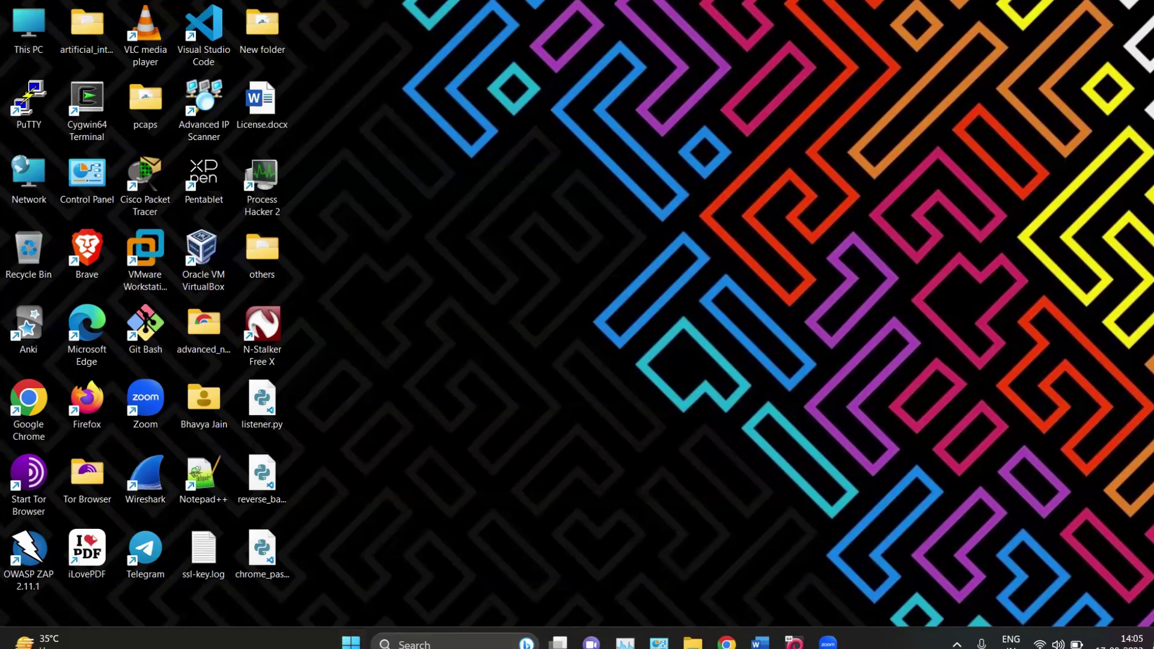
Switch to the wireshark_notes_1.docx document in Word and mark "open-source" in the Wireshark introduction with the annotation pen.
{"action": "left_click", "coordinate": [760, 644]}
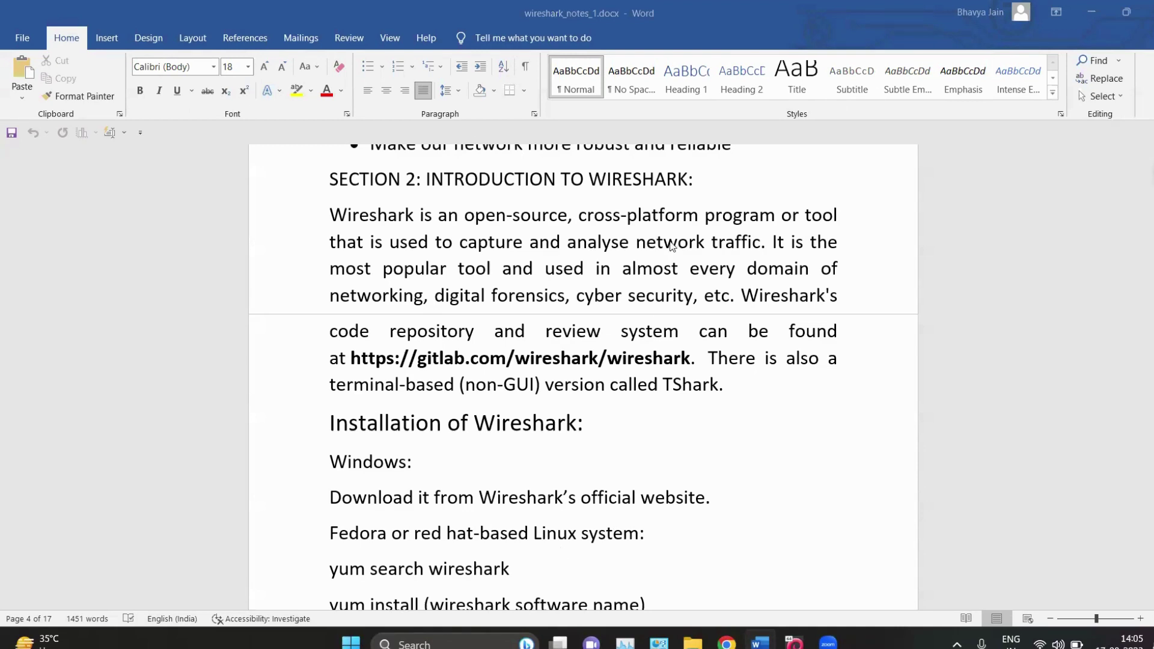
{"action": "left_click", "coordinate": [1152, 174]}
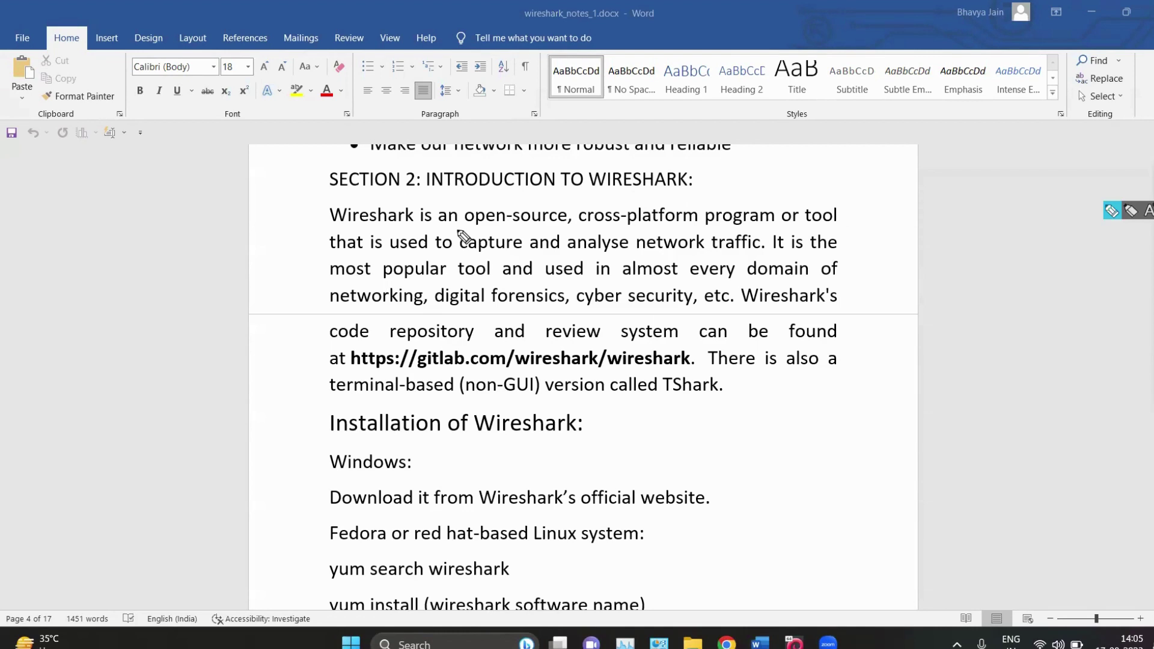
{"action": "mouse_move", "coordinate": [462, 199]}
{"action": "left_mouse_down"}
{"action": "mouse_move", "coordinate": [463, 222]}
{"action": "mouse_move", "coordinate": [544, 227]}
{"action": "mouse_move", "coordinate": [568, 203]}
{"action": "left_mouse_up"}
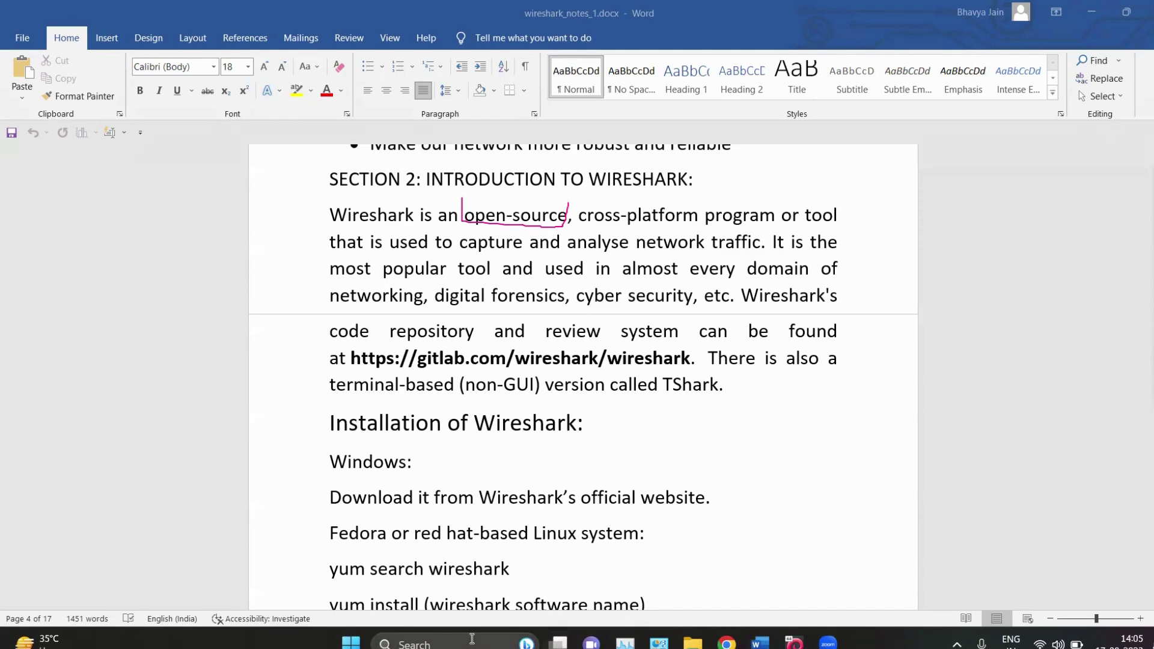
Open an empty document in Notepad and clear the pen annotation from the screen.
{"action": "left_click", "coordinate": [414, 643]}
{"action": "type", "text": "note"}
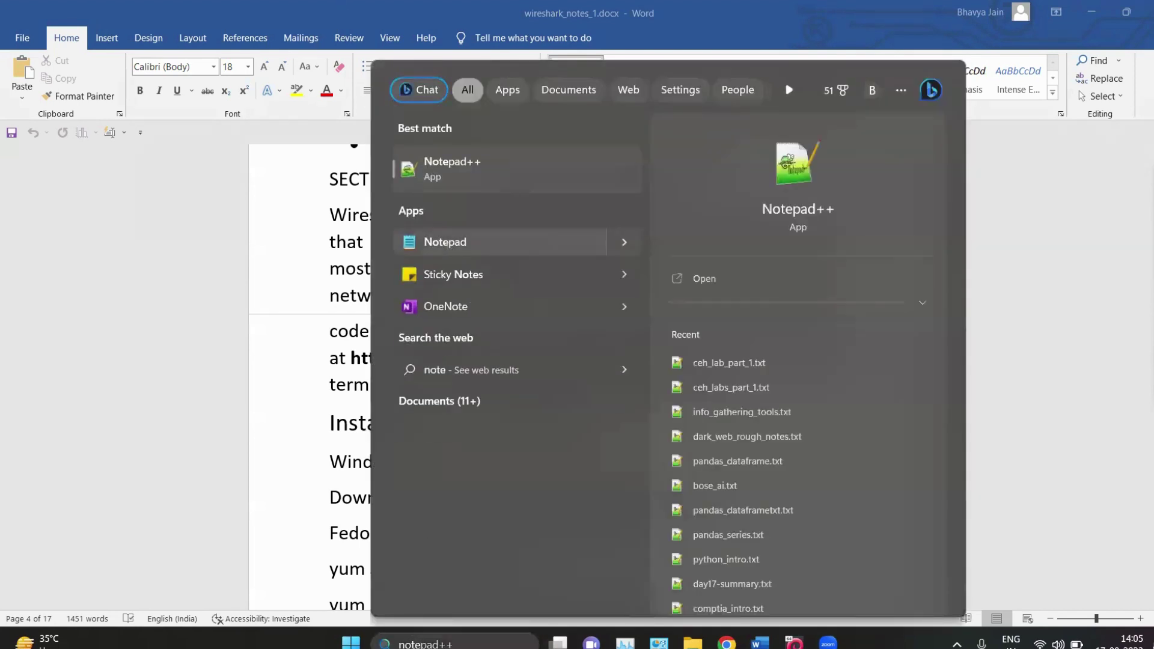
{"action": "left_click", "coordinate": [447, 246]}
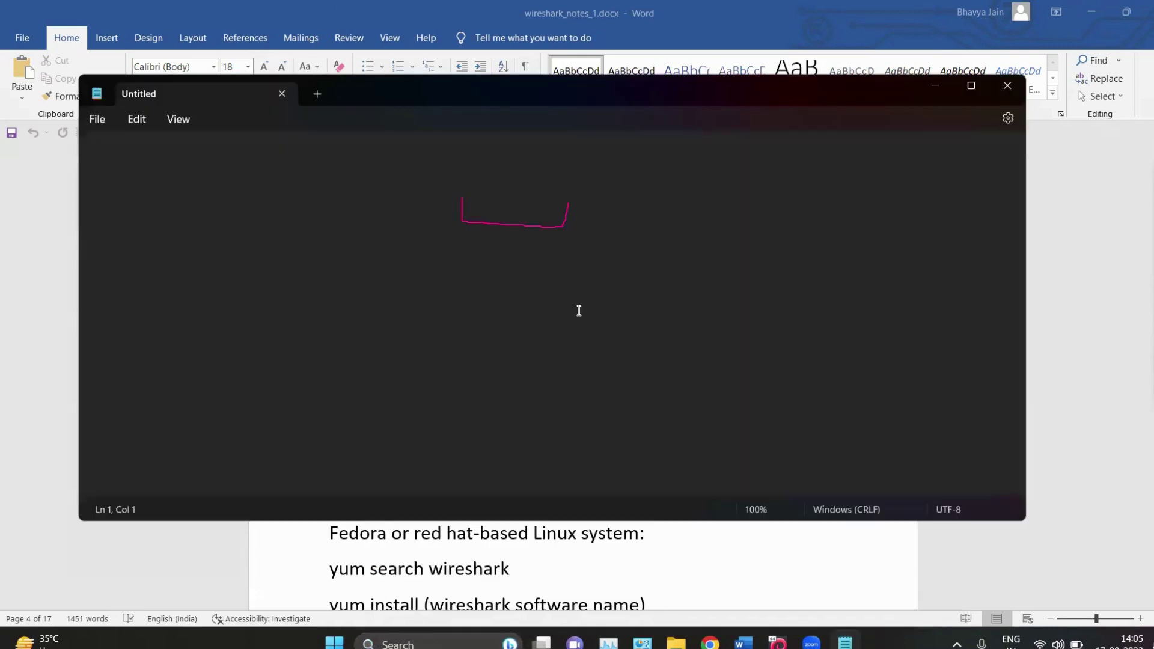
{"action": "key", "text": "Escape"}
Write the heading "Three types of softwares:" and enlarge the text display to 160%.
{"action": "type", "text": "Three"}
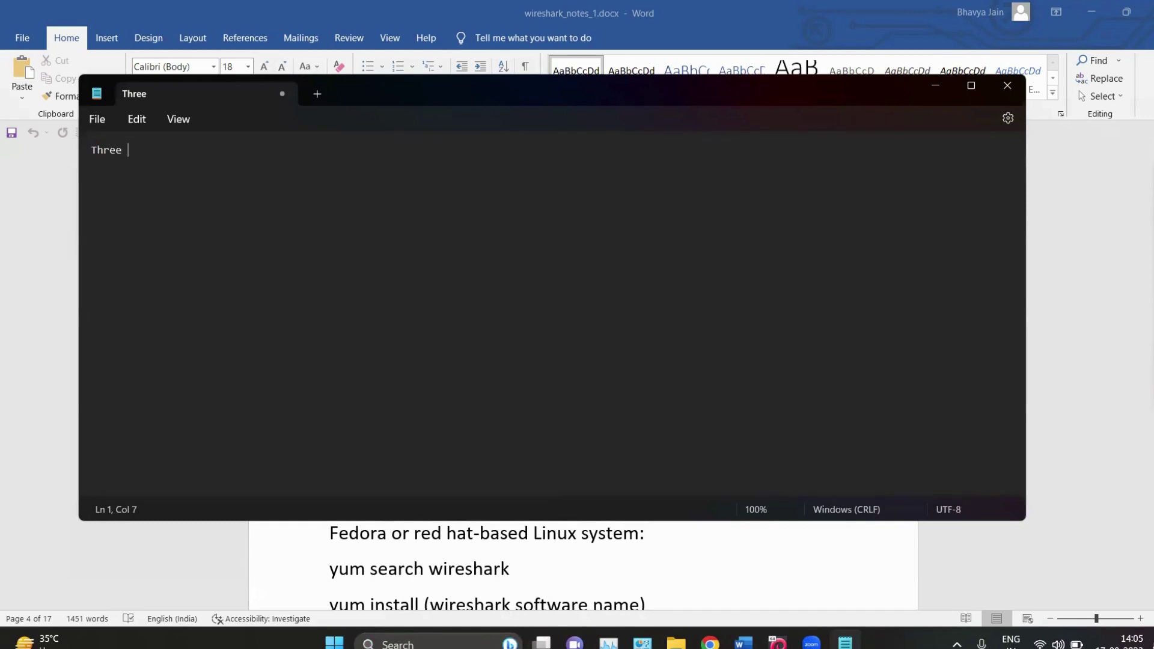
{"action": "key", "text": "ctrl+plus"}
{"action": "key", "text": "ctrl+plus"}
{"action": "key", "text": "ctrl+plus"}
{"action": "key", "text": "ctrl+plus"}
{"action": "key", "text": "ctrl+plus"}
{"action": "type", "text": "types of "}
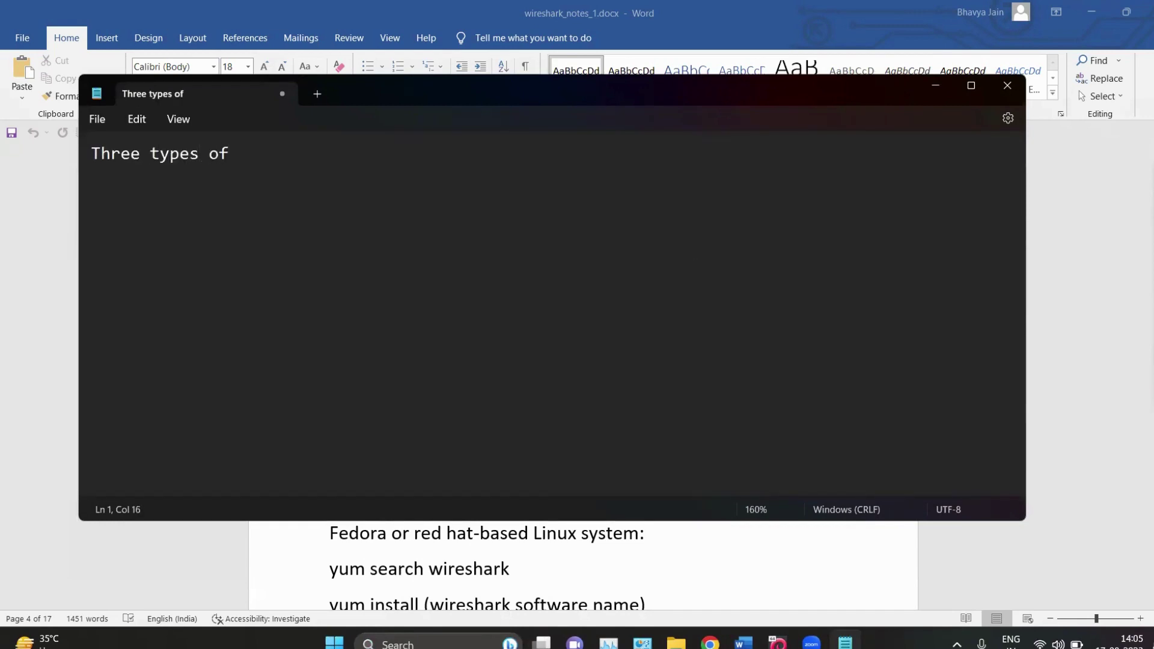
{"action": "type", "text": "softwares:"}
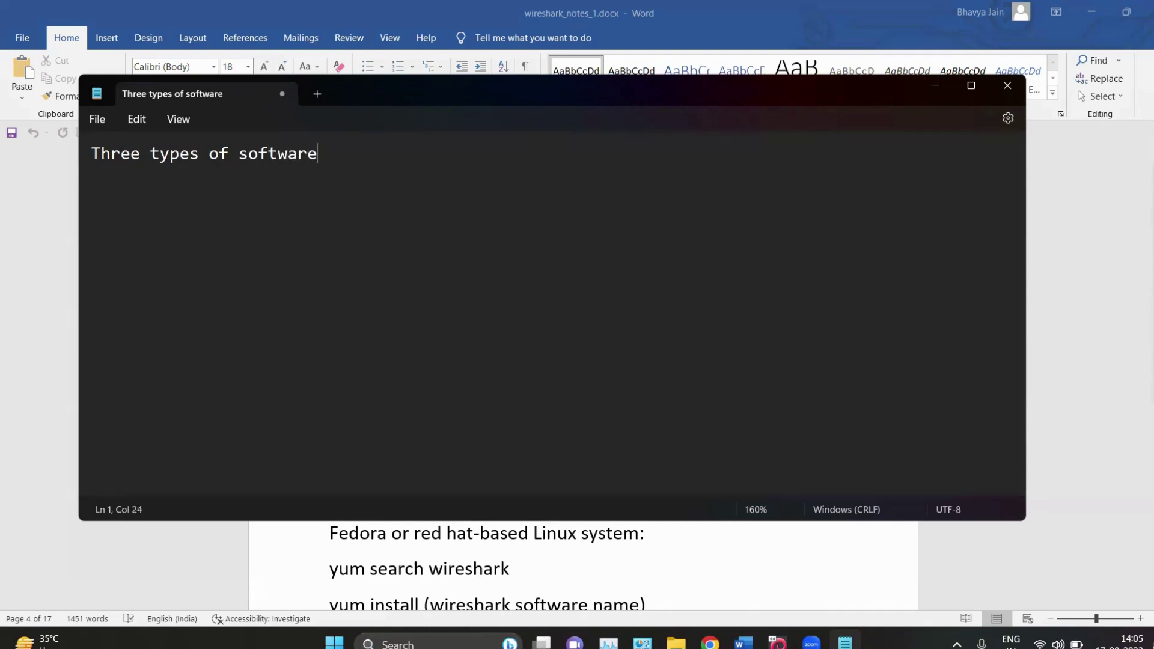
List "Open-source", "Freeware" and "Paid" on separate lines under the heading.
{"action": "key", "text": "Return"}
{"action": "type", "text": "Open"}
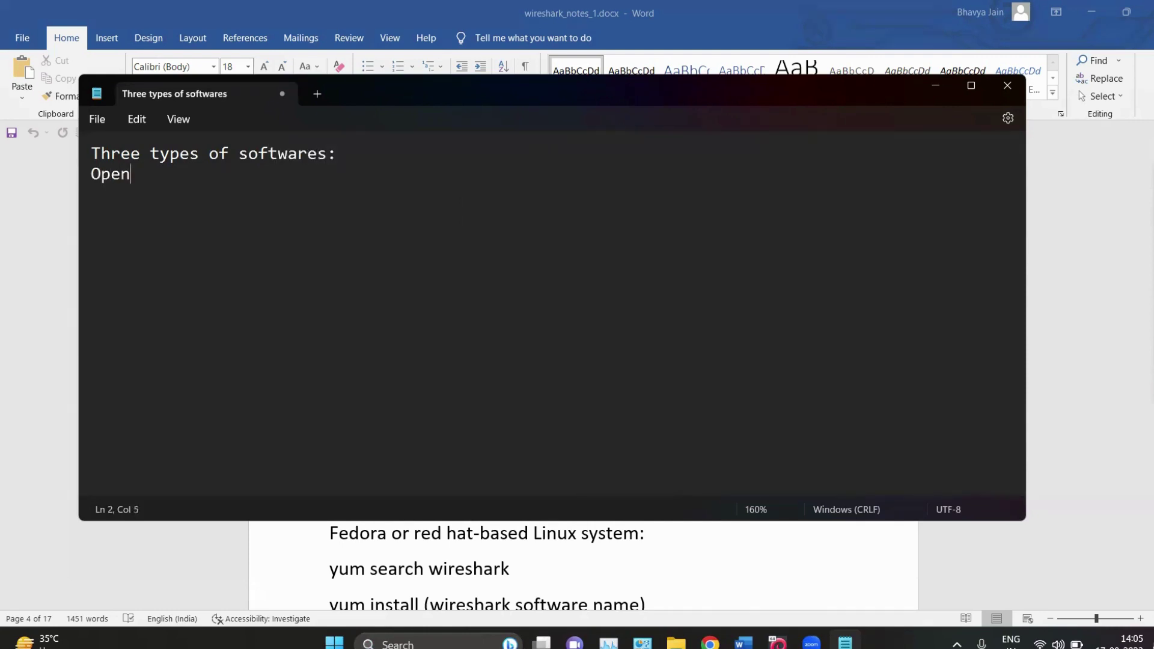
{"action": "type", "text": "-source"}
{"action": "key", "text": "Return"}
{"action": "type", "text": "Freeware"}
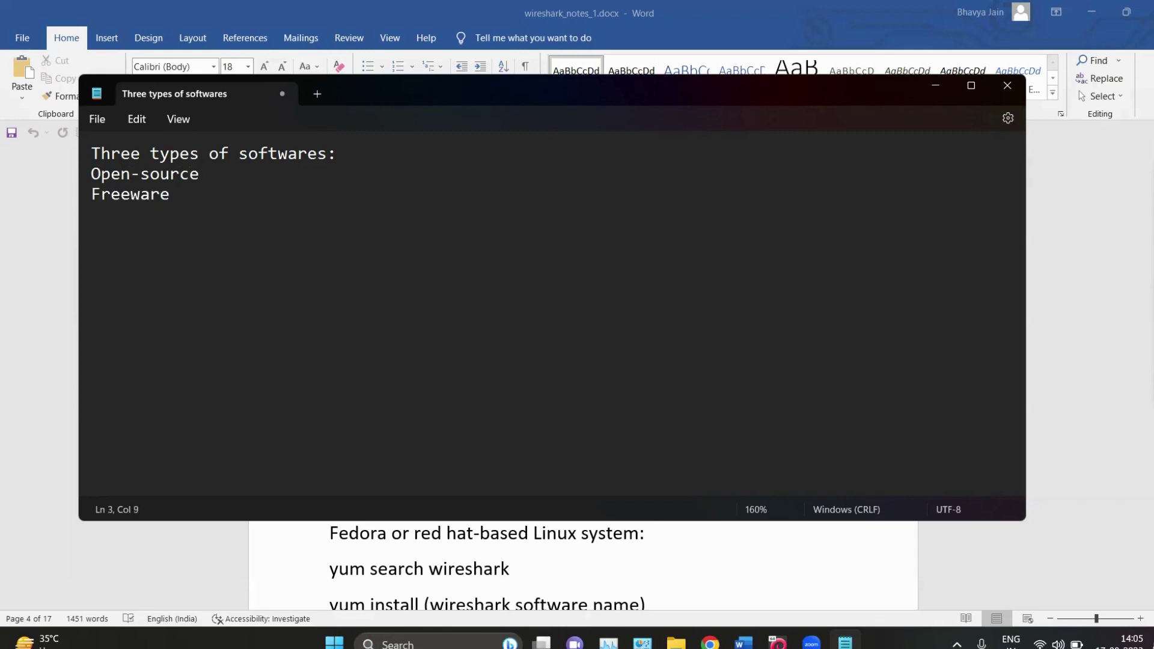
{"action": "key", "text": "Return"}
{"action": "type", "text": "Paid"}
Return to the Word notes and highlight the Wireshark GitLab repository address in the introduction paragraph.
{"action": "left_click", "coordinate": [226, 177]}
{"action": "left_click", "coordinate": [938, 85]}
{"action": "left_click_drag", "start_coordinate": [352, 359], "coordinate": [690, 359]}
{"action": "left_click", "coordinate": [703, 431]}
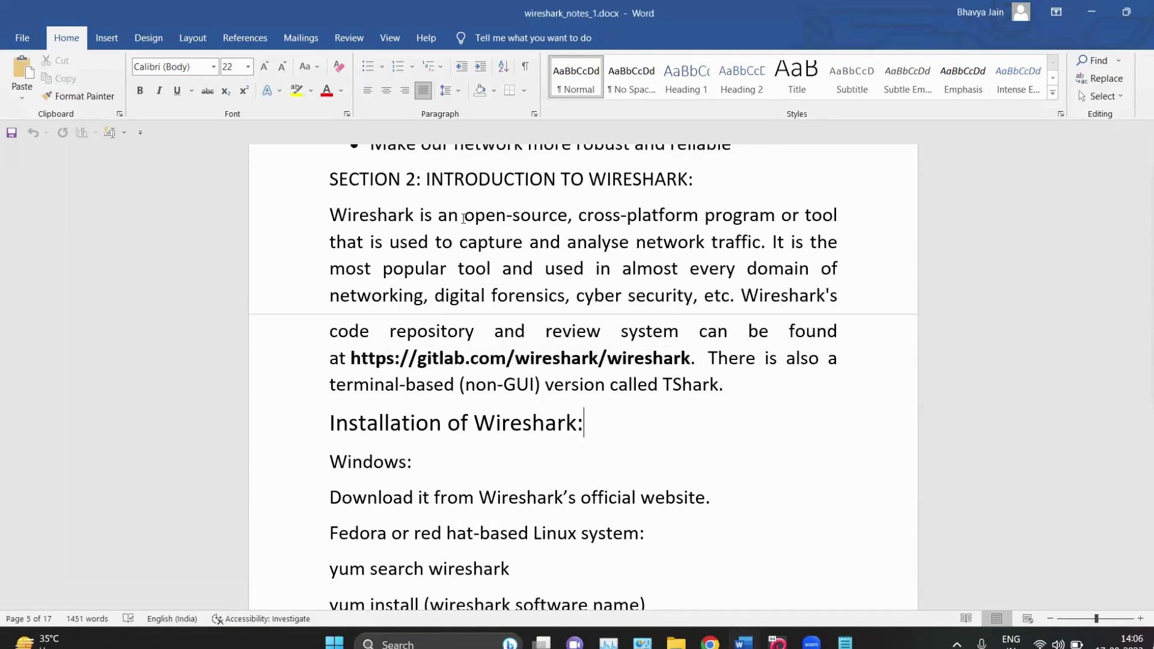
Switch back to Notepad and review the software types, highlighting Freeware, Paid and the whole list in turn.
{"action": "left_click", "coordinate": [845, 642]}
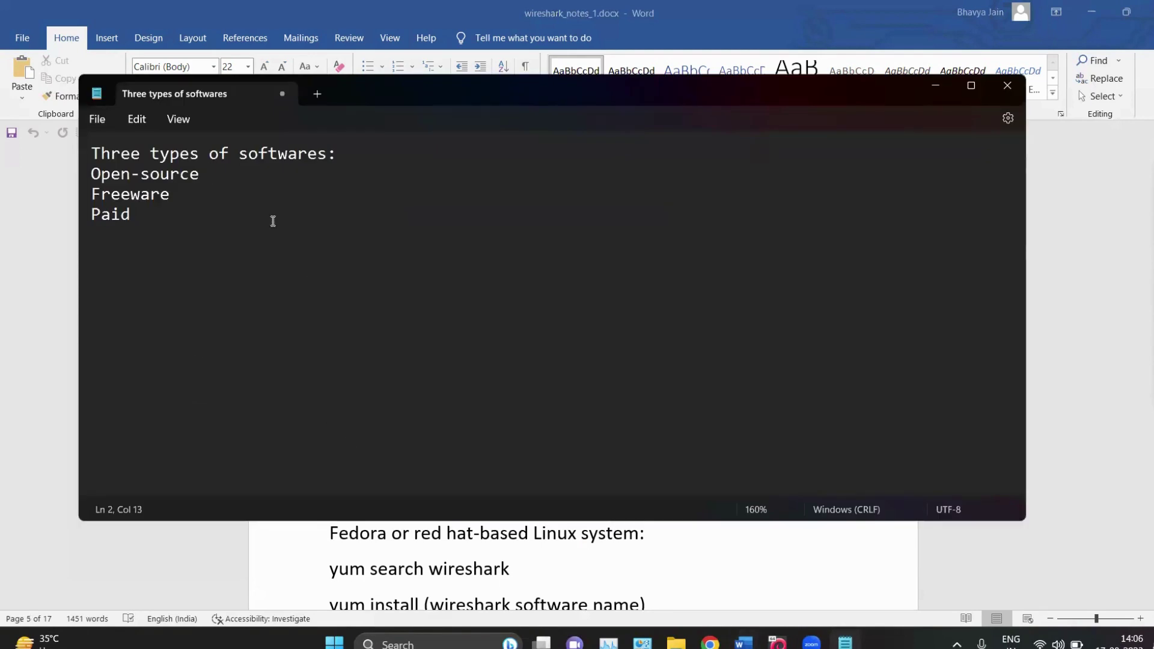
{"action": "left_click_drag", "start_coordinate": [183, 194], "coordinate": [85, 190]}
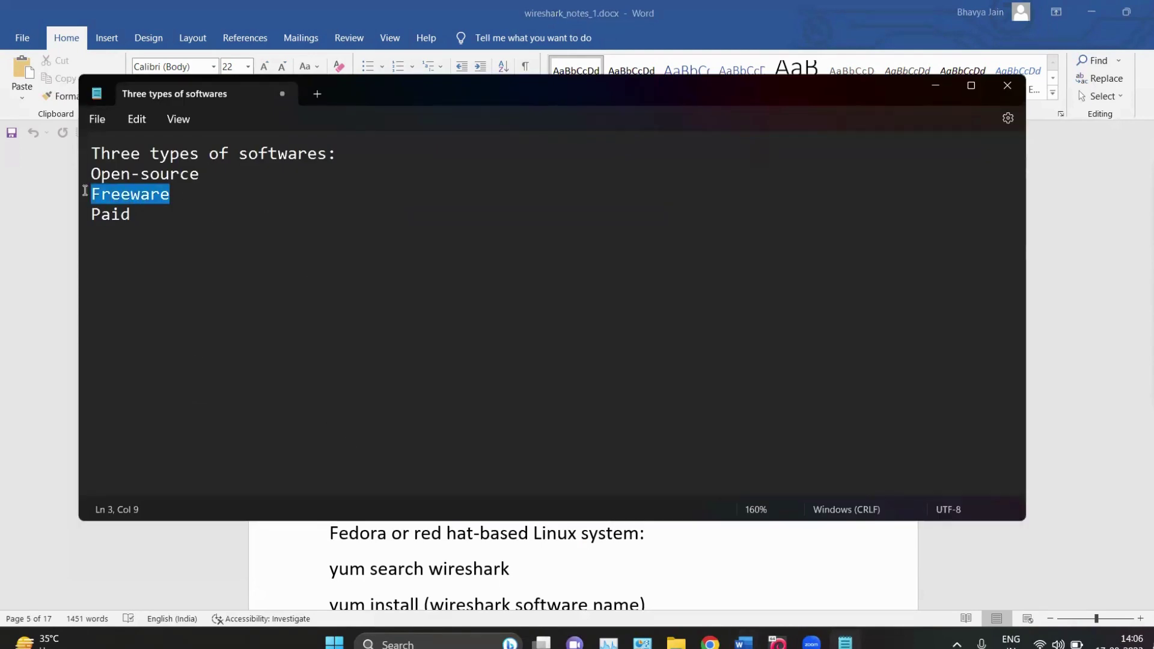
{"action": "left_click", "coordinate": [299, 202]}
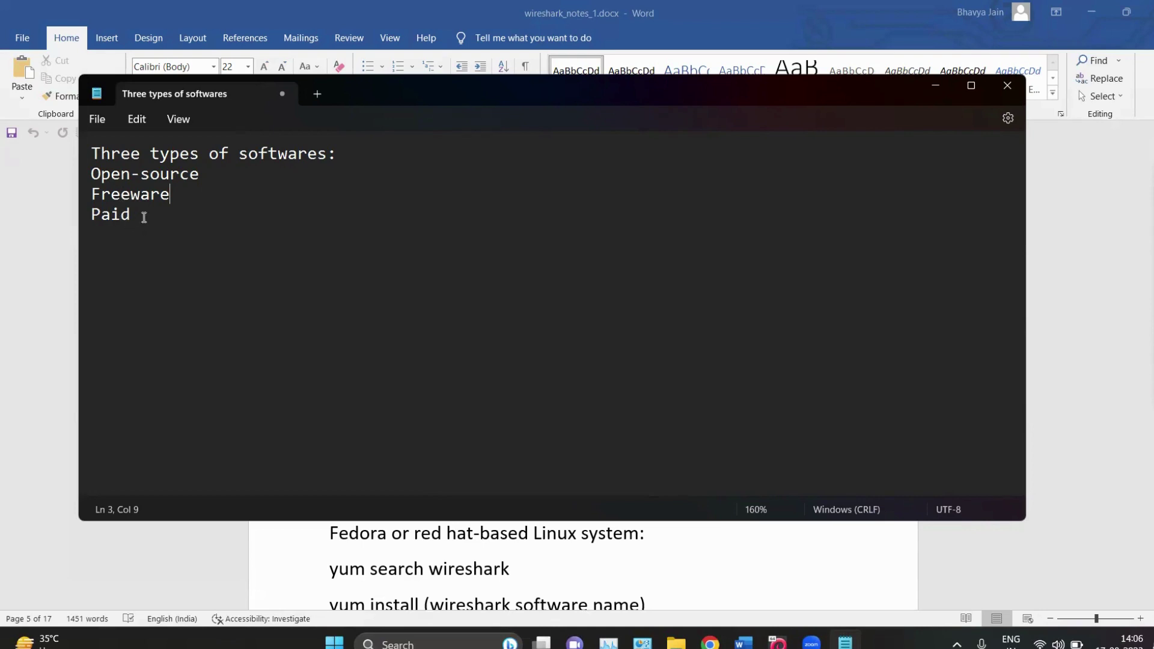
{"action": "left_click_drag", "start_coordinate": [80, 224], "coordinate": [219, 226]}
{"action": "left_click", "coordinate": [226, 234]}
{"action": "triple_click", "coordinate": [90, 158]}
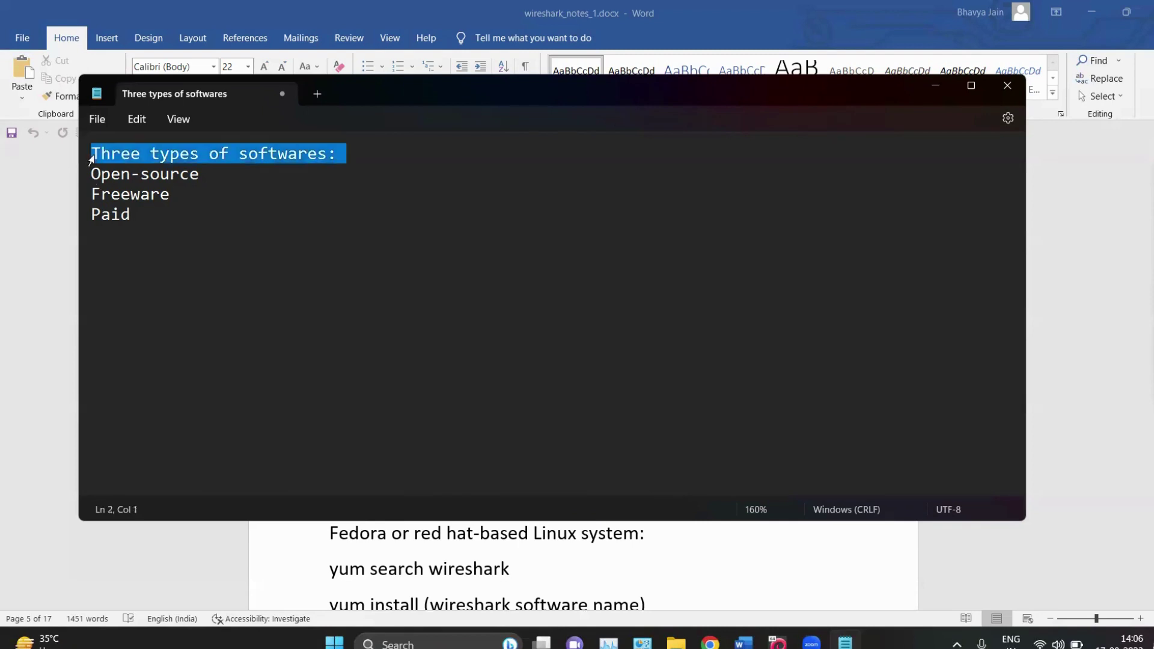
{"action": "left_click_drag", "start_coordinate": [90, 158], "coordinate": [175, 214]}
{"action": "left_click", "coordinate": [175, 214]}
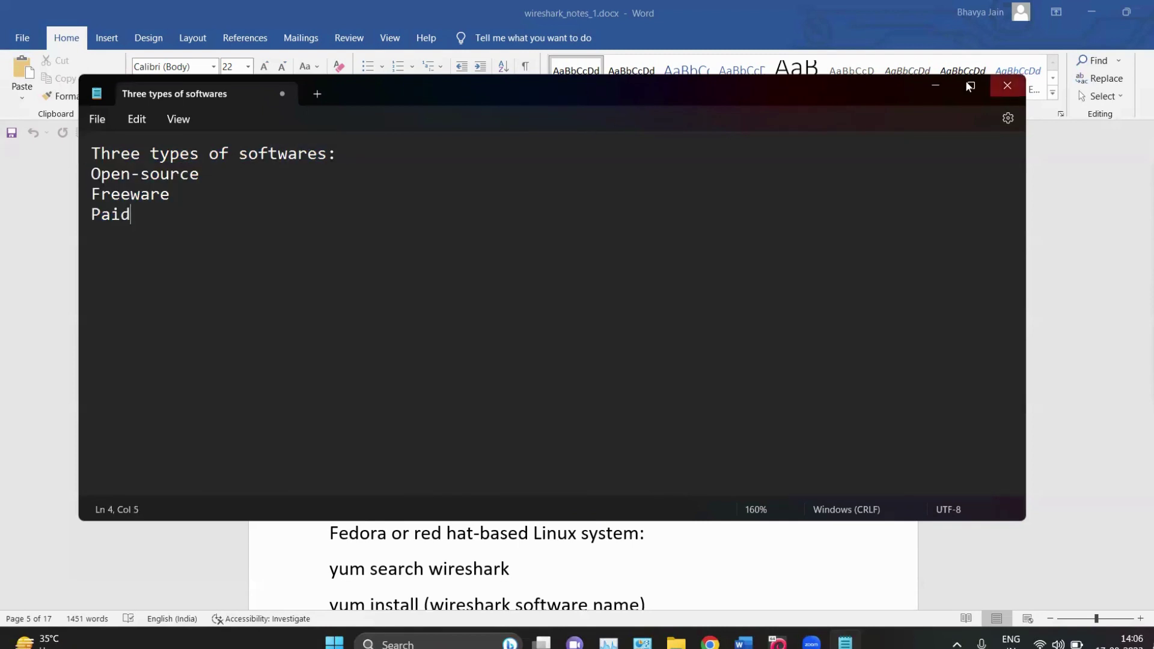
{"action": "left_click", "coordinate": [936, 85]}
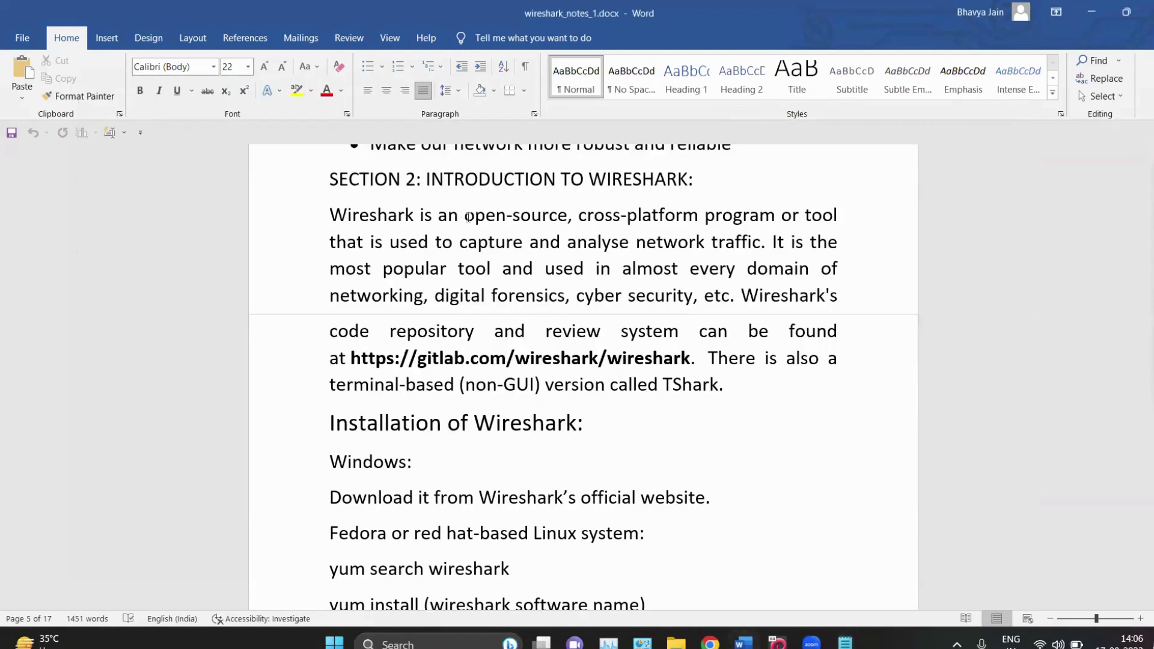
{"action": "left_click_drag", "start_coordinate": [467, 217], "coordinate": [570, 215]}
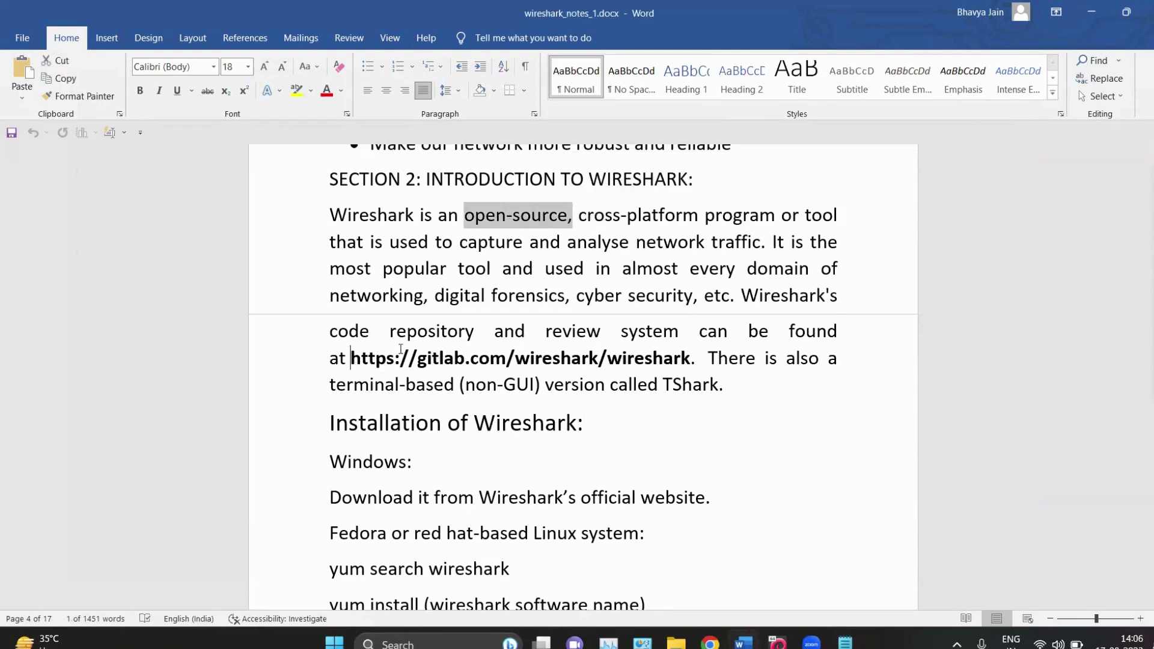
{"action": "left_click_drag", "start_coordinate": [351, 358], "coordinate": [686, 353]}
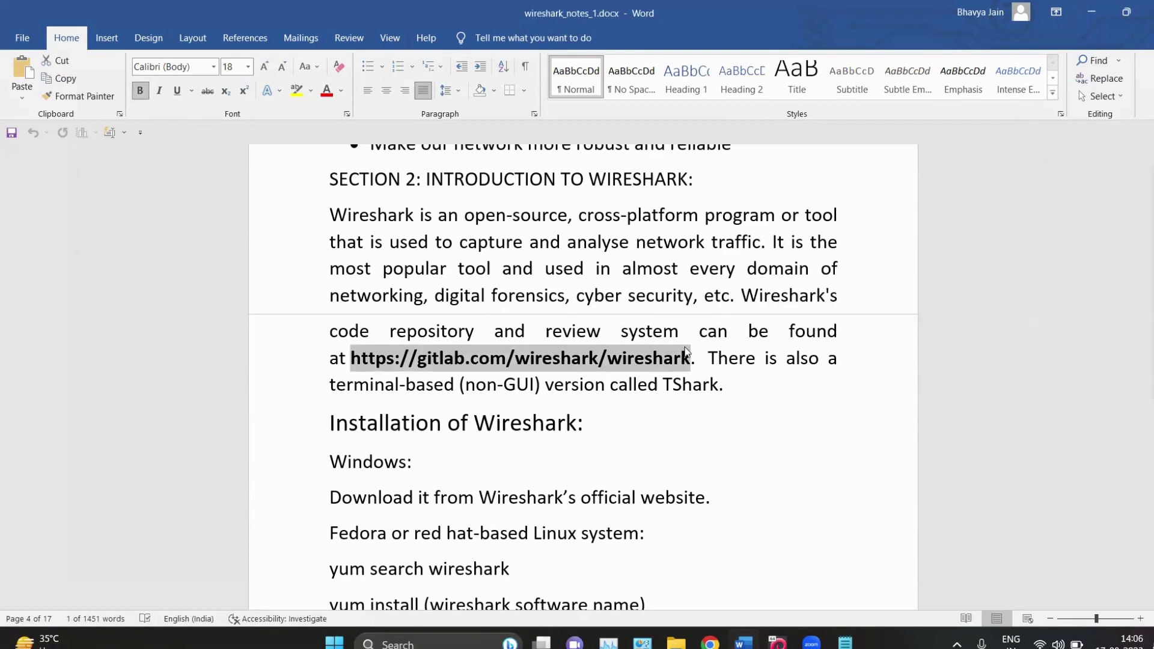
{"action": "key", "text": "ctrl+c"}
{"action": "left_click", "coordinate": [710, 643]}
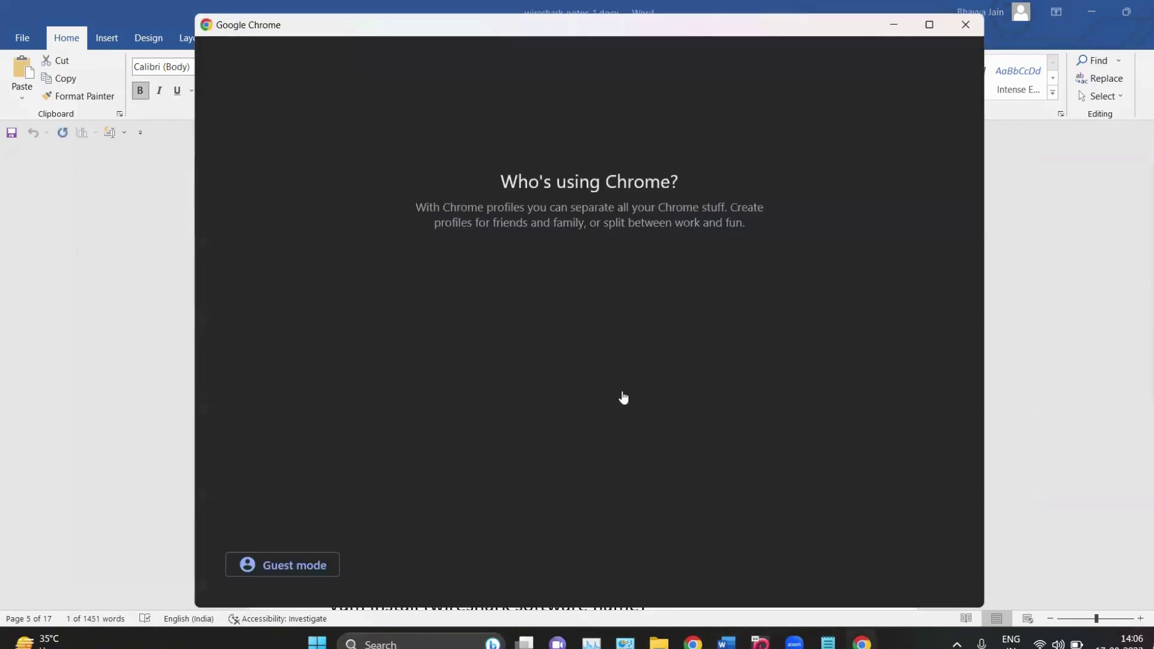
{"action": "left_click", "coordinate": [623, 398]}
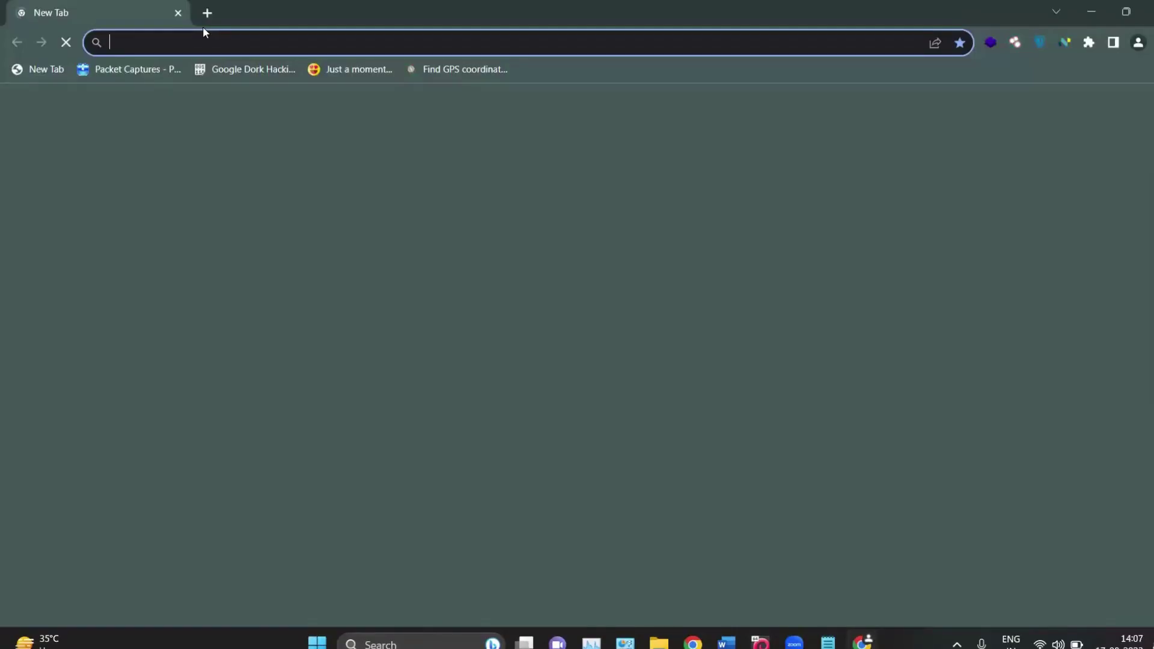
{"action": "key", "text": "ctrl+v"}
{"action": "key", "text": "Return"}
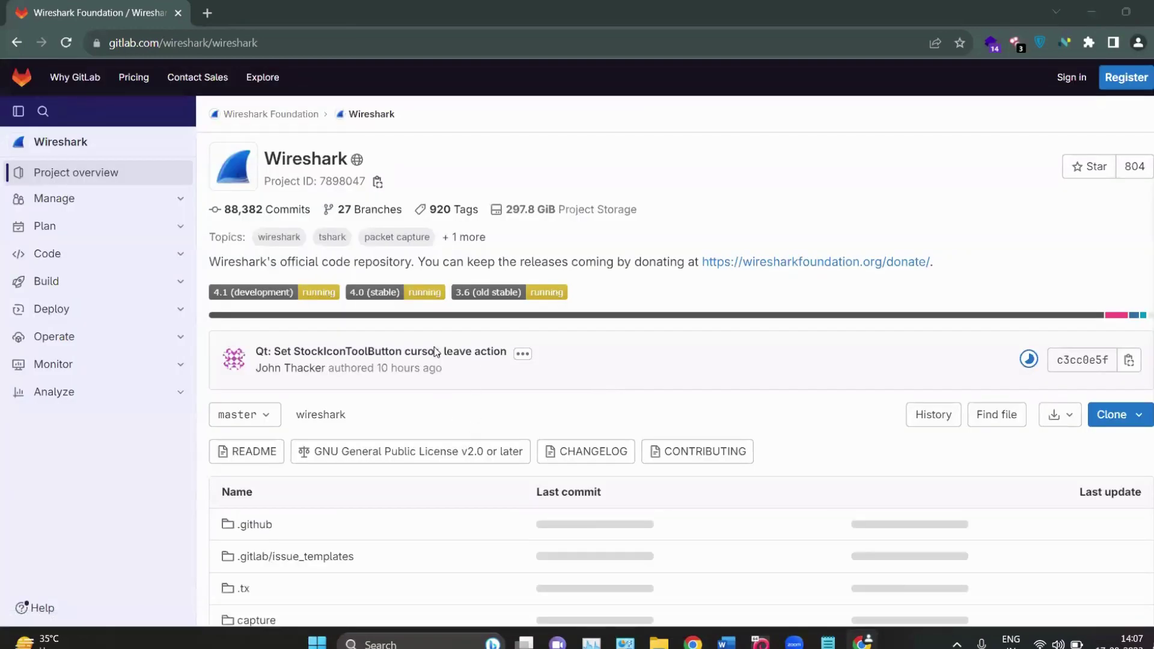
Look through the Wireshark project overview, its web address and the files listed in the repository.
{"action": "scroll", "coordinate": [385, 301], "scroll_direction": "down", "scroll_amount": 6}
{"action": "scroll", "coordinate": [309, 381], "scroll_direction": "up", "scroll_amount": 6}
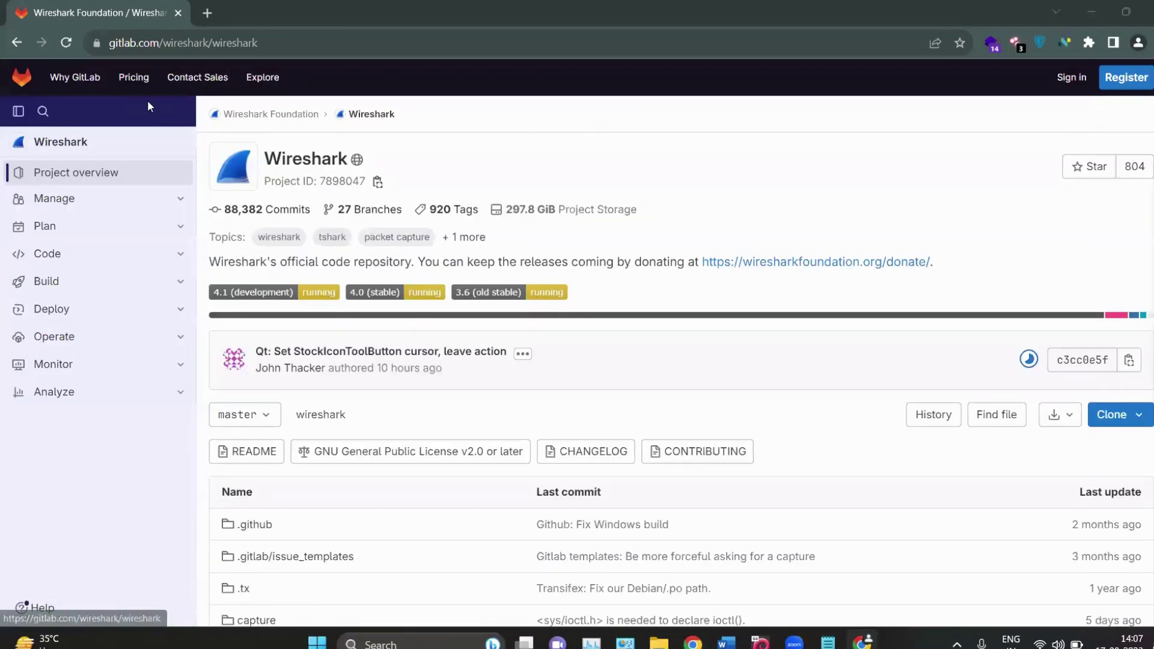
{"action": "left_click", "coordinate": [149, 42]}
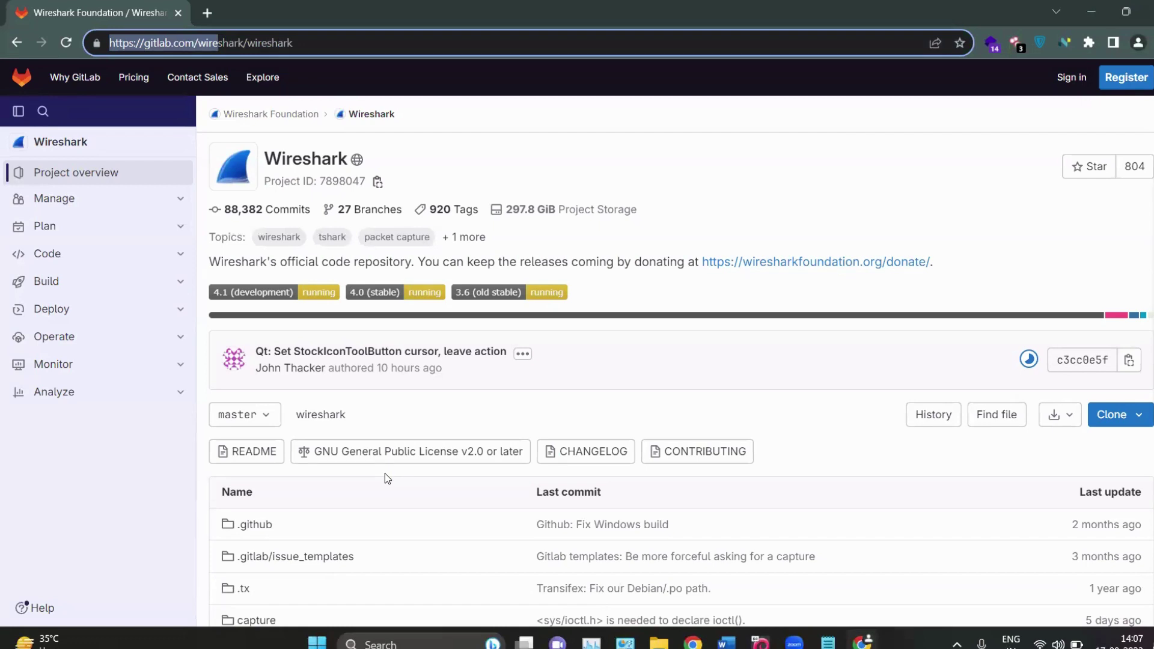
{"action": "scroll", "coordinate": [434, 374], "scroll_direction": "down", "scroll_amount": 10}
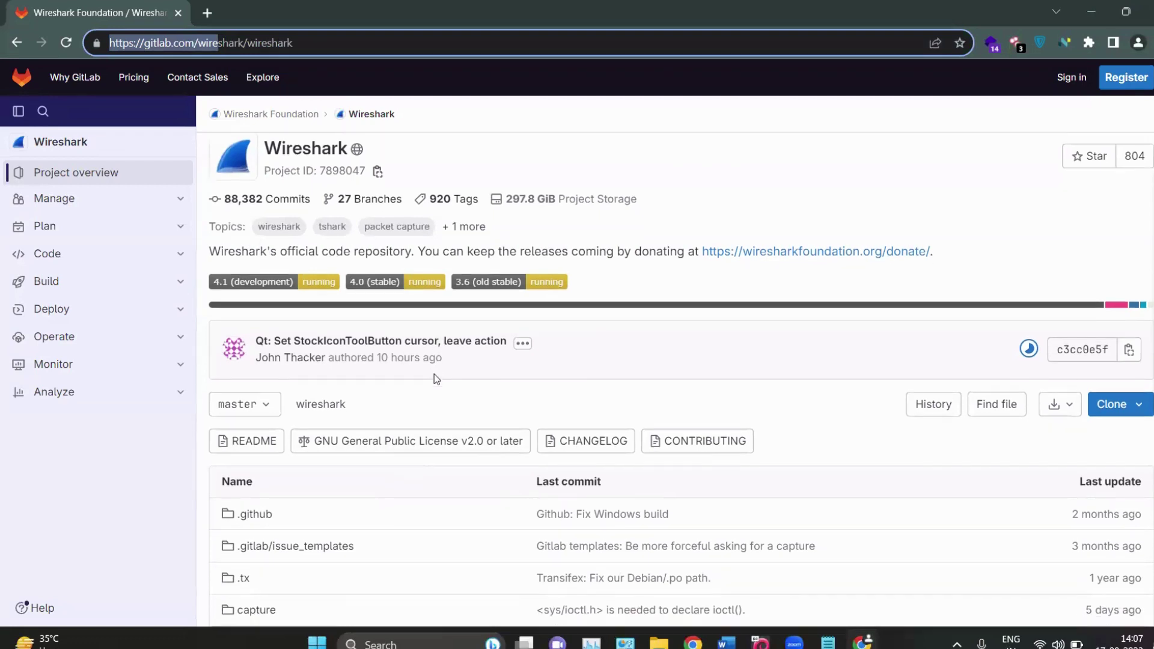
{"action": "scroll", "coordinate": [358, 377], "scroll_direction": "up", "scroll_amount": 2}
{"action": "scroll", "coordinate": [358, 377], "scroll_direction": "down", "scroll_amount": 10}
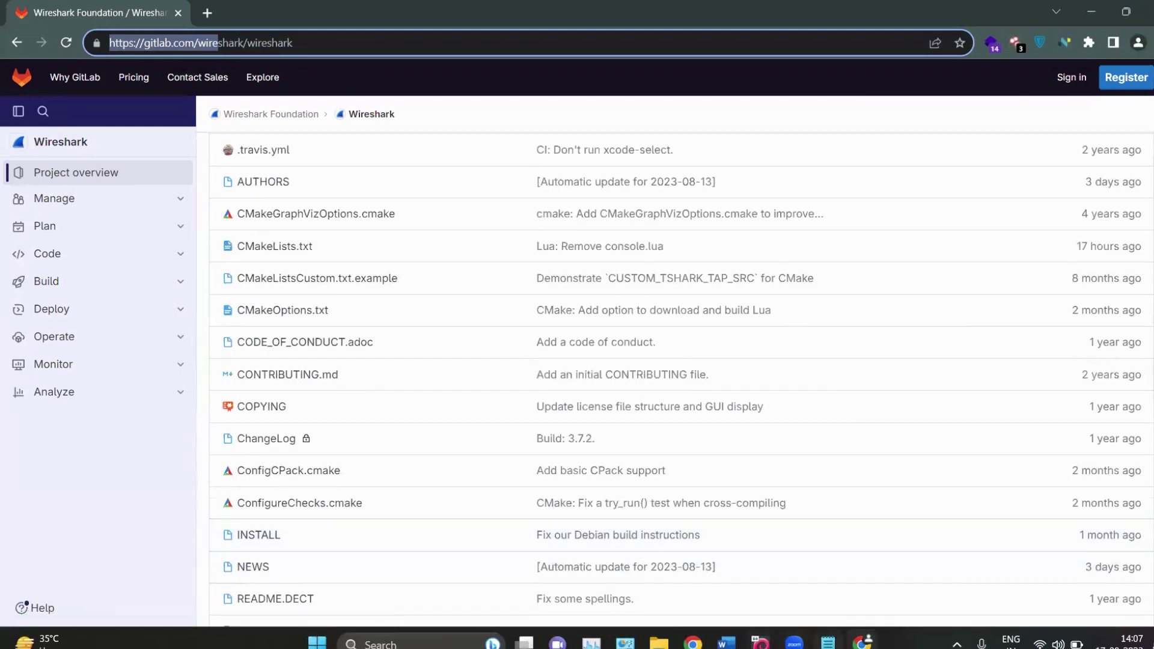
In Notepad, add the line "Languages from which the wireshark is made up of: C, c++, Lua" a few lines below the list.
{"action": "left_click", "coordinate": [829, 643]}
{"action": "key", "text": "Return"}
{"action": "key", "text": "Return"}
{"action": "key", "text": "Return"}
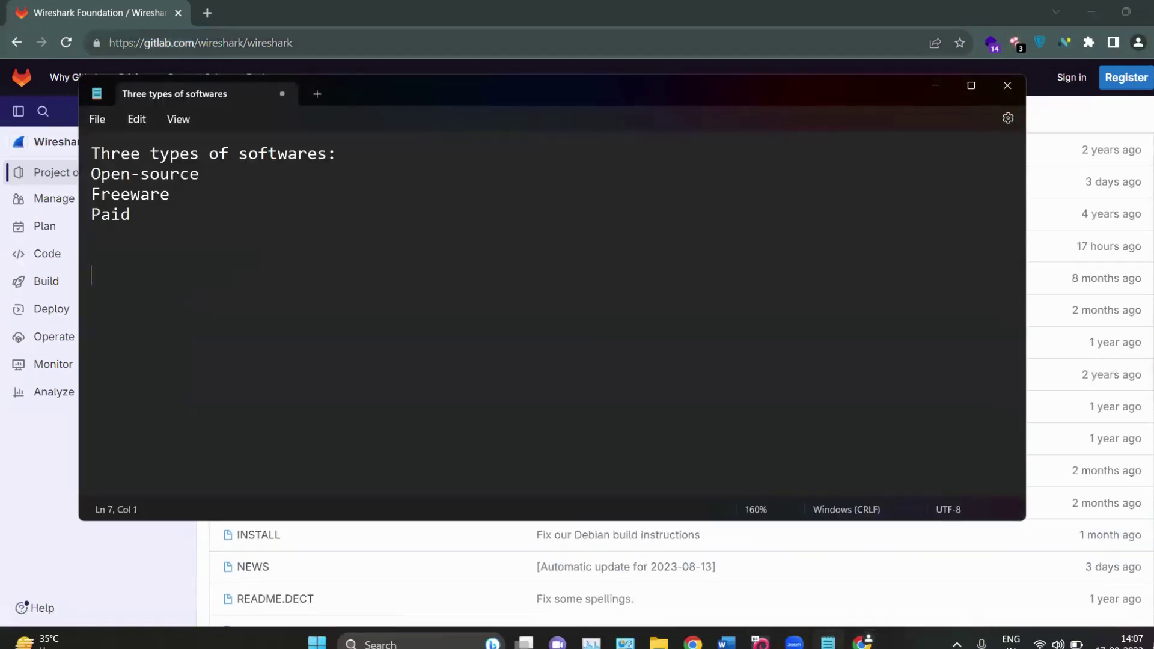
{"action": "type", "text": "Languages from wg"}
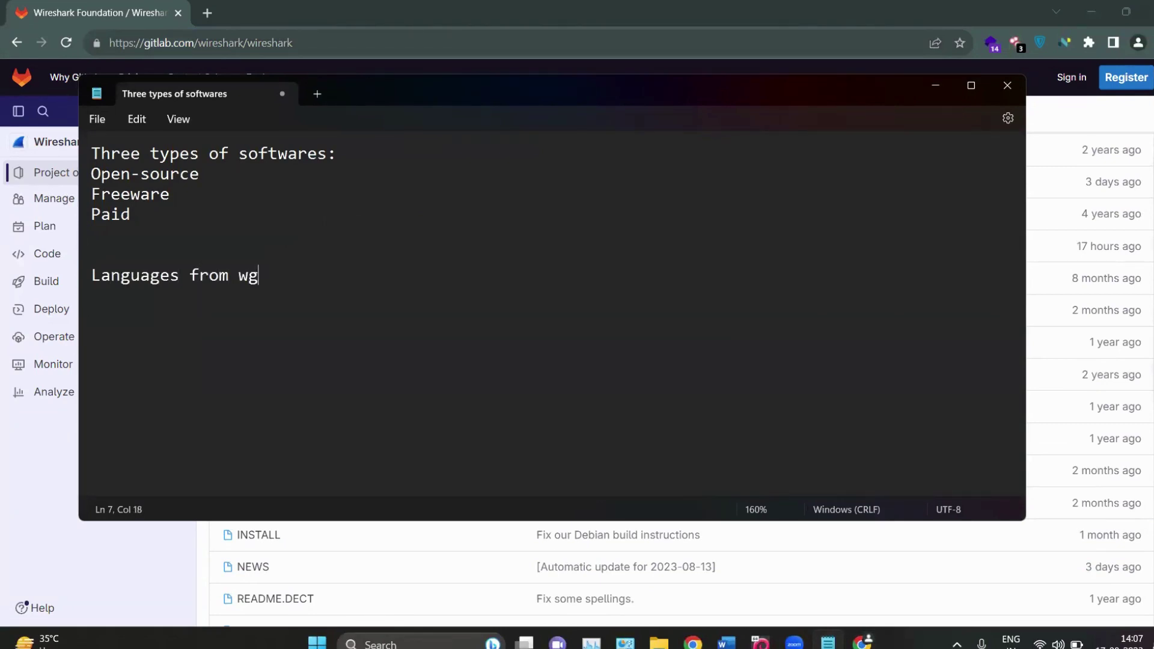
{"action": "type", "text": "u"}
{"action": "key", "text": "BackSpace"}
{"action": "key", "text": "BackSpace"}
{"action": "type", "text": "gi"}
{"action": "key", "text": "BackSpace"}
{"action": "key", "text": "BackSpace"}
{"action": "type", "text": "hich the wir"}
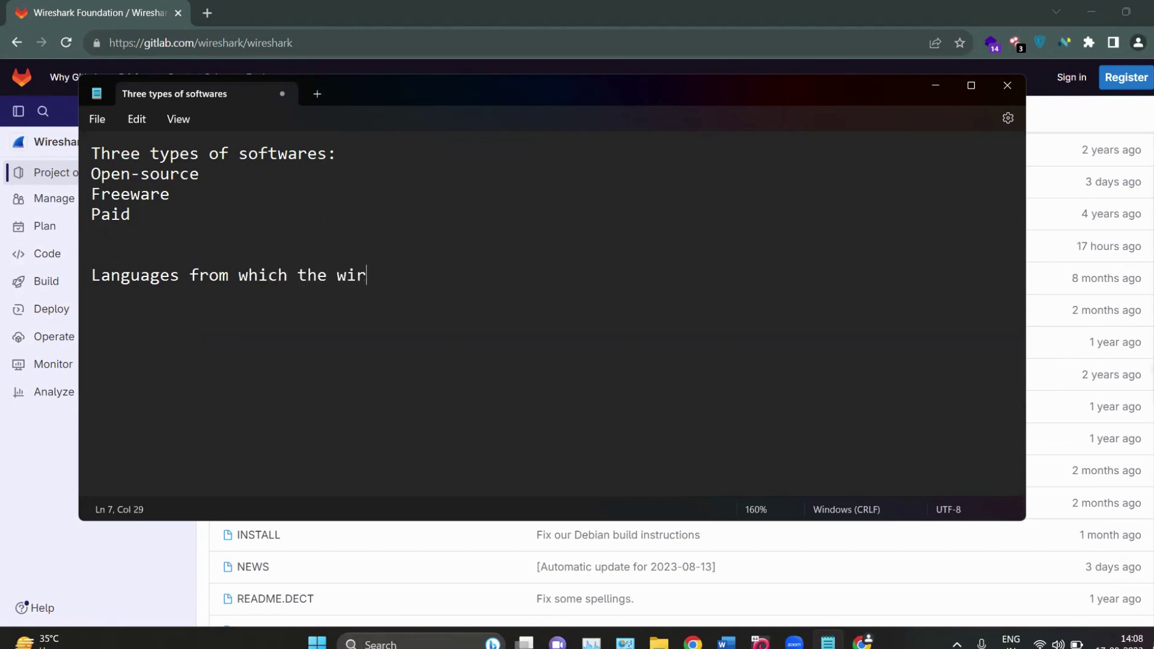
{"action": "type", "text": "eshark is ma"}
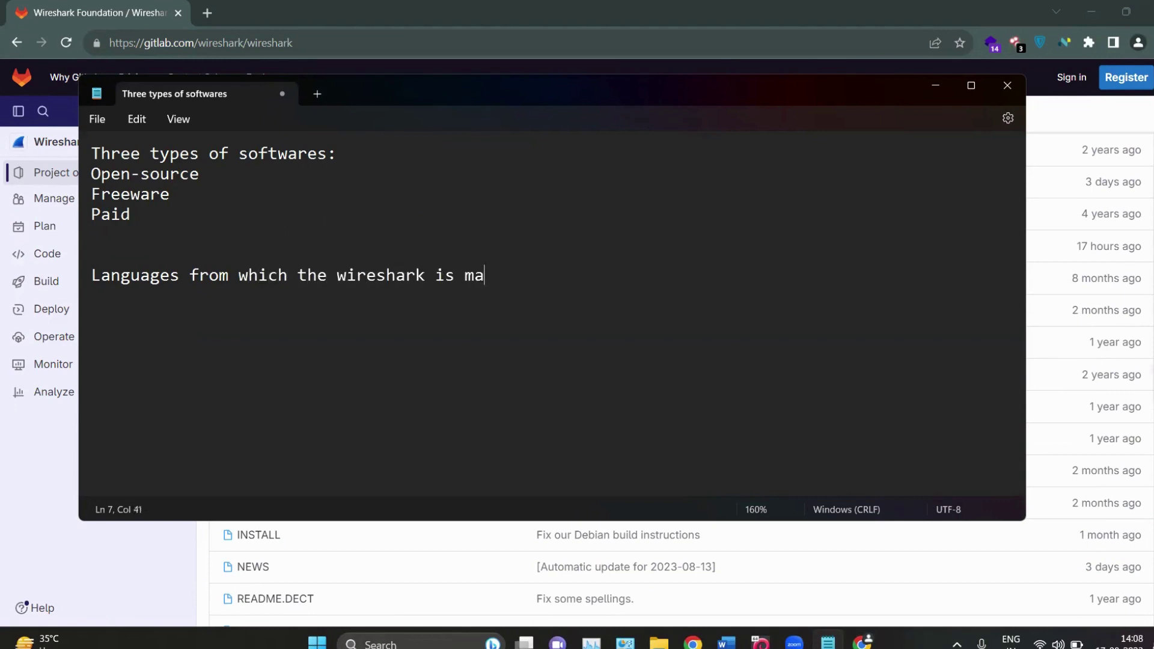
{"action": "type", "text": "de up of: C"}
{"action": "type", "text": ", c+"}
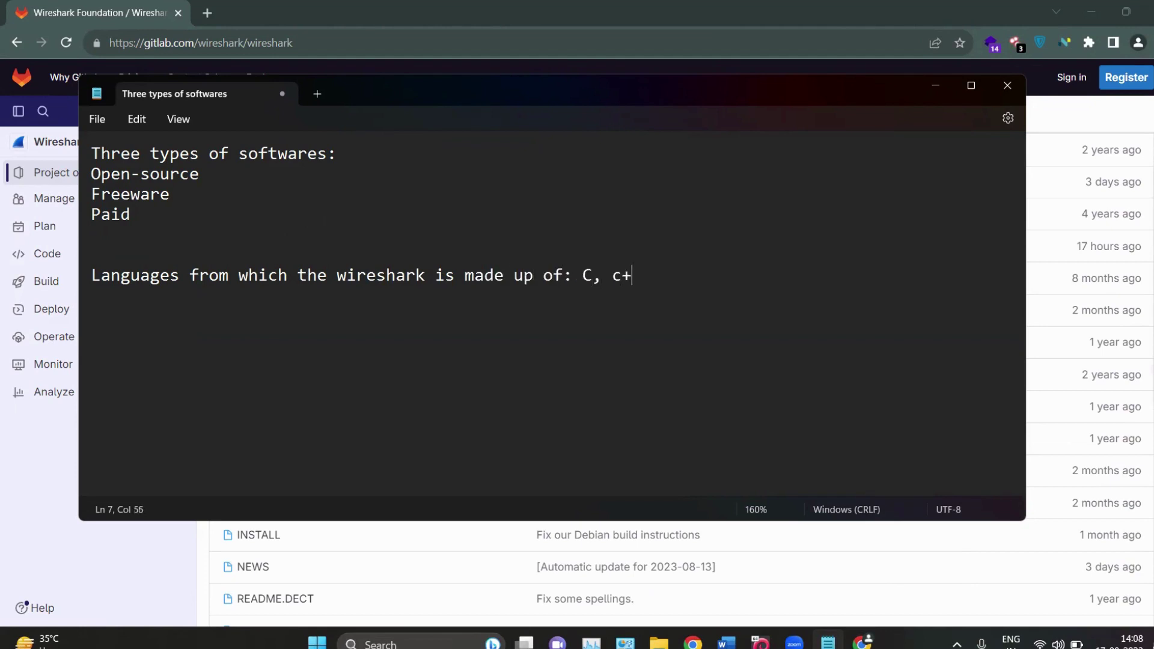
{"action": "type", "text": "+, Lua"}
{"action": "left_click_drag", "start_coordinate": [583, 273], "coordinate": [643, 271]}
{"action": "left_click", "coordinate": [735, 276]}
Return to the GitLab repository page and examine the C source and header files in the file list.
{"action": "left_click", "coordinate": [935, 85]}
{"action": "scroll", "coordinate": [433, 325], "scroll_direction": "down", "scroll_amount": 15}
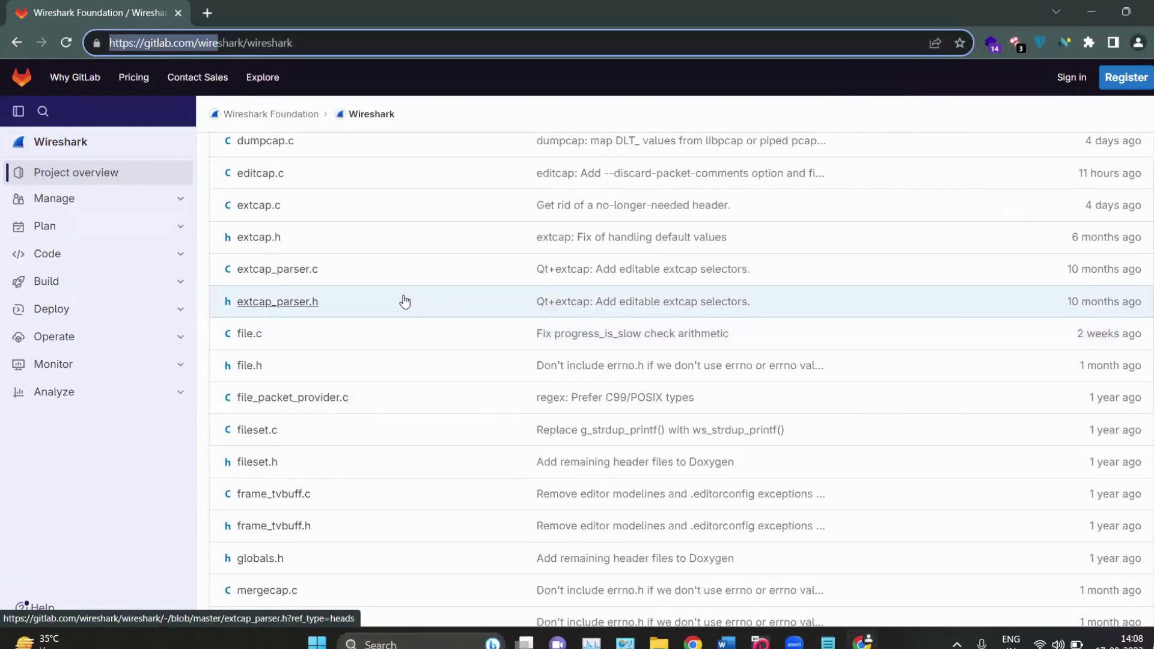
{"action": "scroll", "coordinate": [445, 302], "scroll_direction": "up", "scroll_amount": 10}
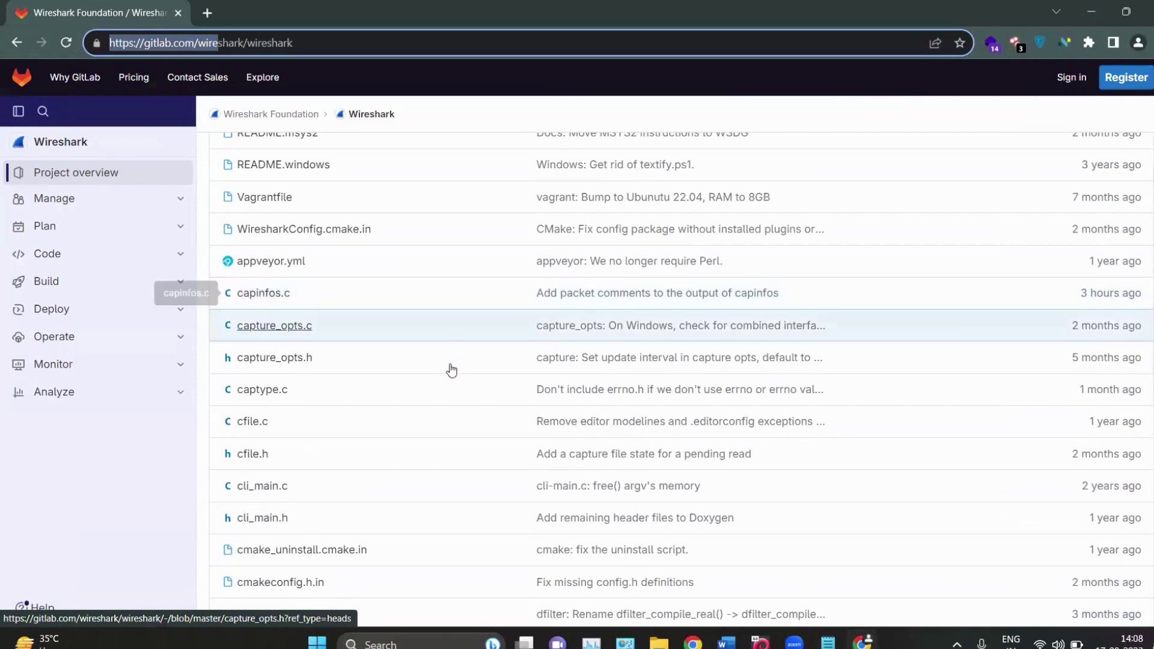
{"action": "scroll", "coordinate": [479, 425], "scroll_direction": "up", "scroll_amount": 15}
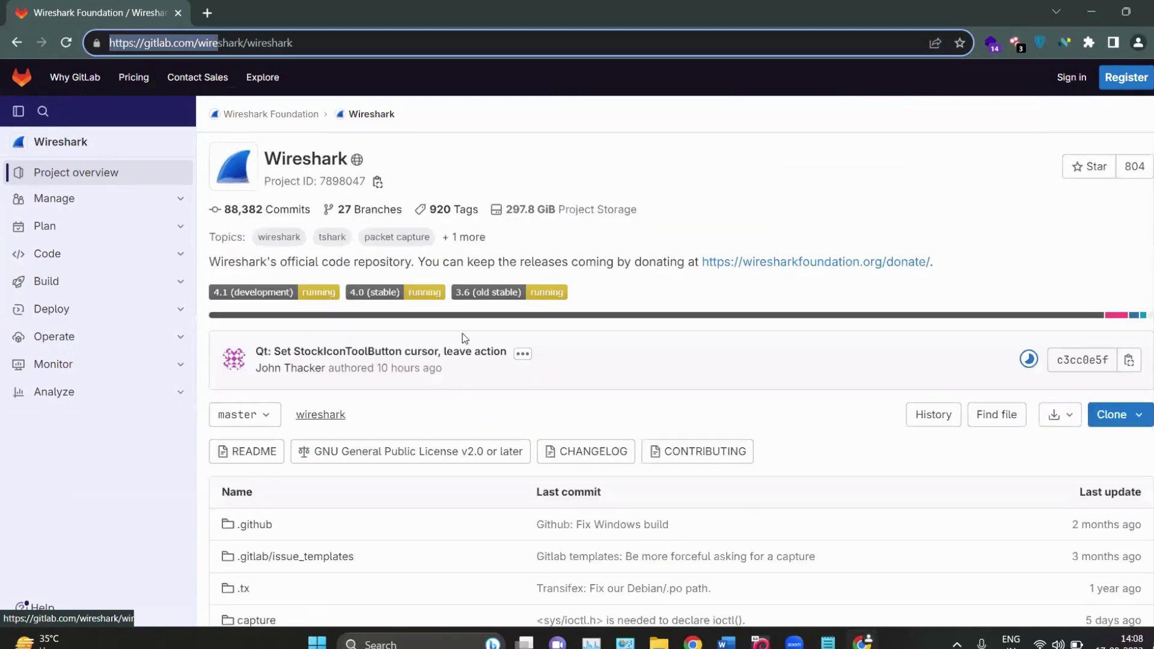
{"action": "scroll", "coordinate": [420, 343], "scroll_direction": "down", "scroll_amount": 10}
{"action": "scroll", "coordinate": [382, 358], "scroll_direction": "up", "scroll_amount": 9}
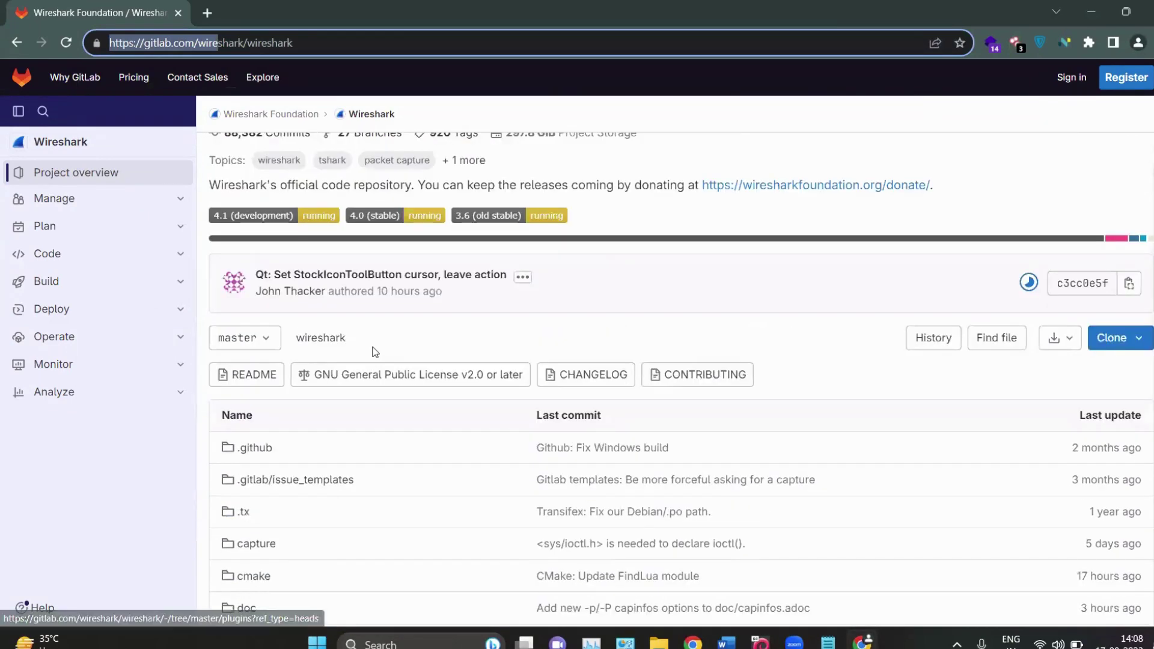
Circle the source code download option on the repository page with the annotation pen, clear the mark and look further down the file list.
{"action": "scroll", "coordinate": [372, 353], "scroll_direction": "down", "scroll_amount": 9}
{"action": "scroll", "coordinate": [371, 354], "scroll_direction": "up", "scroll_amount": 10}
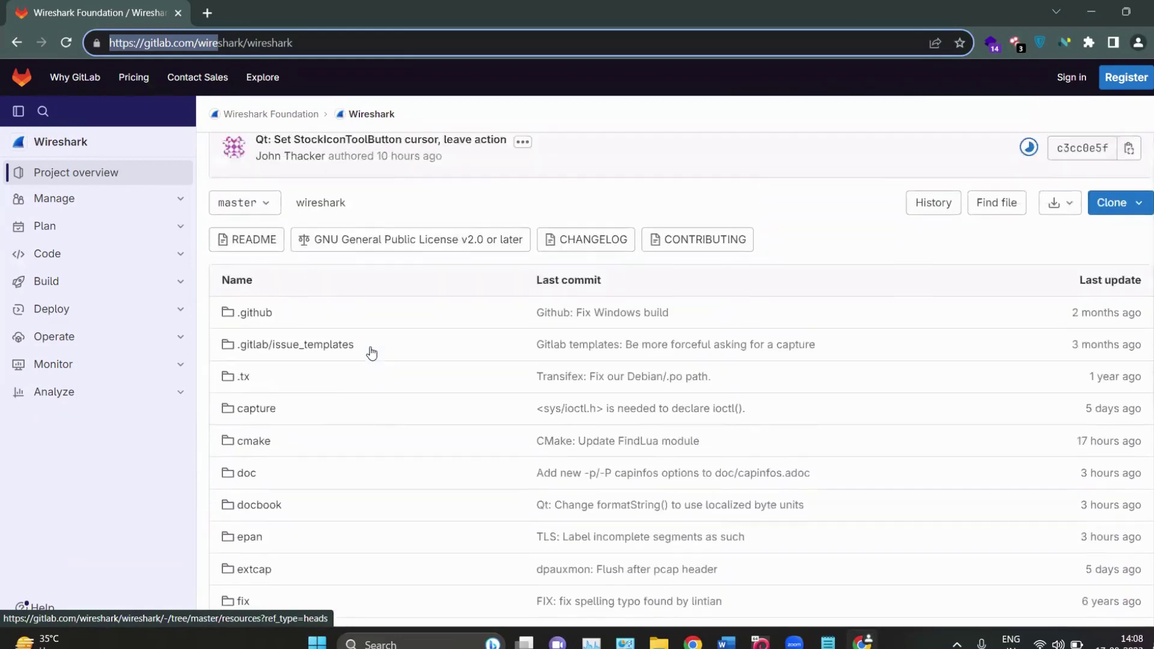
{"action": "left_click", "coordinate": [1124, 266]}
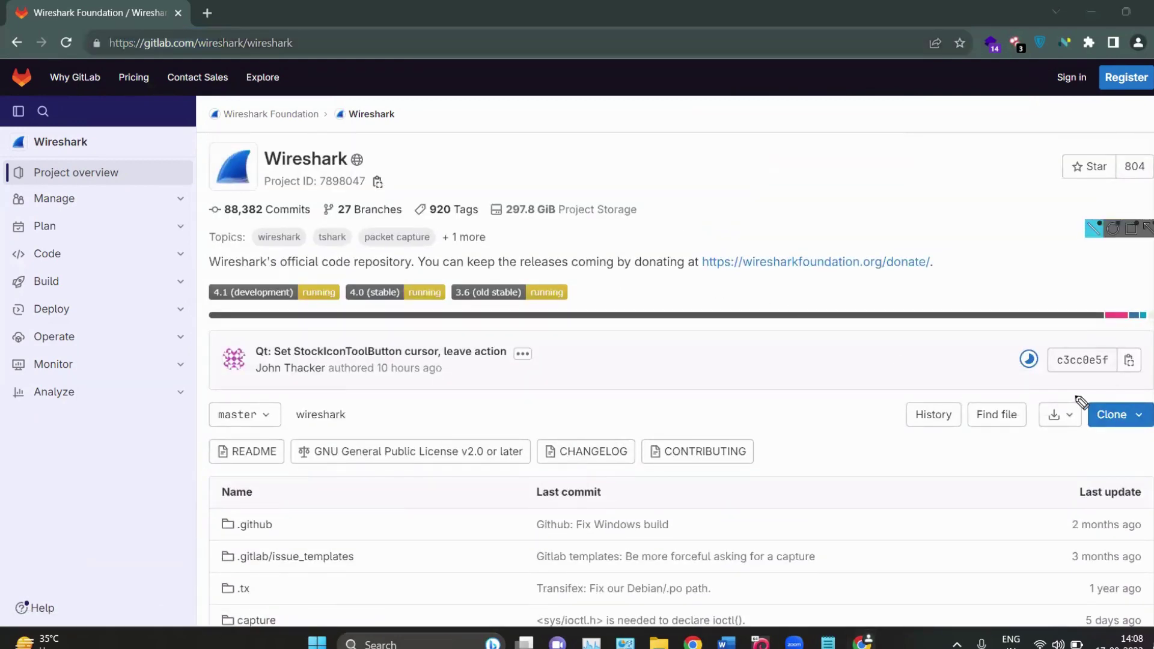
{"action": "mouse_move", "coordinate": [1076, 396]}
{"action": "left_mouse_down"}
{"action": "mouse_move", "coordinate": [1040, 412]}
{"action": "mouse_move", "coordinate": [1082, 410]}
{"action": "mouse_move", "coordinate": [1080, 395]}
{"action": "left_mouse_up"}
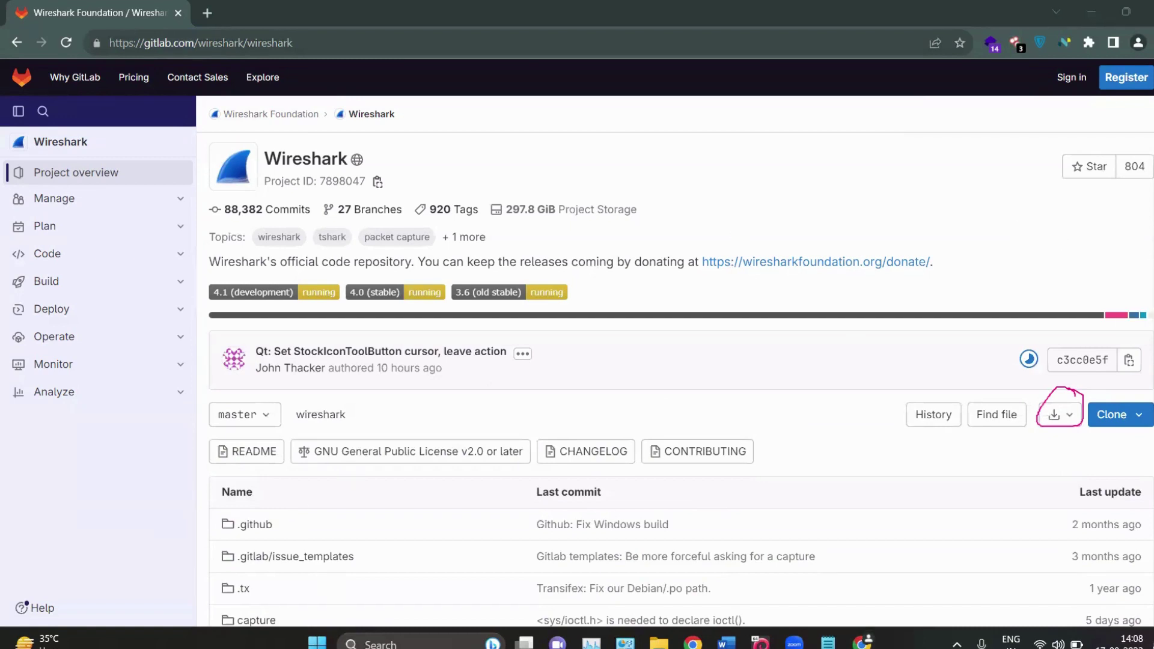
{"action": "left_click", "coordinate": [1139, 331]}
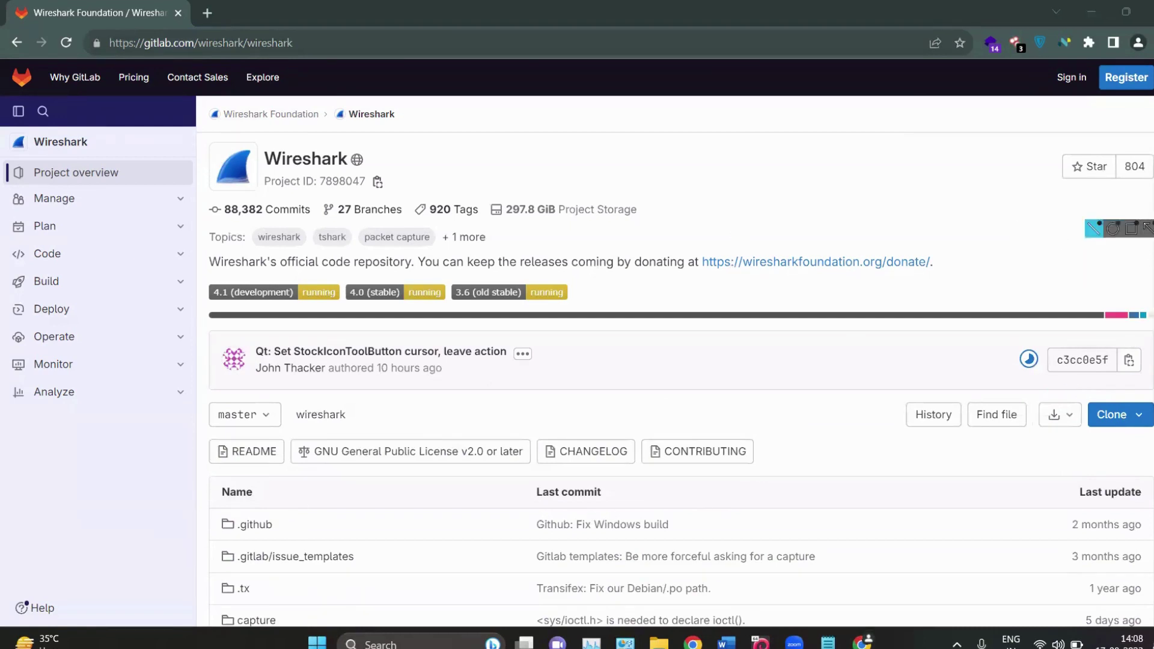
{"action": "scroll", "coordinate": [456, 417], "scroll_direction": "down", "scroll_amount": 20}
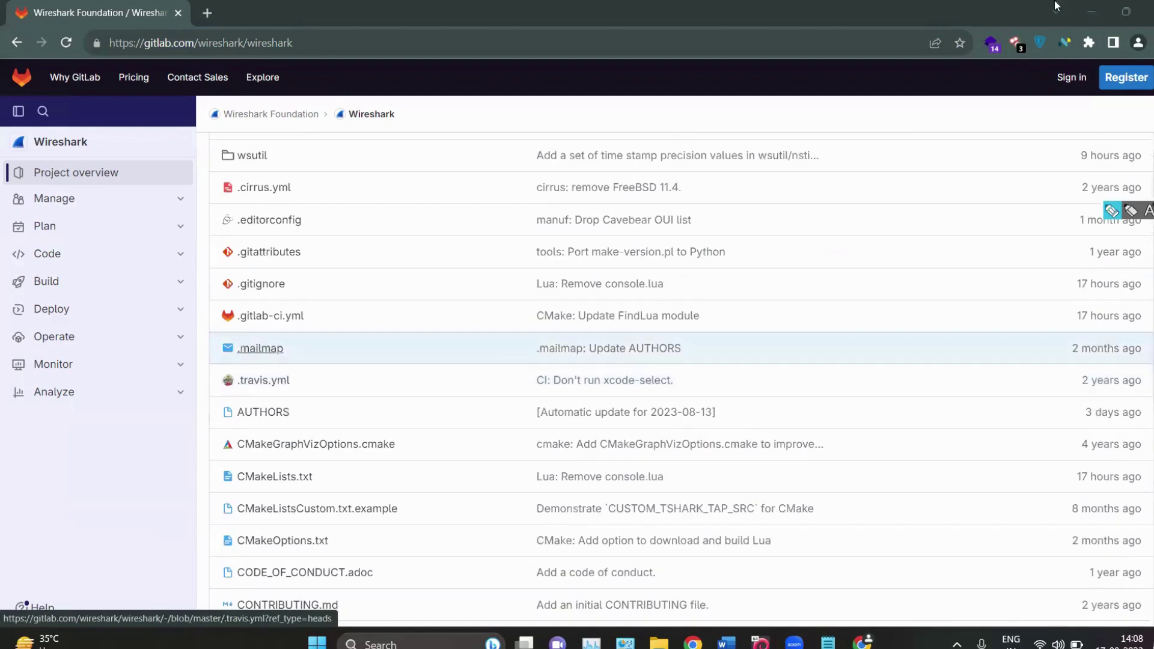
Return to the Word notes and highlight "cross-platform program" and the "capture and analyse" wording in the Wireshark introduction.
{"action": "left_click", "coordinate": [1079, 7]}
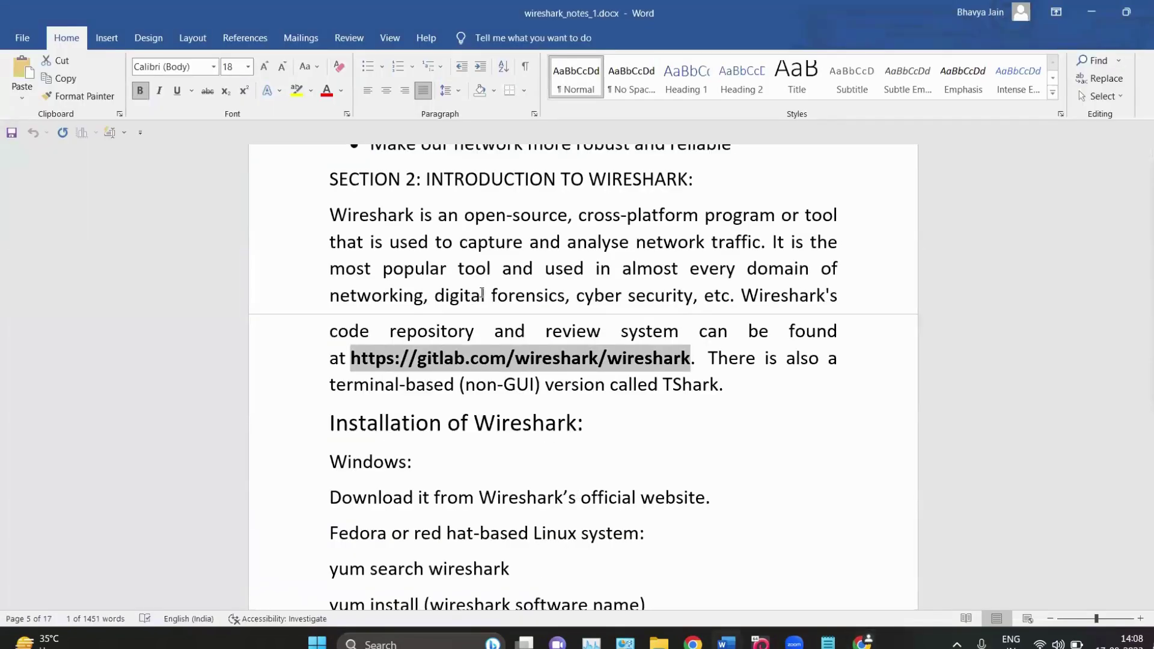
{"action": "left_click", "coordinate": [490, 268]}
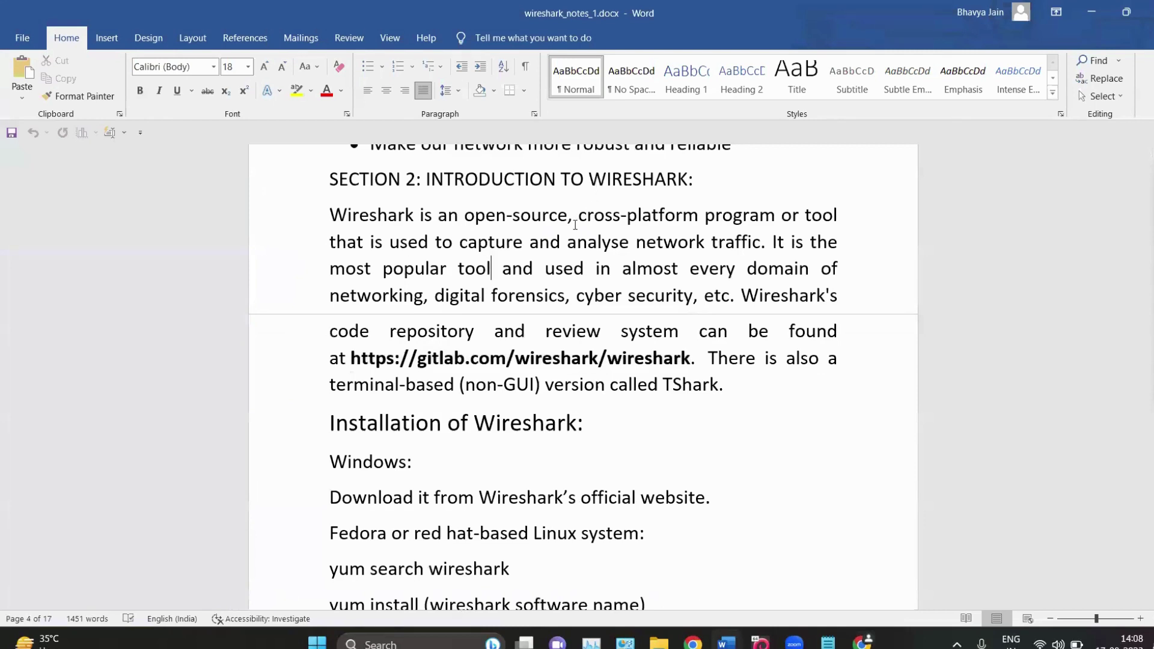
{"action": "left_click_drag", "start_coordinate": [577, 215], "coordinate": [780, 216]}
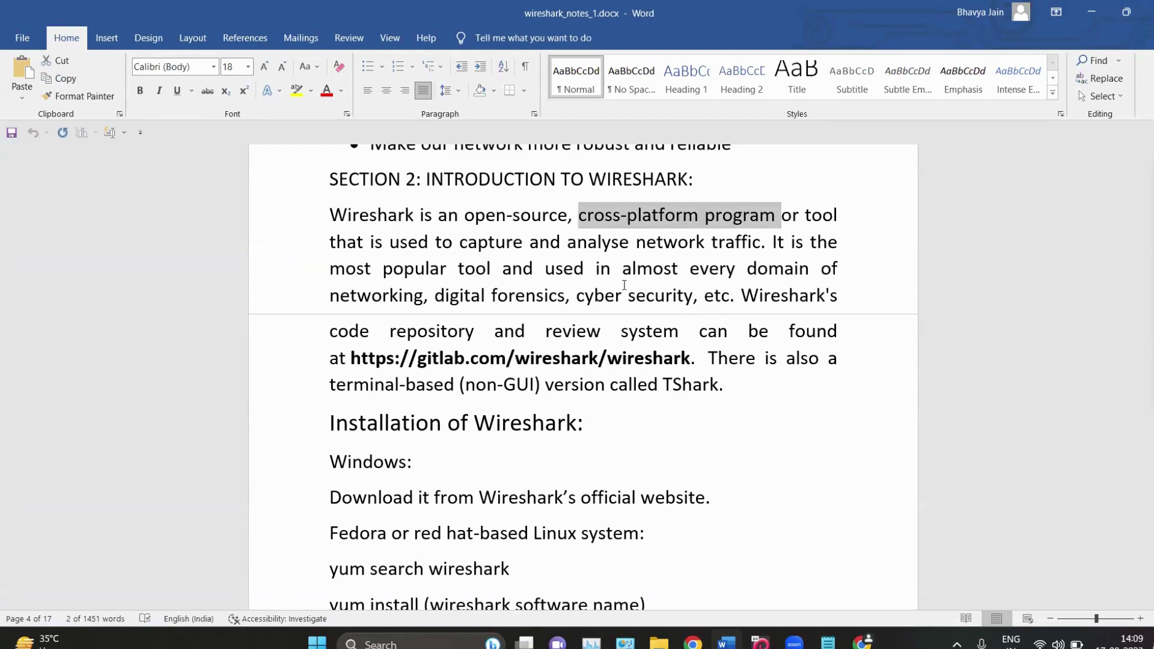
{"action": "left_click", "coordinate": [604, 273]}
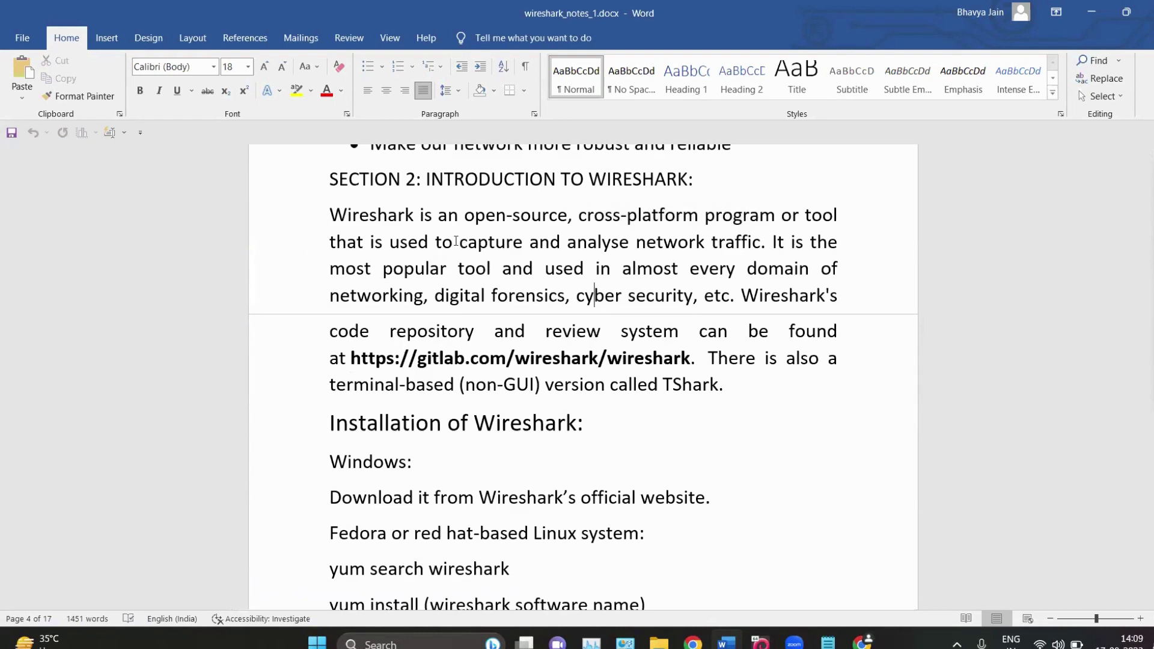
{"action": "left_click_drag", "start_coordinate": [435, 241], "coordinate": [619, 241]}
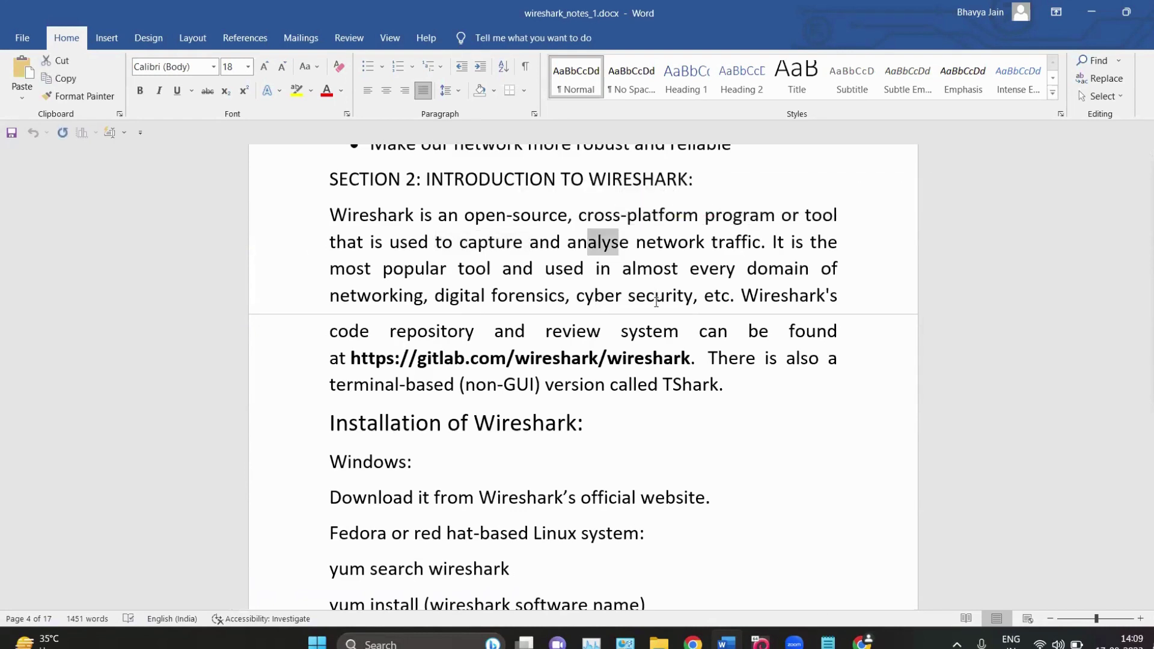
Mark "capture", "analyse", "almost every domain of networking" and "digital forensics, cyber security, etc." in the introduction with the annotation pen.
{"action": "left_click", "coordinate": [1143, 207]}
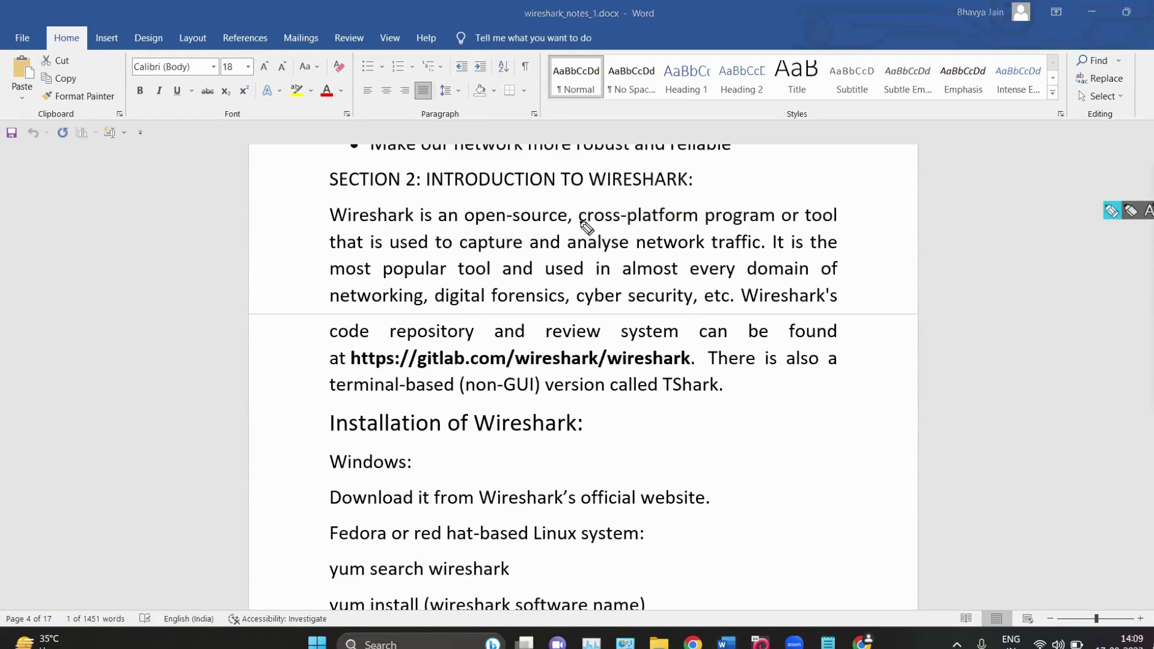
{"action": "mouse_move", "coordinate": [499, 229]}
{"action": "left_mouse_down"}
{"action": "mouse_move", "coordinate": [479, 224]}
{"action": "mouse_move", "coordinate": [466, 253]}
{"action": "mouse_move", "coordinate": [496, 251]}
{"action": "left_mouse_up"}
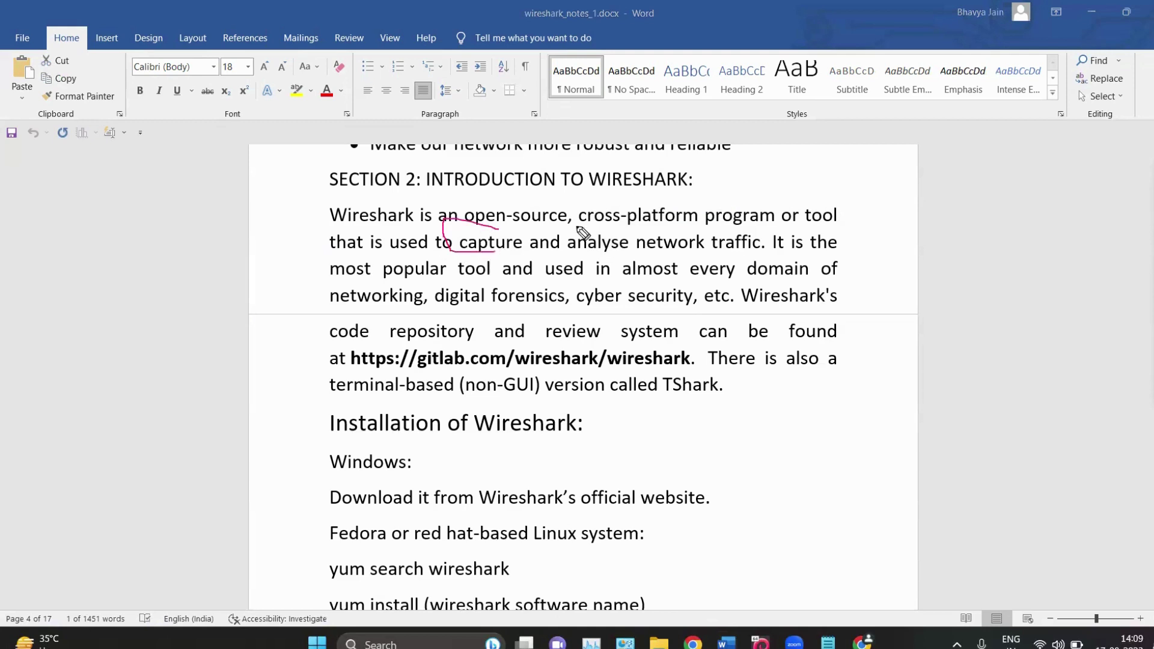
{"action": "mouse_move", "coordinate": [574, 226]}
{"action": "left_mouse_down"}
{"action": "mouse_move", "coordinate": [563, 250]}
{"action": "mouse_move", "coordinate": [600, 253]}
{"action": "left_mouse_up"}
{"action": "mouse_move", "coordinate": [636, 261]}
{"action": "left_mouse_down"}
{"action": "mouse_move", "coordinate": [629, 288]}
{"action": "mouse_move", "coordinate": [834, 289]}
{"action": "mouse_move", "coordinate": [825, 259]}
{"action": "left_mouse_up"}
{"action": "left_click_drag", "start_coordinate": [331, 304], "coordinate": [423, 303]}
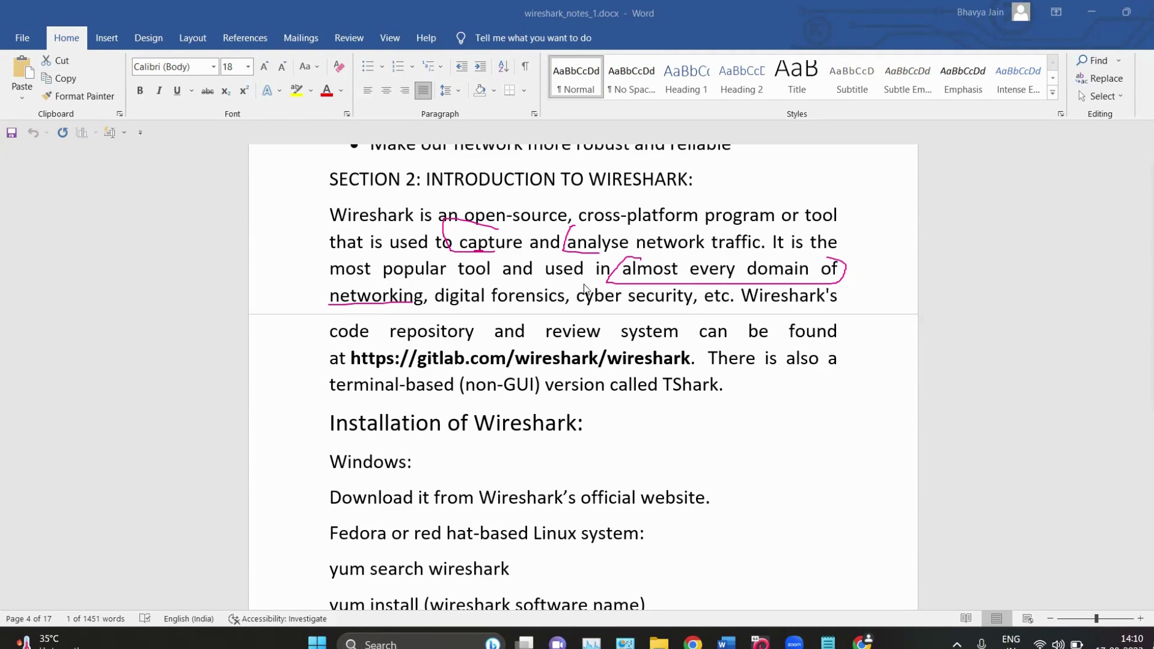
{"action": "left_click", "coordinate": [1153, 255]}
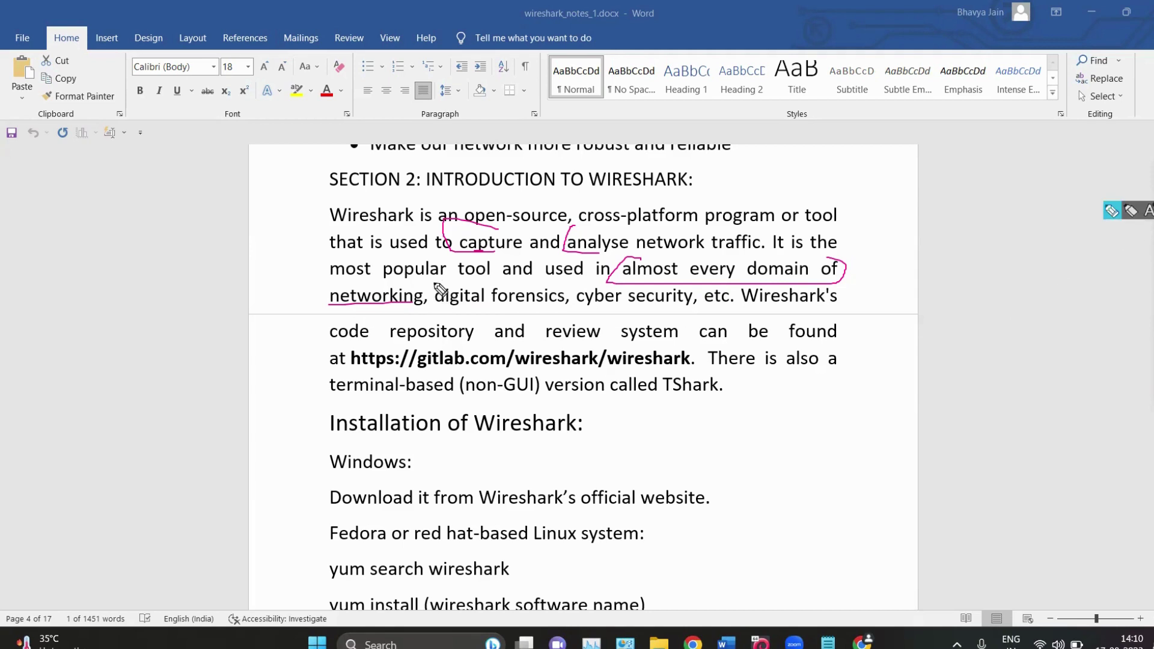
{"action": "mouse_move", "coordinate": [434, 282]}
{"action": "left_mouse_down"}
{"action": "mouse_move", "coordinate": [430, 310]}
{"action": "mouse_move", "coordinate": [726, 314]}
{"action": "mouse_move", "coordinate": [690, 290]}
{"action": "left_mouse_up"}
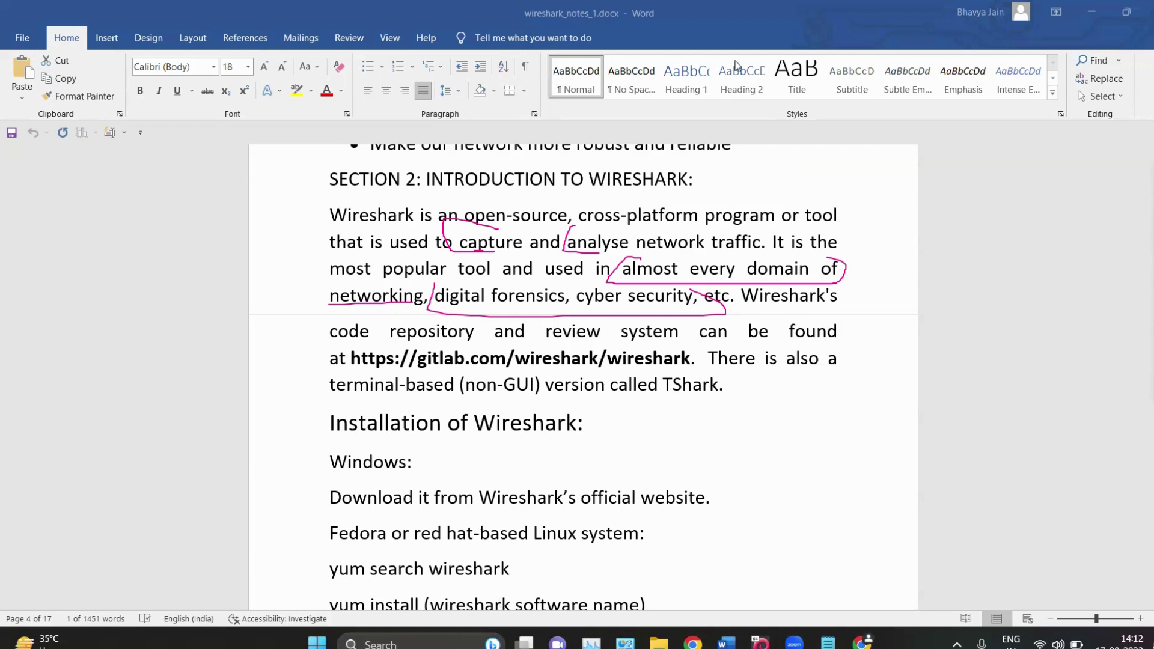
Bracket the GitLab address, circle and underline TShark with an arrow to the underlined WIRESHARK heading, and clear all the pen marks.
{"action": "left_click", "coordinate": [817, 135]}
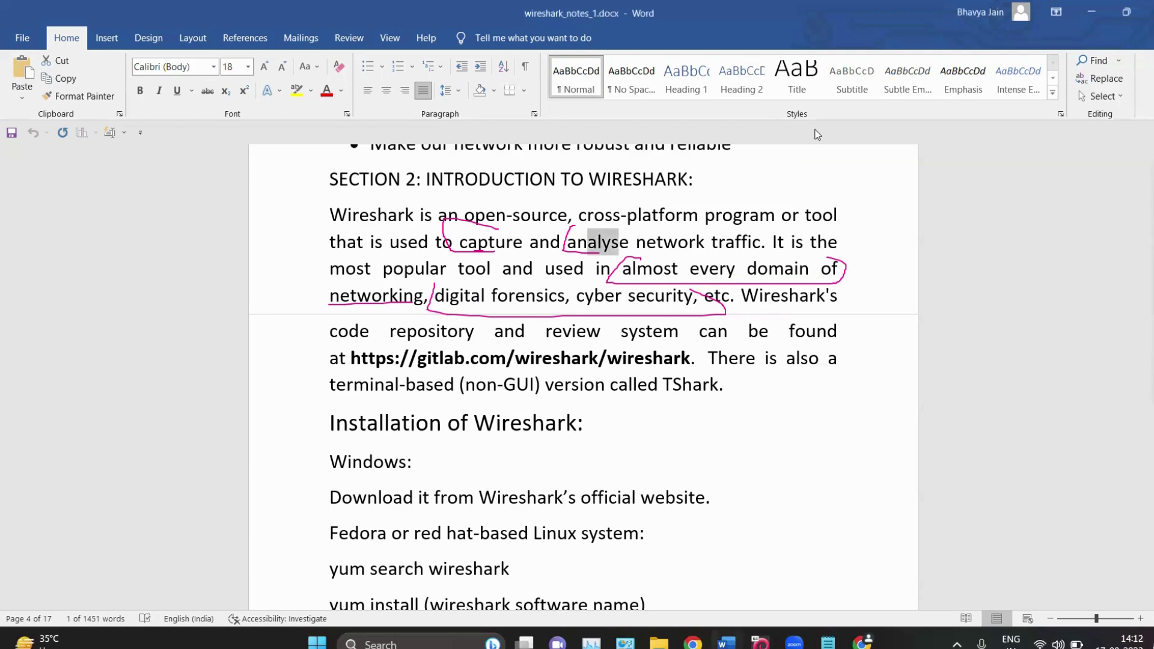
{"action": "left_click", "coordinate": [538, 549]}
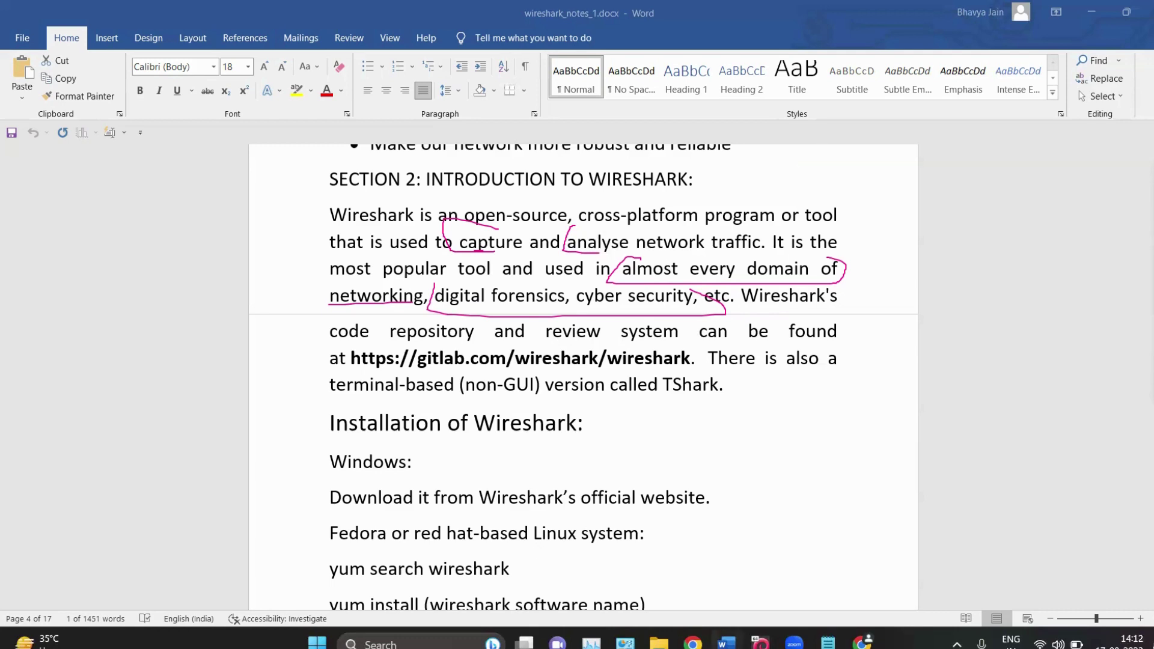
{"action": "left_click", "coordinate": [1112, 210]}
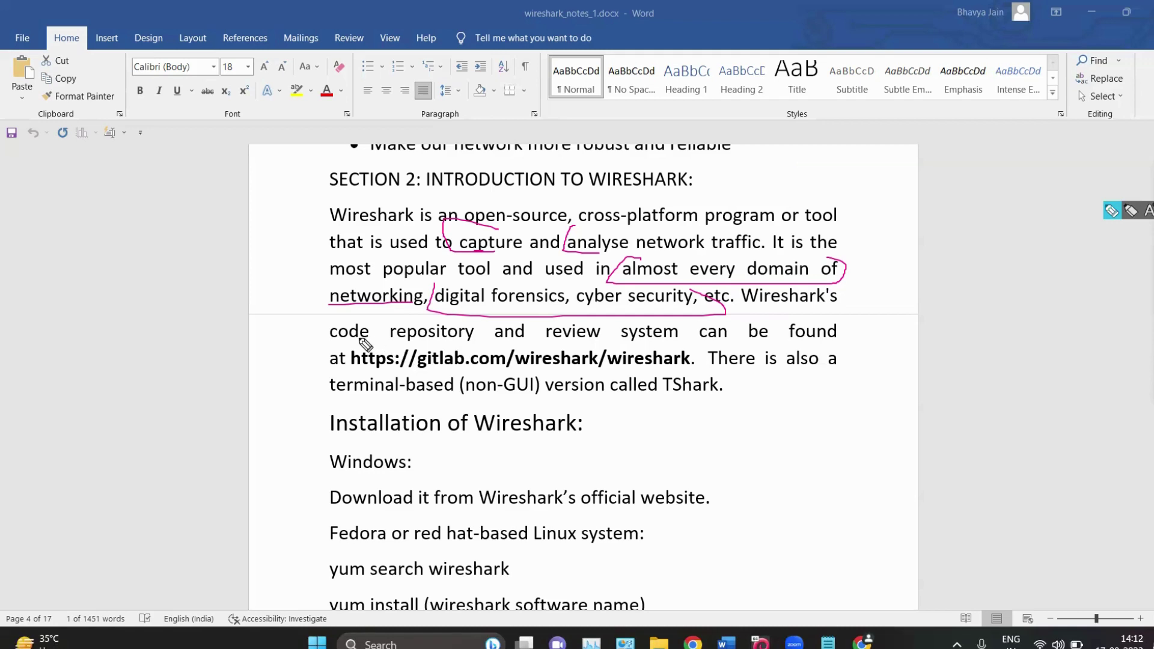
{"action": "left_click_drag", "start_coordinate": [361, 337], "coordinate": [354, 369]}
{"action": "mouse_move", "coordinate": [697, 350]}
{"action": "left_mouse_down"}
{"action": "mouse_move", "coordinate": [711, 361]}
{"action": "mouse_move", "coordinate": [703, 368]}
{"action": "left_mouse_up"}
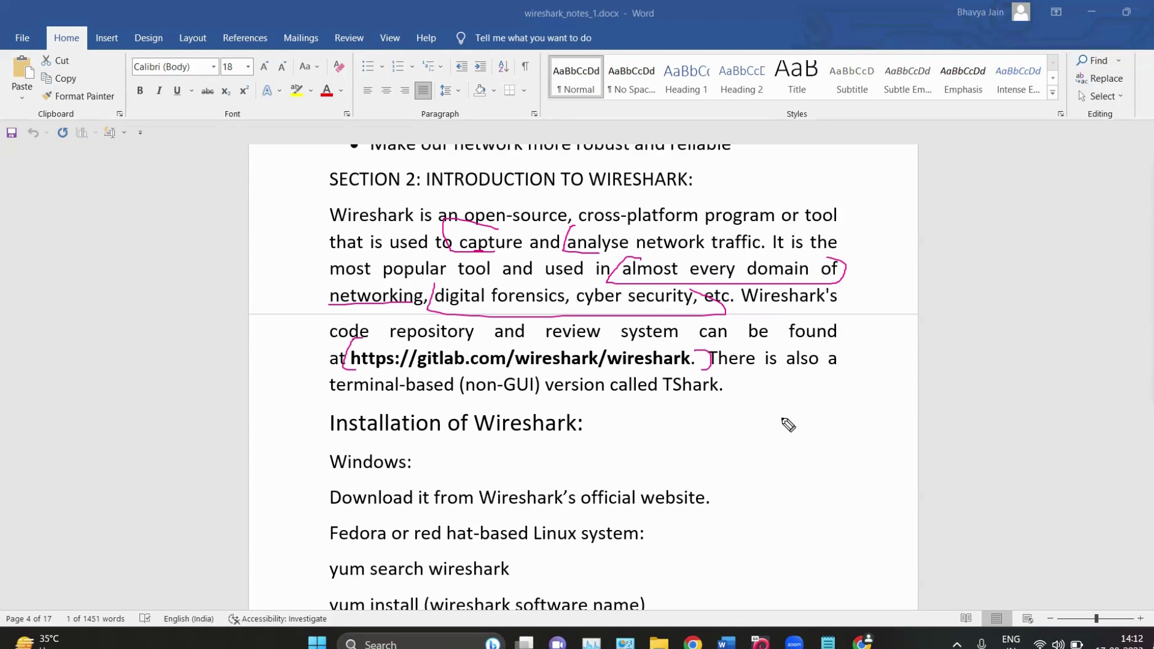
{"action": "mouse_move", "coordinate": [682, 376]}
{"action": "left_mouse_down"}
{"action": "mouse_move", "coordinate": [650, 390]}
{"action": "mouse_move", "coordinate": [725, 385]}
{"action": "mouse_move", "coordinate": [682, 375]}
{"action": "mouse_move", "coordinate": [900, 268]}
{"action": "mouse_move", "coordinate": [752, 165]}
{"action": "mouse_move", "coordinate": [770, 153]}
{"action": "mouse_move", "coordinate": [724, 170]}
{"action": "left_mouse_up"}
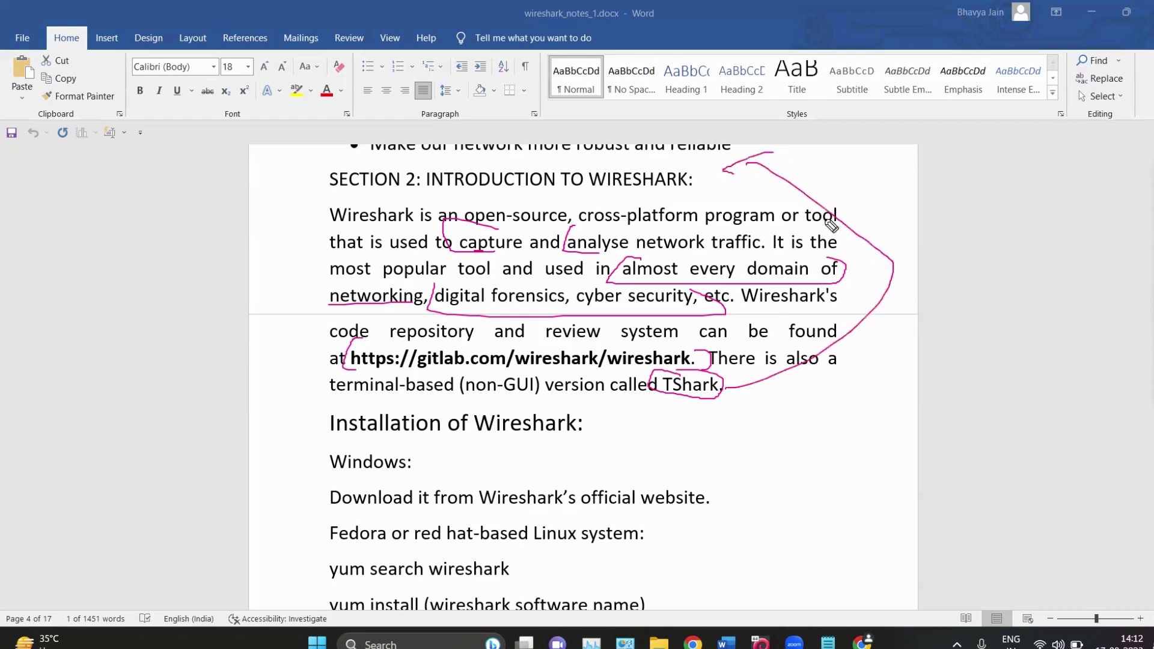
{"action": "left_click_drag", "start_coordinate": [617, 191], "coordinate": [691, 186]}
{"action": "left_click_drag", "start_coordinate": [670, 404], "coordinate": [738, 400]}
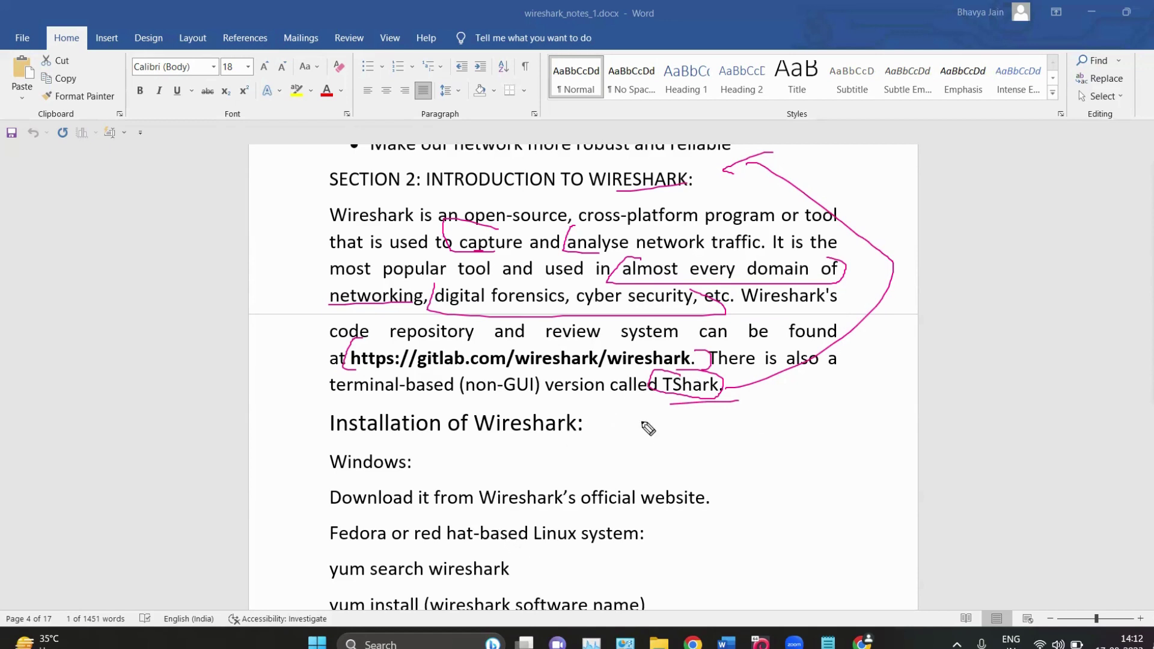
{"action": "left_click_drag", "start_coordinate": [663, 395], "coordinate": [728, 396]}
{"action": "key", "text": "Escape"}
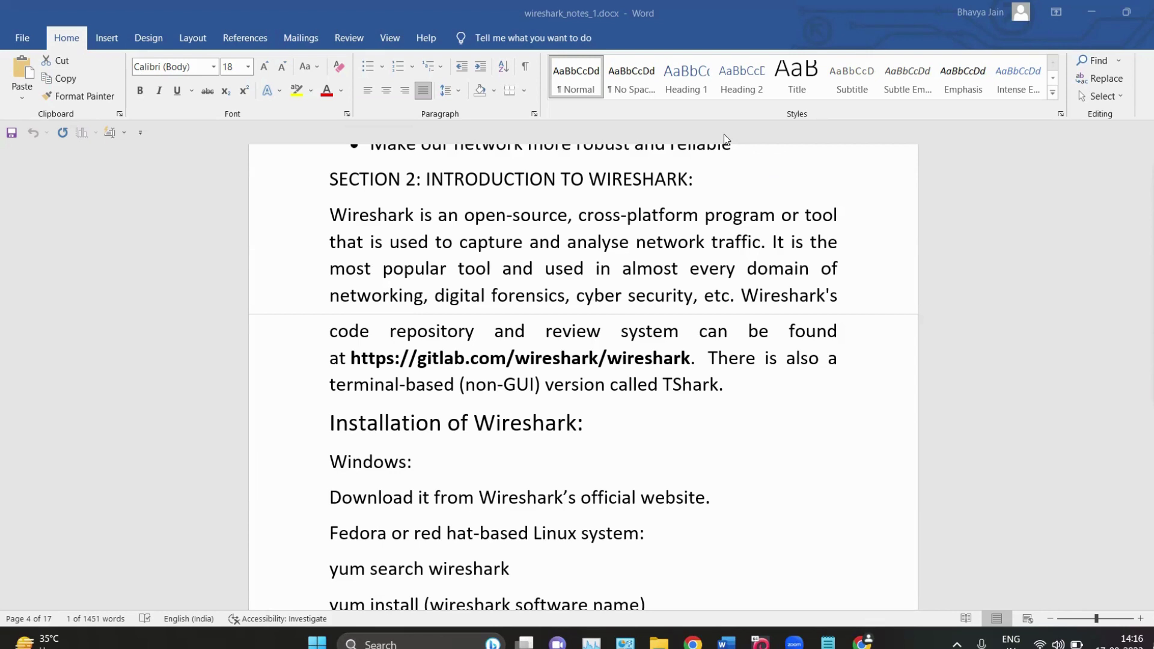
Review the notes' Installation of Wireshark section, search for "wireshark download" in a new Chrome tab and open wireshark.org's Download Wireshark page.
{"action": "scroll", "coordinate": [652, 237], "scroll_direction": "down", "scroll_amount": 1}
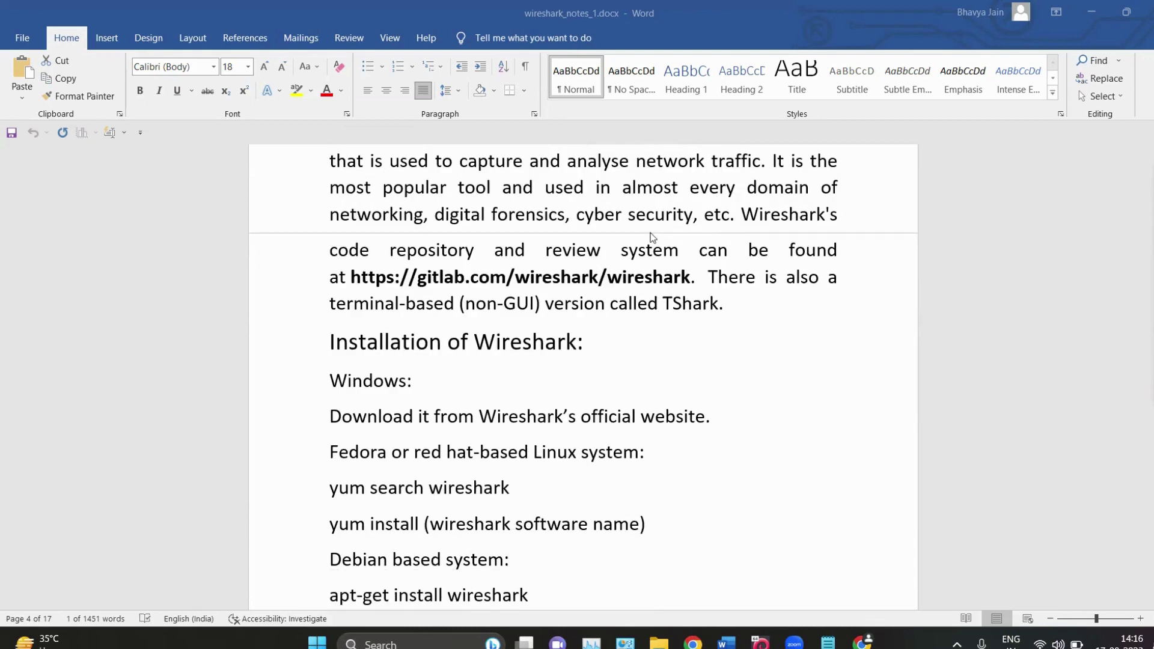
{"action": "scroll", "coordinate": [652, 237], "scroll_direction": "down", "scroll_amount": 1}
{"action": "scroll", "coordinate": [613, 246], "scroll_direction": "down", "scroll_amount": 1}
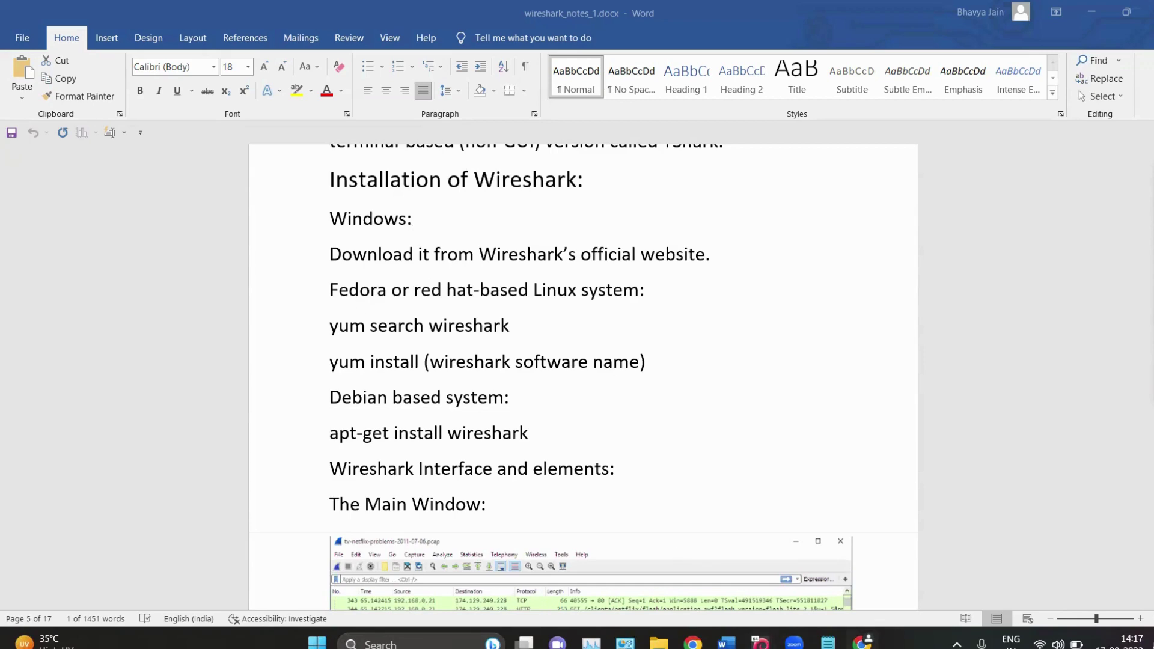
{"action": "key", "text": "alt+Tab"}
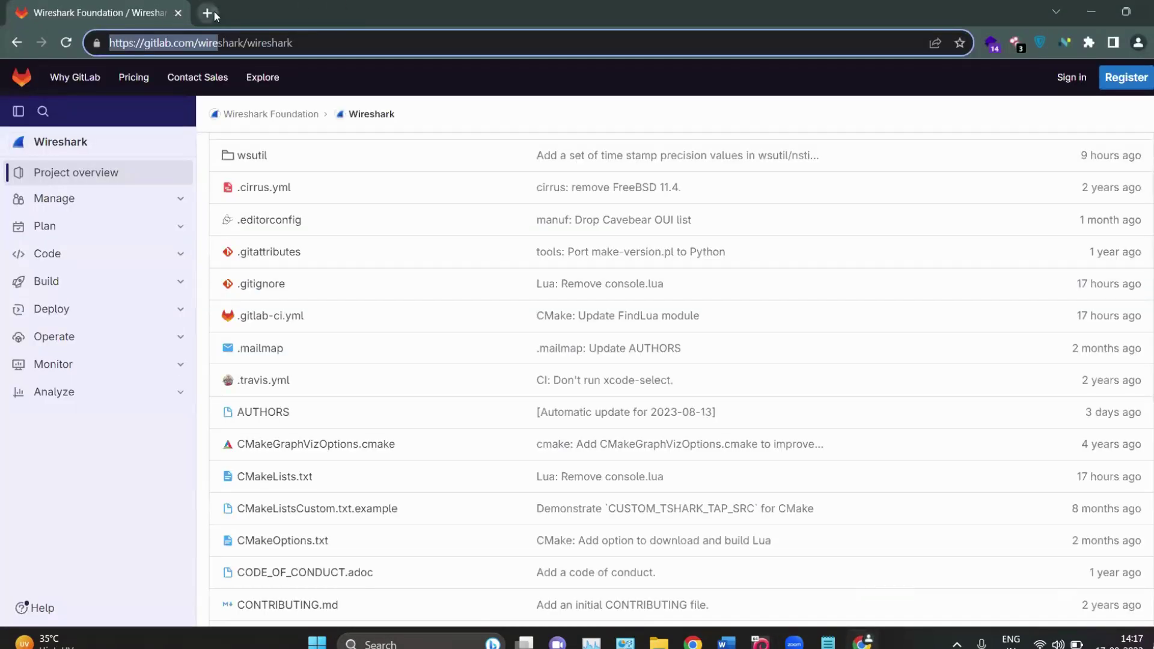
{"action": "left_click", "coordinate": [208, 13]}
{"action": "type", "text": "wi"}
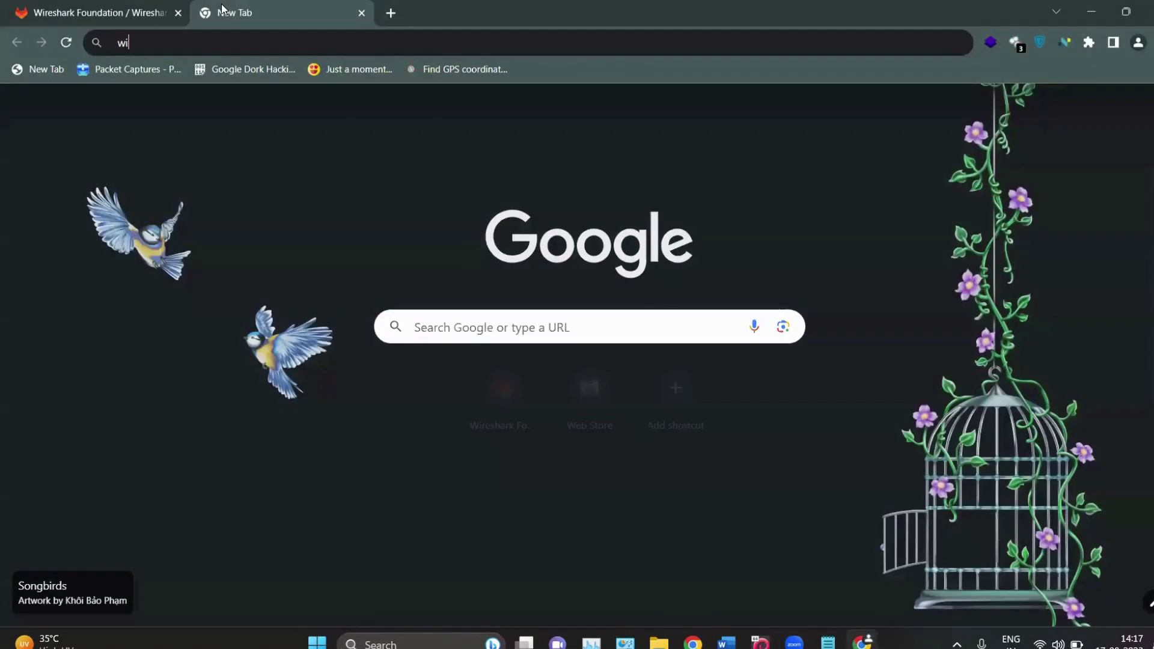
{"action": "type", "text": "reshark"}
{"action": "key", "text": "Down"}
{"action": "key", "text": "Return"}
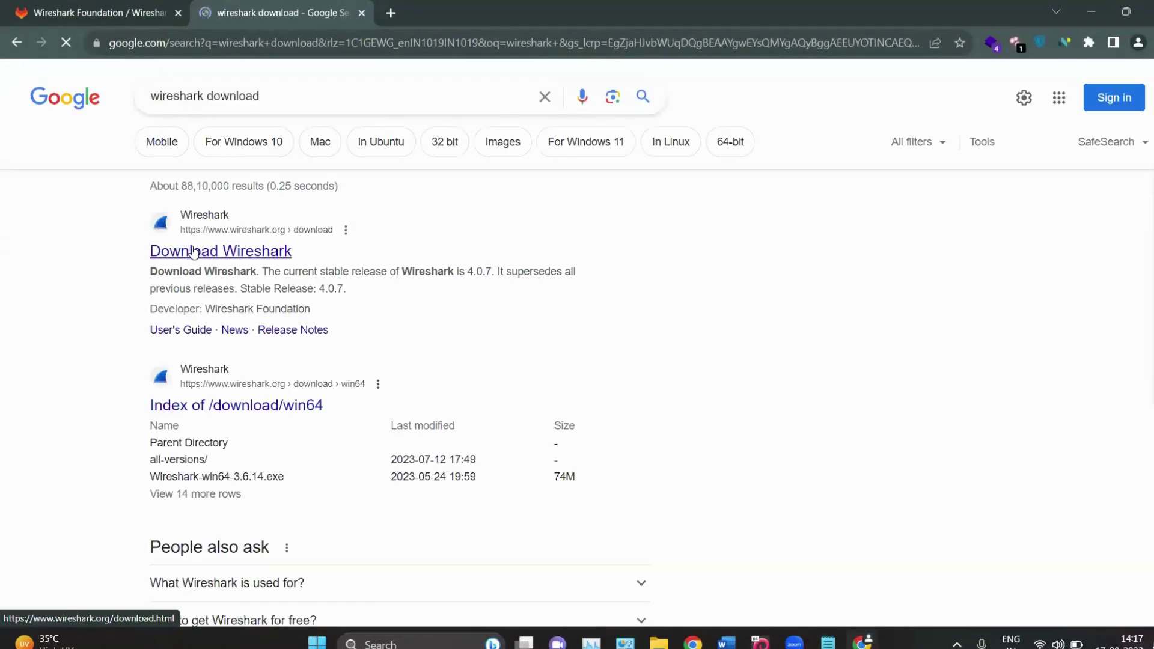
{"action": "scroll", "coordinate": [236, 250], "scroll_direction": "up", "scroll_amount": 3}
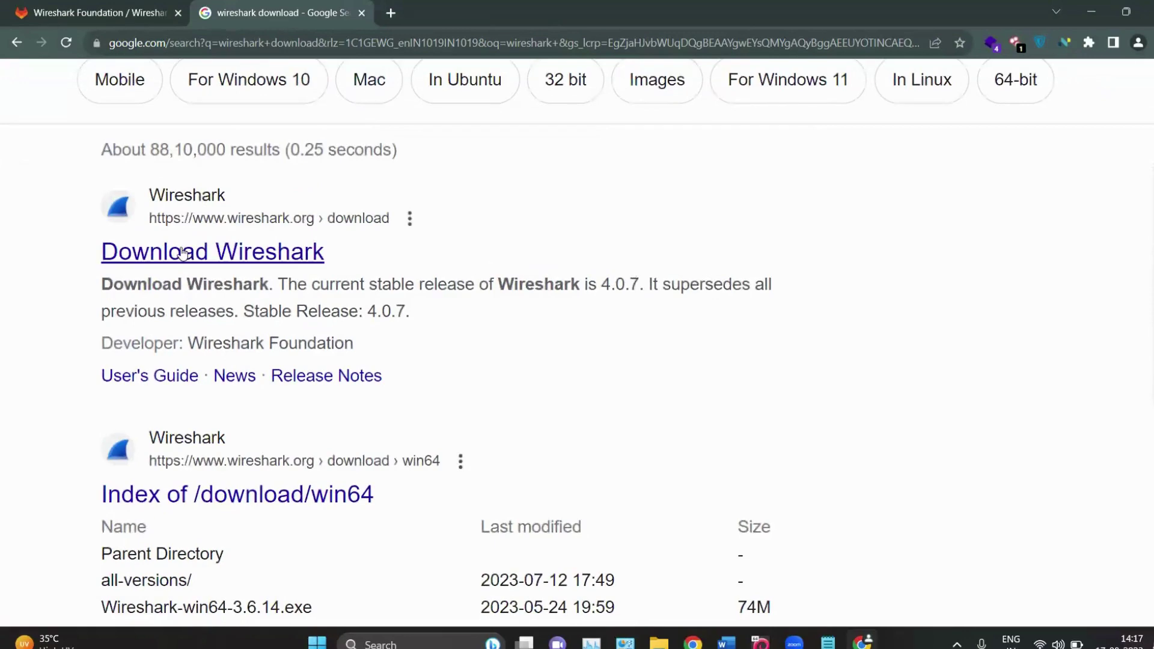
{"action": "left_click", "coordinate": [184, 252]}
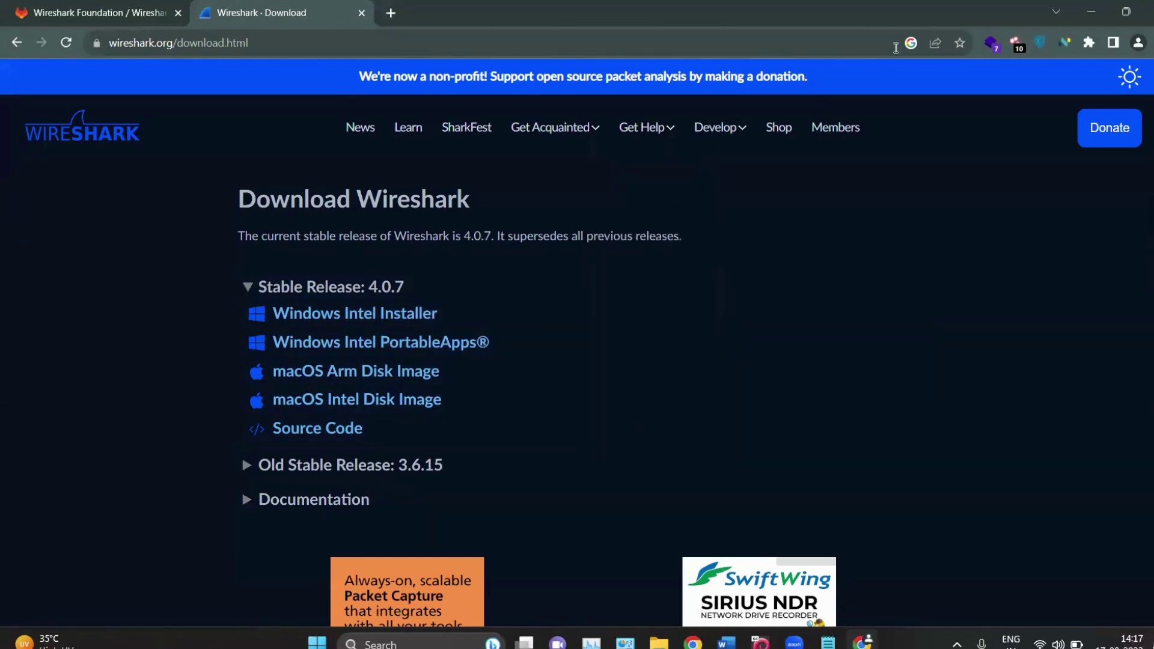
Return to the Word notes and mark the Fedora or Red Hat yum search and install commands and the word "Debian" with the annotation pen.
{"action": "left_click", "coordinate": [1091, 12]}
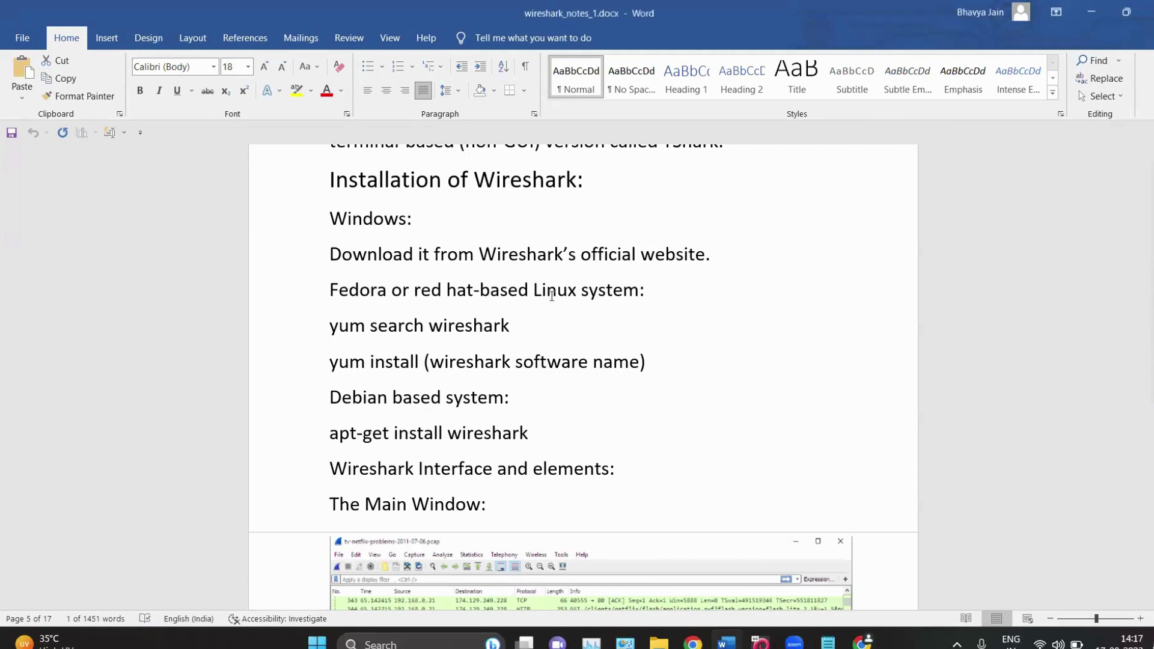
{"action": "left_click", "coordinate": [561, 325]}
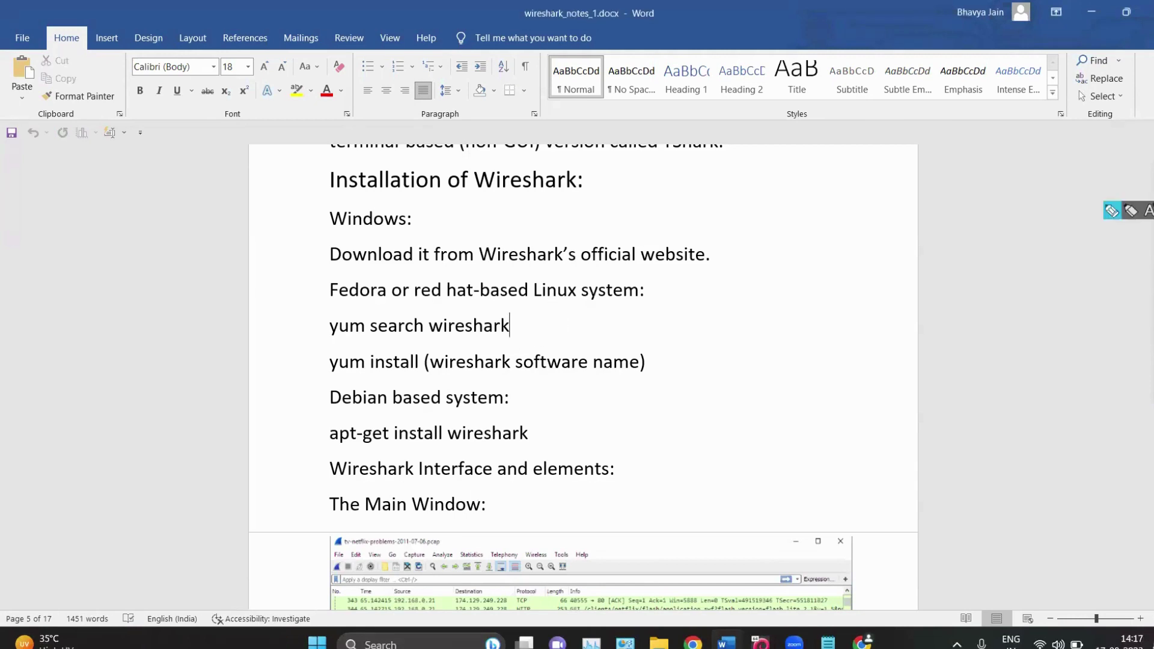
{"action": "left_click_drag", "start_coordinate": [359, 311], "coordinate": [328, 338]}
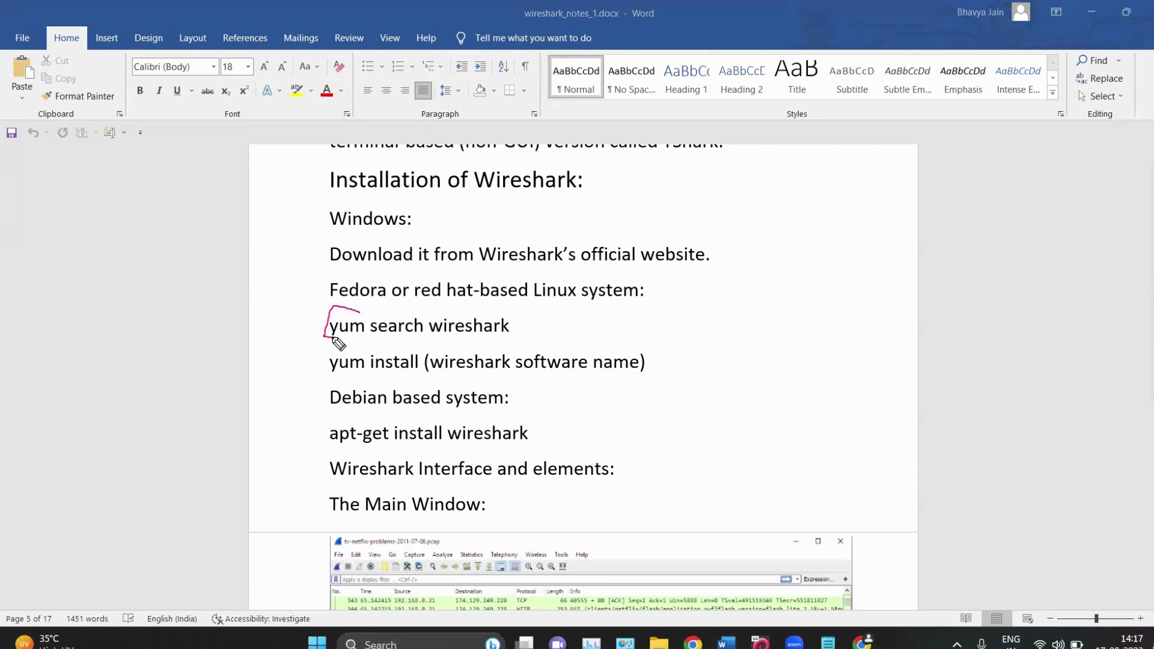
{"action": "left_click_drag", "start_coordinate": [496, 305], "coordinate": [528, 331]}
{"action": "left_click_drag", "start_coordinate": [445, 341], "coordinate": [485, 334]}
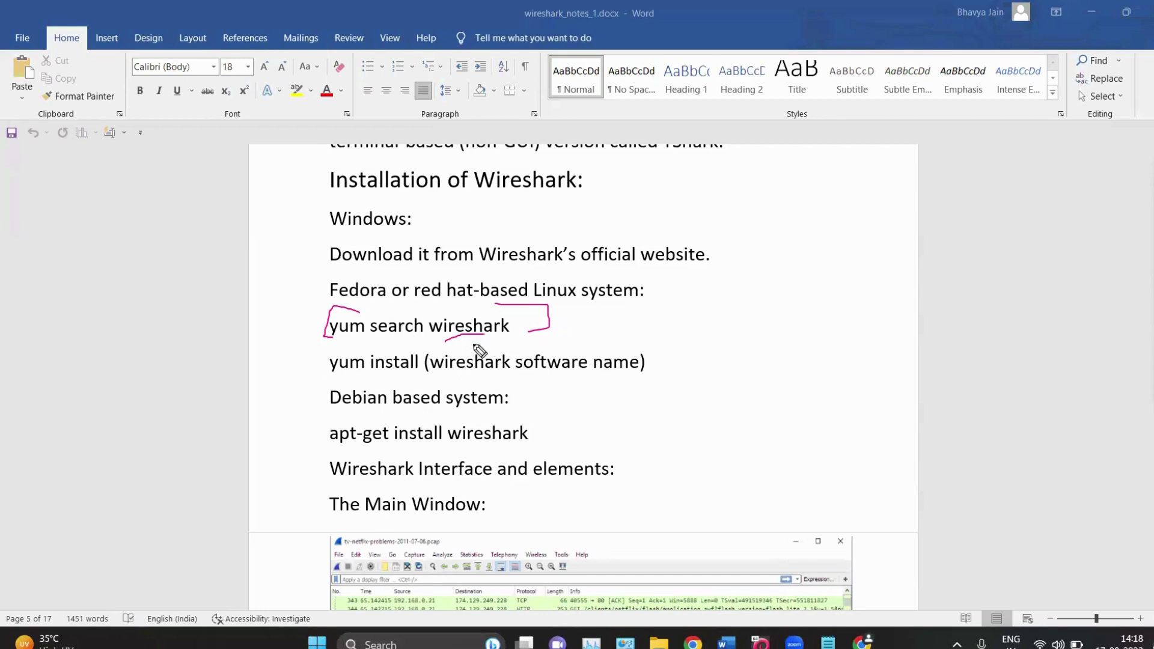
{"action": "mouse_move", "coordinate": [475, 341]}
{"action": "left_mouse_down"}
{"action": "mouse_move", "coordinate": [428, 388]}
{"action": "mouse_move", "coordinate": [688, 384]}
{"action": "mouse_move", "coordinate": [665, 343]}
{"action": "left_mouse_up"}
{"action": "mouse_move", "coordinate": [579, 344]}
{"action": "left_mouse_down"}
{"action": "mouse_move", "coordinate": [476, 348]}
{"action": "mouse_move", "coordinate": [472, 364]}
{"action": "mouse_move", "coordinate": [507, 366]}
{"action": "left_mouse_up"}
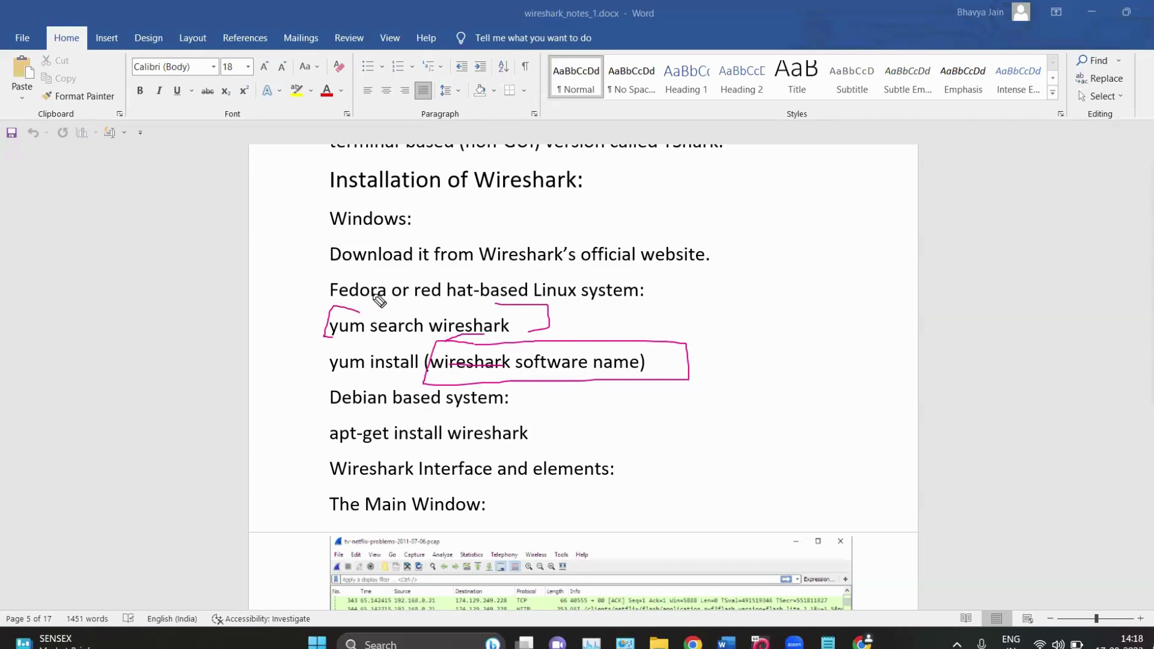
{"action": "mouse_move", "coordinate": [330, 294]}
{"action": "left_mouse_down"}
{"action": "mouse_move", "coordinate": [301, 362]}
{"action": "mouse_move", "coordinate": [347, 371]}
{"action": "mouse_move", "coordinate": [321, 407]}
{"action": "mouse_move", "coordinate": [393, 410]}
{"action": "left_mouse_up"}
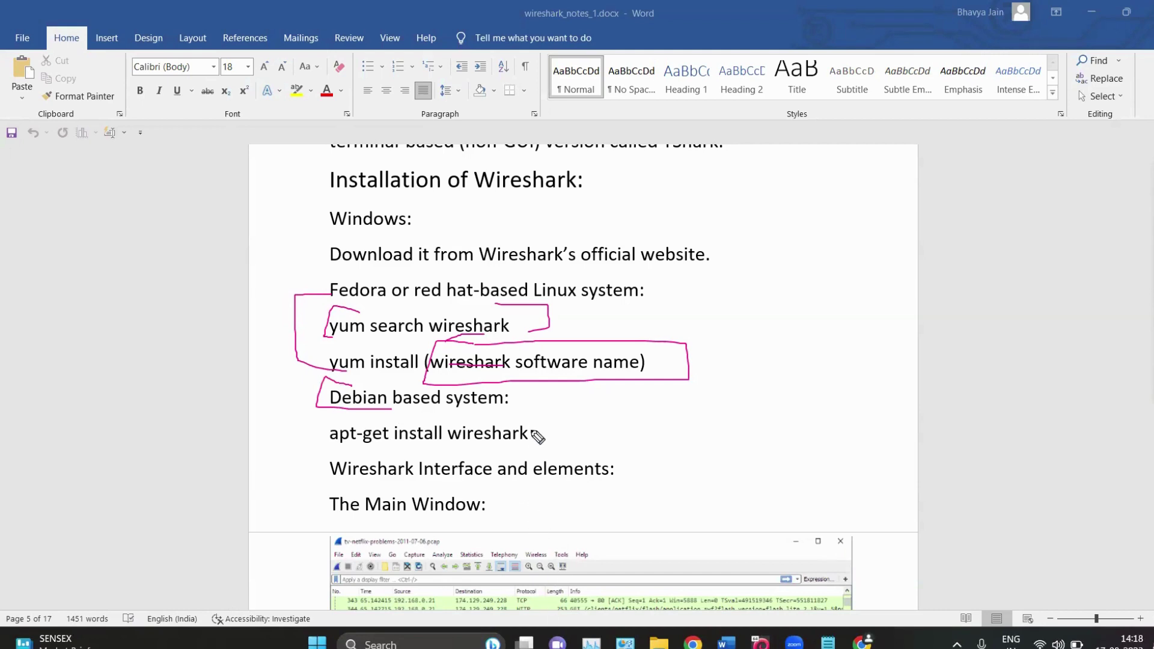
Mark the "Debian based system" heading and the "apt-get install wireshark" command with the annotation pen, and clear all the pen marks.
{"action": "mouse_move", "coordinate": [507, 390]}
{"action": "left_mouse_down"}
{"action": "mouse_move", "coordinate": [527, 399]}
{"action": "mouse_move", "coordinate": [515, 409]}
{"action": "left_mouse_up"}
{"action": "mouse_move", "coordinate": [343, 417]}
{"action": "left_mouse_down"}
{"action": "mouse_move", "coordinate": [287, 428]}
{"action": "mouse_move", "coordinate": [313, 440]}
{"action": "left_mouse_up"}
{"action": "mouse_move", "coordinate": [470, 446]}
{"action": "left_mouse_down"}
{"action": "mouse_move", "coordinate": [536, 444]}
{"action": "mouse_move", "coordinate": [471, 421]}
{"action": "left_mouse_up"}
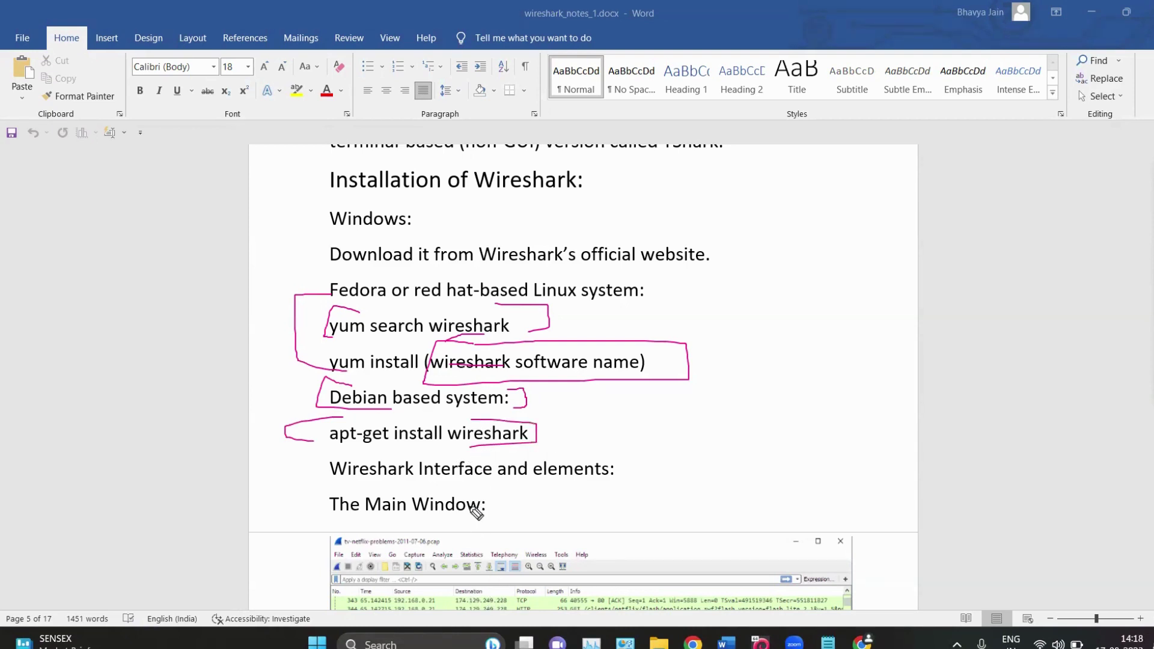
{"action": "left_click_drag", "start_coordinate": [292, 297], "coordinate": [348, 274]}
{"action": "key", "text": "Escape"}
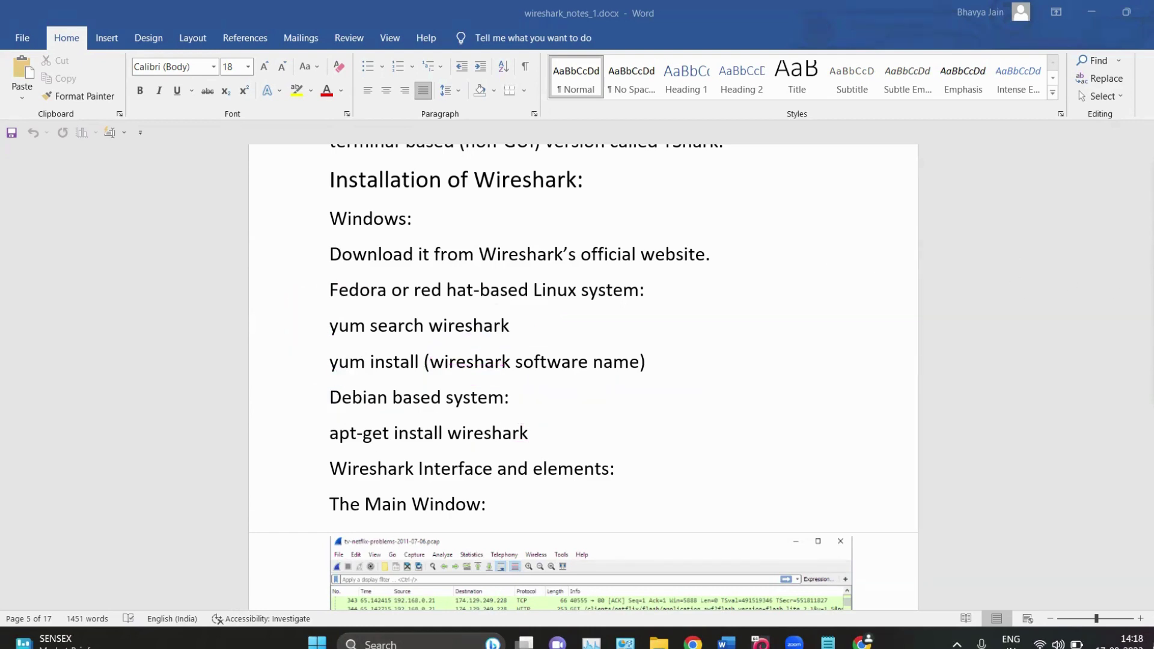
Bring up the notes' Main Window section and launch Wireshark from the desktop.
{"action": "scroll", "coordinate": [431, 438], "scroll_direction": "down", "scroll_amount": 1}
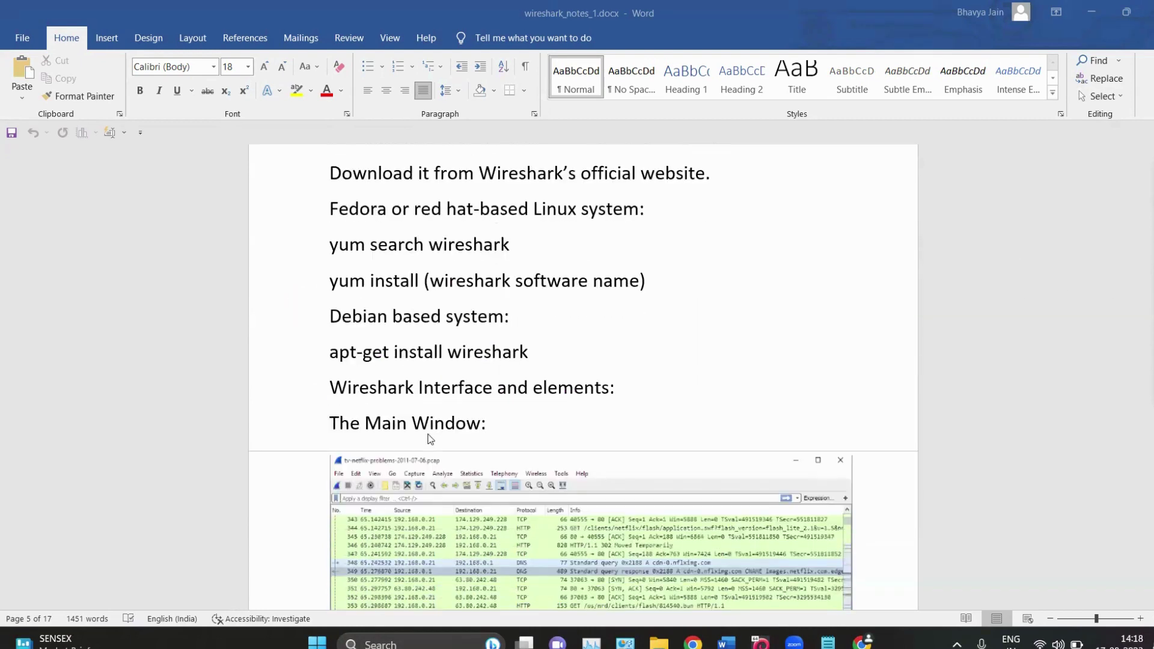
{"action": "scroll", "coordinate": [430, 439], "scroll_direction": "down", "scroll_amount": 3}
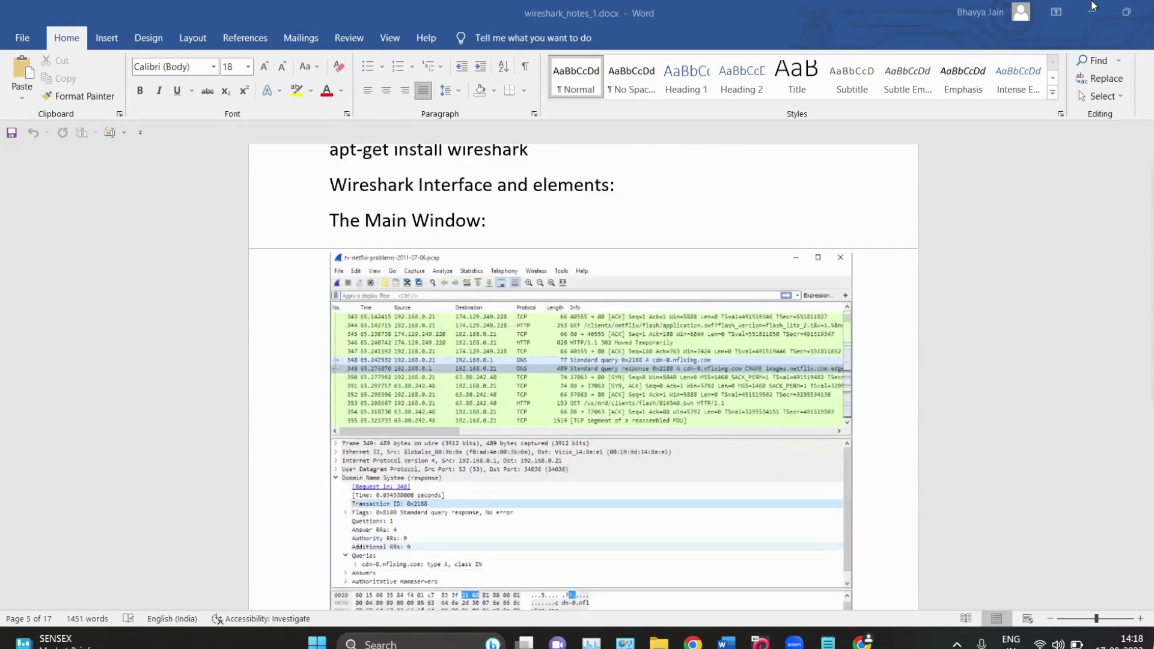
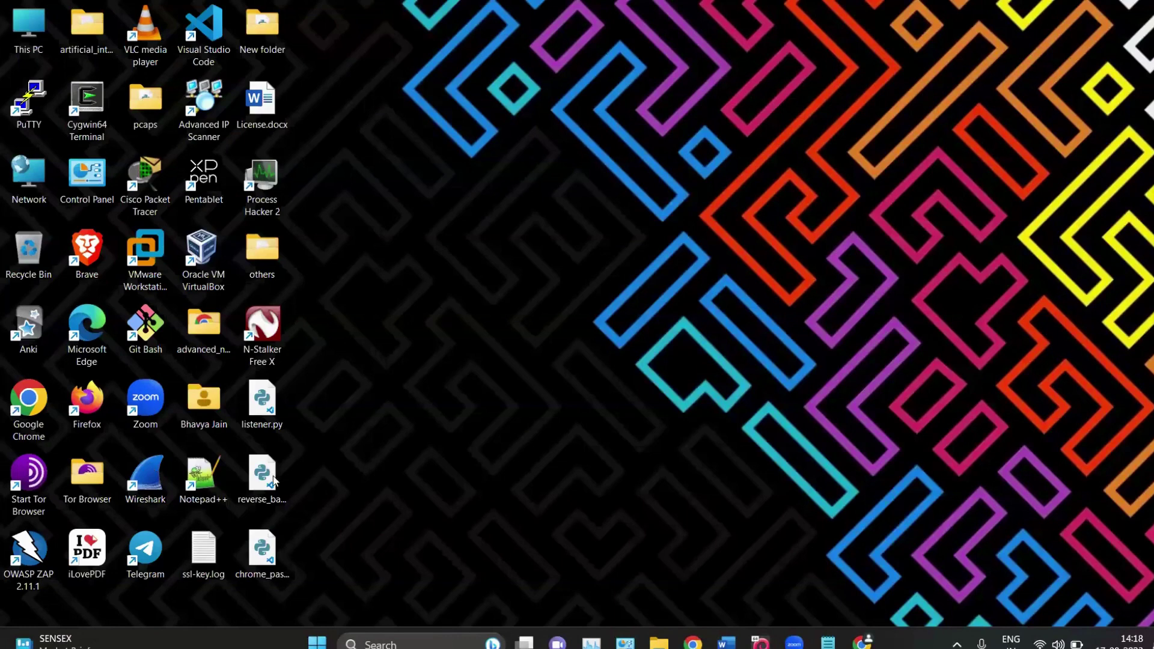
{"action": "double_click", "coordinate": [145, 480]}
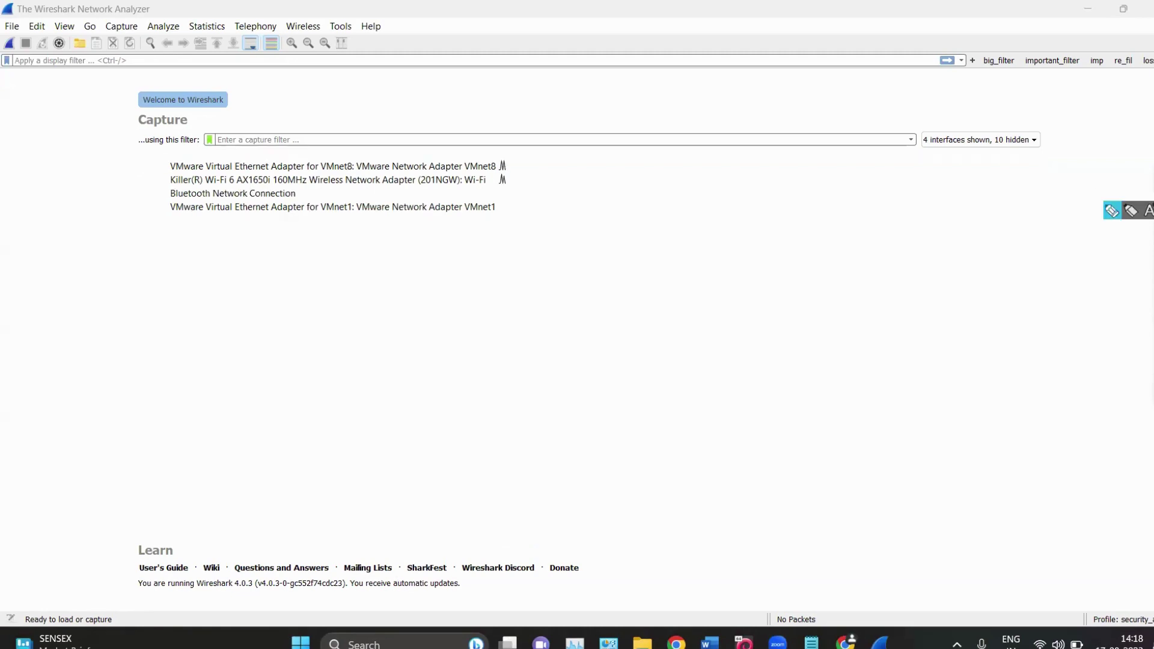
Bracket Wireshark's list of capture interfaces with the annotation pen and clear the marks.
{"action": "left_click", "coordinate": [1120, 209]}
{"action": "mouse_move", "coordinate": [185, 139]}
{"action": "left_mouse_down"}
{"action": "mouse_move", "coordinate": [101, 201]}
{"action": "mouse_move", "coordinate": [200, 221]}
{"action": "left_mouse_up"}
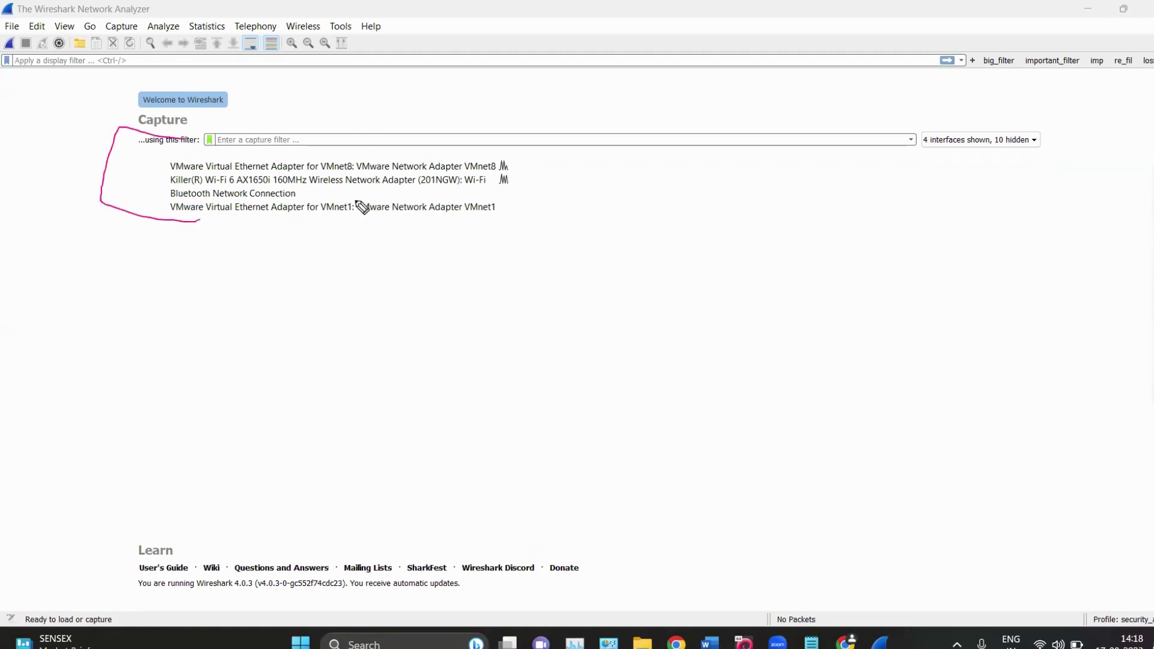
{"action": "mouse_move", "coordinate": [510, 146]}
{"action": "left_mouse_down"}
{"action": "mouse_move", "coordinate": [521, 177]}
{"action": "mouse_move", "coordinate": [521, 159]}
{"action": "left_mouse_up"}
{"action": "key", "text": "Escape"}
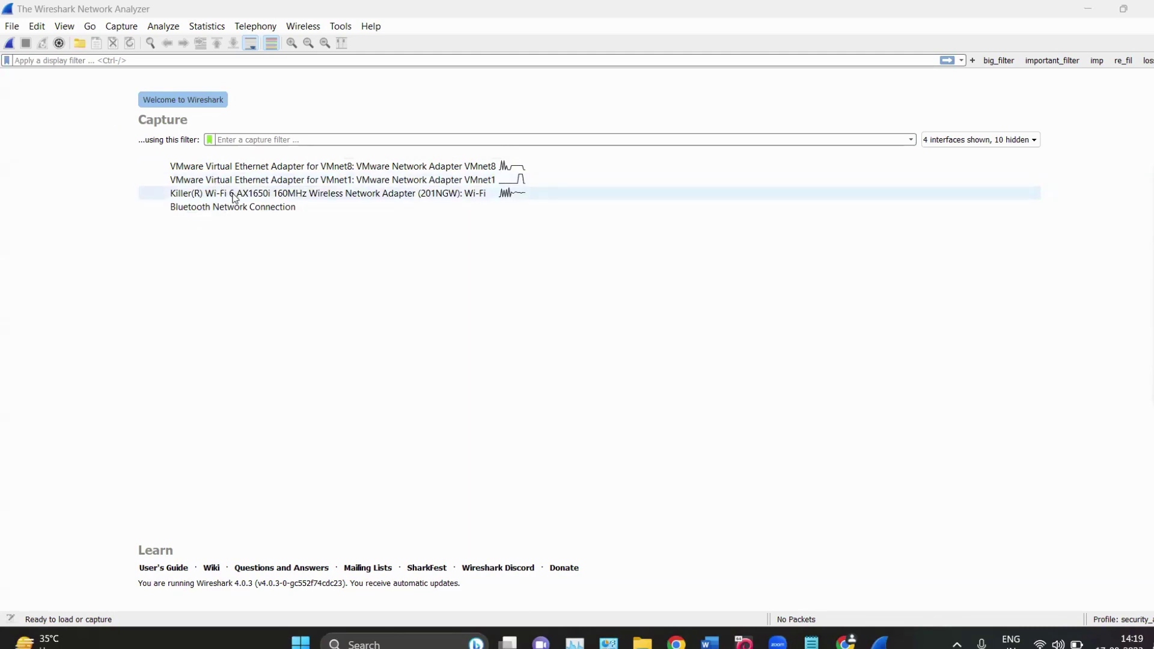
Start a live capture on the Killer(R) Wi-Fi 6 AX1650i wireless adapter and stop it after a few seconds.
{"action": "left_click", "coordinate": [234, 197]}
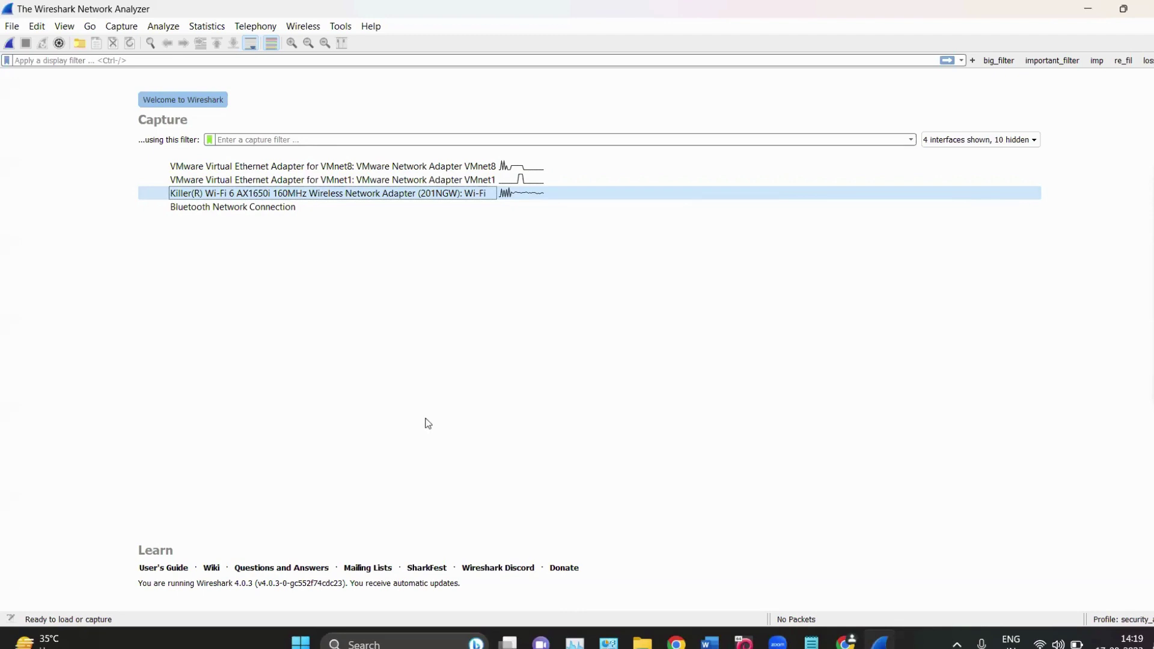
{"action": "left_click", "coordinate": [304, 309]}
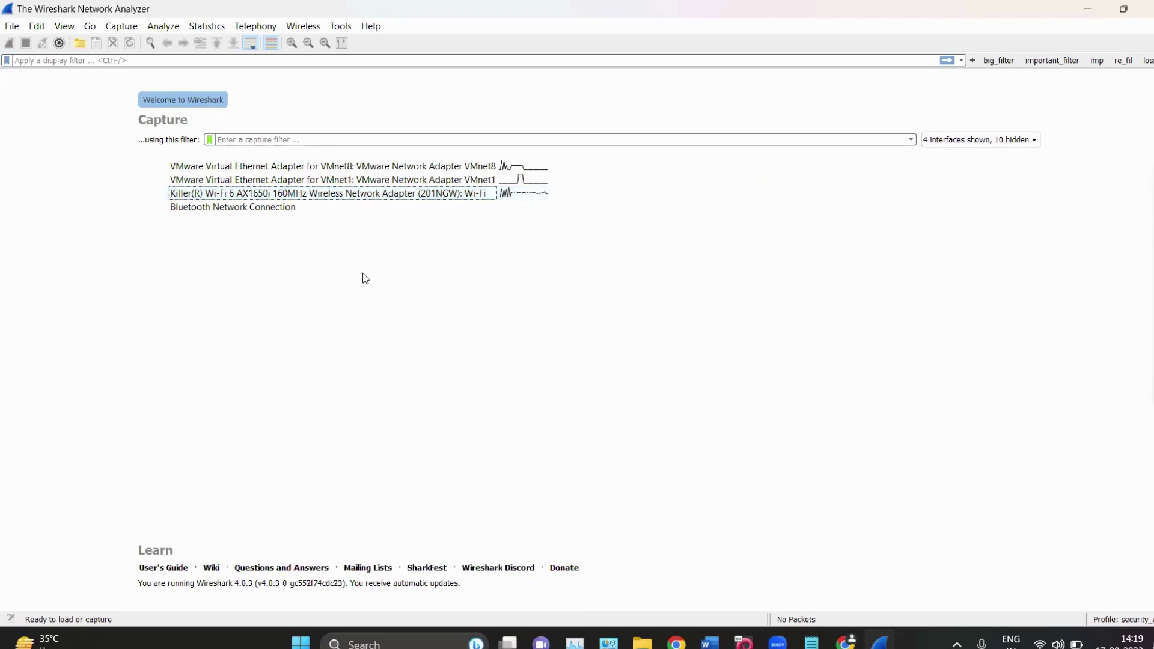
{"action": "double_click", "coordinate": [275, 193]}
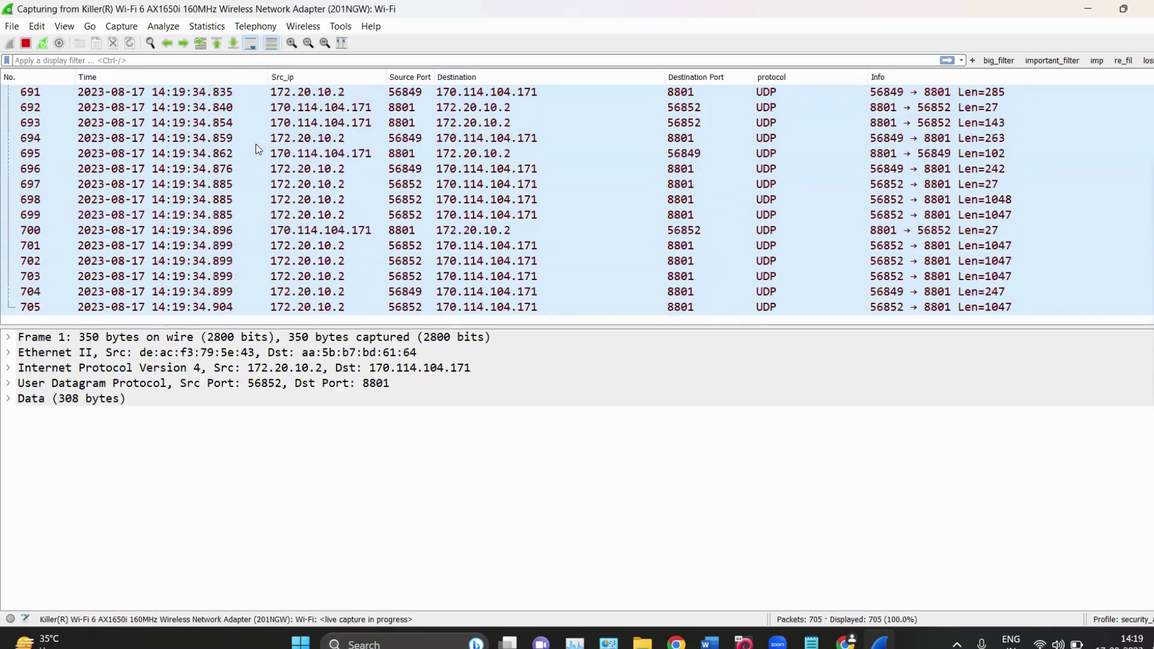
{"action": "left_click", "coordinate": [26, 43]}
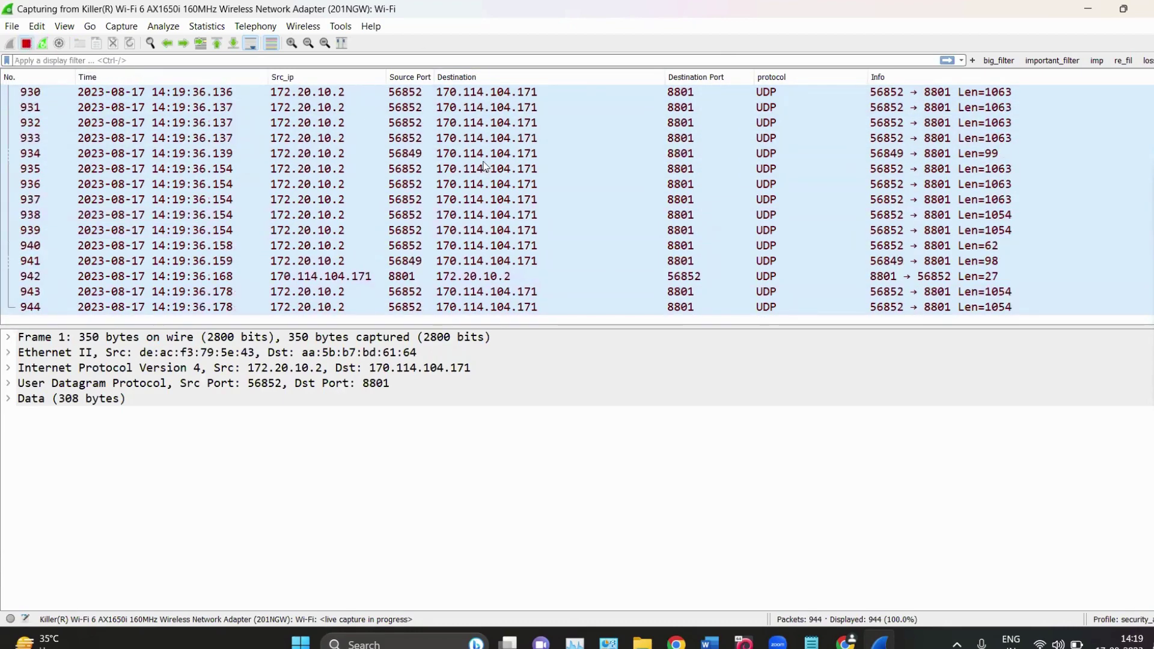
Look through the captured packets, make the packet list pane slightly taller and select the Ethernet II line in the packet details.
{"action": "scroll", "coordinate": [510, 187], "scroll_direction": "down", "scroll_amount": 9}
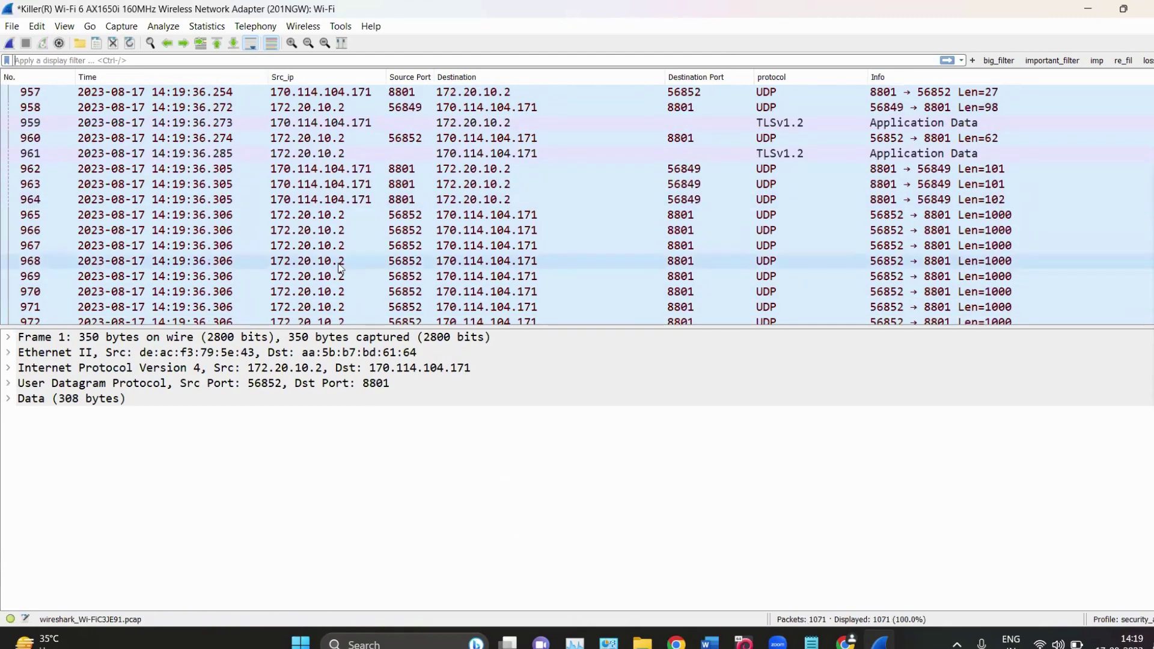
{"action": "scroll", "coordinate": [341, 267], "scroll_direction": "up", "scroll_amount": 20}
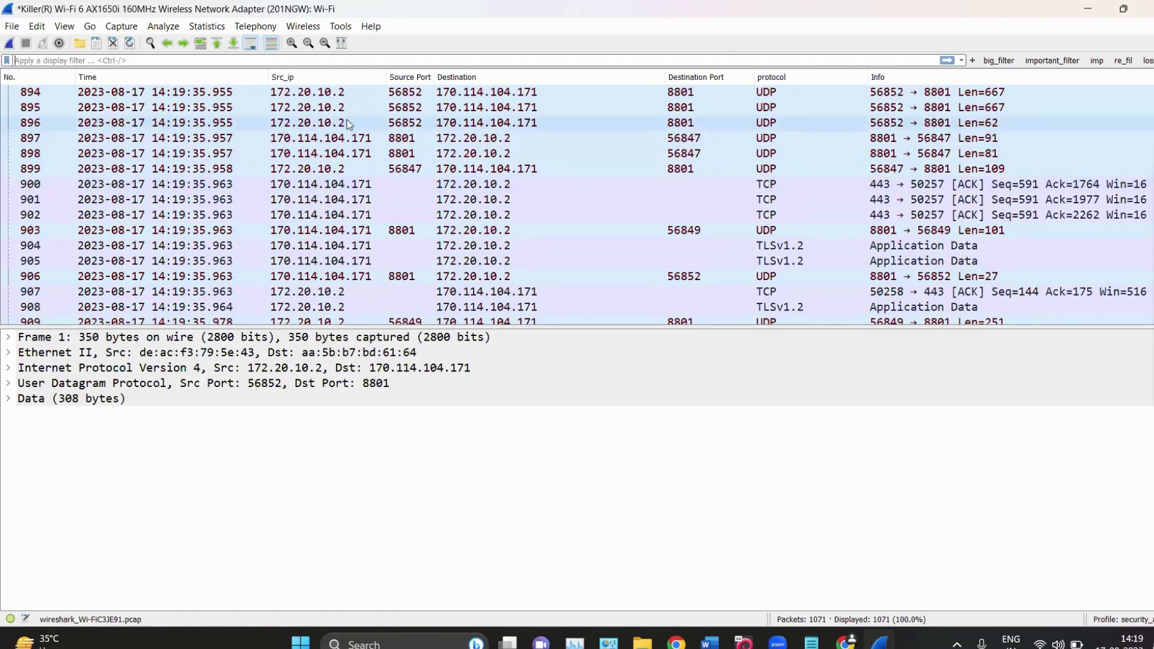
{"action": "scroll", "coordinate": [347, 121], "scroll_direction": "down", "scroll_amount": 20}
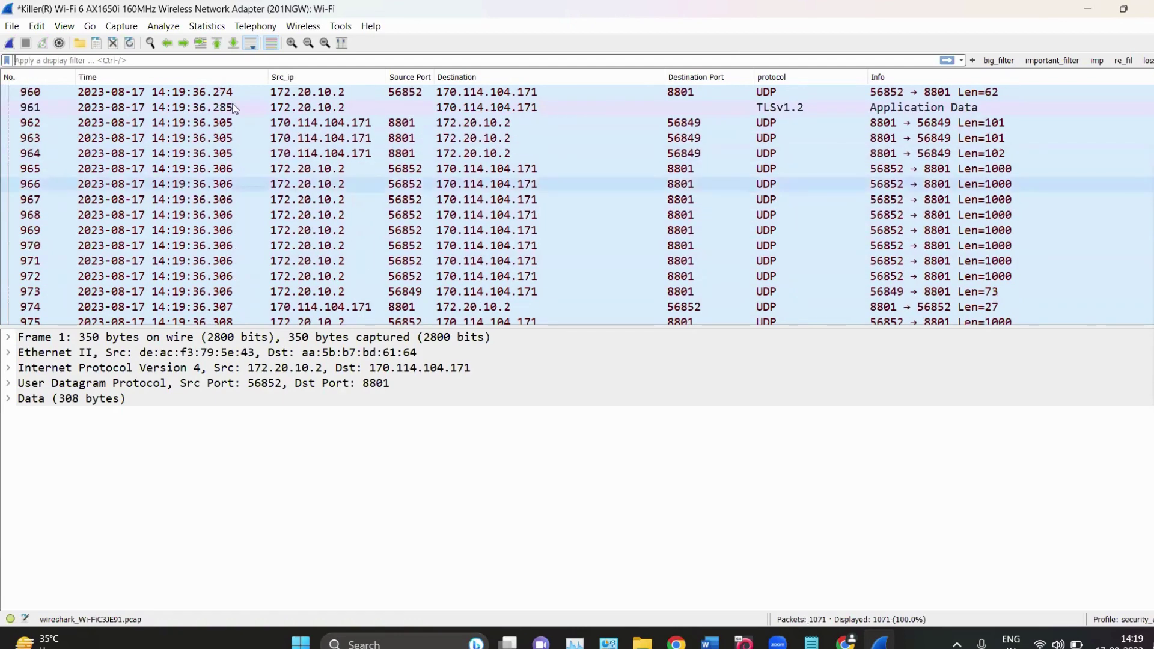
{"action": "scroll", "coordinate": [618, 324], "scroll_direction": "down", "scroll_amount": 3}
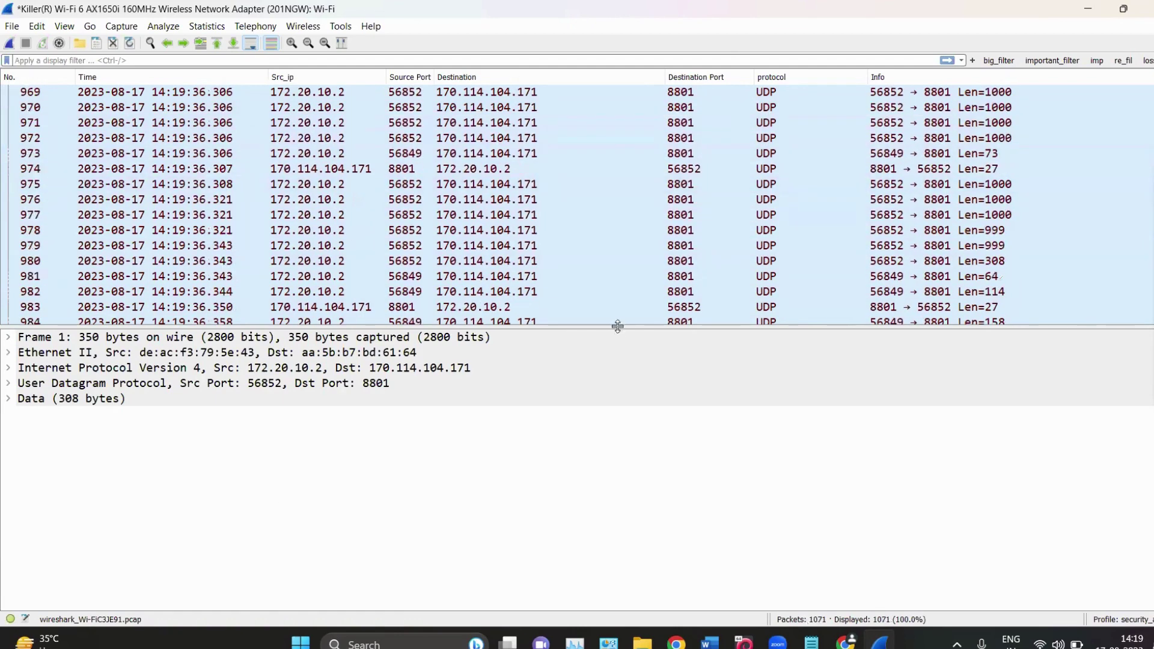
{"action": "left_click_drag", "start_coordinate": [617, 325], "coordinate": [567, 344]}
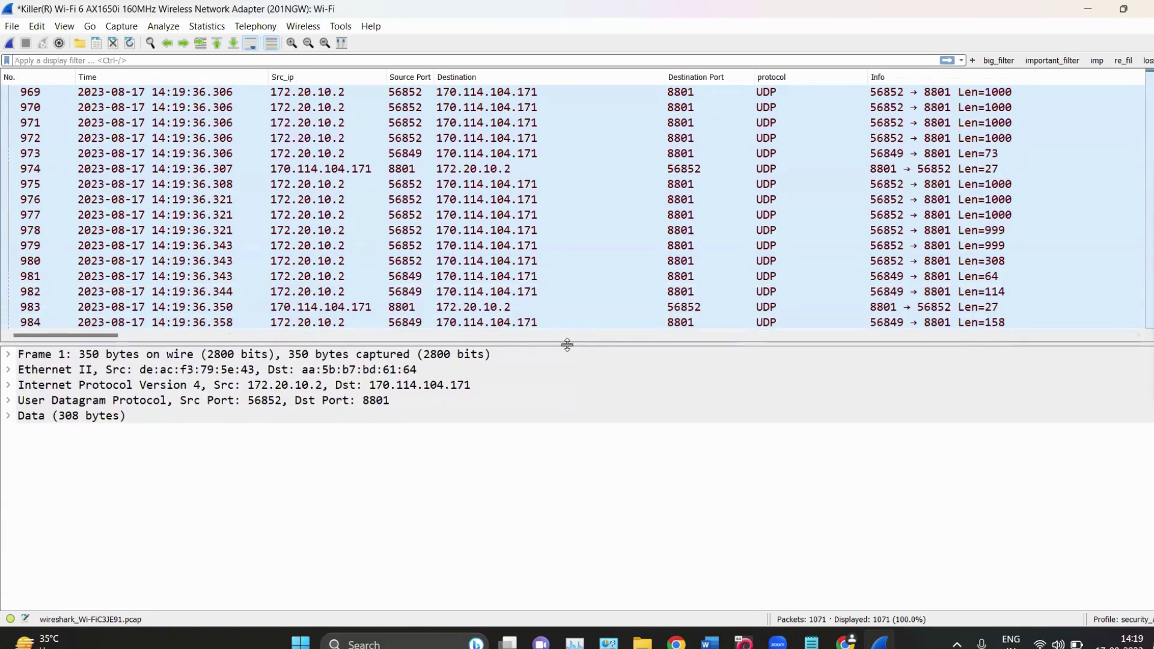
{"action": "left_click", "coordinate": [179, 374]}
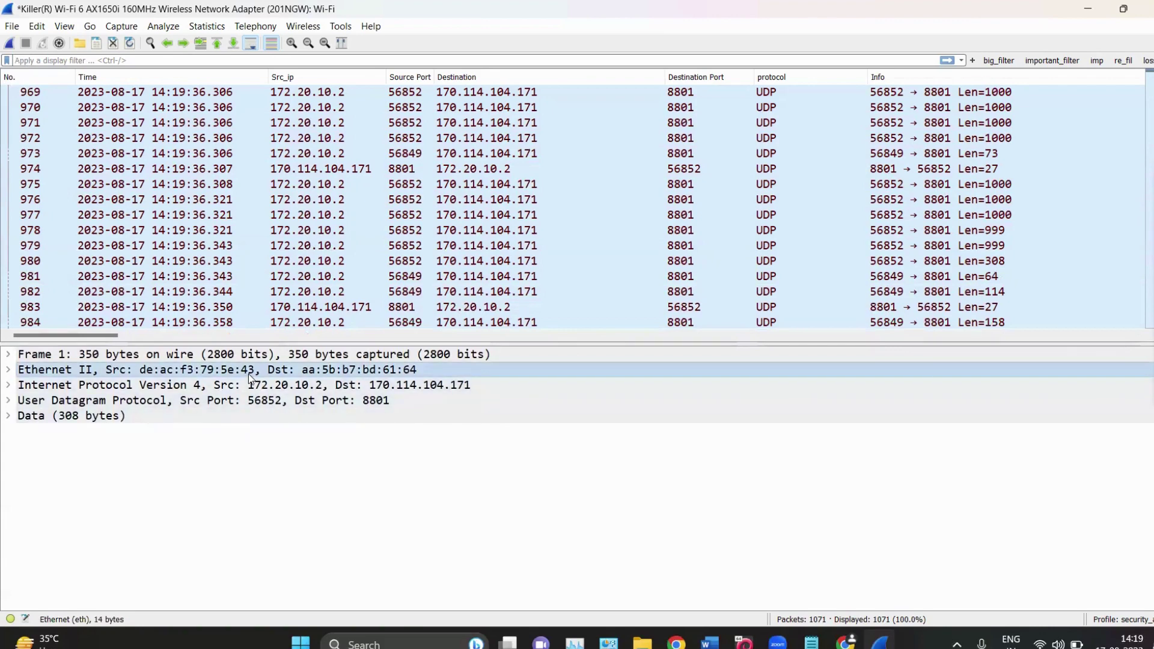
Return to the Word notes and review the Main Window section, highlighting its component list from "The menu" to "The statusbar".
{"action": "left_click", "coordinate": [1077, 7]}
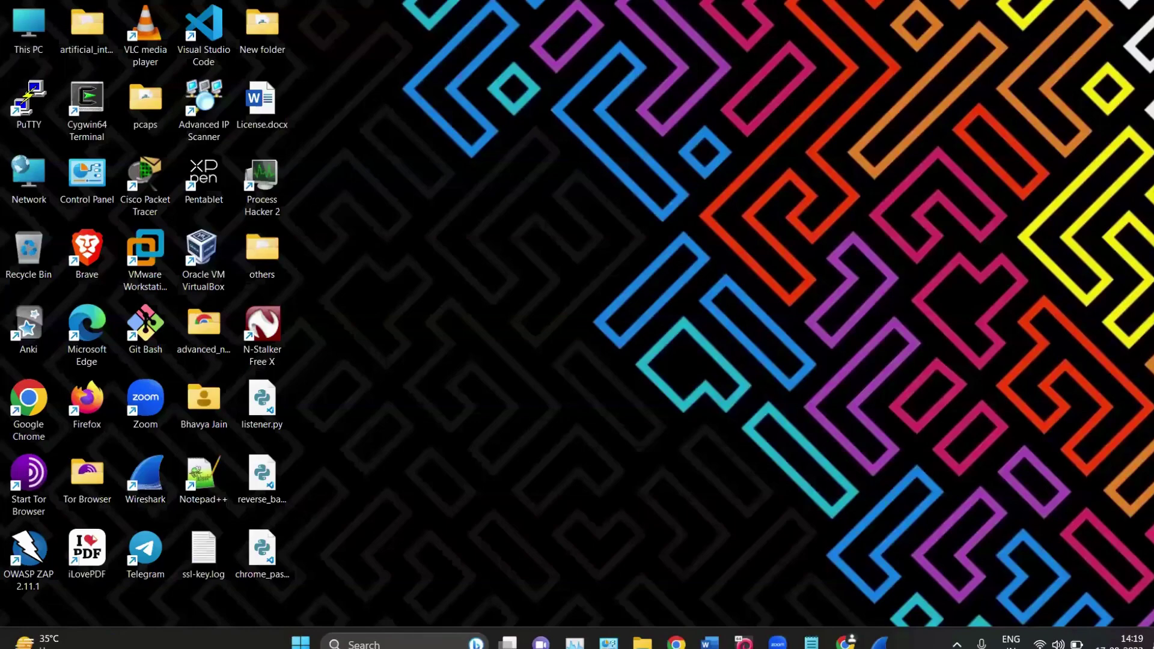
{"action": "left_click", "coordinate": [709, 642]}
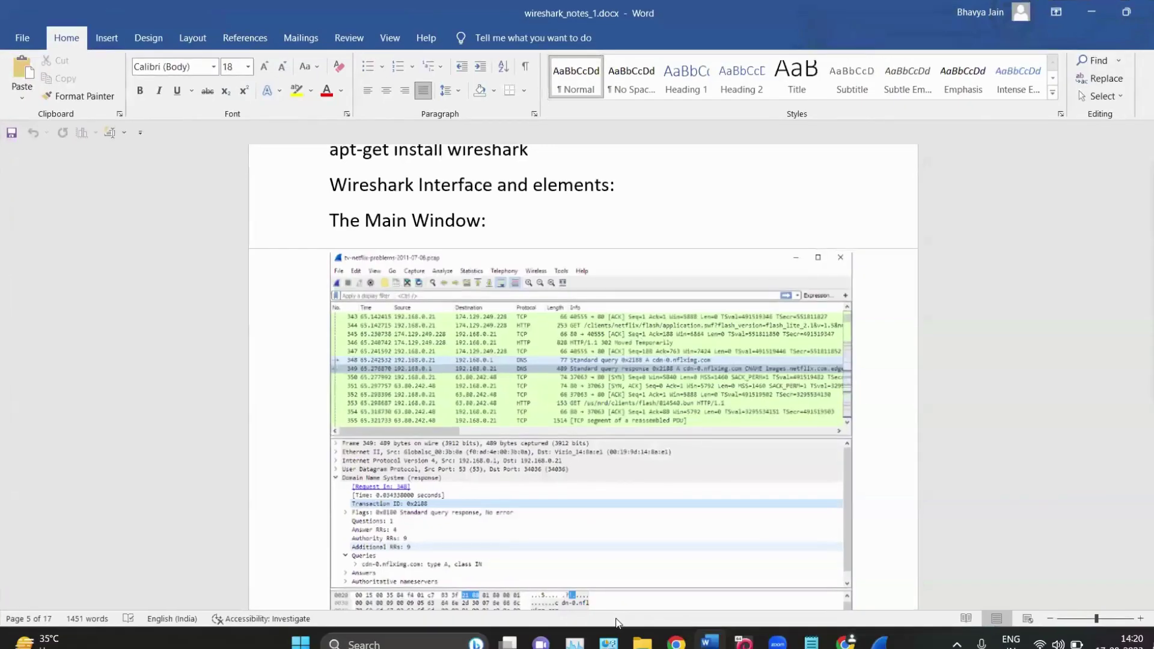
{"action": "scroll", "coordinate": [580, 493], "scroll_direction": "down", "scroll_amount": 1}
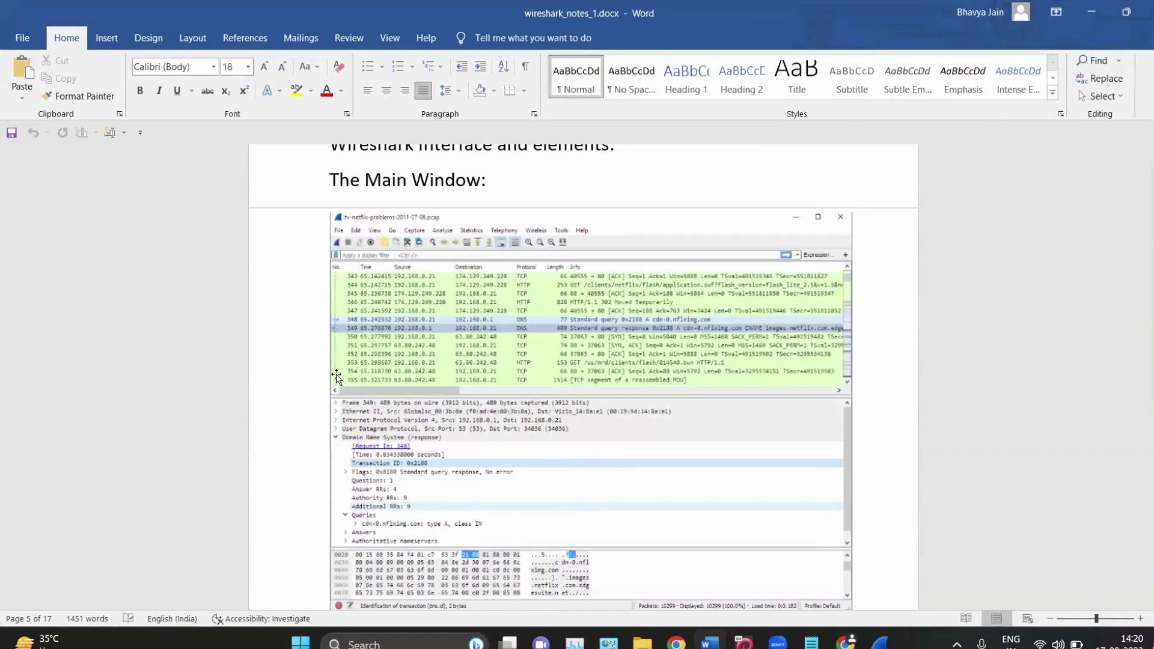
{"action": "scroll", "coordinate": [337, 375], "scroll_direction": "down", "scroll_amount": 5}
{"action": "scroll", "coordinate": [337, 375], "scroll_direction": "down", "scroll_amount": 1}
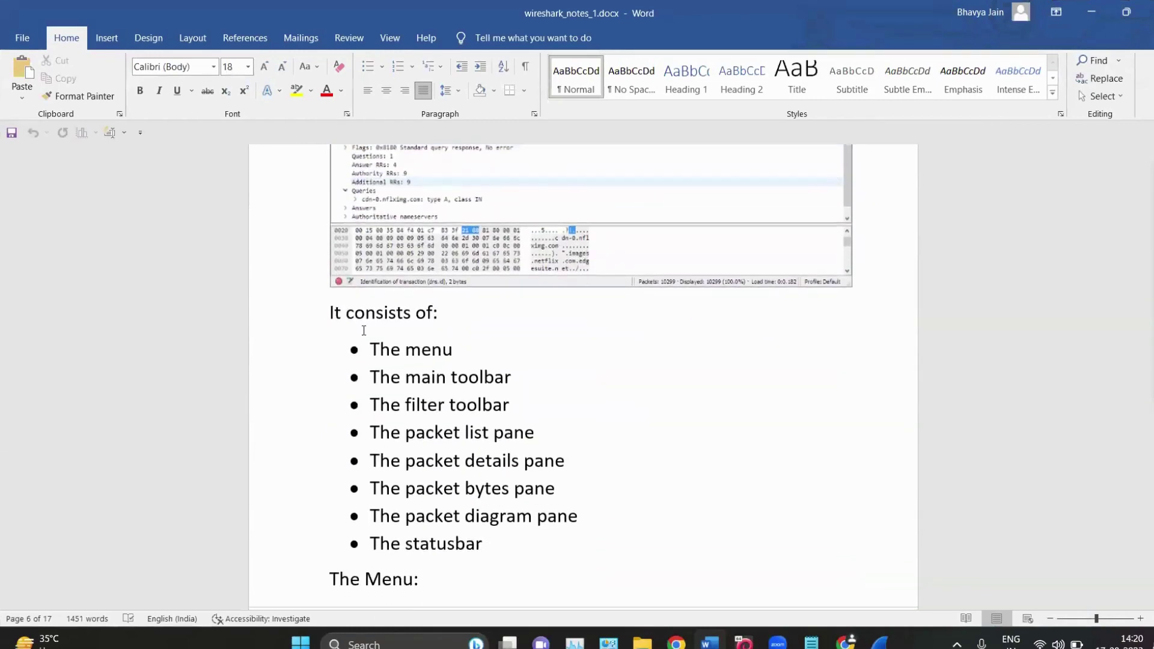
{"action": "scroll", "coordinate": [364, 330], "scroll_direction": "down", "scroll_amount": 1}
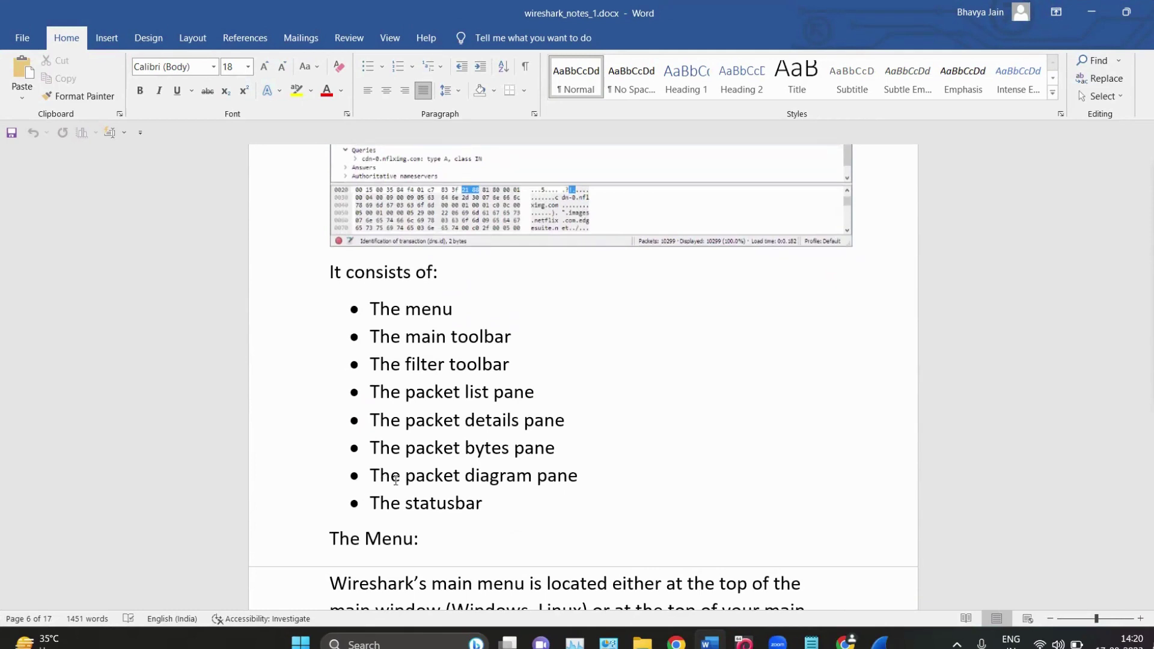
{"action": "left_click_drag", "start_coordinate": [515, 510], "coordinate": [369, 308]}
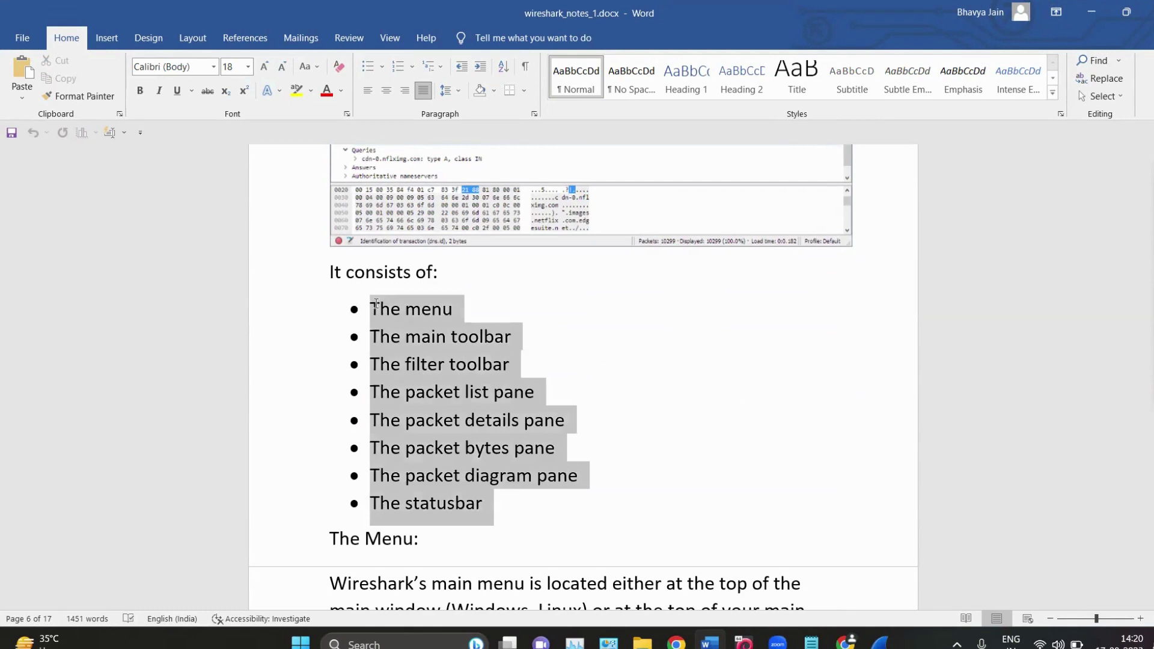
{"action": "left_click", "coordinate": [678, 428]}
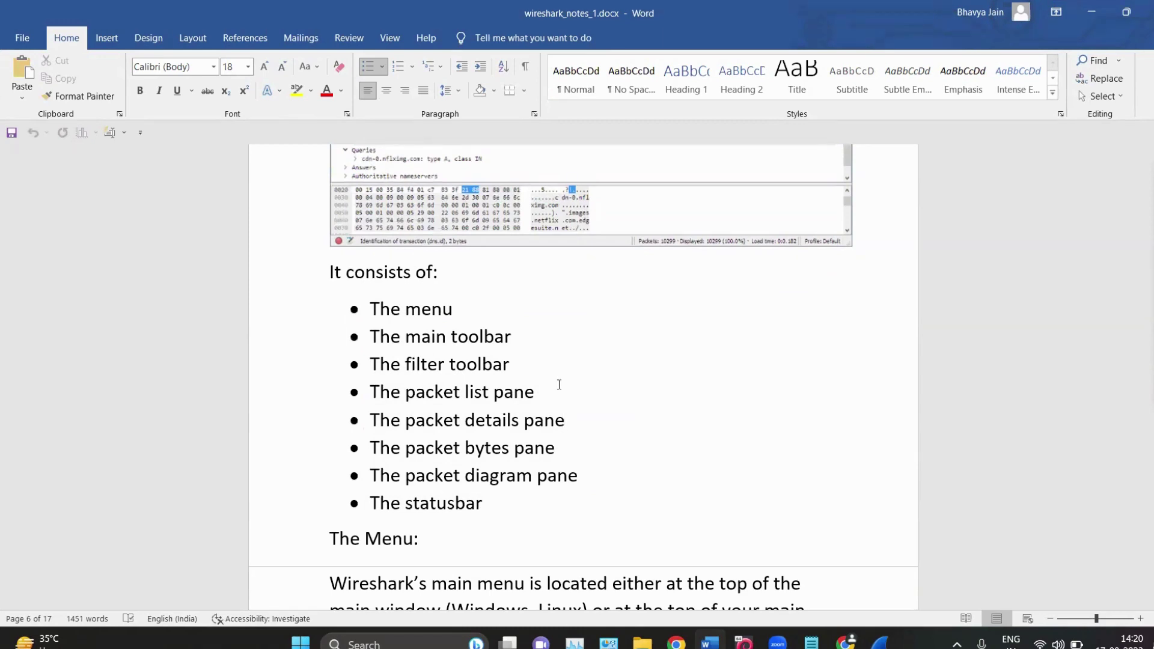
Highlight the "The menu" bullet and read the notes' Menu section describing File, Edit, View, Go, Capture and Analyse.
{"action": "triple_click", "coordinate": [479, 300]}
{"action": "scroll", "coordinate": [548, 437], "scroll_direction": "down", "scroll_amount": 3}
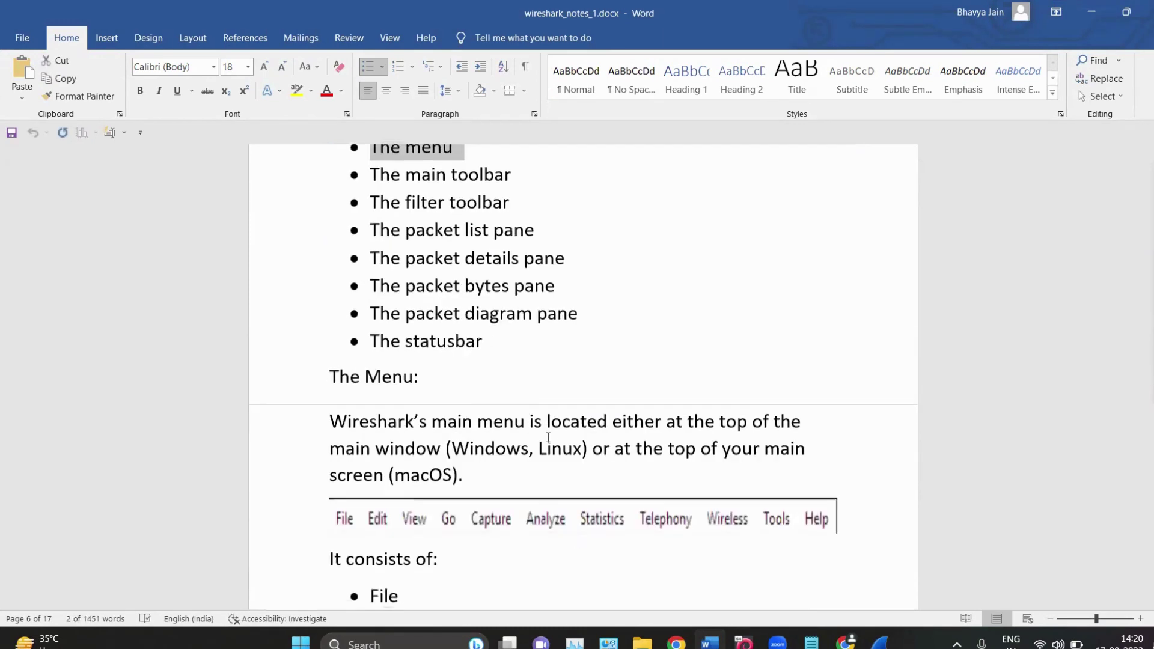
{"action": "scroll", "coordinate": [549, 437], "scroll_direction": "down", "scroll_amount": 3}
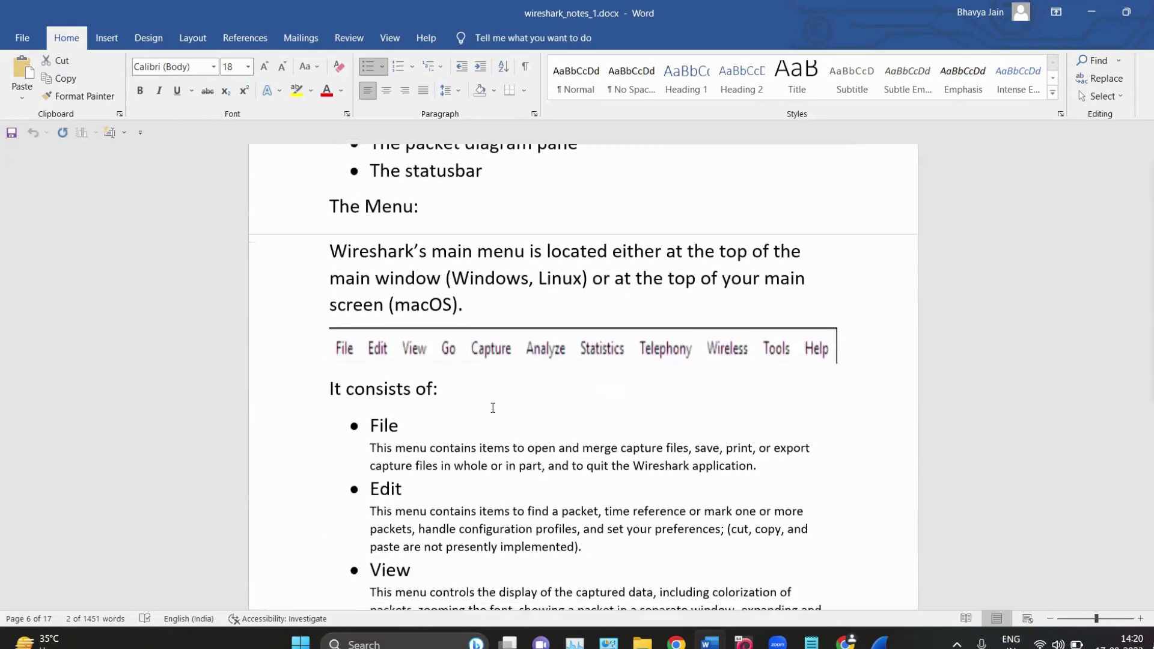
{"action": "scroll", "coordinate": [496, 396], "scroll_direction": "down", "scroll_amount": 2}
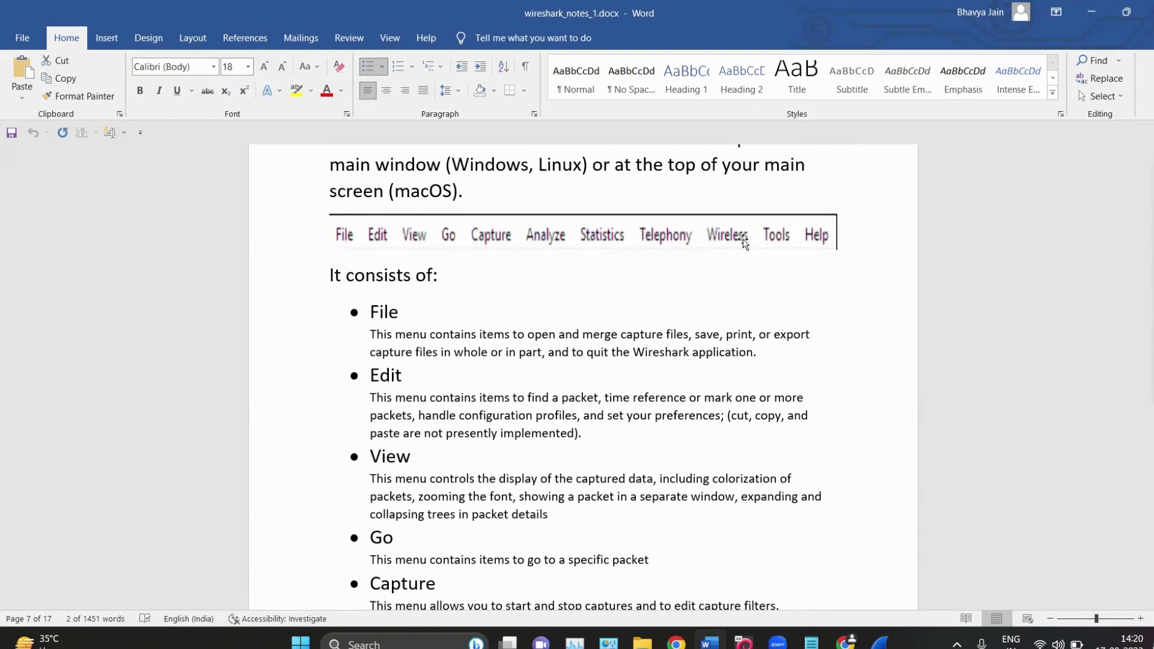
{"action": "scroll", "coordinate": [543, 385], "scroll_direction": "down", "scroll_amount": 3}
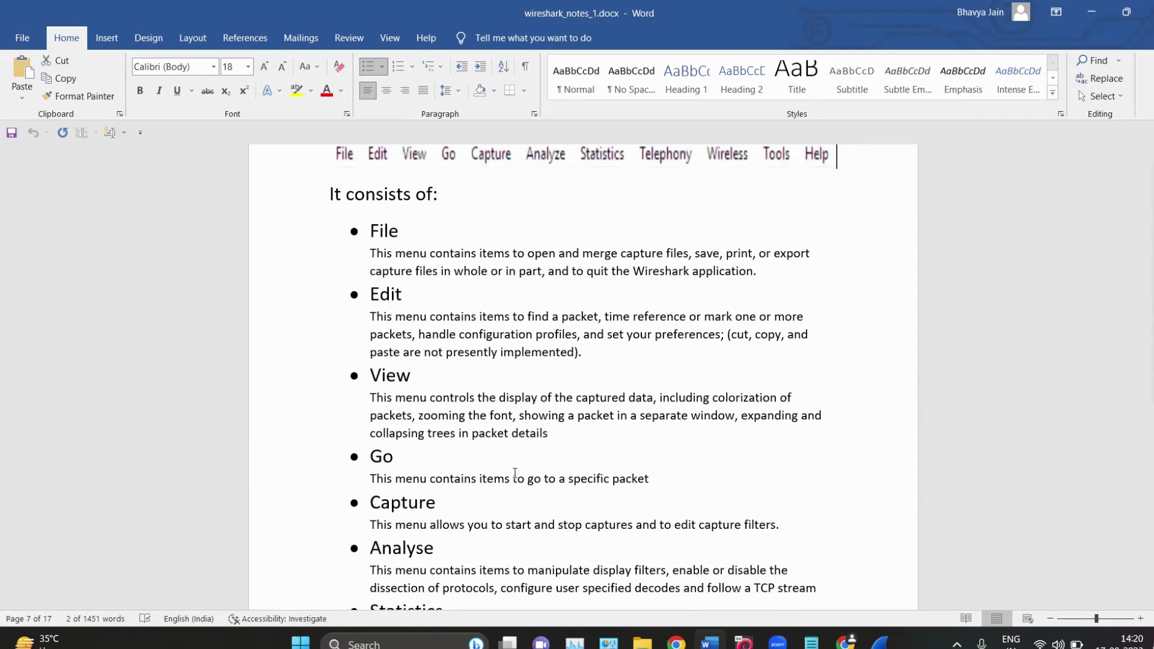
Switch to Wireshark and examine the commands offered in its File and Edit menus.
{"action": "key", "text": "alt+Tab"}
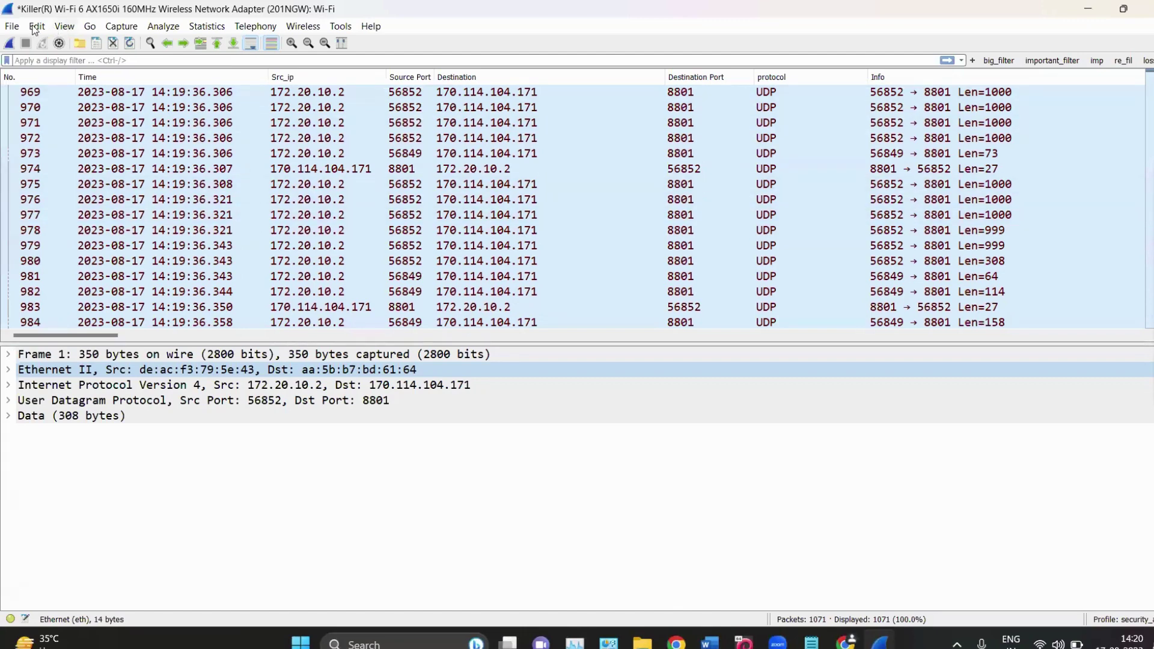
{"action": "left_click", "coordinate": [12, 26]}
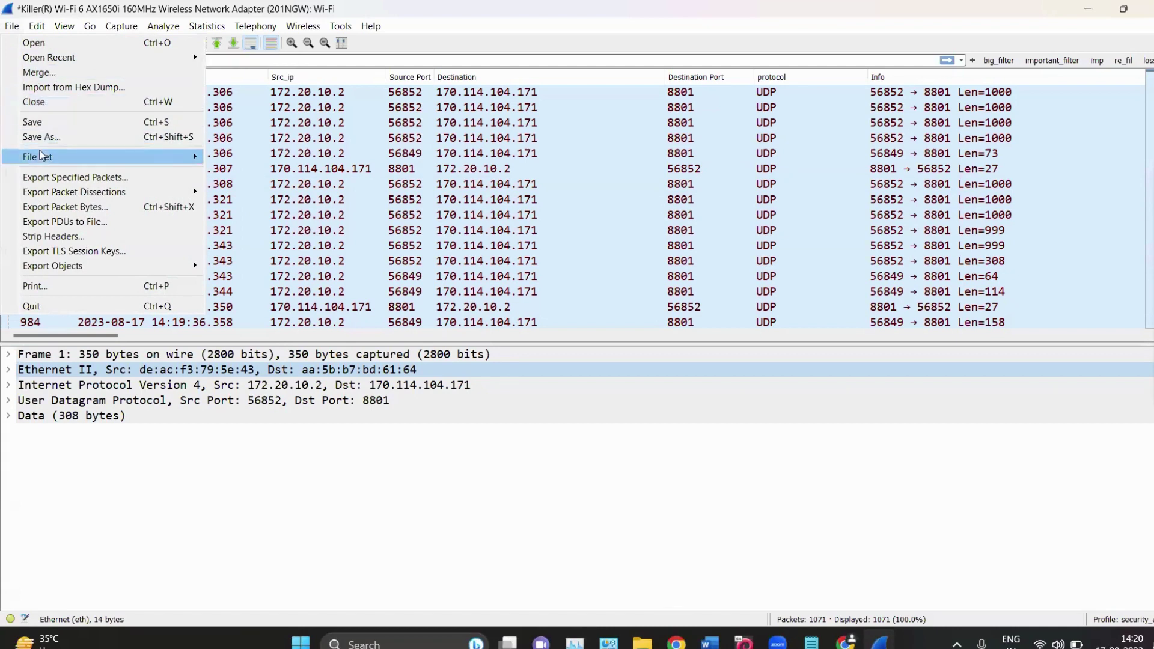
{"action": "mouse_move", "coordinate": [42, 157]}
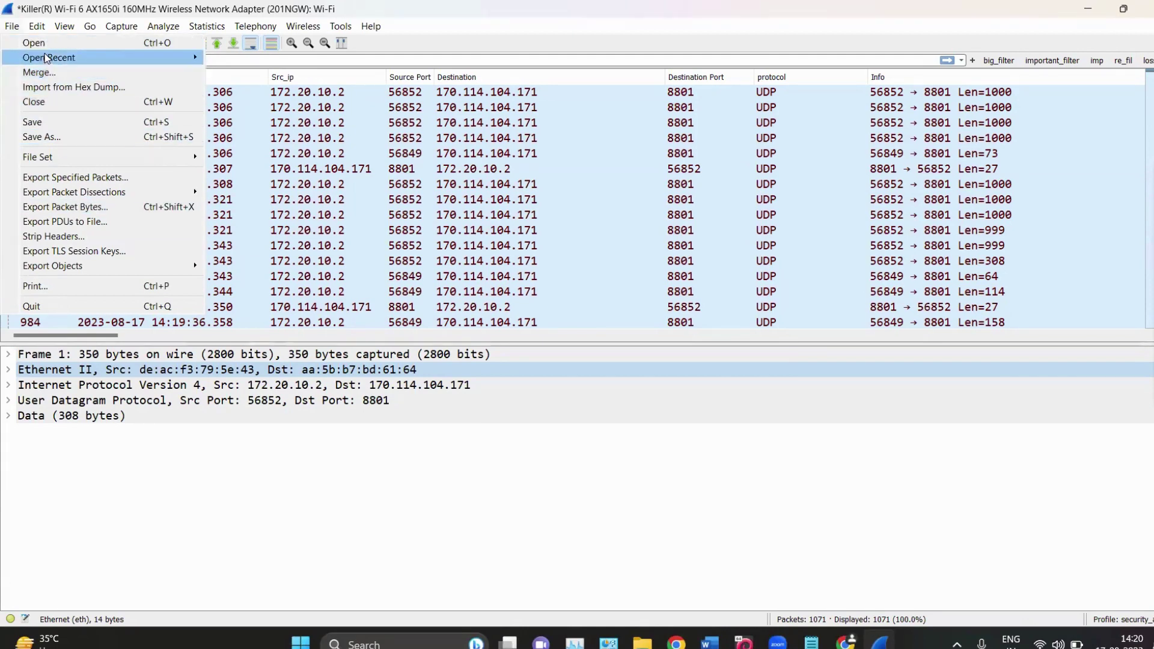
{"action": "mouse_move", "coordinate": [38, 30]}
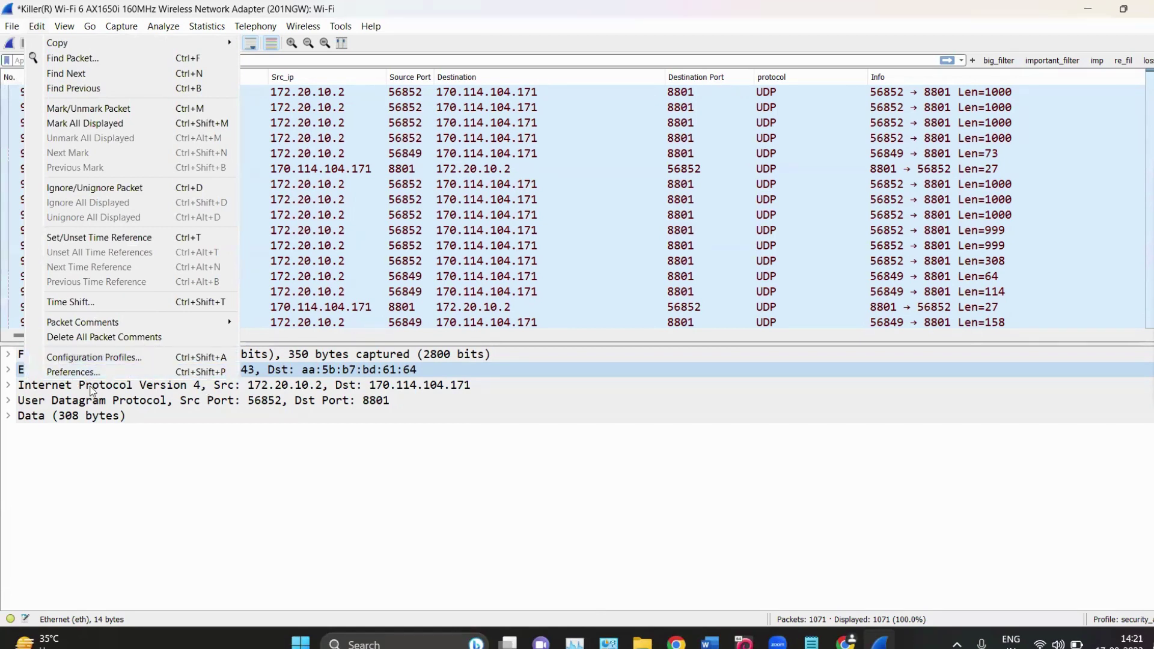
{"action": "left_click", "coordinate": [36, 27]}
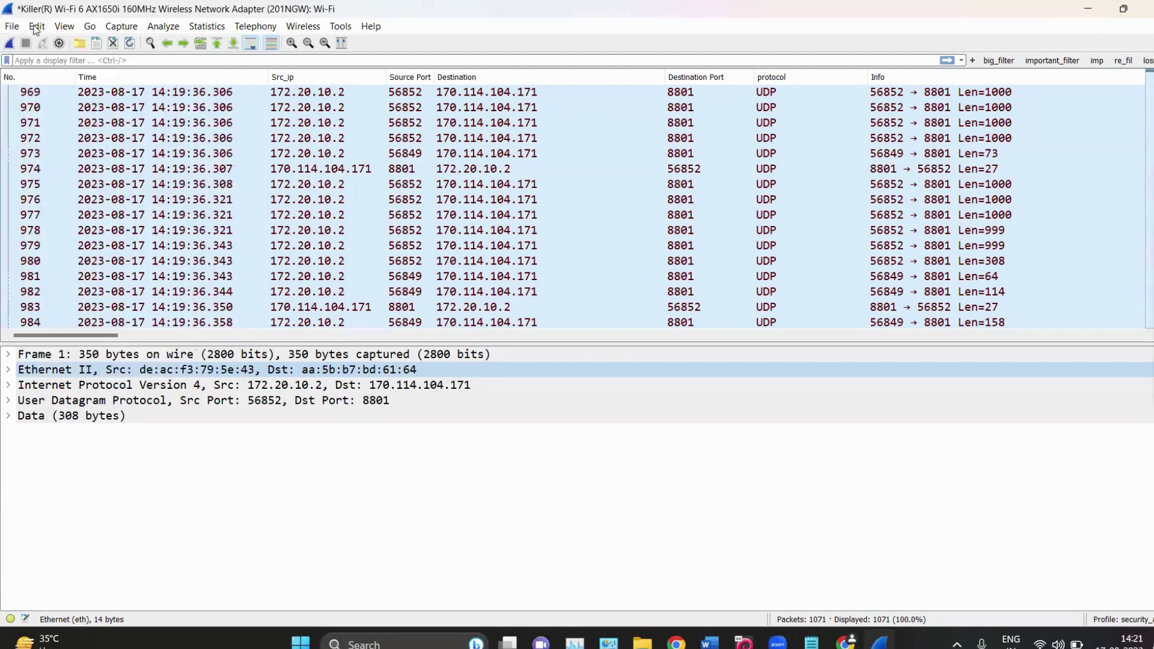
{"action": "left_click", "coordinate": [37, 27]}
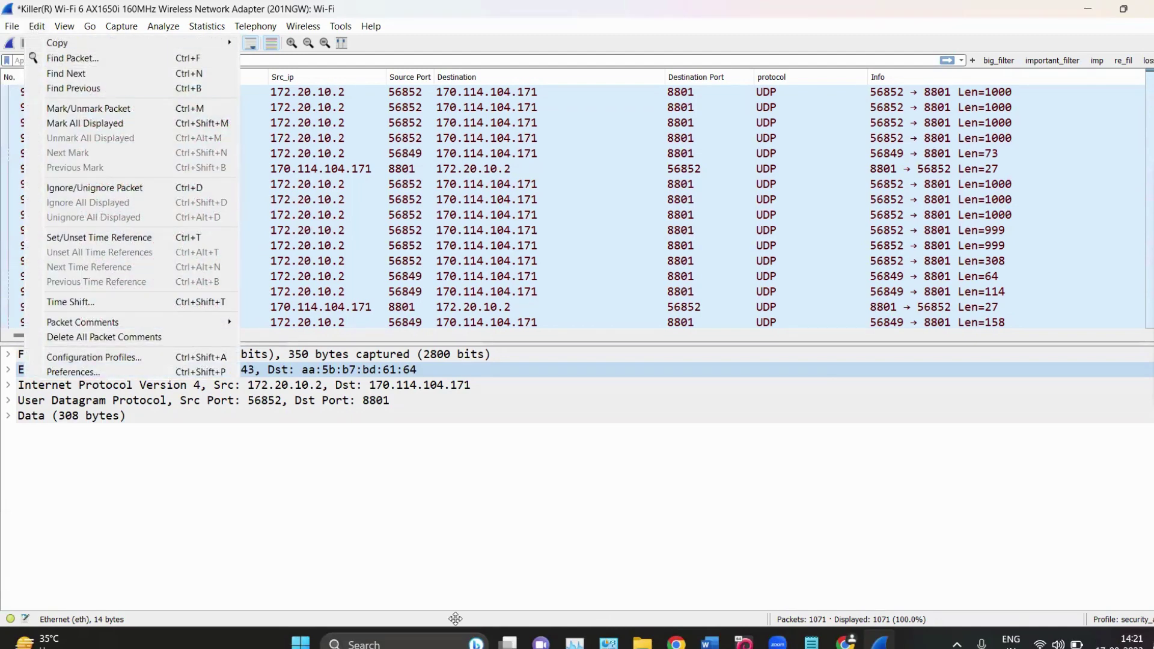
Review the Edit and File menus once more and examine the View menu, including its Colorize Conversation options.
{"action": "left_click", "coordinate": [37, 27]}
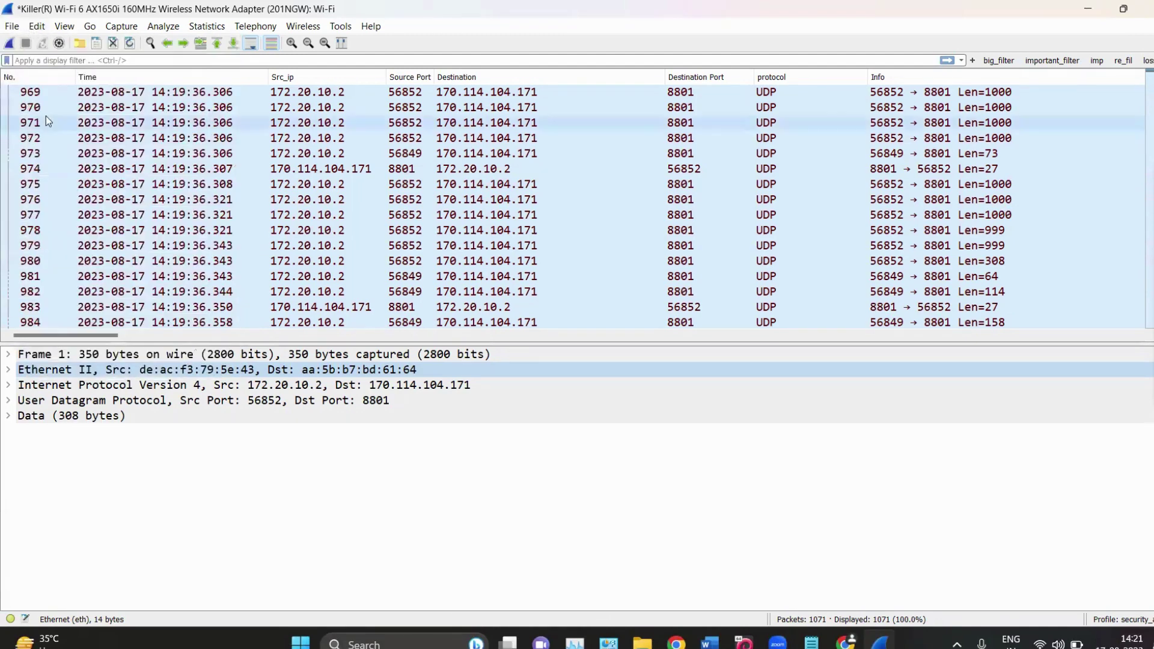
{"action": "left_click", "coordinate": [37, 25]}
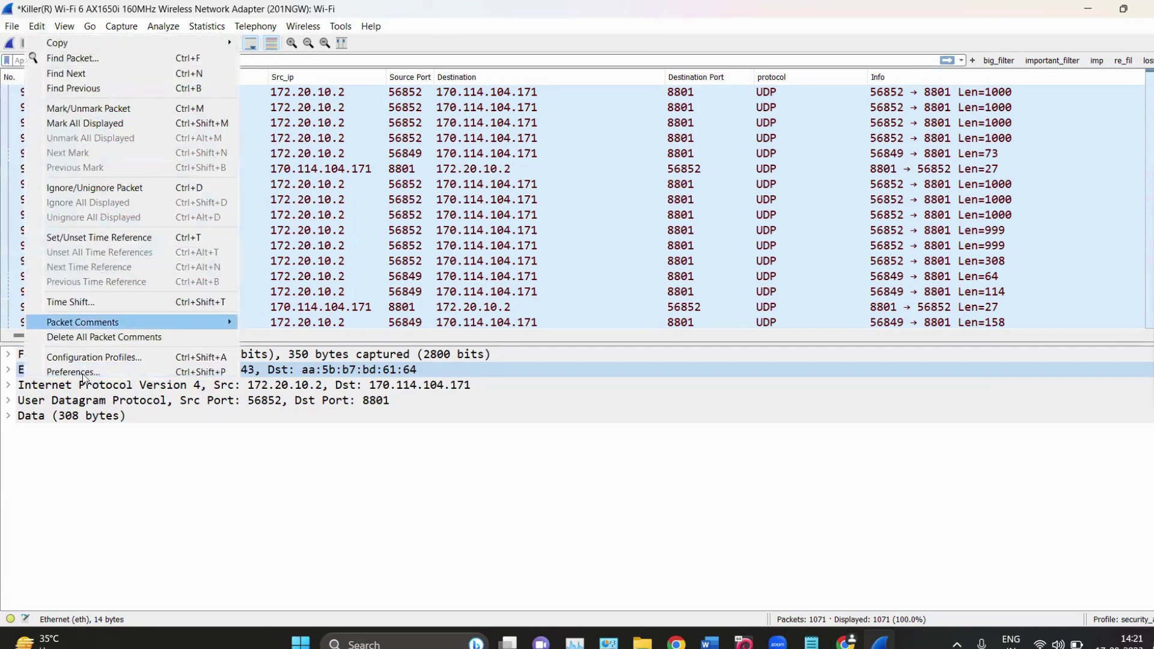
{"action": "left_click", "coordinate": [13, 27]}
{"action": "left_click", "coordinate": [13, 27]}
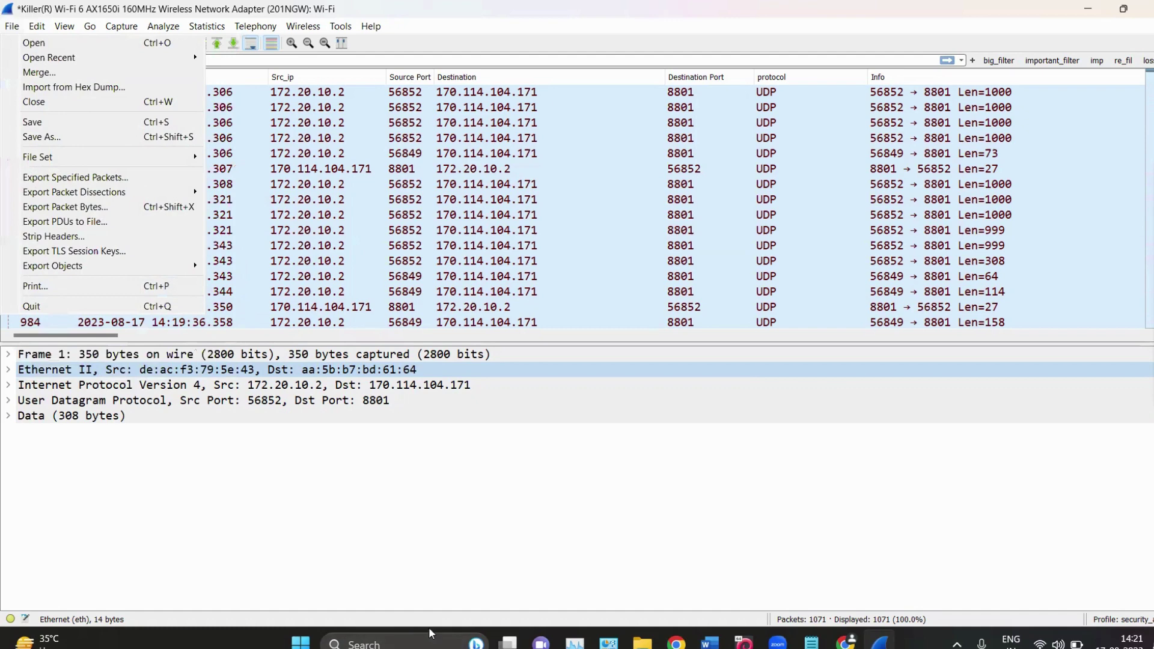
{"action": "mouse_move", "coordinate": [36, 26]}
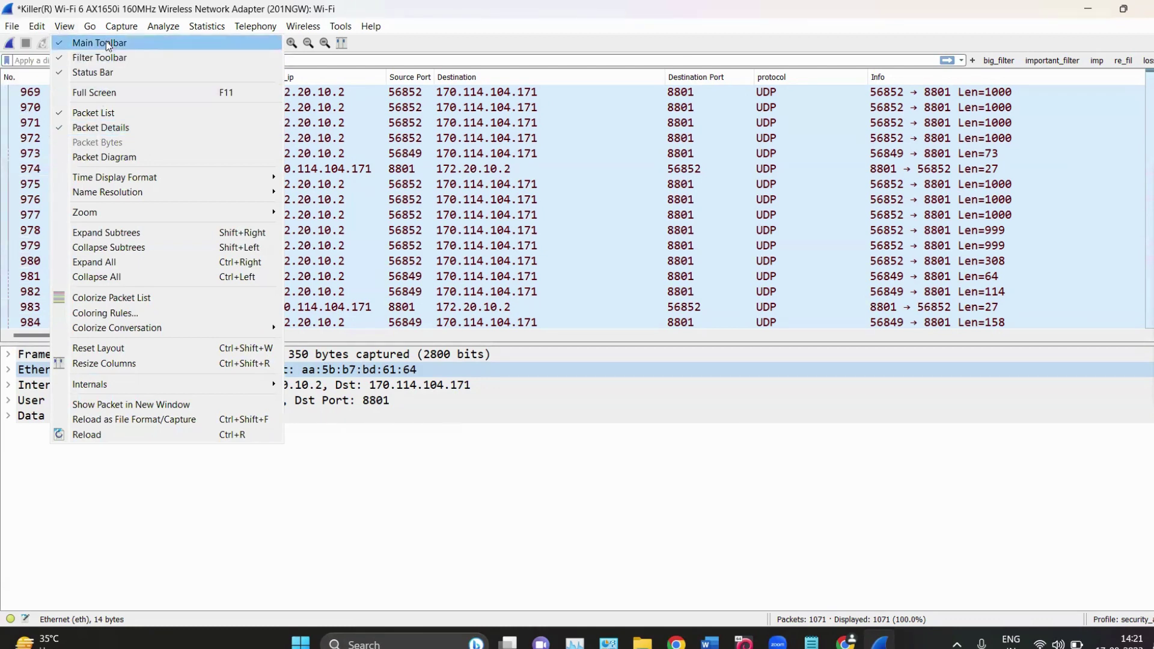
{"action": "mouse_move", "coordinate": [100, 330]}
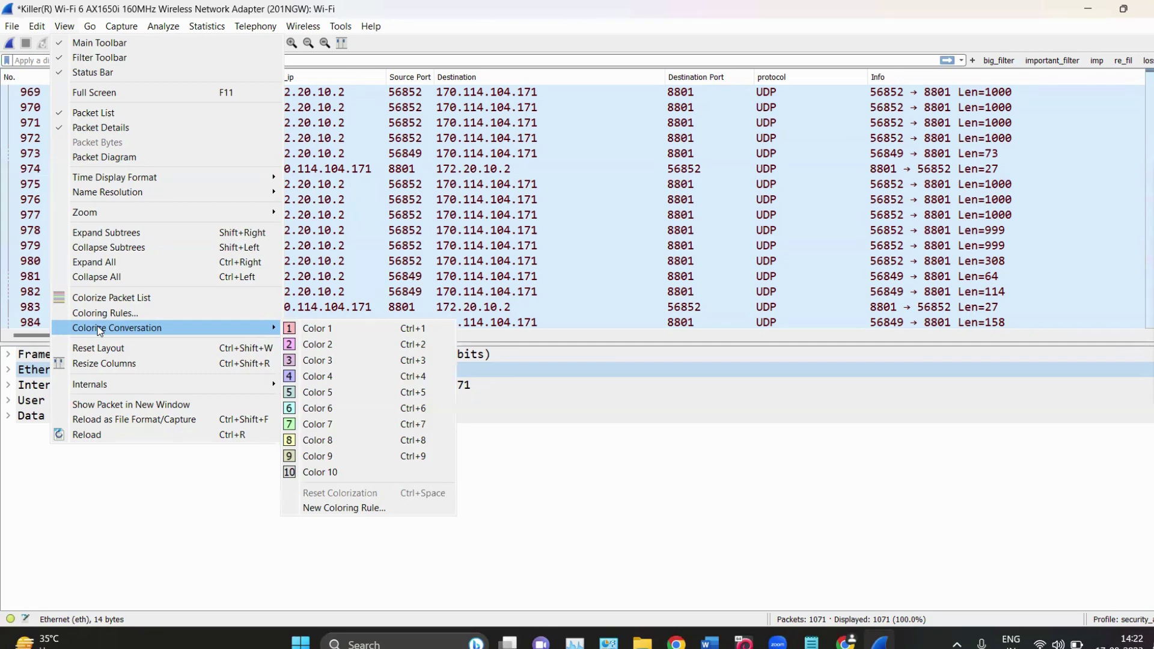
Select packet 977 and its Data line, then expand the Ethernet II details to view their fields and collapse them.
{"action": "left_click", "coordinate": [499, 216]}
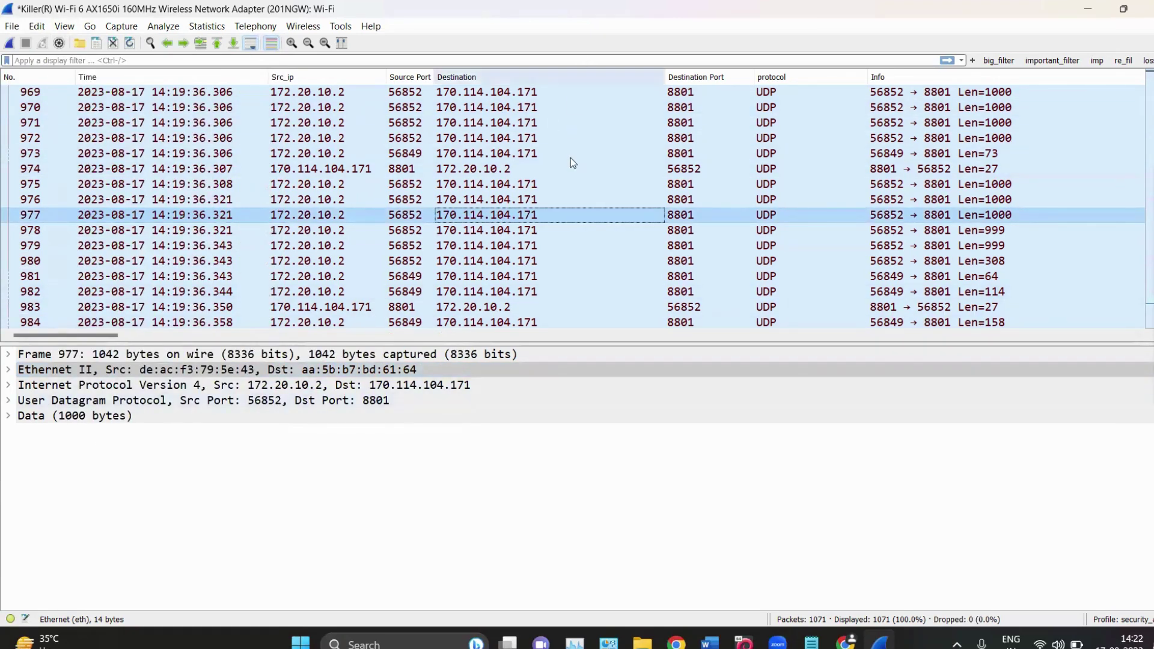
{"action": "scroll", "coordinate": [571, 157], "scroll_direction": "down", "scroll_amount": 18}
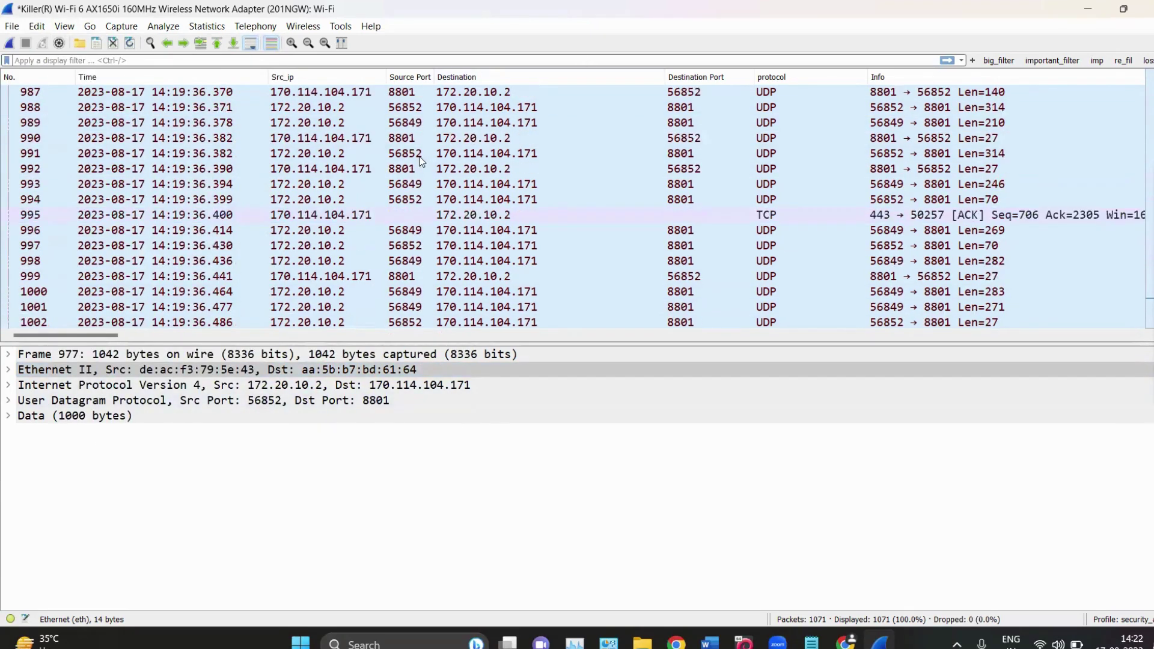
{"action": "left_click", "coordinate": [194, 419]}
{"action": "scroll", "coordinate": [391, 163], "scroll_direction": "down", "scroll_amount": 3}
{"action": "scroll", "coordinate": [391, 163], "scroll_direction": "up", "scroll_amount": 12}
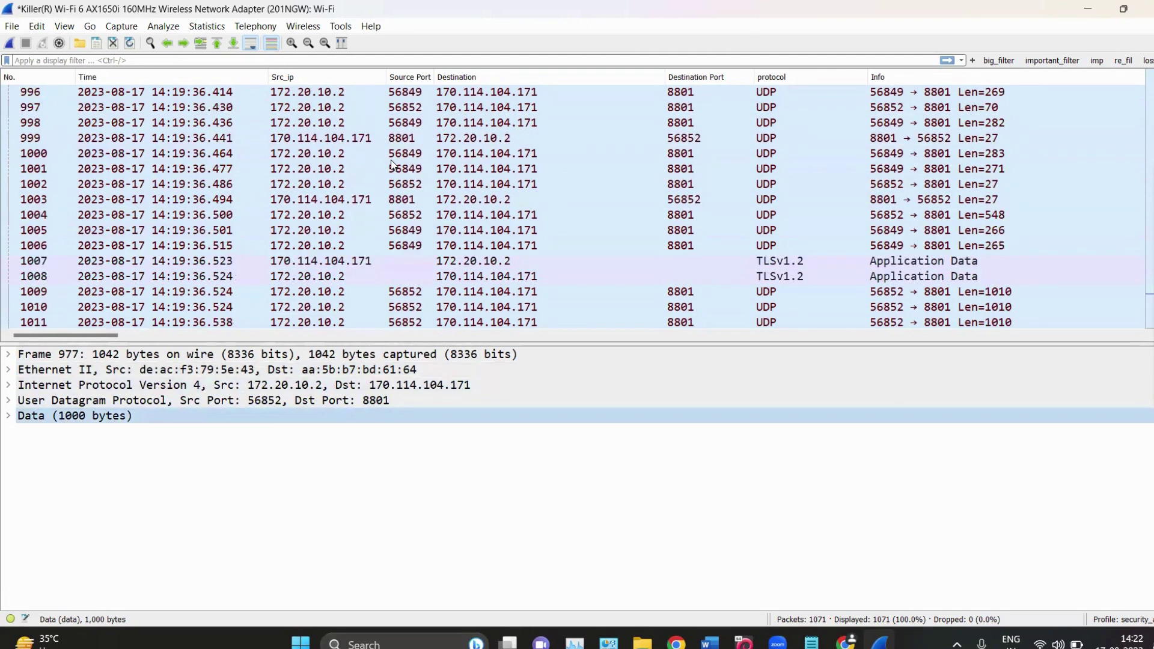
{"action": "left_click", "coordinate": [8, 370]}
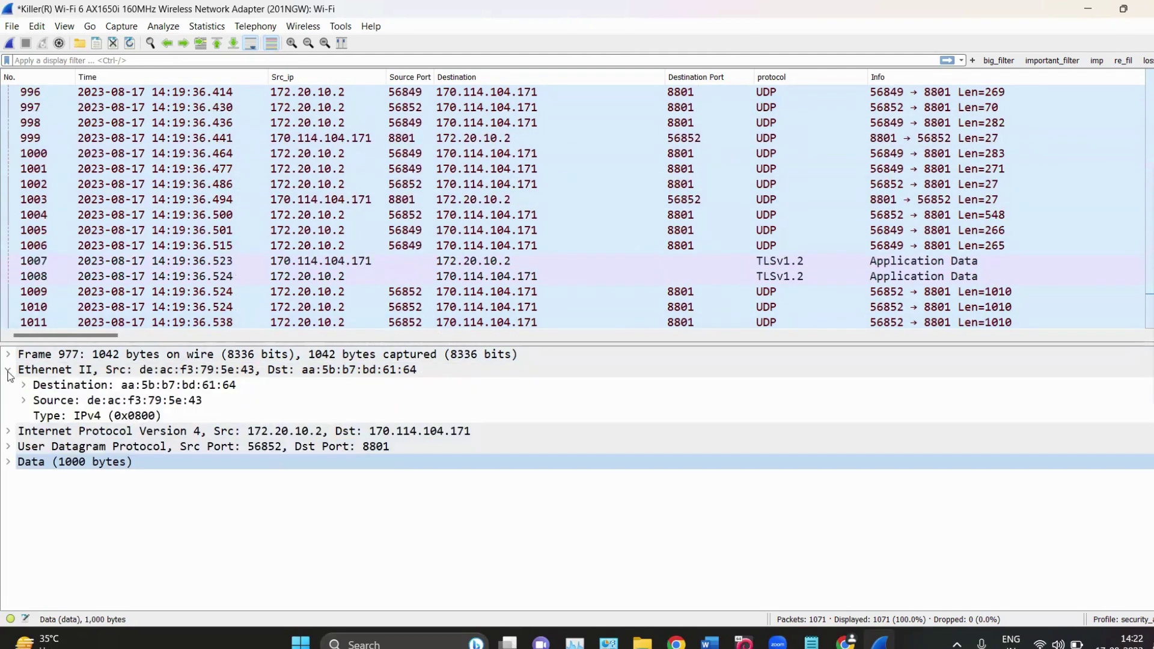
{"action": "left_click", "coordinate": [7, 370]}
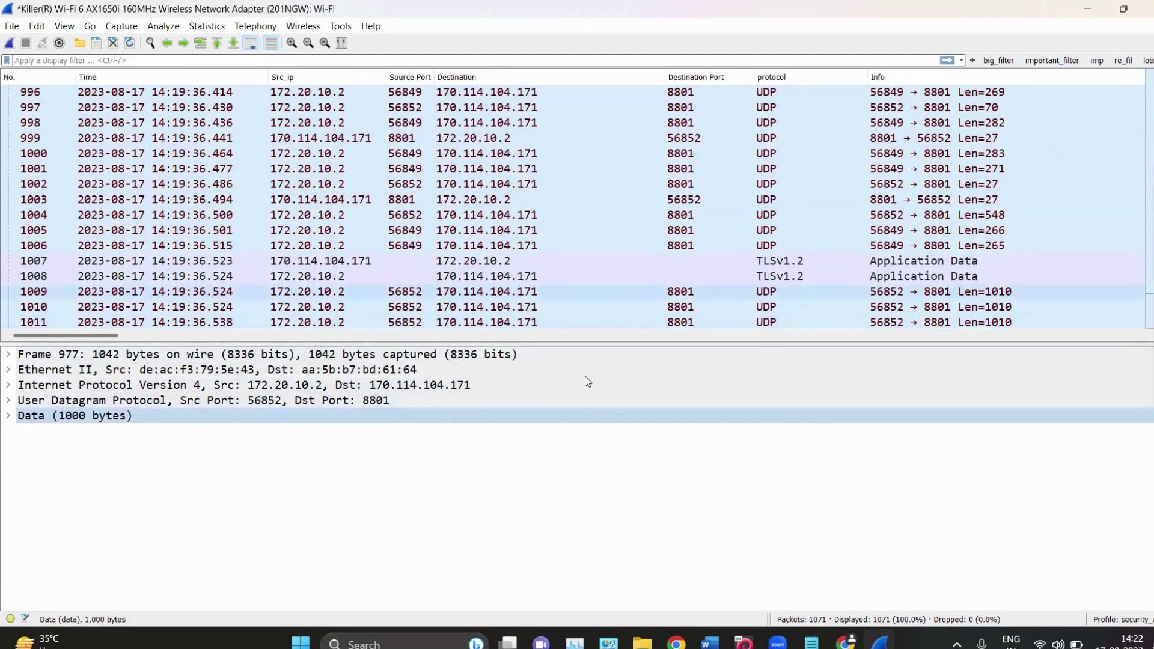
Hide the packet details pane, look through the enlarged packet list and show the details pane again.
{"action": "left_click", "coordinate": [64, 25]}
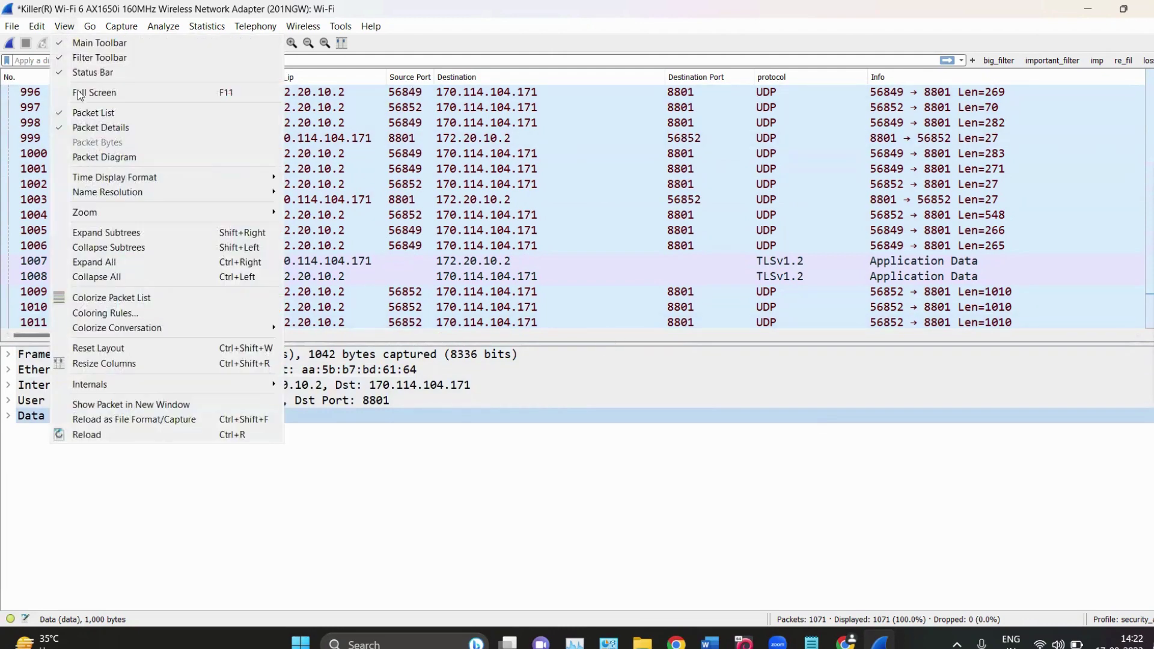
{"action": "left_click", "coordinate": [70, 130]}
{"action": "scroll", "coordinate": [351, 328], "scroll_direction": "down", "scroll_amount": 10}
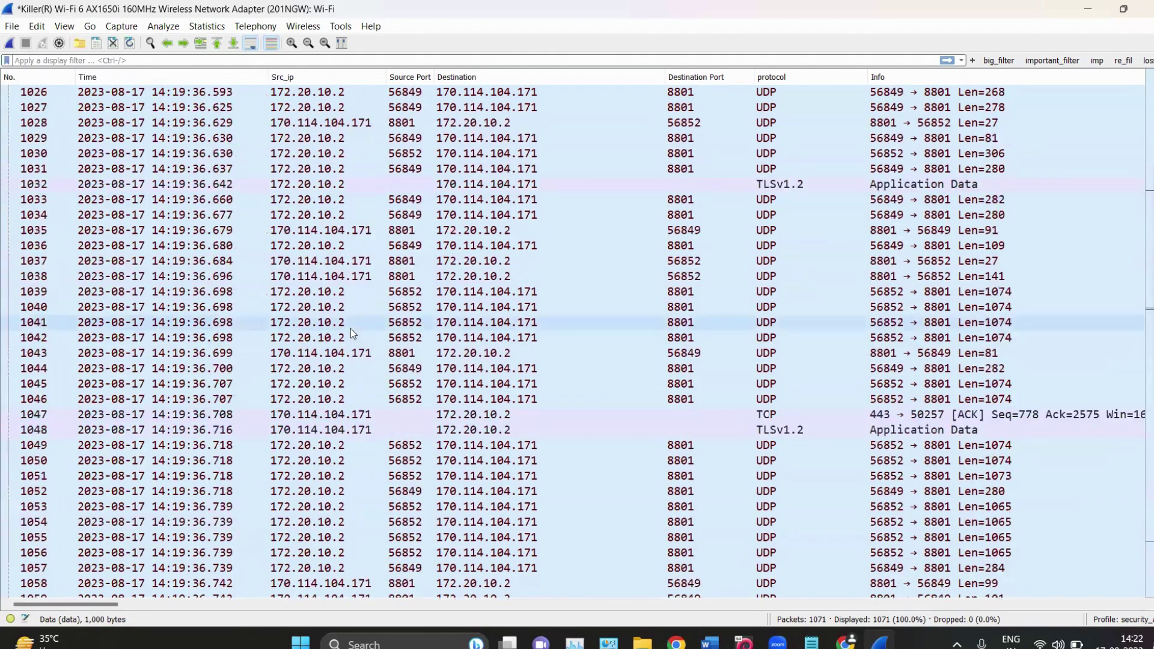
{"action": "scroll", "coordinate": [353, 334], "scroll_direction": "down", "scroll_amount": 4}
{"action": "scroll", "coordinate": [351, 204], "scroll_direction": "up", "scroll_amount": 20}
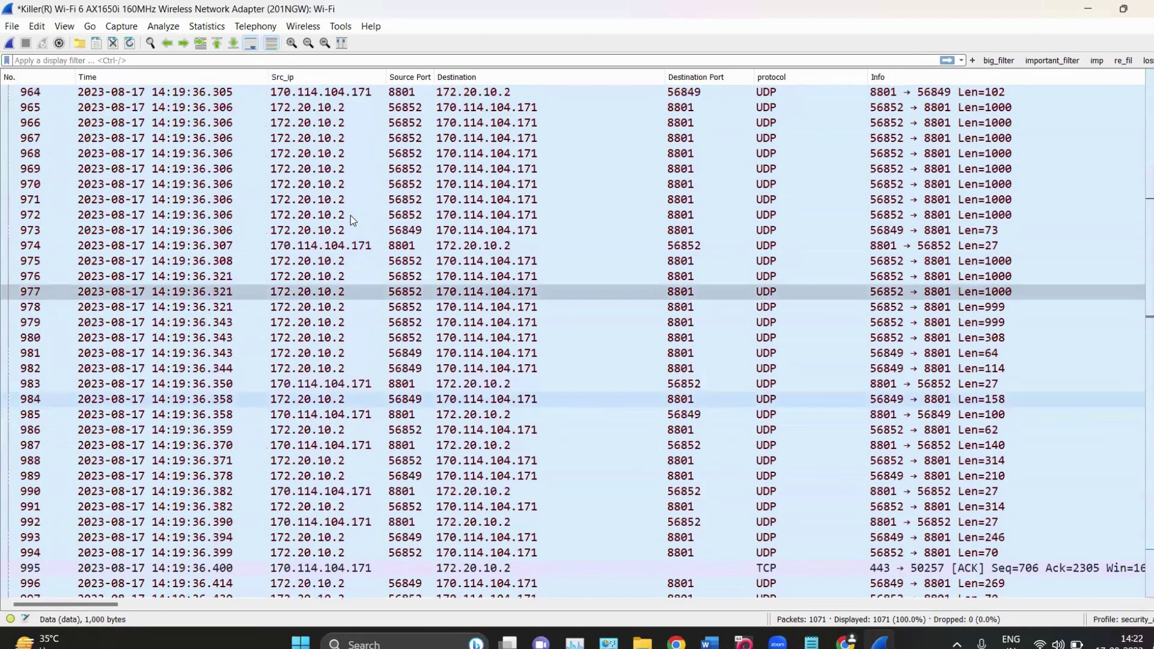
{"action": "scroll", "coordinate": [351, 216], "scroll_direction": "up", "scroll_amount": 7}
{"action": "left_click", "coordinate": [65, 25]}
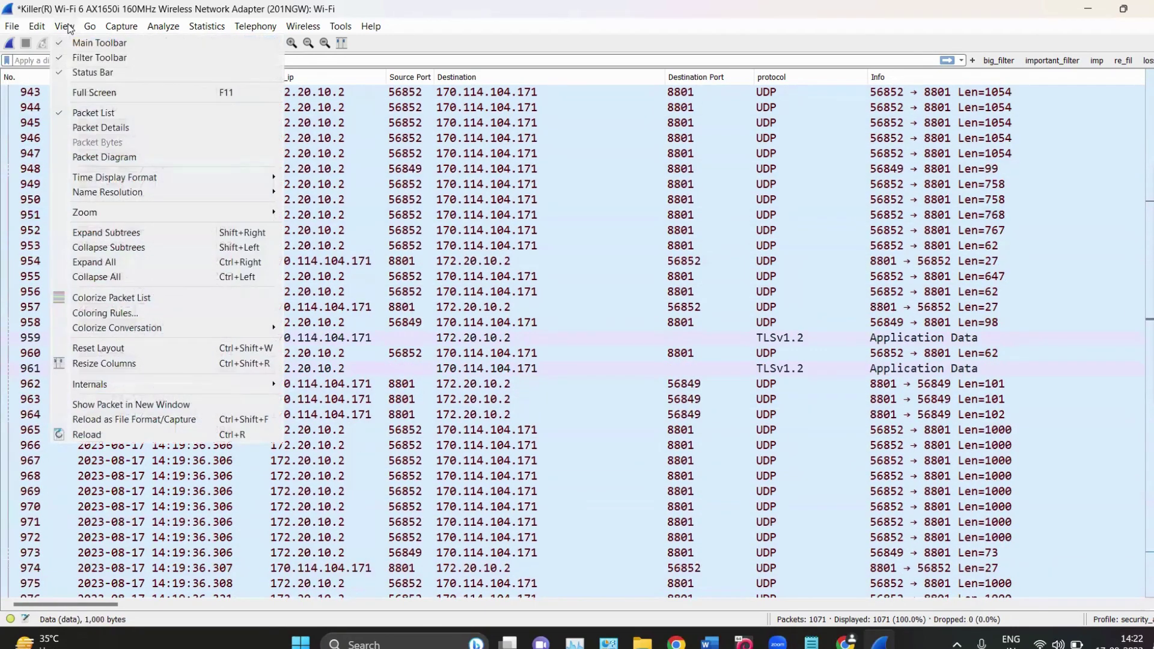
{"action": "left_click", "coordinate": [70, 128]}
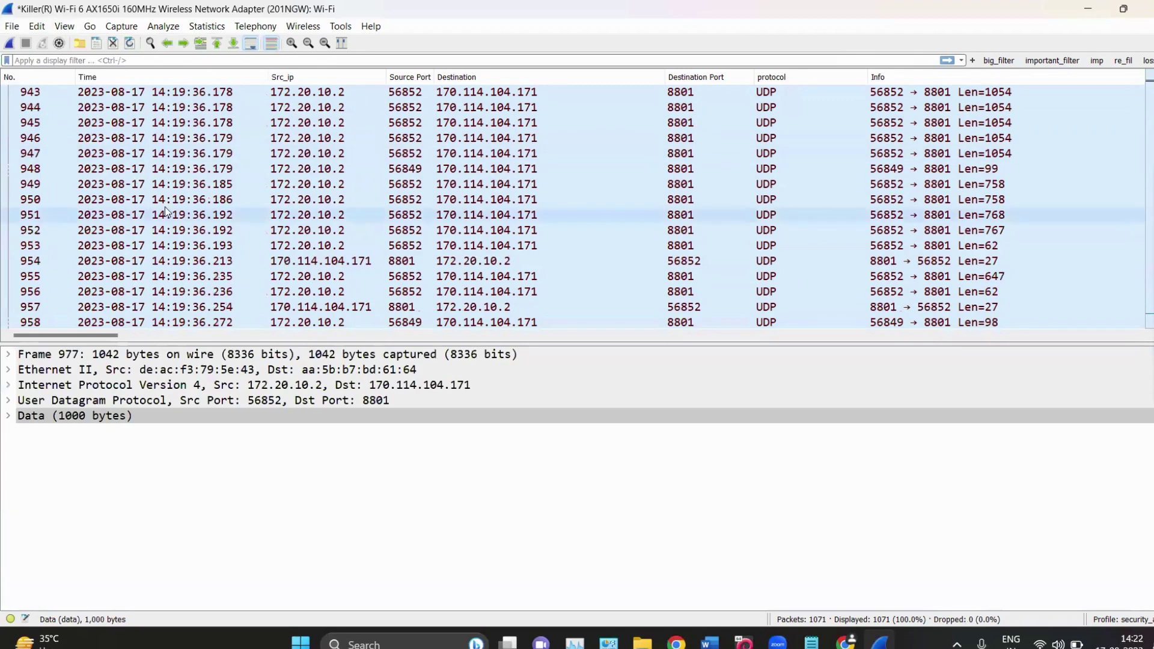
Show the packet diagram pane, make it taller and look through the diagram of packet 945.
{"action": "left_click", "coordinate": [64, 25]}
{"action": "left_click", "coordinate": [75, 154]}
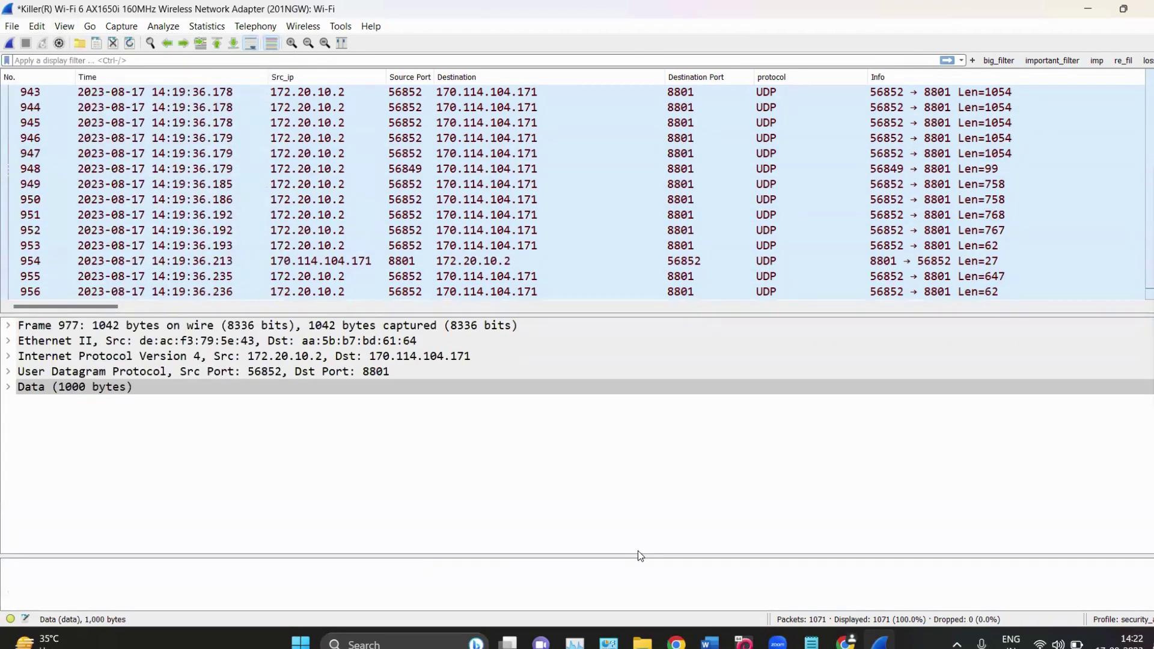
{"action": "left_click_drag", "start_coordinate": [688, 551], "coordinate": [667, 386]}
{"action": "left_click", "coordinate": [601, 123]}
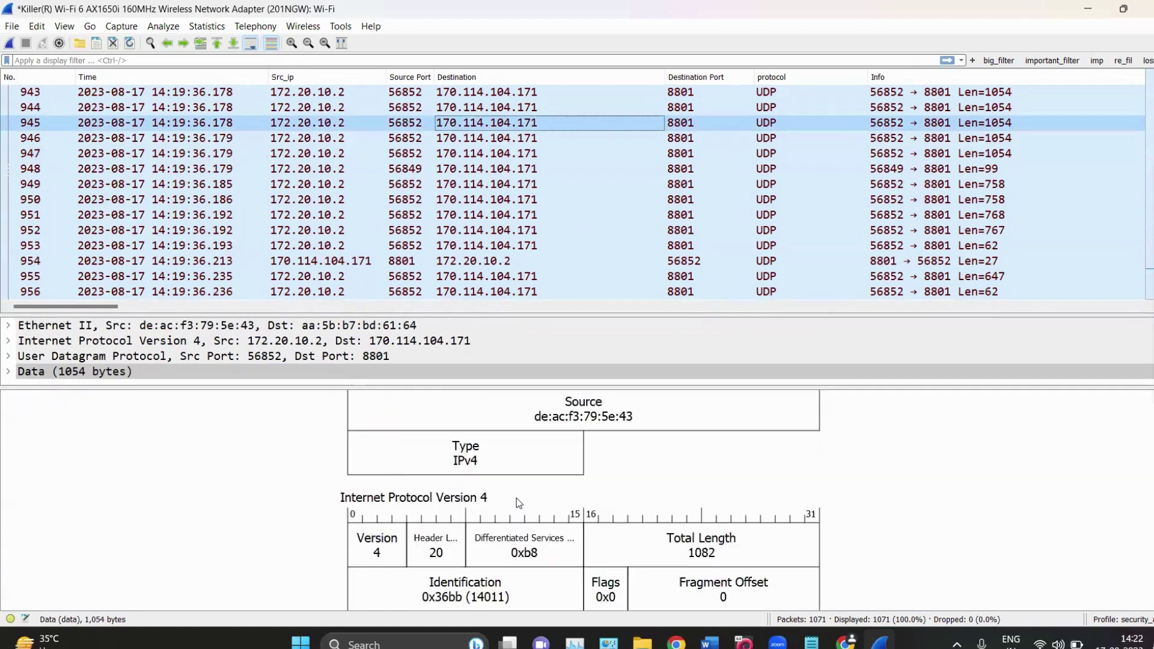
{"action": "scroll", "coordinate": [428, 431], "scroll_direction": "up", "scroll_amount": 2}
{"action": "scroll", "coordinate": [428, 431], "scroll_direction": "down", "scroll_amount": 10}
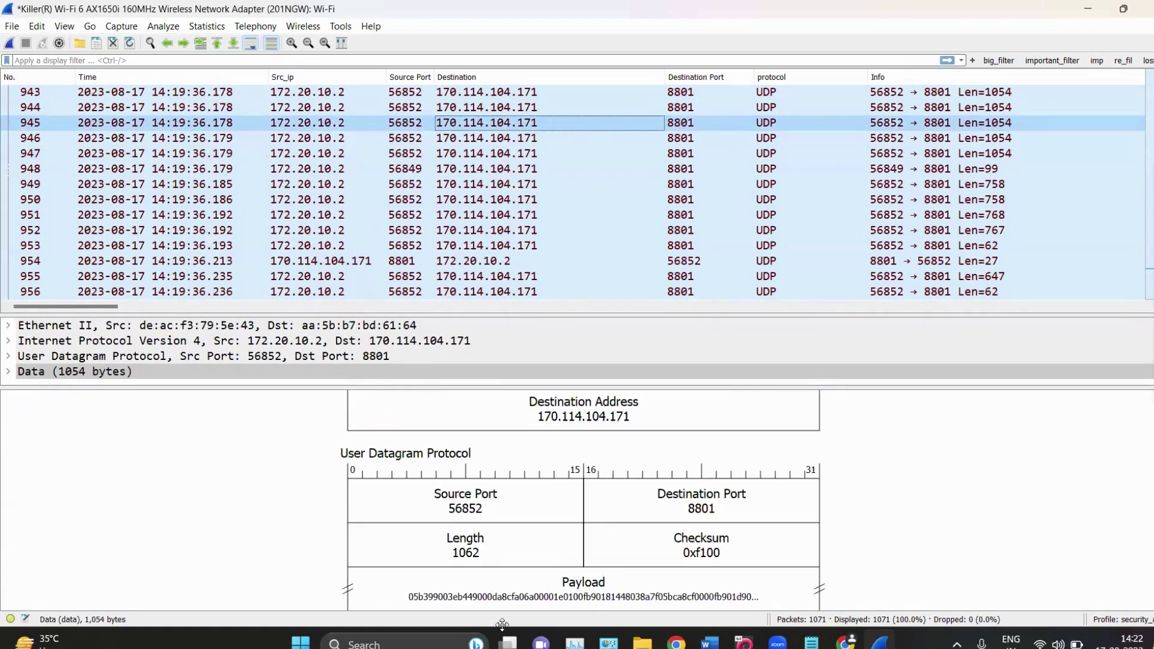
{"action": "scroll", "coordinate": [467, 517], "scroll_direction": "up", "scroll_amount": 10}
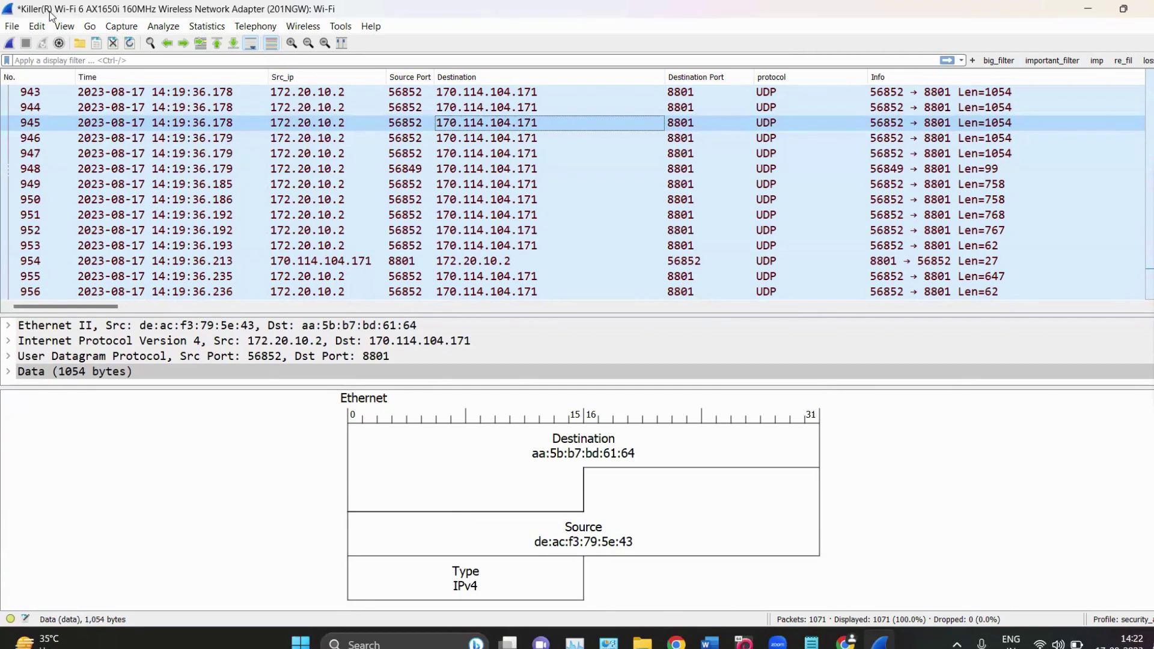
Examine the View menu's Time Display Format, Name Resolution and Zoom options.
{"action": "left_click", "coordinate": [73, 28]}
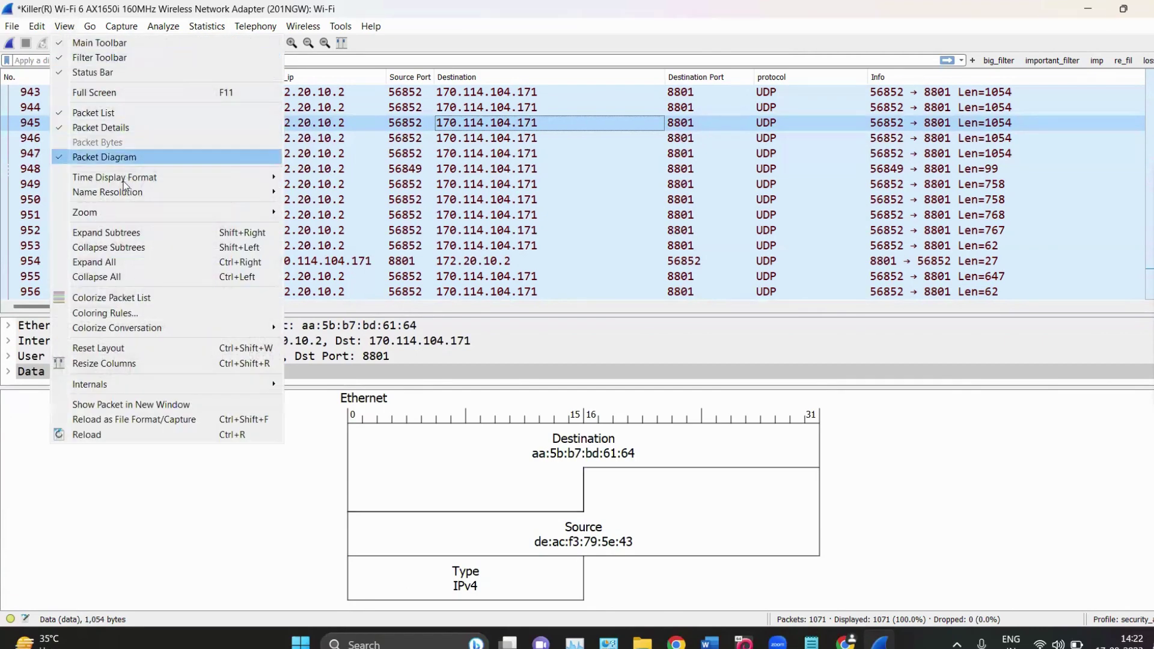
{"action": "mouse_move", "coordinate": [125, 179]}
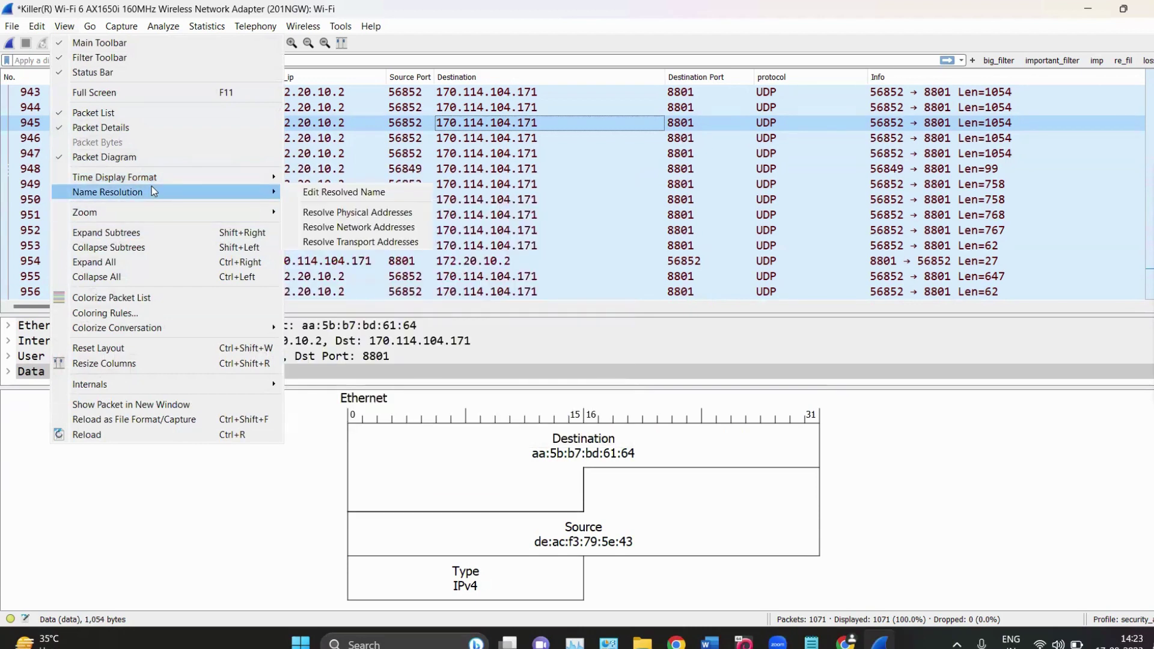
{"action": "mouse_move", "coordinate": [162, 213]}
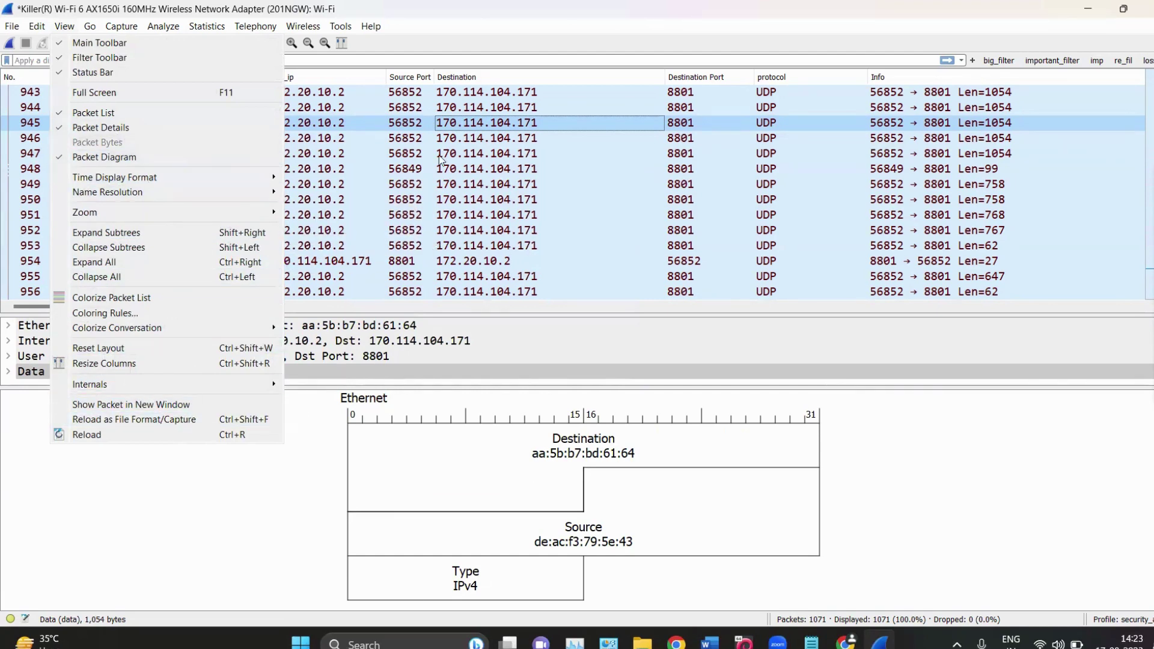
Look through the packet list to compare the row colours of UDP, TCP and TLSv1.2 packets, selecting packets 949 and 722.
{"action": "left_click", "coordinate": [439, 182]}
{"action": "scroll", "coordinate": [439, 157], "scroll_direction": "up", "scroll_amount": 9}
{"action": "scroll", "coordinate": [439, 156], "scroll_direction": "down", "scroll_amount": 9}
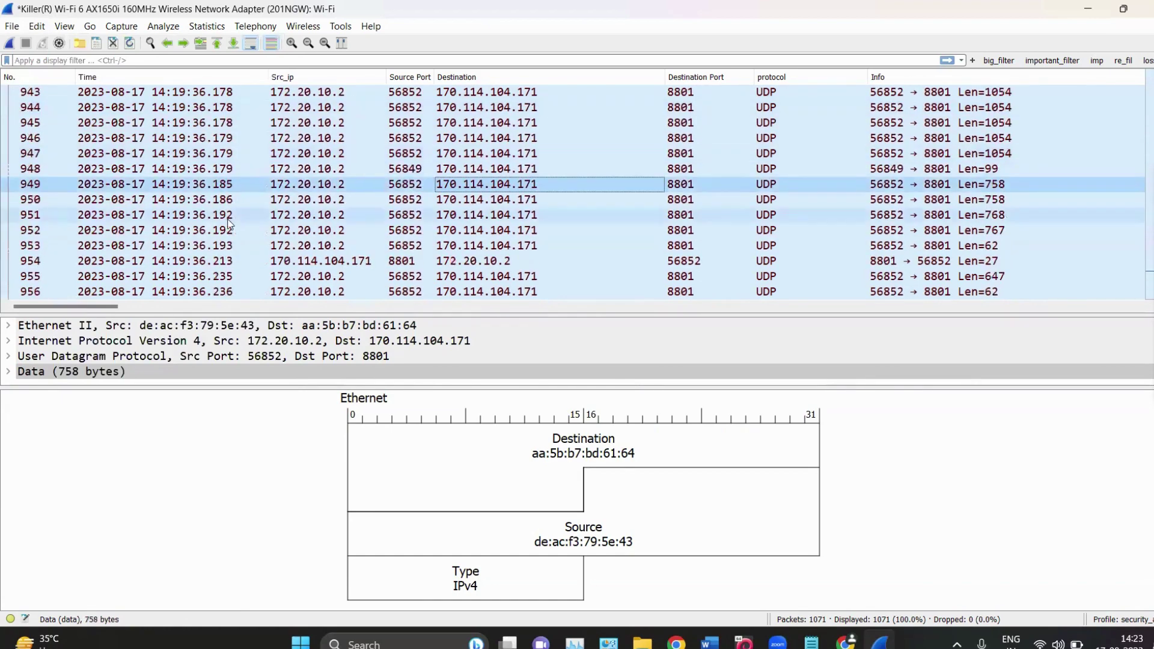
{"action": "scroll", "coordinate": [525, 160], "scroll_direction": "up", "scroll_amount": 4}
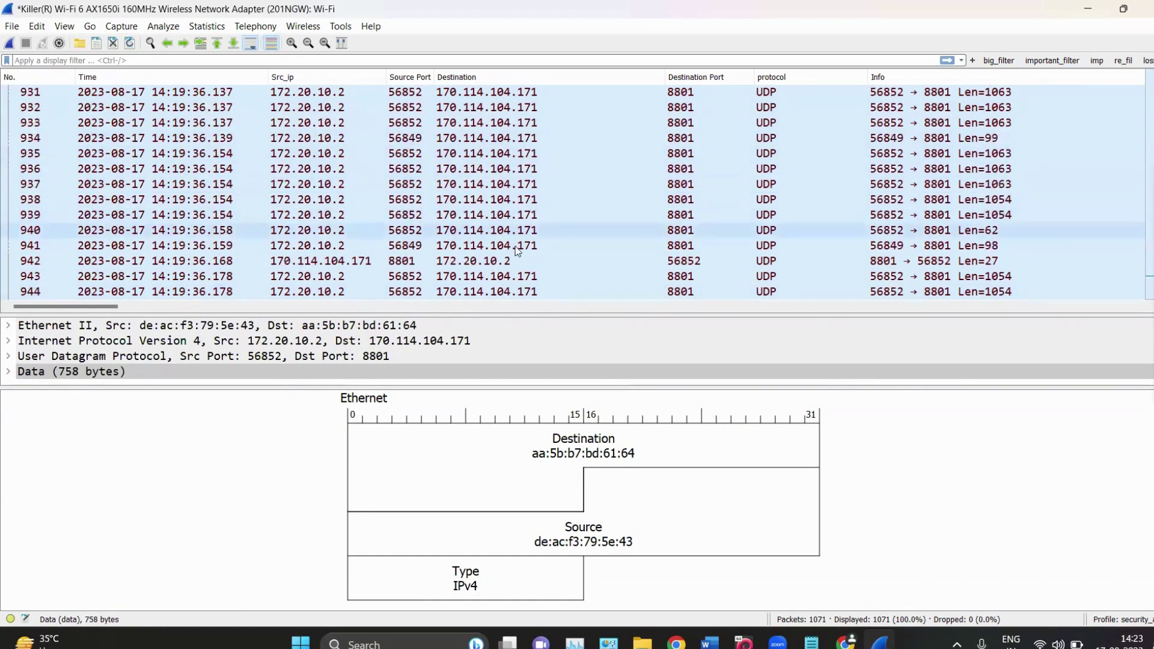
{"action": "scroll", "coordinate": [636, 193], "scroll_direction": "up", "scroll_amount": 11}
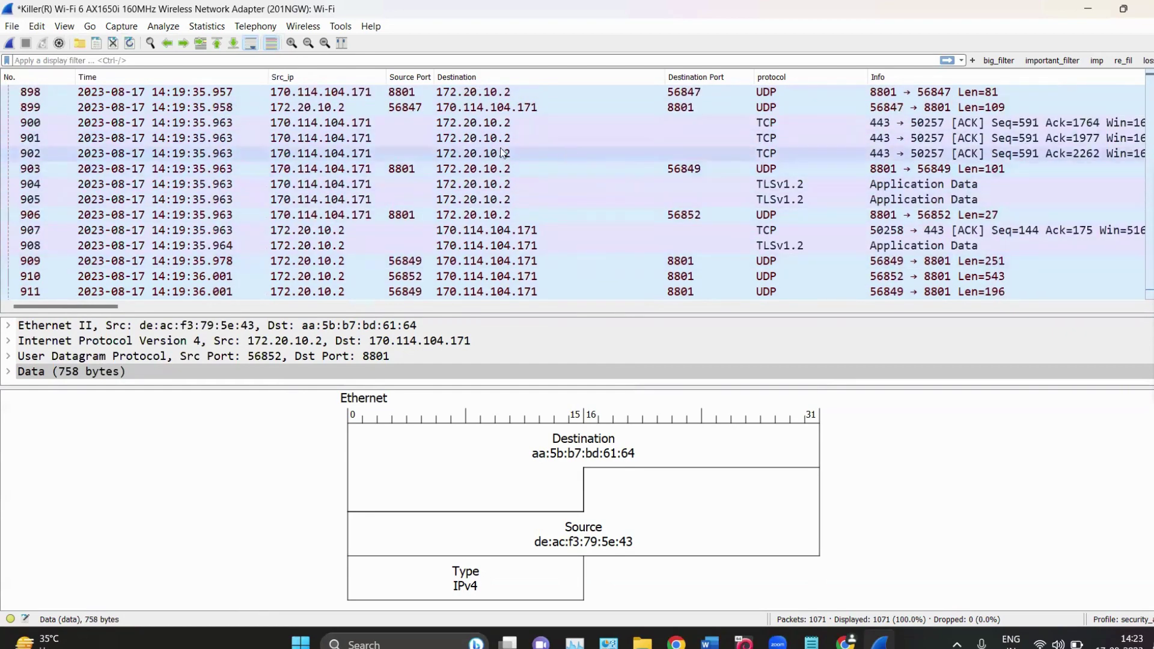
{"action": "scroll", "coordinate": [515, 143], "scroll_direction": "down", "scroll_amount": 20}
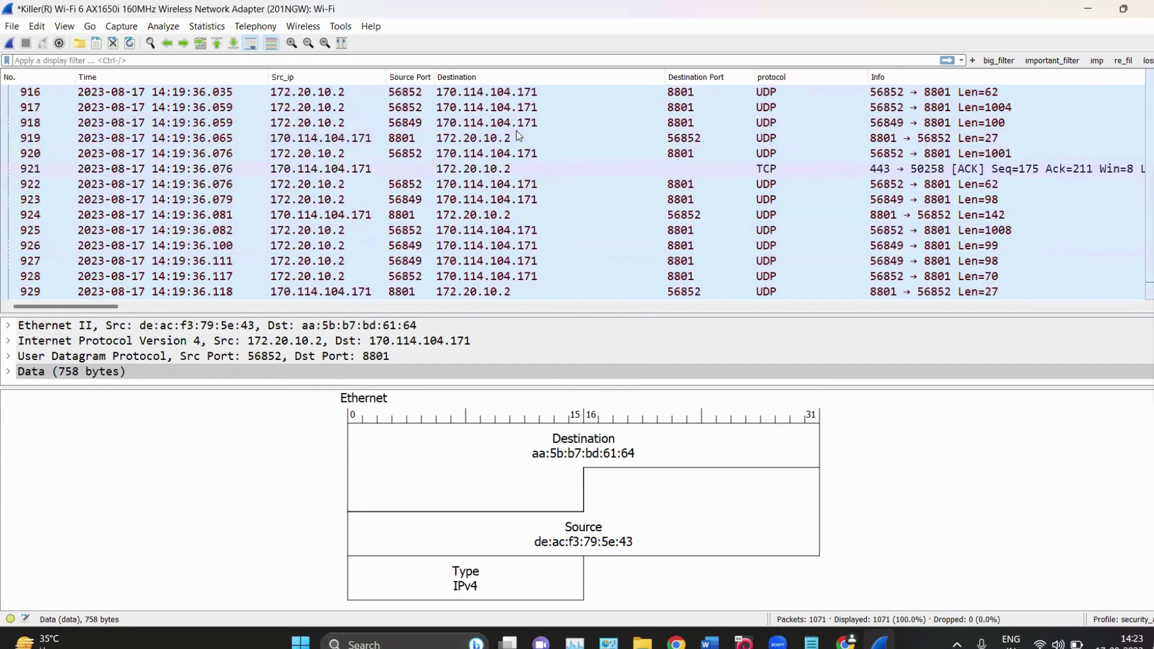
{"action": "scroll", "coordinate": [516, 150], "scroll_direction": "down", "scroll_amount": 20}
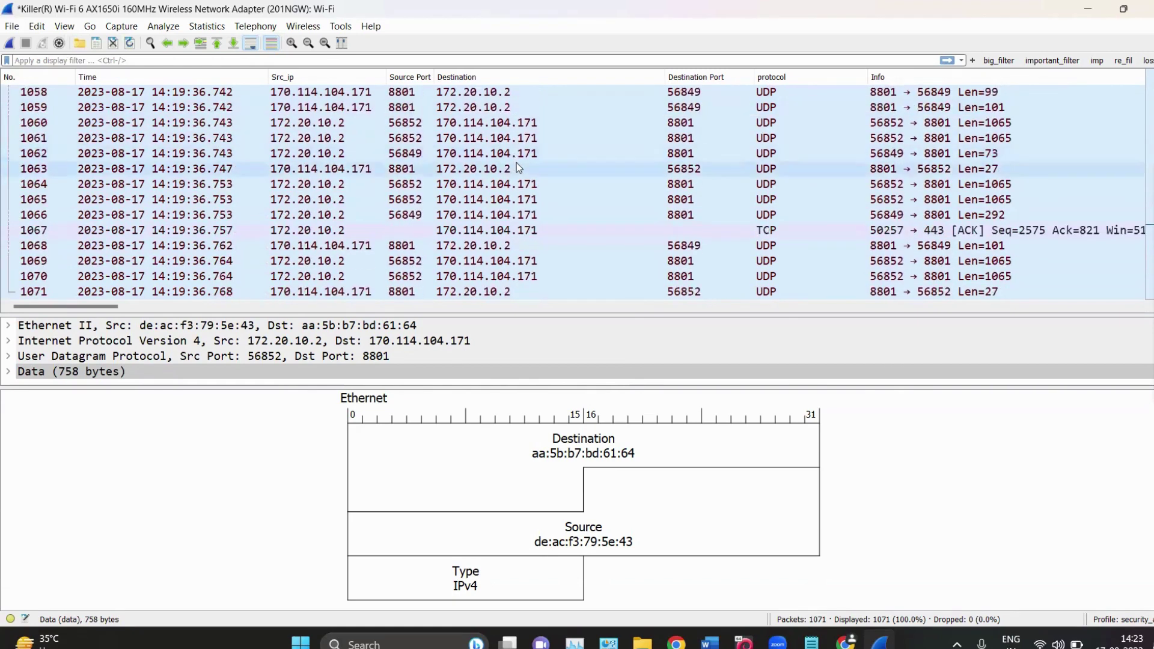
{"action": "scroll", "coordinate": [532, 162], "scroll_direction": "up", "scroll_amount": 6}
{"action": "scroll", "coordinate": [537, 165], "scroll_direction": "up", "scroll_amount": 20}
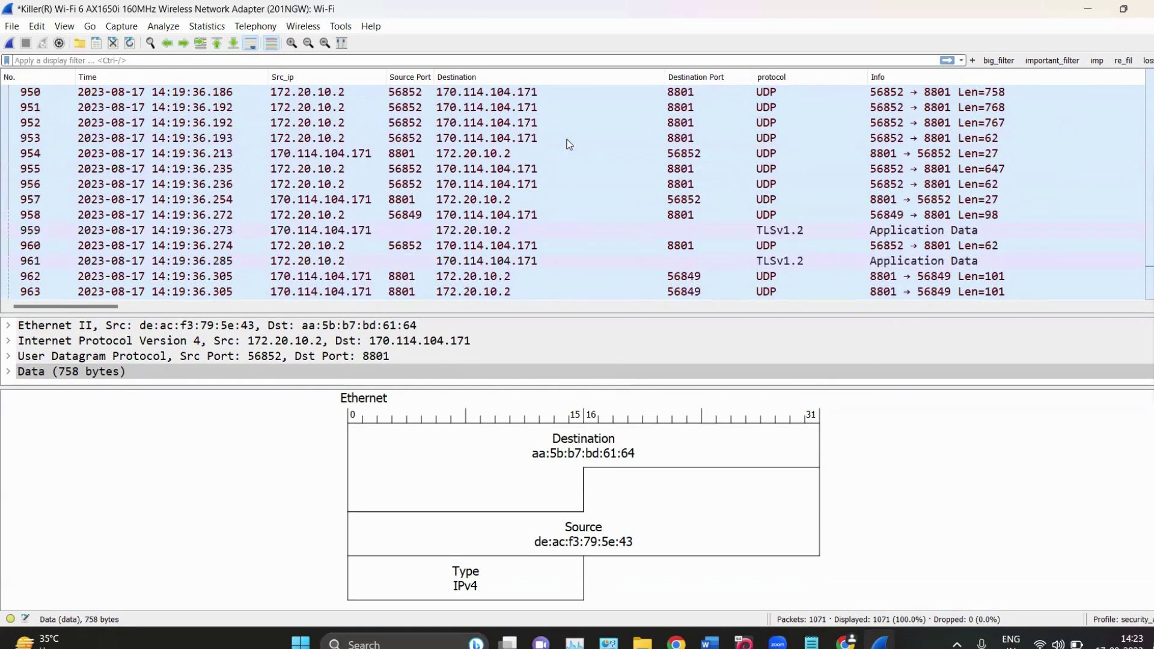
{"action": "scroll", "coordinate": [569, 144], "scroll_direction": "up", "scroll_amount": 20}
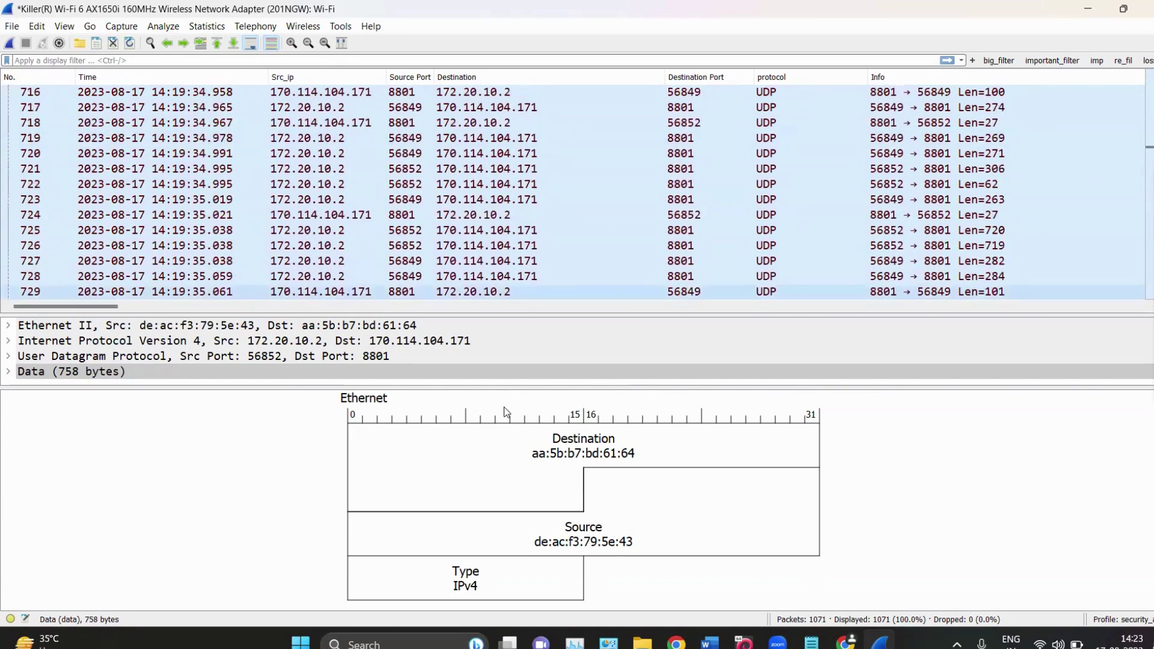
{"action": "left_click", "coordinate": [743, 186]}
{"action": "scroll", "coordinate": [541, 216], "scroll_direction": "up", "scroll_amount": 20}
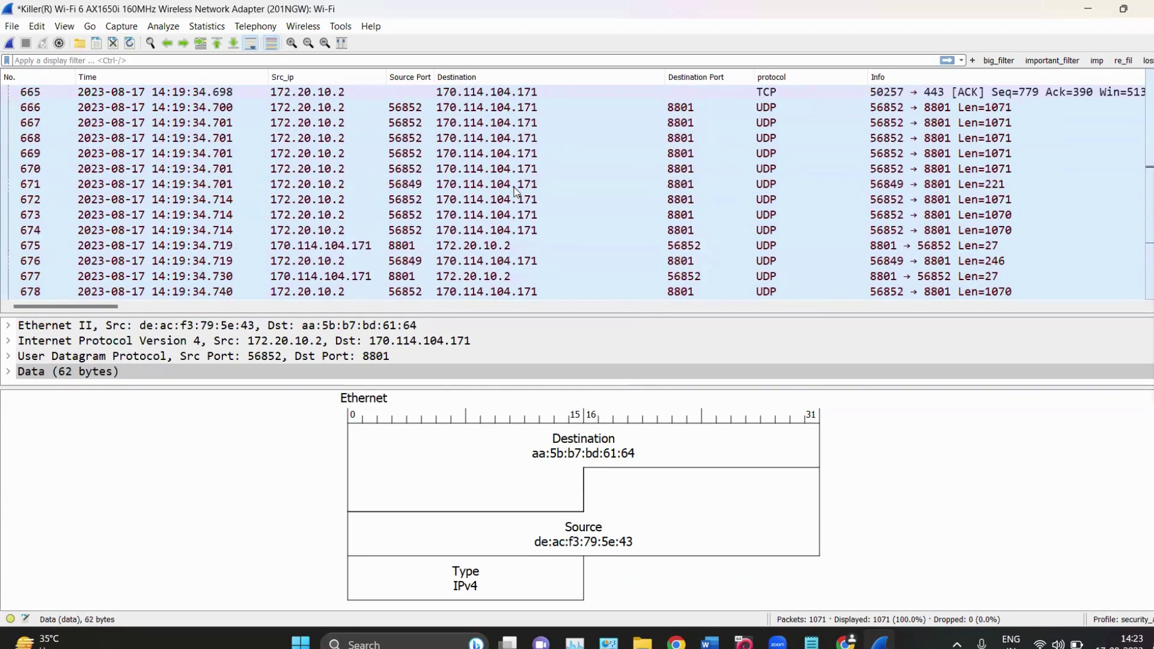
{"action": "scroll", "coordinate": [602, 247], "scroll_direction": "down", "scroll_amount": 1}
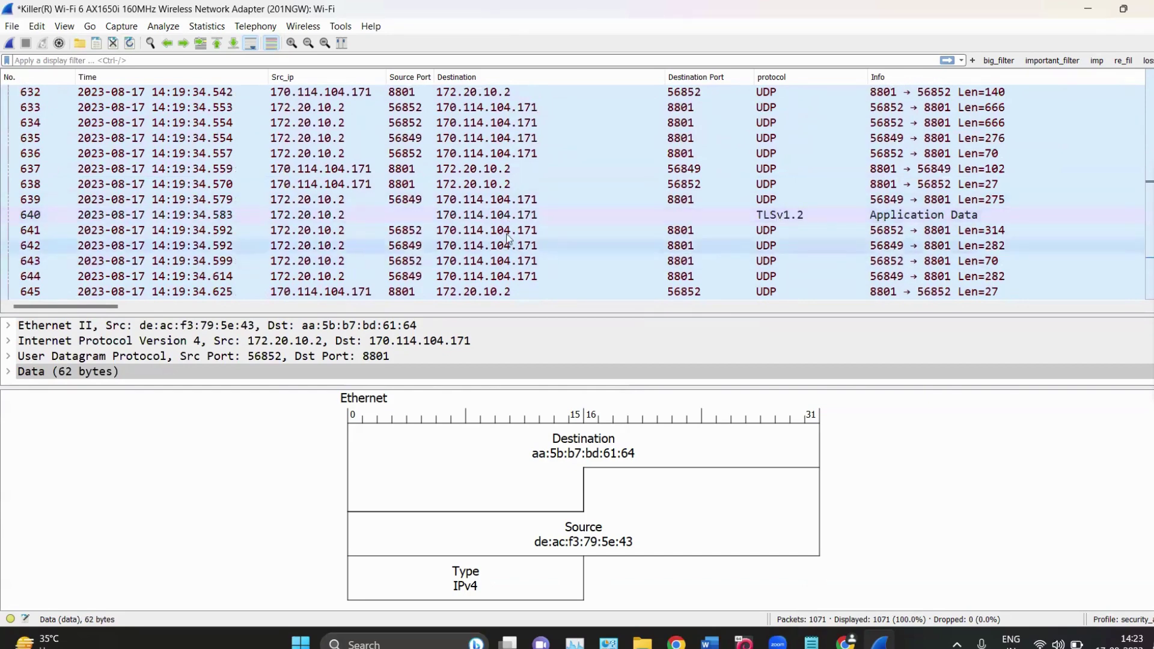
{"action": "scroll", "coordinate": [542, 208], "scroll_direction": "up", "scroll_amount": 16}
{"action": "scroll", "coordinate": [546, 204], "scroll_direction": "down", "scroll_amount": 4}
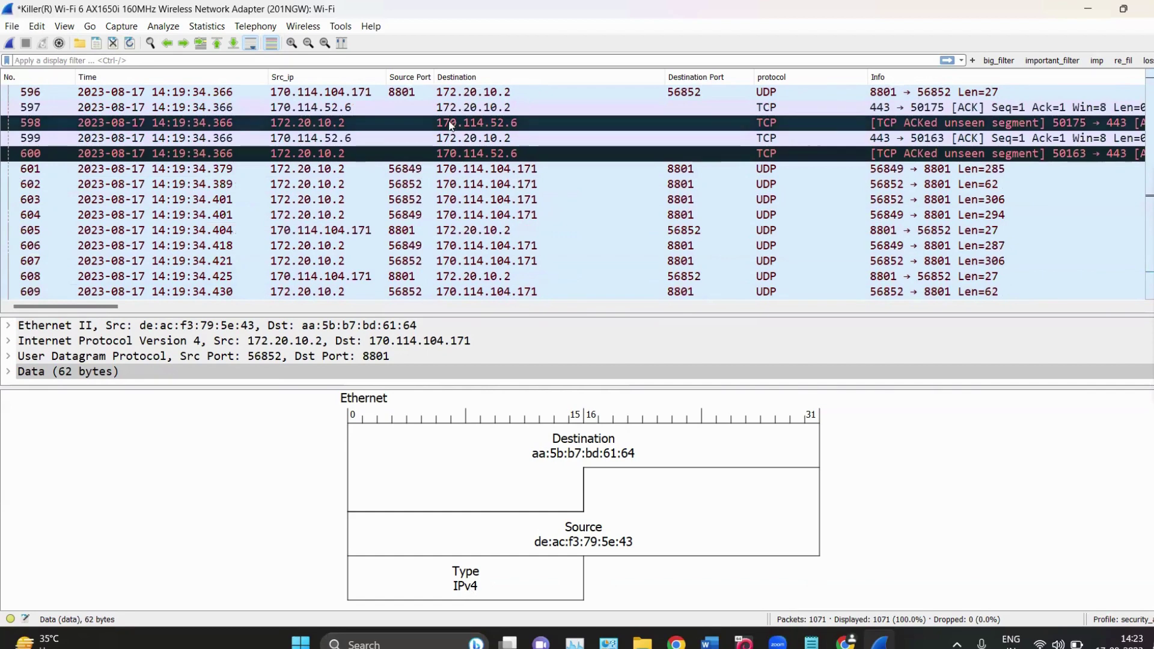
{"action": "scroll", "coordinate": [529, 144], "scroll_direction": "up", "scroll_amount": 6}
{"action": "scroll", "coordinate": [532, 158], "scroll_direction": "up", "scroll_amount": 20}
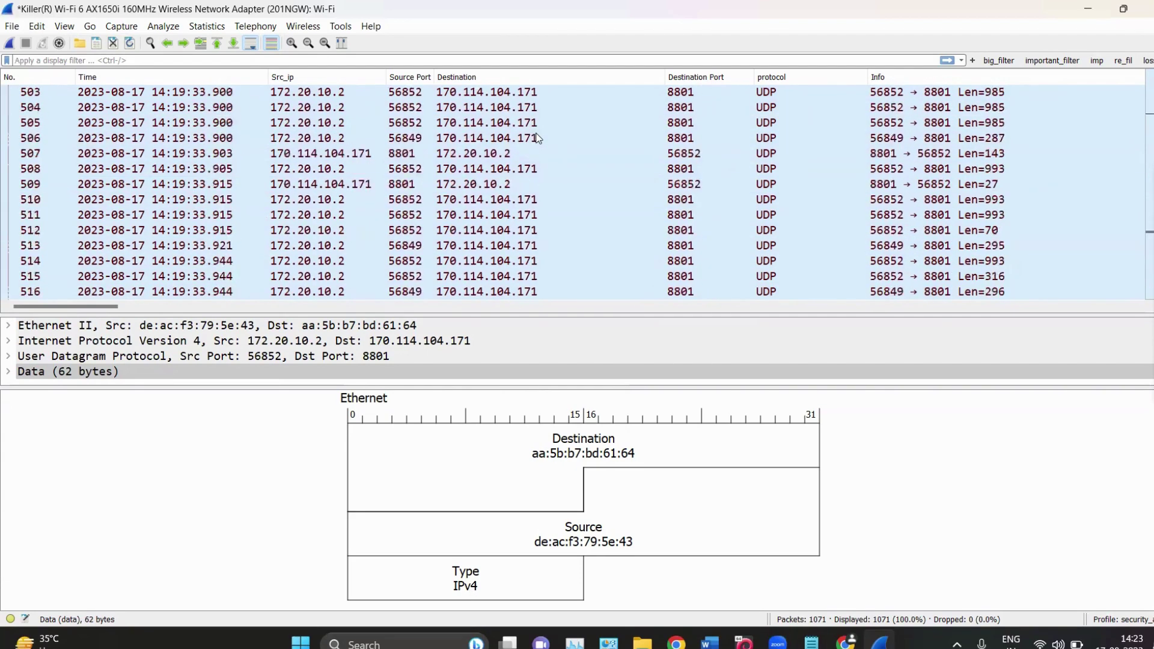
{"action": "scroll", "coordinate": [538, 138], "scroll_direction": "up", "scroll_amount": 19}
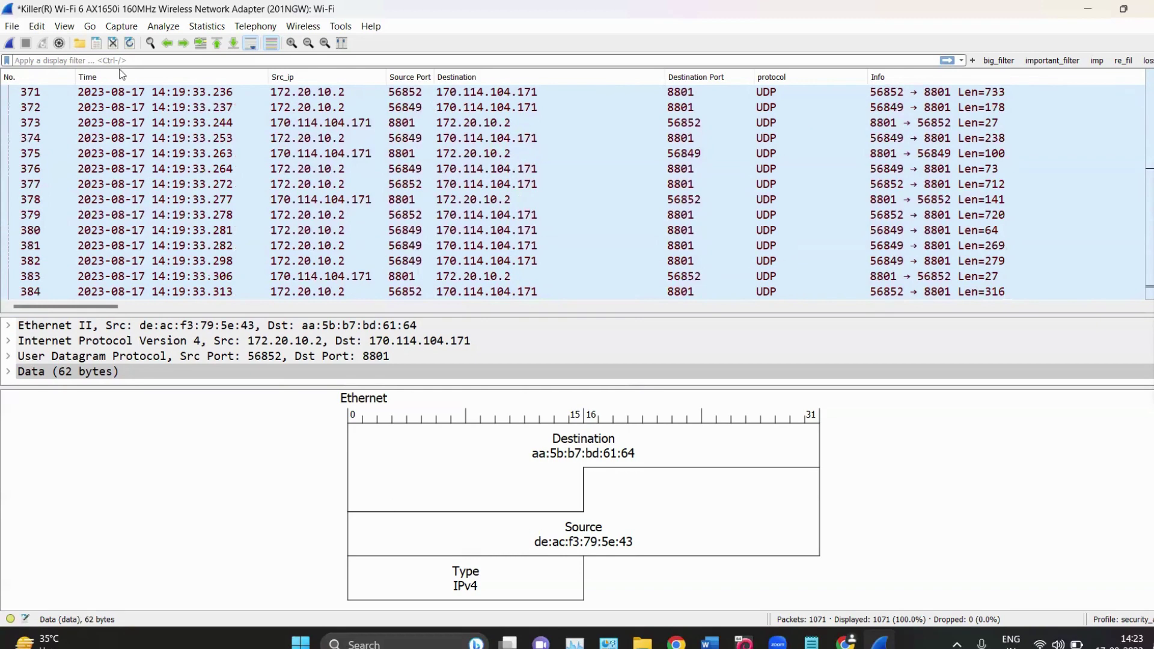
Open the coloring rules and examine the colours and filters assigned to each protocol, closing them without changes.
{"action": "left_click", "coordinate": [65, 25]}
{"action": "left_click", "coordinate": [106, 313]}
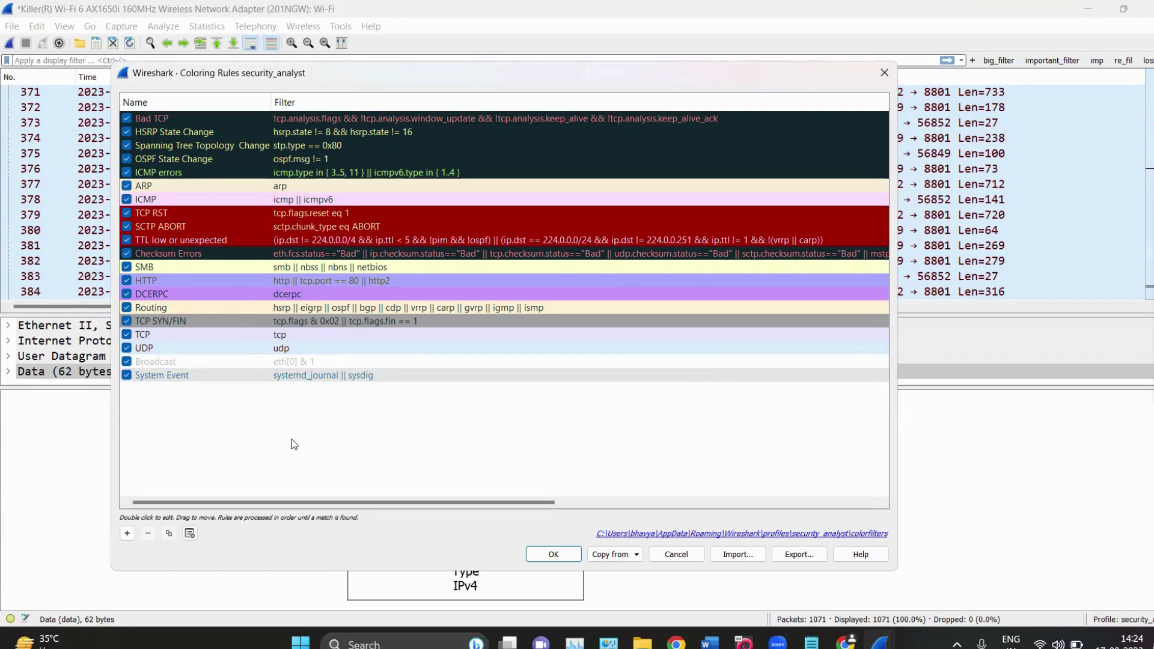
{"action": "left_click", "coordinate": [884, 73]}
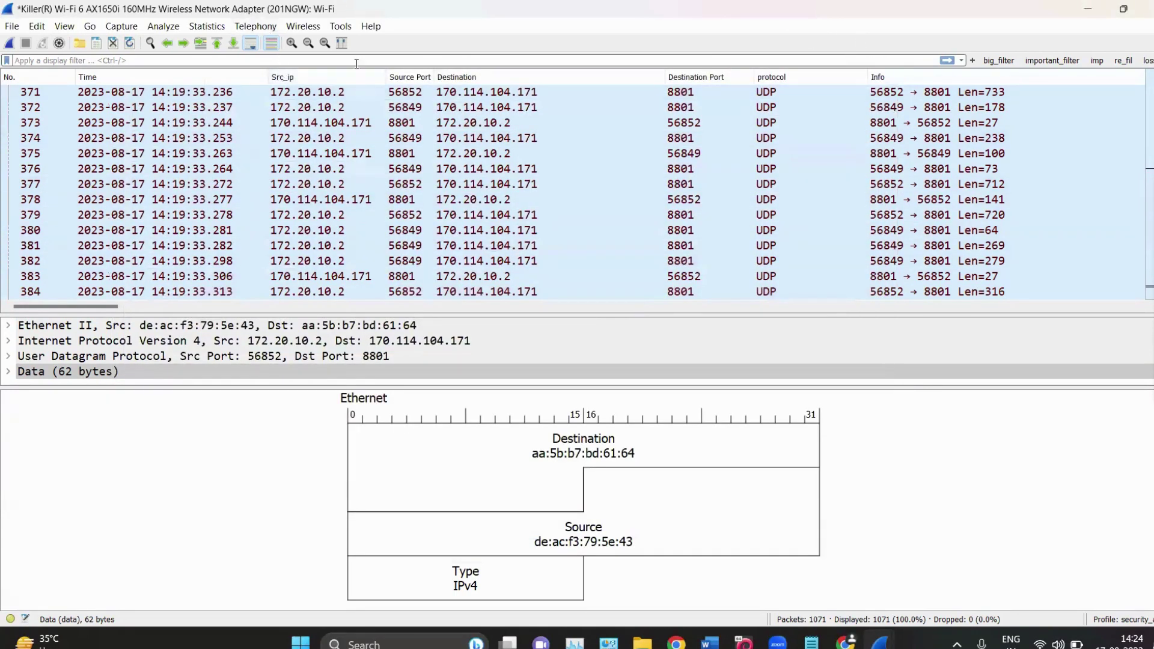
{"action": "mouse_move", "coordinate": [273, 24]}
{"action": "left_mouse_down"}
{"action": "mouse_move", "coordinate": [267, 67]}
{"action": "mouse_move", "coordinate": [279, 29]}
{"action": "mouse_move", "coordinate": [232, 26]}
{"action": "left_mouse_up"}
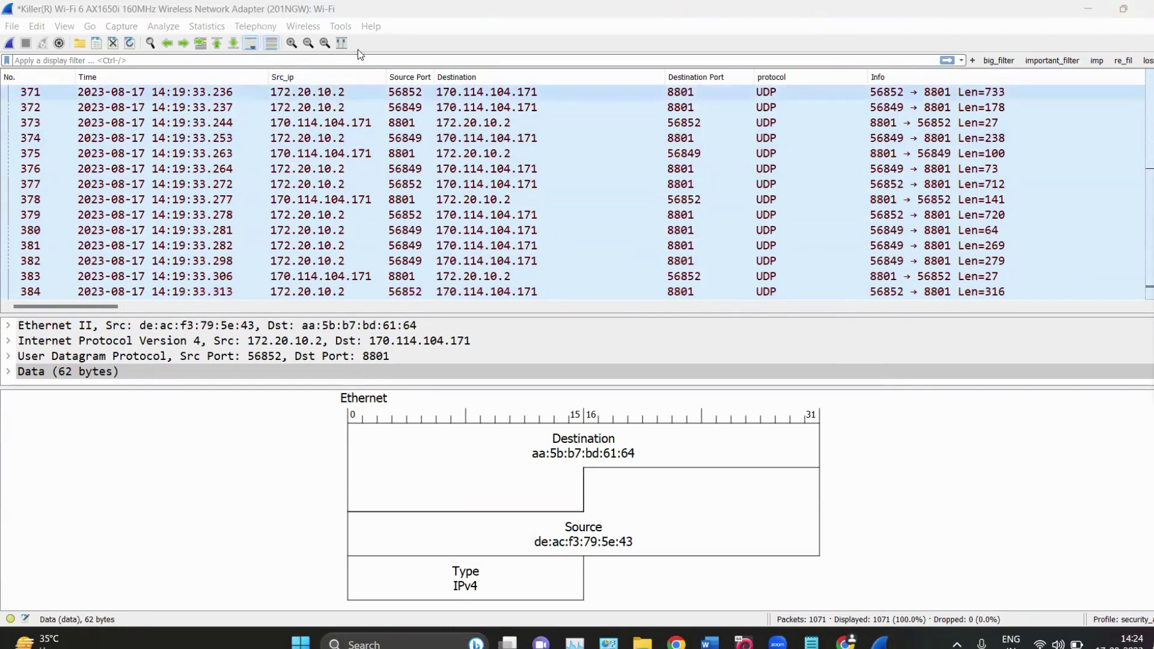
Turn off packet list colorization and look through the UDP, TCP and TLSv1.2 packets without row colours.
{"action": "left_click", "coordinate": [275, 43]}
{"action": "scroll", "coordinate": [530, 256], "scroll_direction": "up", "scroll_amount": 9}
{"action": "scroll", "coordinate": [534, 218], "scroll_direction": "down", "scroll_amount": 20}
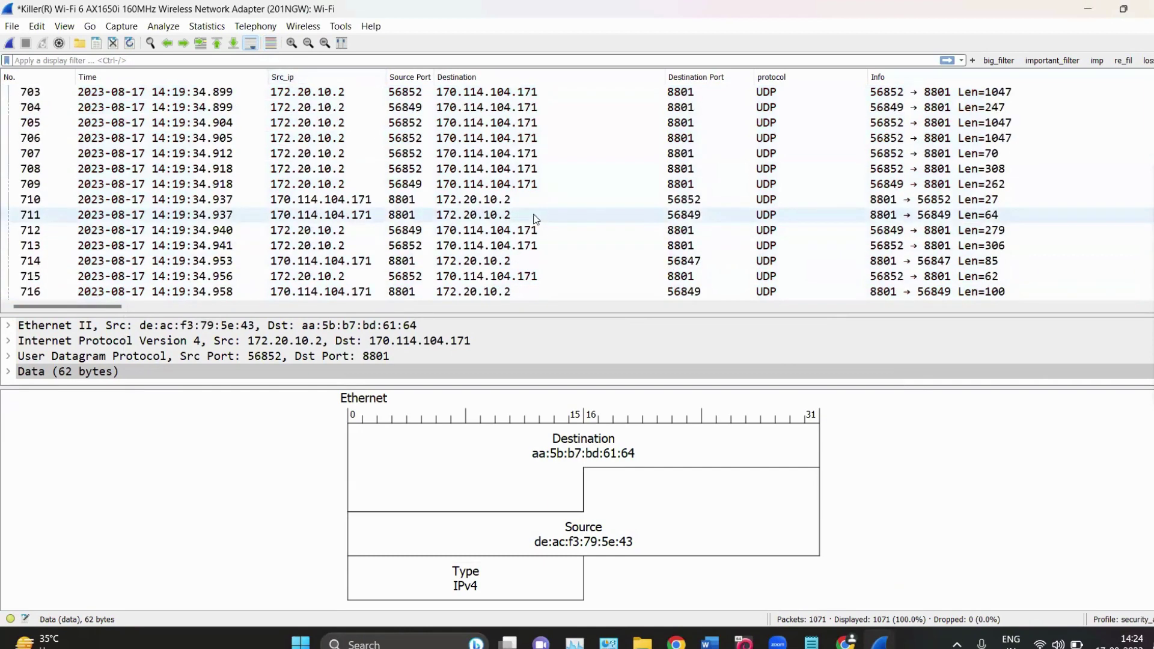
{"action": "scroll", "coordinate": [534, 218], "scroll_direction": "down", "scroll_amount": 9}
{"action": "scroll", "coordinate": [535, 222], "scroll_direction": "up", "scroll_amount": 6}
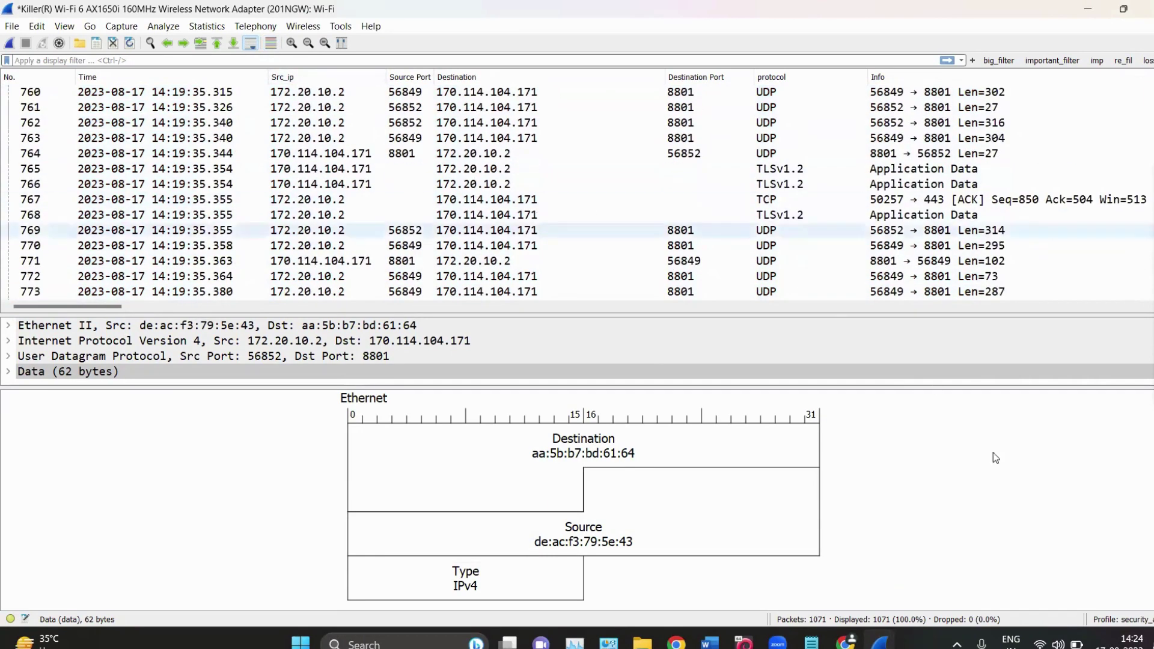
{"action": "scroll", "coordinate": [559, 332], "scroll_direction": "up", "scroll_amount": 1}
{"action": "scroll", "coordinate": [559, 276], "scroll_direction": "down", "scroll_amount": 20}
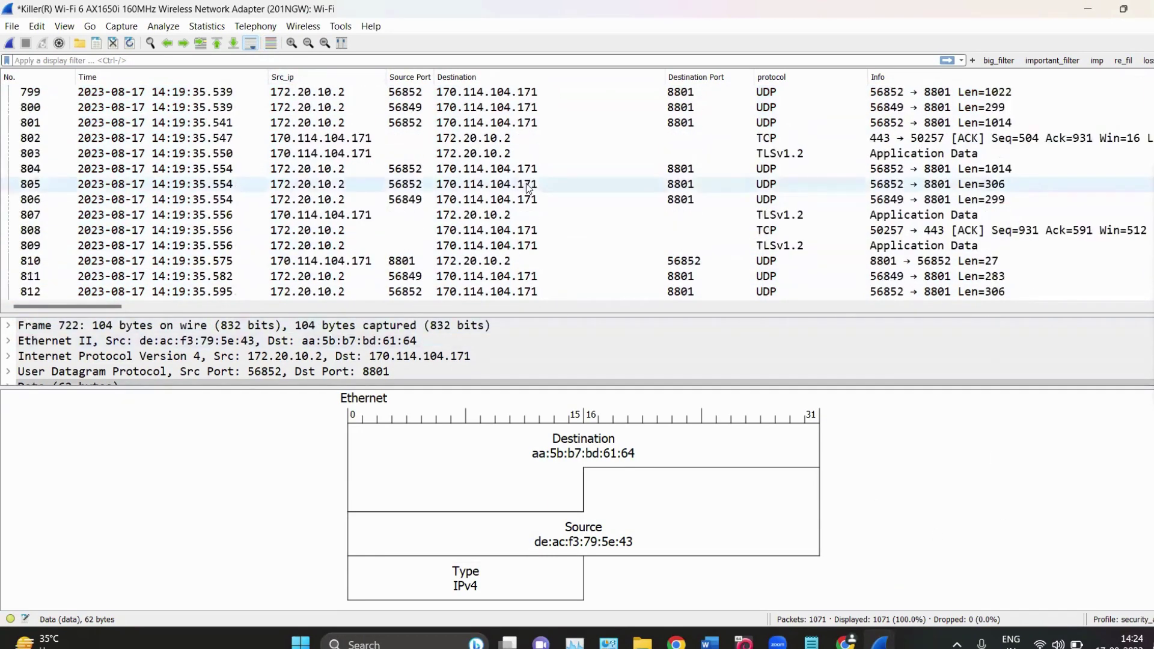
{"action": "scroll", "coordinate": [530, 159], "scroll_direction": "down", "scroll_amount": 20}
{"action": "scroll", "coordinate": [530, 159], "scroll_direction": "up", "scroll_amount": 20}
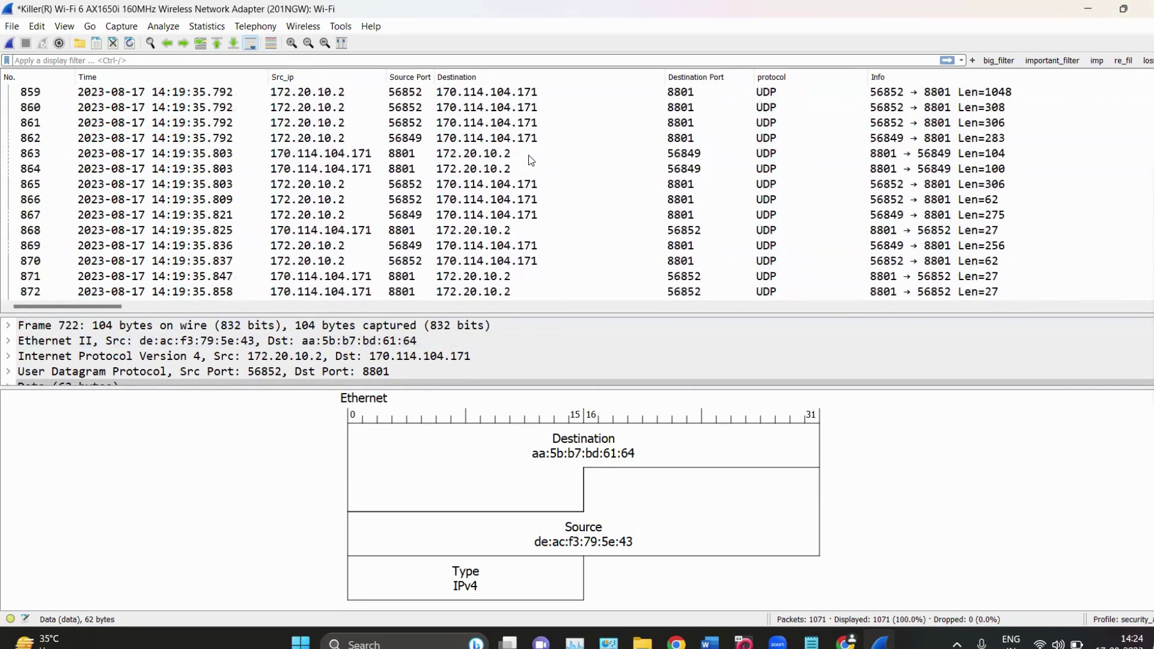
{"action": "scroll", "coordinate": [530, 159], "scroll_direction": "up", "scroll_amount": 12}
{"action": "scroll", "coordinate": [530, 159], "scroll_direction": "up", "scroll_amount": 8}
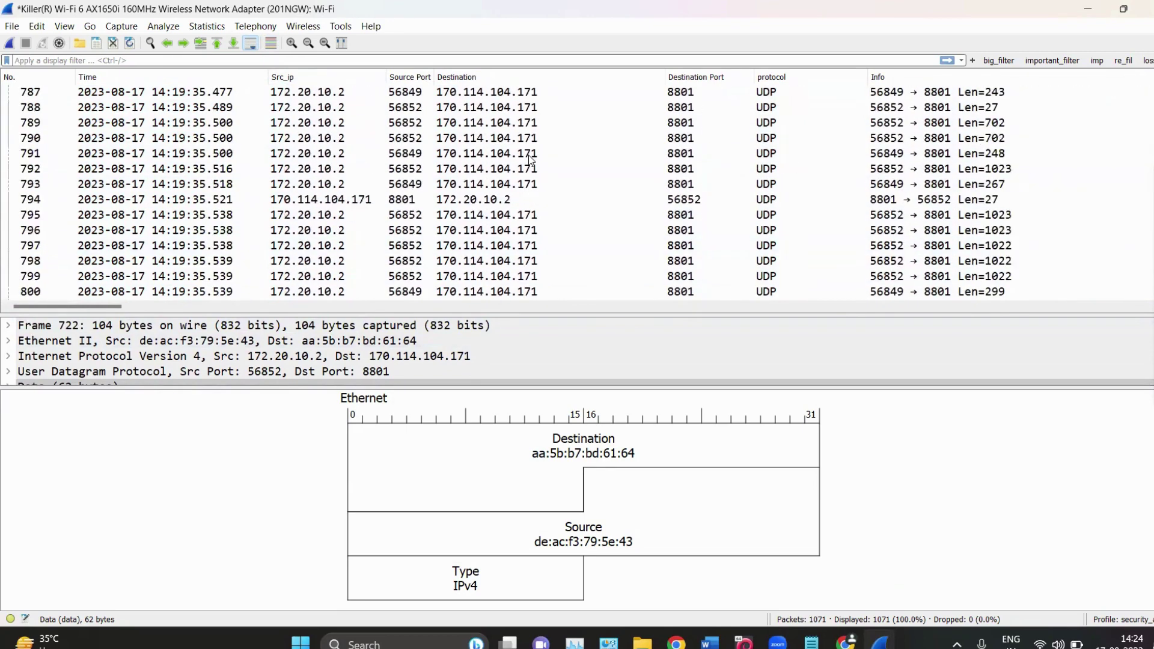
Turn packet list colorization back on and look through the coloured UDP rows.
{"action": "left_click", "coordinate": [270, 47]}
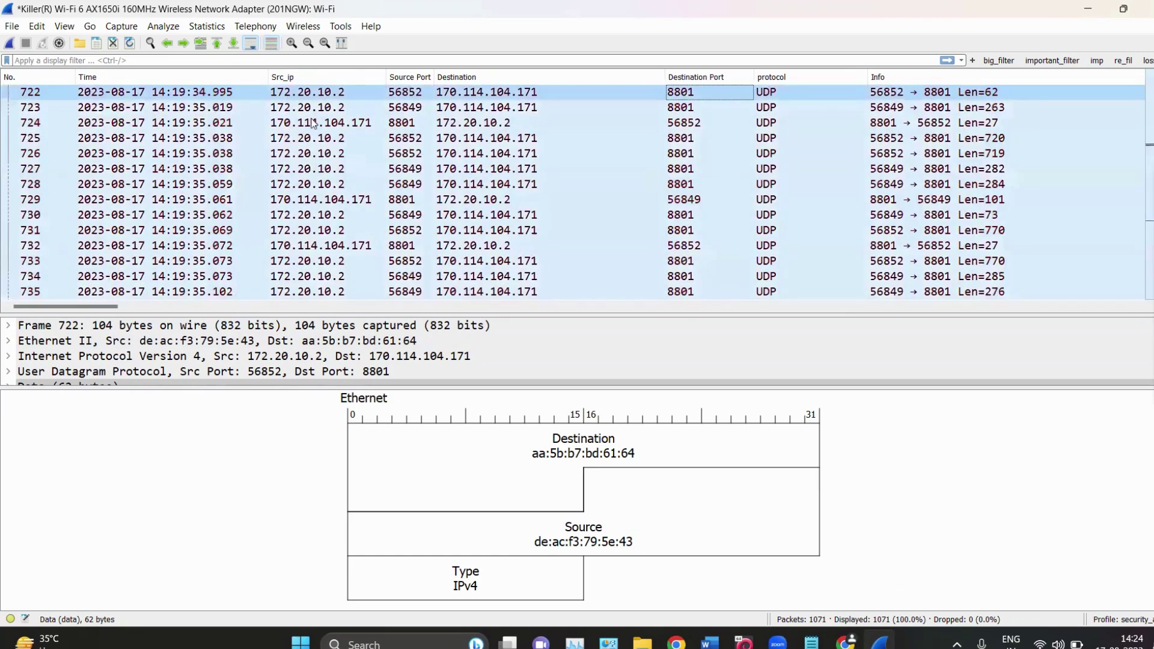
{"action": "scroll", "coordinate": [618, 143], "scroll_direction": "up", "scroll_amount": 13}
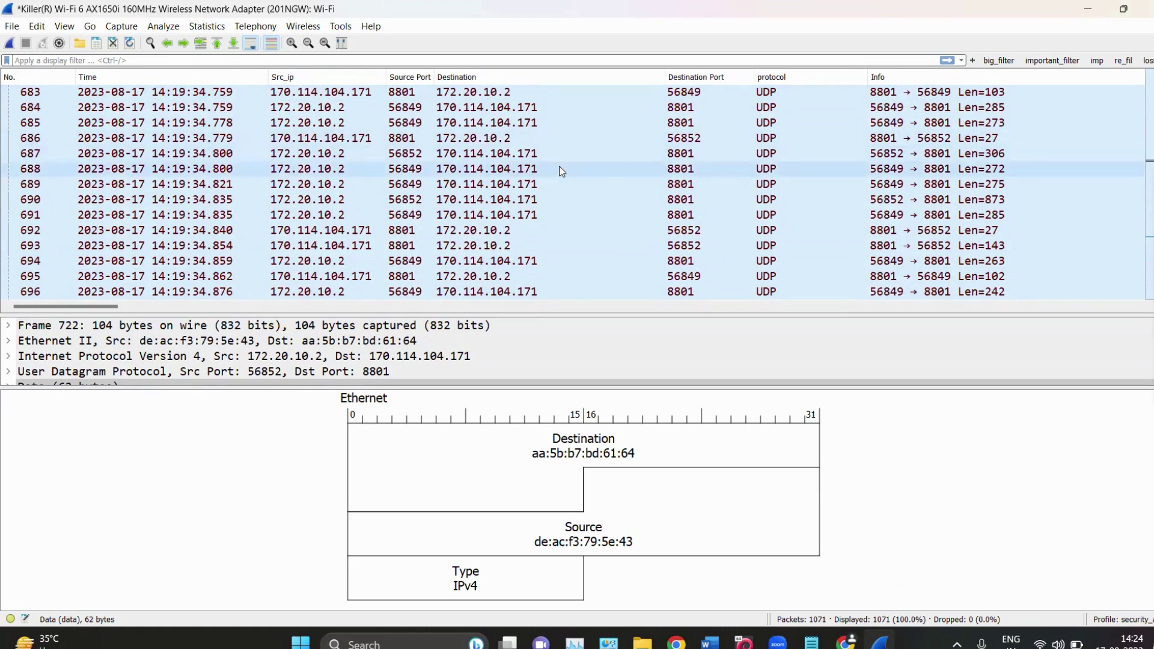
{"action": "scroll", "coordinate": [559, 166], "scroll_direction": "up", "scroll_amount": 15}
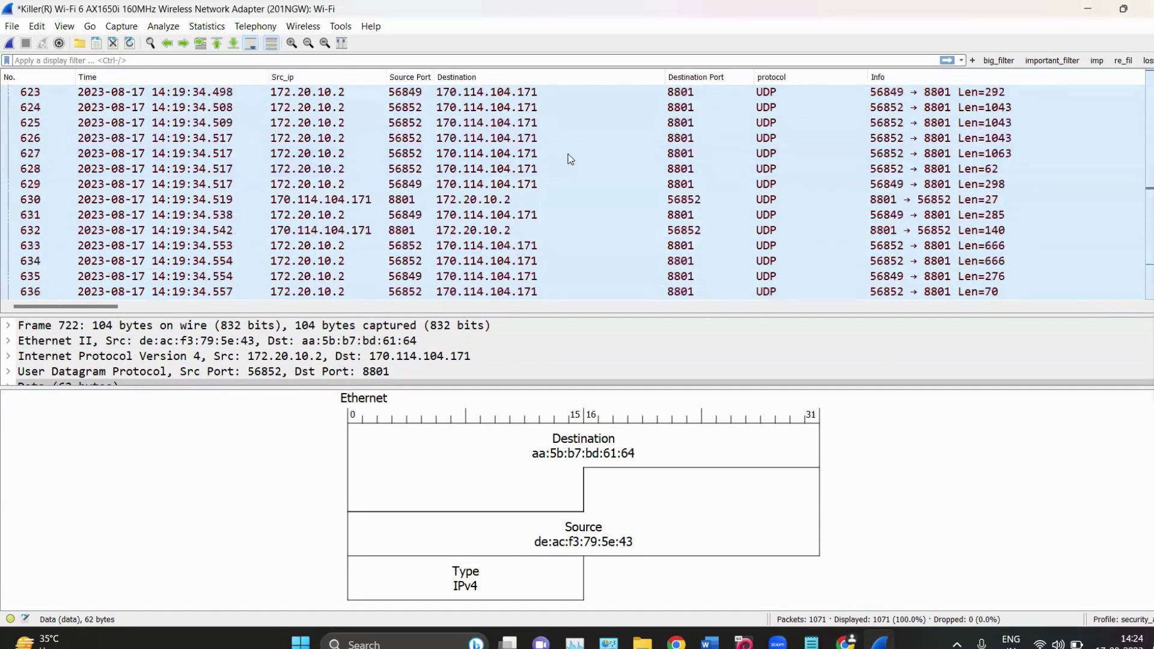
{"action": "scroll", "coordinate": [150, 181], "scroll_direction": "down", "scroll_amount": 11}
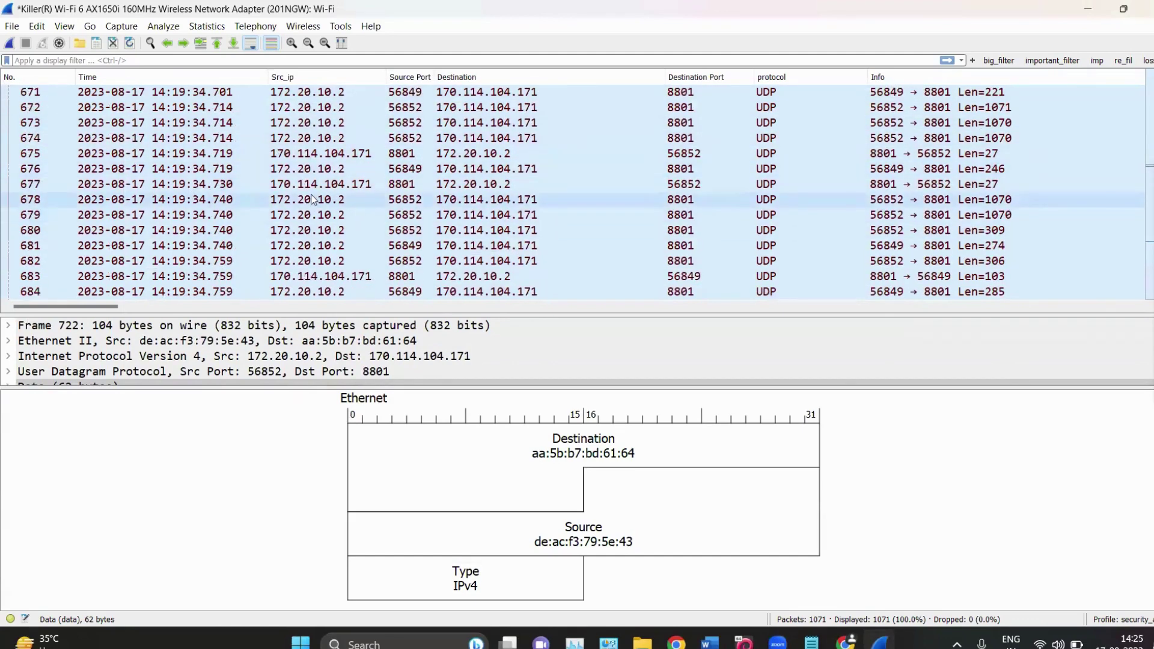
Set the UDP coloring rule's background to bright green #65ca00 and apply the rules to the packet list.
{"action": "left_click", "coordinate": [64, 27]}
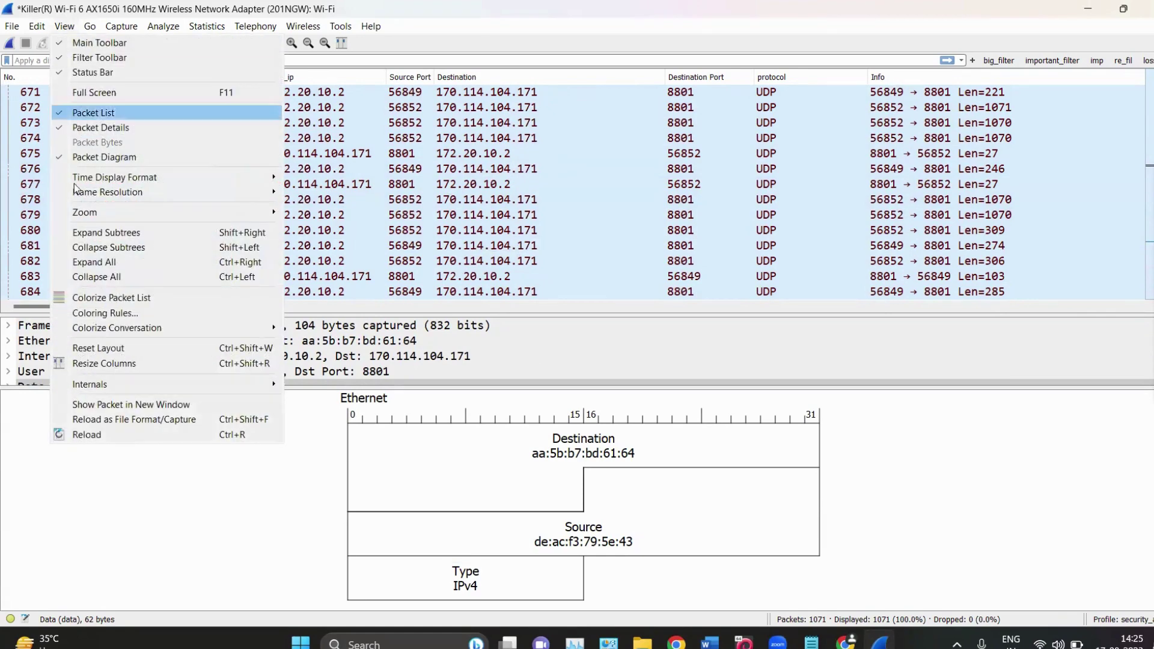
{"action": "left_click", "coordinate": [145, 310]}
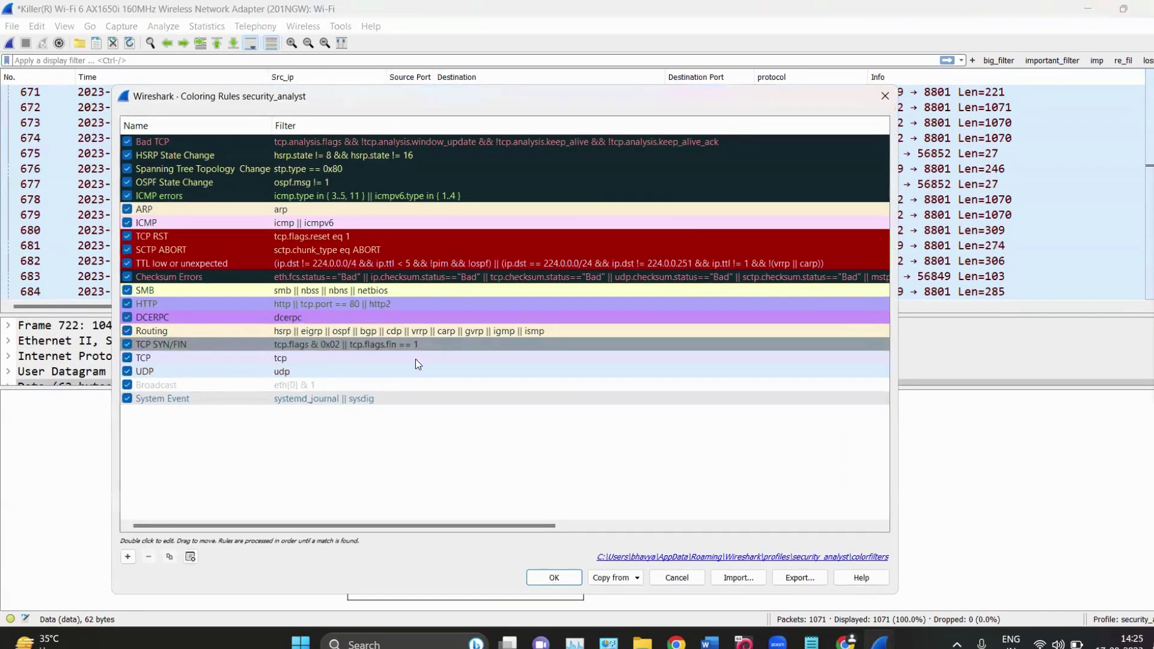
{"action": "left_click", "coordinate": [280, 370]}
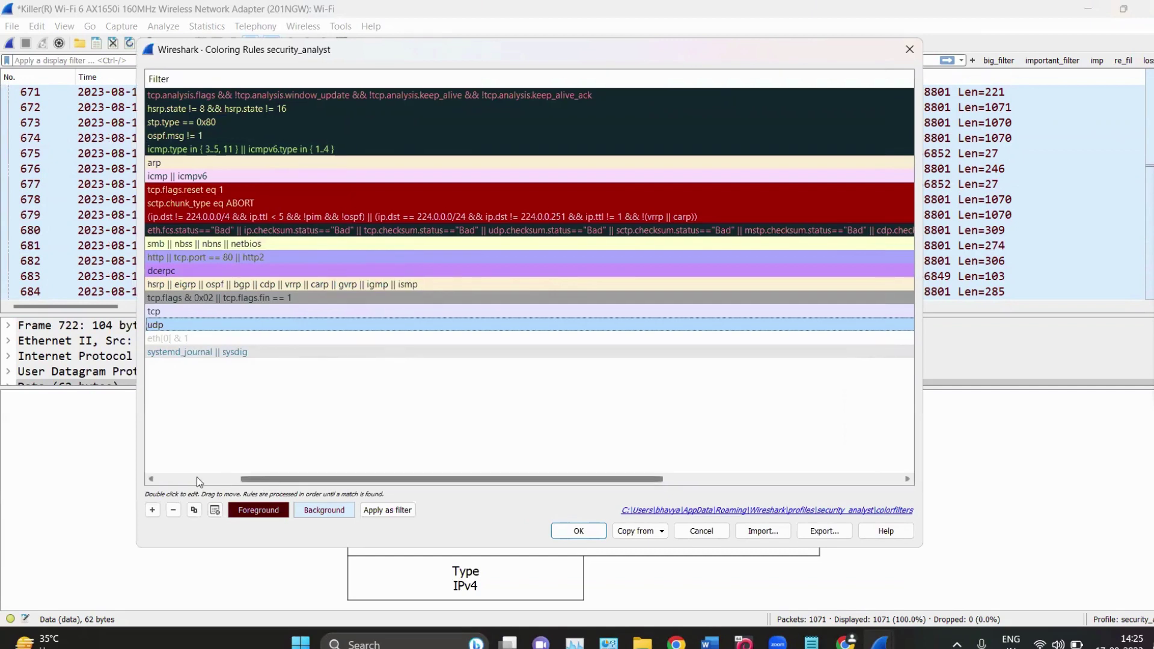
{"action": "left_click", "coordinate": [197, 479]}
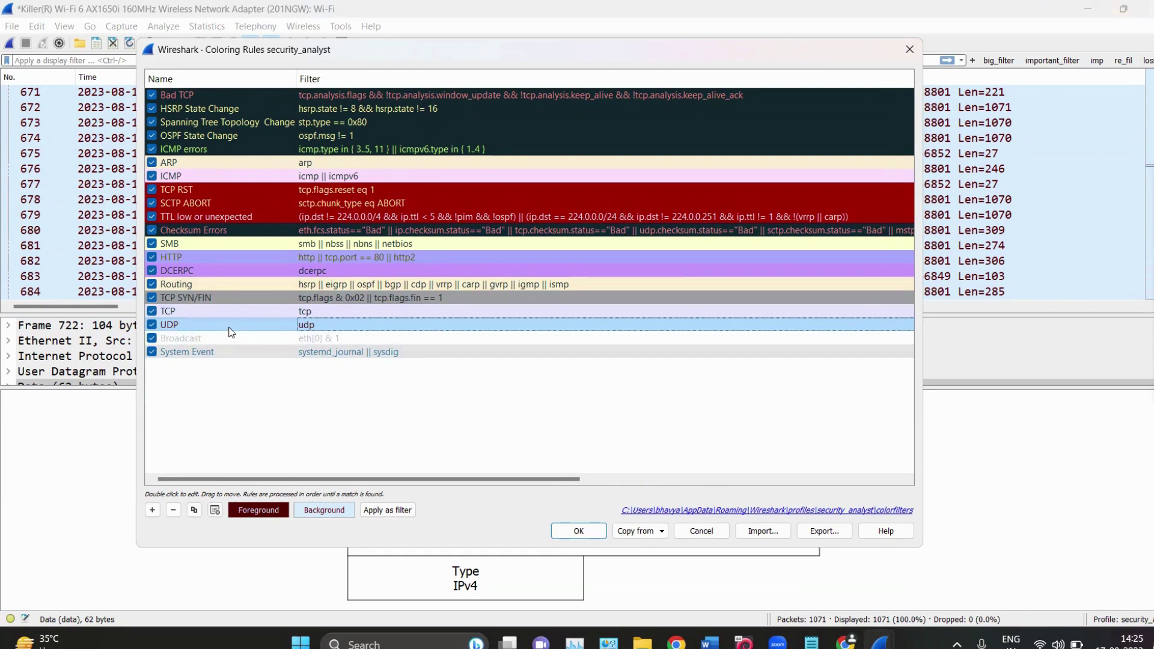
{"action": "left_click", "coordinate": [247, 323]}
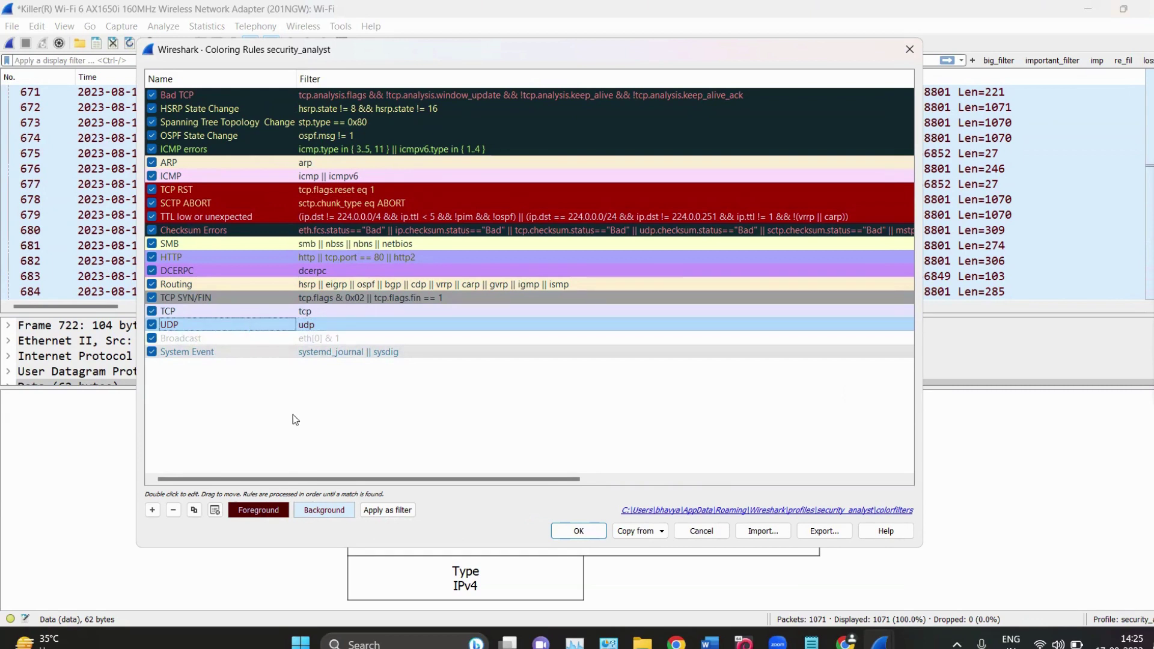
{"action": "left_click", "coordinate": [323, 511]}
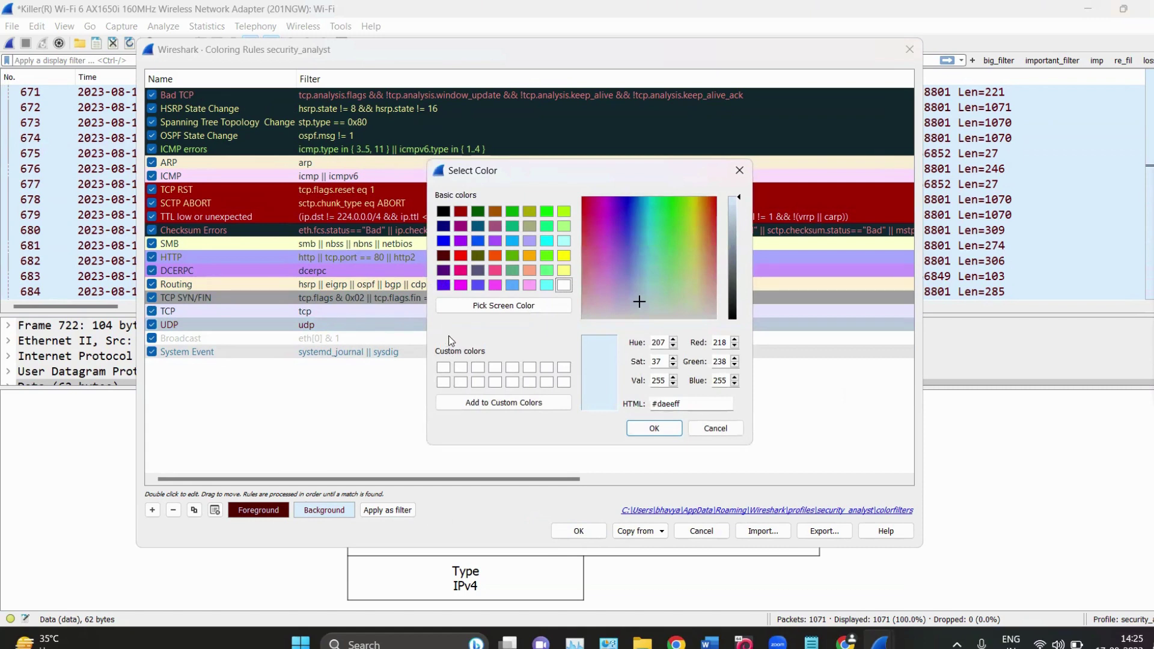
{"action": "left_click", "coordinate": [514, 256]}
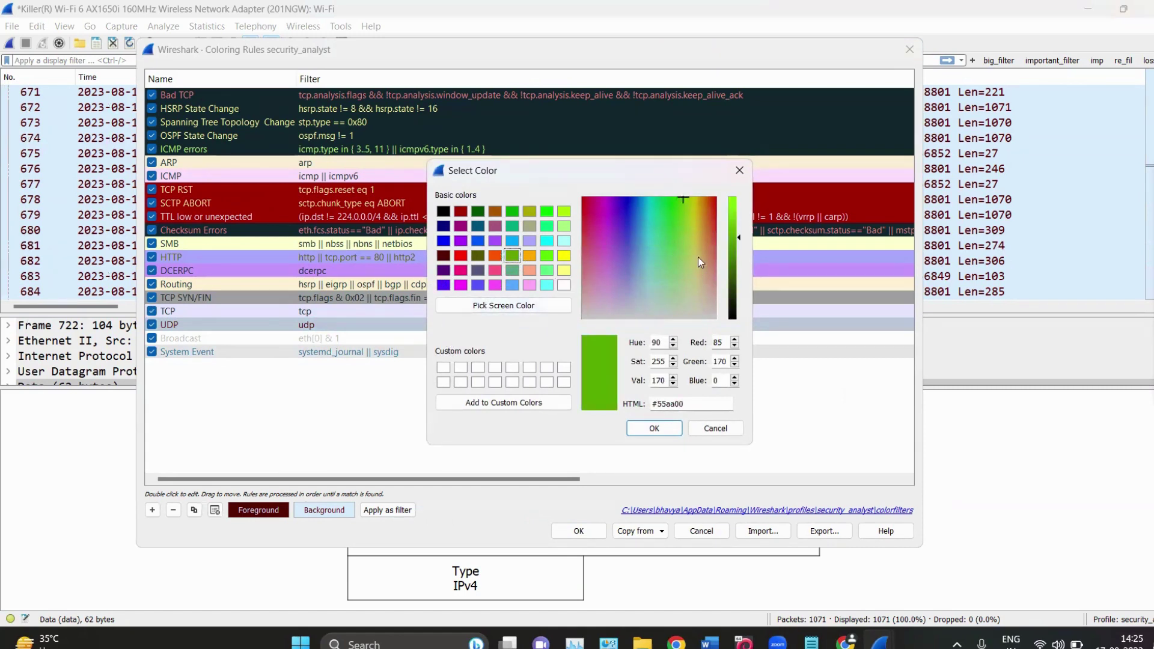
{"action": "left_click", "coordinate": [740, 238]}
{"action": "left_click_drag", "start_coordinate": [740, 237], "coordinate": [740, 222]}
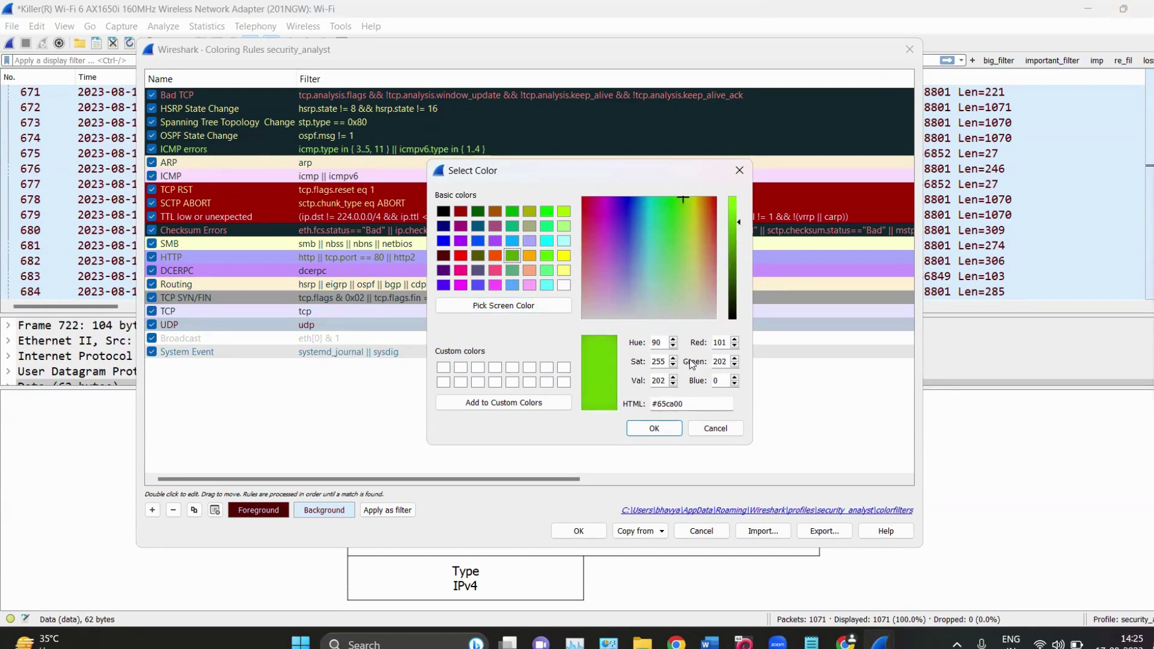
{"action": "left_click", "coordinate": [661, 427]}
{"action": "left_click", "coordinate": [578, 531]}
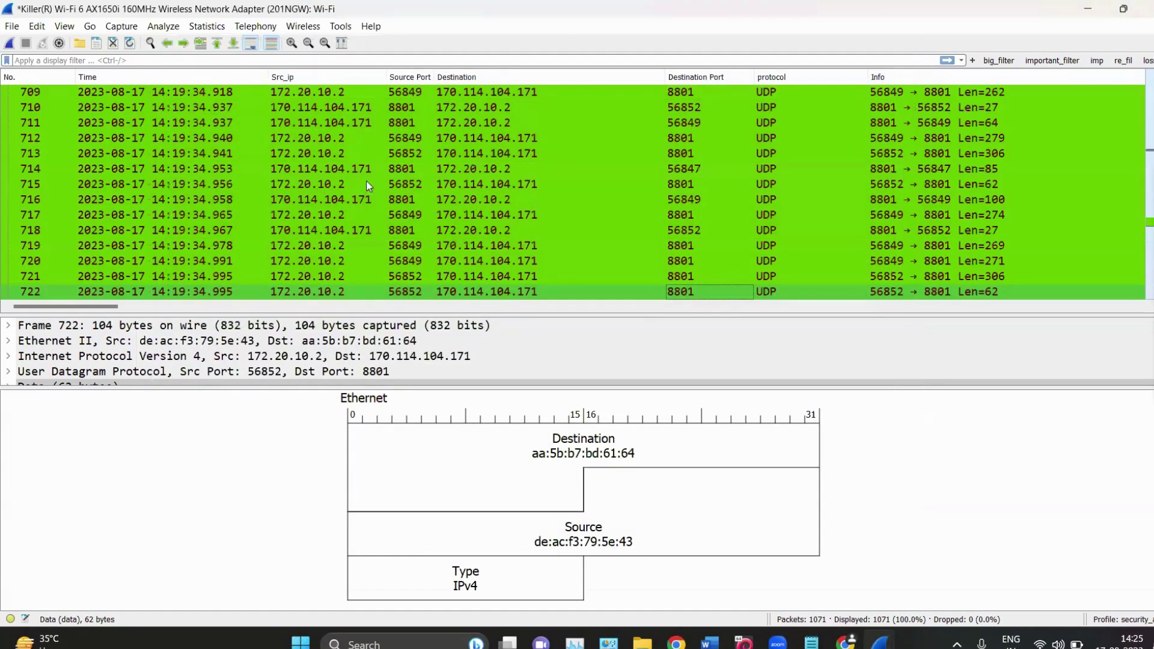
Look through the packet list to compare the recoloured UDP rows with the TCP rows.
{"action": "scroll", "coordinate": [694, 159], "scroll_direction": "up", "scroll_amount": 15}
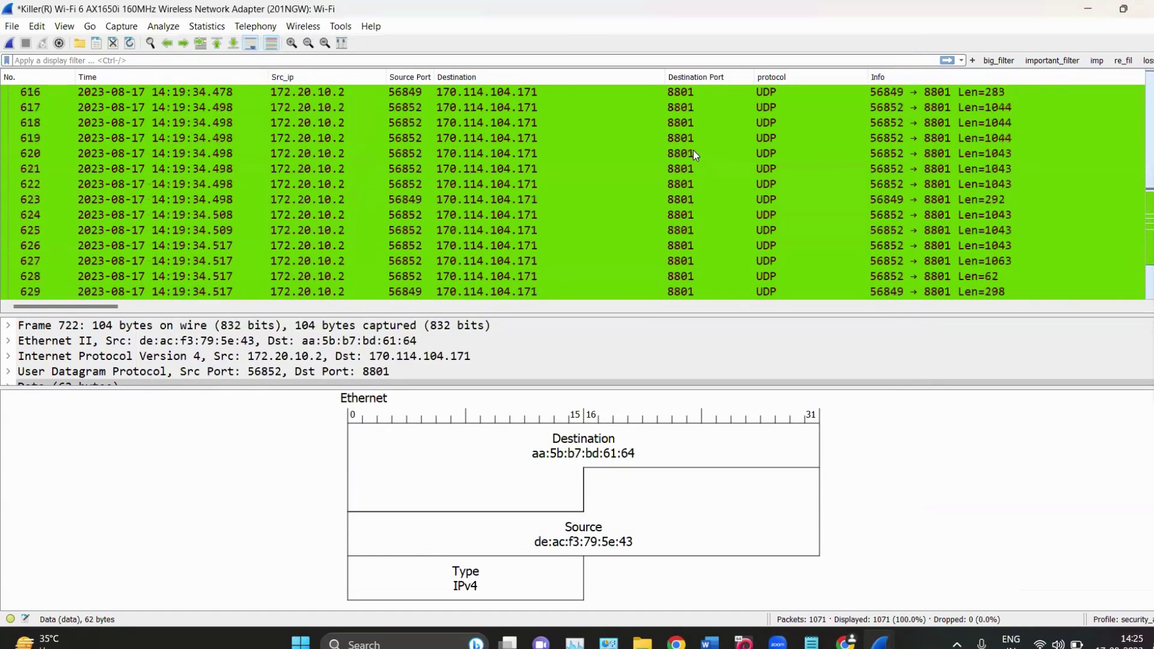
{"action": "scroll", "coordinate": [694, 138], "scroll_direction": "down", "scroll_amount": 4}
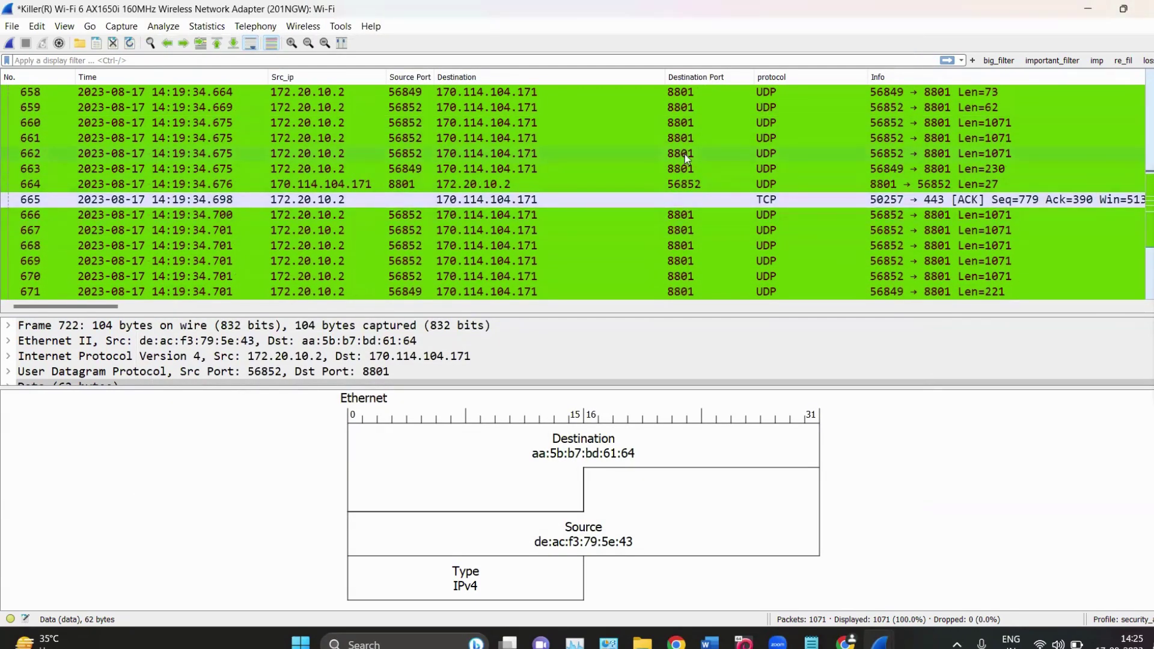
{"action": "scroll", "coordinate": [685, 156], "scroll_direction": "up", "scroll_amount": 20}
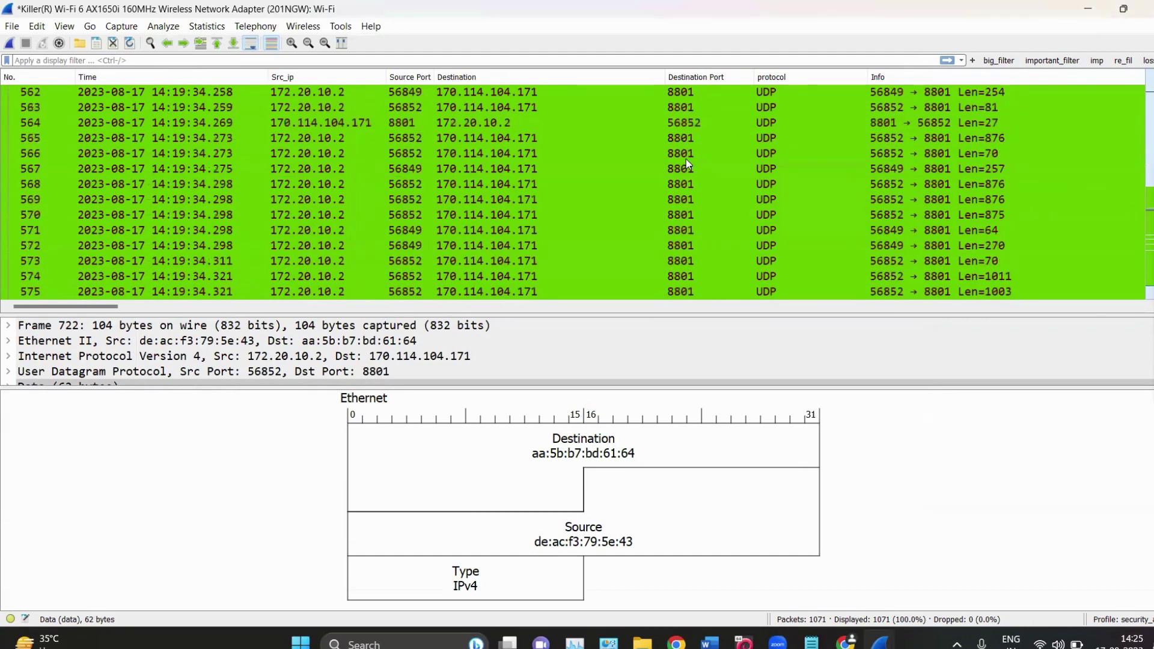
{"action": "scroll", "coordinate": [687, 159], "scroll_direction": "up", "scroll_amount": 20}
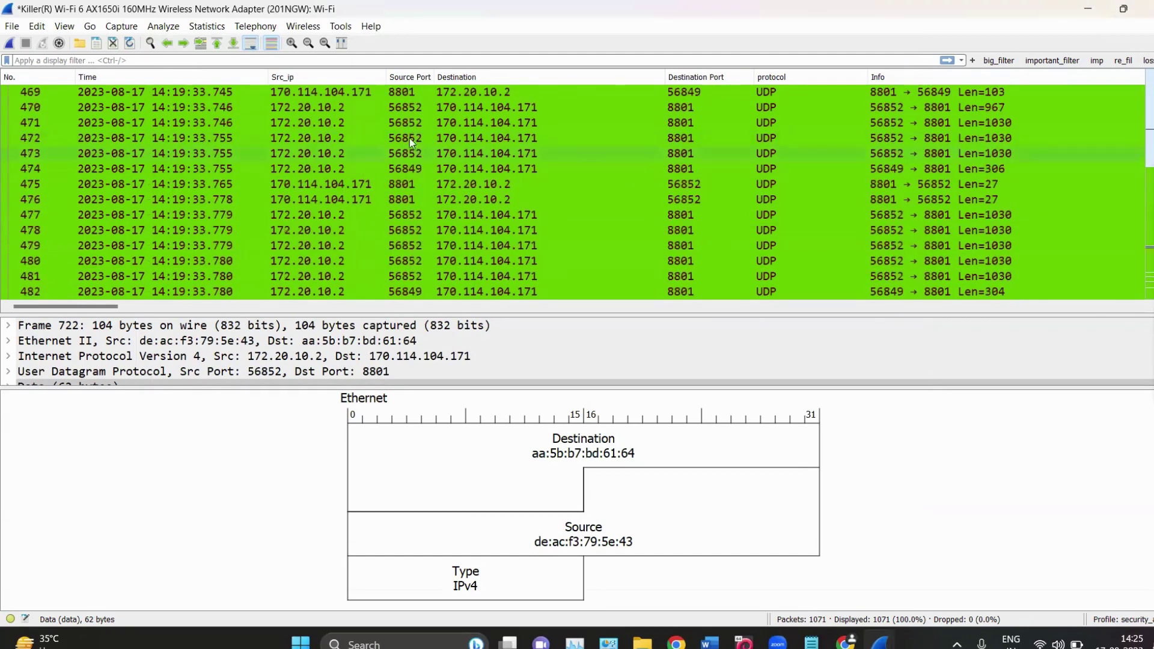
{"action": "scroll", "coordinate": [411, 156], "scroll_direction": "down", "scroll_amount": 20}
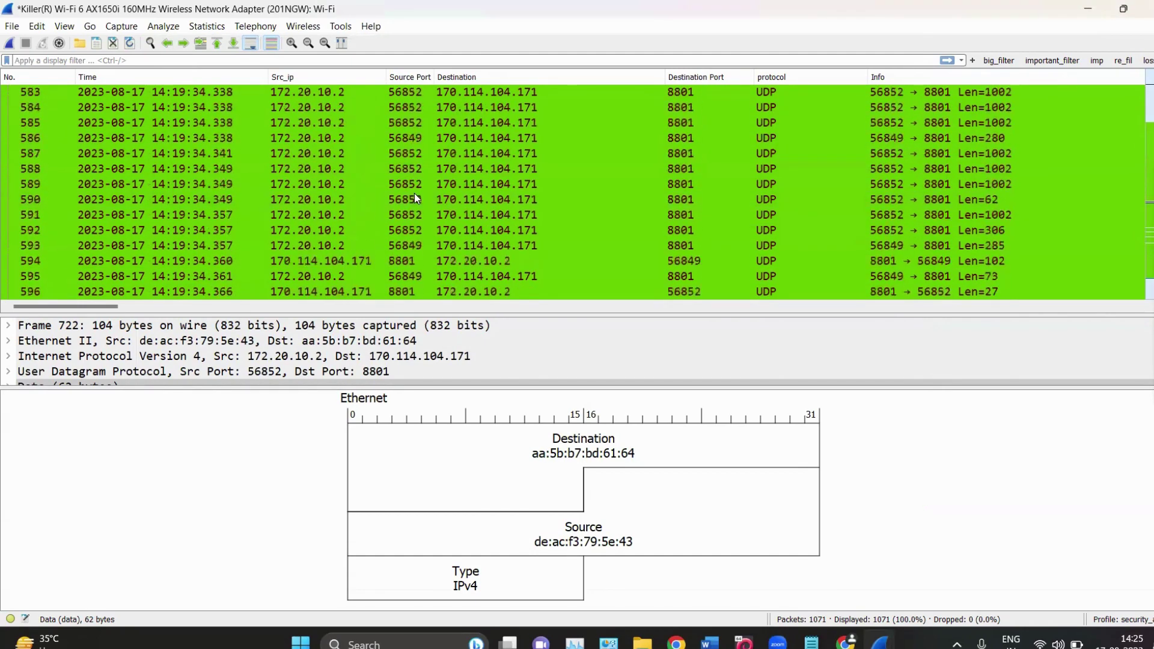
{"action": "scroll", "coordinate": [370, 197], "scroll_direction": "down", "scroll_amount": 16}
{"action": "scroll", "coordinate": [370, 197], "scroll_direction": "up", "scroll_amount": 12}
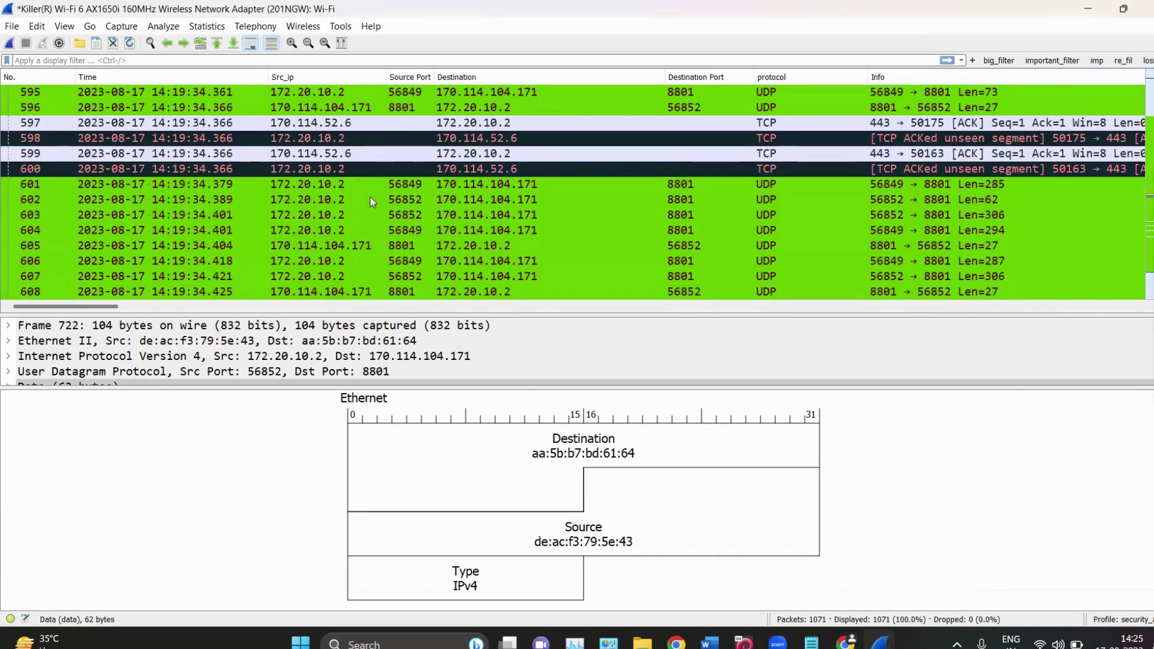
{"action": "scroll", "coordinate": [309, 221], "scroll_direction": "down", "scroll_amount": 7}
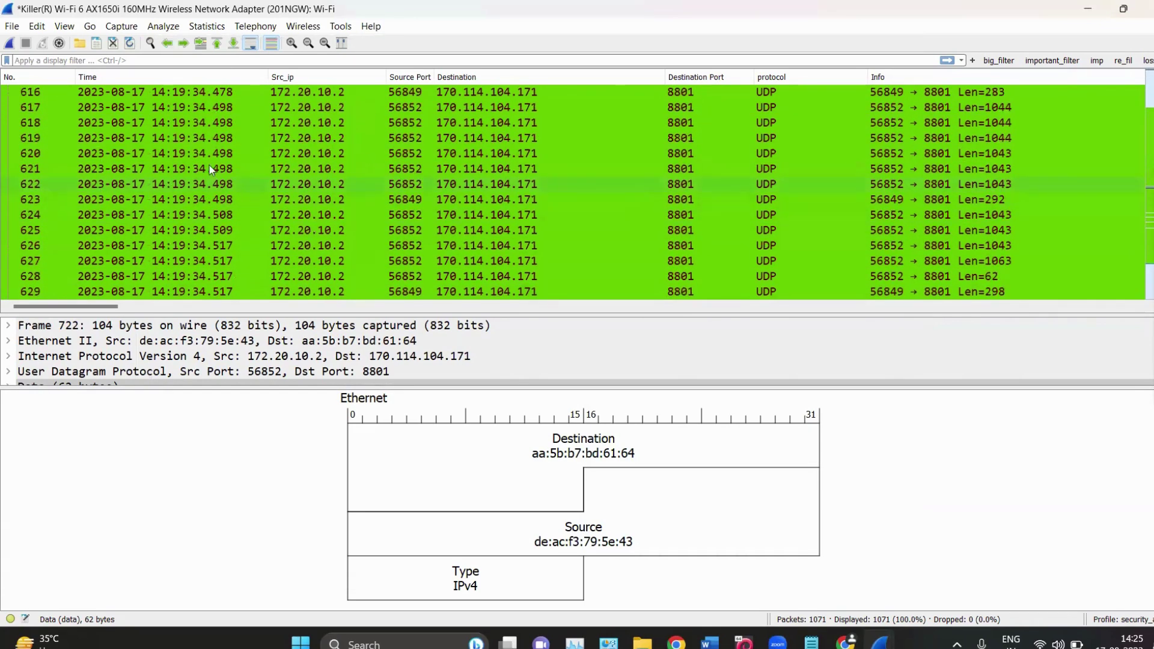
Reopen the coloring rules, examine the import and export file dialogs without choosing a file, and return to the packet list.
{"action": "left_click", "coordinate": [65, 27]}
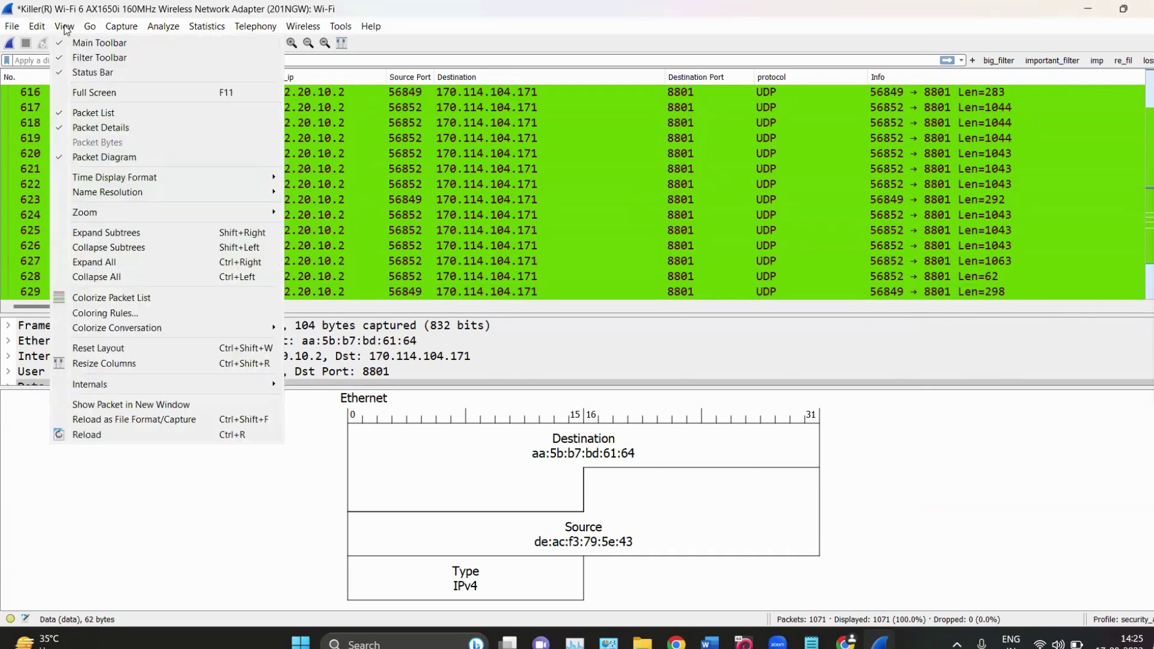
{"action": "left_click", "coordinate": [104, 313]}
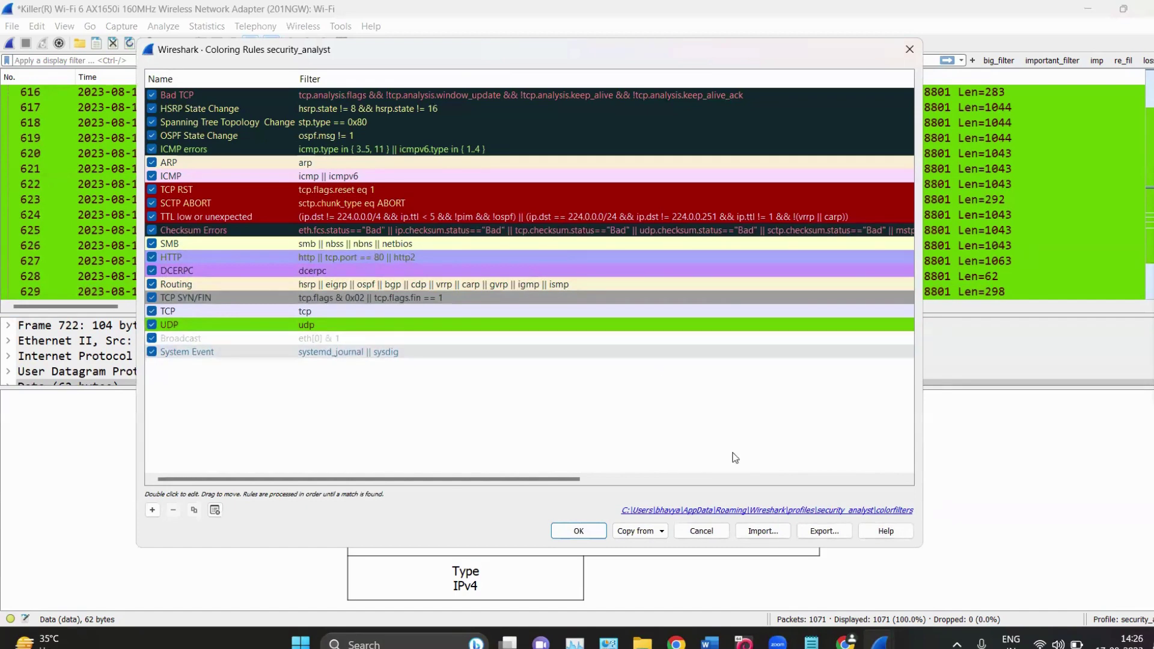
{"action": "left_click", "coordinate": [750, 534]}
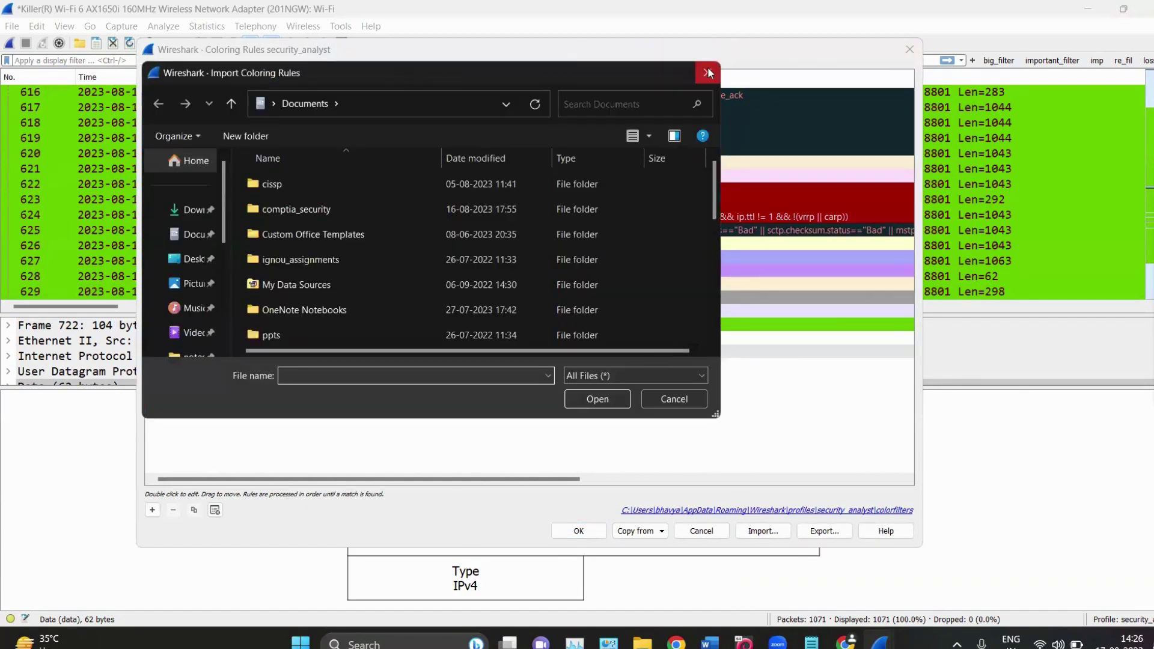
{"action": "left_click", "coordinate": [708, 66]}
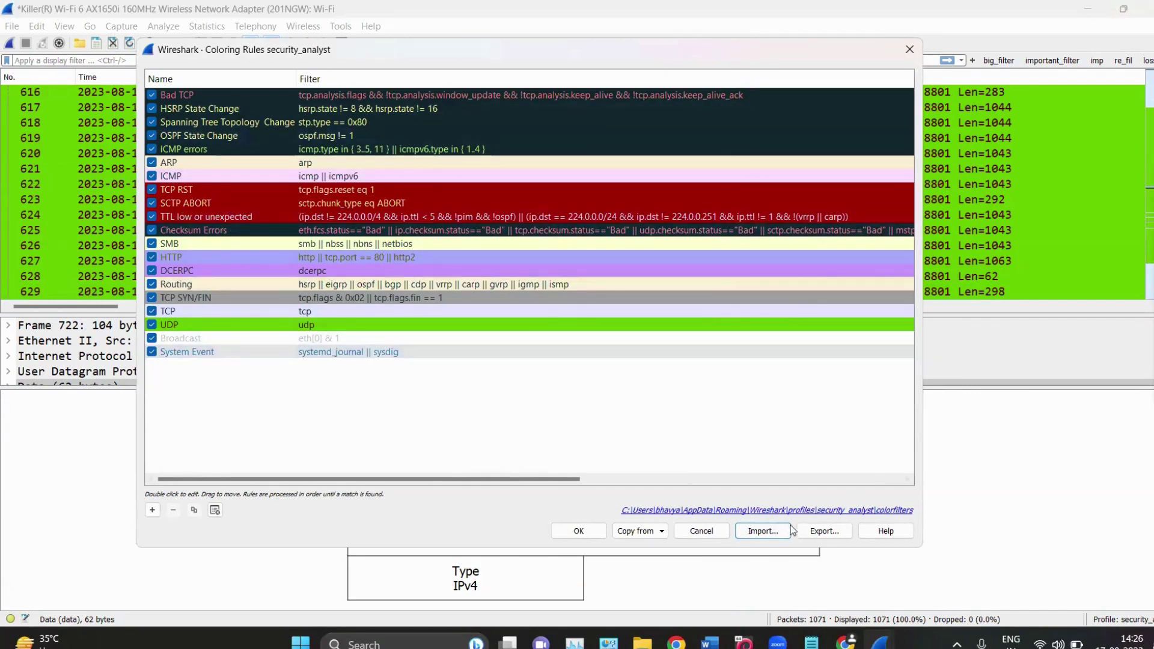
{"action": "left_click", "coordinate": [809, 531]}
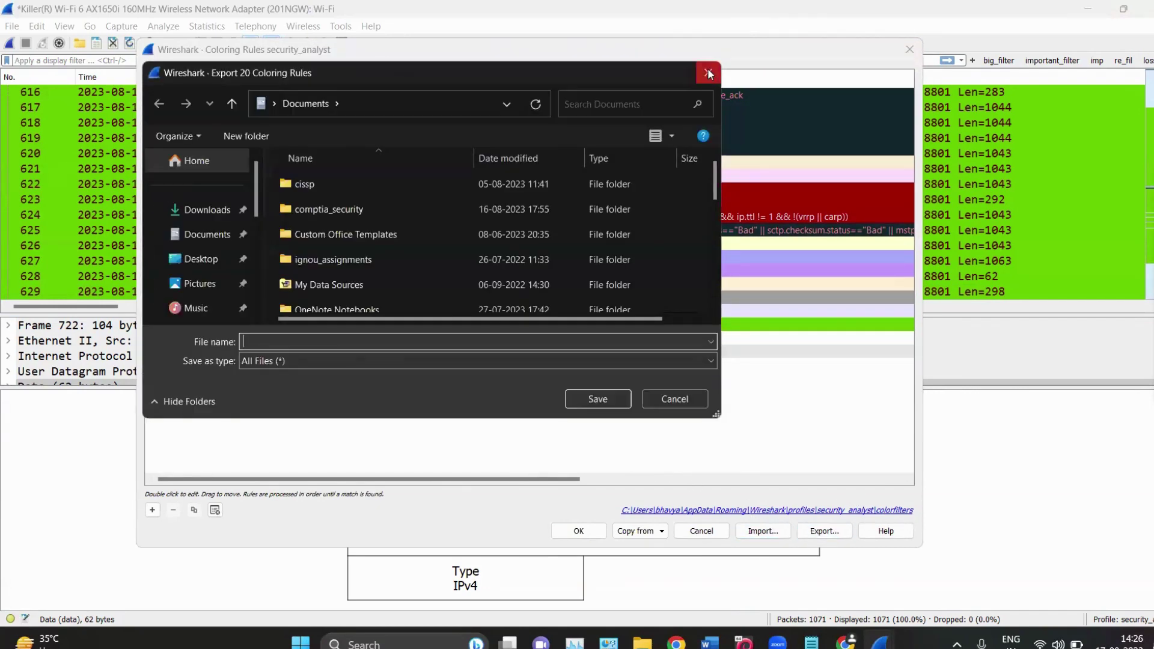
{"action": "left_click", "coordinate": [708, 68]}
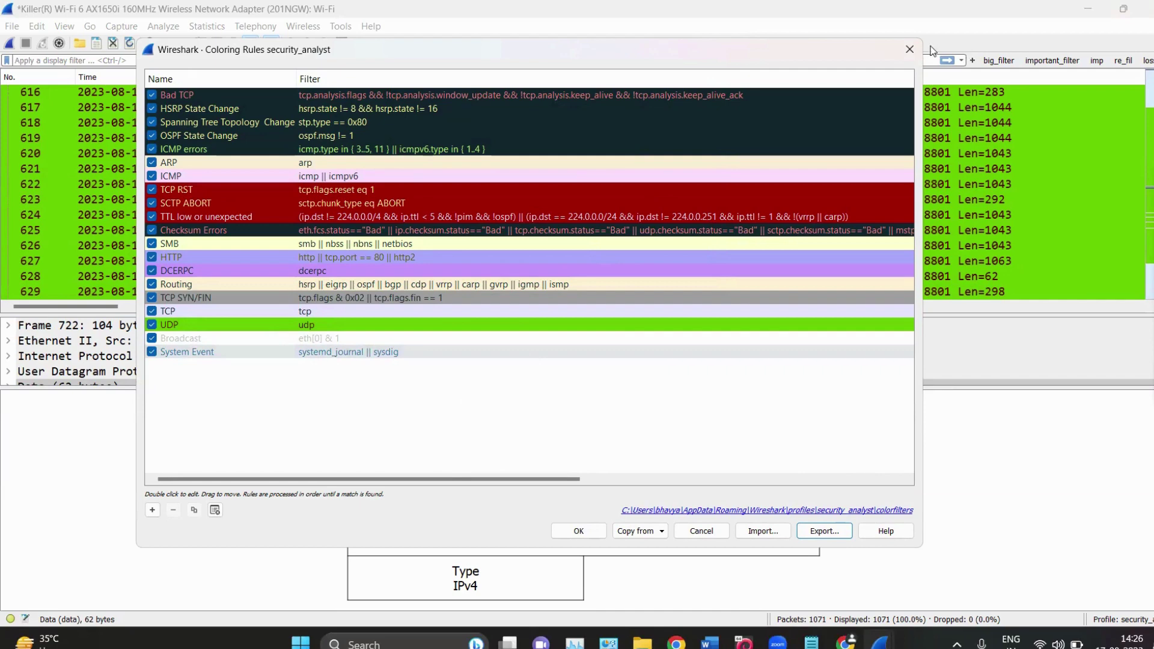
{"action": "left_click", "coordinate": [910, 49]}
{"action": "scroll", "coordinate": [193, 199], "scroll_direction": "up", "scroll_amount": 6}
{"action": "scroll", "coordinate": [192, 197], "scroll_direction": "down", "scroll_amount": 12}
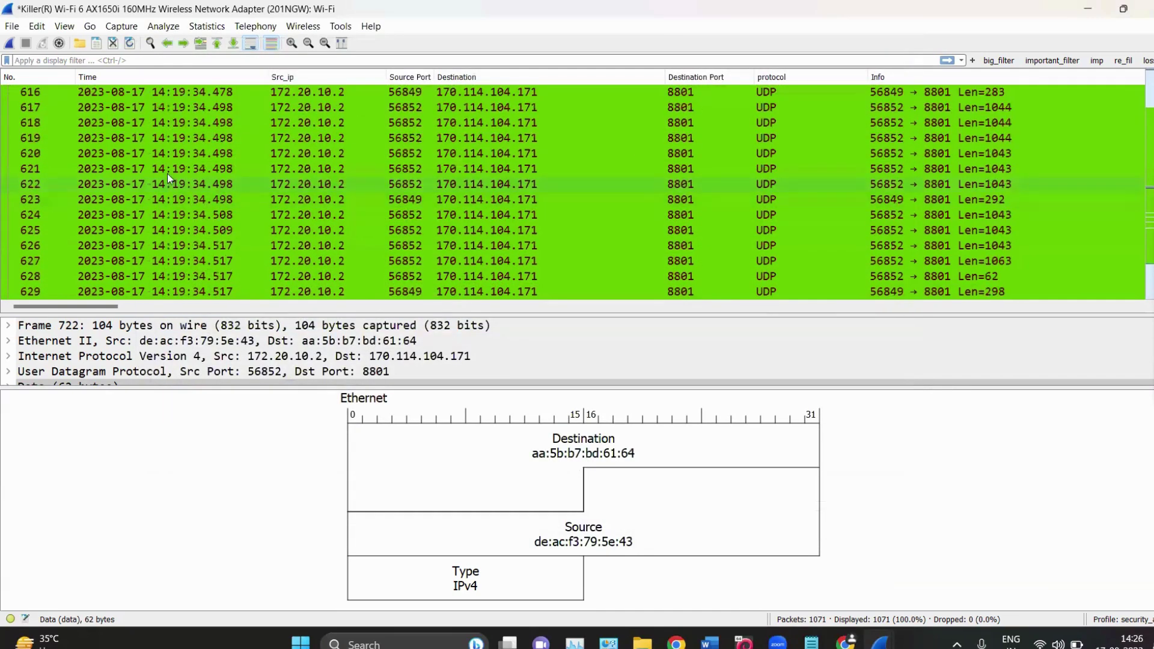
Resize the packet list columns to fit their contents and select packet 636.
{"action": "left_click", "coordinate": [57, 27]}
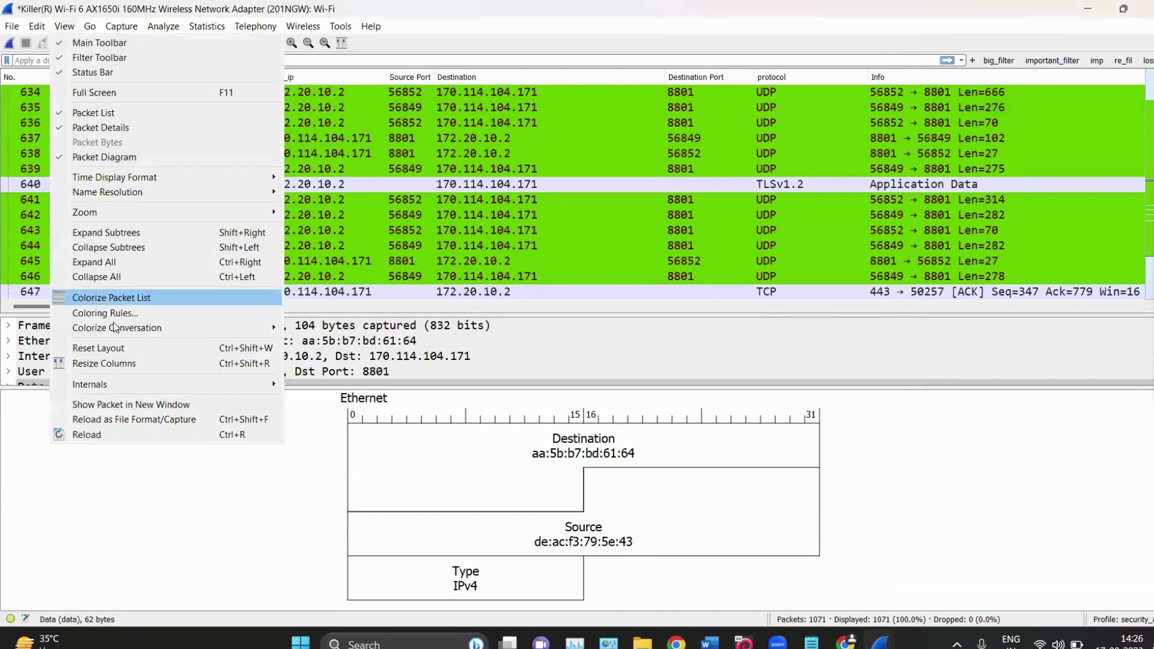
{"action": "left_click", "coordinate": [170, 363]}
{"action": "left_click", "coordinate": [340, 125]}
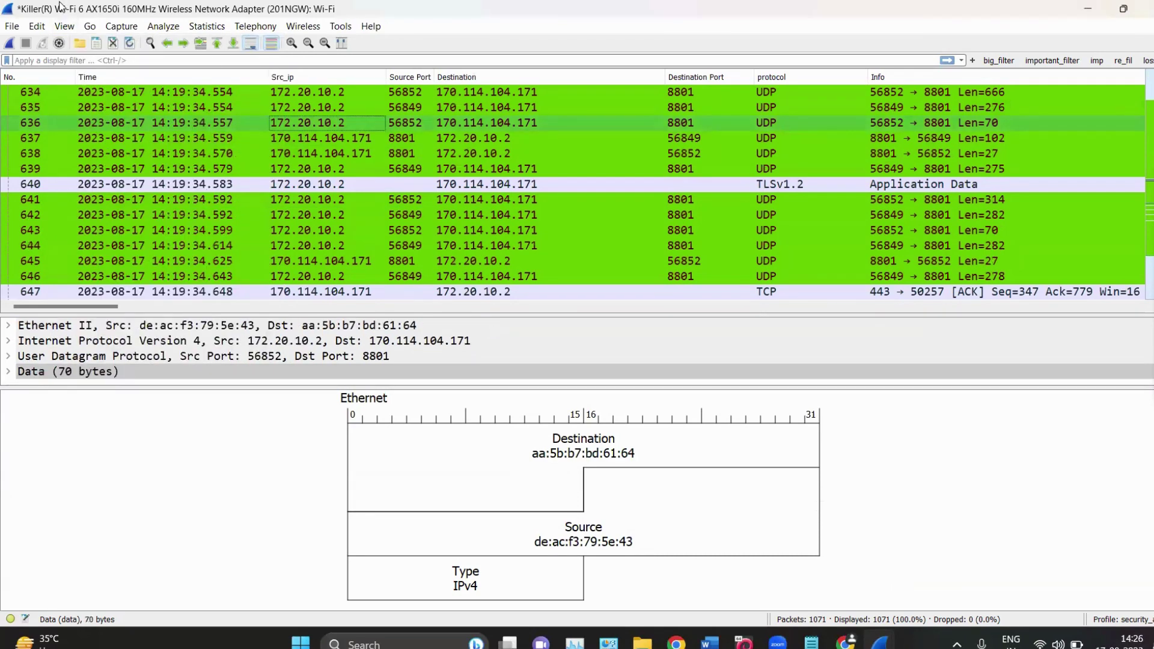
Review the packet navigation commands and move down and up through the packet list one packet at a time from packet 639.
{"action": "left_click", "coordinate": [89, 27]}
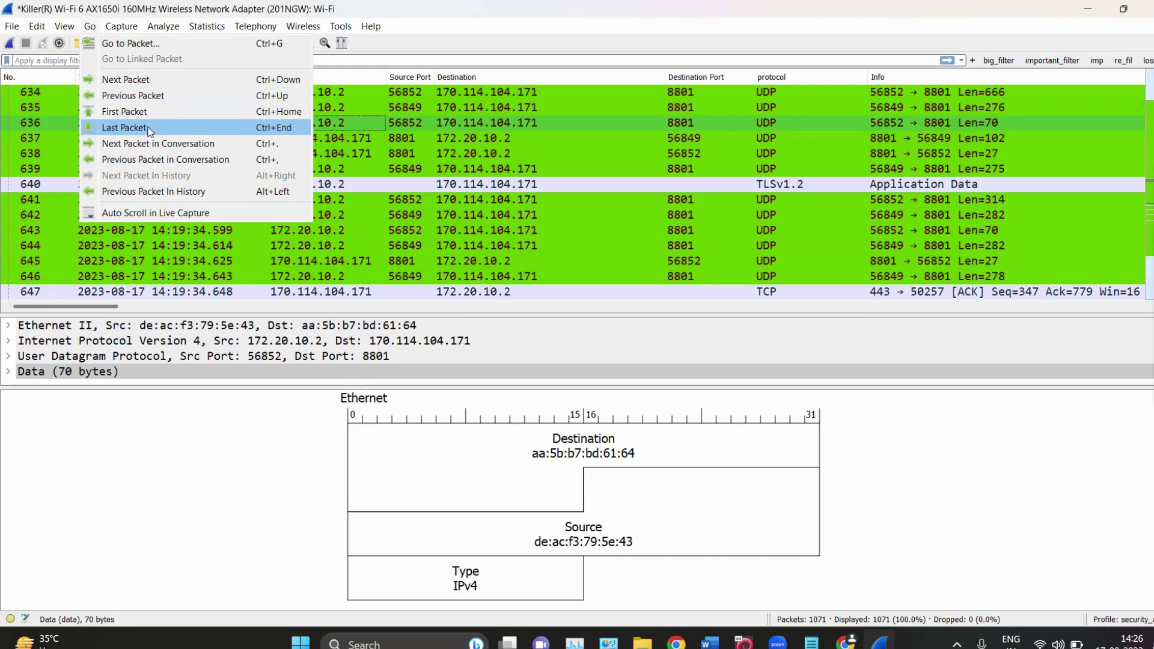
{"action": "left_click", "coordinate": [526, 163]}
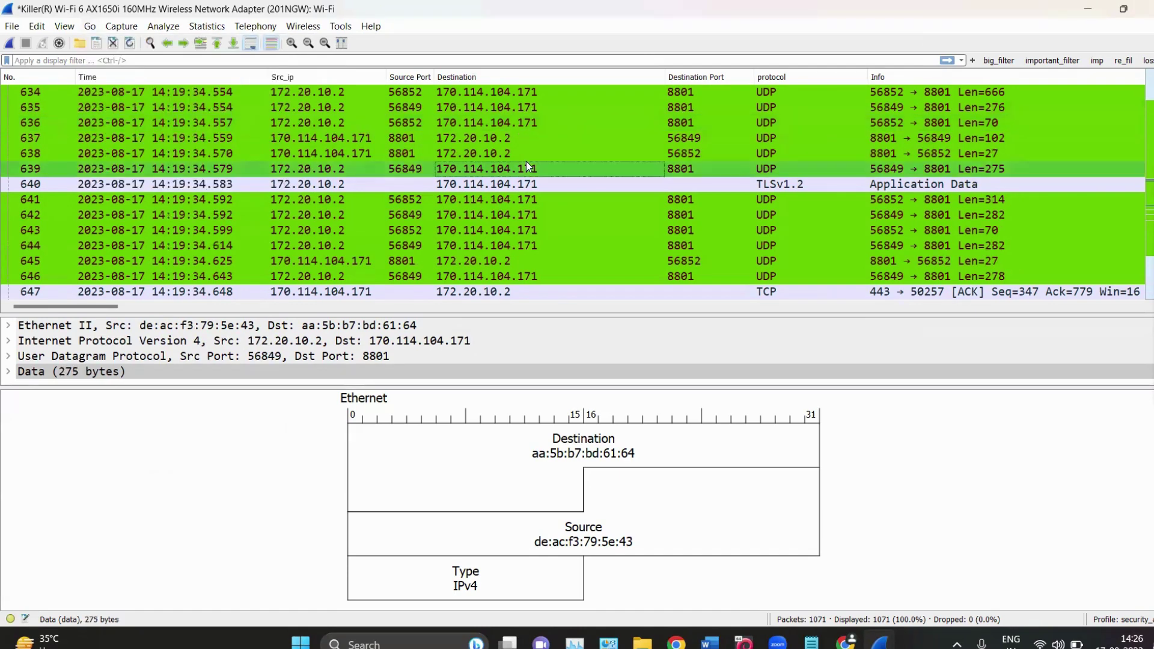
{"action": "key", "text": "Up"}
{"action": "key", "text": "Up"}
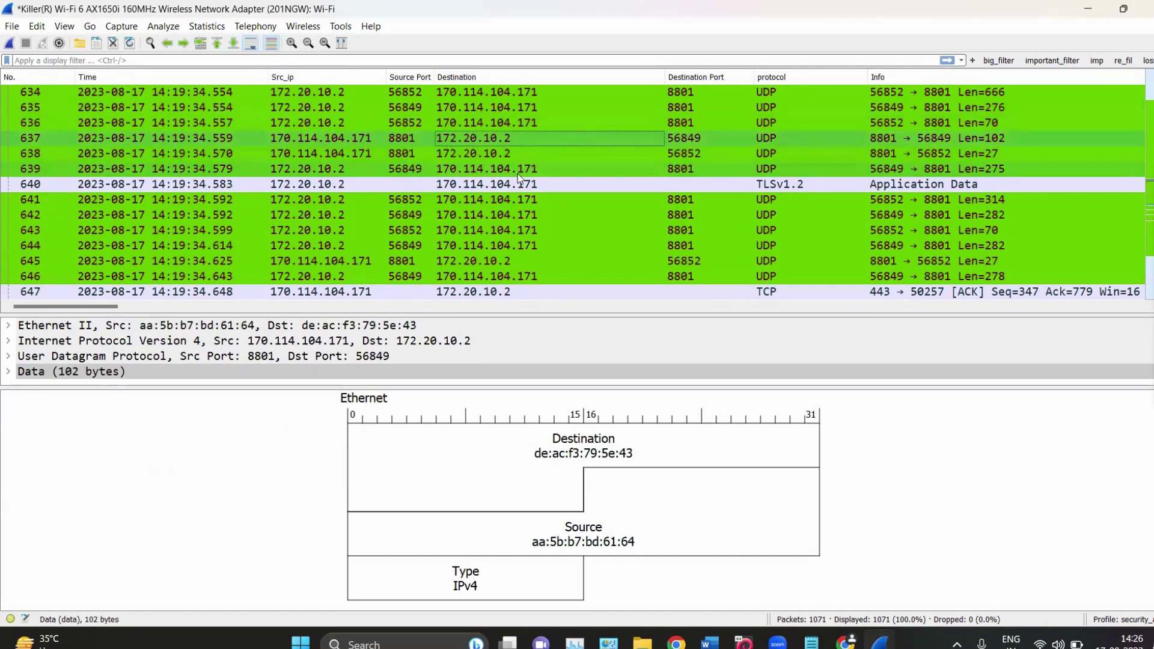
{"action": "key", "text": "Down"}
{"action": "key", "text": "Down"}
{"action": "key", "text": "Down"}
{"action": "key", "text": "Down"}
{"action": "key", "text": "Down"}
{"action": "key", "text": "Down"}
{"action": "key", "text": "Down"}
{"action": "key", "text": "Down"}
{"action": "key", "text": "Down"}
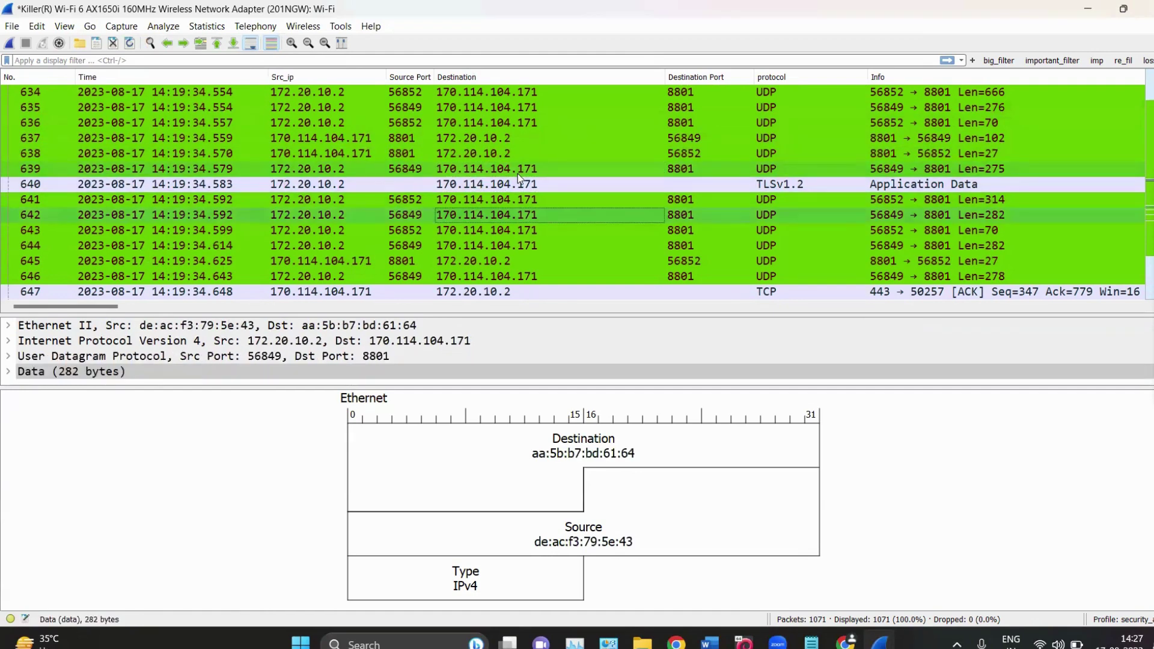
{"action": "key", "text": "Down"}
{"action": "key", "text": "Down"}
{"action": "key", "text": "Down"}
{"action": "key", "text": "Down"}
{"action": "key", "text": "Down"}
{"action": "key", "text": "Down"}
{"action": "key", "text": "Down"}
{"action": "key", "text": "Down"}
{"action": "key", "text": "Down"}
{"action": "key", "text": "Down"}
{"action": "key", "text": "Down"}
{"action": "key", "text": "Down"}
{"action": "key", "text": "Down"}
{"action": "key", "text": "Down"}
{"action": "key", "text": "Down"}
{"action": "key", "text": "Down"}
{"action": "key", "text": "Down"}
{"action": "key", "text": "Down"}
{"action": "key", "text": "Down"}
{"action": "key", "text": "Down"}
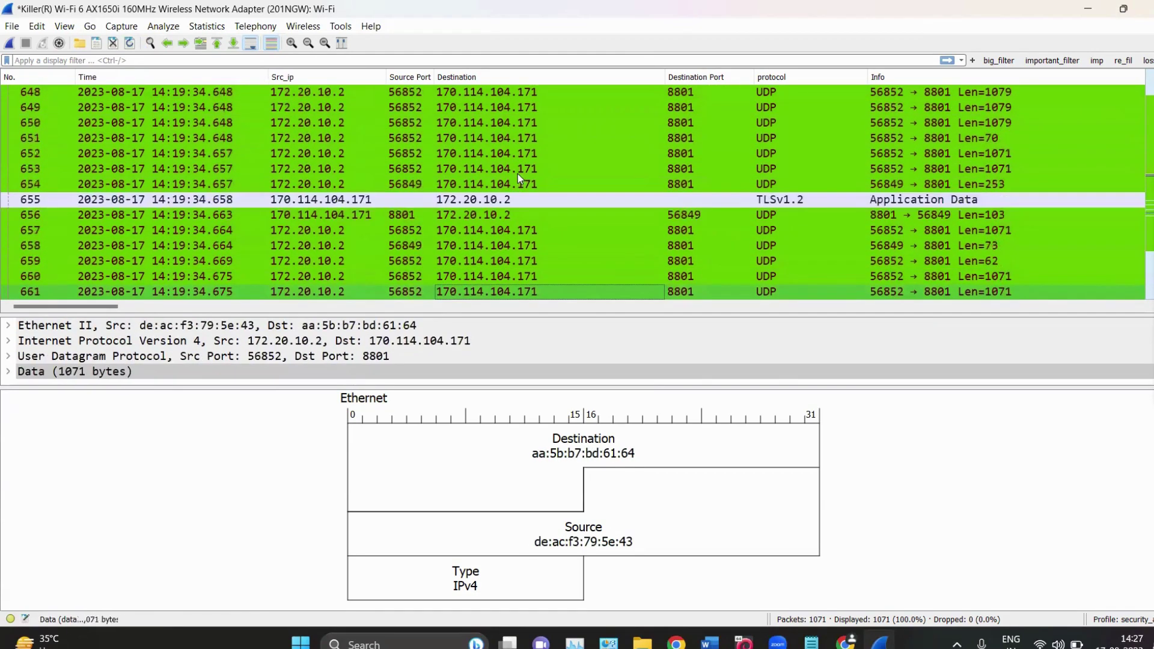
{"action": "key", "text": "Down"}
{"action": "key", "text": "Down"}
{"action": "key", "text": "Down"}
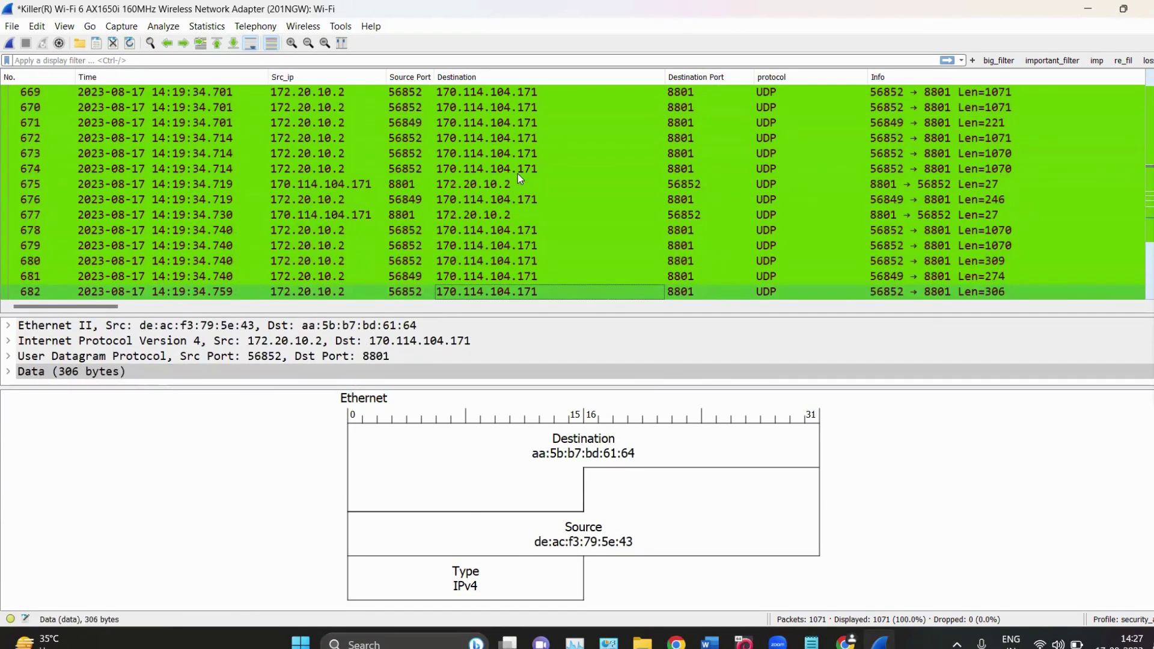
{"action": "key", "text": "Up"}
{"action": "key", "text": "Up"}
{"action": "key", "text": "Up"}
{"action": "key", "text": "Up"}
{"action": "key", "text": "Up"}
{"action": "key", "text": "Up"}
{"action": "key", "text": "Up"}
{"action": "key", "text": "Up"}
{"action": "key", "text": "Up"}
{"action": "key", "text": "Up"}
{"action": "key", "text": "Up"}
{"action": "key", "text": "Up"}
{"action": "key", "text": "Up"}
{"action": "key", "text": "Up"}
{"action": "key", "text": "Up"}
{"action": "key", "text": "Up"}
{"action": "key", "text": "Up"}
{"action": "key", "text": "Up"}
{"action": "key", "text": "Up"}
{"action": "key", "text": "Up"}
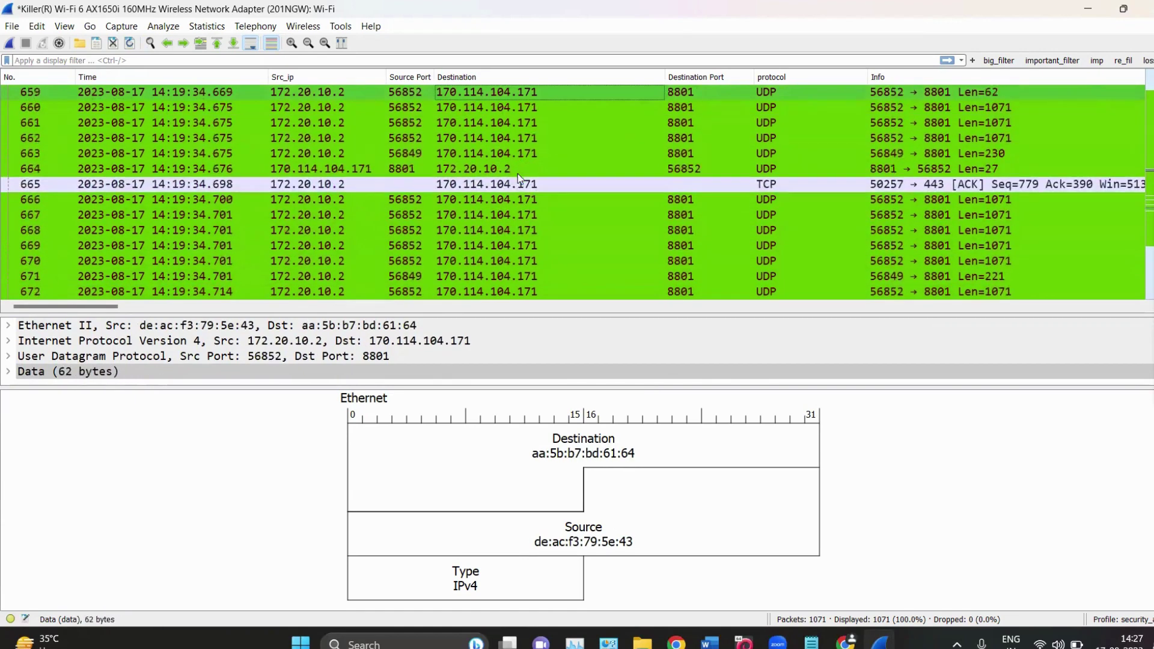
{"action": "key", "text": "Up"}
{"action": "key", "text": "Up"}
{"action": "key", "text": "Up"}
{"action": "key", "text": "Up"}
{"action": "key", "text": "Up"}
{"action": "key", "text": "Up"}
{"action": "key", "text": "Up"}
{"action": "key", "text": "Up"}
{"action": "key", "text": "Up"}
{"action": "key", "text": "Up"}
{"action": "key", "text": "Up"}
{"action": "key", "text": "Up"}
{"action": "scroll", "coordinate": [507, 212], "scroll_direction": "down", "scroll_amount": 9}
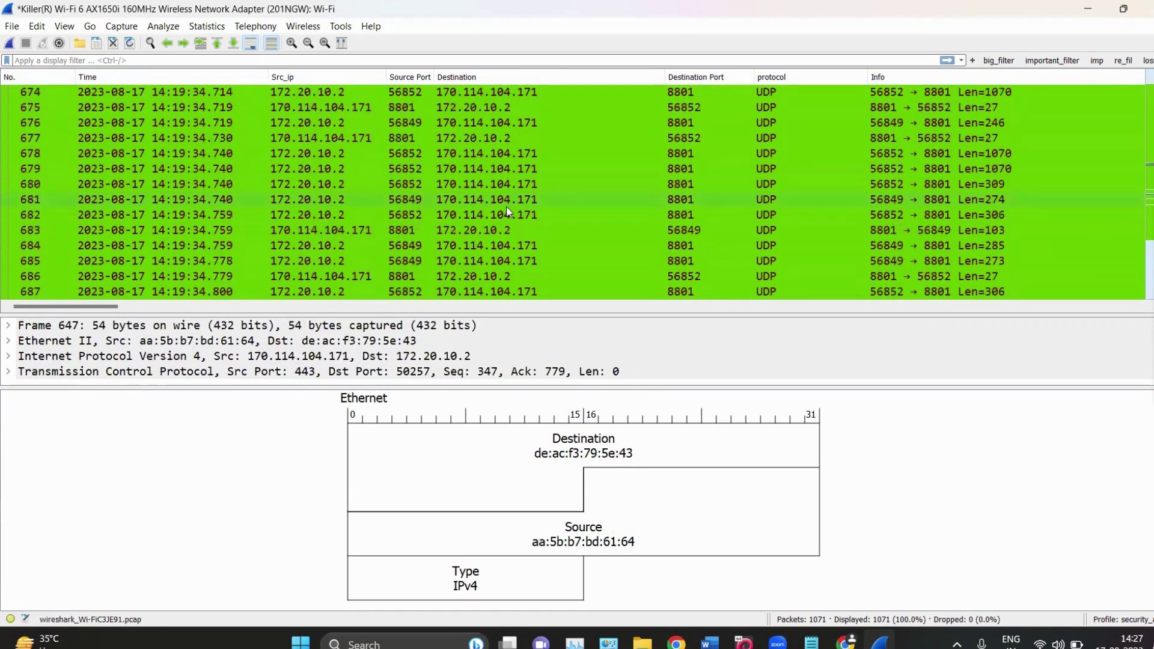
{"action": "scroll", "coordinate": [507, 212], "scroll_direction": "up", "scroll_amount": 11}
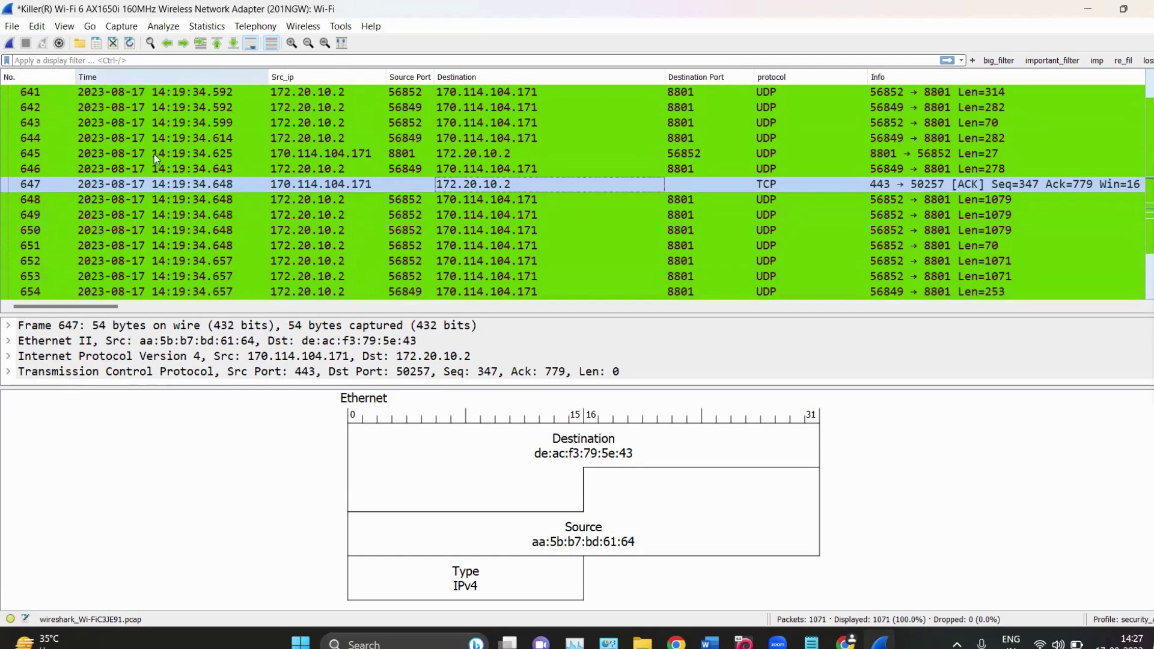
{"action": "scroll", "coordinate": [154, 158], "scroll_direction": "up", "scroll_amount": 20}
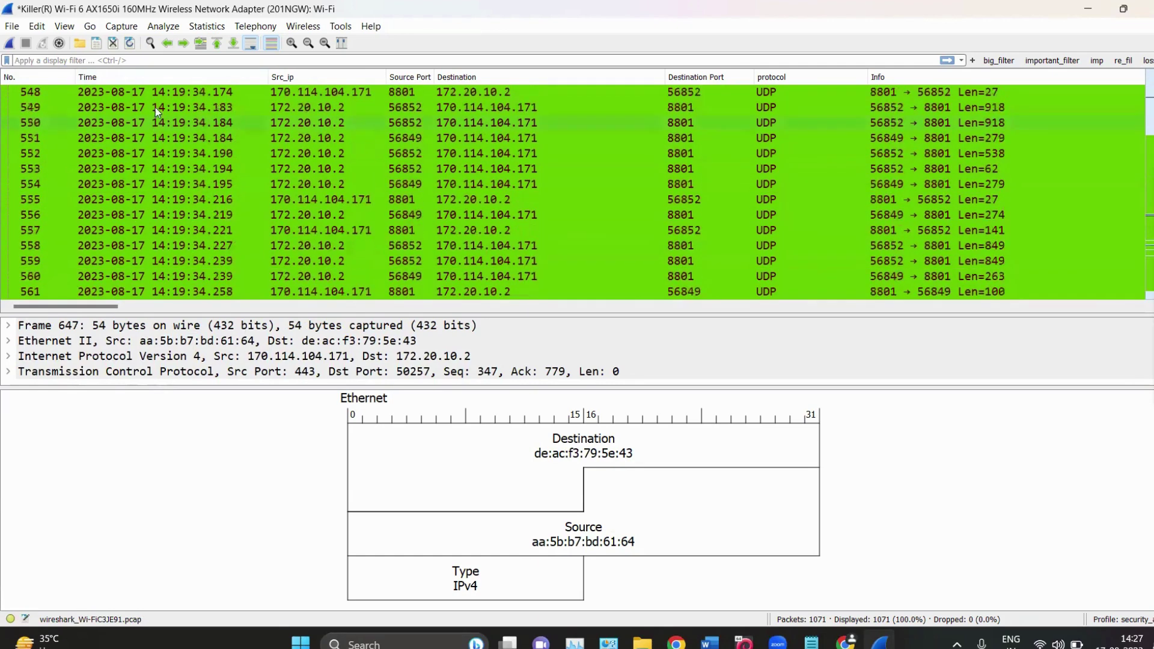
{"action": "scroll", "coordinate": [155, 107], "scroll_direction": "down", "scroll_amount": 6}
Switch to the Notepad notes and add the lines "Capture filters" and "Display filters" above the line about Wireshark's languages.
{"action": "left_click", "coordinate": [124, 27]}
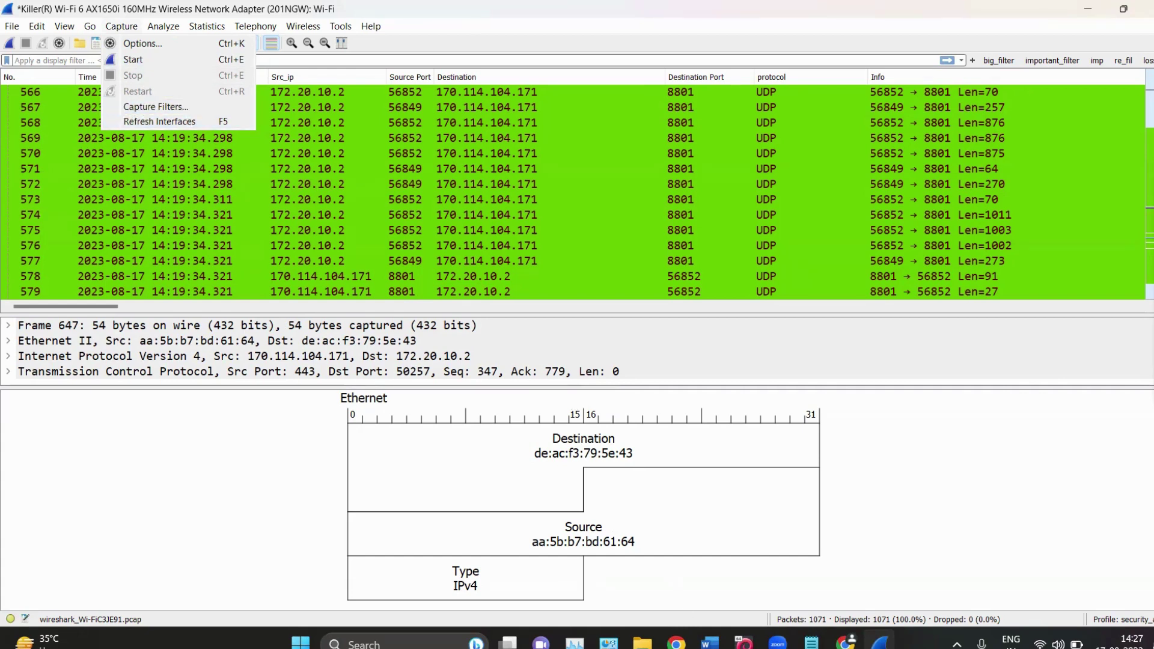
{"action": "mouse_move", "coordinate": [710, 642]}
{"action": "left_click", "coordinate": [811, 642]}
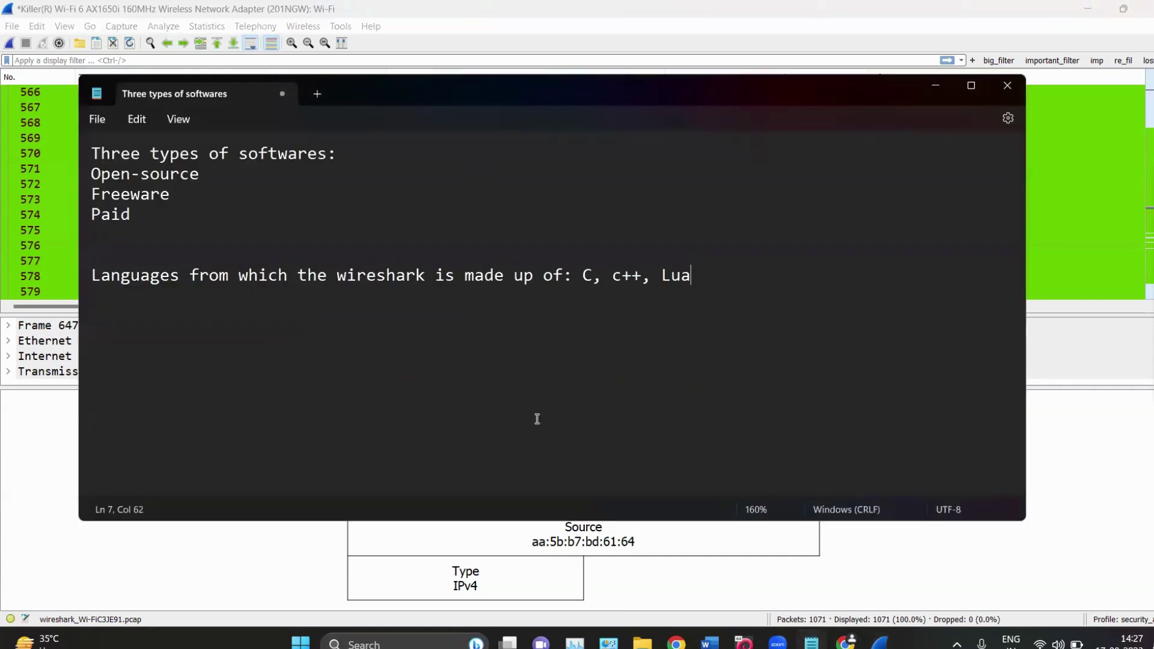
{"action": "key", "text": "Home"}
{"action": "key", "text": "Return"}
{"action": "key", "text": "Return"}
{"action": "key", "text": "Return"}
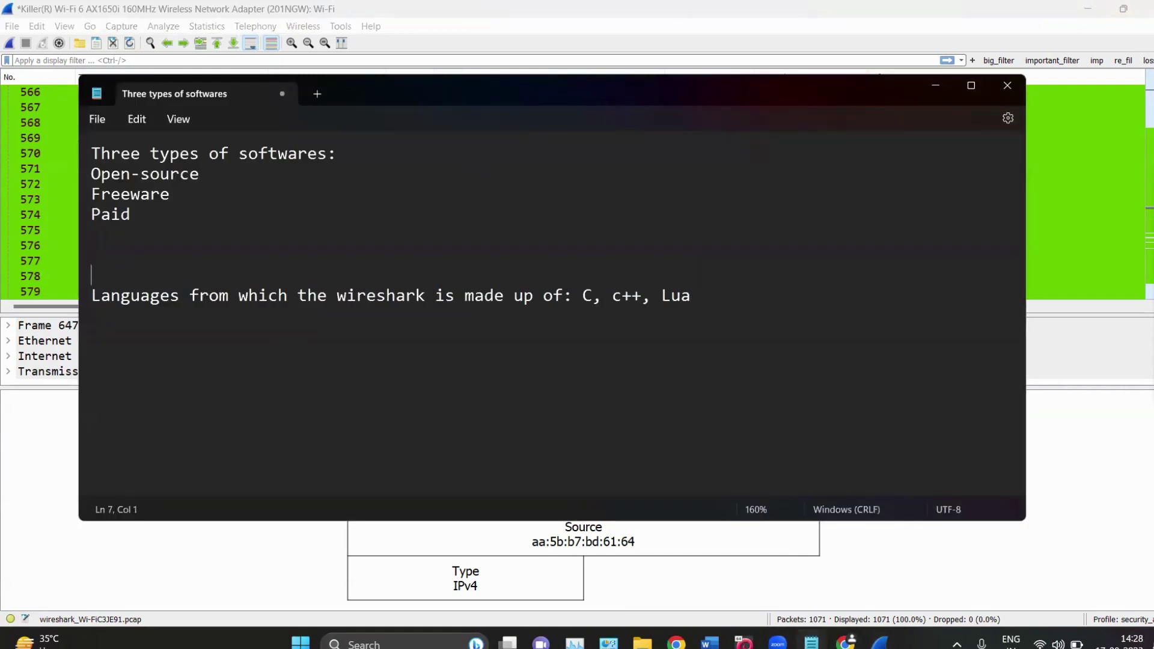
{"action": "key", "text": "Up"}
{"action": "key", "text": "Up"}
{"action": "key", "text": "Up"}
{"action": "type", "text": "c"}
{"action": "key", "text": "BackSpace"}
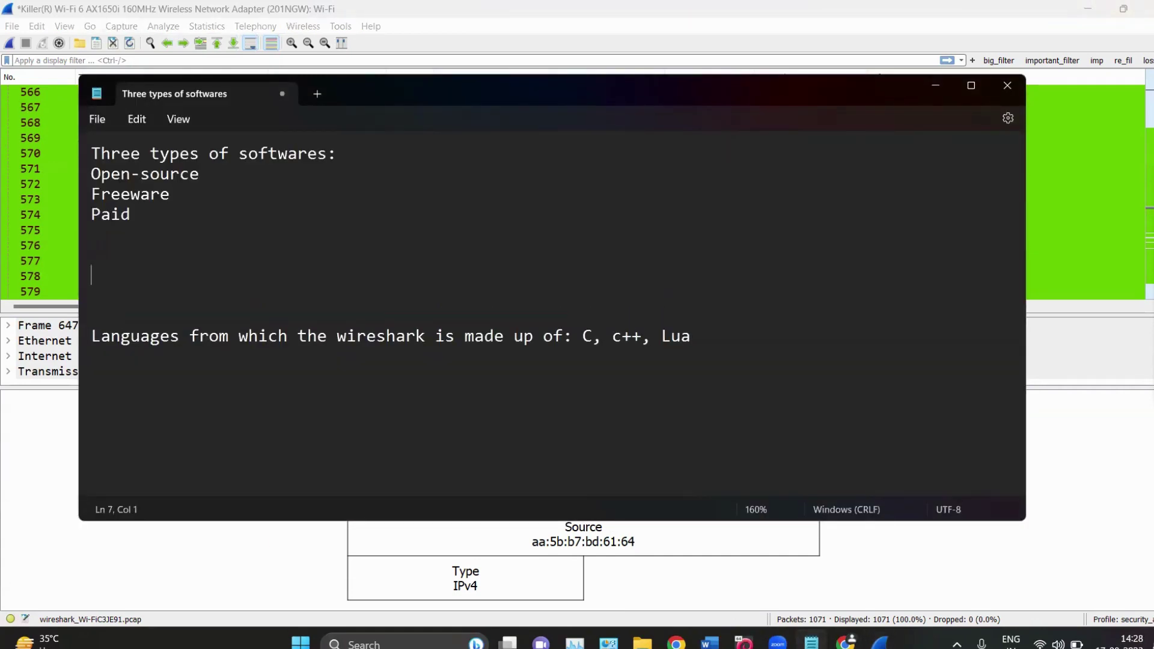
{"action": "type", "text": "Capture filters"}
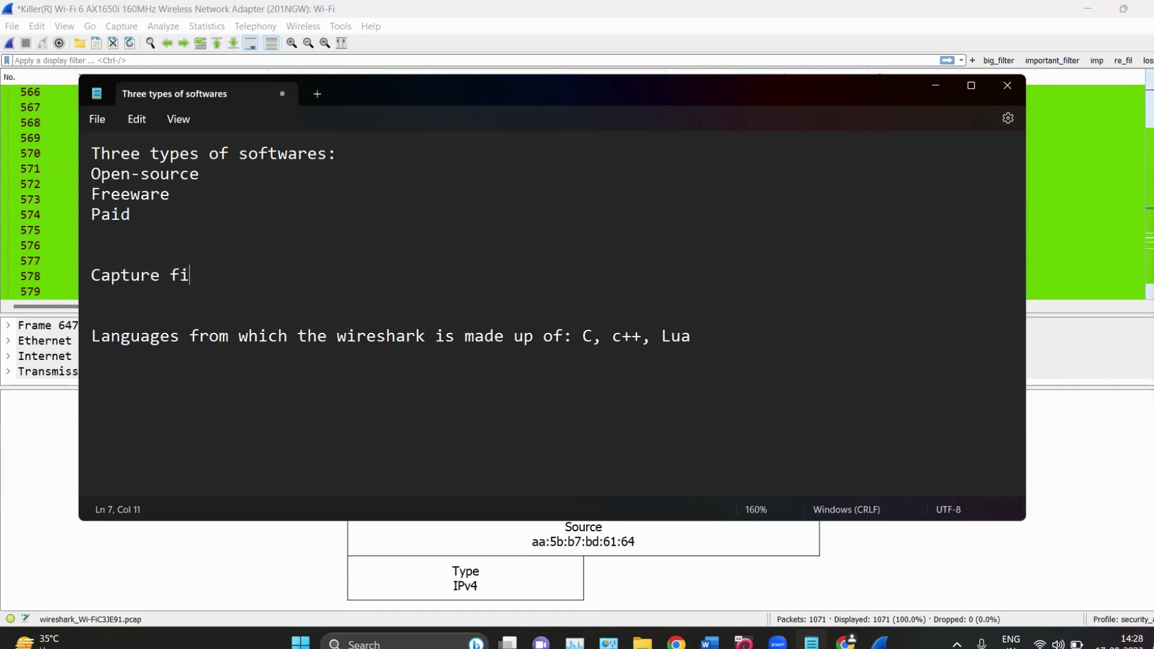
{"action": "key", "text": "Return"}
{"action": "type", "text": "Di"}
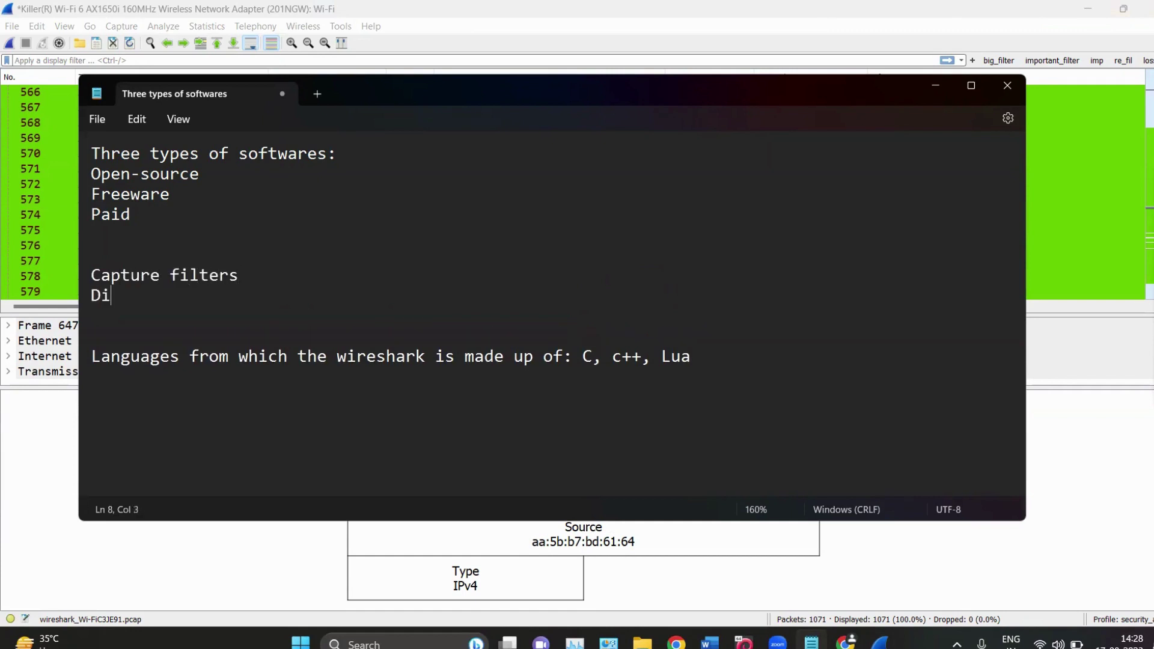
{"action": "type", "text": "splay filters"}
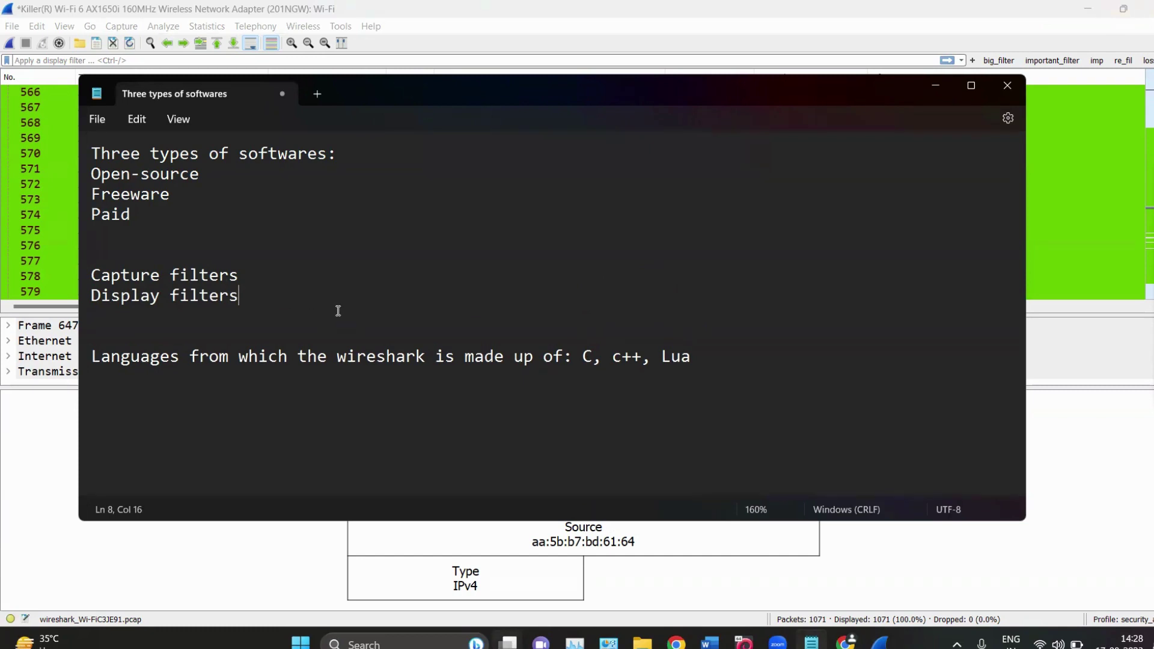
List the protocols tcp, http, https, arp and udp on separate lines below the Display filters line.
{"action": "key", "text": "Return"}
{"action": "key", "text": "Return"}
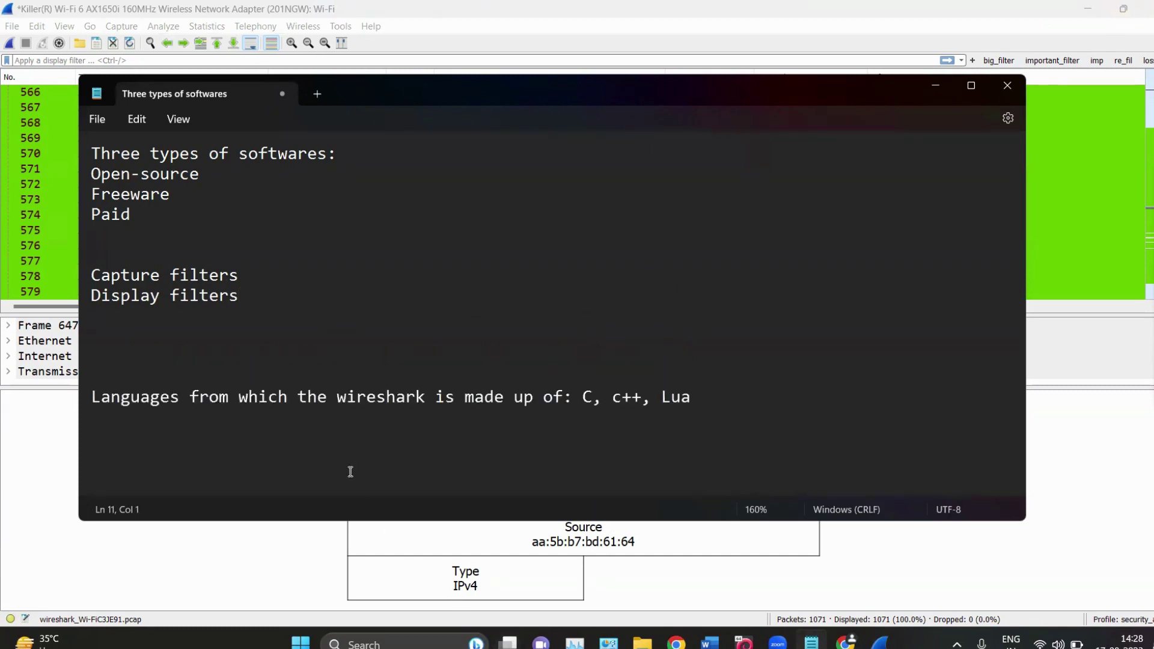
{"action": "left_click", "coordinate": [280, 361]}
{"action": "type", "text": "tcp"}
{"action": "key", "text": "Return"}
{"action": "type", "text": "http"}
{"action": "key", "text": "Return"}
{"action": "type", "text": "https"}
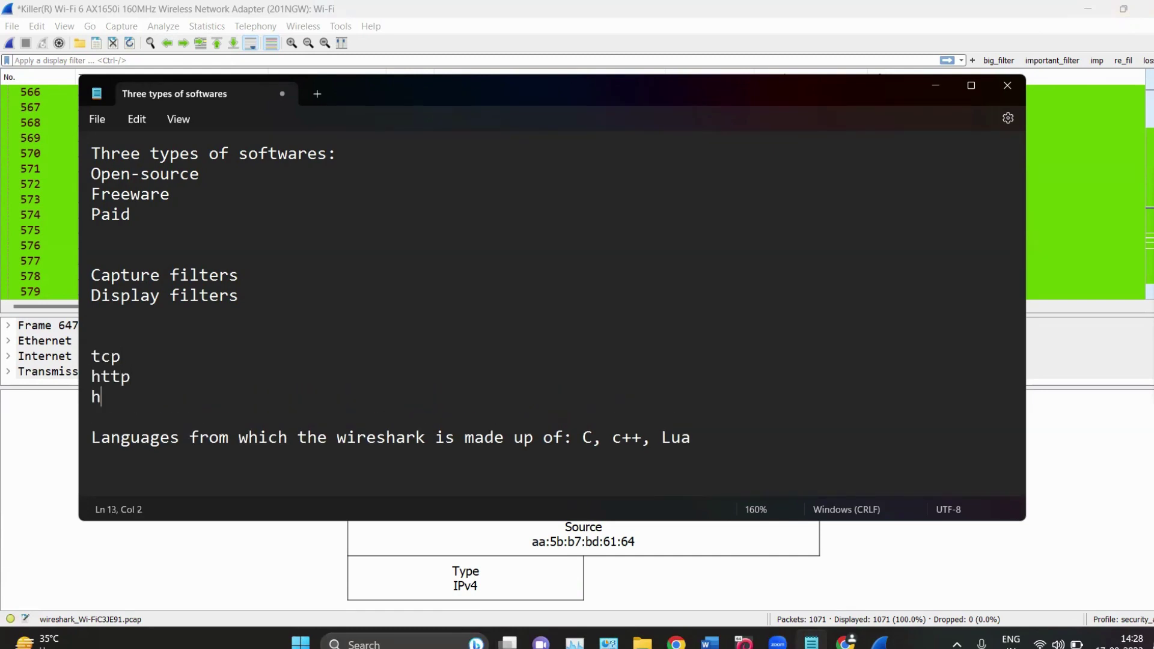
{"action": "key", "text": "Return"}
{"action": "type", "text": "arp"}
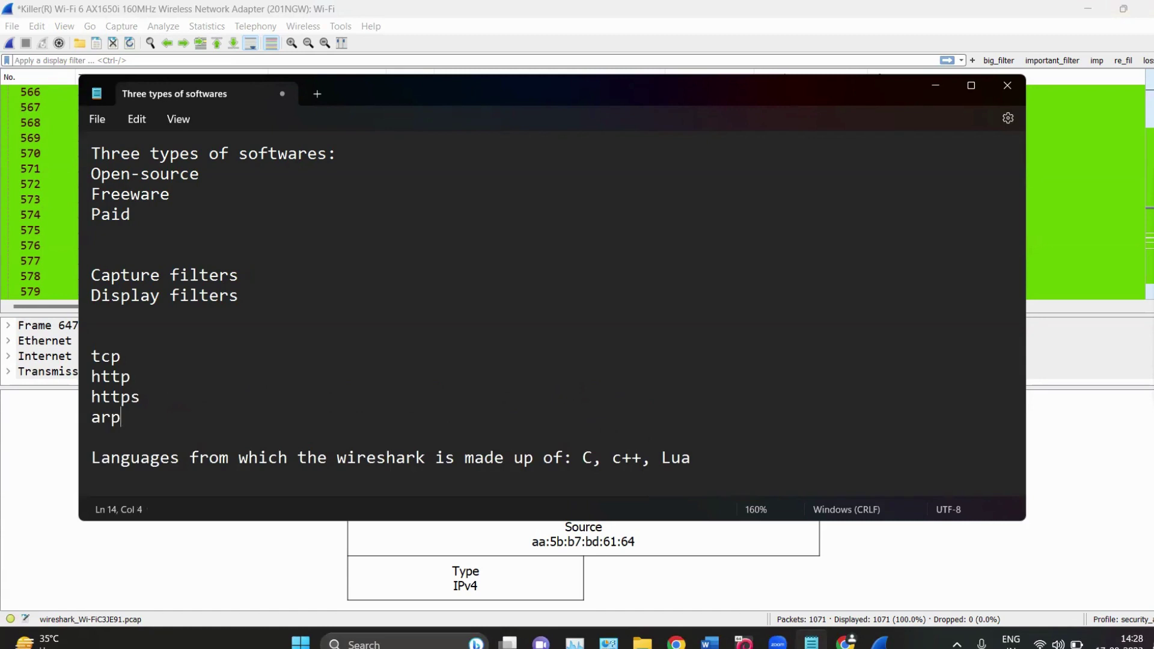
{"action": "key", "text": "Return"}
{"action": "type", "text": "udp"}
{"action": "key", "text": "Return"}
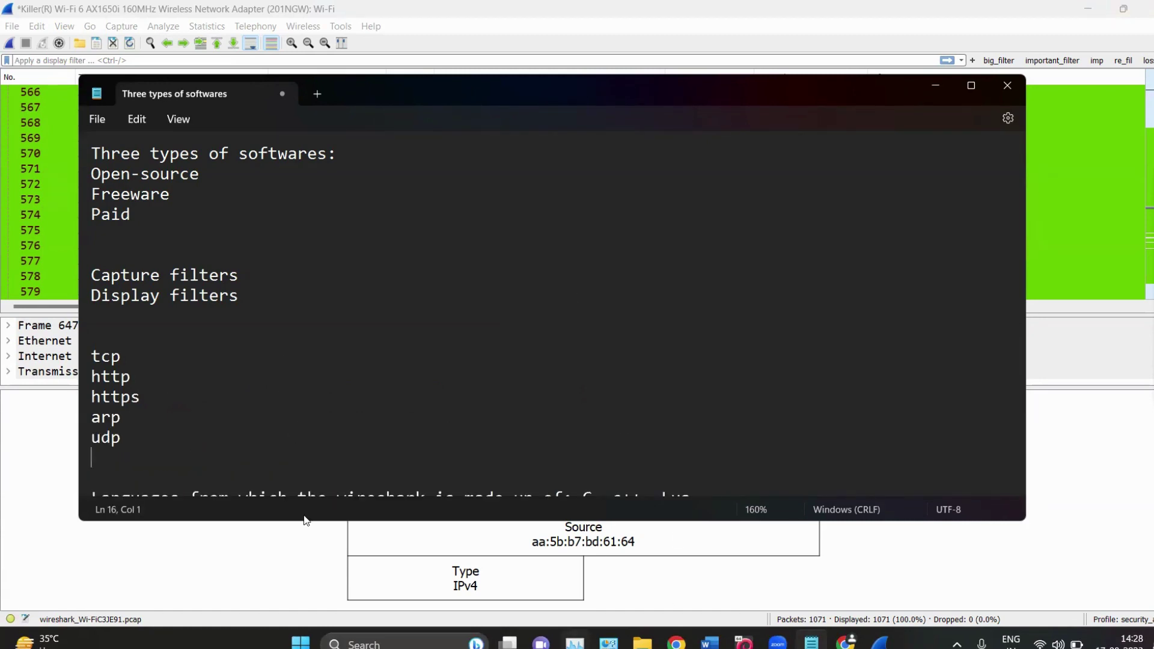
Add the line "100 hund." between the Display filters line and the protocol list.
{"action": "left_click", "coordinate": [208, 316]}
{"action": "key", "text": "Return"}
{"action": "type", "text": "1"}
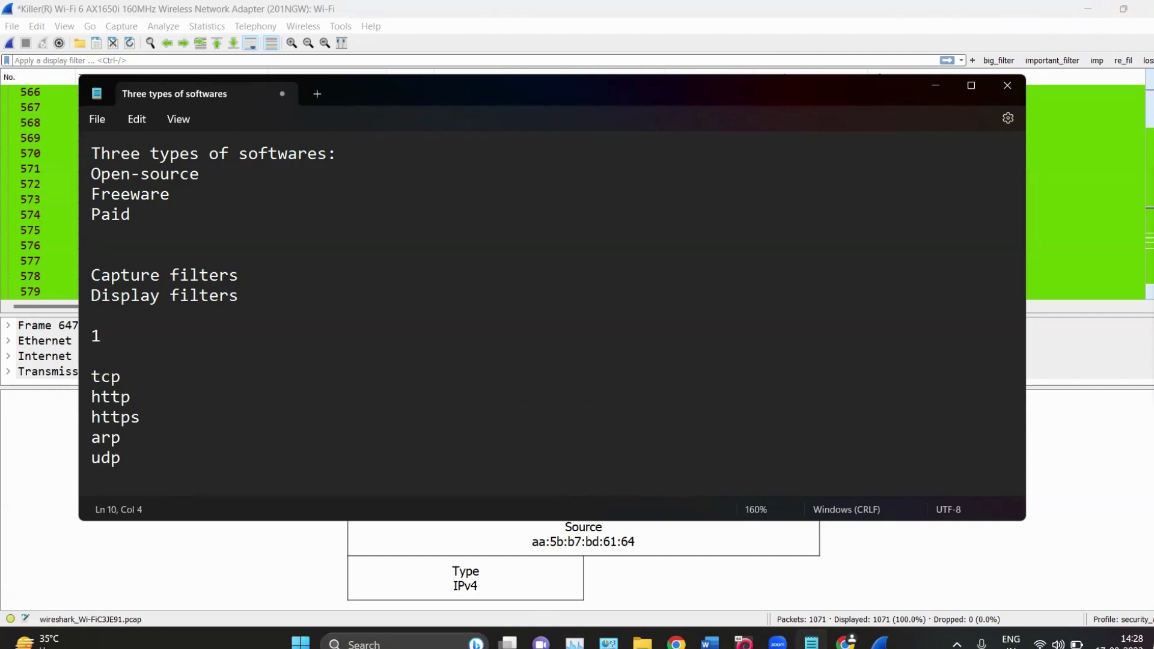
{"action": "key", "text": "BackSpace"}
{"action": "type", "text": "00 hundread"}
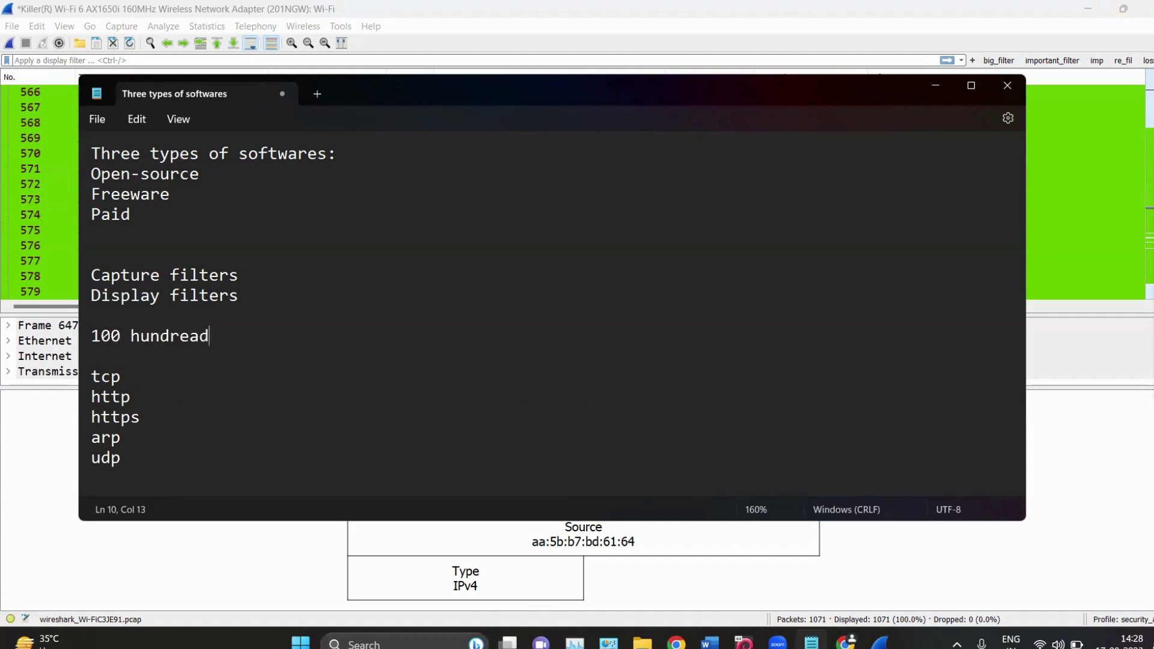
{"action": "key", "text": "BackSpace"}
{"action": "key", "text": "BackSpace"}
{"action": "key", "text": "BackSpace"}
{"action": "key", "text": "BackSpace"}
{"action": "type", "text": "."}
{"action": "left_click_drag", "start_coordinate": [139, 375], "coordinate": [106, 375]}
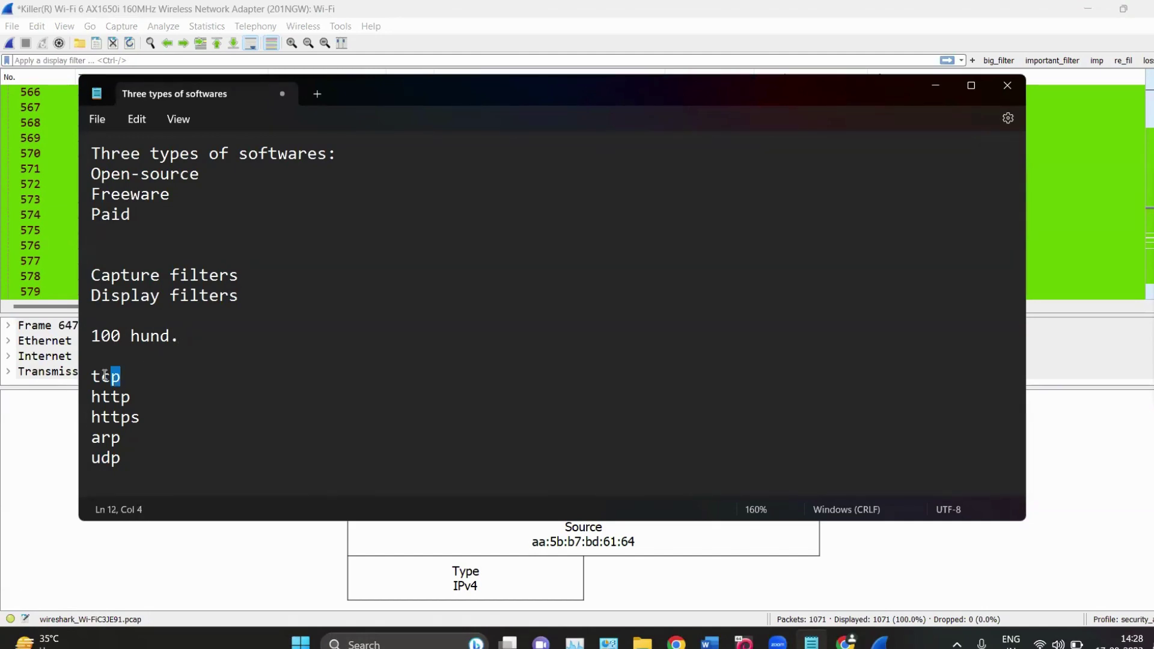
Change the line above the protocol list to "1 million packets".
{"action": "left_click", "coordinate": [119, 337]}
{"action": "key", "text": "BackSpace"}
{"action": "key", "text": "BackSpace"}
{"action": "key", "text": "Down"}
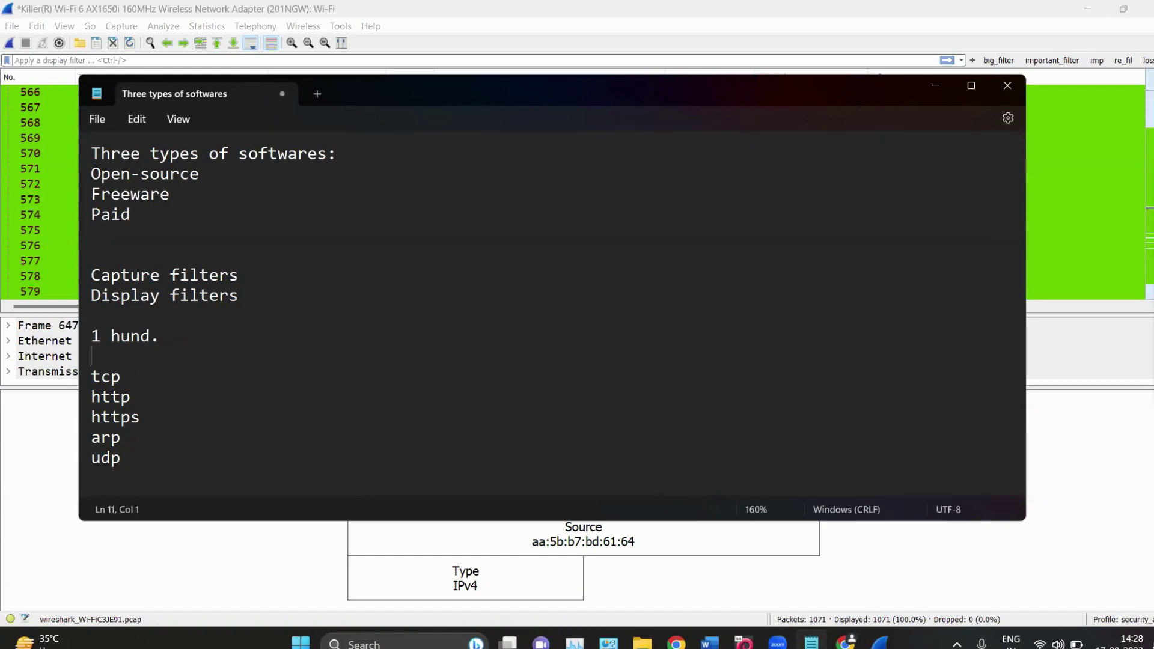
{"action": "left_click", "coordinate": [162, 336]}
{"action": "key", "text": "BackSpace"}
{"action": "key", "text": "BackSpace"}
{"action": "key", "text": "BackSpace"}
{"action": "key", "text": "BackSpace"}
{"action": "key", "text": "BackSpace"}
{"action": "type", "text": "million"}
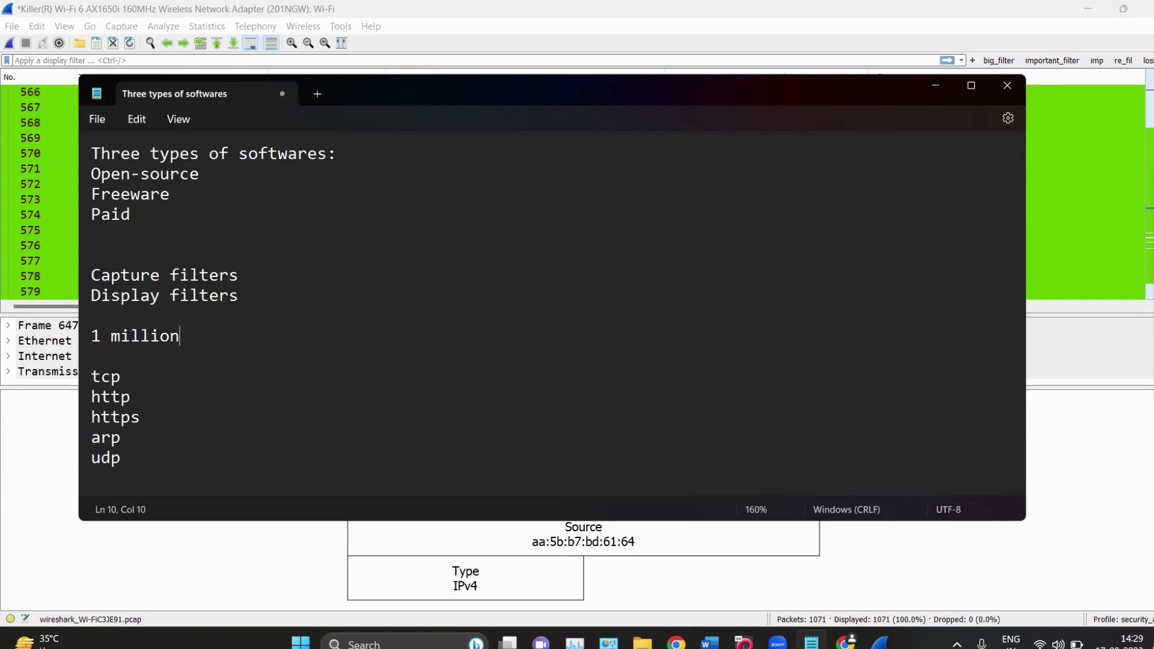
{"action": "type", "text": " packets"}
Highlight the tcp and https entries and the Display filters line in turn.
{"action": "double_click", "coordinate": [118, 377]}
{"action": "double_click", "coordinate": [147, 414]}
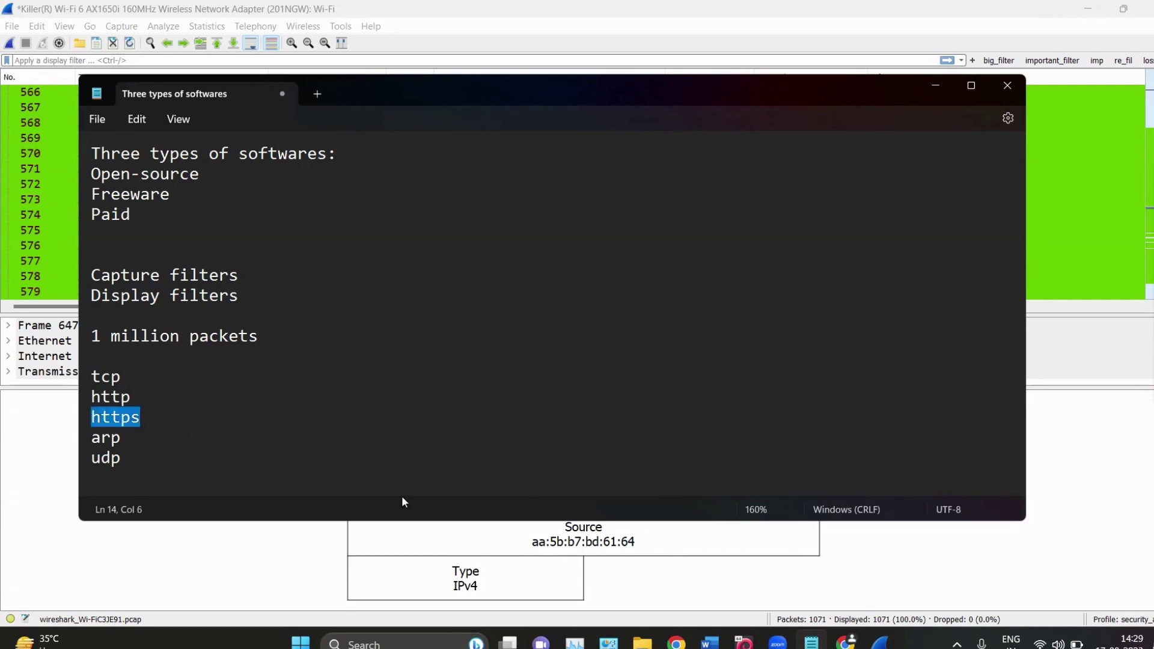
{"action": "left_click", "coordinate": [276, 302]}
{"action": "left_click", "coordinate": [84, 305], "text": "shift"}
Extend the Display filters line with ": analyzing the traffic (apply the display filters after the capturing has been started )".
{"action": "left_click", "coordinate": [295, 288]}
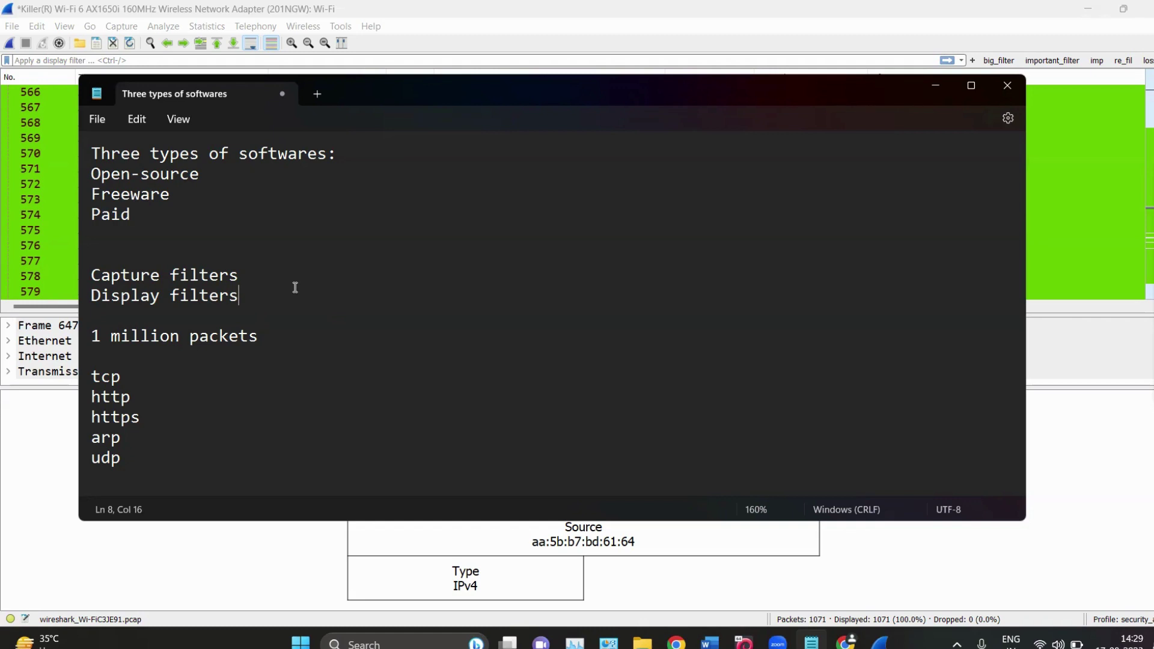
{"action": "type", "text": ": analyzing the traffic"}
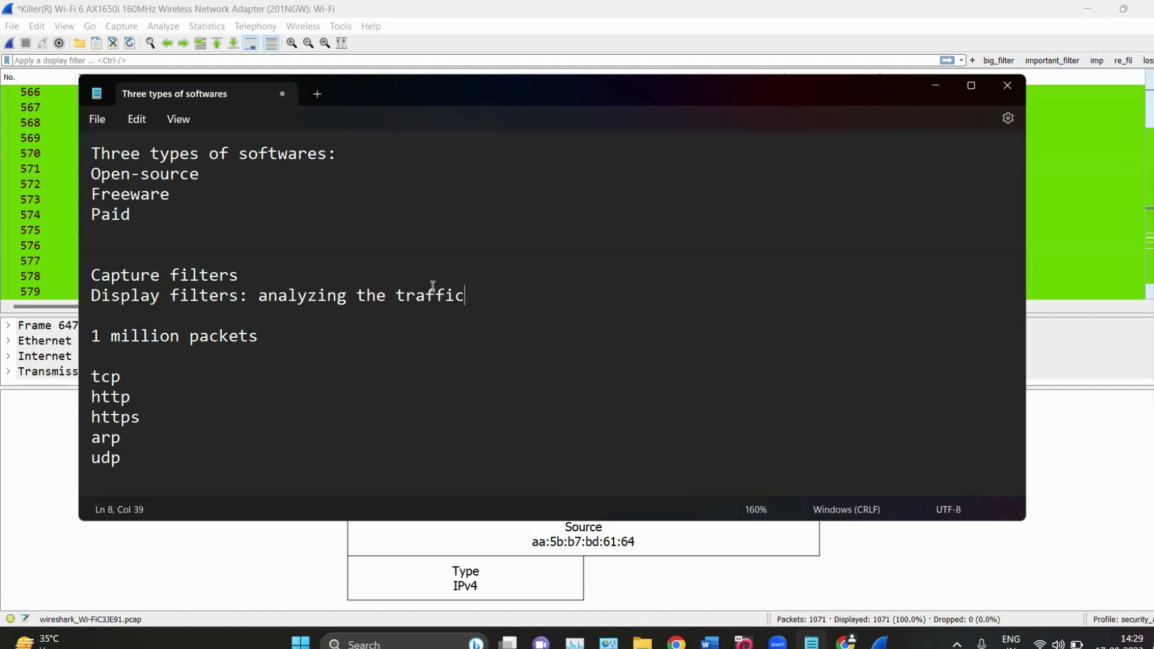
{"action": "type", "text": " (apply this"}
{"action": "key", "text": "BackSpace"}
{"action": "key", "text": "BackSpace"}
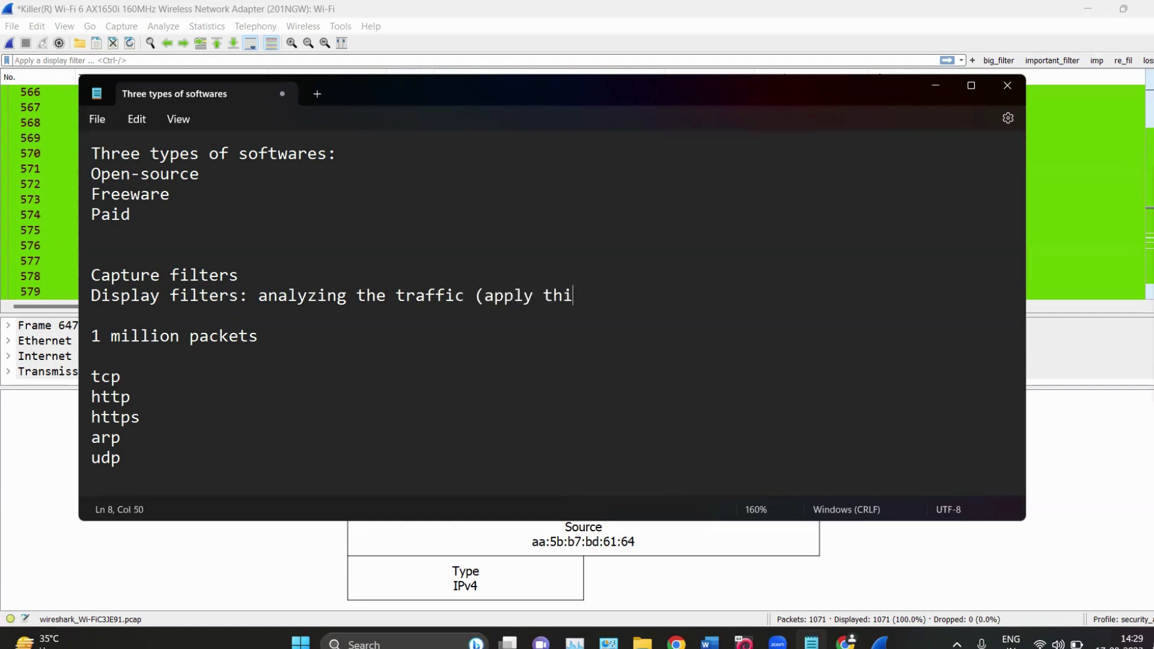
{"action": "type", "text": "e display fol"}
{"action": "key", "text": "BackSpace"}
{"action": "key", "text": "BackSpace"}
{"action": "type", "text": "ilte"}
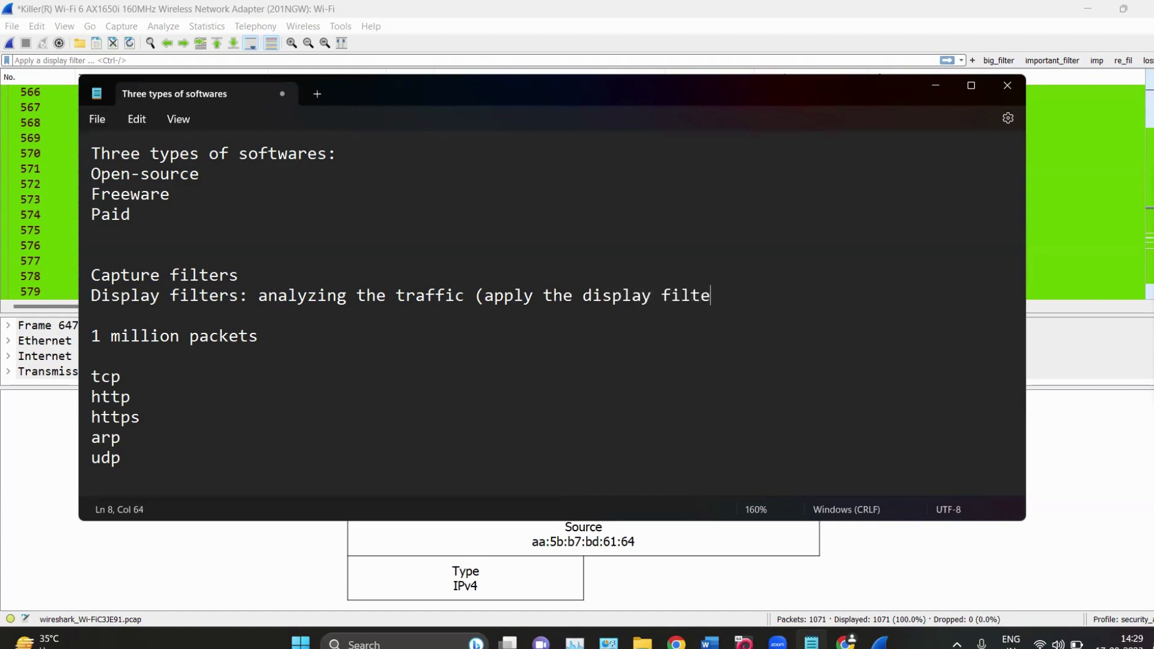
{"action": "type", "text": "rs after the "}
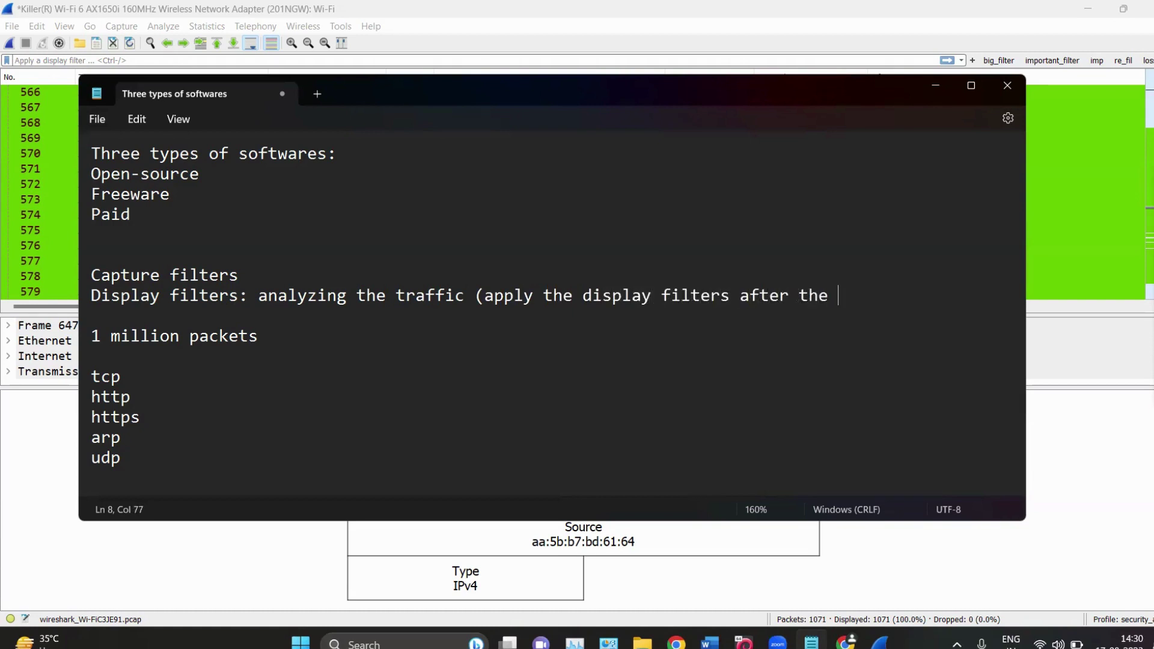
{"action": "type", "text": "capturing has beenn s"}
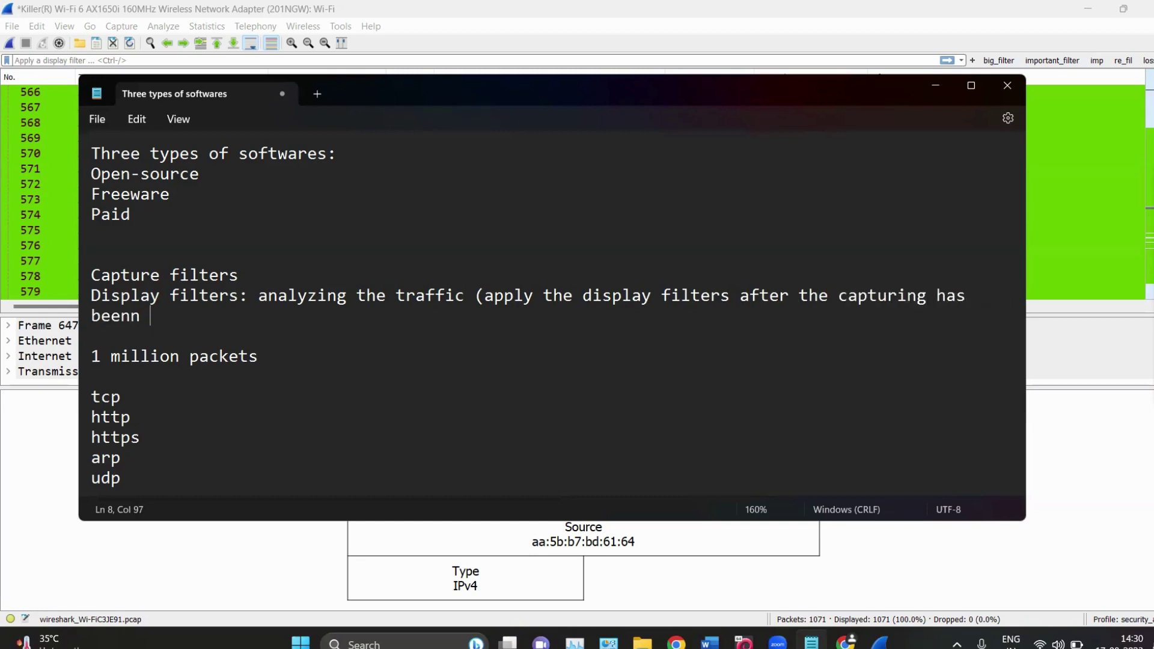
{"action": "key", "text": "BackSpace"}
{"action": "key", "text": "BackSpace"}
{"action": "key", "text": "BackSpace"}
{"action": "type", "text": "started"}
{"action": "key", "text": "BackSpace"}
{"action": "key", "text": "BackSpace"}
{"action": "type", "text": "ted )"}
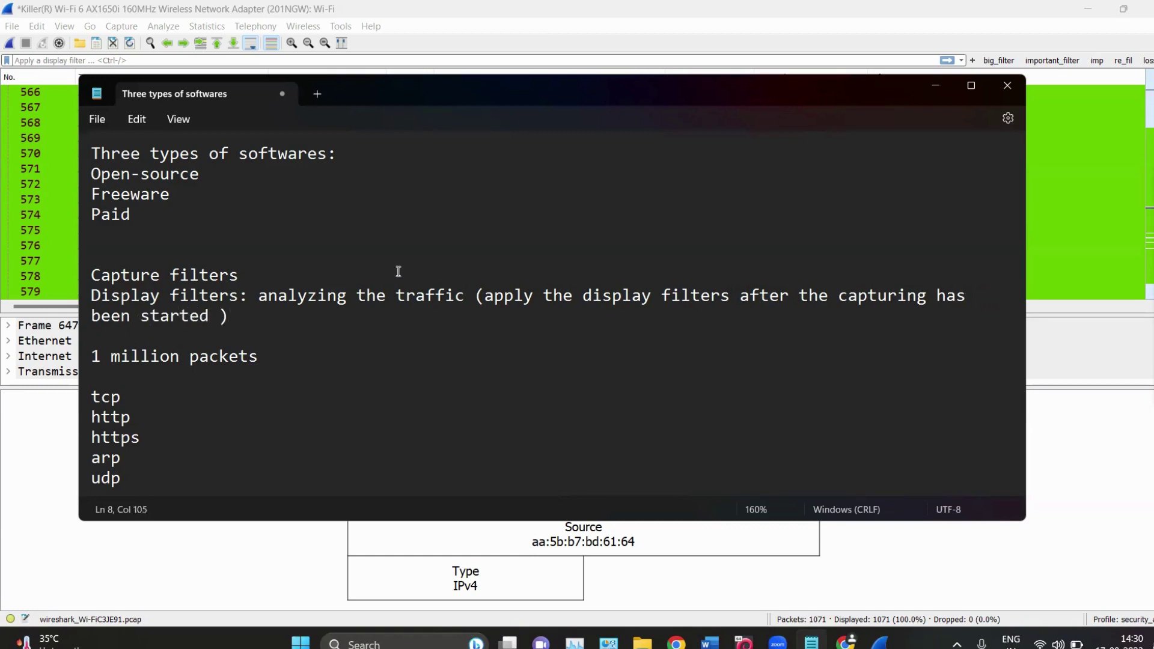
Highlight the udp entry at the end of the protocol list.
{"action": "left_click", "coordinate": [357, 275]}
{"action": "scroll", "coordinate": [391, 361], "scroll_direction": "down", "scroll_amount": 1}
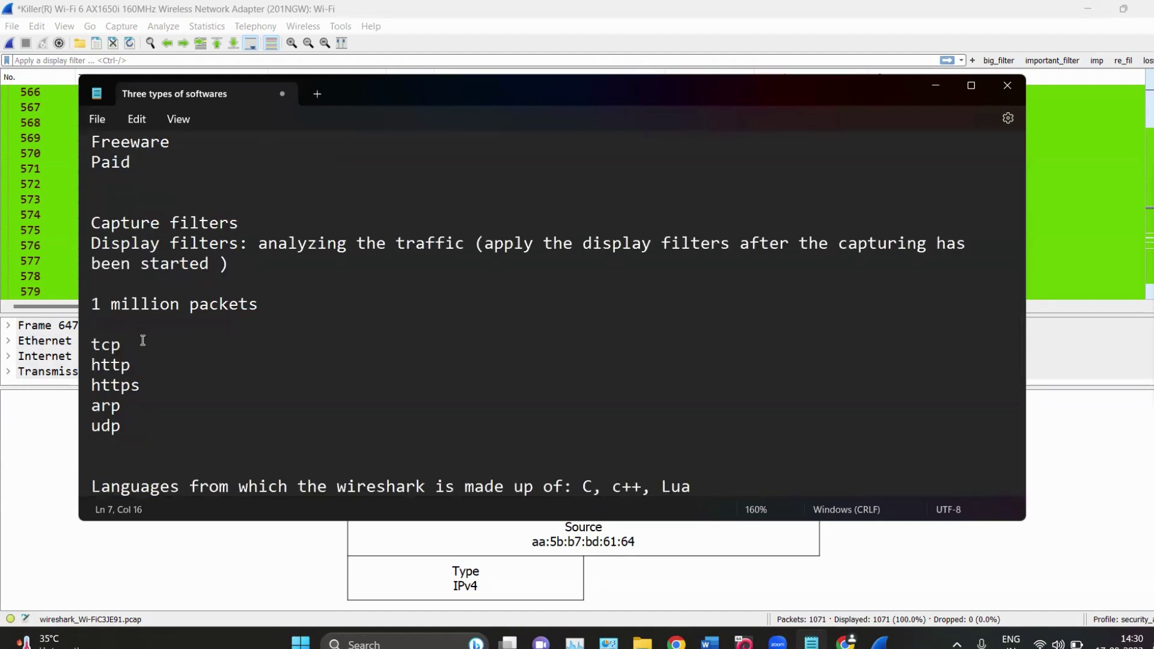
{"action": "left_click", "coordinate": [125, 425]}
{"action": "left_click_drag", "start_coordinate": [125, 426], "coordinate": [89, 427]}
{"action": "left_click", "coordinate": [161, 433]}
{"action": "left_click_drag", "start_coordinate": [136, 437], "coordinate": [85, 431]}
{"action": "left_click", "coordinate": [166, 409]}
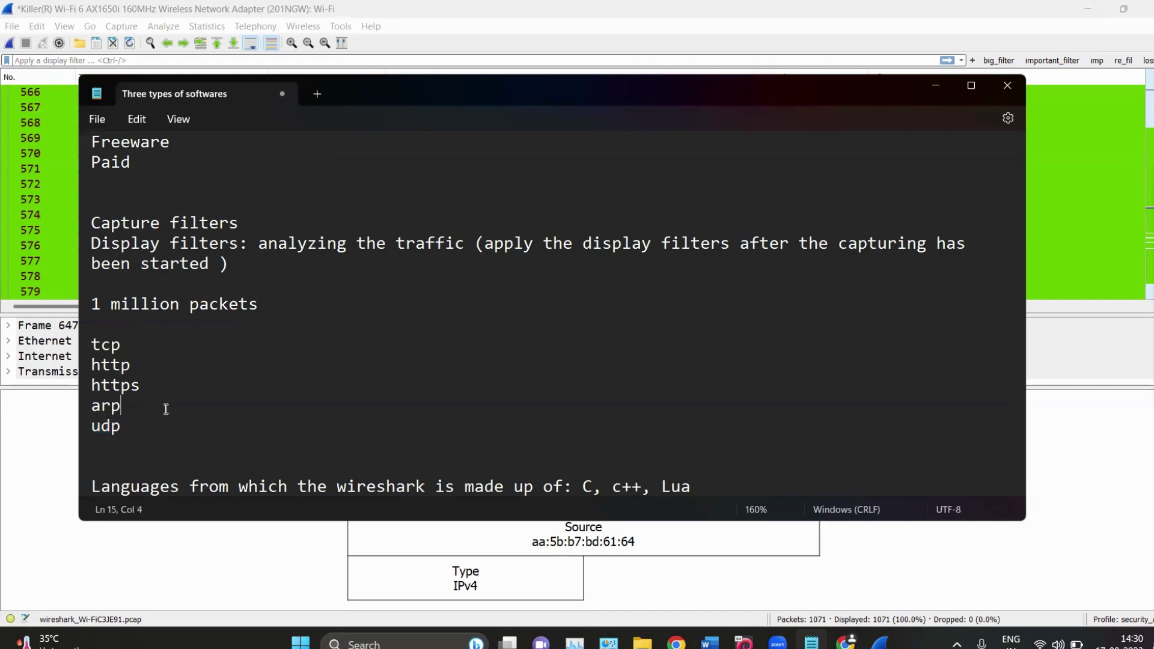
Append ": Capturing the traffic of specific" to the Capture filters line.
{"action": "left_click", "coordinate": [279, 226]}
{"action": "type", "text": ":"}
{"action": "type", "text": "Capturing the tr"}
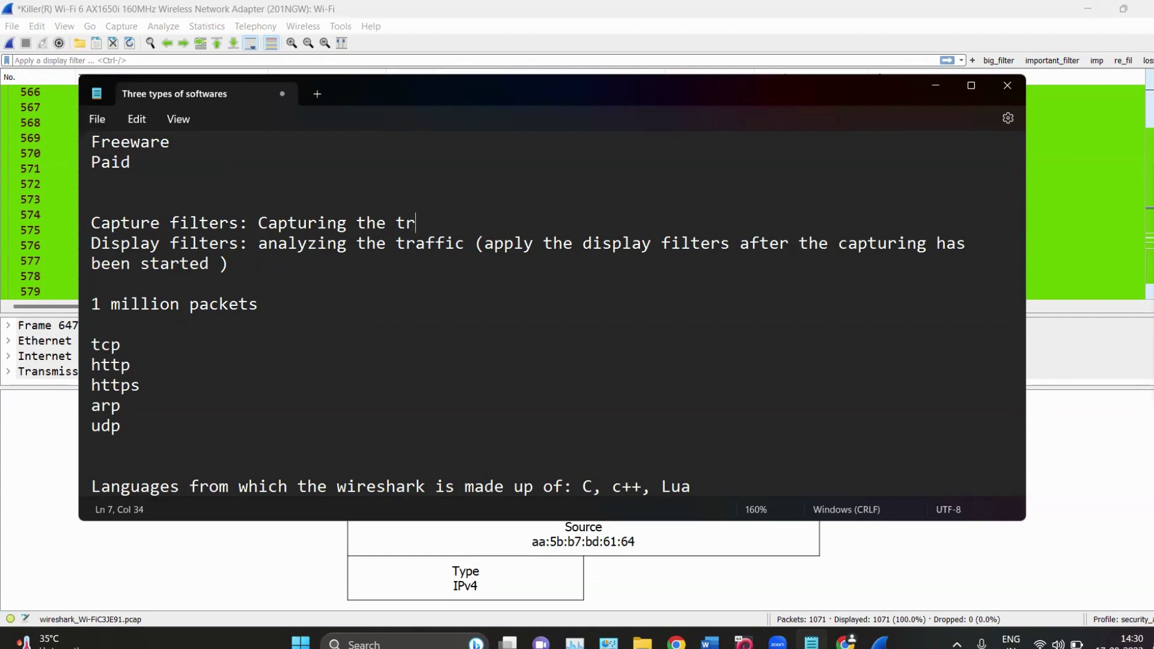
{"action": "type", "text": "affic of specific "}
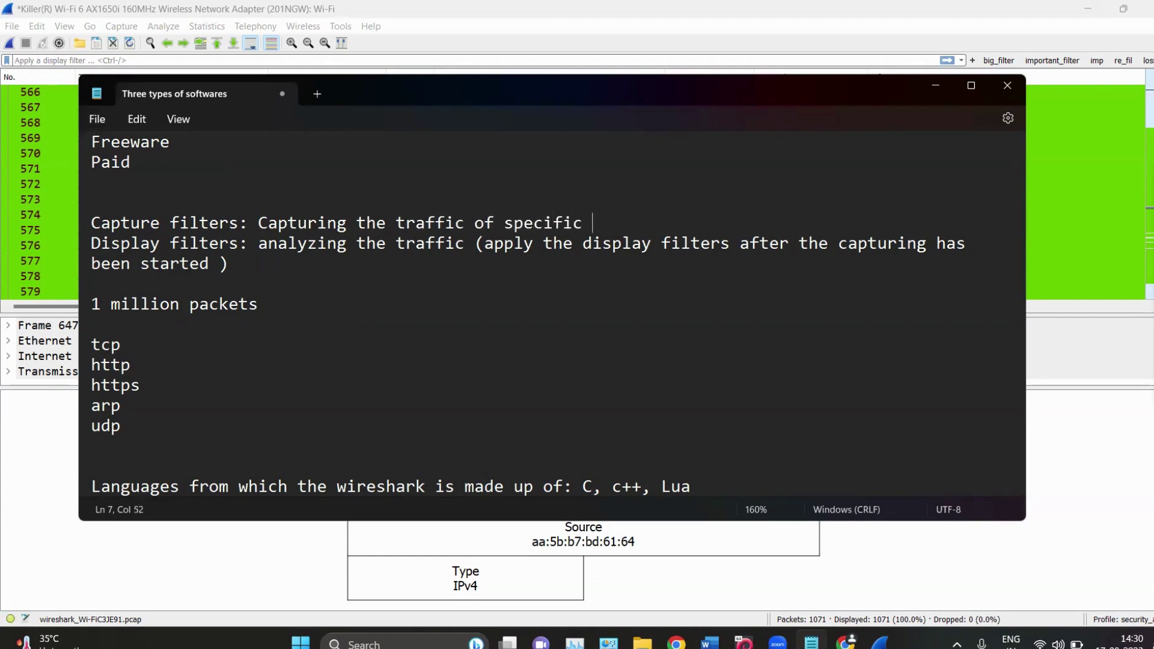
{"action": "type", "text": "proto"}
{"action": "key", "text": "BackSpace"}
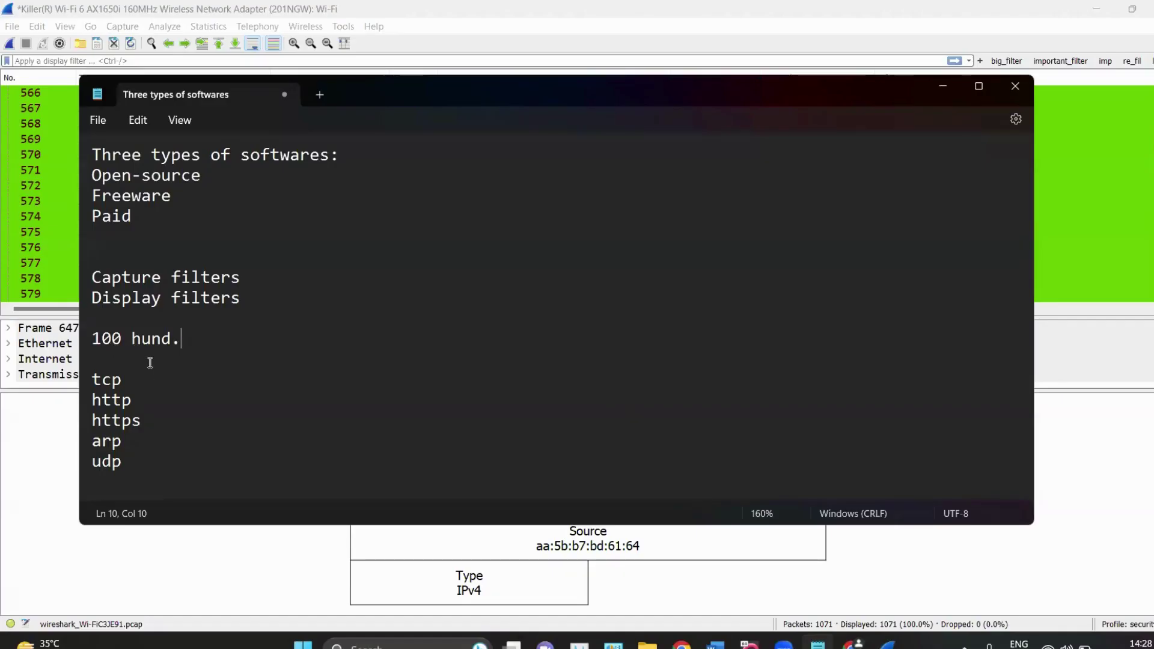
Change the "100 hund." line above the protocol list to "1 million packets".
{"action": "left_click_drag", "start_coordinate": [142, 382], "coordinate": [113, 380]}
{"action": "left_click", "coordinate": [120, 340]}
{"action": "key", "text": "BackSpace"}
{"action": "key", "text": "BackSpace"}
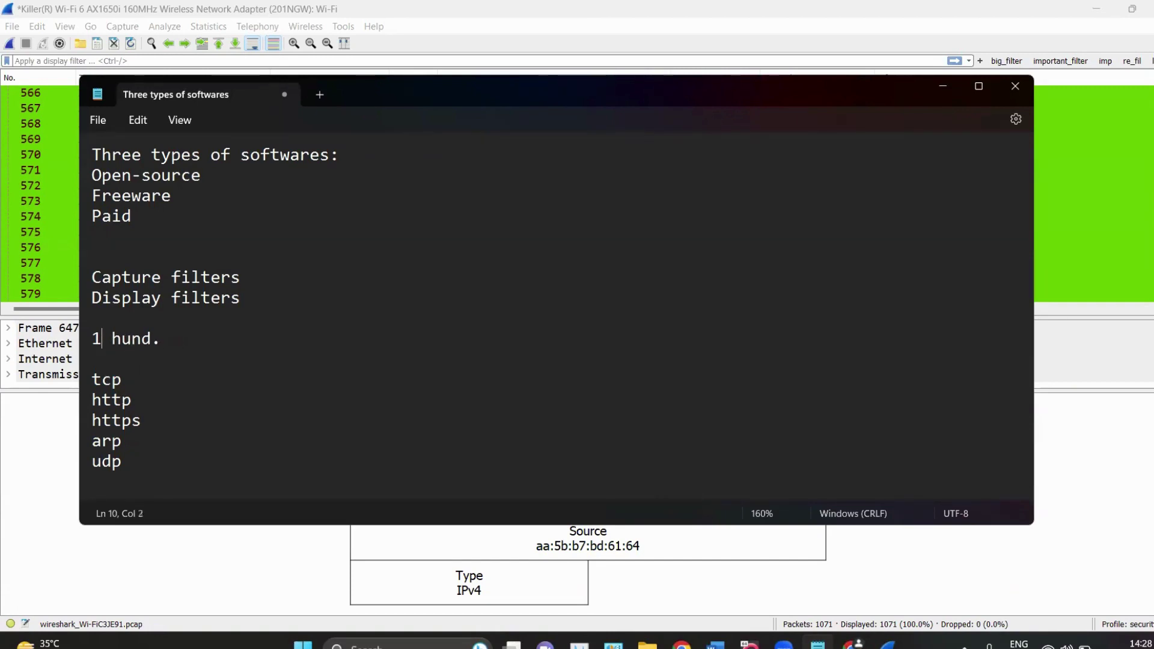
{"action": "key", "text": "Down"}
{"action": "left_click", "coordinate": [163, 334]}
{"action": "key", "text": "BackSpace"}
{"action": "key", "text": "BackSpace"}
{"action": "key", "text": "BackSpace"}
{"action": "key", "text": "BackSpace"}
{"action": "key", "text": "BackSpace"}
{"action": "type", "text": "milli"}
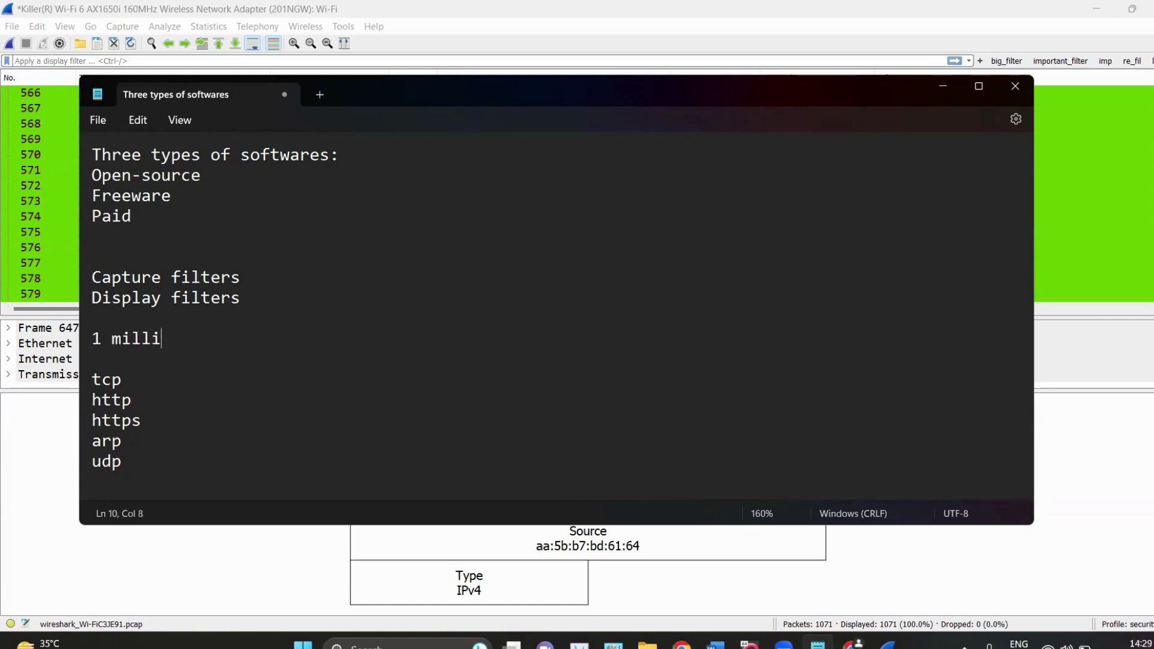
{"action": "type", "text": "on packets"}
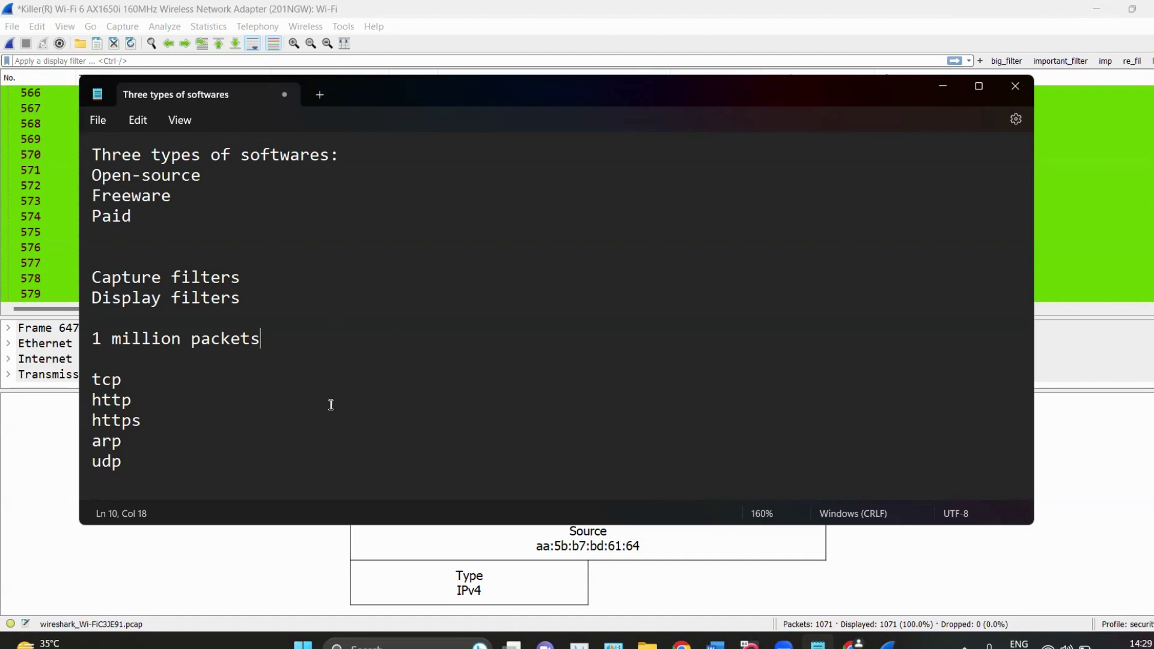
Highlight the tcp entry, the https entry and the Display filters line in turn.
{"action": "left_click", "coordinate": [137, 383]}
{"action": "double_click", "coordinate": [93, 384]}
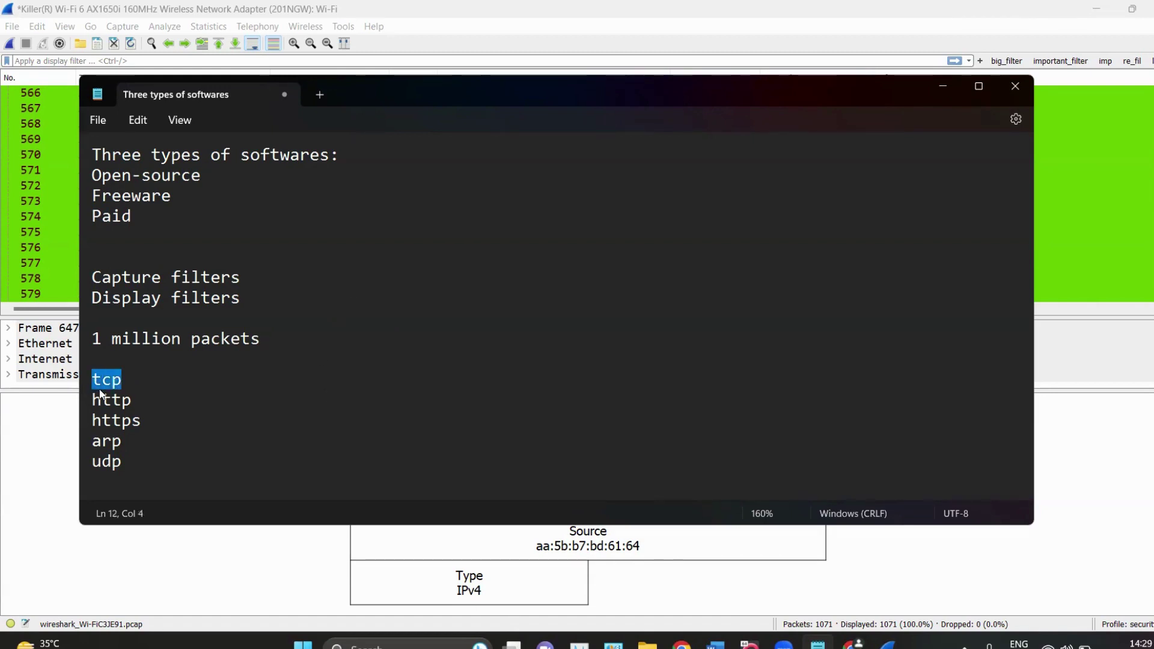
{"action": "double_click", "coordinate": [148, 416]}
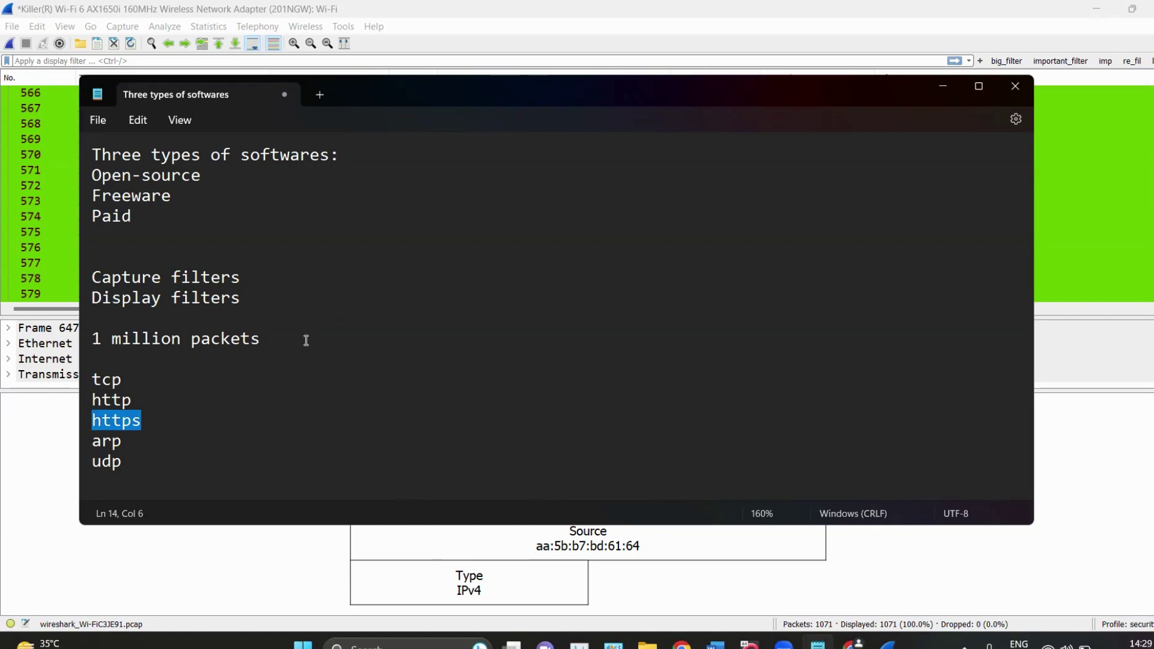
{"action": "left_click", "coordinate": [278, 307]}
{"action": "left_click", "coordinate": [86, 303], "text": "shift"}
Complete the Display filters line with ": analyzing the traffic (apply the display filters after the capturing has been started )".
{"action": "left_click", "coordinate": [298, 290]}
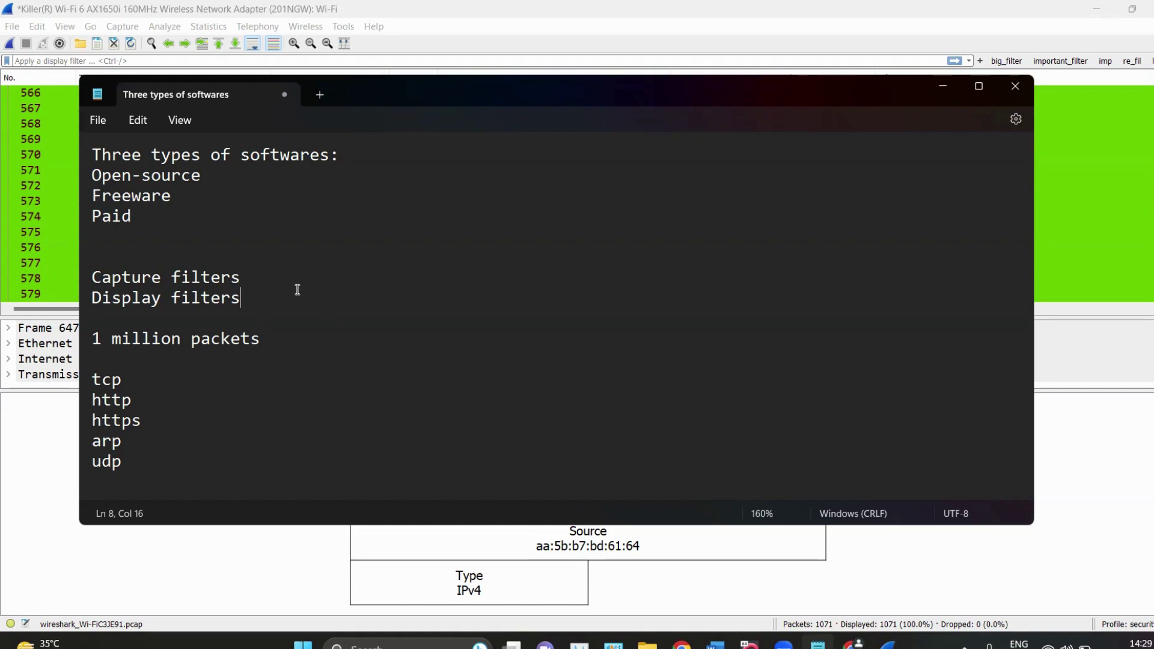
{"action": "type", "text": ": analyzing the"}
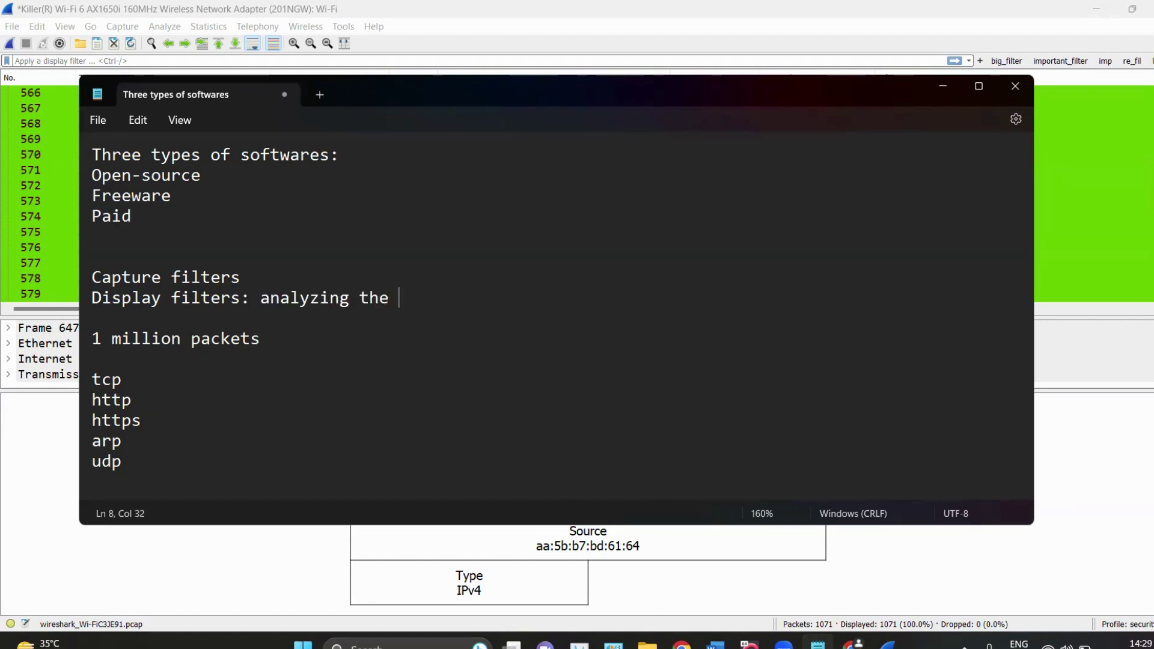
{"action": "type", "text": " traffic (apply this"}
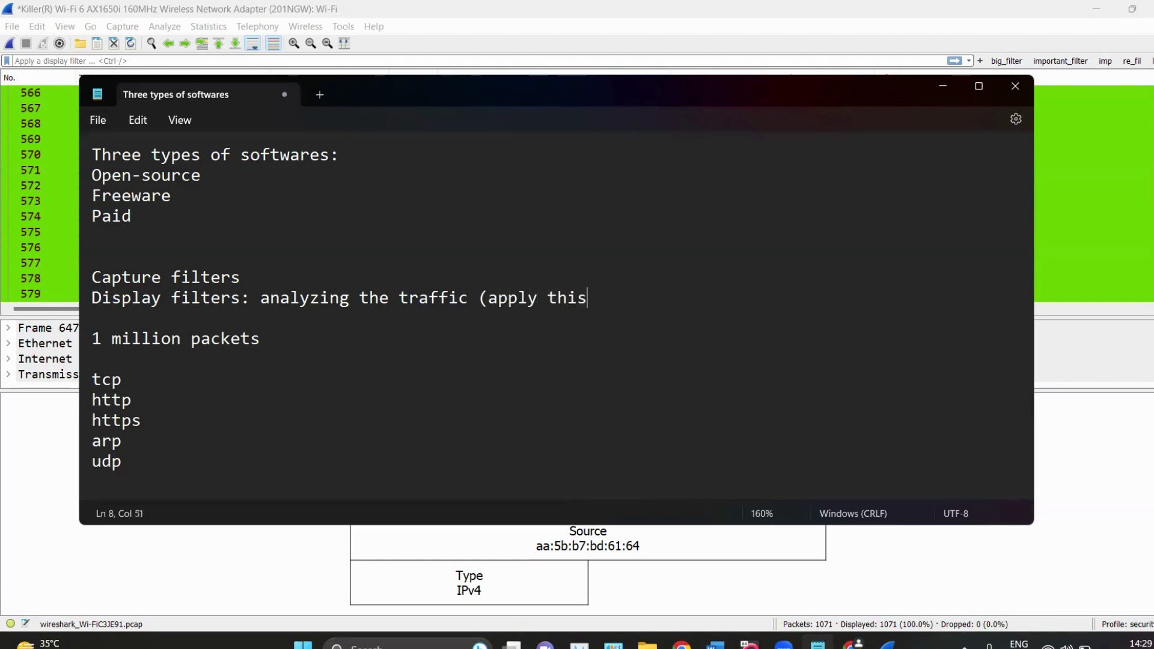
{"action": "key", "text": "BackSpace"}
{"action": "key", "text": "BackSpace"}
{"action": "type", "text": "e displa"}
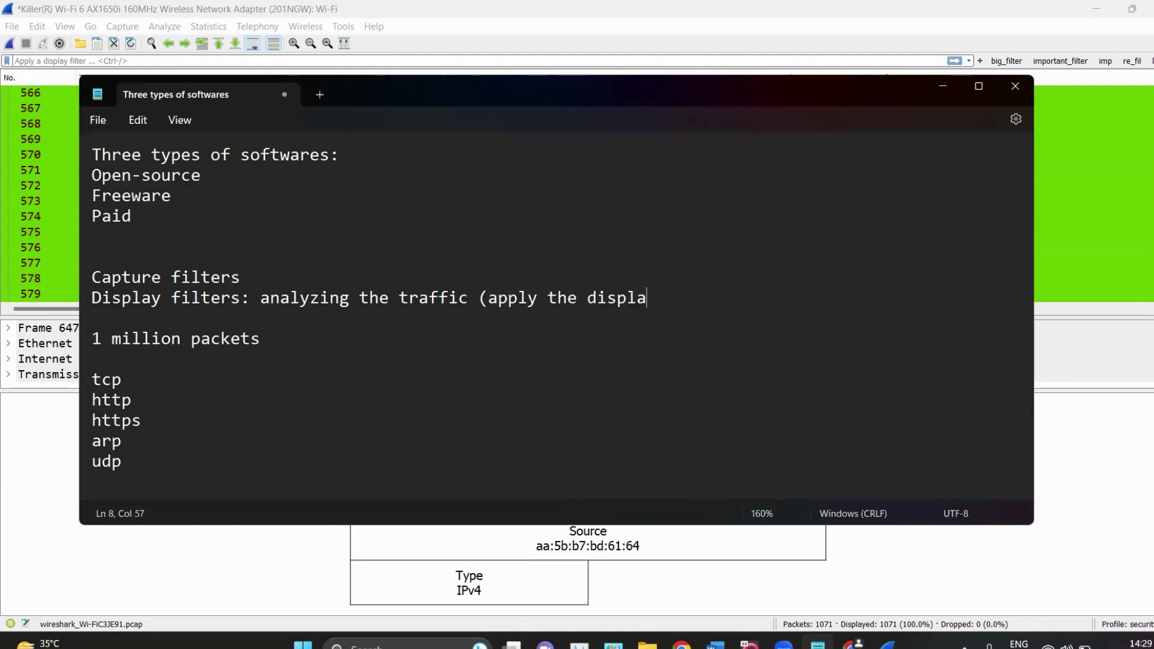
{"action": "type", "text": "y filters after t"}
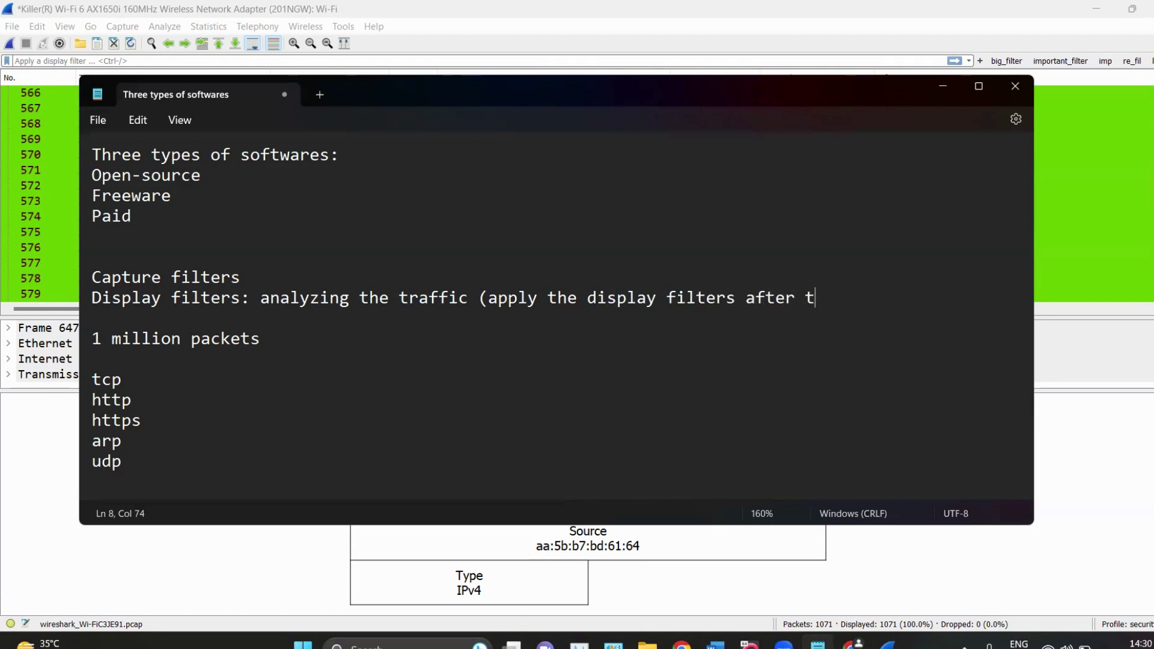
{"action": "type", "text": "he capturing has beenn s"}
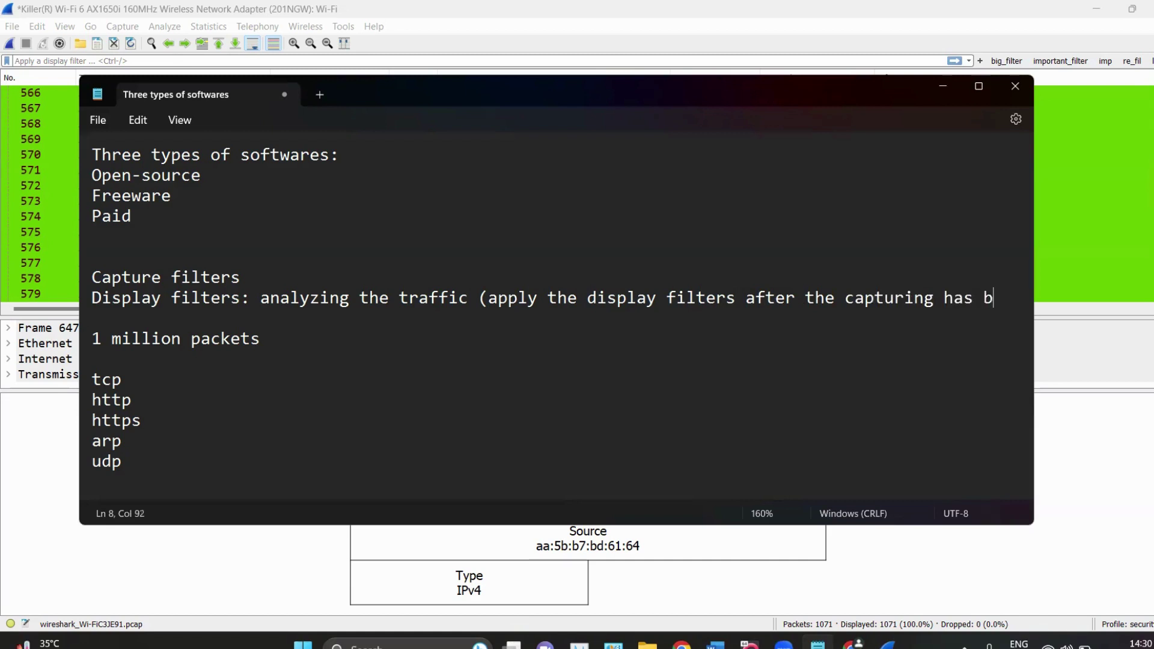
{"action": "key", "text": "BackSpace"}
{"action": "key", "text": "BackSpace"}
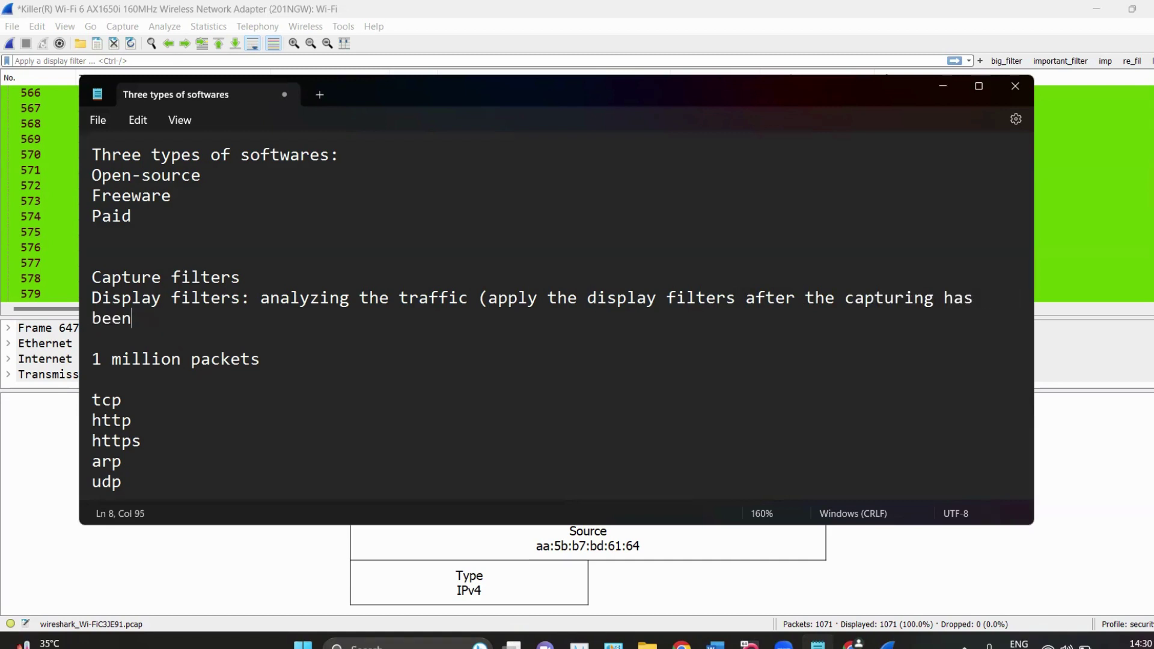
{"action": "type", "text": "started"}
{"action": "key", "text": "BackSpace"}
{"action": "key", "text": "BackSpace"}
{"action": "type", "text": "ted )"}
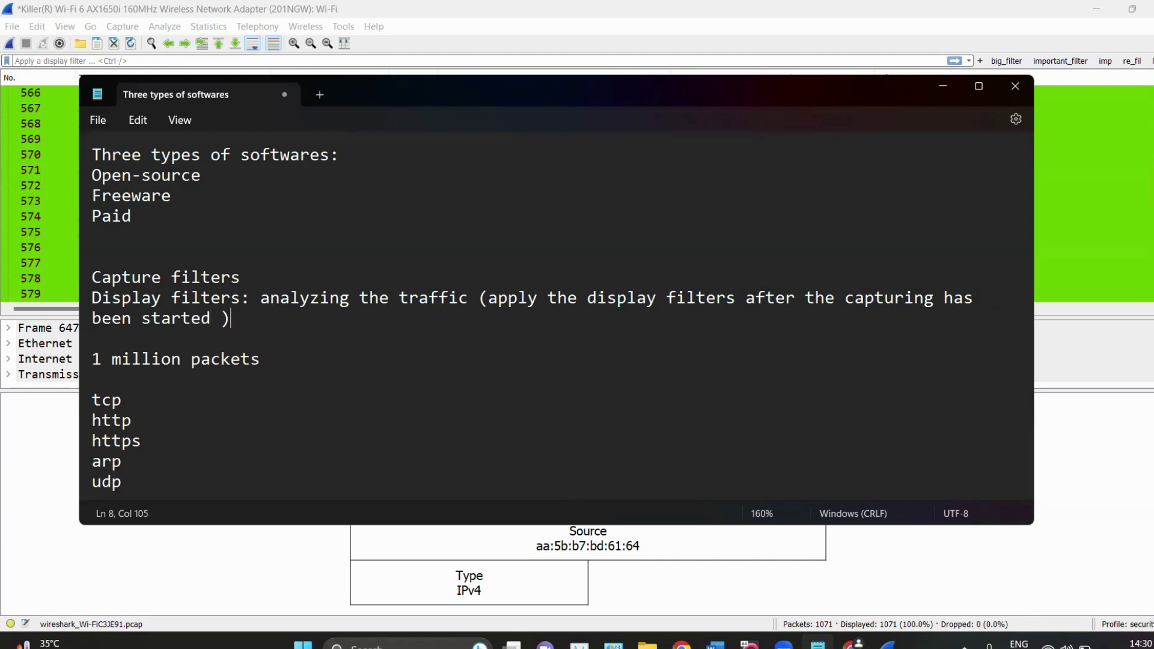
Highlight the udp entry in the protocol list.
{"action": "left_click", "coordinate": [361, 280]}
{"action": "scroll", "coordinate": [394, 364], "scroll_direction": "down", "scroll_amount": 1}
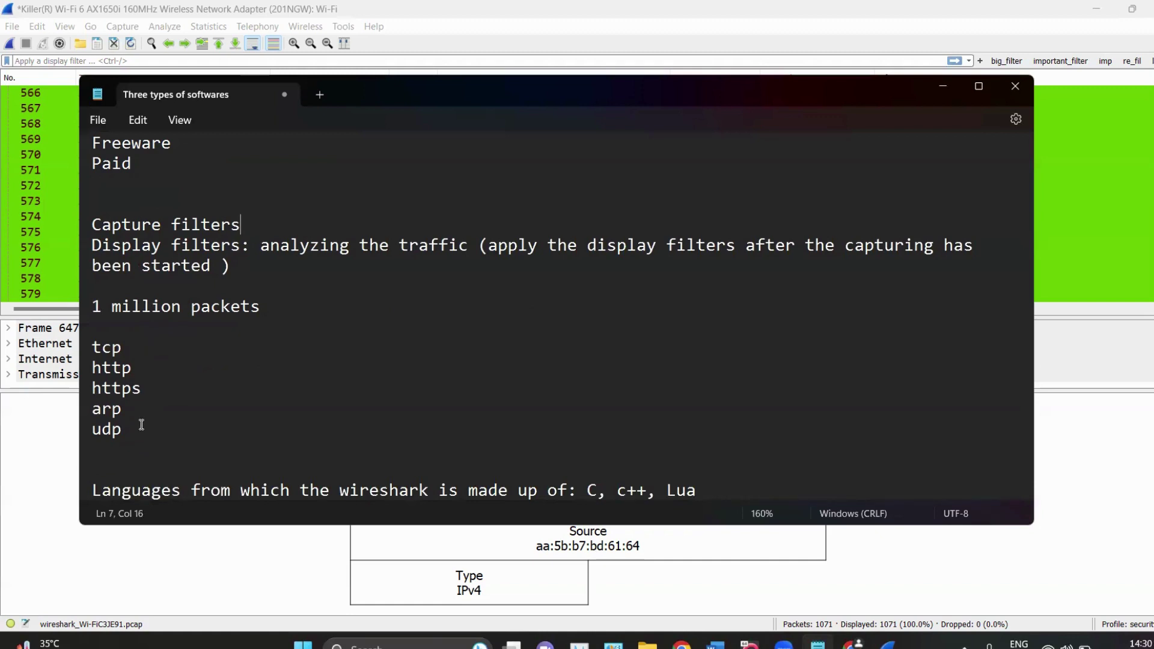
{"action": "left_click_drag", "start_coordinate": [135, 428], "coordinate": [85, 435]}
{"action": "left_click", "coordinate": [163, 437]}
{"action": "left_click_drag", "start_coordinate": [137, 440], "coordinate": [86, 435]}
{"action": "left_click", "coordinate": [168, 413]}
Extend the Capture filters line with ": Capturing the traffic of specific protocol or ip (beforing the cap)".
{"action": "left_click", "coordinate": [282, 228]}
{"action": "type", "text": ":"}
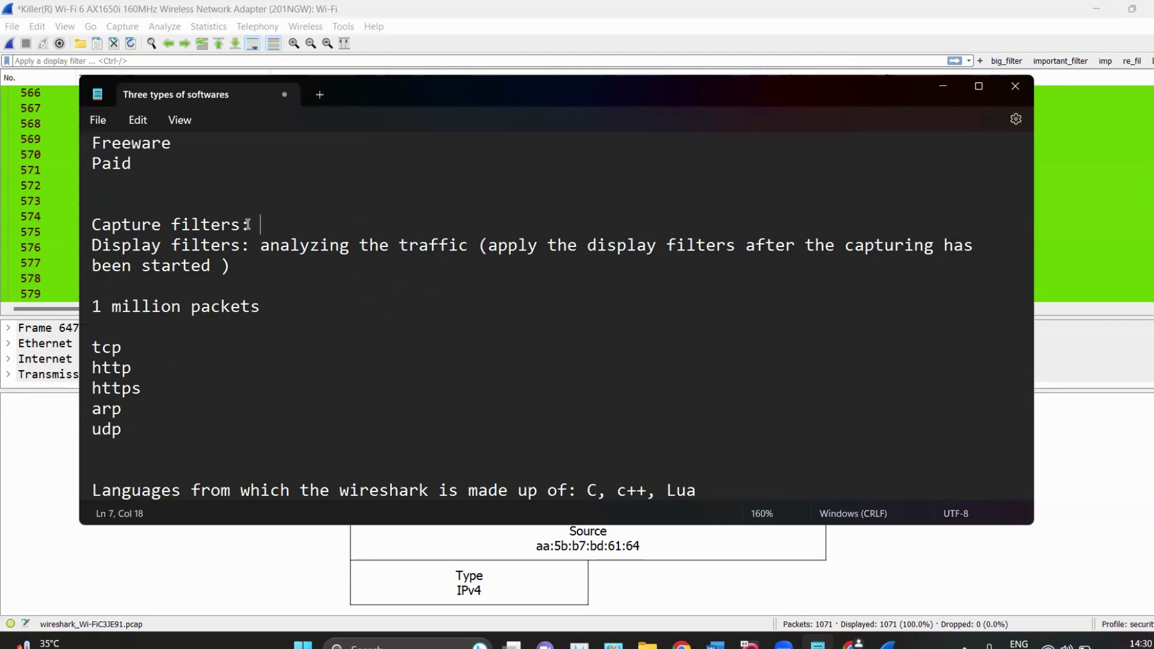
{"action": "type", "text": "Ca"}
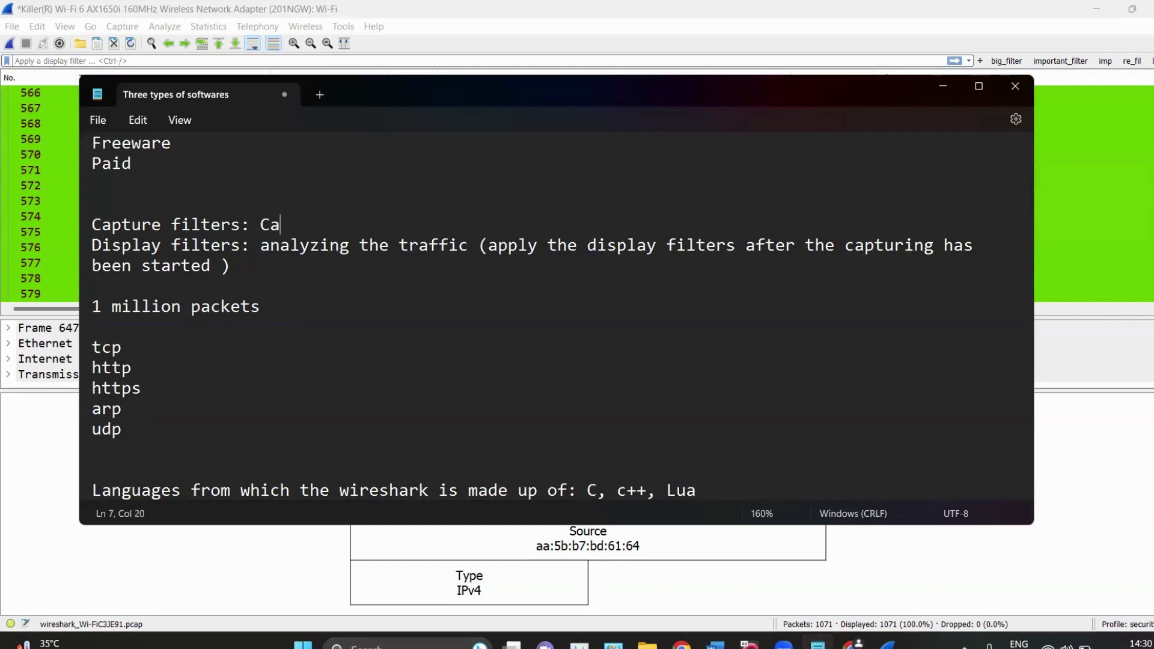
{"action": "type", "text": "pturing the "}
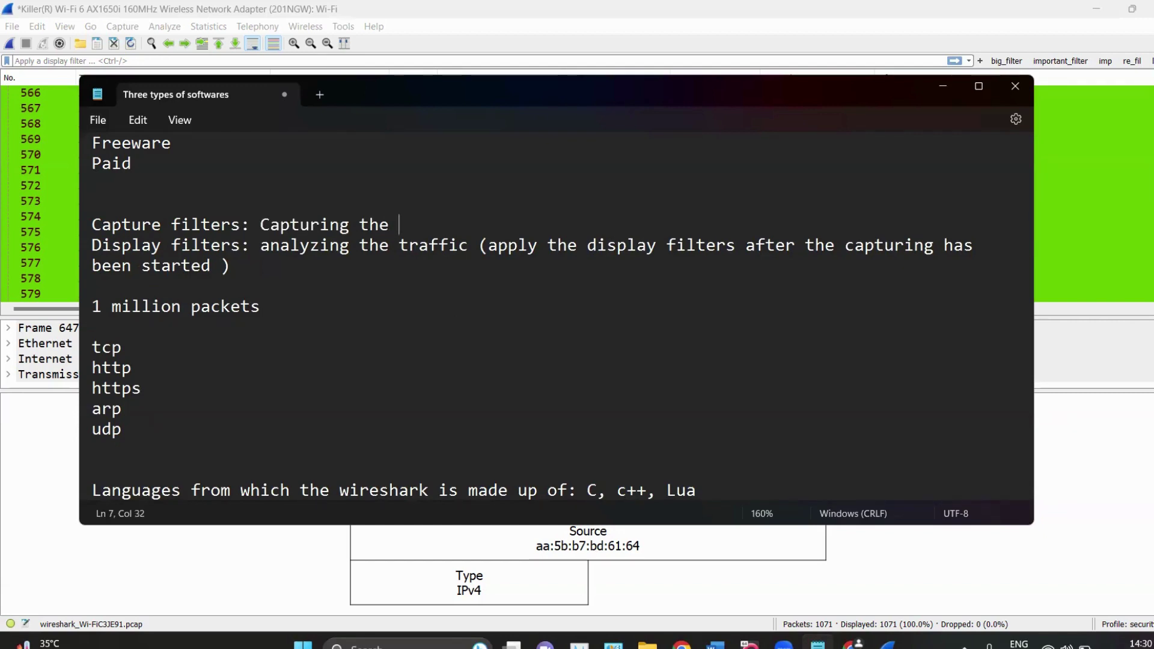
{"action": "type", "text": "traffic of speci"}
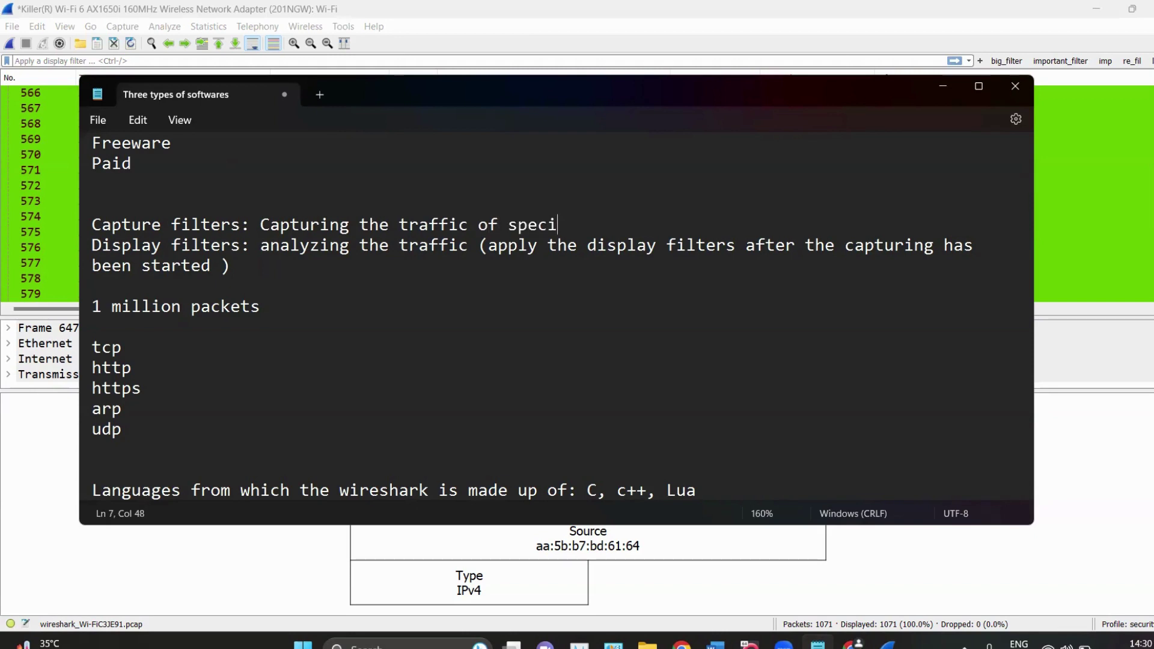
{"action": "type", "text": "fic protoc"}
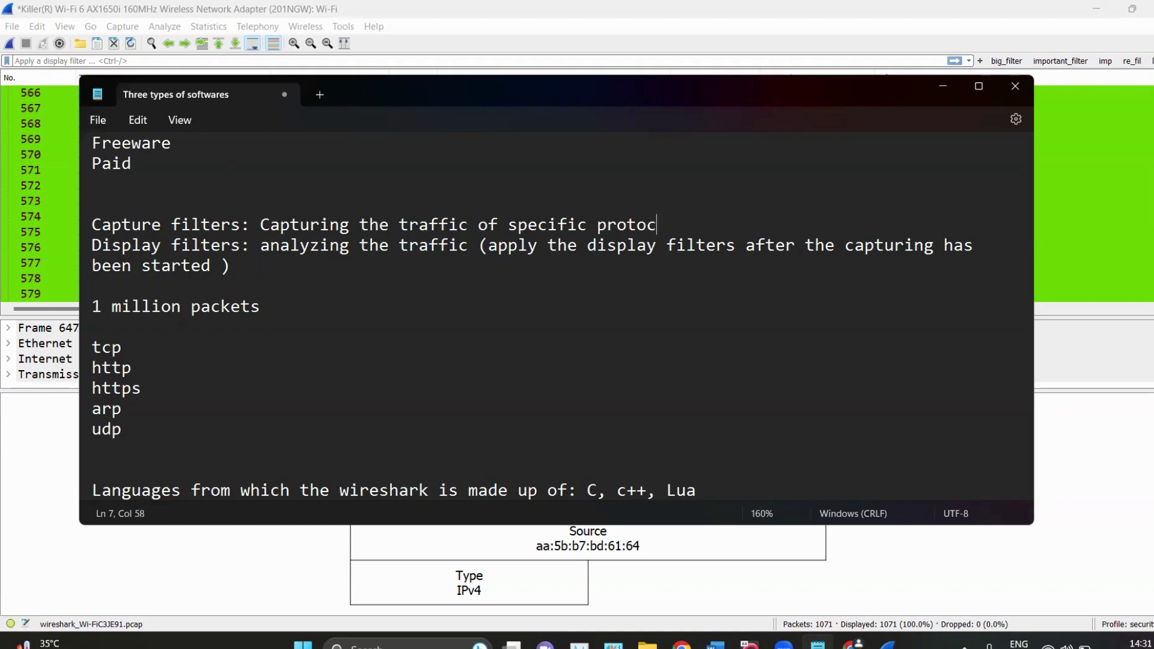
{"action": "type", "text": "ol or ip"}
{"action": "scroll", "coordinate": [244, 341], "scroll_direction": "up", "scroll_amount": 1}
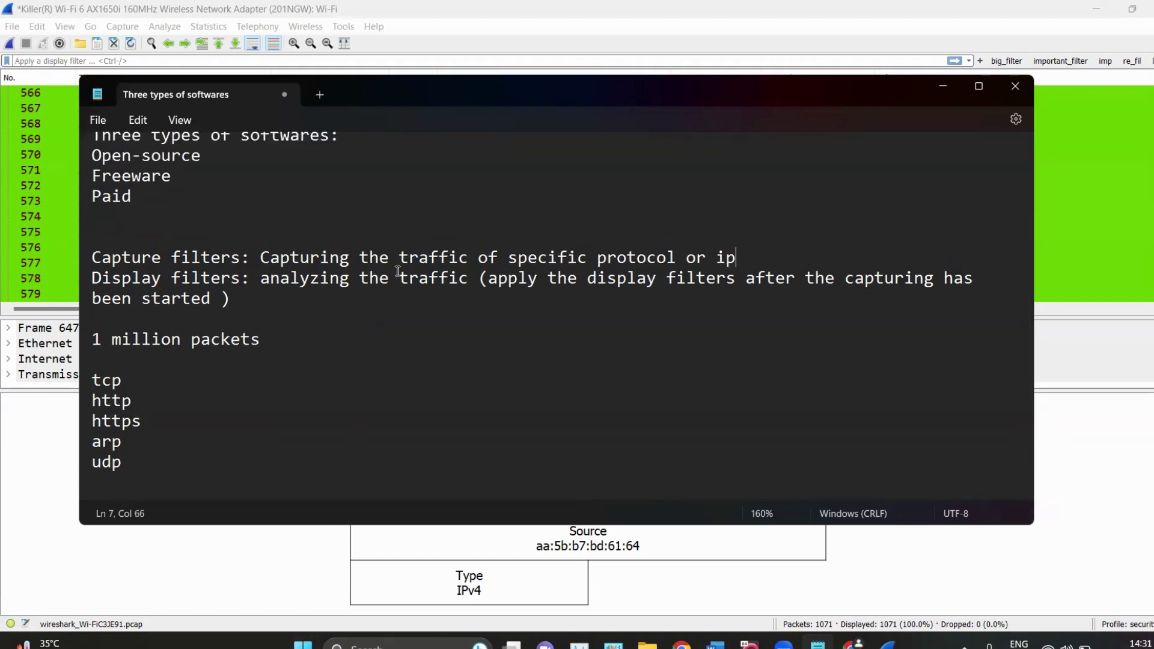
{"action": "type", "text": "(beforing the cap"}
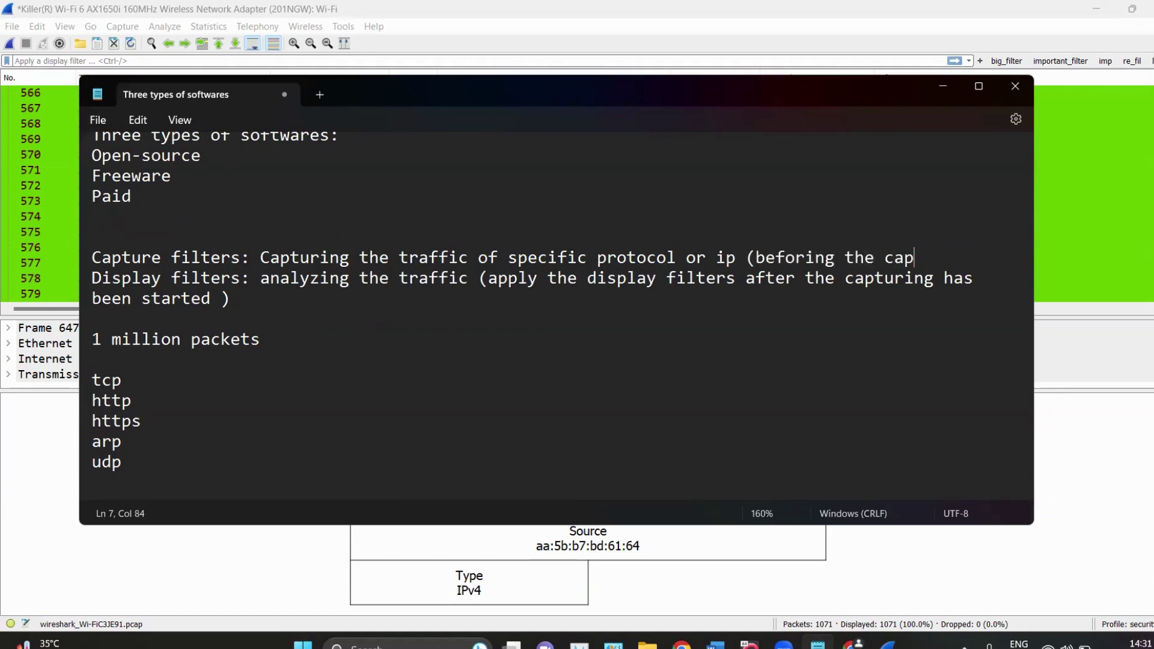
{"action": "type", "text": ")"}
Add the IP address 192.168.1.2 on its own line directly below "1 million packets".
{"action": "scroll", "coordinate": [412, 372], "scroll_direction": "down", "scroll_amount": 1}
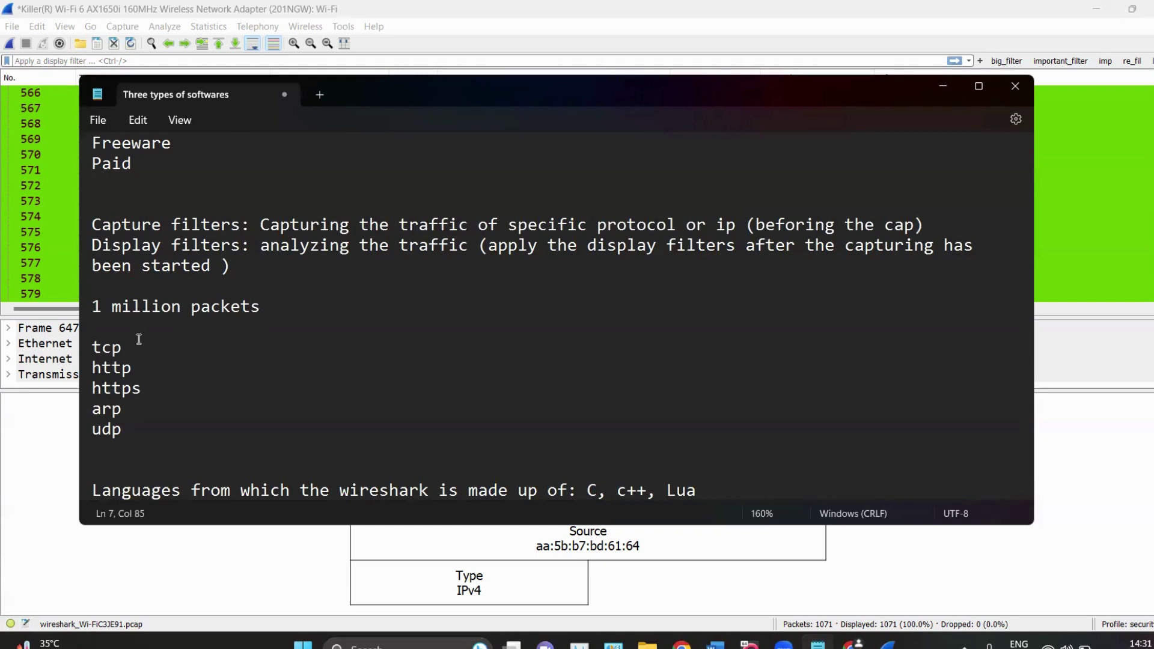
{"action": "left_click", "coordinate": [218, 332]}
{"action": "key", "text": "Return"}
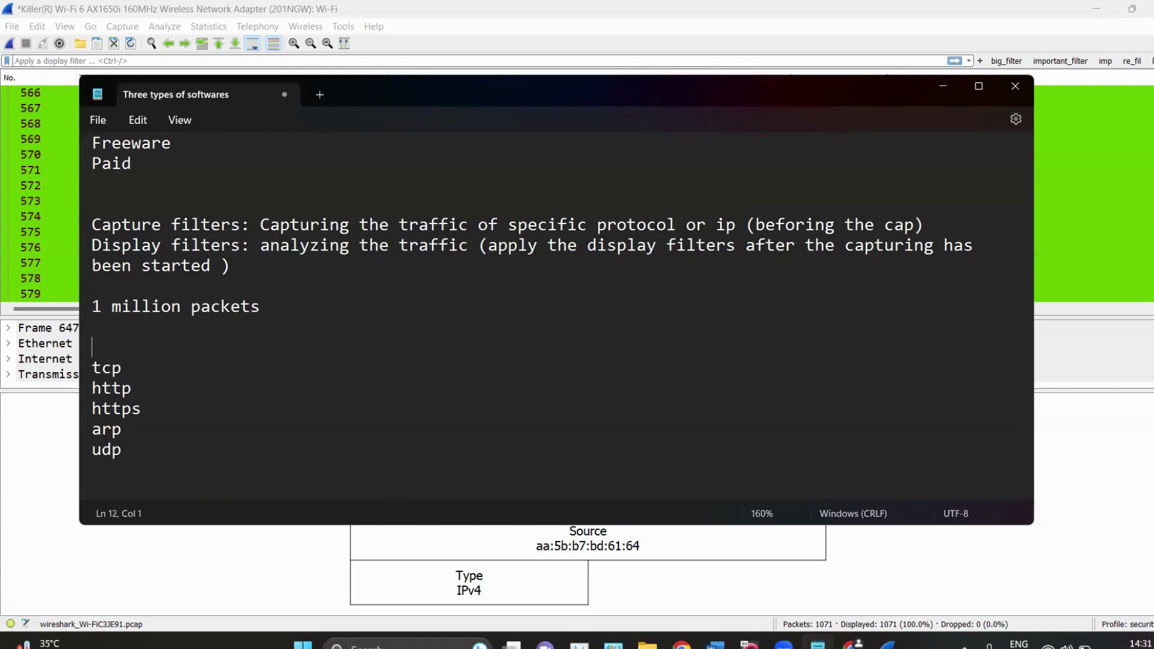
{"action": "key", "text": "Up"}
{"action": "type", "text": "192 .168.1;2"}
{"action": "key", "text": "BackSpace"}
{"action": "key", "text": "BackSpace"}
{"action": "key", "text": "BackSpace"}
{"action": "key", "text": "BackSpace"}
{"action": "key", "text": "BackSpace"}
{"action": "key", "text": "BackSpace"}
{"action": "key", "text": "BackSpace"}
{"action": "key", "text": "BackSpace"}
{"action": "key", "text": "BackSpace"}
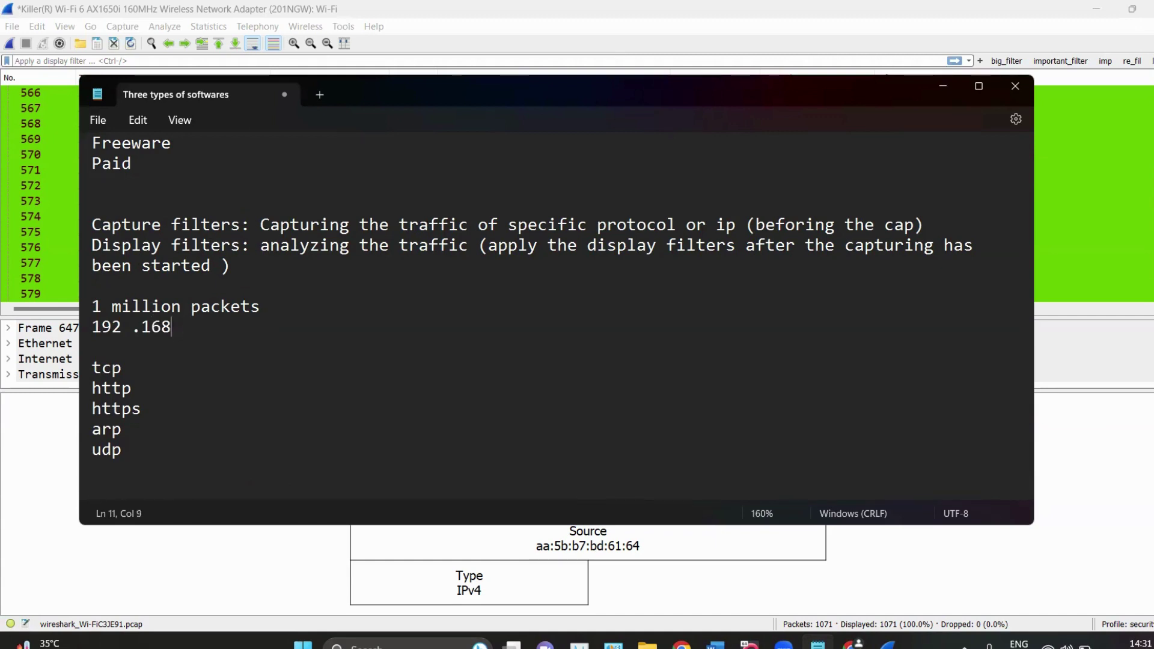
{"action": "type", "text": ".168.1.2"}
Highlight the IP address line below "1 million packets" to point it out.
{"action": "left_click_drag", "start_coordinate": [215, 340], "coordinate": [92, 330]}
{"action": "left_click", "coordinate": [214, 330]}
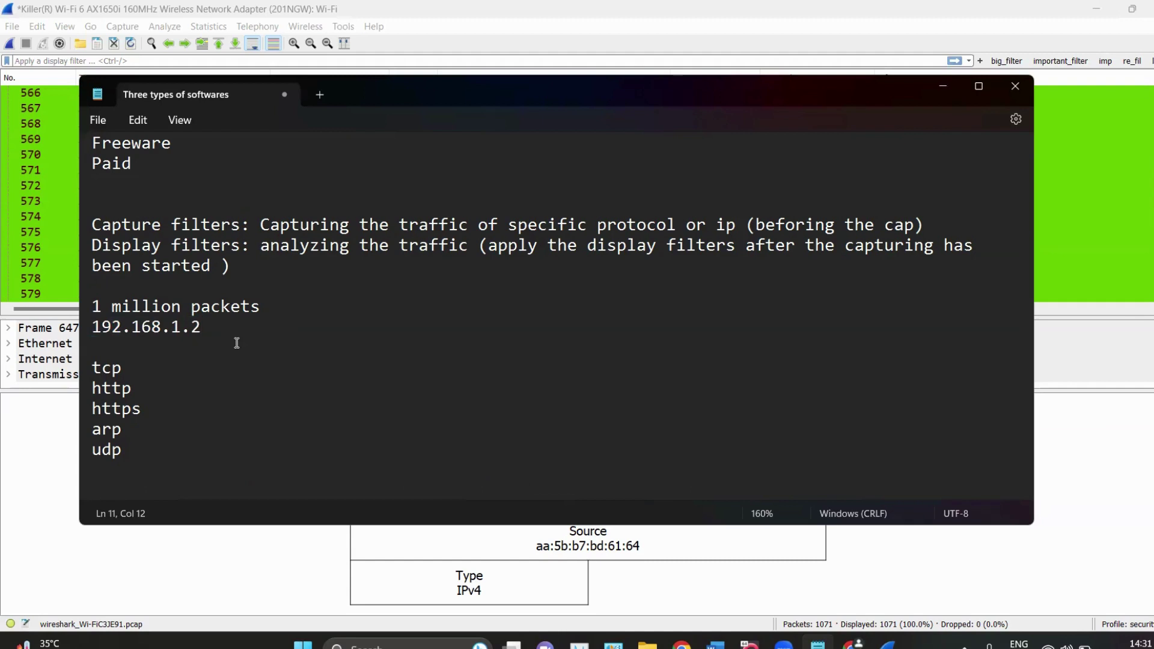
{"action": "left_click_drag", "start_coordinate": [206, 333], "coordinate": [67, 336]}
{"action": "left_click", "coordinate": [181, 337]}
{"action": "left_click_drag", "start_coordinate": [200, 327], "coordinate": [91, 327]}
{"action": "left_click", "coordinate": [182, 350]}
Add an "icmp" line below the IP address and highlight the word.
{"action": "key", "text": "Return"}
{"action": "key", "text": "Up"}
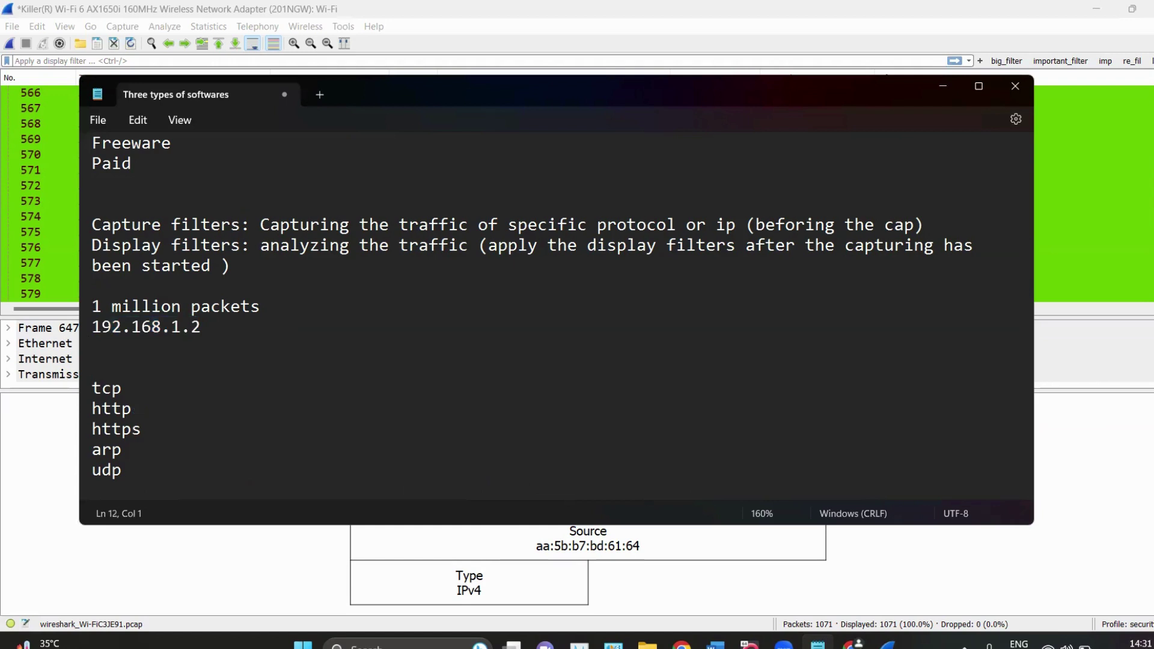
{"action": "type", "text": "icmp"}
{"action": "double_click", "coordinate": [117, 348]}
{"action": "left_click", "coordinate": [132, 330]}
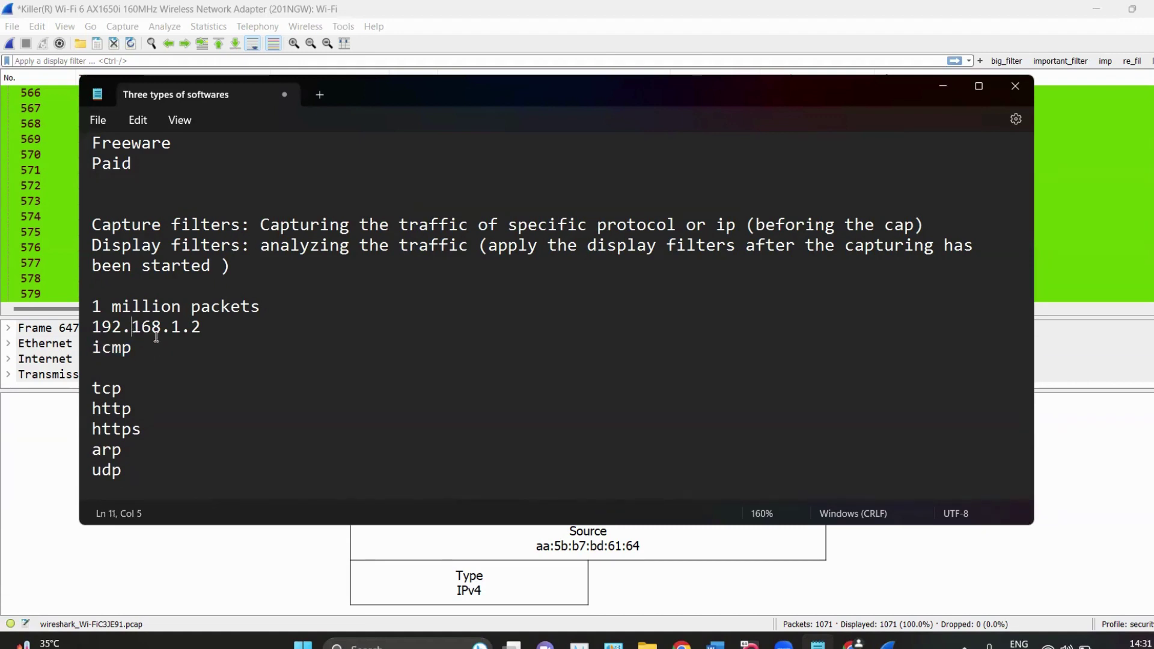
Highlight the description of capture filters and the description of display filters in turn.
{"action": "double_click", "coordinate": [112, 222]}
{"action": "left_click", "coordinate": [352, 254]}
{"action": "left_click_drag", "start_coordinate": [251, 226], "coordinate": [732, 224]}
{"action": "left_click", "coordinate": [461, 294]}
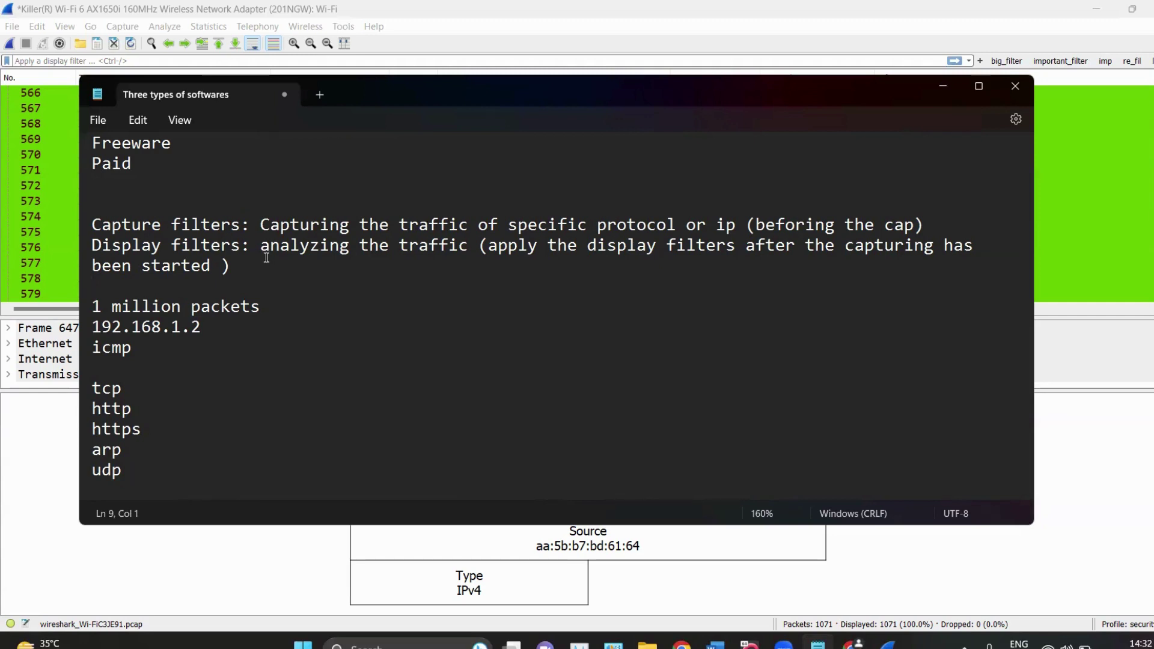
{"action": "left_click_drag", "start_coordinate": [267, 252], "coordinate": [461, 247]}
{"action": "left_click", "coordinate": [463, 349]}
Highlight the tcp entry and the arp entry in the protocol list.
{"action": "left_click_drag", "start_coordinate": [123, 389], "coordinate": [84, 390]}
{"action": "left_click", "coordinate": [201, 391]}
{"action": "left_click_drag", "start_coordinate": [120, 449], "coordinate": [80, 449]}
{"action": "left_click", "coordinate": [194, 445]}
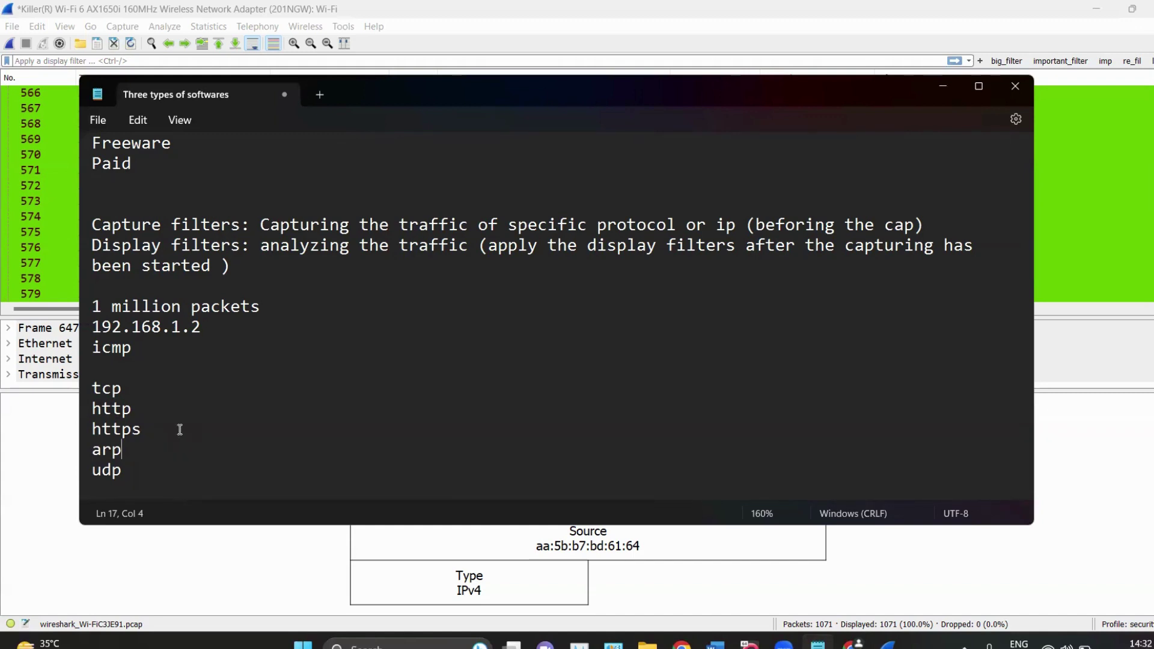
Insert blank lines above the IP address and write "10,000 tcp" directly below "1 million packets".
{"action": "left_click", "coordinate": [215, 323]}
{"action": "triple_click", "coordinate": [215, 323]}
{"action": "left_click", "coordinate": [269, 344]}
{"action": "key", "text": "Return"}
{"action": "key", "text": "Return"}
{"action": "key", "text": "Return"}
{"action": "key", "text": "Return"}
{"action": "key", "text": "Up"}
{"action": "key", "text": "Up"}
{"action": "key", "text": "Up"}
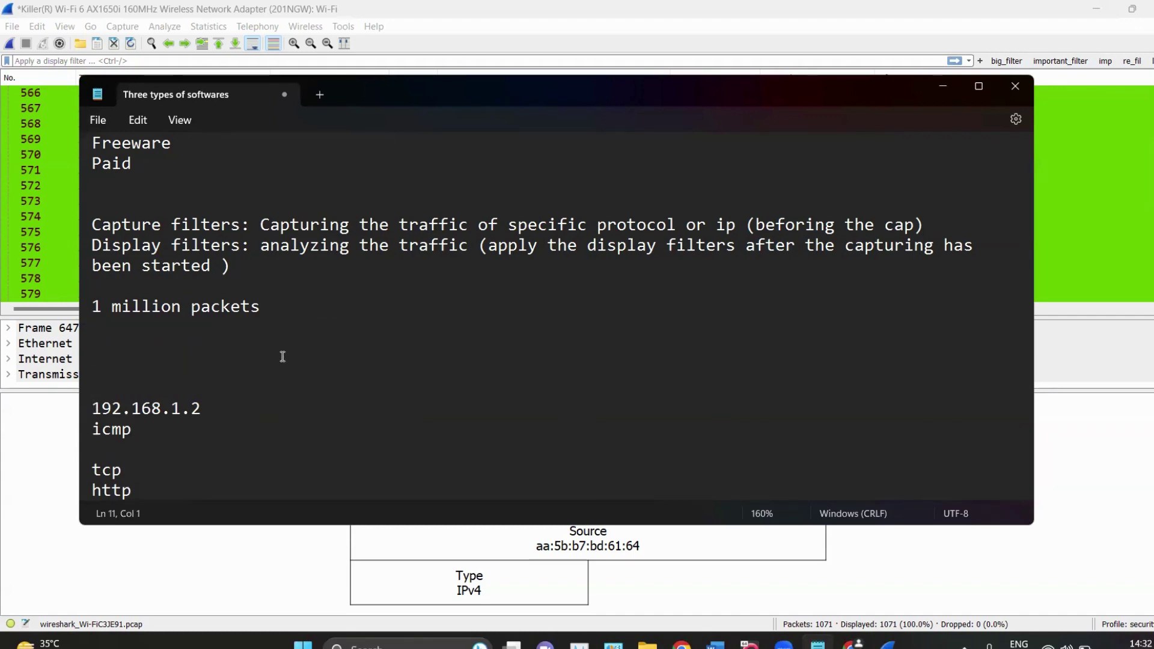
{"action": "type", "text": "10,000 "}
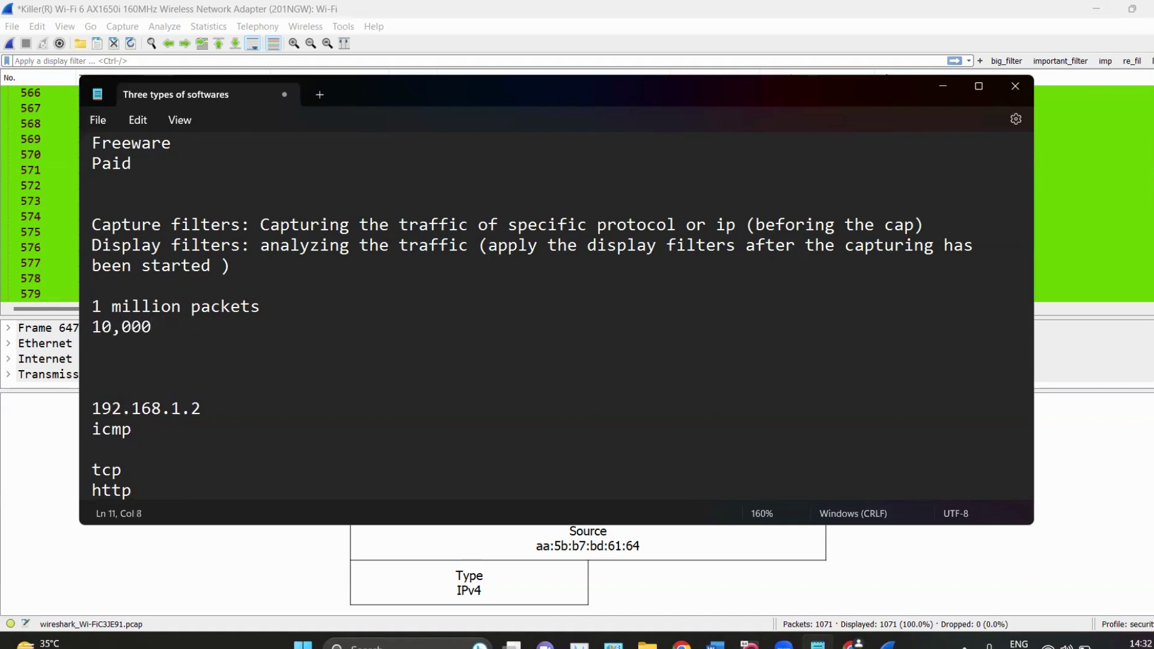
{"action": "type", "text": "tcp"}
{"action": "key", "text": "Return"}
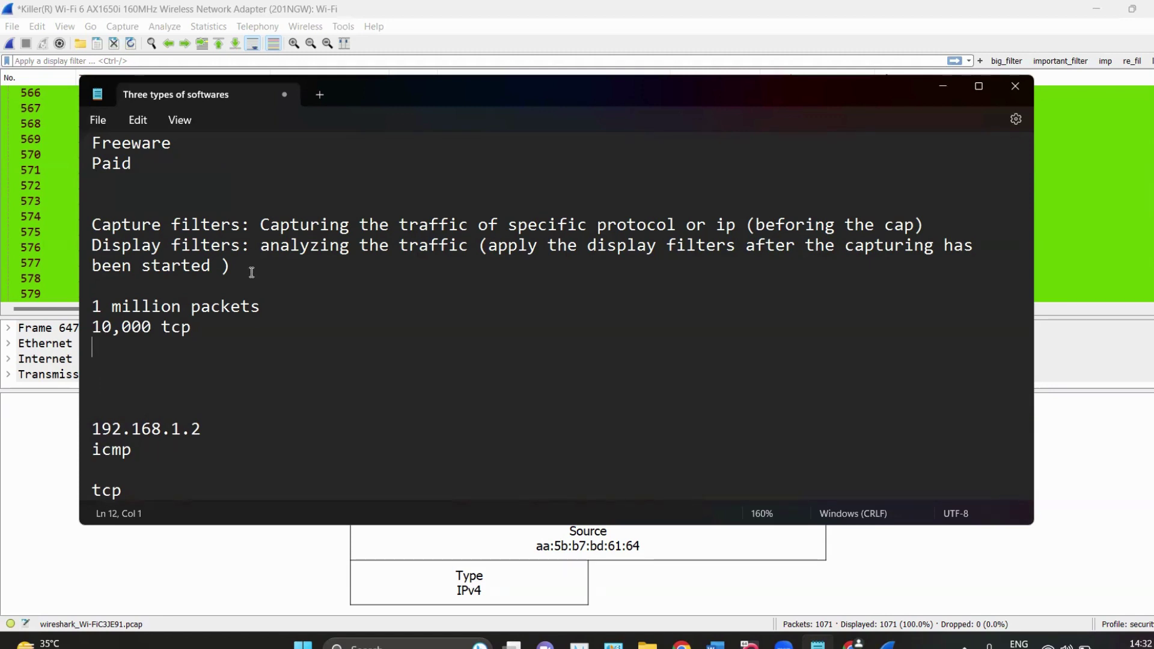
{"action": "key", "text": "Return"}
{"action": "key", "text": "Return"}
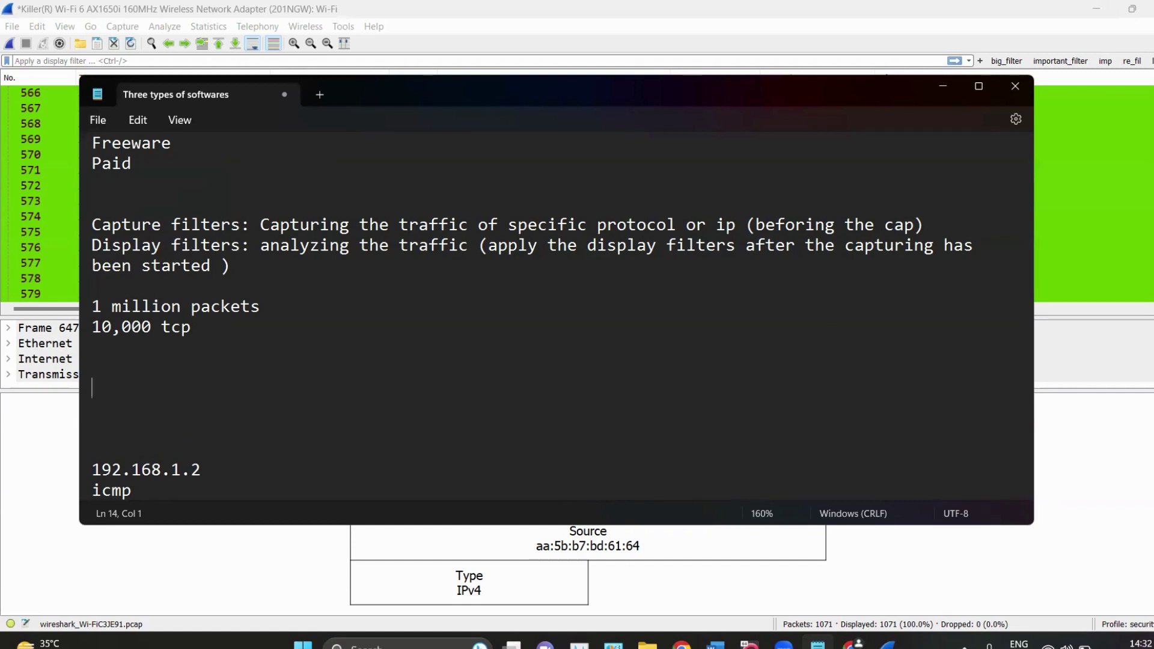
Prefix the 192.168.1.2 line with the label "ip address".
{"action": "scroll", "coordinate": [237, 291], "scroll_direction": "down", "scroll_amount": 2}
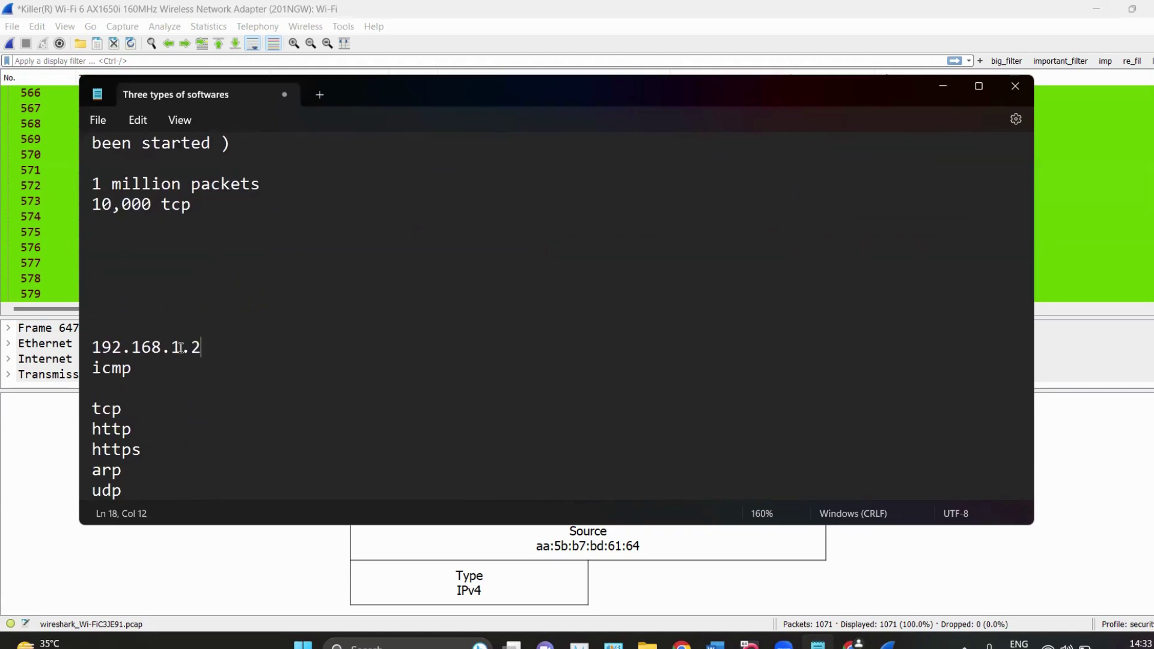
{"action": "left_click_drag", "start_coordinate": [198, 347], "coordinate": [72, 347]}
{"action": "left_click", "coordinate": [130, 347]}
{"action": "left_click_drag", "start_coordinate": [201, 347], "coordinate": [91, 347]}
{"action": "triple_click", "coordinate": [96, 345]}
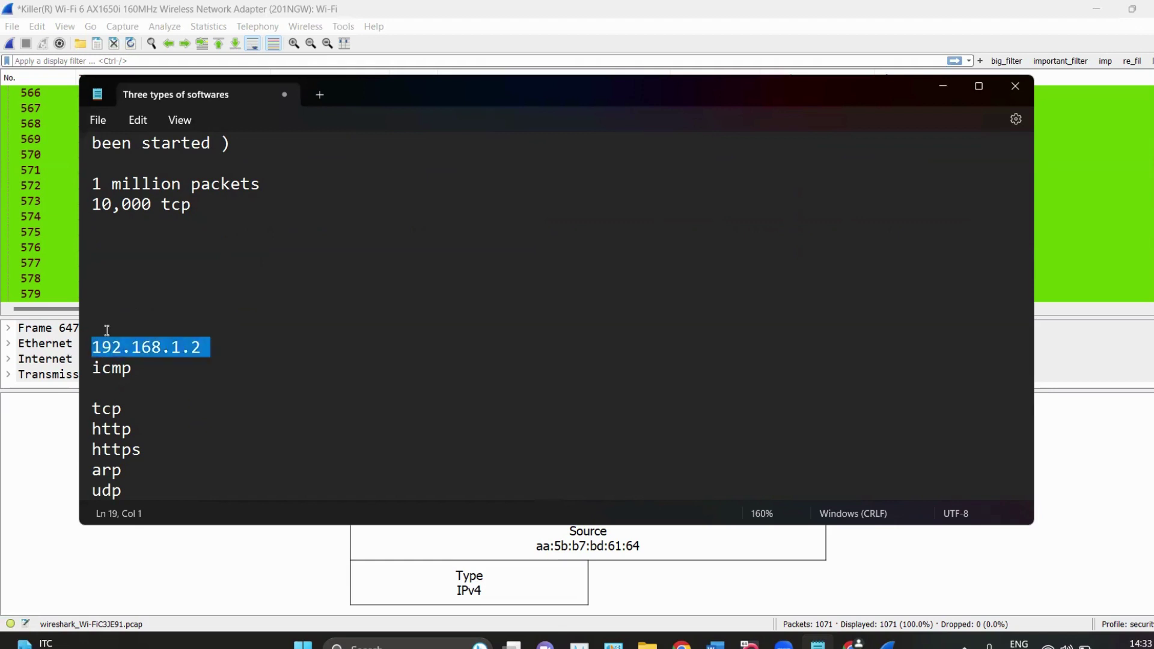
{"action": "key", "text": "Left"}
{"action": "type", "text": "ip addres"}
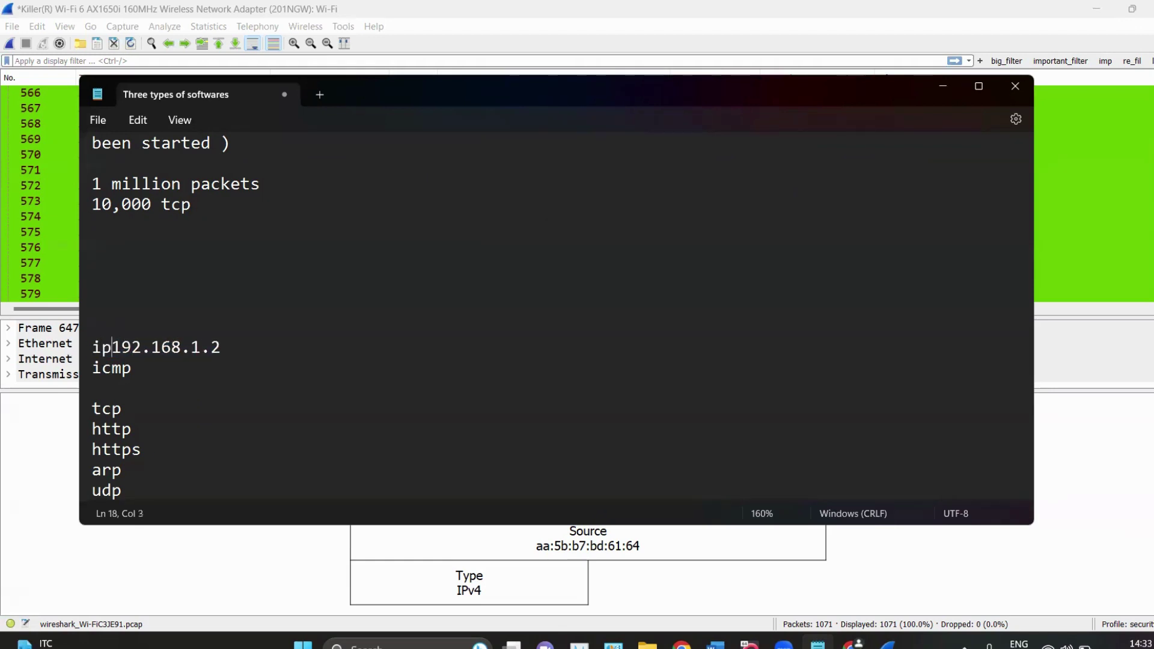
{"action": "type", "text": "s"}
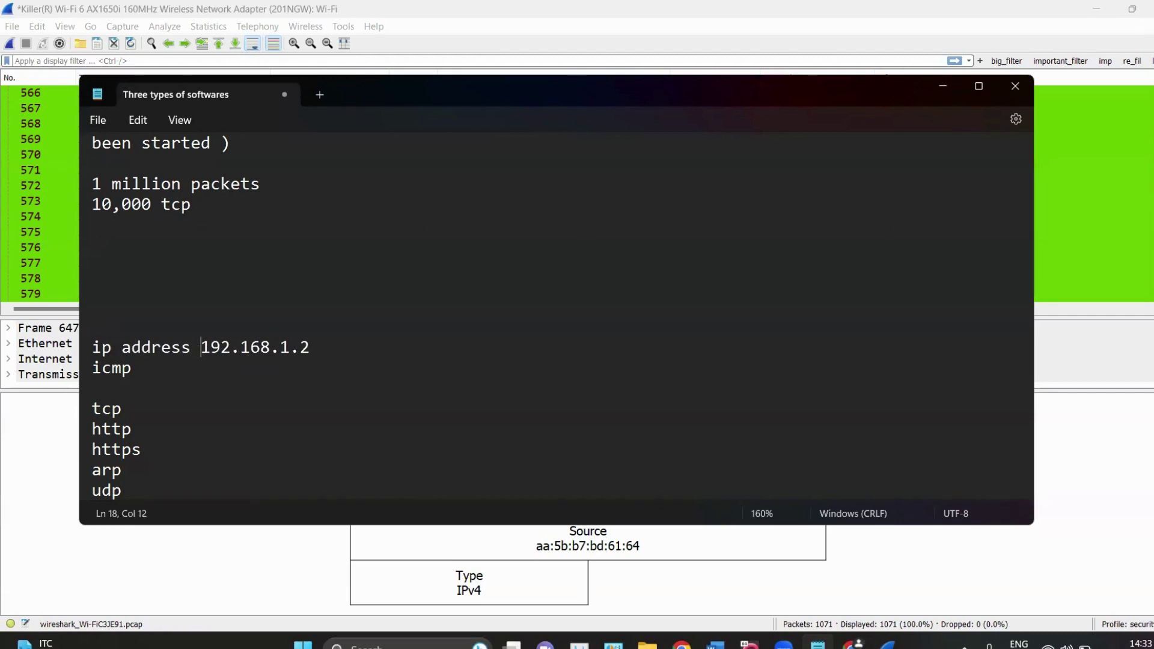
Write the line "Wireshark filters follows a particular syntax" in the blank space above the ip address line.
{"action": "left_click_drag", "start_coordinate": [358, 345], "coordinate": [85, 347]}
{"action": "left_click", "coordinate": [171, 292]}
{"action": "type", "text": "Wireshark "}
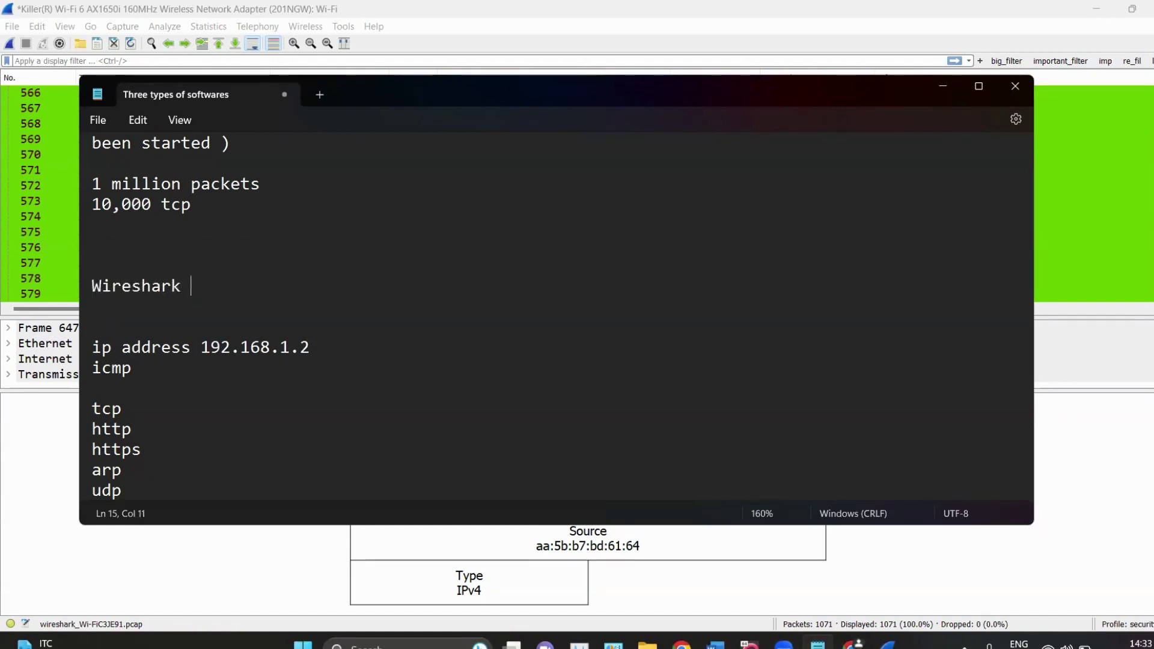
{"action": "type", "text": "filters fo"}
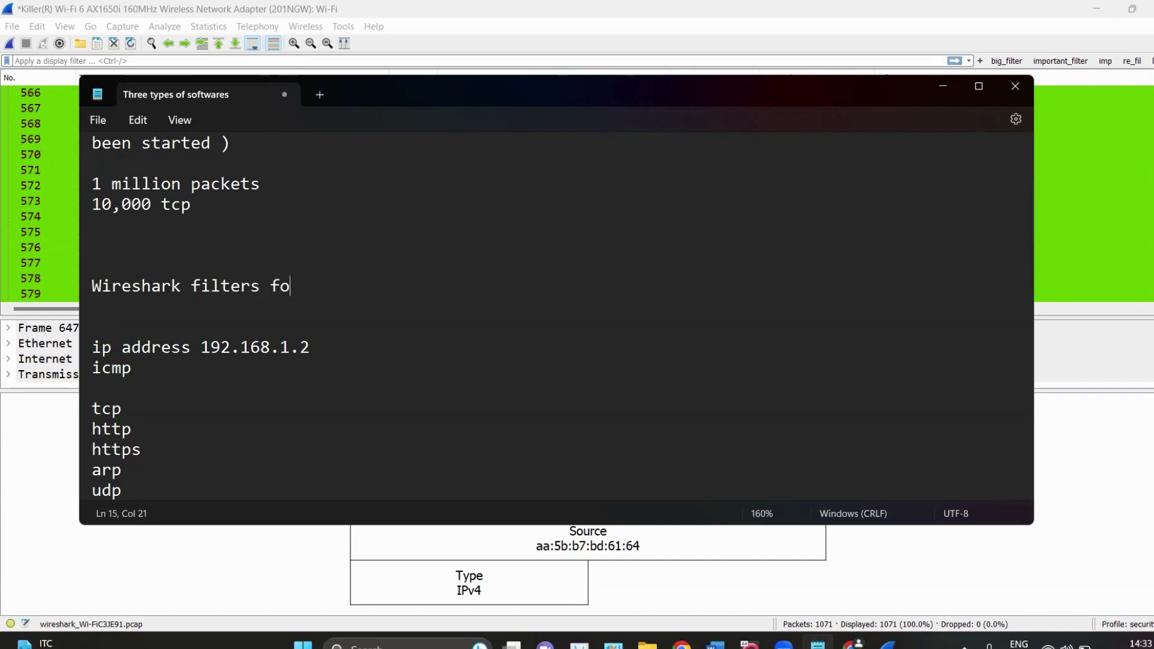
{"action": "type", "text": "llows a"}
{"action": "key", "text": "BackSpace"}
{"action": "type", "text": "s a "}
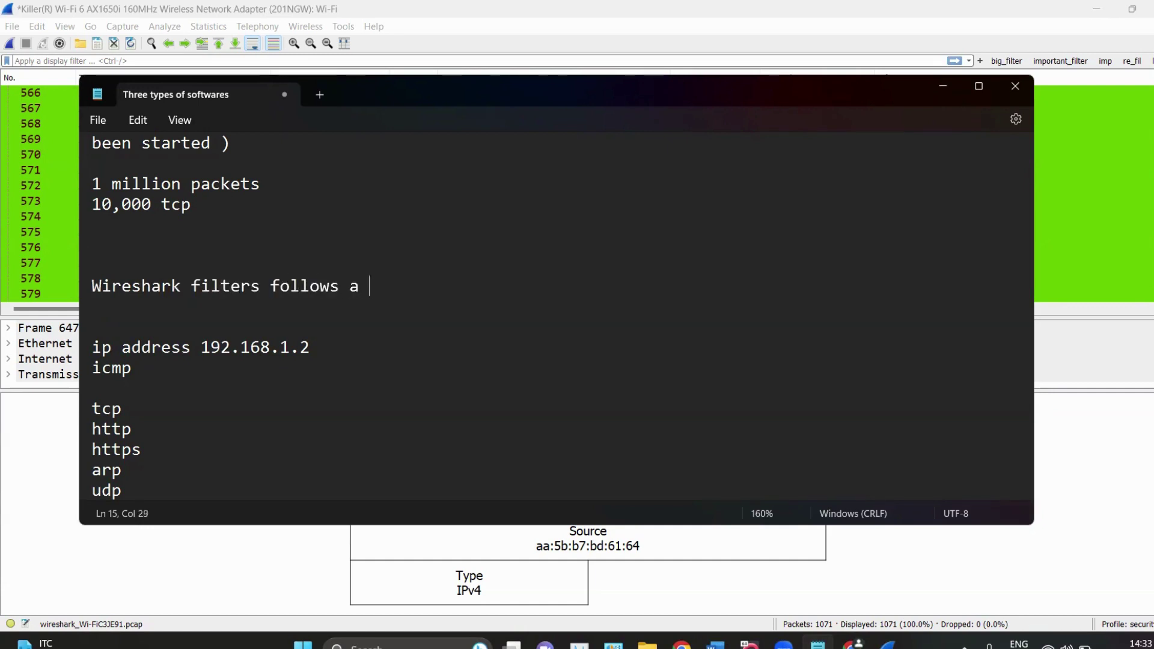
{"action": "type", "text": "particular "}
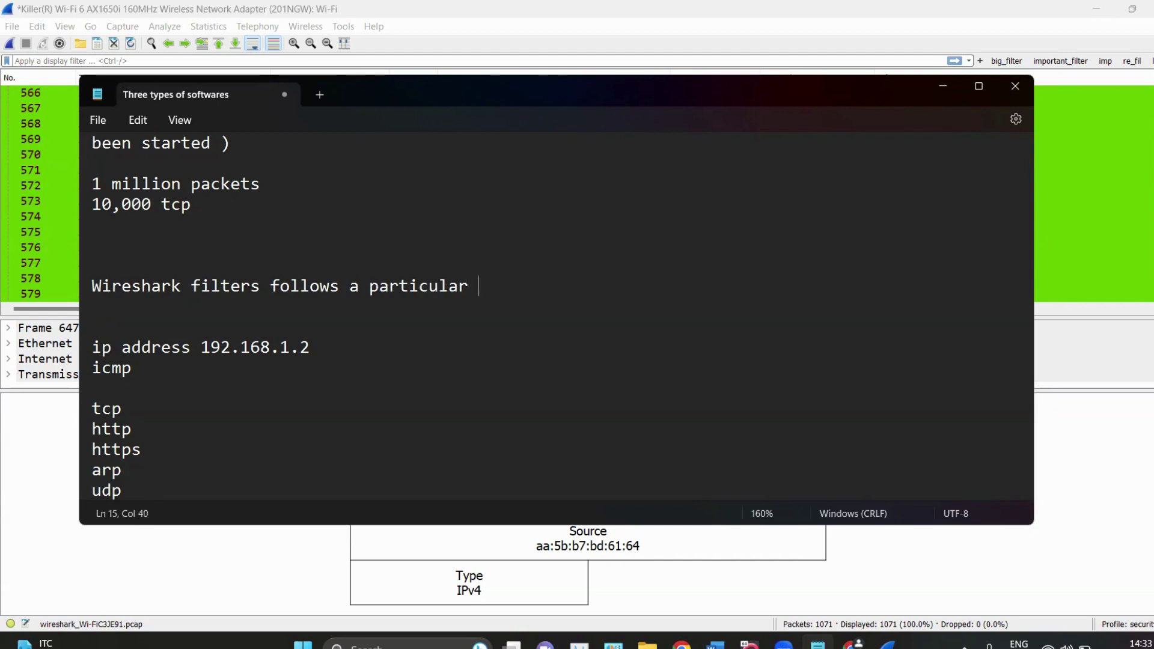
{"action": "type", "text": "syntax"}
{"action": "key", "text": "Return"}
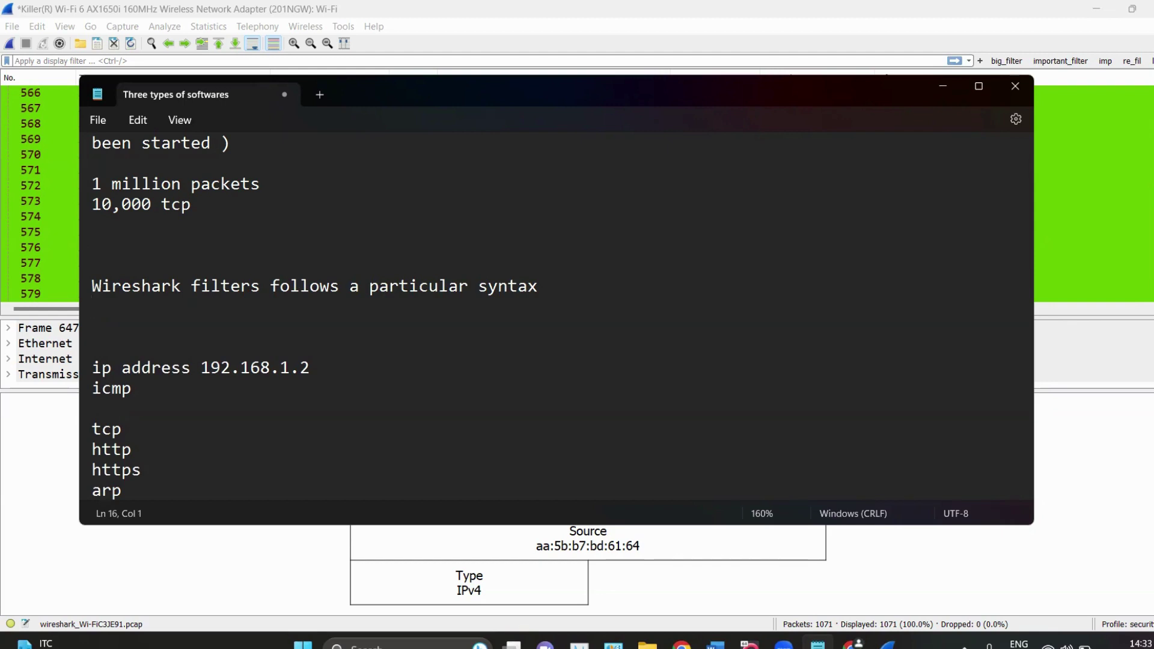
Add the example filter "ip.addr == 192.168.1.2" below the syntax line.
{"action": "left_click_drag", "start_coordinate": [353, 366], "coordinate": [147, 361]}
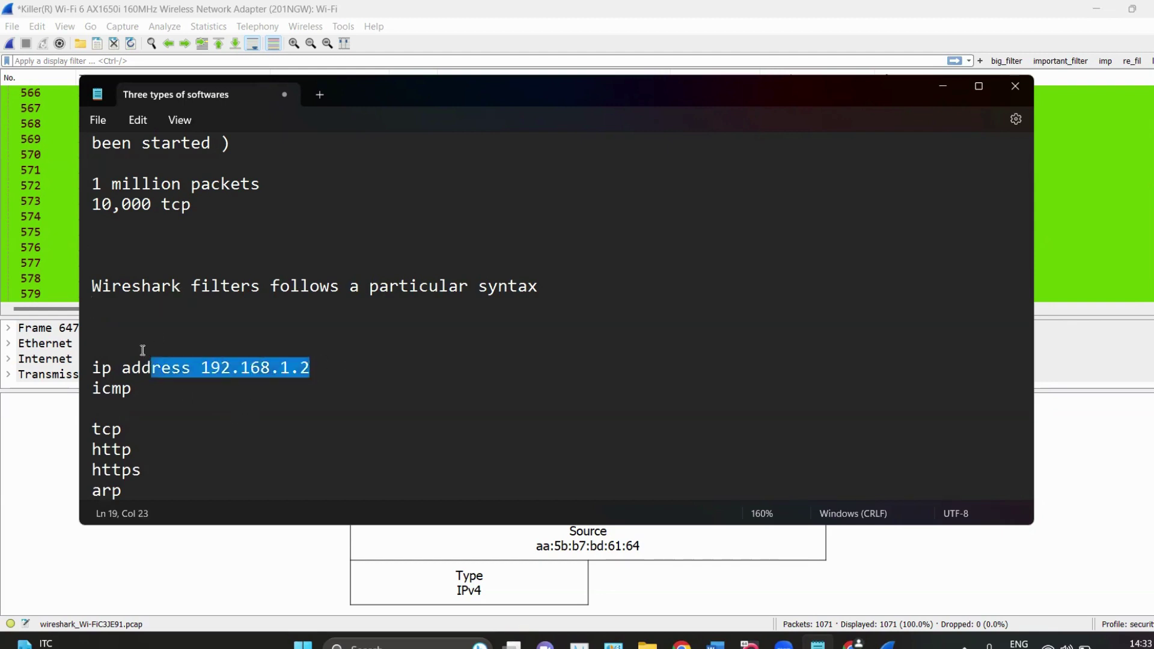
{"action": "left_click", "coordinate": [129, 312]}
{"action": "type", "text": "ip."}
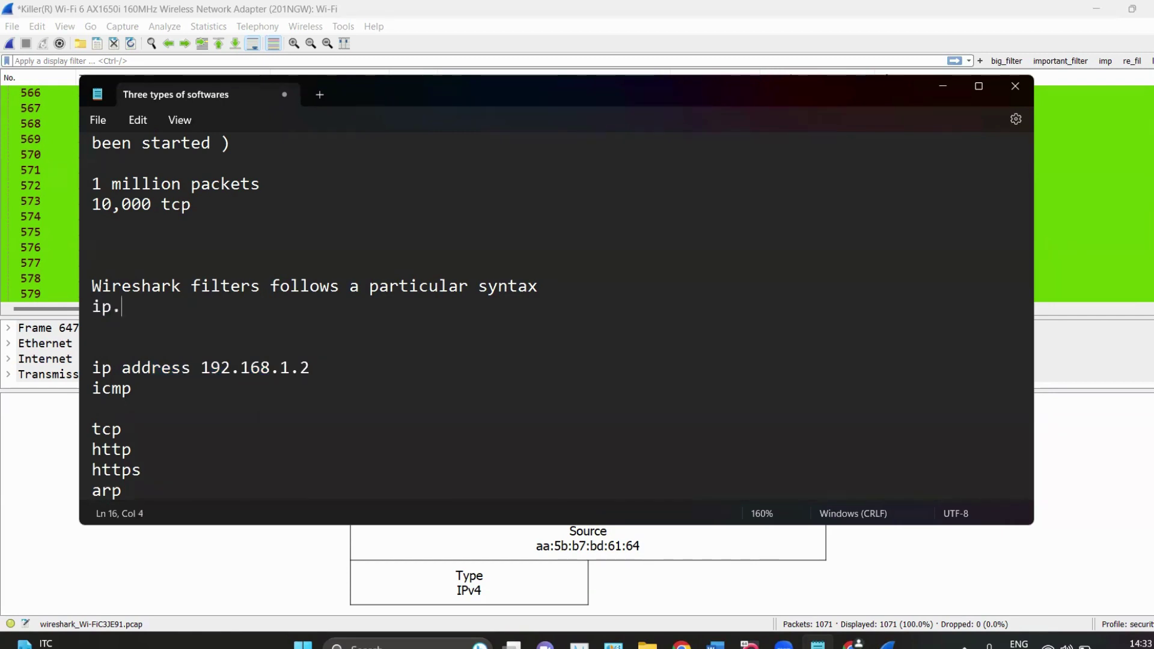
{"action": "type", "text": "addr == 192.168.1.2"}
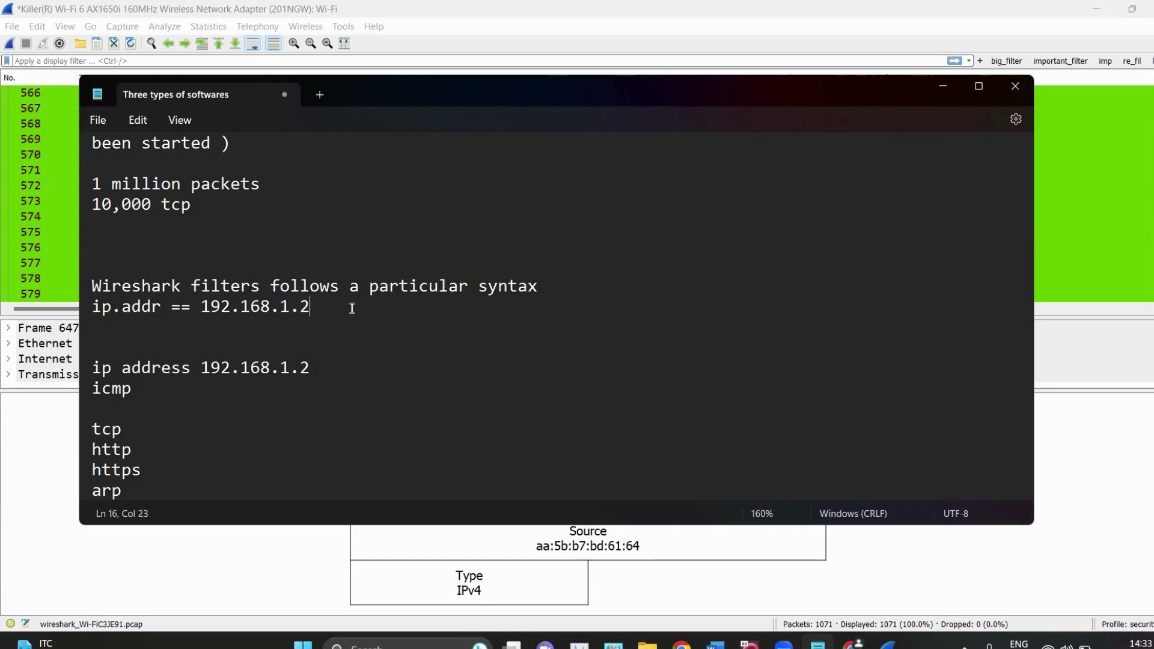
Highlight the whole ip.addr example filter, then clear the selection.
{"action": "left_click_drag", "start_coordinate": [353, 306], "coordinate": [97, 310]}
{"action": "left_click", "coordinate": [97, 310]}
{"action": "left_click_drag", "start_coordinate": [92, 309], "coordinate": [341, 310]}
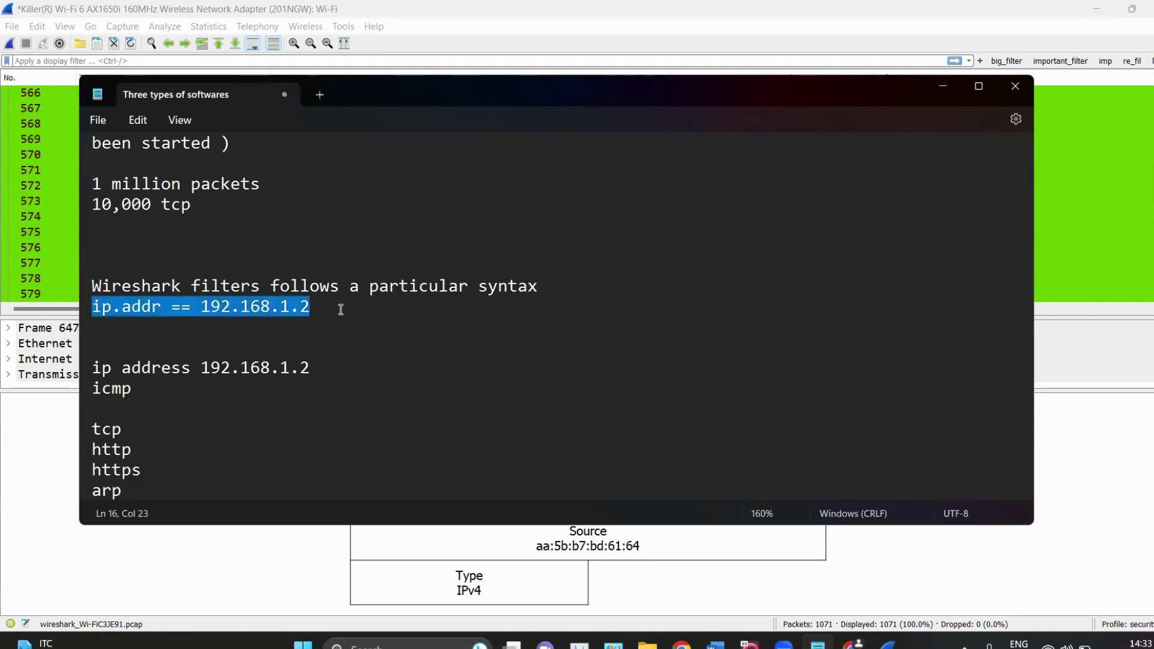
{"action": "key", "text": "Right"}
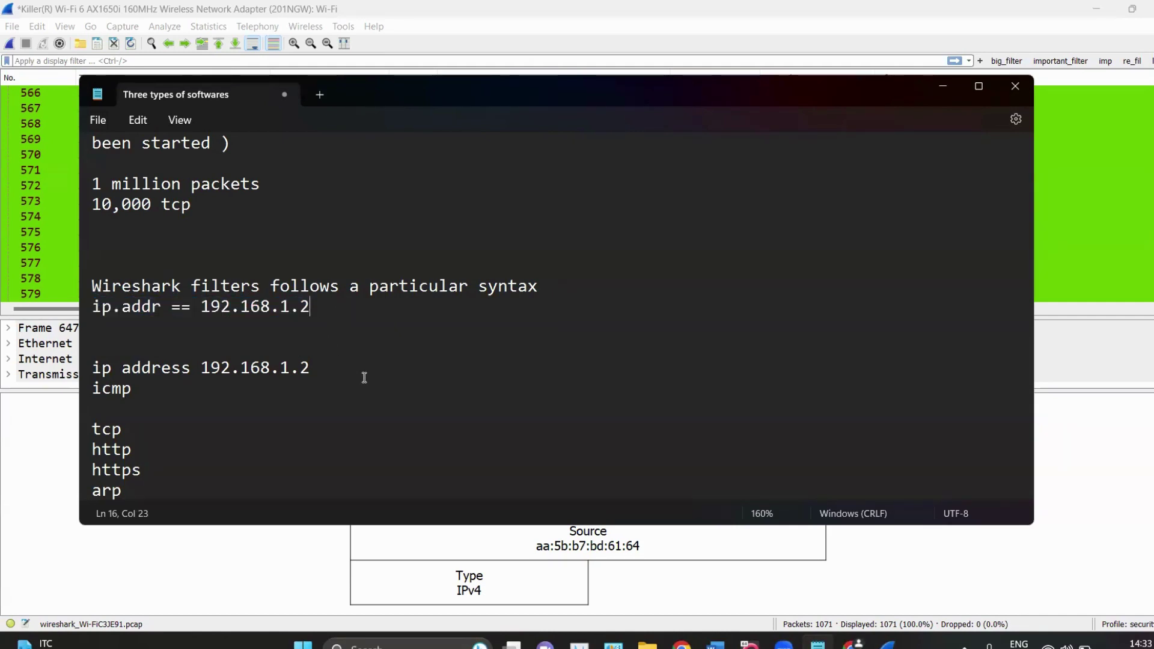
Minimize the notes to return to Wireshark, view the saved capture filters and close their list.
{"action": "scroll", "coordinate": [363, 380], "scroll_direction": "up", "scroll_amount": 3}
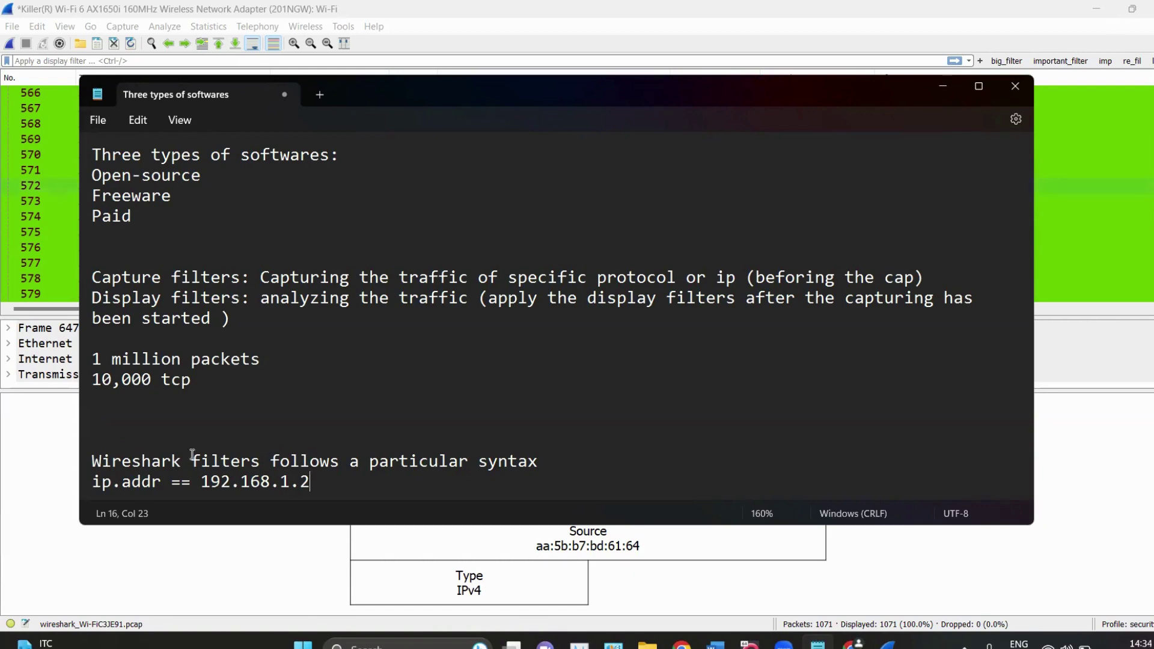
{"action": "left_click", "coordinate": [942, 90]}
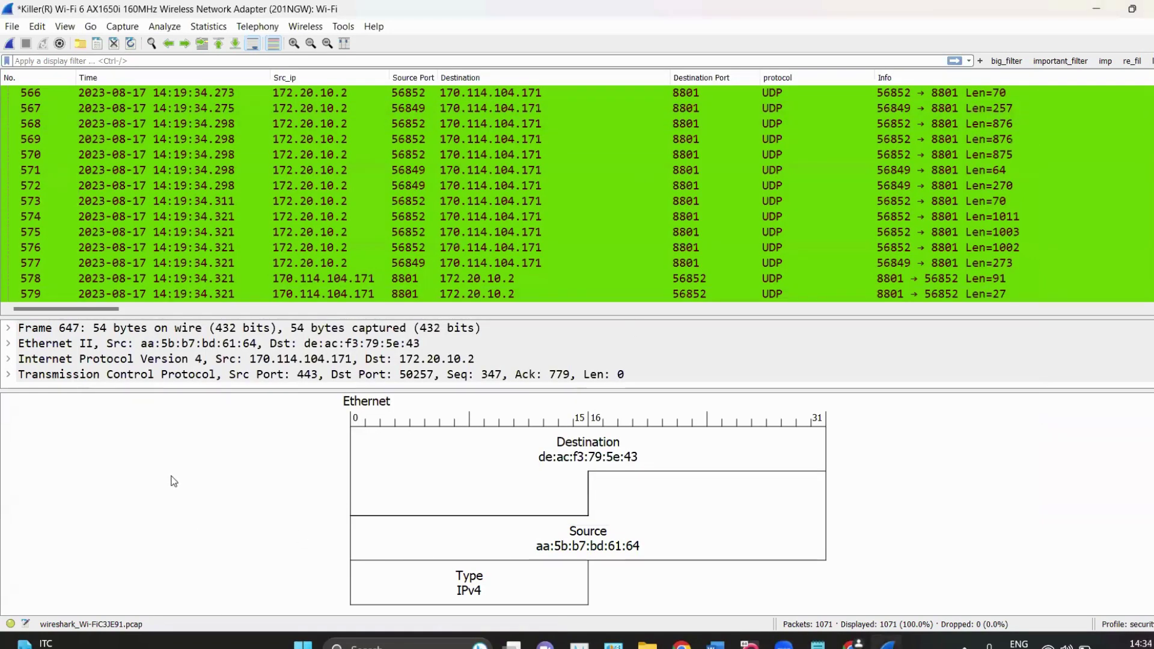
{"action": "left_click", "coordinate": [92, 27]}
{"action": "mouse_move", "coordinate": [124, 27]}
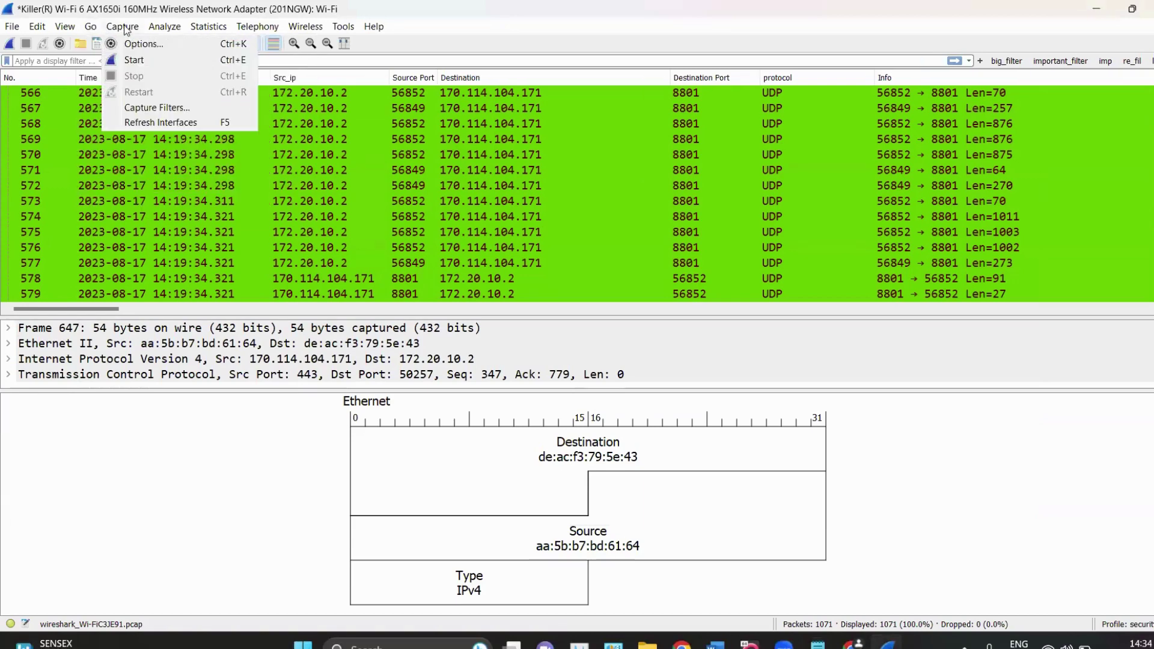
{"action": "left_click", "coordinate": [179, 110]}
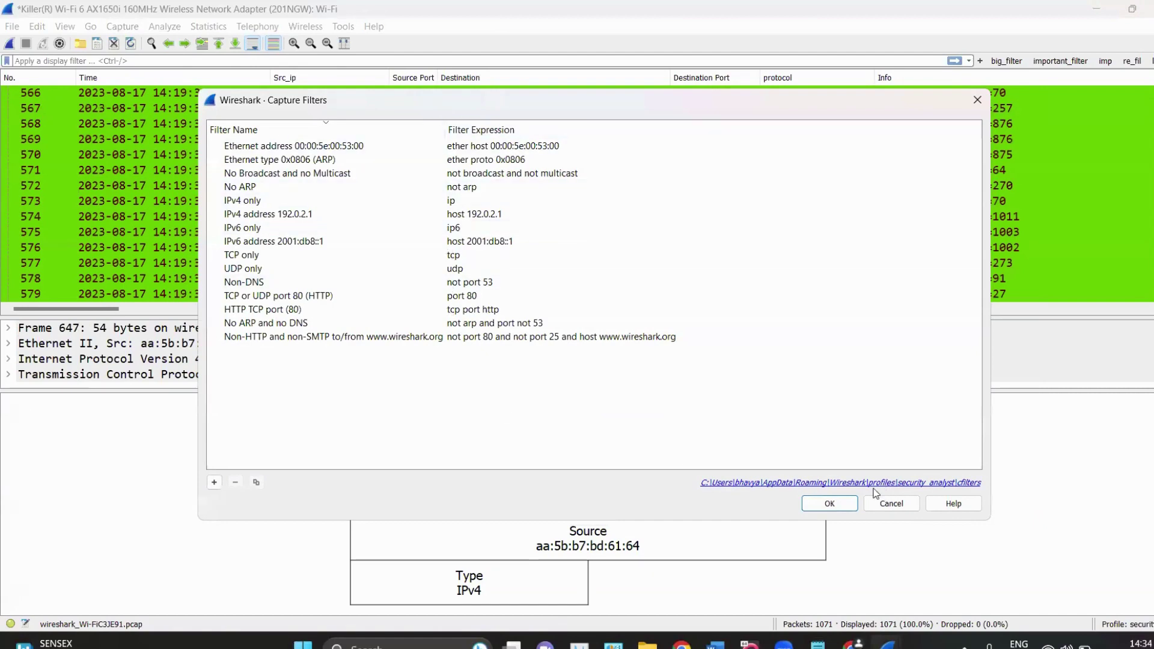
{"action": "left_click", "coordinate": [830, 504]}
Open the saved display filters, add a new filter entry, delete it again and close the list.
{"action": "left_click", "coordinate": [164, 27]}
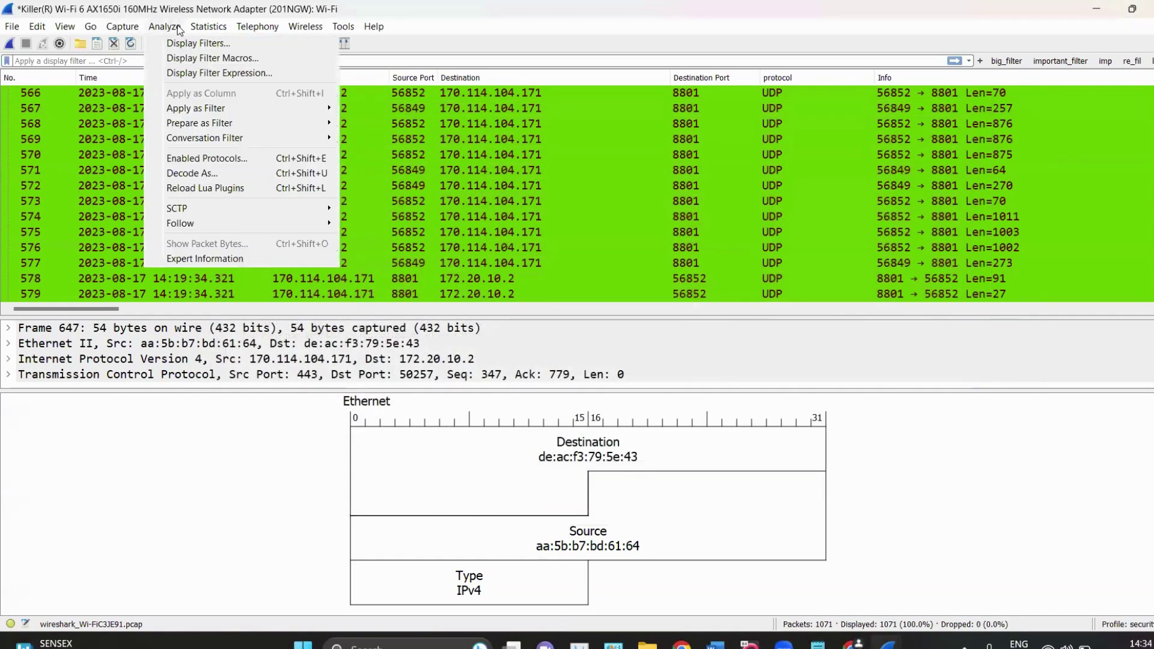
{"action": "left_click", "coordinate": [182, 40]}
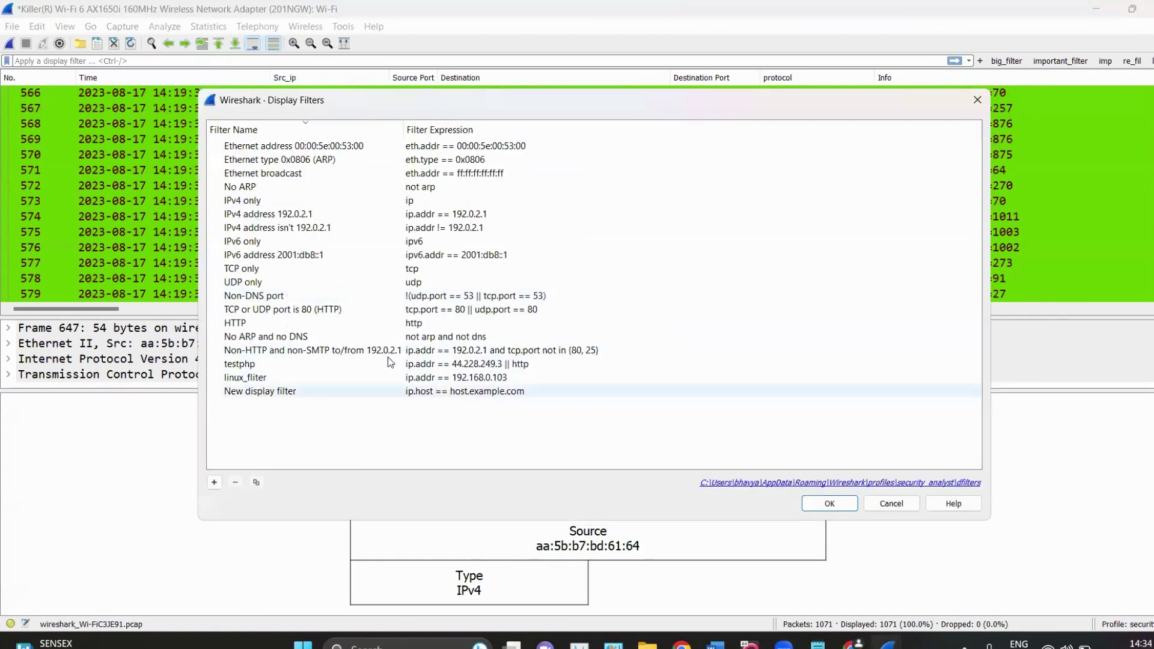
{"action": "left_click", "coordinate": [214, 482]}
{"action": "left_click", "coordinate": [270, 405]}
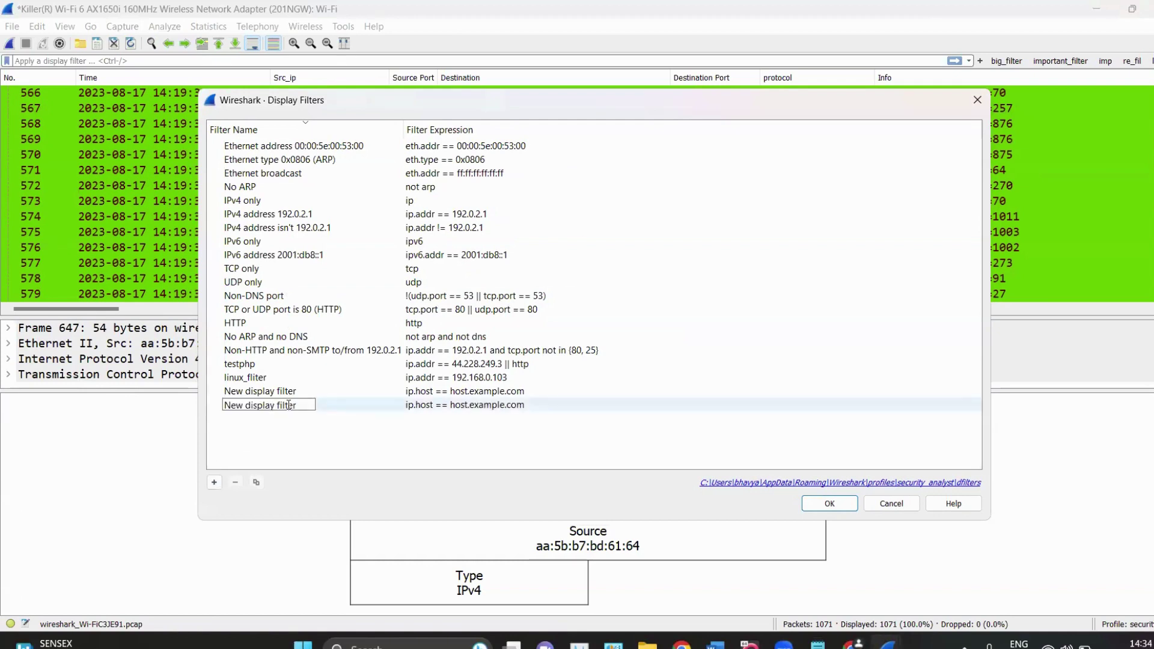
{"action": "left_click", "coordinate": [288, 405]}
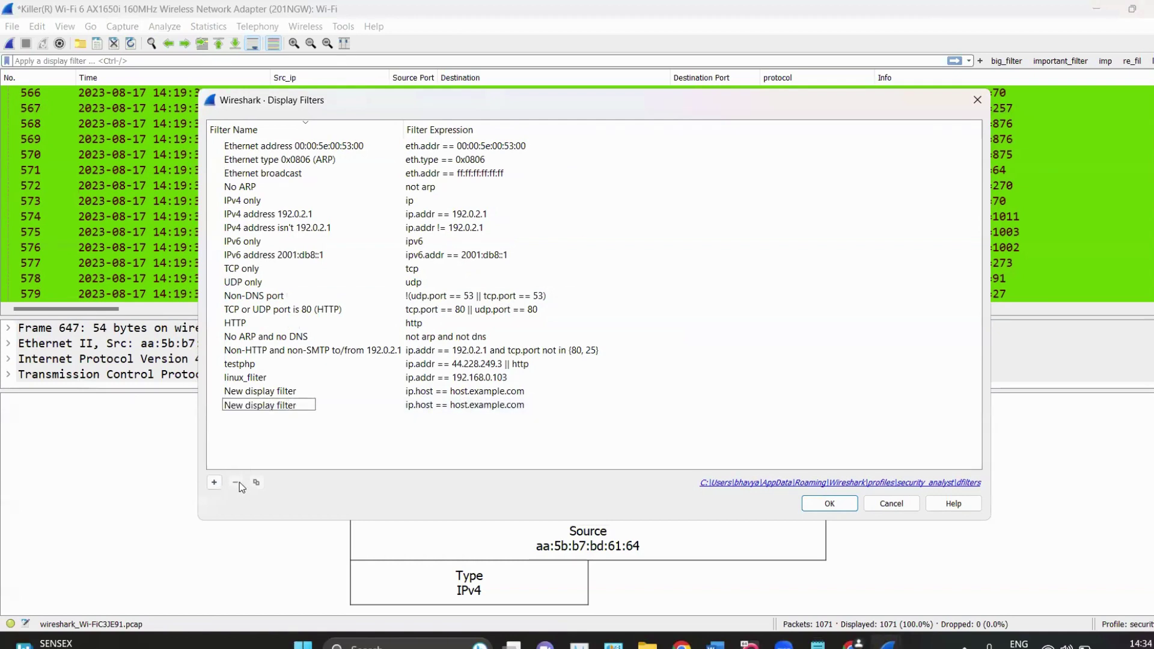
{"action": "left_click", "coordinate": [351, 409]}
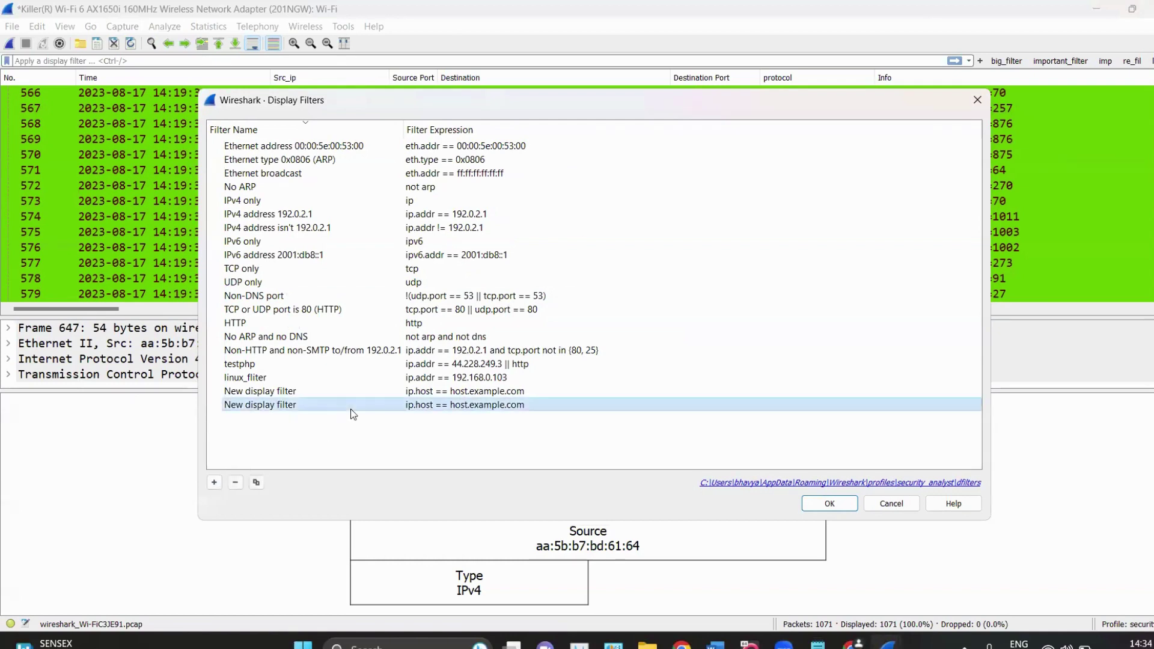
{"action": "left_click", "coordinate": [235, 484]}
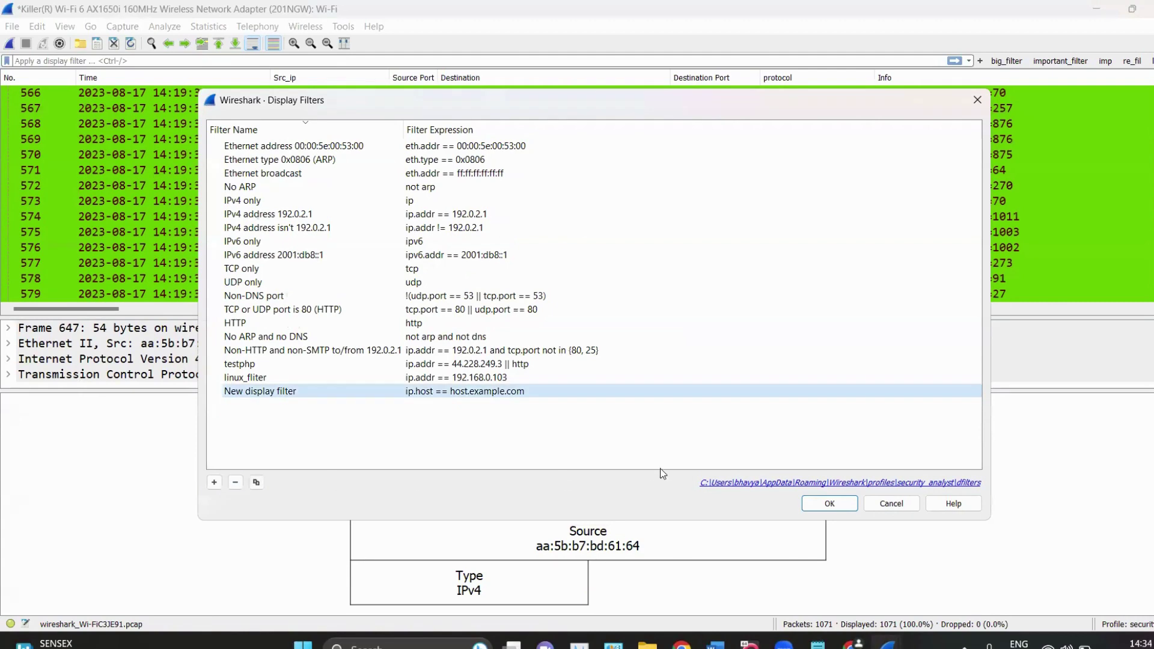
{"action": "left_click", "coordinate": [808, 504]}
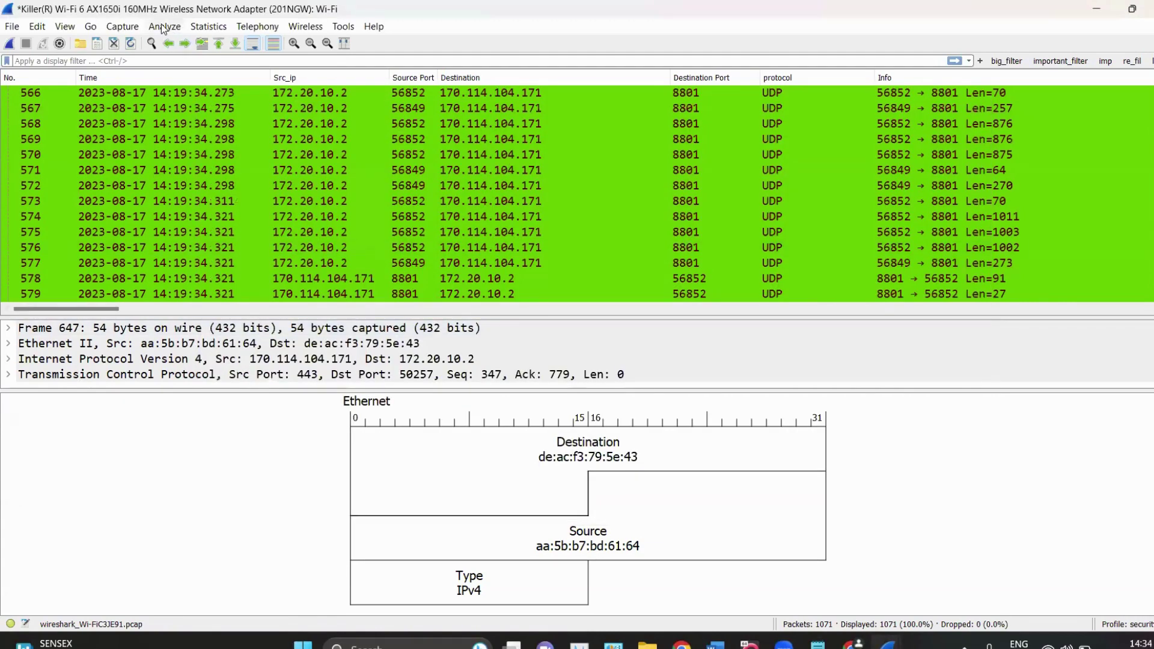
Open the Protocol Hierarchy statistics and collapse and re-expand the IPv4, UDP and TCP branches to examine the protocol breakdown.
{"action": "left_click", "coordinate": [163, 27]}
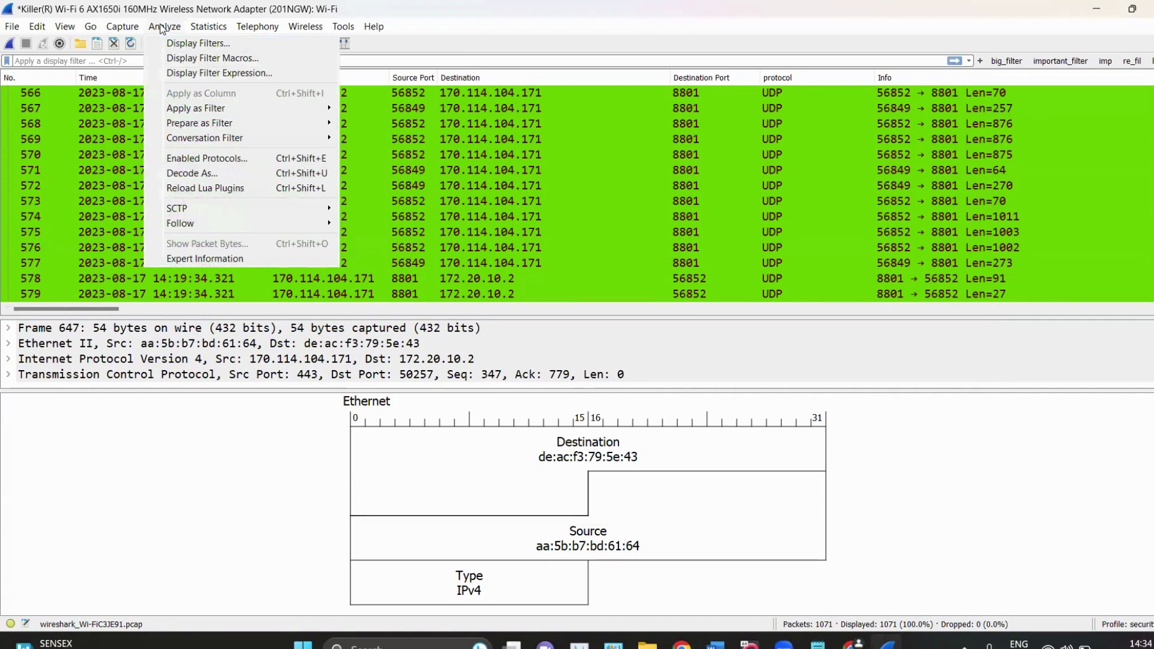
{"action": "mouse_move", "coordinate": [201, 31]}
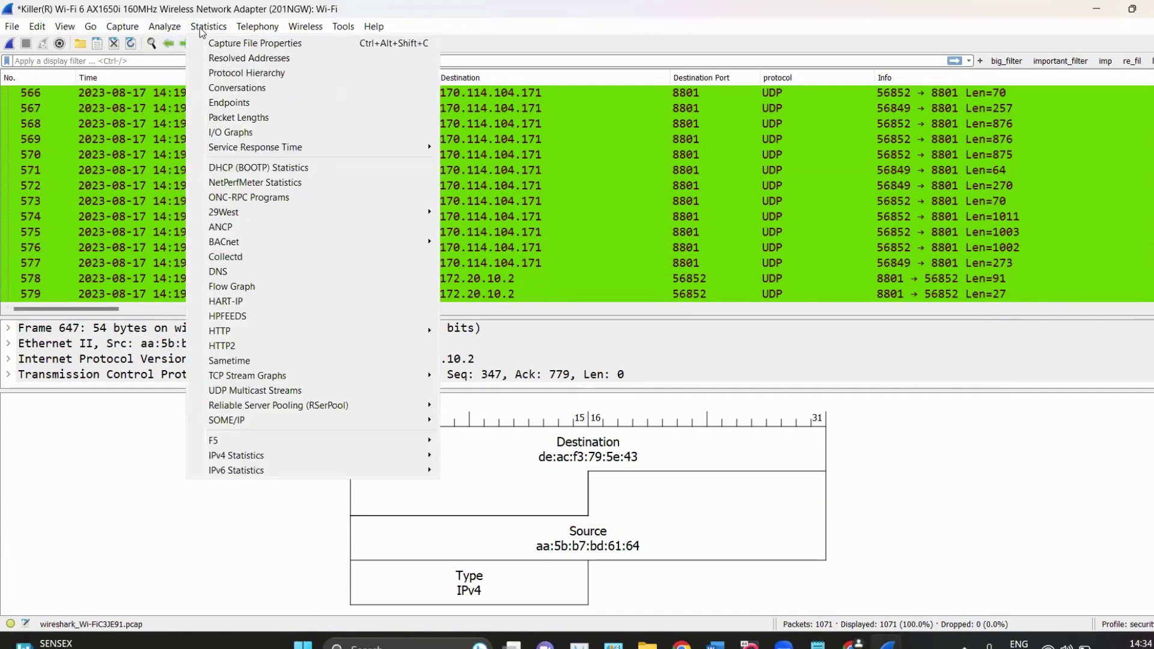
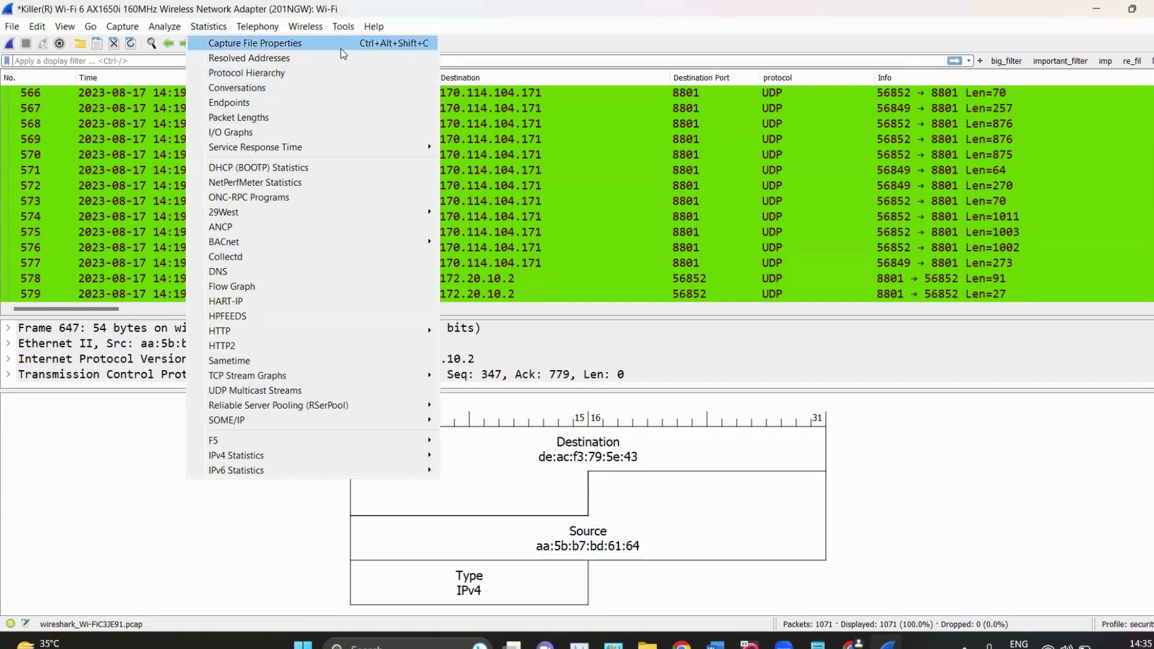
{"action": "left_click", "coordinate": [265, 73]}
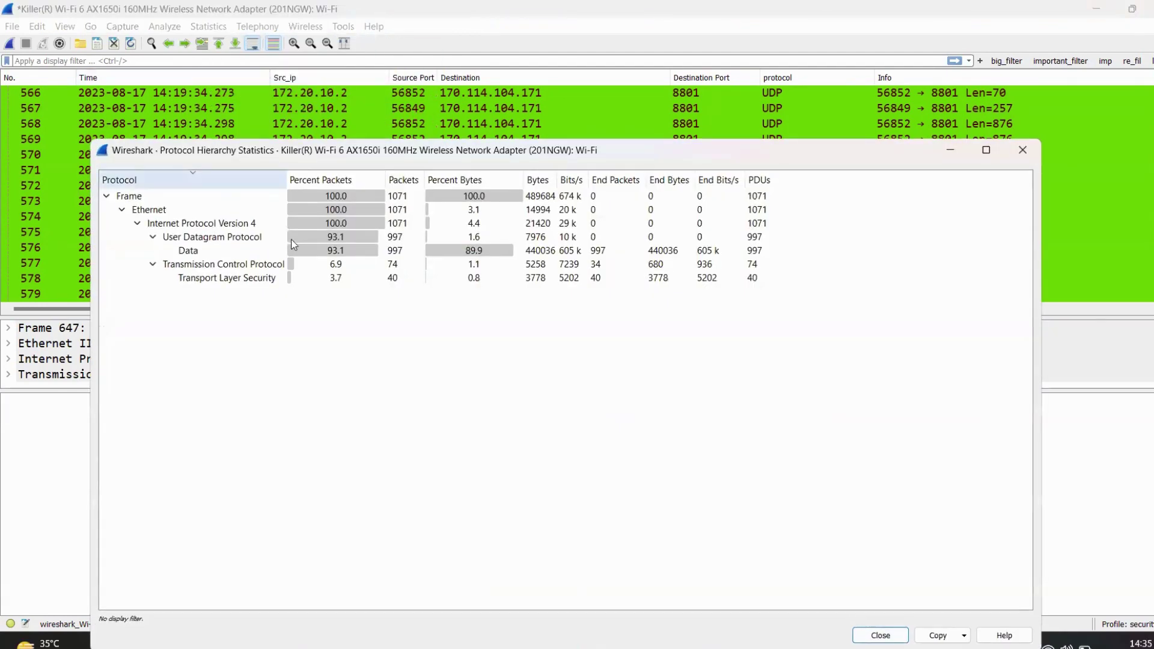
{"action": "left_click_drag", "start_coordinate": [368, 153], "coordinate": [448, 61]}
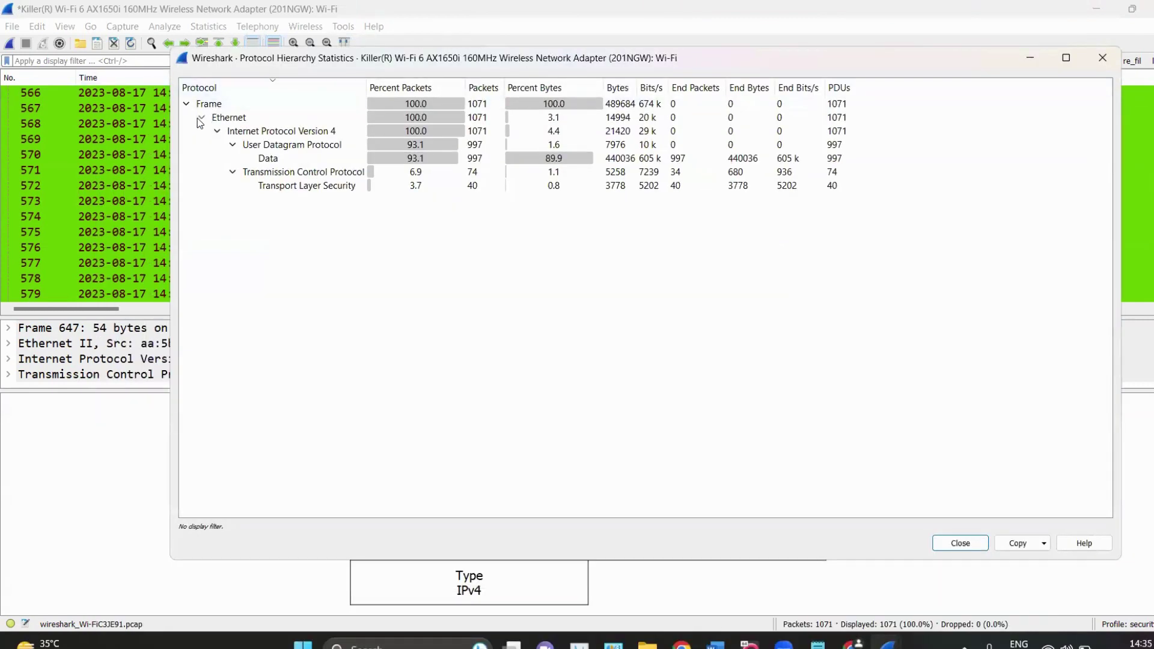
{"action": "left_click", "coordinate": [217, 131]}
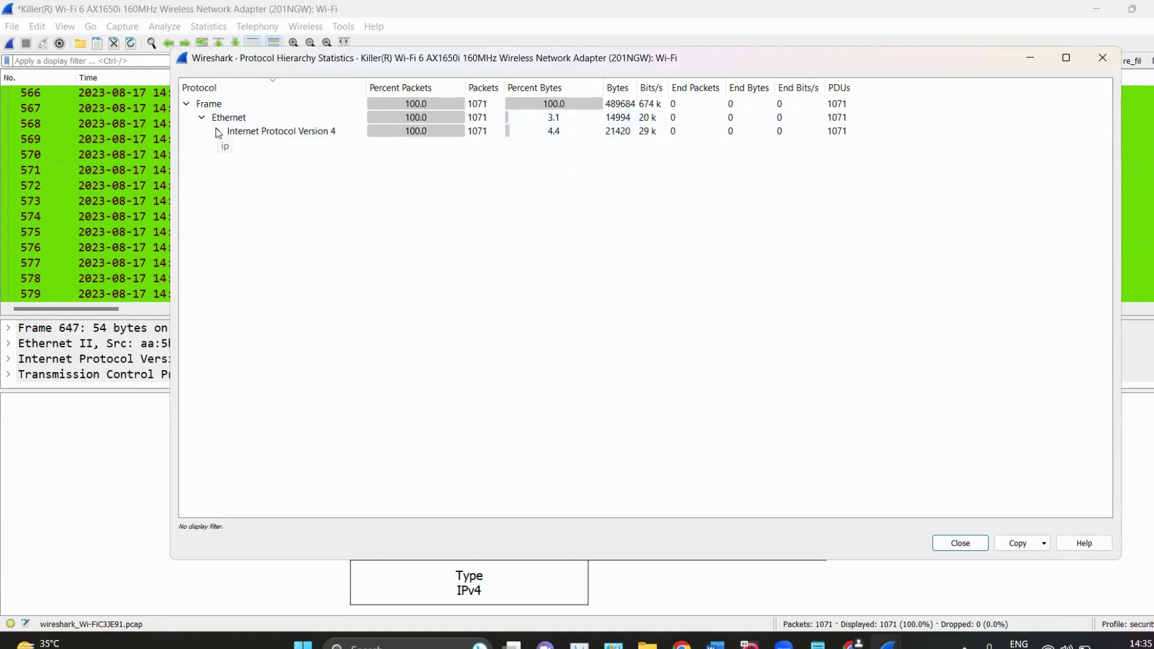
{"action": "left_click", "coordinate": [217, 131]}
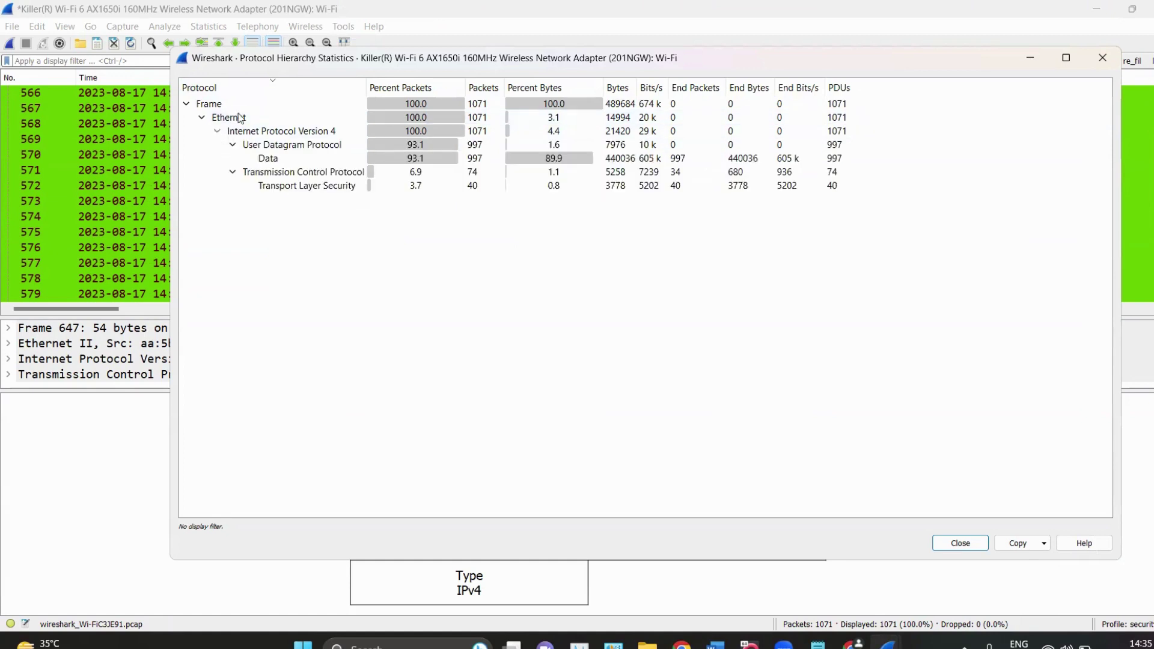
{"action": "left_click", "coordinate": [233, 145]}
{"action": "left_click", "coordinate": [233, 145]}
{"action": "left_click", "coordinate": [233, 173]}
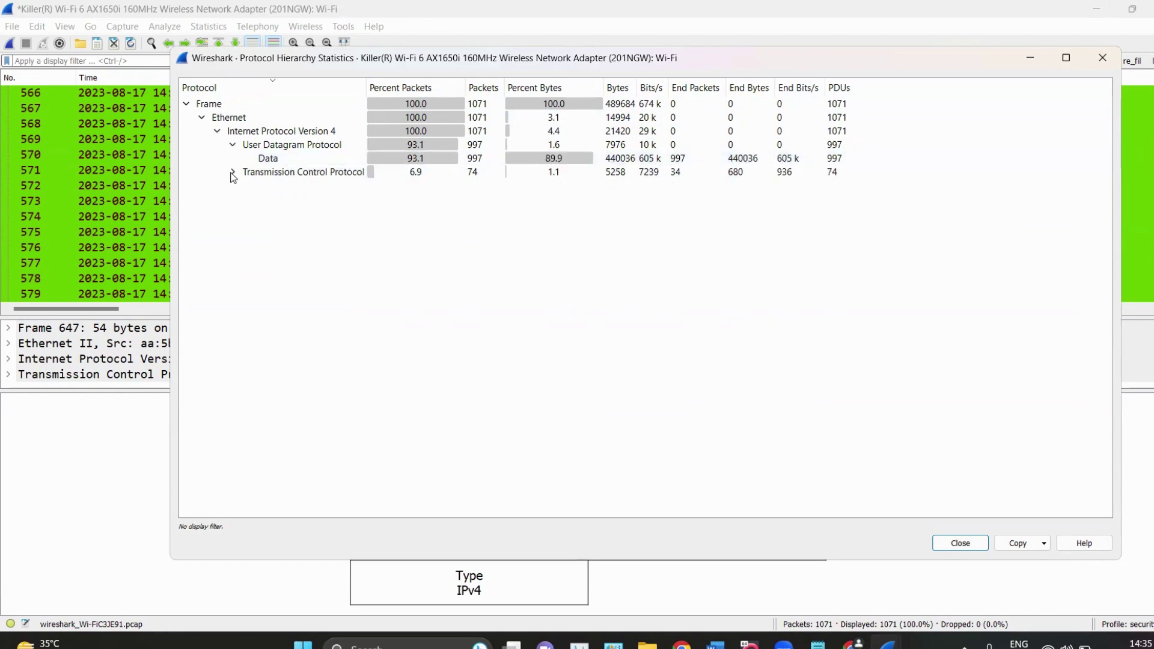
{"action": "left_click", "coordinate": [233, 173]}
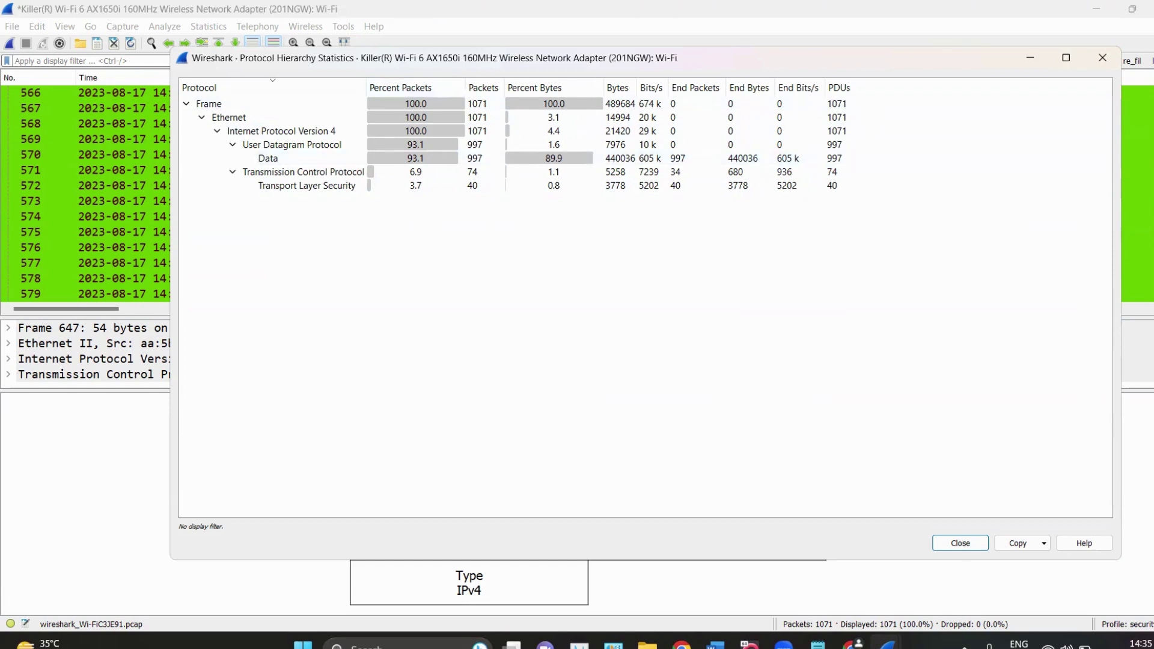
Circle the Percent Packets heading, mark the IPv4 and UDP percentages and the Packets column with the pen, and clear the marks.
{"action": "left_click", "coordinate": [1142, 211]}
{"action": "mouse_move", "coordinate": [421, 72]}
{"action": "left_mouse_down"}
{"action": "mouse_move", "coordinate": [384, 67]}
{"action": "mouse_move", "coordinate": [356, 92]}
{"action": "mouse_move", "coordinate": [421, 106]}
{"action": "mouse_move", "coordinate": [442, 76]}
{"action": "mouse_move", "coordinate": [423, 78]}
{"action": "left_mouse_up"}
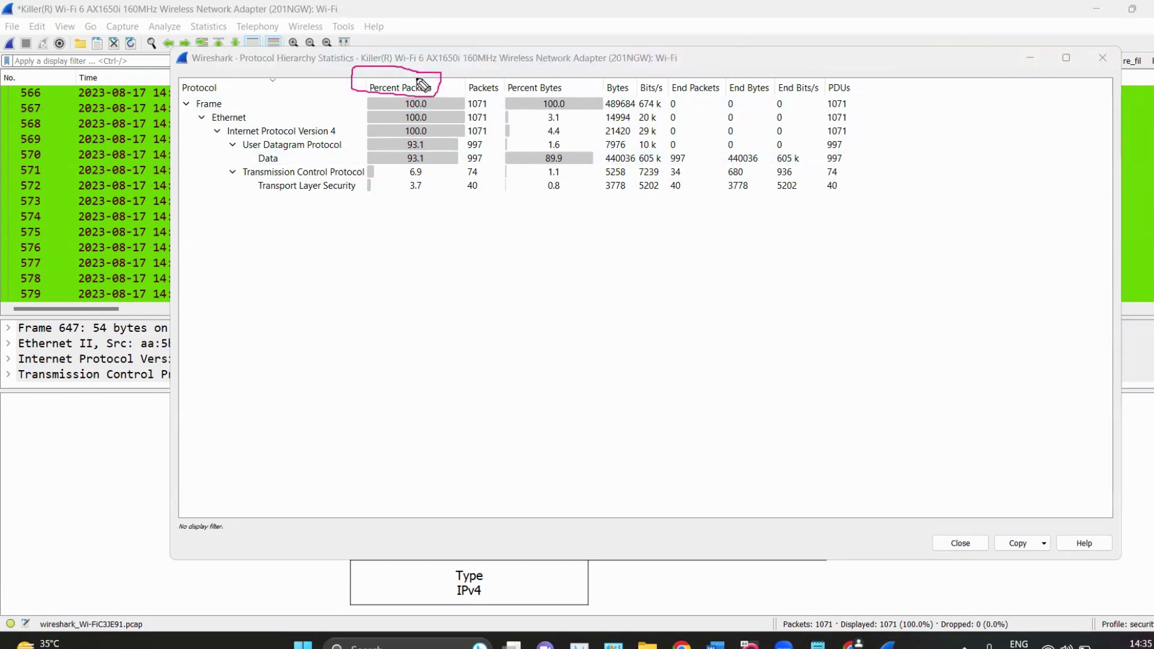
{"action": "mouse_move", "coordinate": [347, 132]}
{"action": "left_mouse_down"}
{"action": "mouse_move", "coordinate": [404, 126]}
{"action": "mouse_move", "coordinate": [359, 139]}
{"action": "mouse_move", "coordinate": [394, 142]}
{"action": "left_mouse_up"}
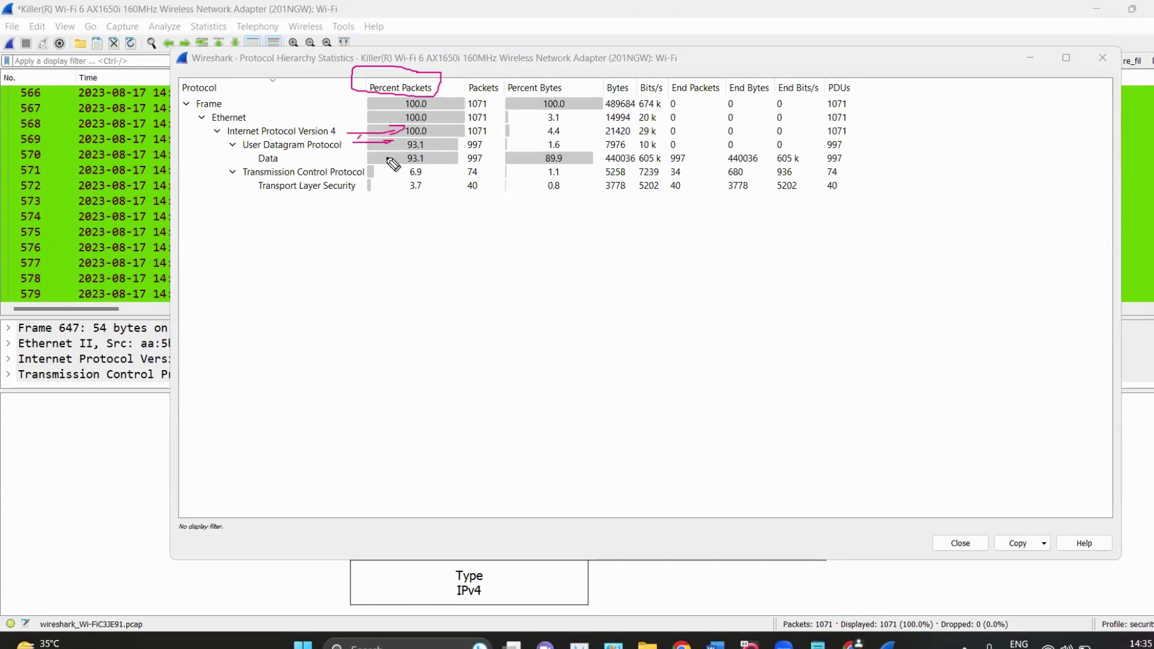
{"action": "mouse_move", "coordinate": [474, 72]}
{"action": "left_mouse_down"}
{"action": "mouse_move", "coordinate": [458, 80]}
{"action": "mouse_move", "coordinate": [461, 93]}
{"action": "left_mouse_up"}
{"action": "mouse_move", "coordinate": [475, 99]}
{"action": "left_mouse_down"}
{"action": "mouse_move", "coordinate": [486, 99]}
{"action": "mouse_move", "coordinate": [482, 110]}
{"action": "left_mouse_up"}
{"action": "mouse_move", "coordinate": [486, 137]}
{"action": "left_mouse_down"}
{"action": "mouse_move", "coordinate": [497, 145]}
{"action": "mouse_move", "coordinate": [483, 171]}
{"action": "left_mouse_up"}
{"action": "left_click", "coordinate": [1151, 289]}
Circle the Protocol Hierarchy Statistics title and mark the UDP row, then clear the marks and close the statistics.
{"action": "mouse_move", "coordinate": [305, 42]}
{"action": "left_mouse_down"}
{"action": "mouse_move", "coordinate": [234, 63]}
{"action": "mouse_move", "coordinate": [323, 84]}
{"action": "mouse_move", "coordinate": [361, 65]}
{"action": "mouse_move", "coordinate": [333, 45]}
{"action": "left_mouse_up"}
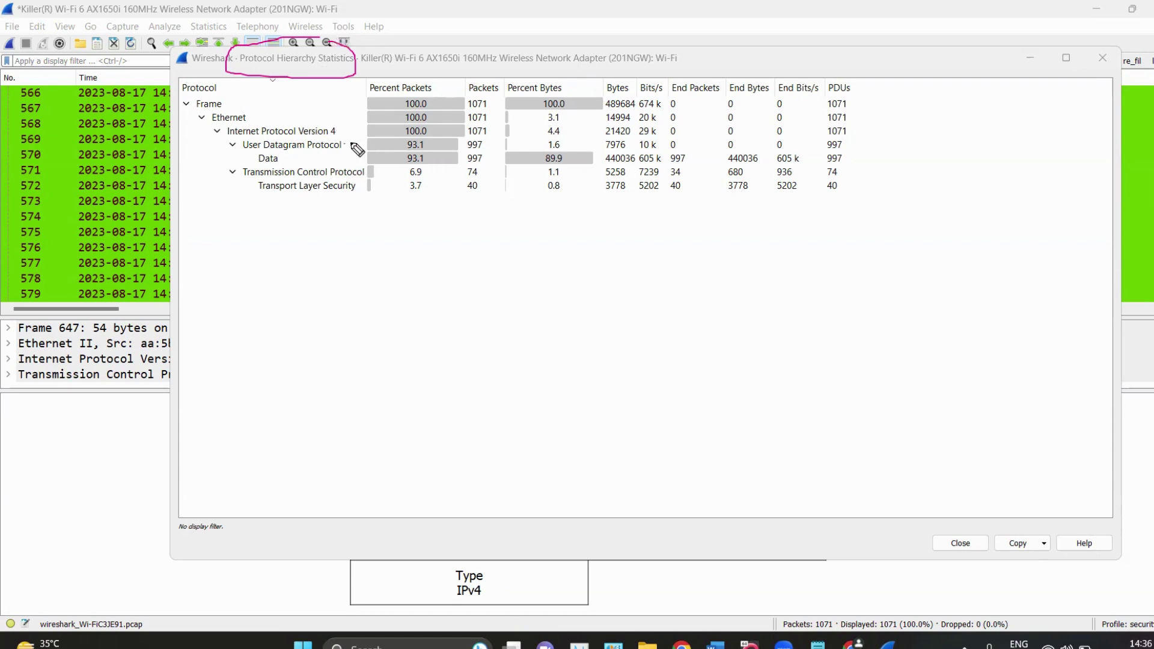
{"action": "mouse_move", "coordinate": [344, 144]}
{"action": "left_mouse_down"}
{"action": "mouse_move", "coordinate": [393, 139]}
{"action": "mouse_move", "coordinate": [385, 149]}
{"action": "left_mouse_up"}
{"action": "left_click", "coordinate": [1140, 324]}
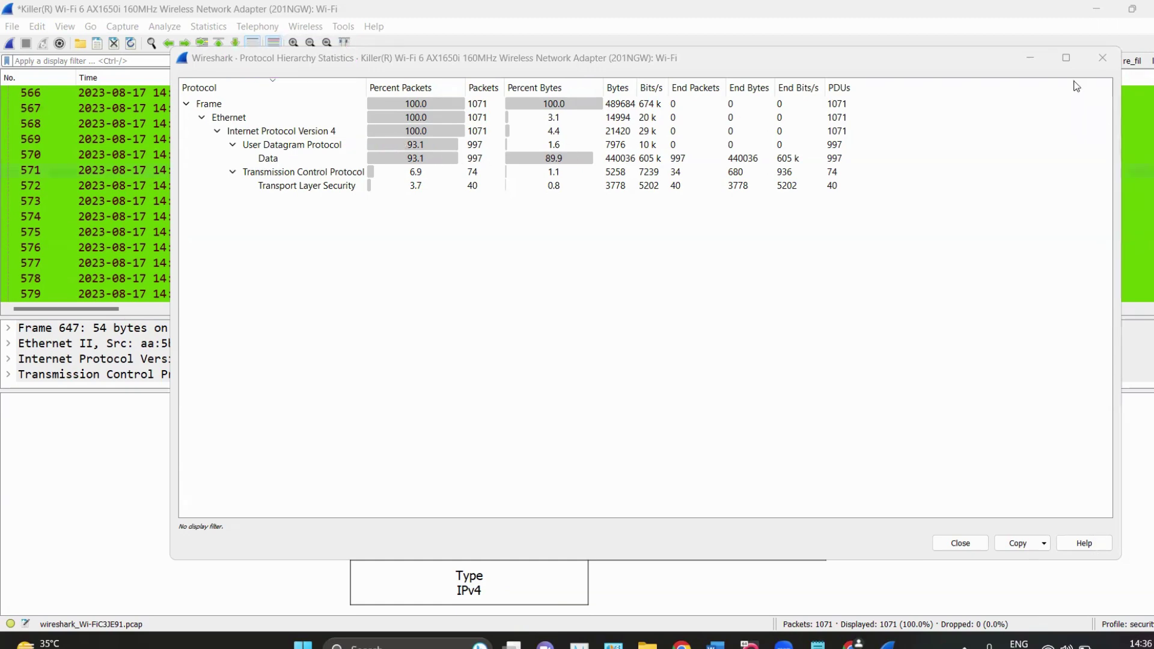
{"action": "left_click", "coordinate": [1102, 57]}
Change the background color of the UDP coloring rule to light cyan #aaffff and apply the coloring rules.
{"action": "scroll", "coordinate": [679, 189], "scroll_direction": "up", "scroll_amount": 8}
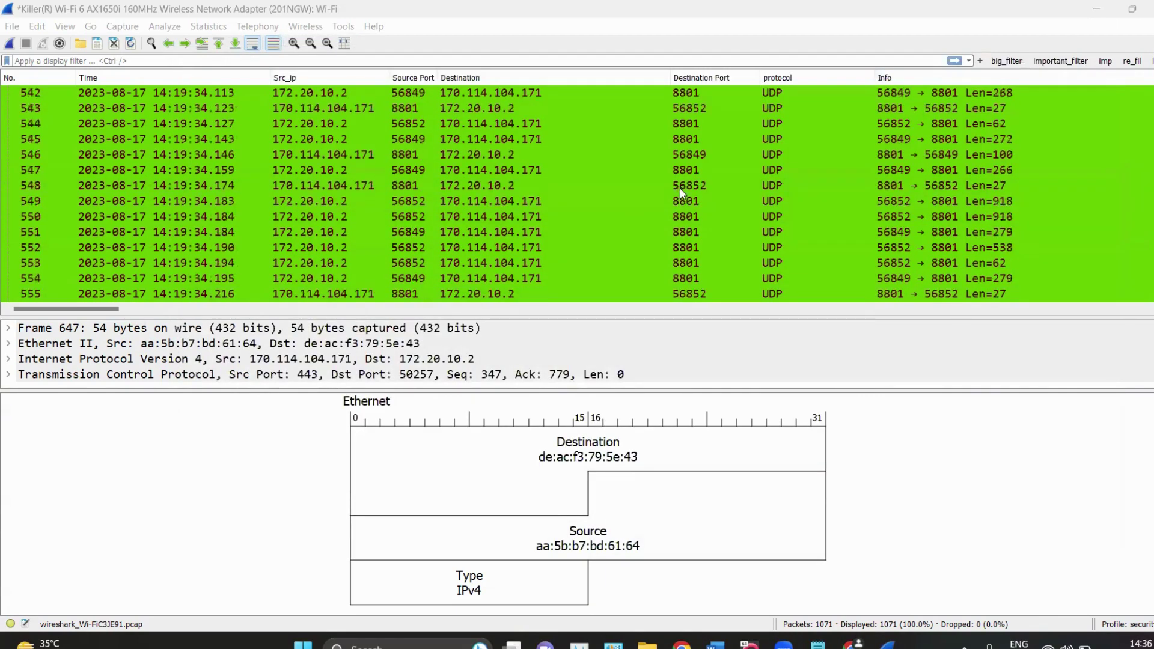
{"action": "scroll", "coordinate": [680, 189], "scroll_direction": "up", "scroll_amount": 20}
{"action": "scroll", "coordinate": [728, 146], "scroll_direction": "down", "scroll_amount": 19}
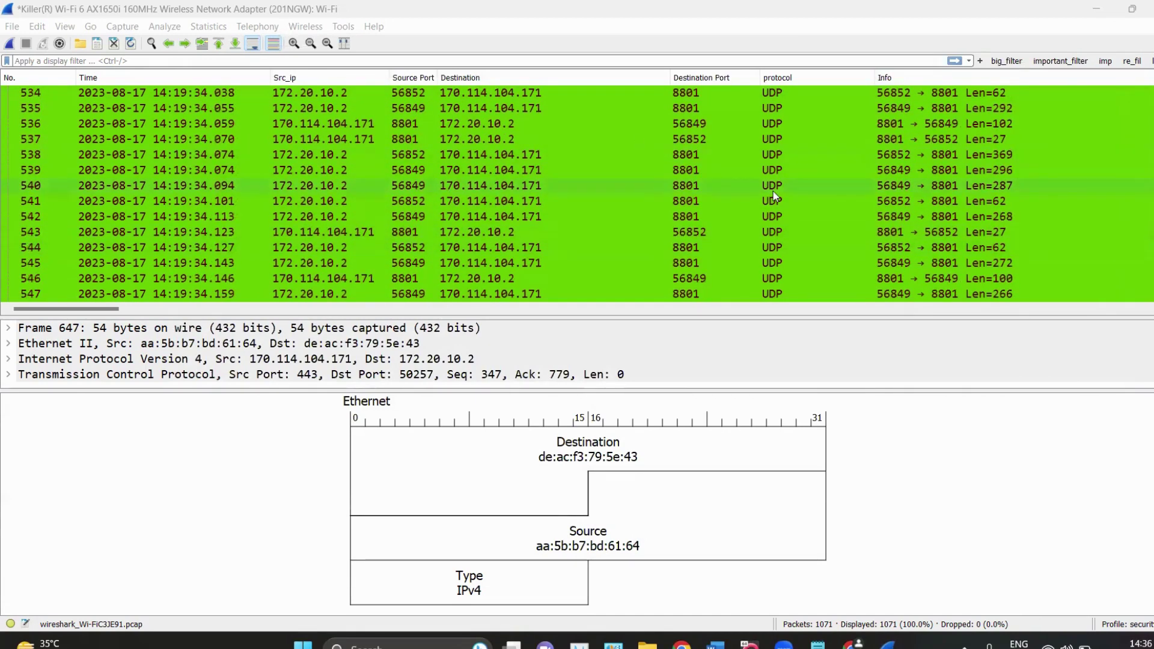
{"action": "scroll", "coordinate": [774, 189], "scroll_direction": "down", "scroll_amount": 13}
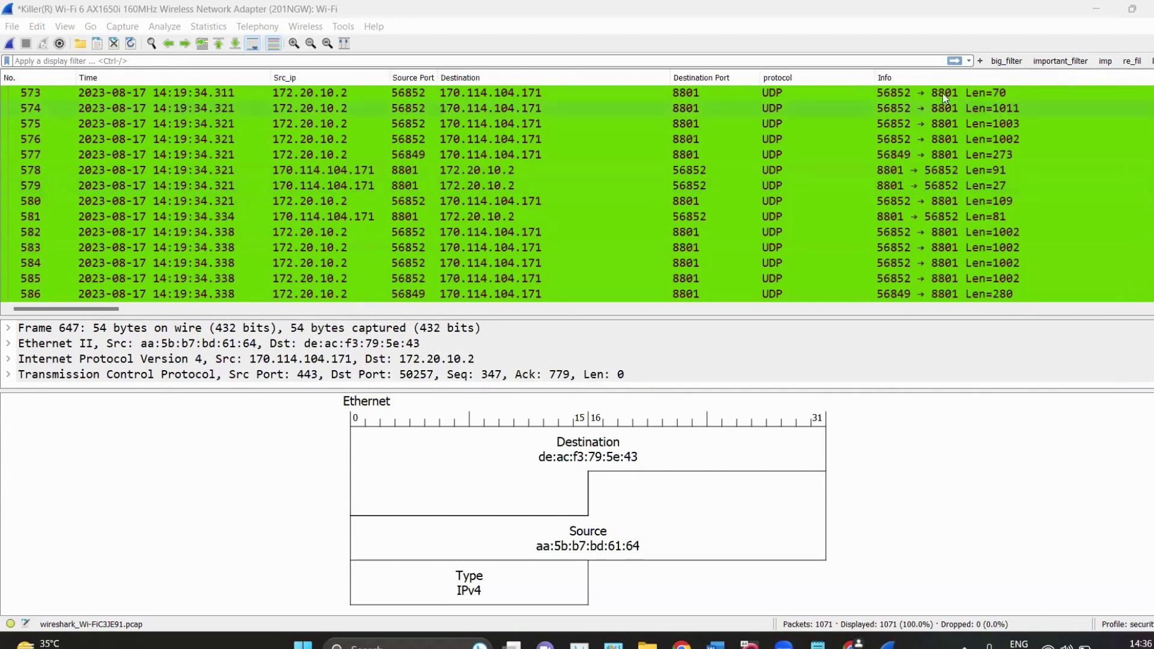
{"action": "left_click", "coordinate": [60, 25]}
{"action": "left_click", "coordinate": [108, 319]}
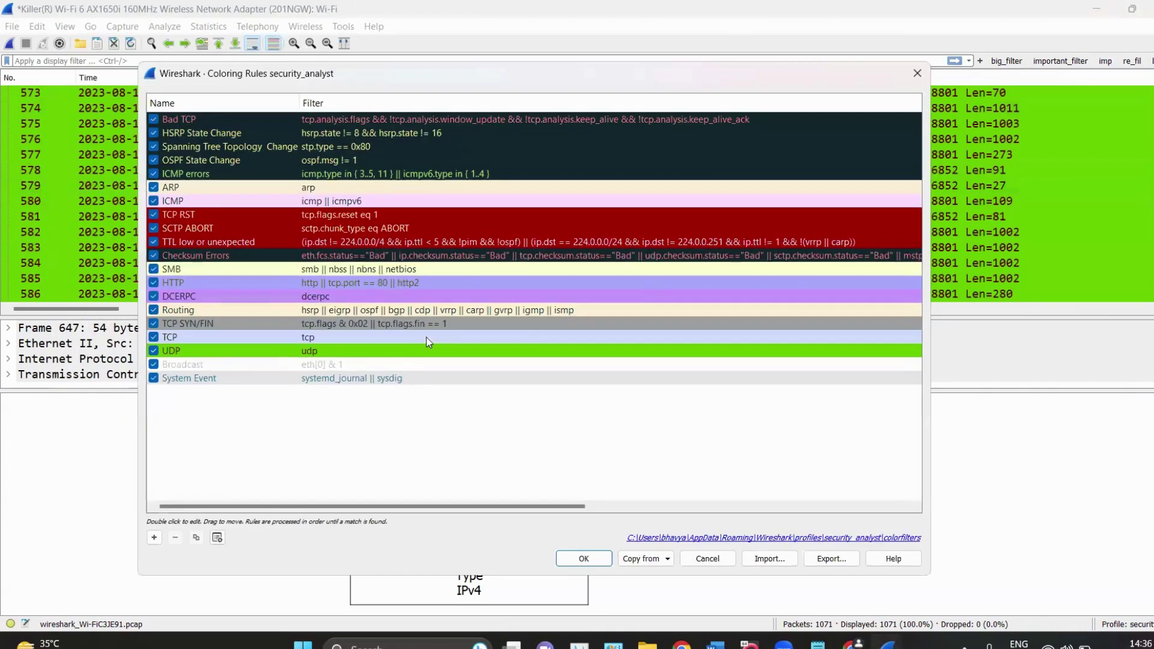
{"action": "left_click", "coordinate": [385, 350]}
{"action": "left_click", "coordinate": [325, 537]}
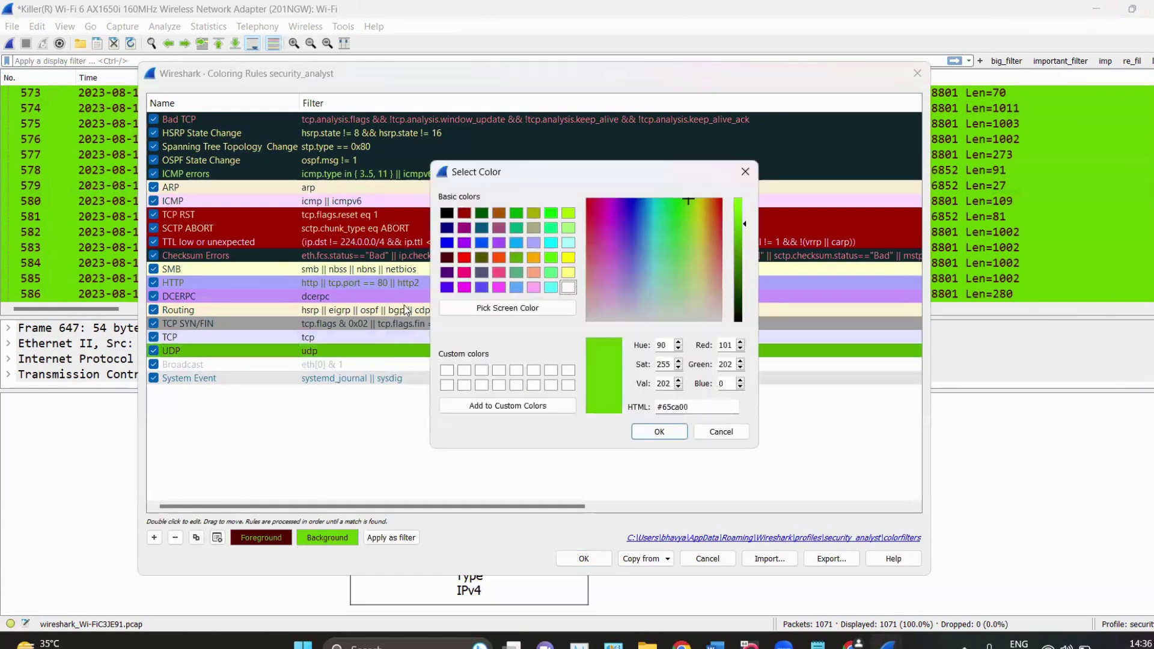
{"action": "left_click", "coordinate": [568, 243]}
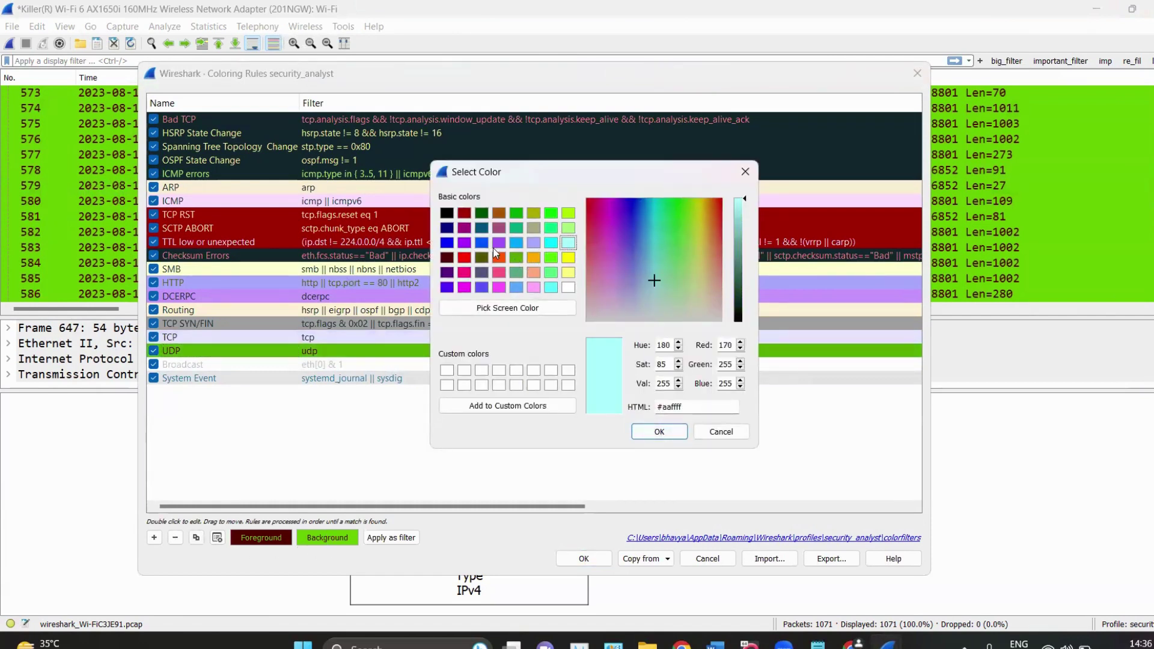
{"action": "left_click", "coordinate": [675, 436]}
{"action": "left_click", "coordinate": [585, 559]}
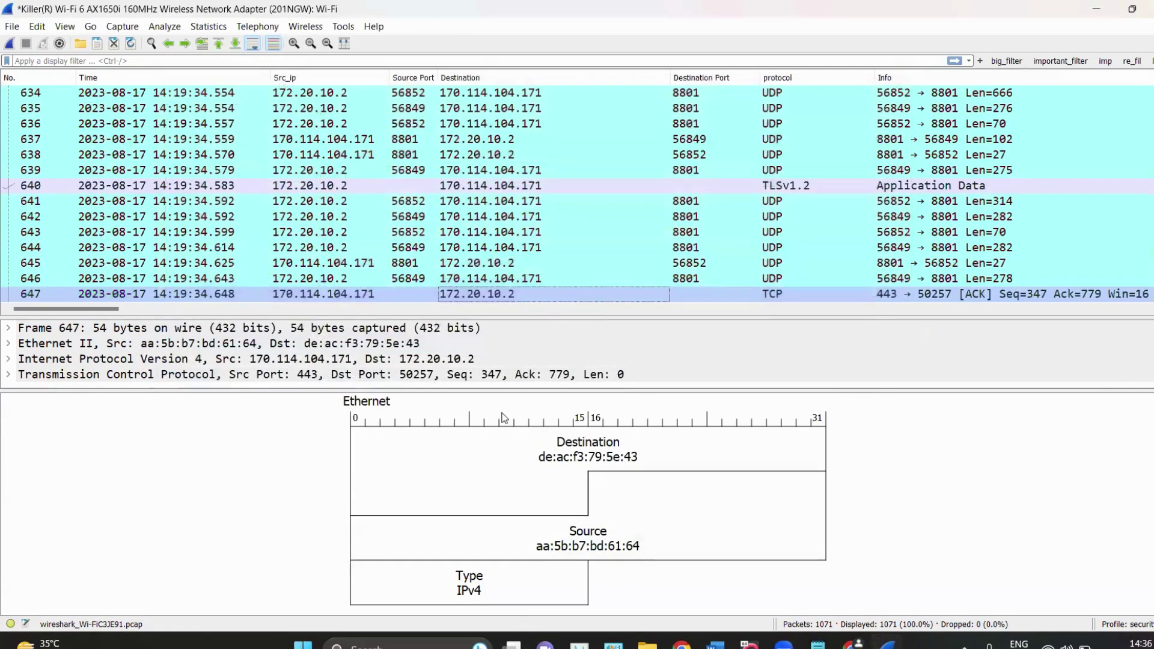
Select packet 573, hide the packet diagram and enlarge the packet details area.
{"action": "scroll", "coordinate": [510, 246], "scroll_direction": "up", "scroll_amount": 6}
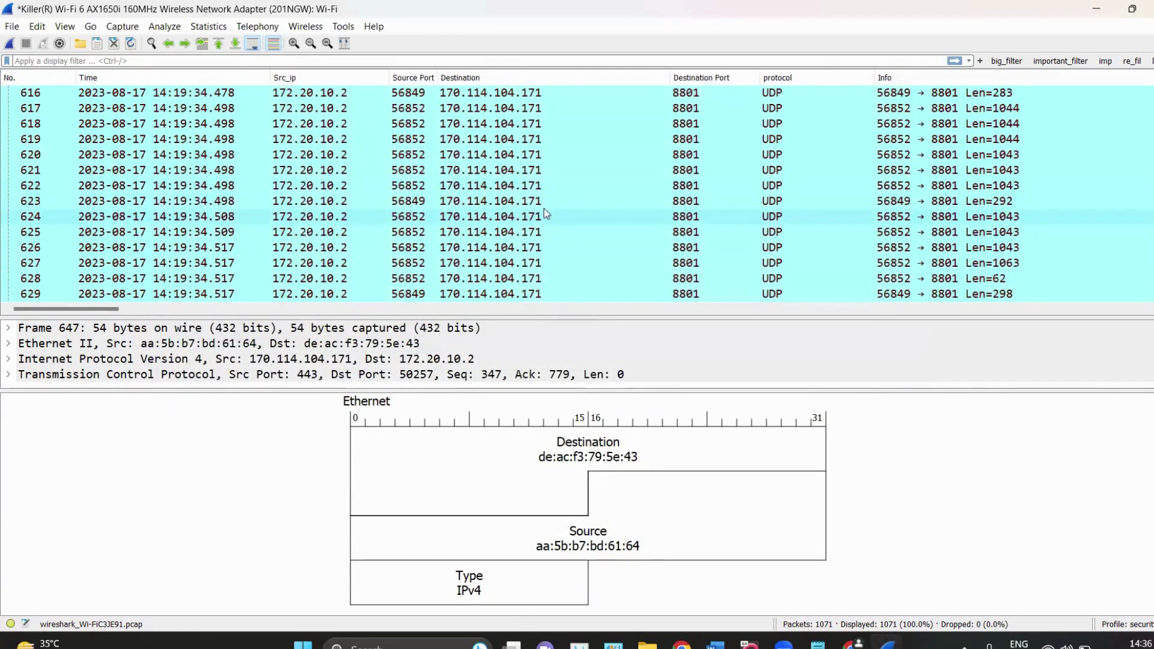
{"action": "left_click", "coordinate": [316, 172]}
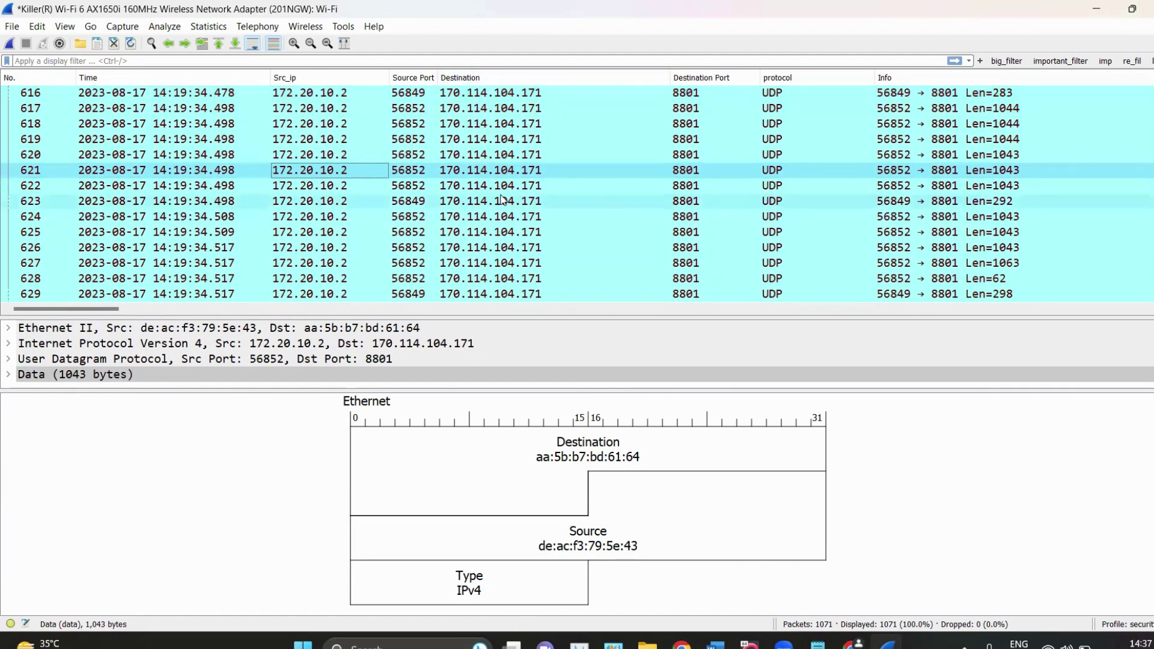
{"action": "scroll", "coordinate": [502, 200], "scroll_direction": "up", "scroll_amount": 15}
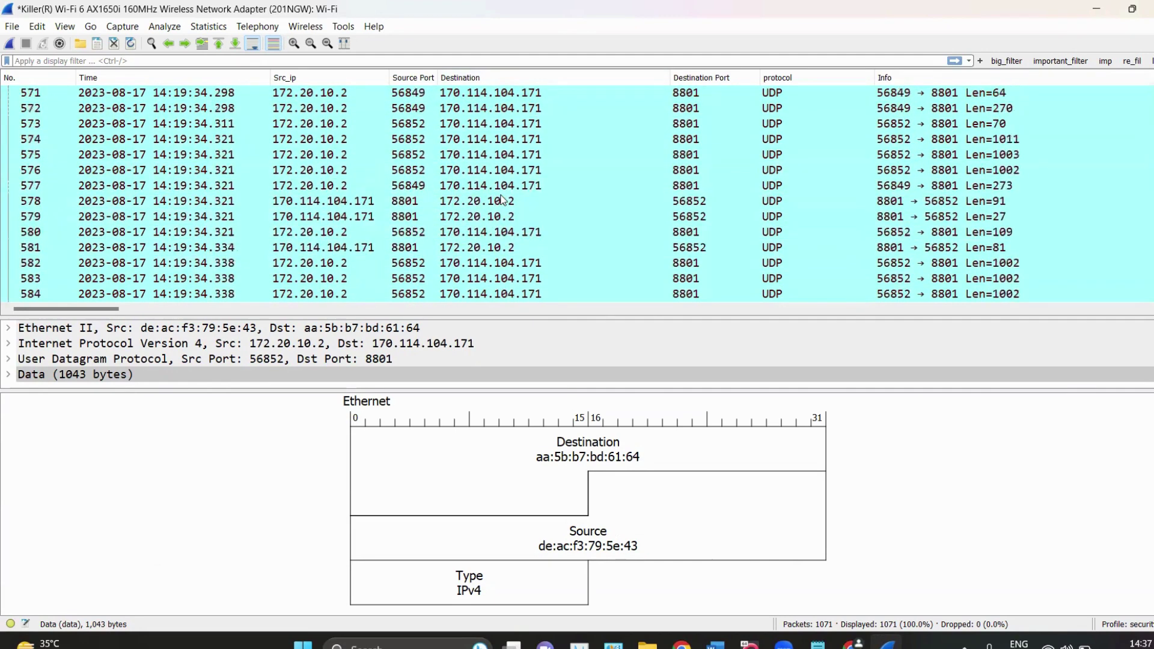
{"action": "left_click", "coordinate": [476, 130]}
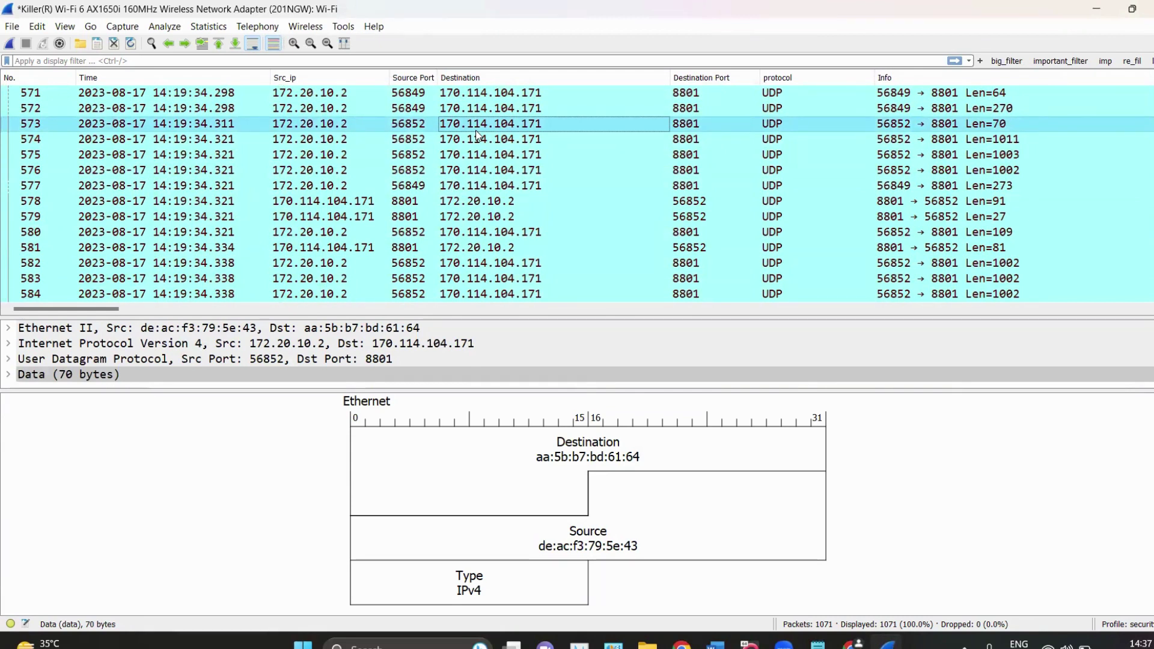
{"action": "left_click", "coordinate": [64, 27]}
{"action": "left_click", "coordinate": [89, 168]}
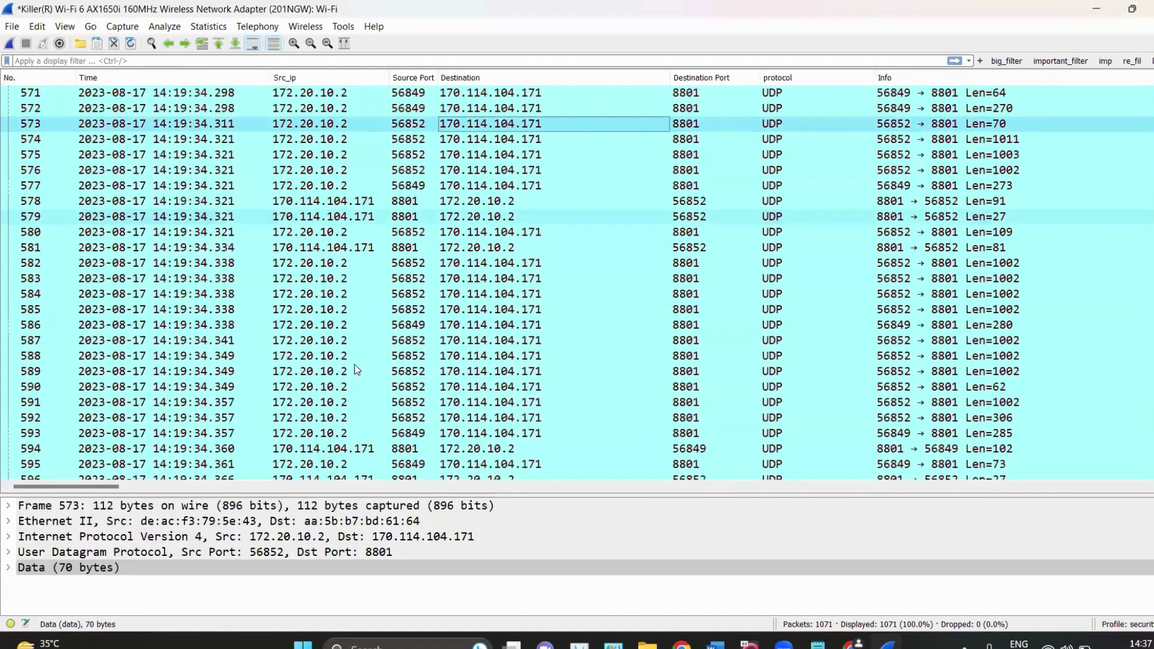
{"action": "left_click_drag", "start_coordinate": [583, 492], "coordinate": [588, 175]}
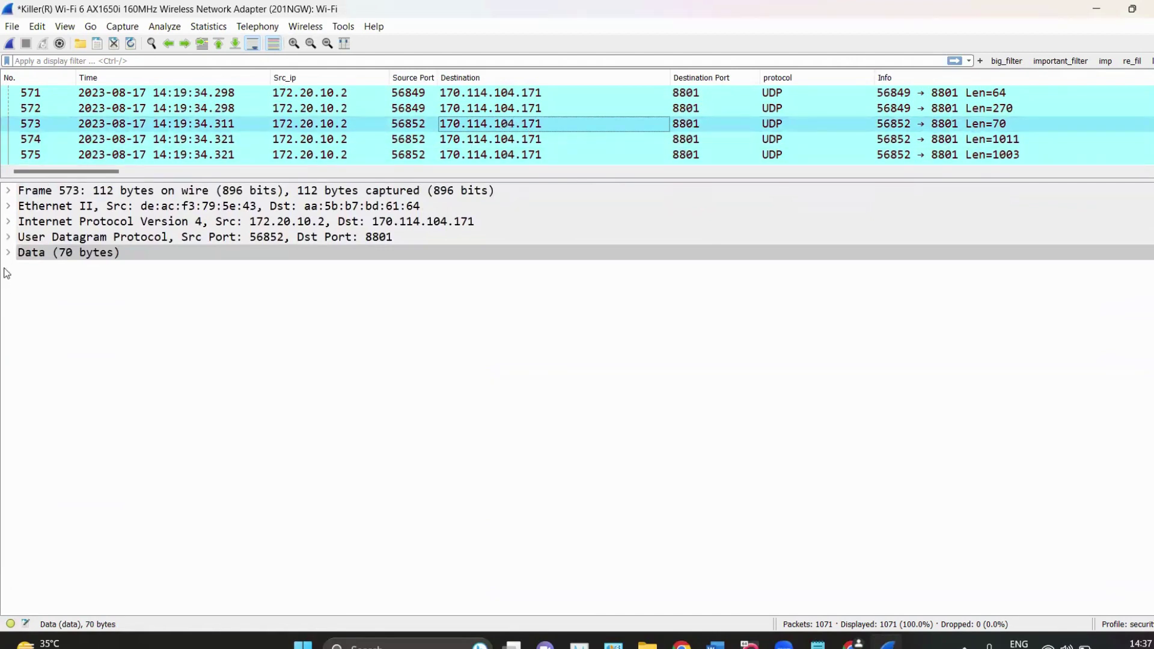
Expand the Internet Protocol Version 4 details of packet 573 and copy the Destination Address value.
{"action": "left_click", "coordinate": [9, 222]}
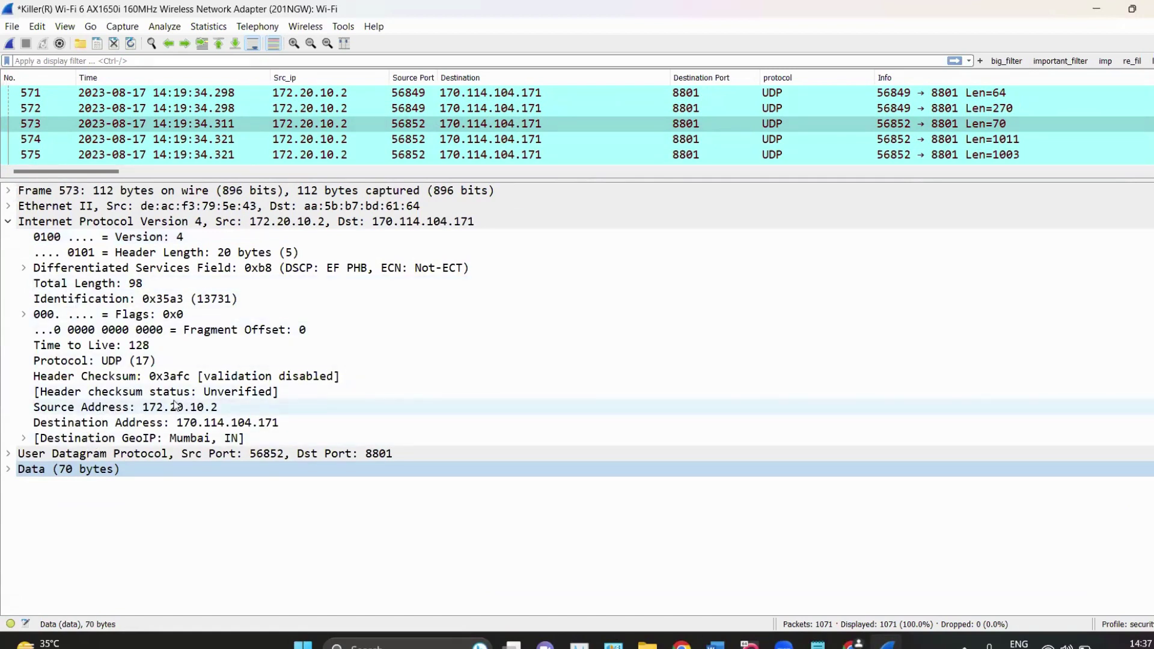
{"action": "left_click", "coordinate": [257, 424]}
{"action": "right_click", "coordinate": [257, 423]}
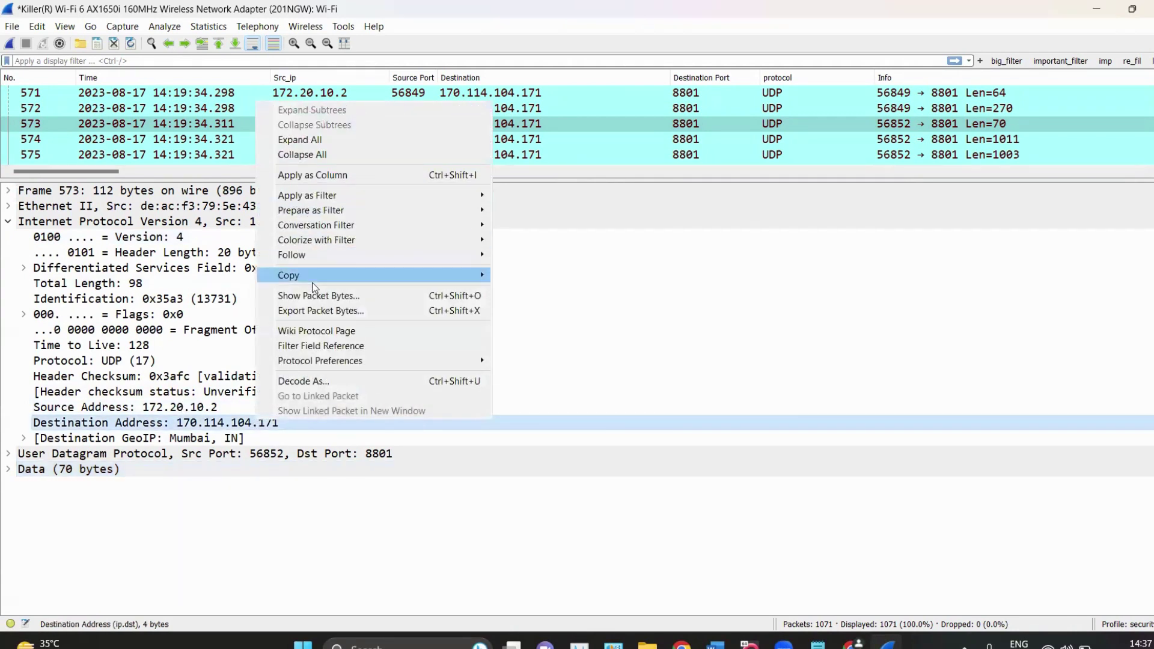
{"action": "mouse_move", "coordinate": [313, 287]}
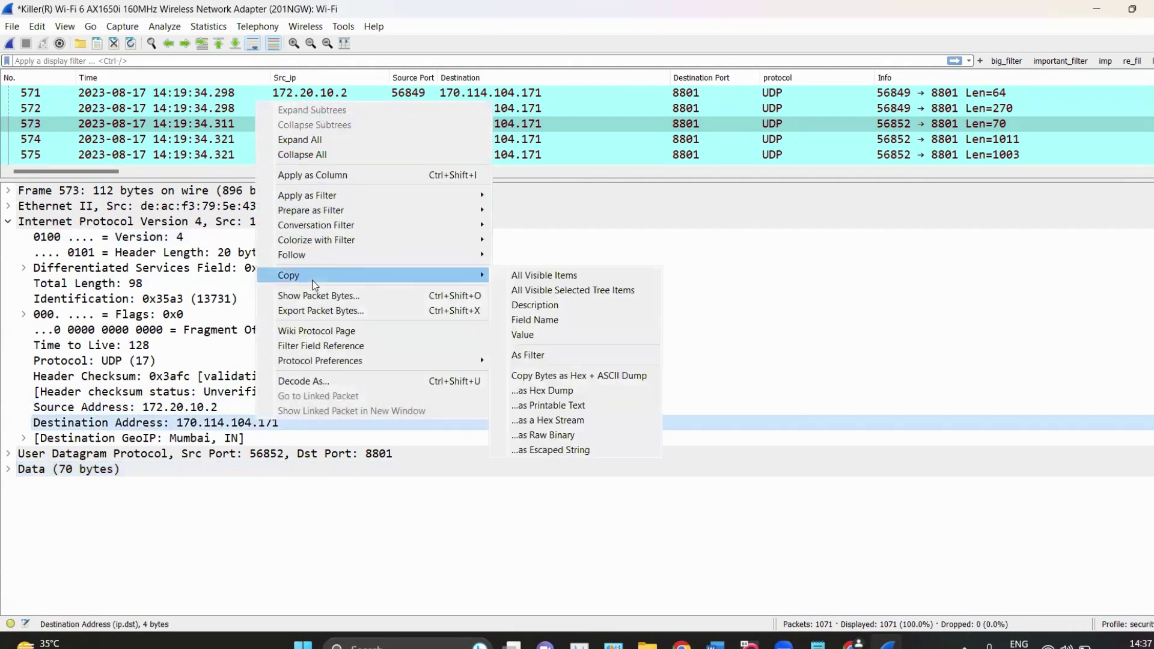
{"action": "left_click", "coordinate": [521, 336]}
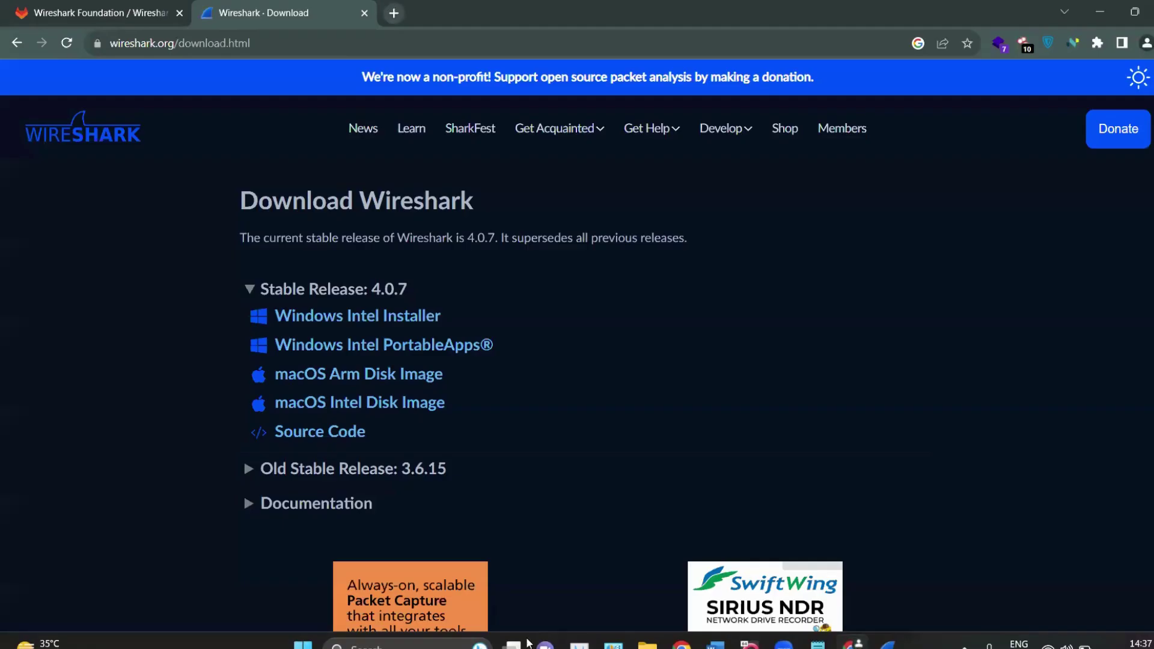
Switch to the browser, search for "whois lookup" in a new tab and open the Whois.com result.
{"action": "key", "text": "ctrl+t"}
{"action": "type", "text": "whi"}
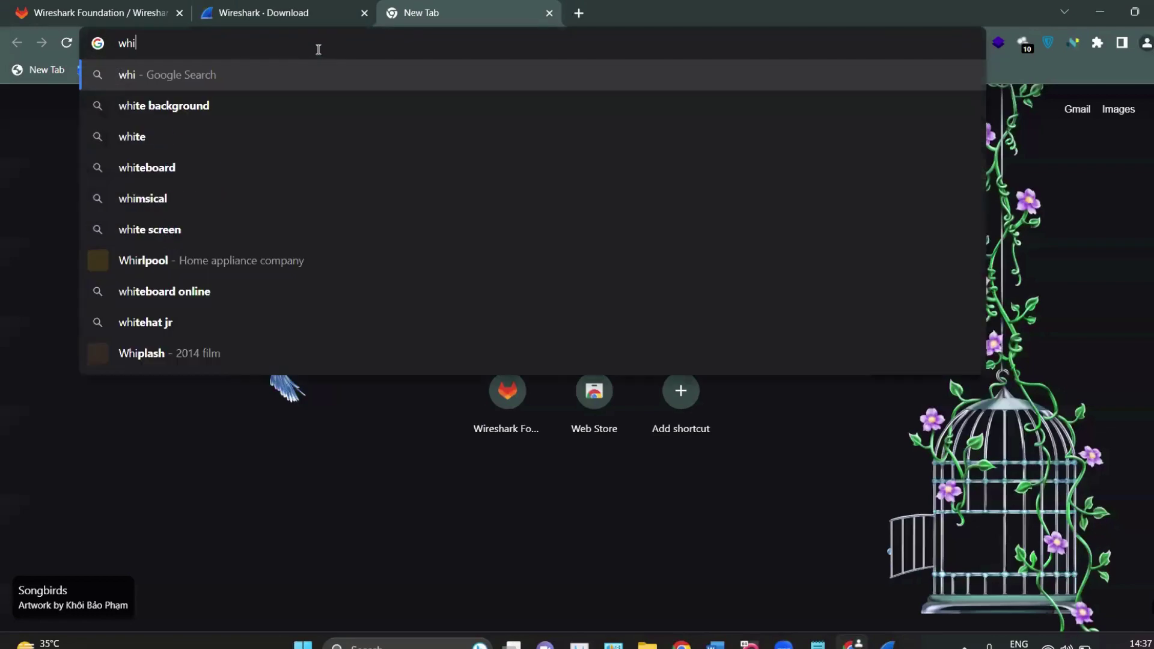
{"action": "key", "text": "BackSpace"}
{"action": "type", "text": "oisl"}
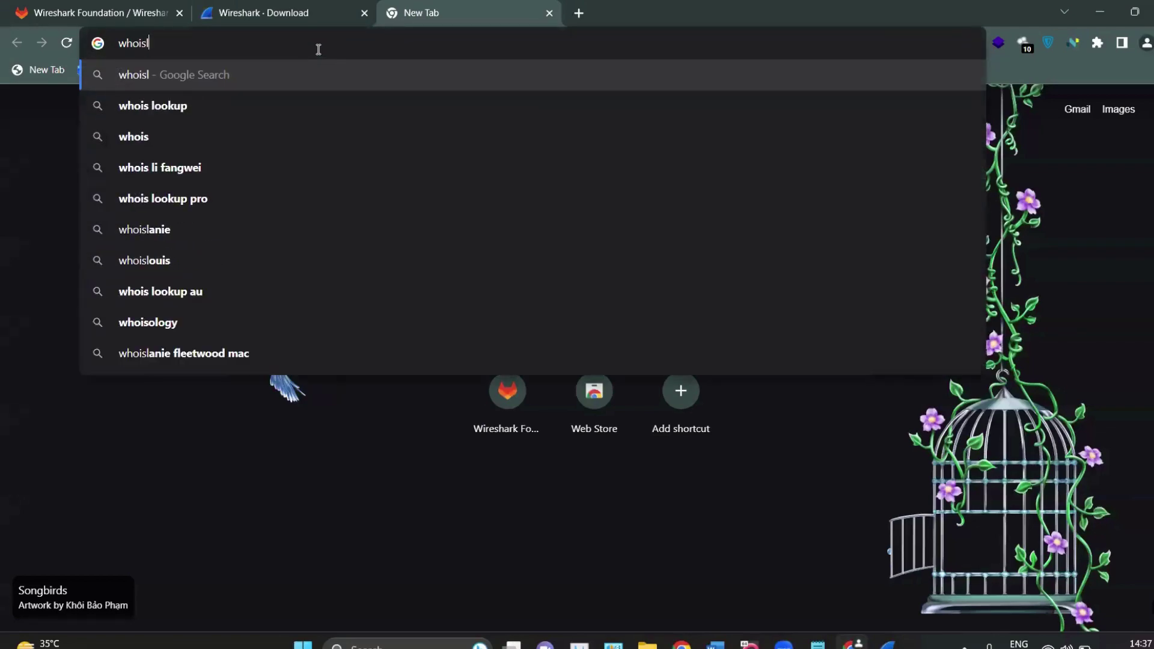
{"action": "key", "text": "Down"}
{"action": "key", "text": "Return"}
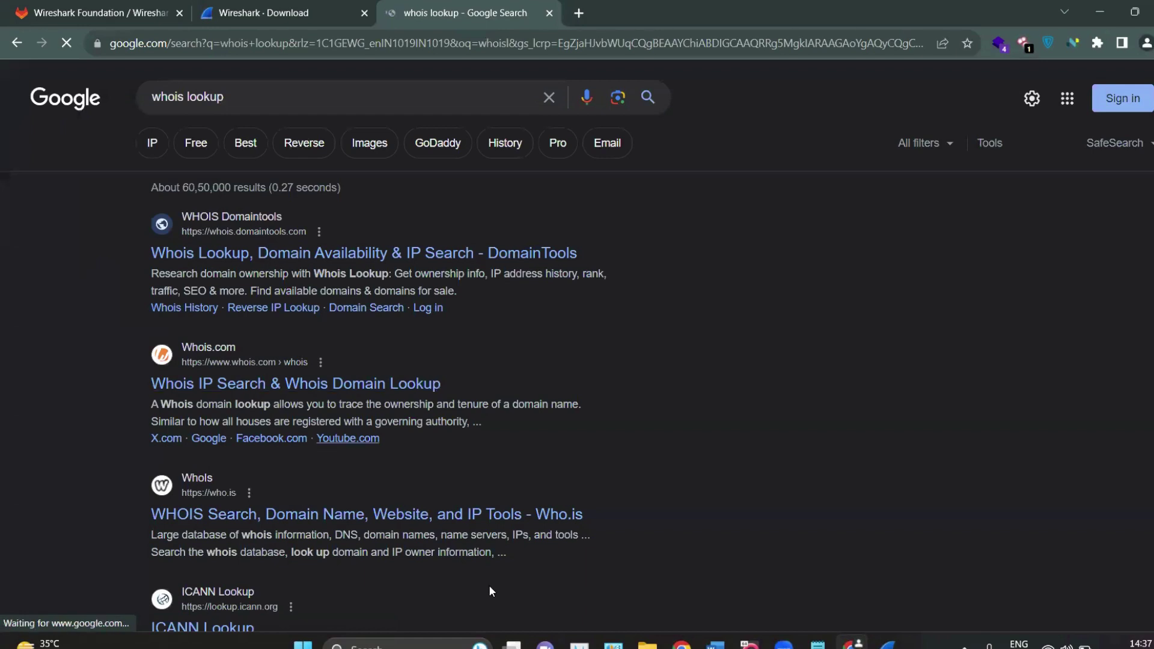
{"action": "left_click", "coordinate": [327, 387]}
Run a Whois search for the copied IP address 170.114.104.171.
{"action": "left_click", "coordinate": [328, 392]}
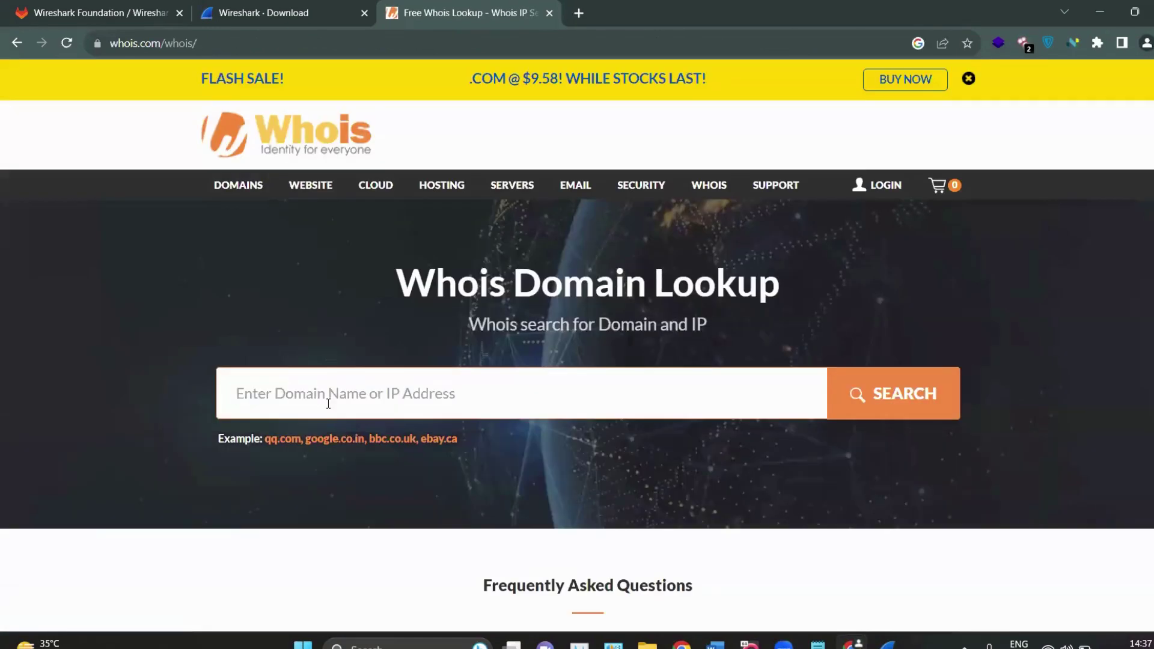
{"action": "type", "text": "170.114.104.171"}
{"action": "left_click", "coordinate": [890, 389]}
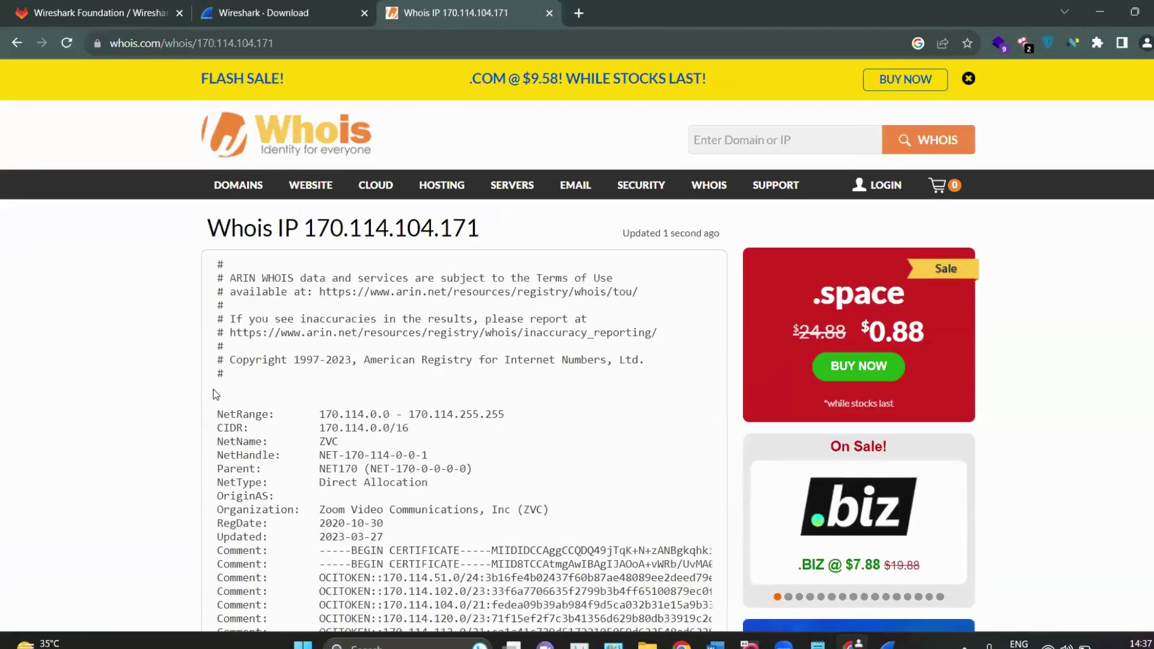
Read through the Whois record and highlight the value of its Organization entry.
{"action": "scroll", "coordinate": [484, 565], "scroll_direction": "down", "scroll_amount": 2}
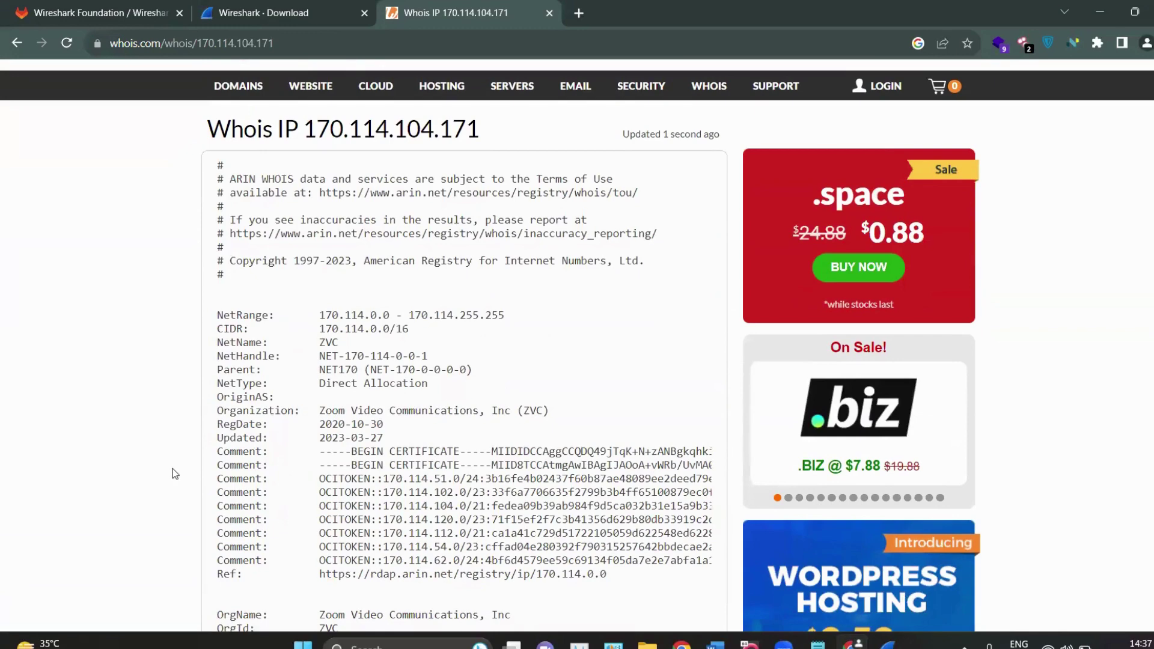
{"action": "scroll", "coordinate": [174, 474], "scroll_direction": "down", "scroll_amount": 2}
{"action": "scroll", "coordinate": [174, 474], "scroll_direction": "down", "scroll_amount": 1}
{"action": "scroll", "coordinate": [336, 285], "scroll_direction": "up", "scroll_amount": 4}
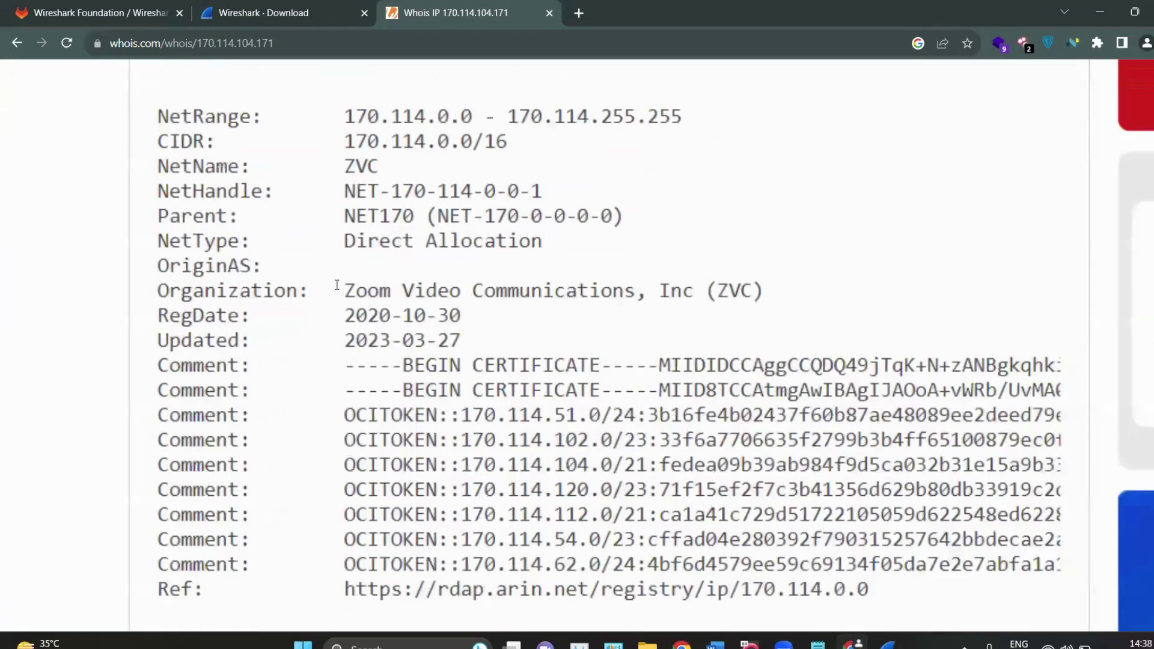
{"action": "left_click_drag", "start_coordinate": [336, 284], "coordinate": [793, 286]}
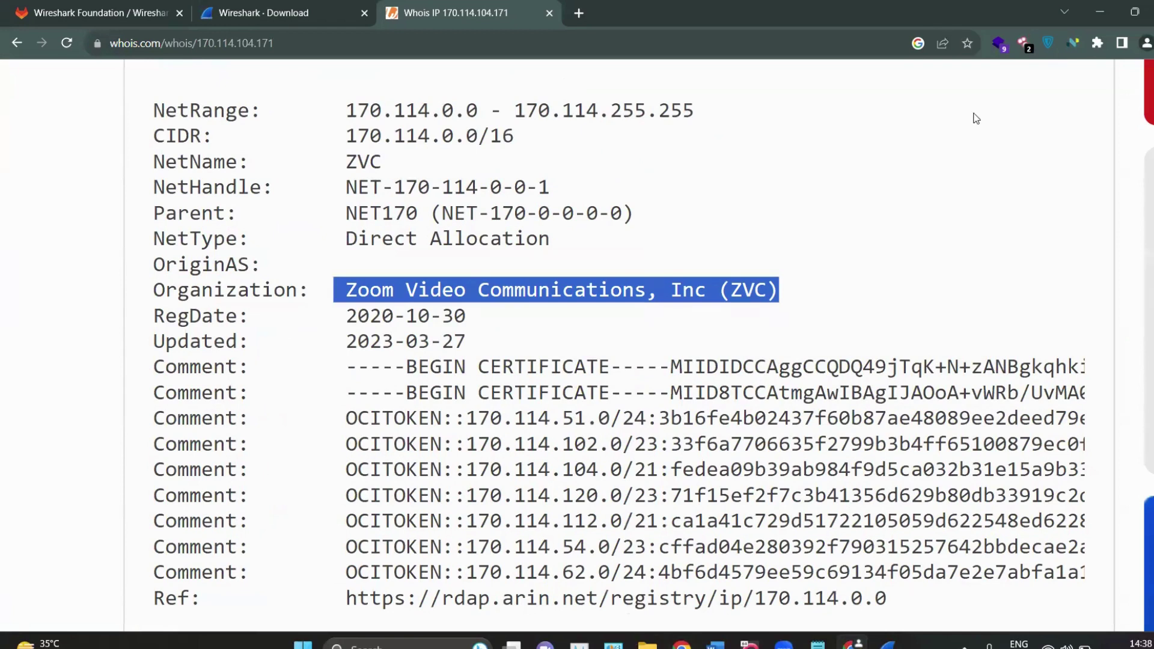
{"action": "scroll", "coordinate": [977, 119], "scroll_direction": "down", "scroll_amount": 4}
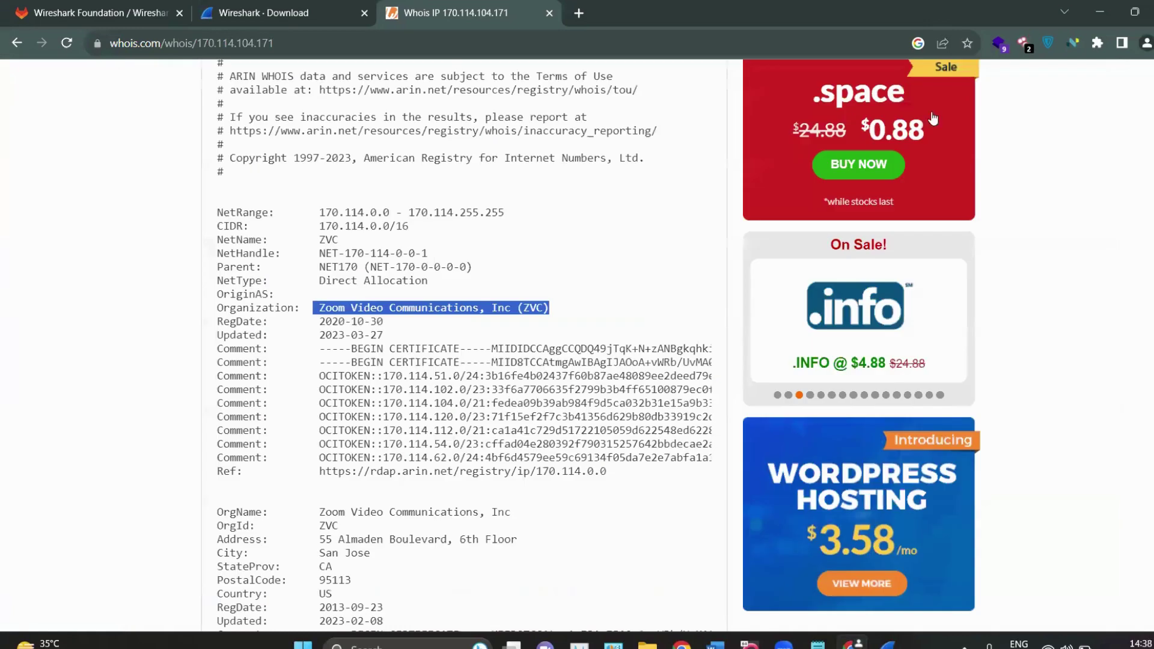
Switch back to Wireshark, enlarge the packet list area and look through the UDP packets preceding packet 573.
{"action": "left_click", "coordinate": [1100, 7]}
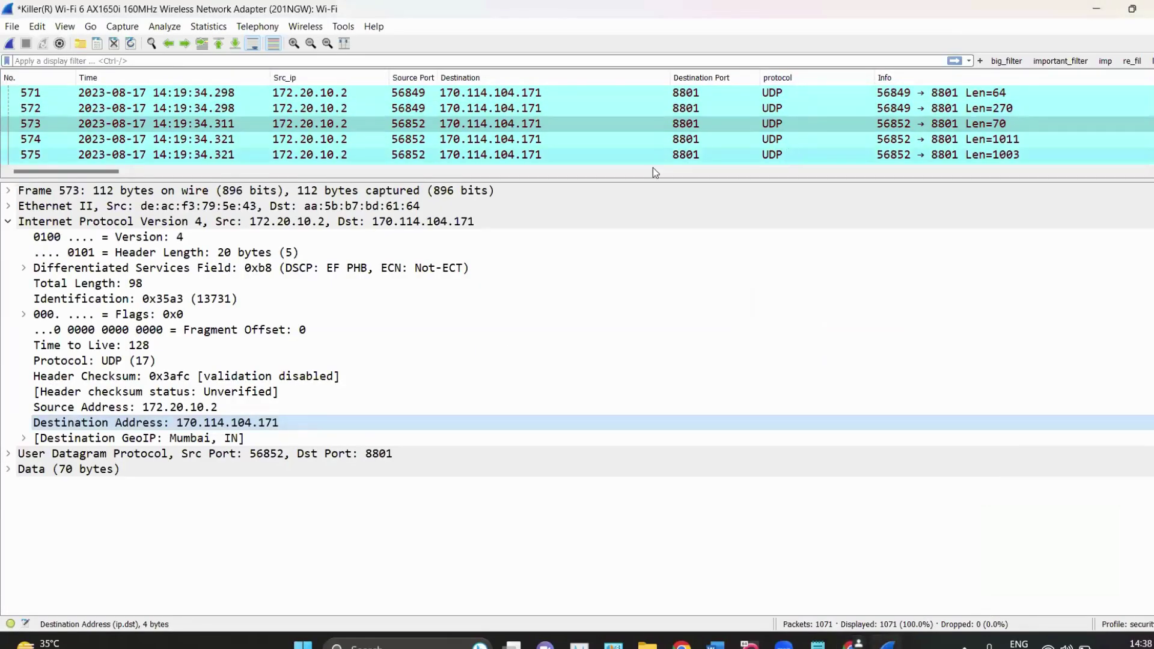
{"action": "left_click_drag", "start_coordinate": [595, 179], "coordinate": [545, 458]}
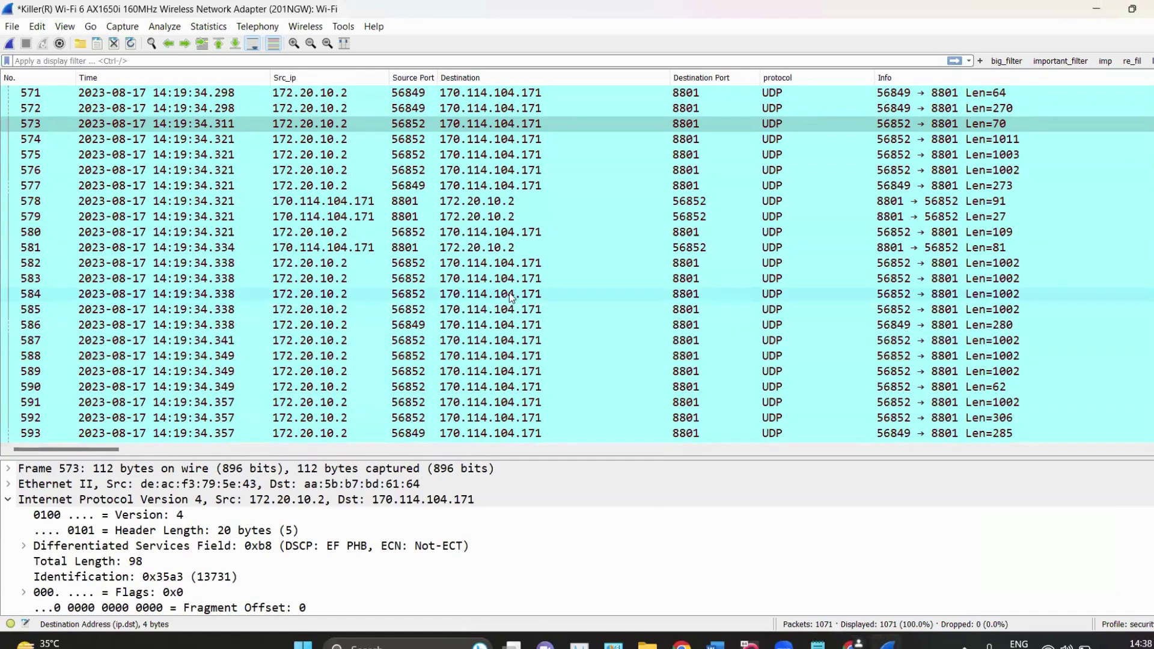
{"action": "scroll", "coordinate": [509, 295], "scroll_direction": "up", "scroll_amount": 7}
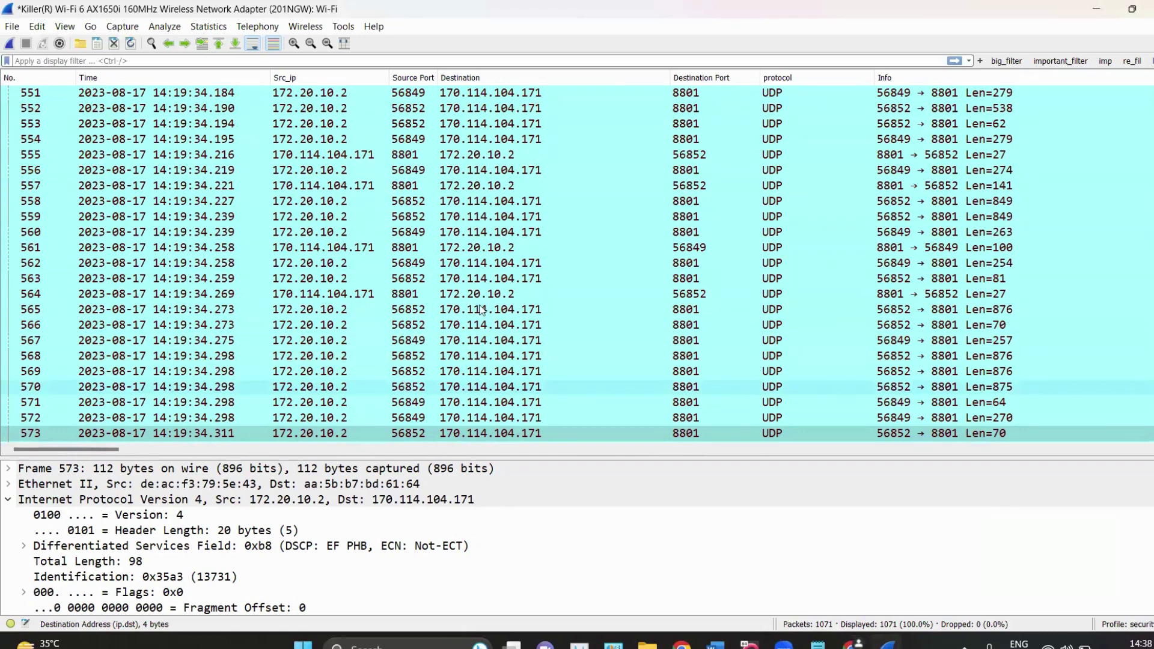
Inspect the destination addresses of earlier UDP packets, selecting packets 533 and 528 in the capture.
{"action": "scroll", "coordinate": [492, 247], "scroll_direction": "up", "scroll_amount": 9}
{"action": "left_click", "coordinate": [510, 217]}
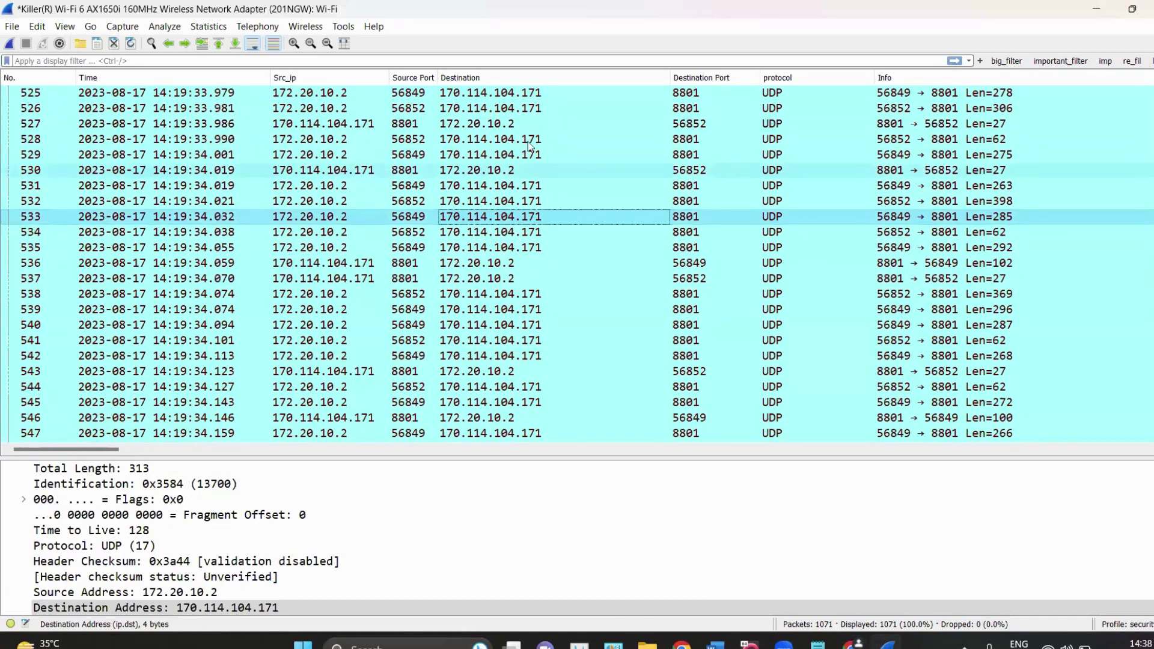
{"action": "left_click", "coordinate": [464, 125]}
{"action": "left_click", "coordinate": [463, 141]}
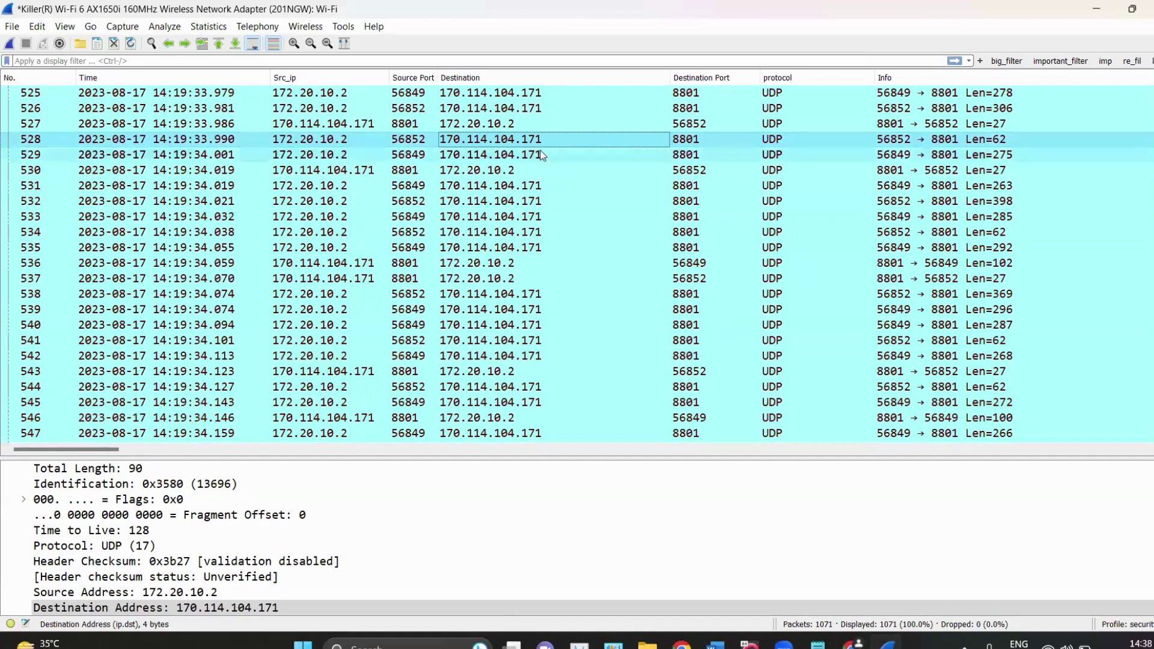
{"action": "scroll", "coordinate": [541, 155], "scroll_direction": "up", "scroll_amount": 20}
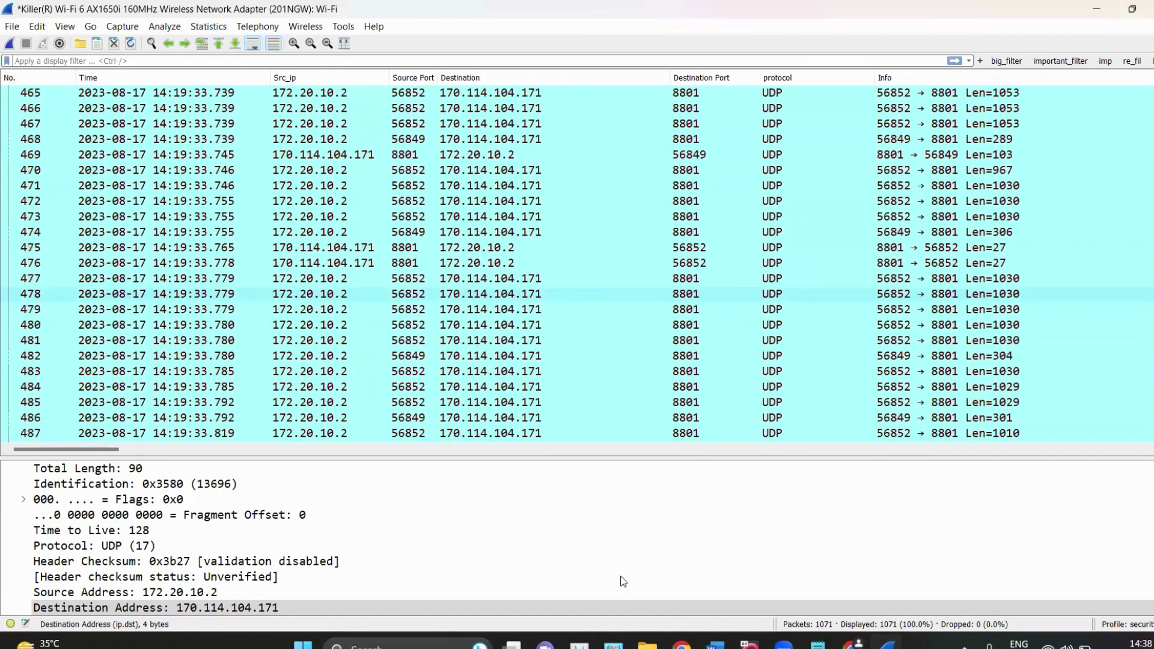
{"action": "left_click", "coordinate": [715, 646]}
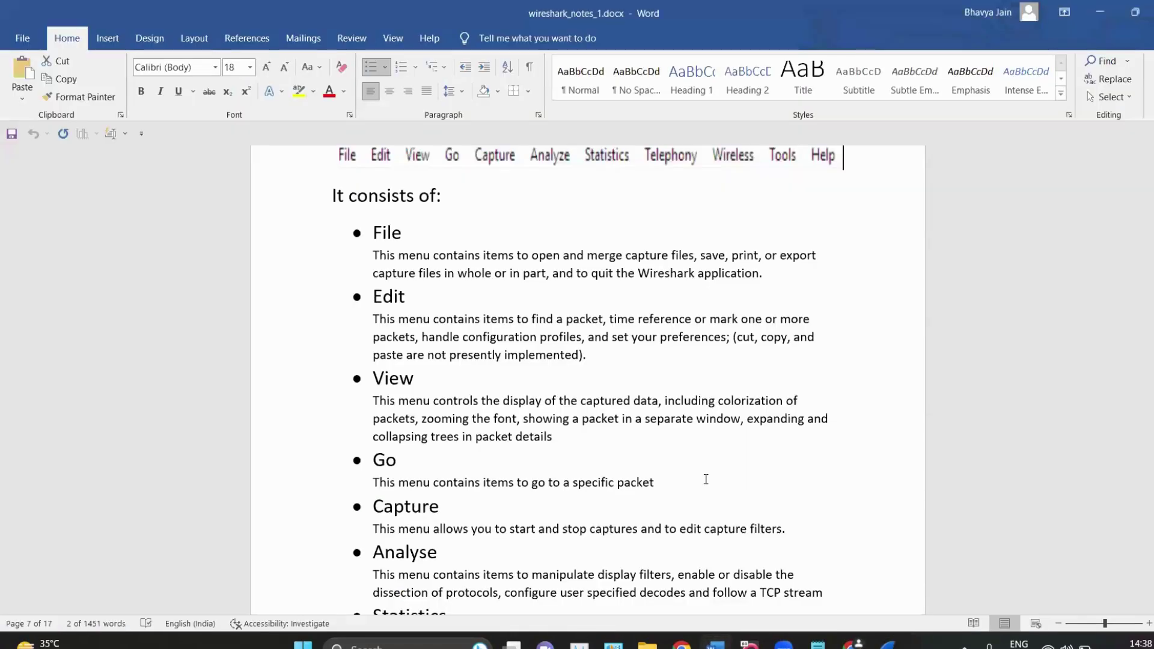
{"action": "left_click", "coordinate": [1135, 12]}
{"action": "left_click", "coordinate": [593, 13]}
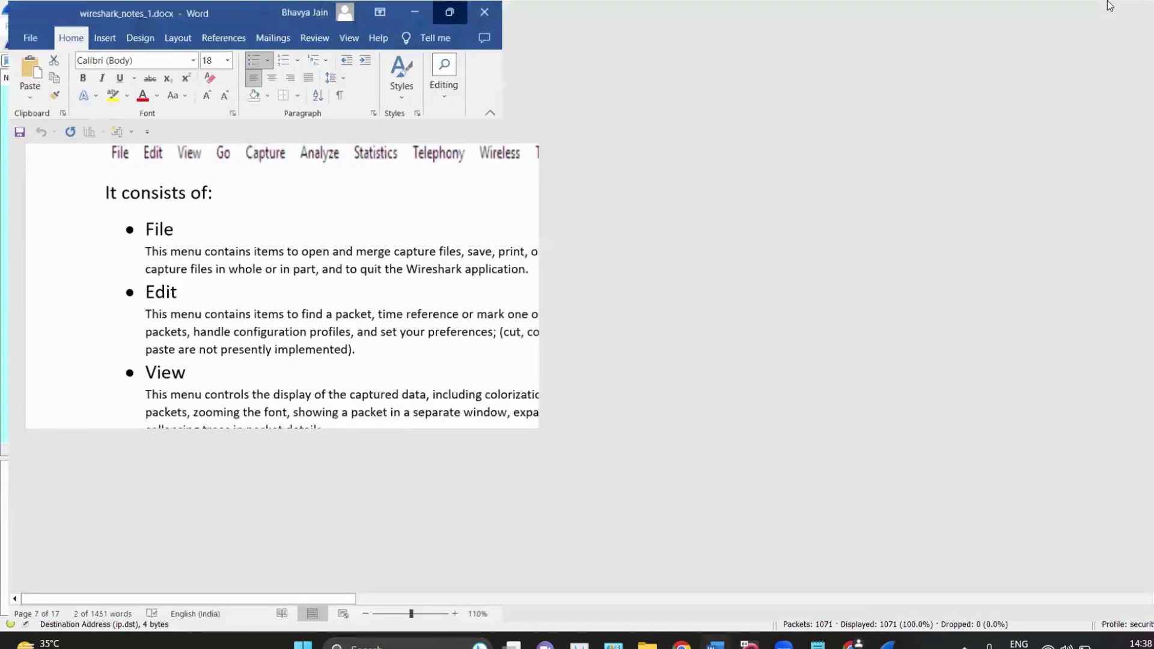
{"action": "left_click", "coordinate": [1100, 8]}
Look over the telephony analysis options and open Wireshark's online Sample Captures page.
{"action": "left_click", "coordinate": [263, 26]}
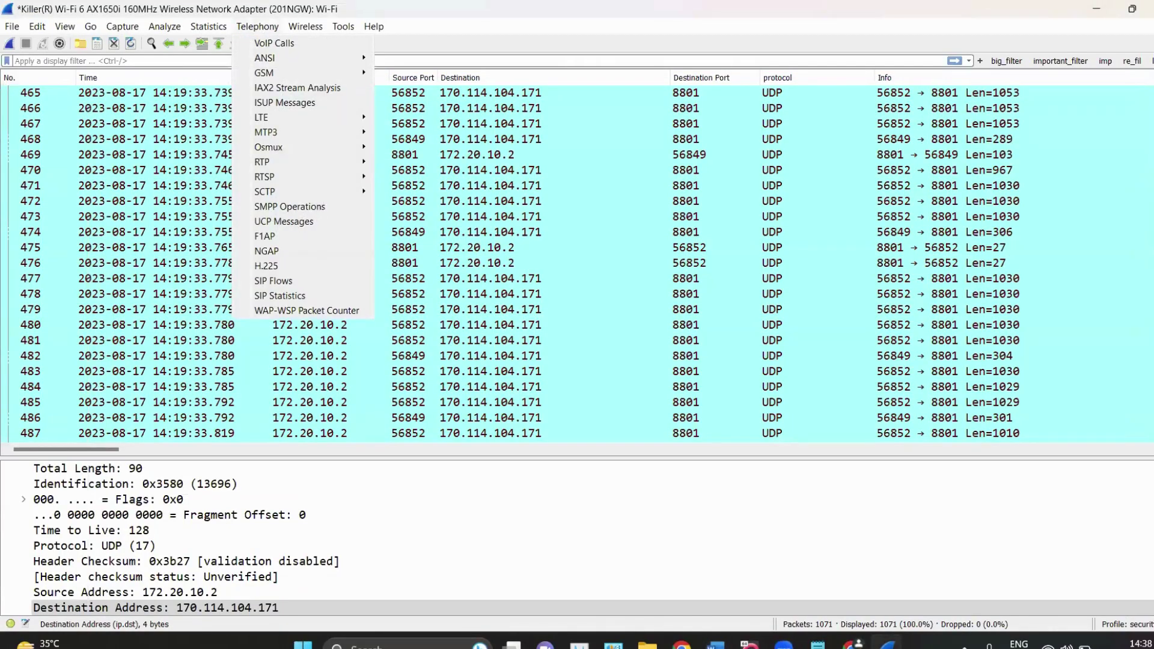
{"action": "mouse_move", "coordinate": [258, 150]}
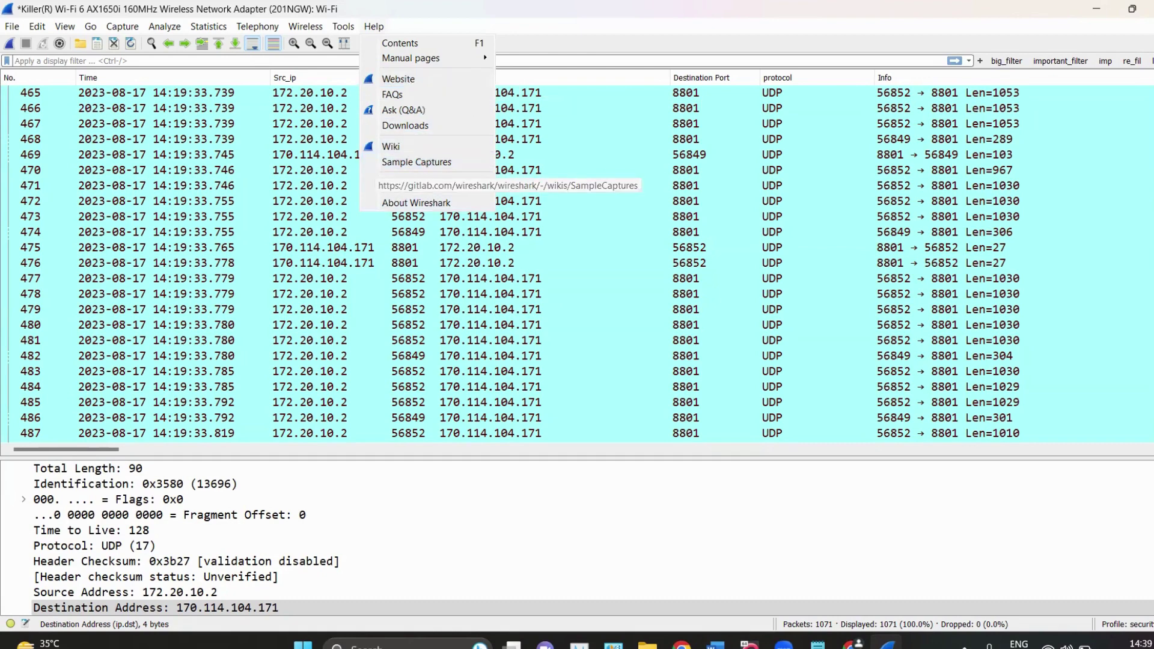
{"action": "left_click", "coordinate": [425, 162]}
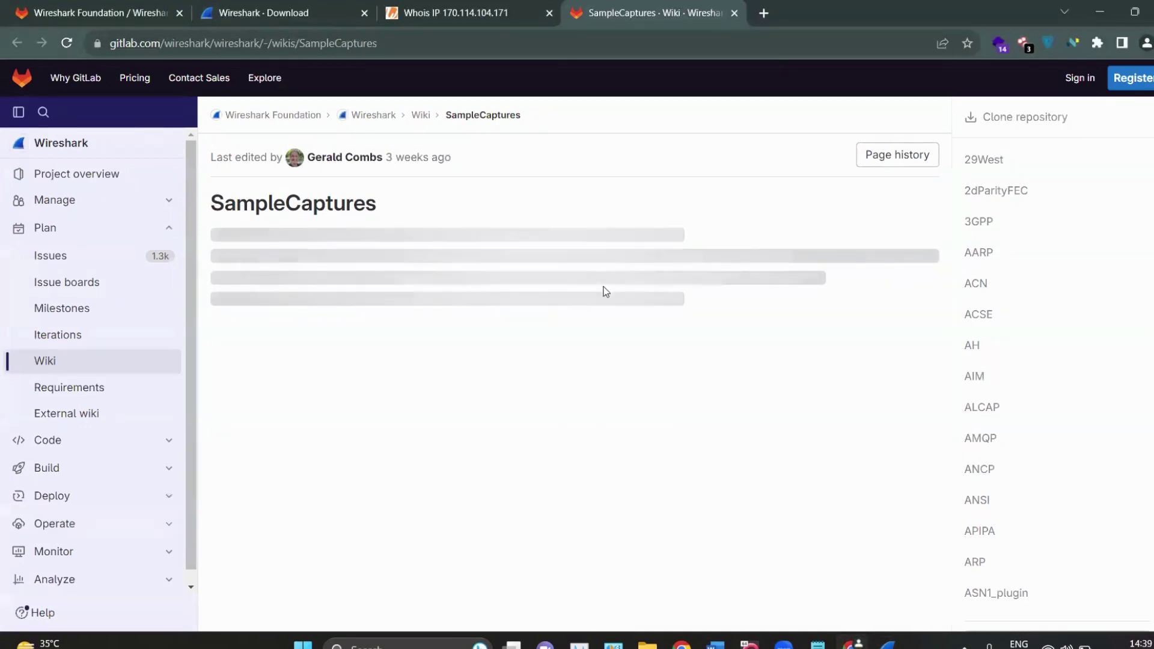
Examine the SampleCaptures wiki page, including its protocol index and the downloadable capture files with their descriptions.
{"action": "left_click_drag", "start_coordinate": [208, 203], "coordinate": [376, 205]}
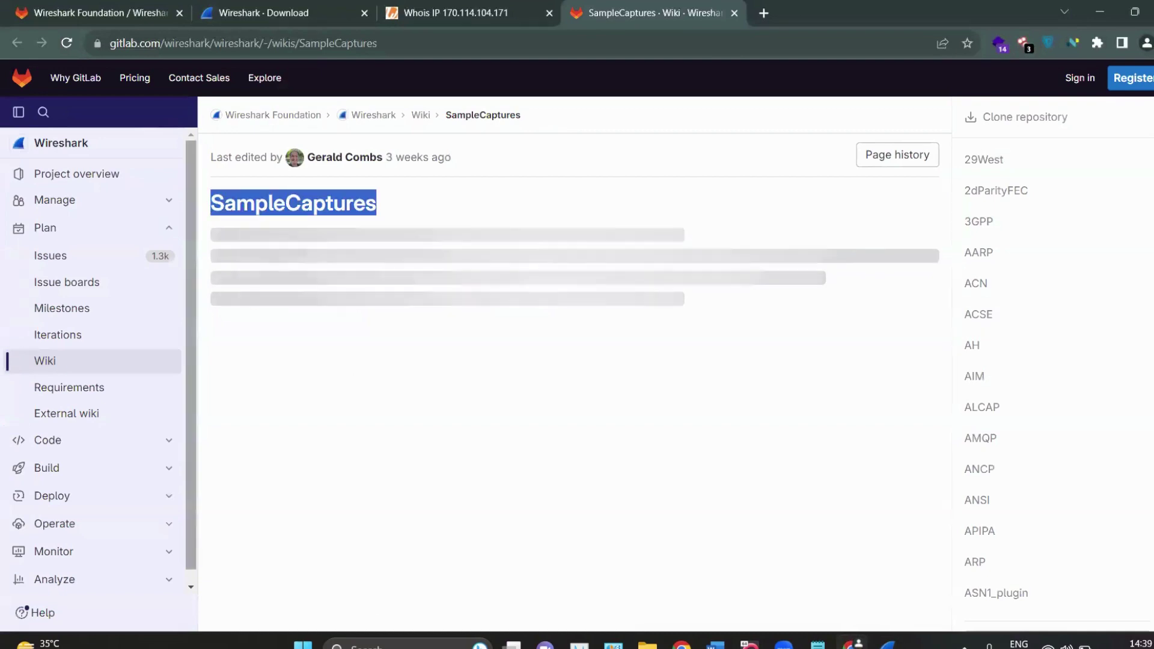
{"action": "scroll", "coordinate": [414, 398], "scroll_direction": "down", "scroll_amount": 15}
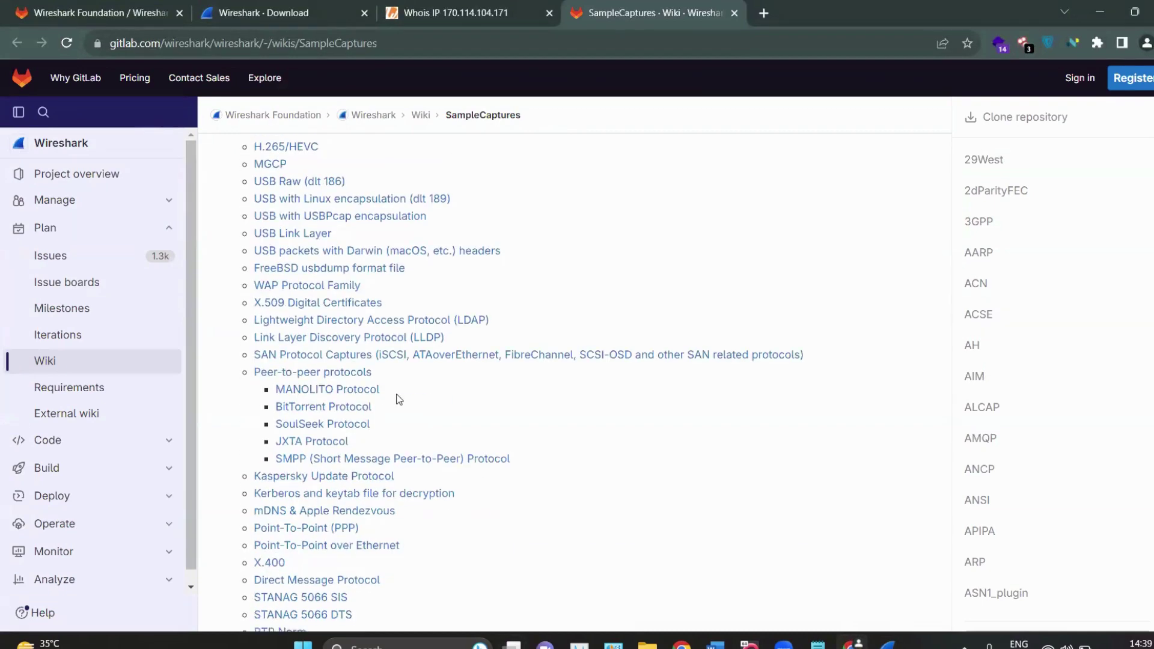
{"action": "scroll", "coordinate": [398, 400], "scroll_direction": "up", "scroll_amount": 1}
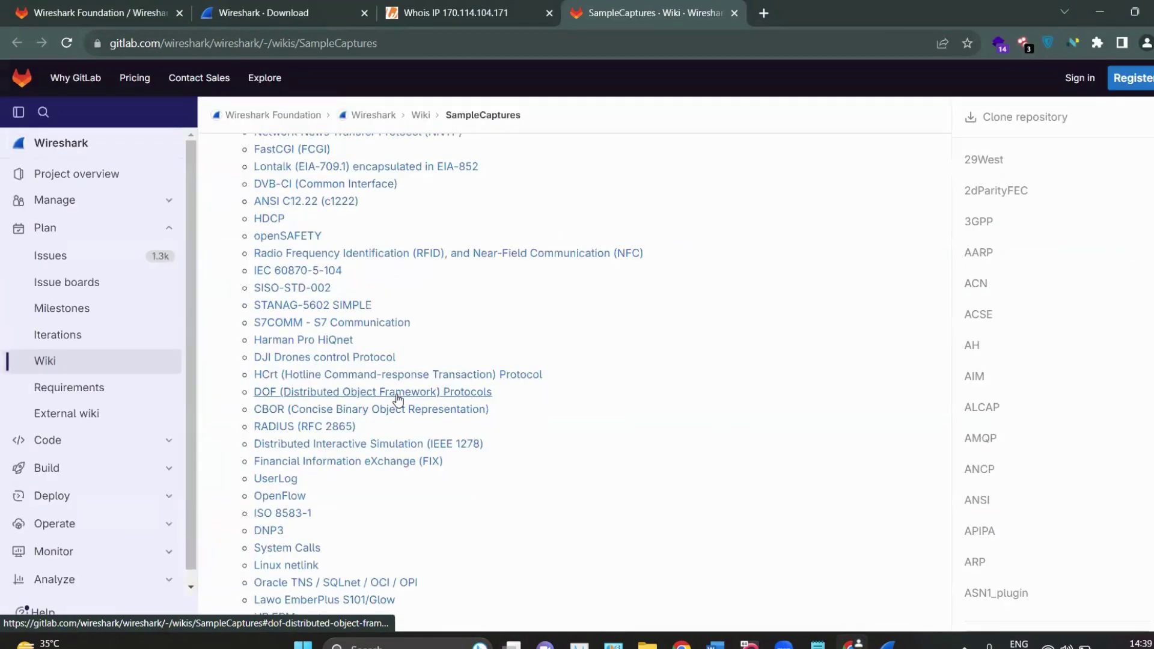
{"action": "scroll", "coordinate": [397, 398], "scroll_direction": "down", "scroll_amount": 10}
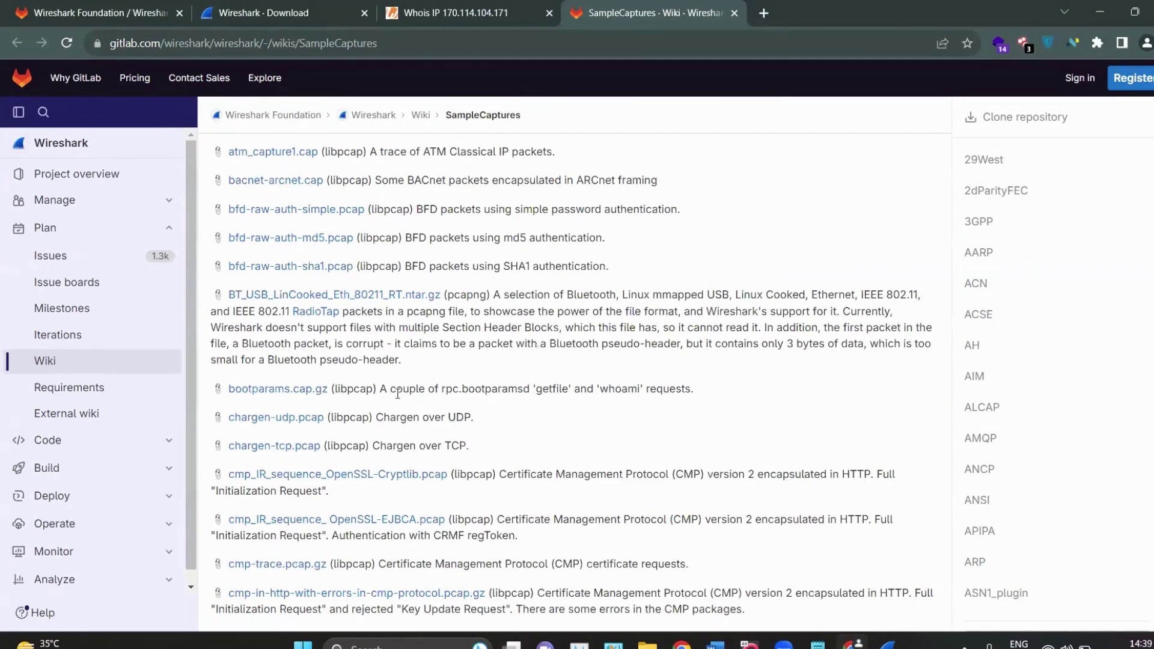
{"action": "scroll", "coordinate": [397, 399], "scroll_direction": "up", "scroll_amount": 1}
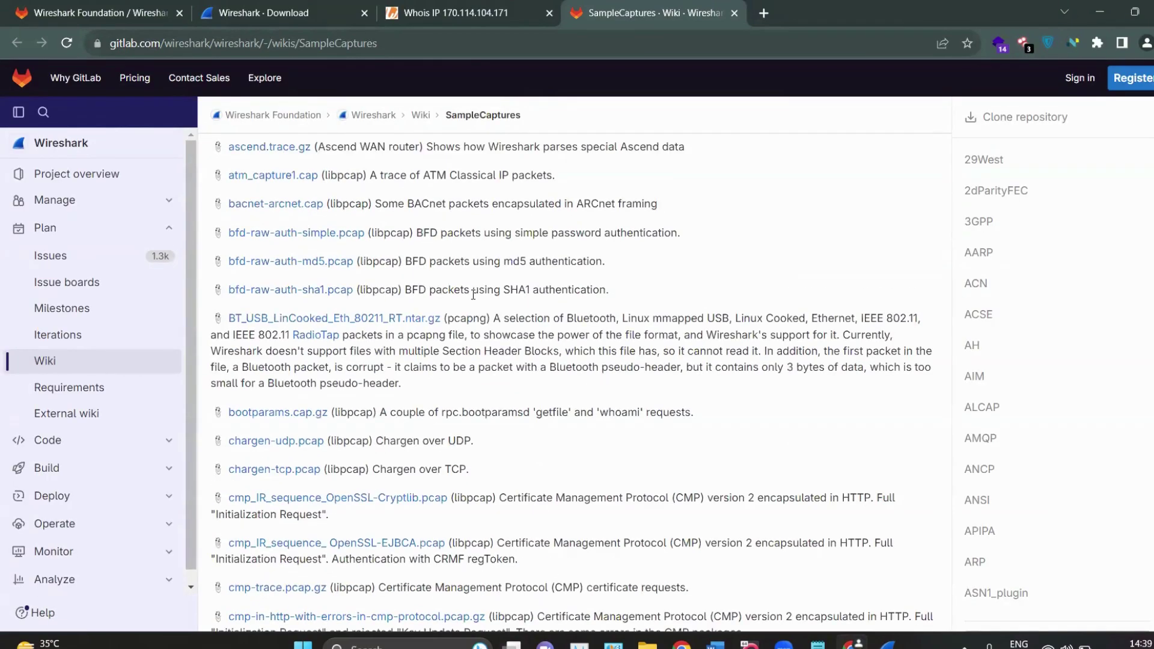
{"action": "scroll", "coordinate": [543, 283], "scroll_direction": "up", "scroll_amount": 15}
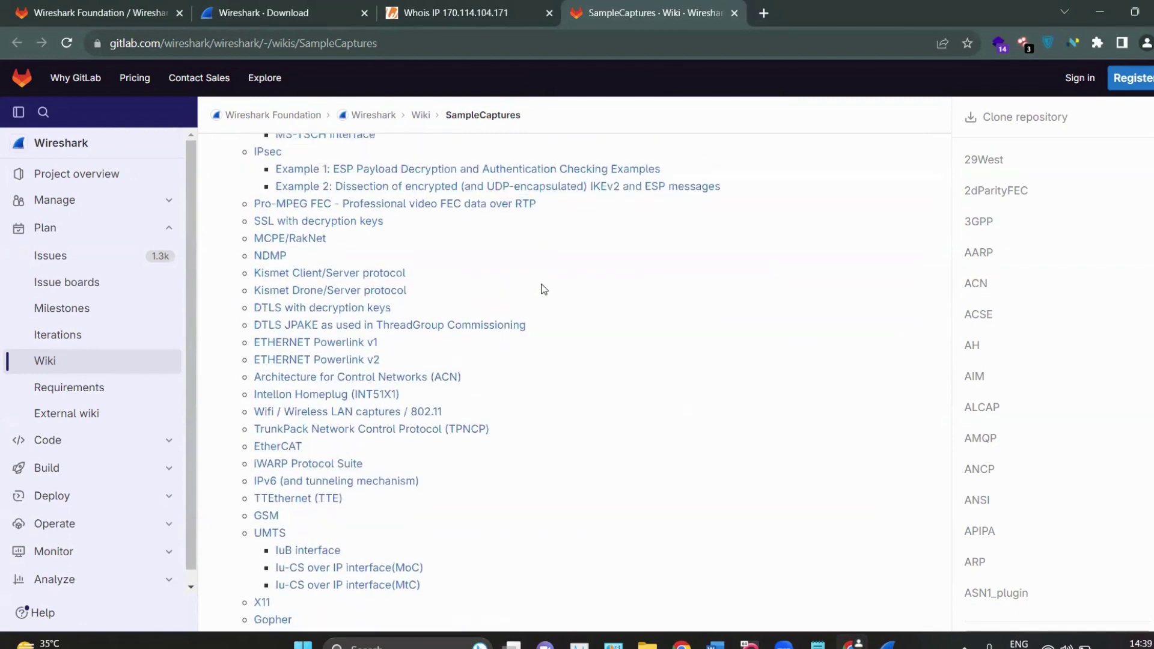
{"action": "scroll", "coordinate": [542, 289], "scroll_direction": "up", "scroll_amount": 12}
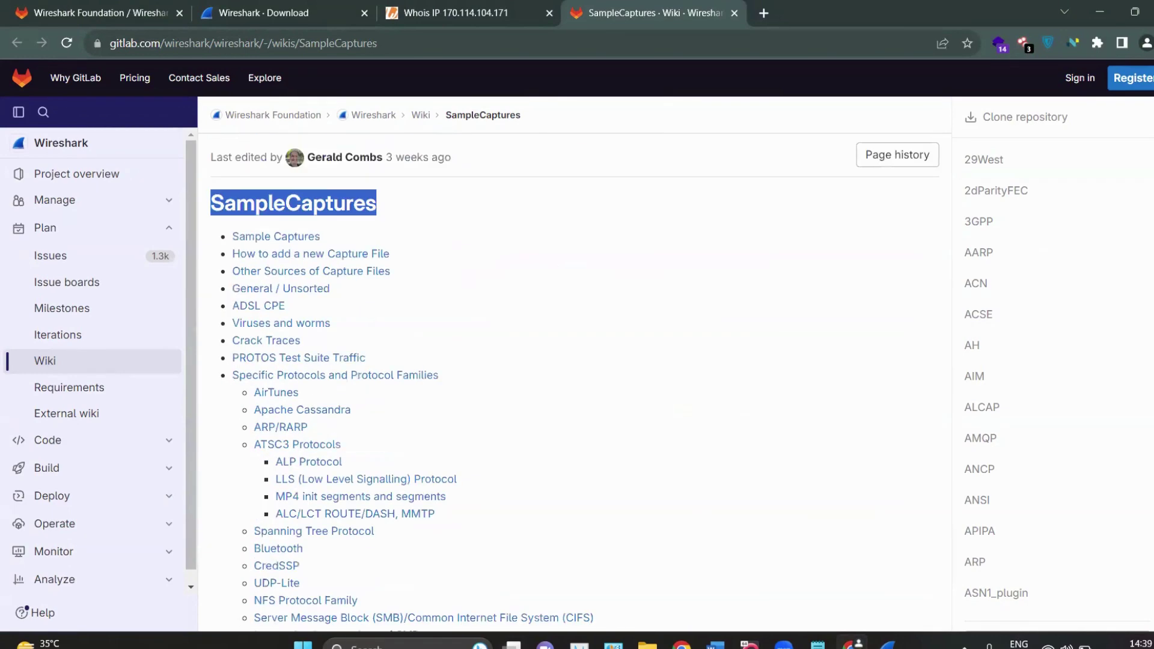
{"action": "left_click", "coordinate": [532, 223]}
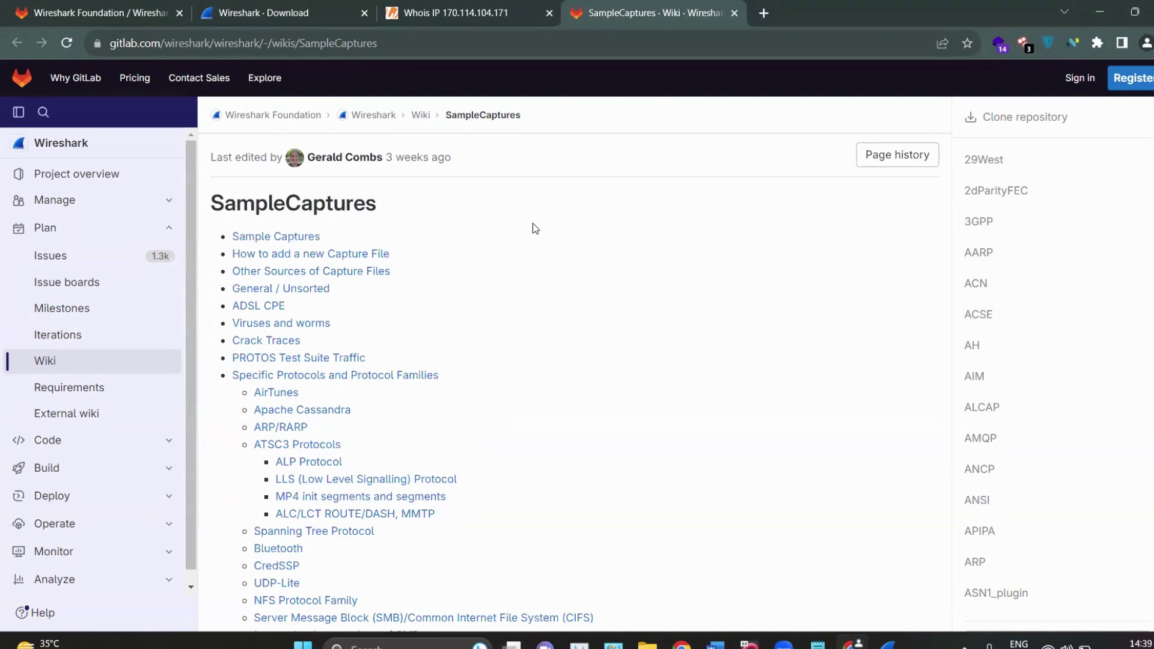
Switch to the wireshark_notes_1.docx notes in Word and review the main toolbar table from Start capture through the zoom commands.
{"action": "left_click", "coordinate": [1101, 8]}
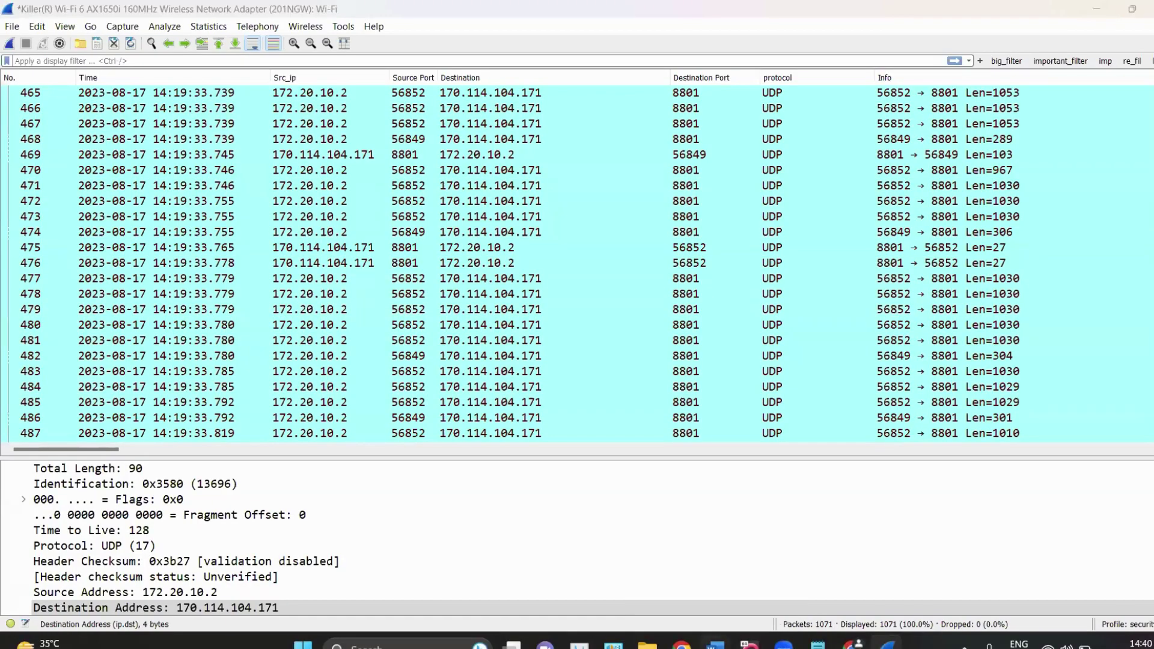
{"action": "left_click", "coordinate": [715, 644]}
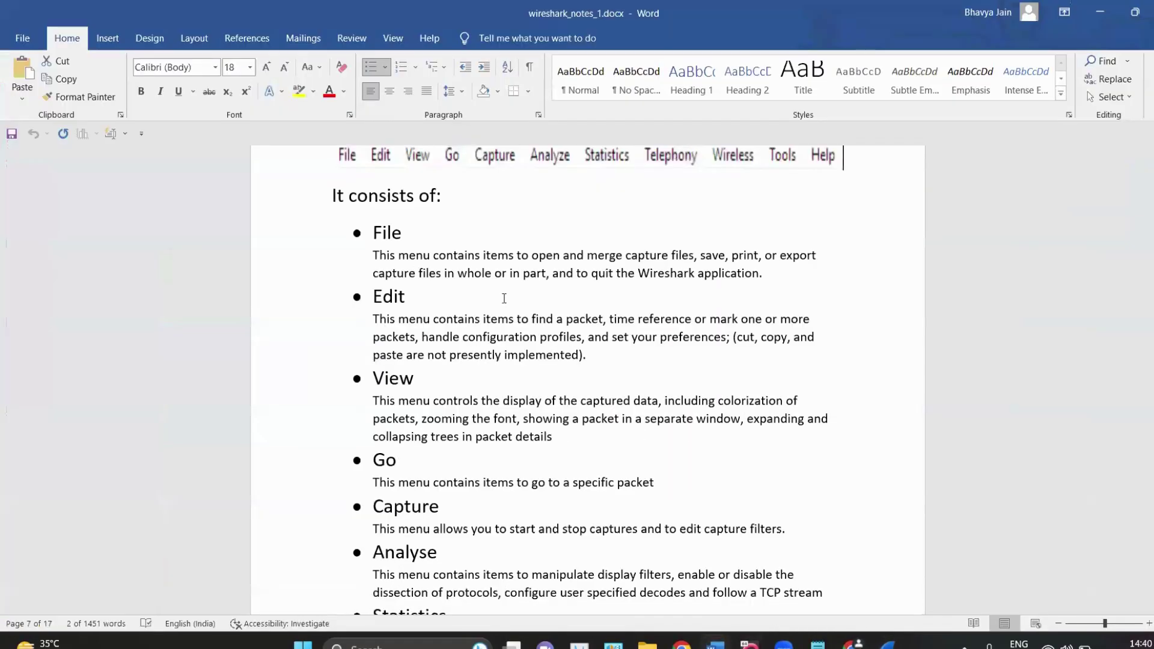
{"action": "scroll", "coordinate": [504, 299], "scroll_direction": "down", "scroll_amount": 10}
{"action": "scroll", "coordinate": [427, 438], "scroll_direction": "down", "scroll_amount": 10}
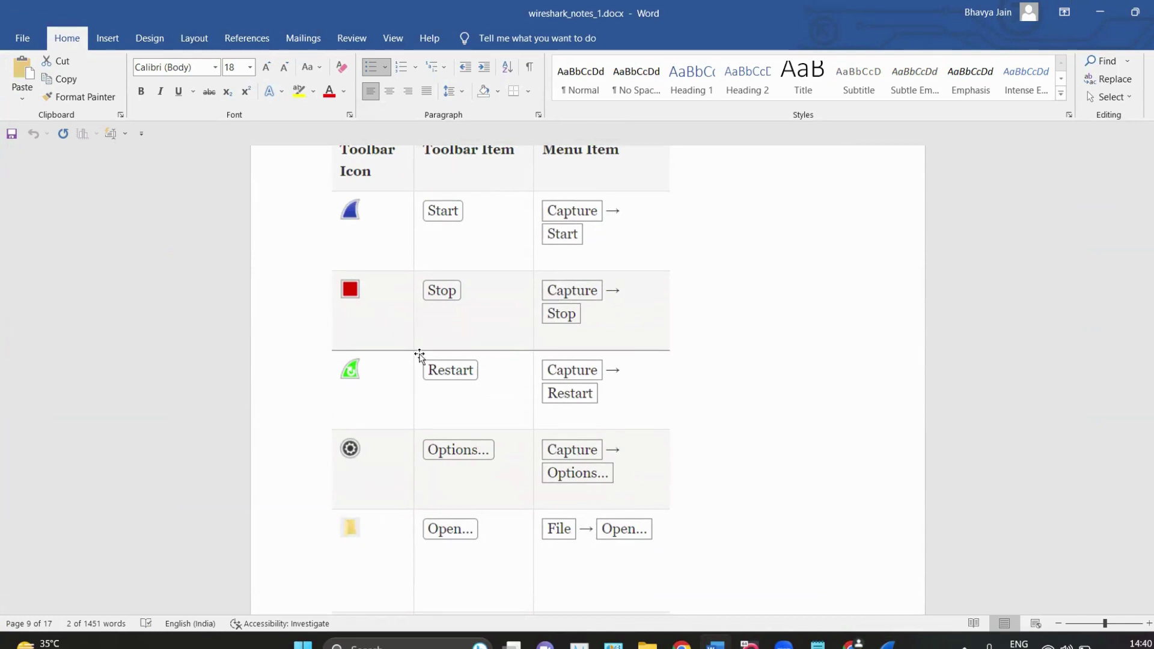
{"action": "scroll", "coordinate": [420, 353], "scroll_direction": "down", "scroll_amount": 5}
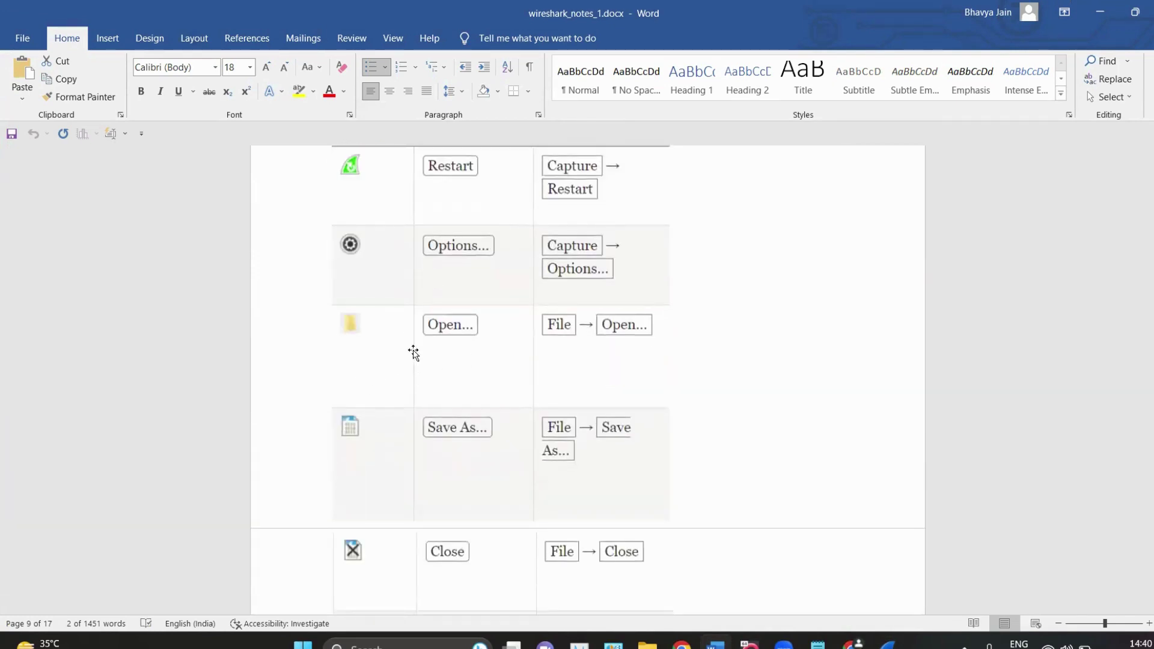
{"action": "scroll", "coordinate": [413, 327], "scroll_direction": "down", "scroll_amount": 4}
{"action": "scroll", "coordinate": [457, 373], "scroll_direction": "down", "scroll_amount": 3}
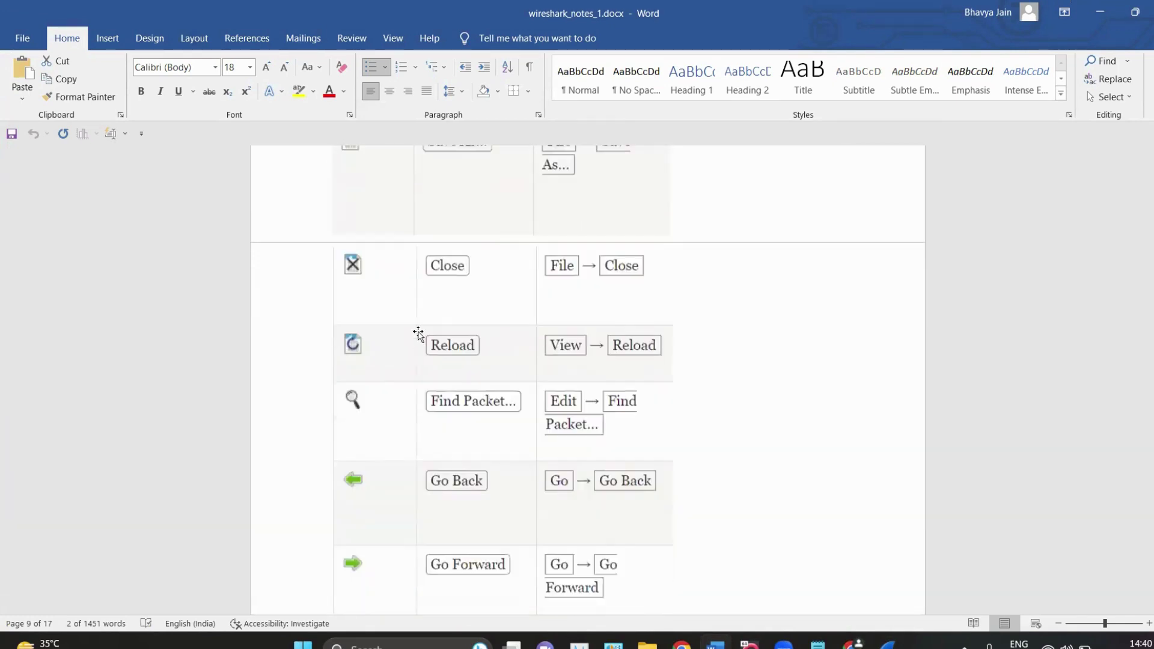
{"action": "scroll", "coordinate": [543, 367], "scroll_direction": "down", "scroll_amount": 3}
{"action": "scroll", "coordinate": [544, 394], "scroll_direction": "down", "scroll_amount": 1}
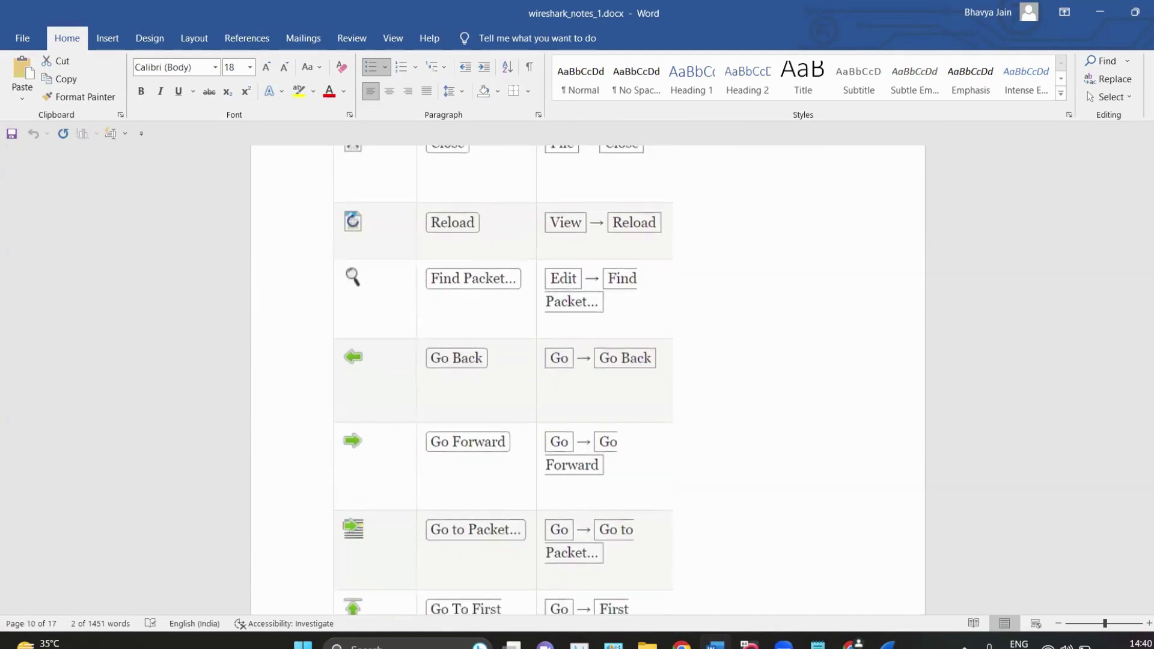
{"action": "scroll", "coordinate": [471, 340], "scroll_direction": "down", "scroll_amount": 1}
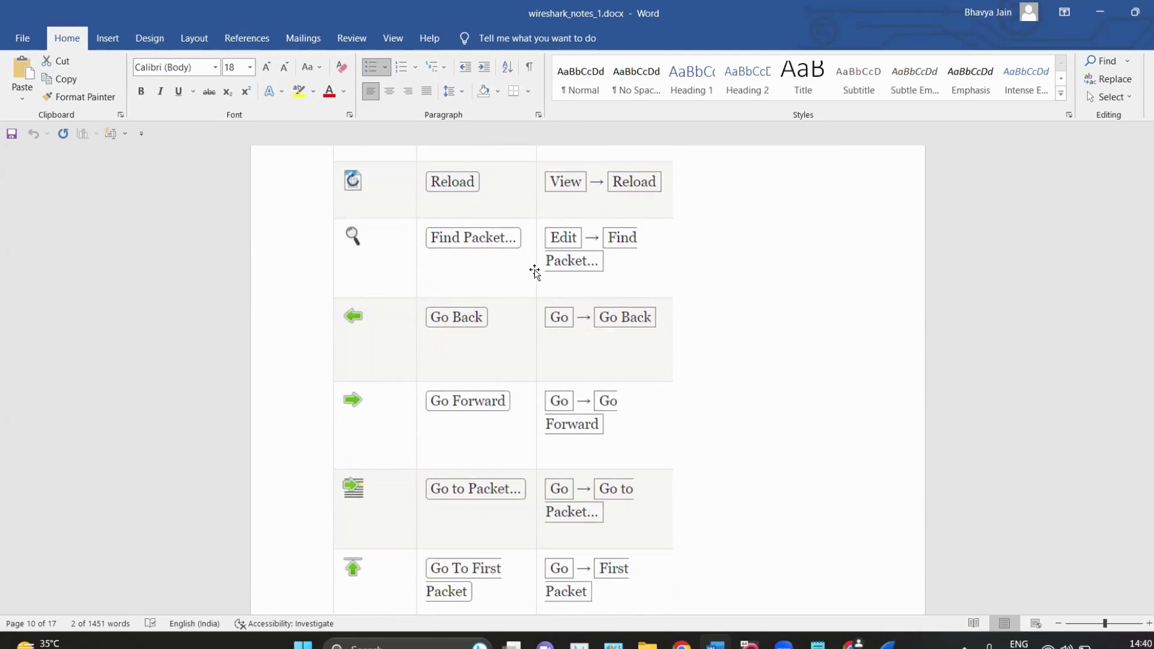
{"action": "scroll", "coordinate": [472, 235], "scroll_direction": "down", "scroll_amount": 2}
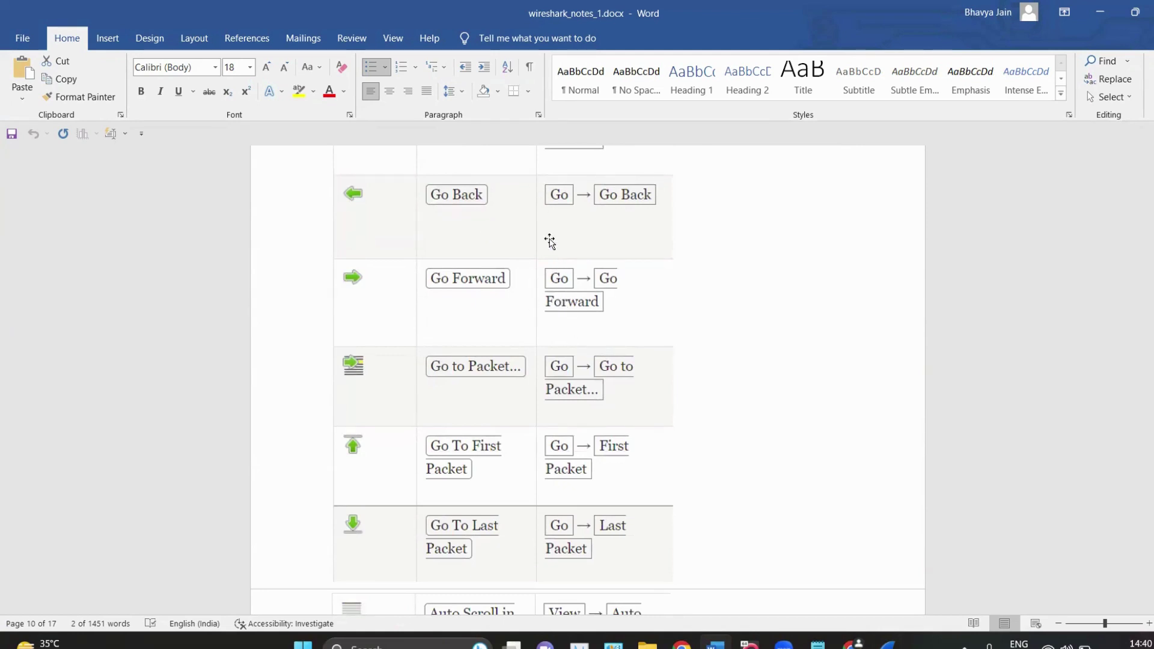
{"action": "scroll", "coordinate": [508, 332], "scroll_direction": "down", "scroll_amount": 1}
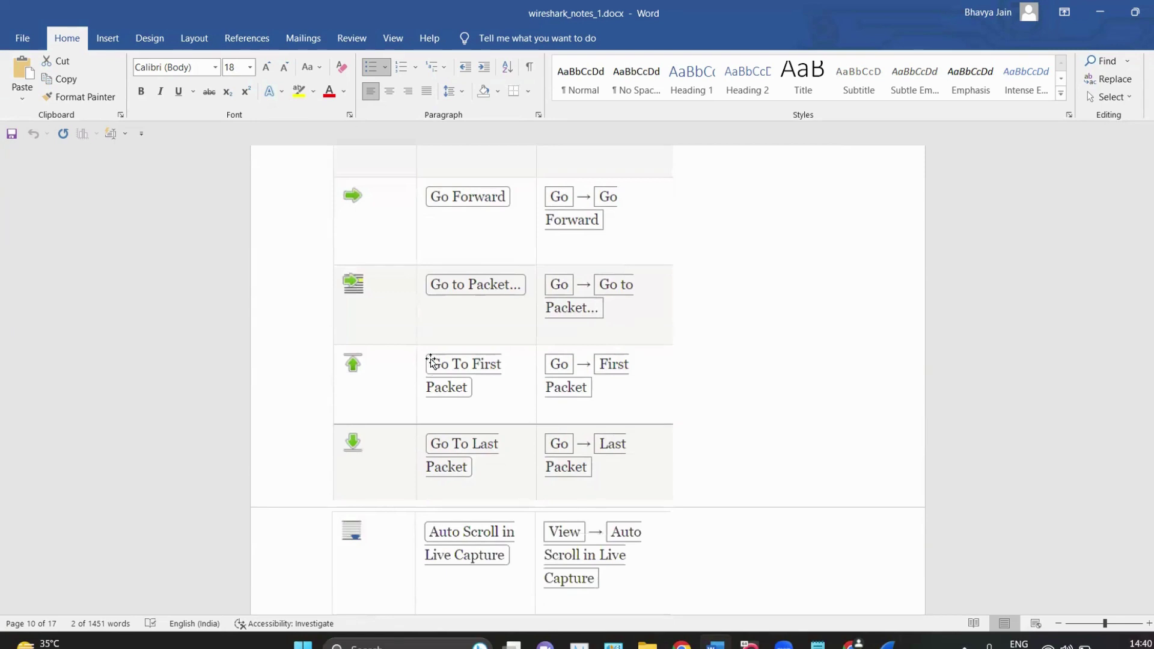
{"action": "scroll", "coordinate": [458, 461], "scroll_direction": "down", "scroll_amount": 2}
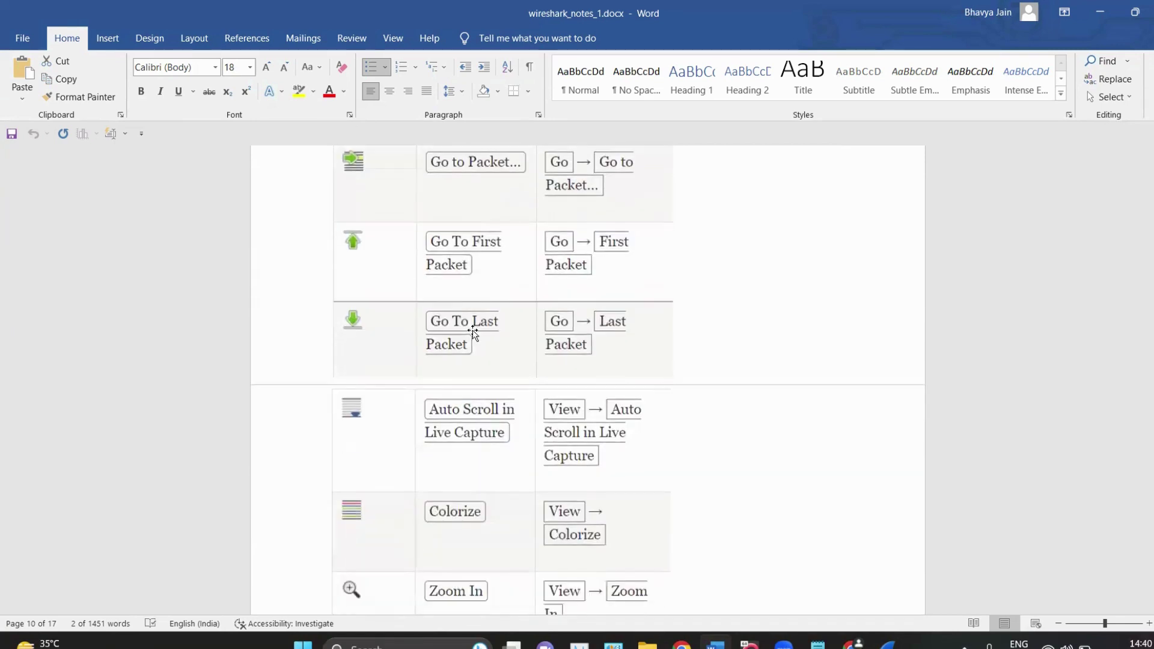
{"action": "scroll", "coordinate": [473, 333], "scroll_direction": "down", "scroll_amount": 2}
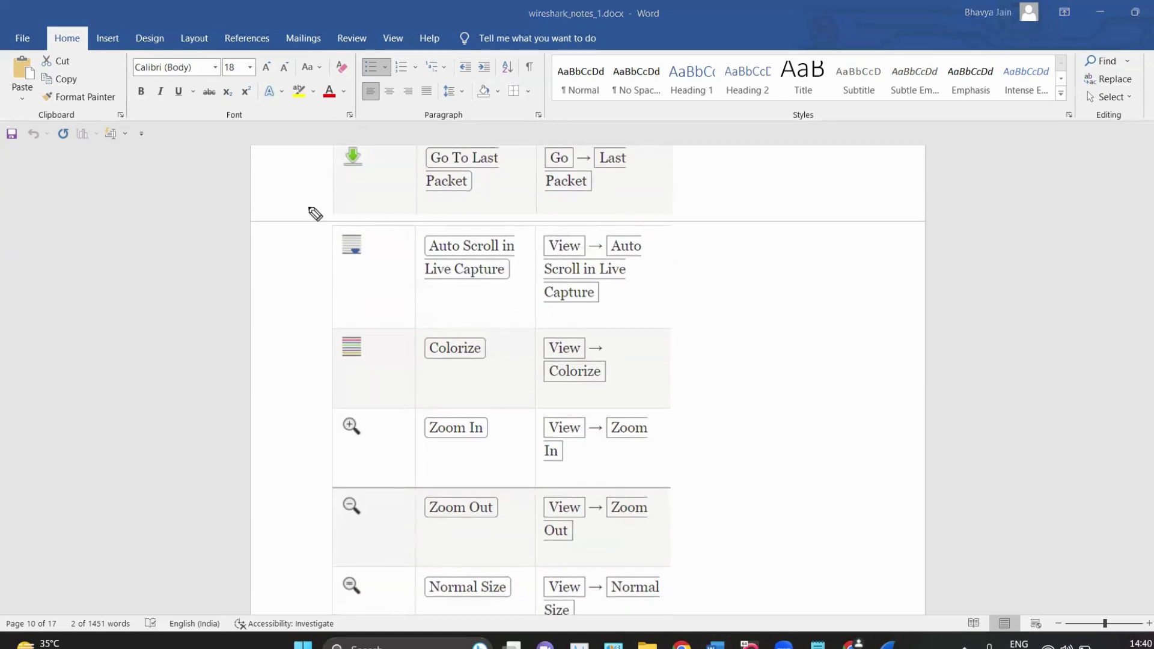
{"action": "mouse_move", "coordinate": [395, 229]}
{"action": "left_mouse_down"}
{"action": "mouse_move", "coordinate": [387, 281]}
{"action": "mouse_move", "coordinate": [401, 238]}
{"action": "left_mouse_up"}
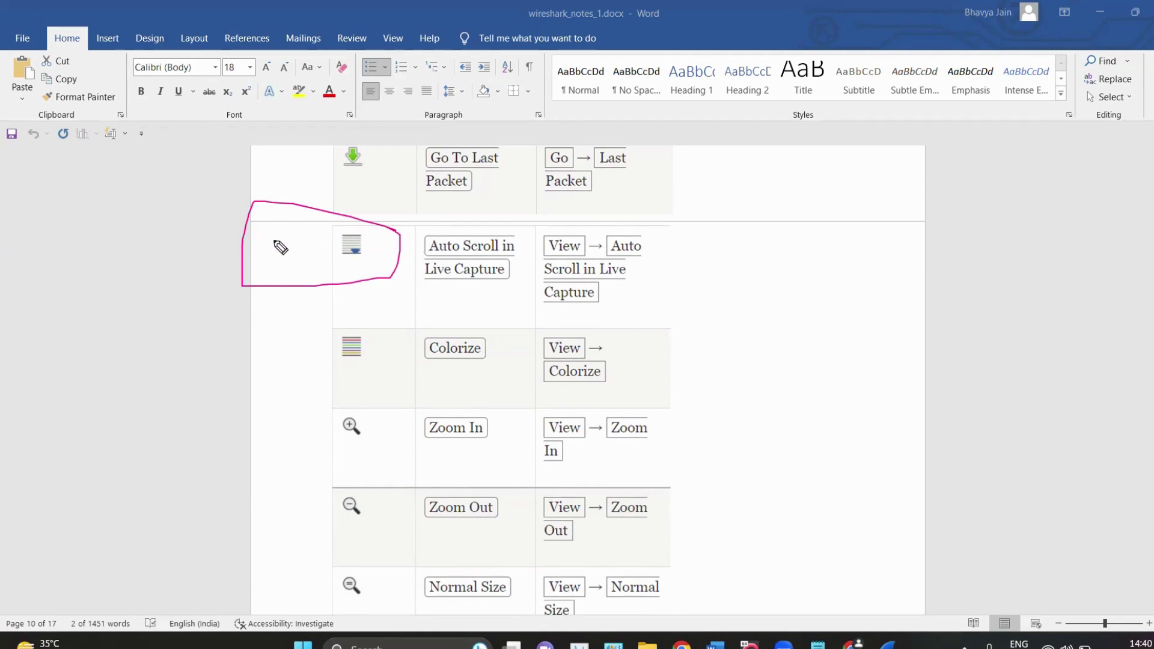
{"action": "mouse_move", "coordinate": [278, 243]}
{"action": "left_mouse_down"}
{"action": "mouse_move", "coordinate": [298, 242]}
{"action": "mouse_move", "coordinate": [279, 234]}
{"action": "mouse_move", "coordinate": [279, 250]}
{"action": "left_mouse_up"}
{"action": "left_click", "coordinate": [1130, 334]}
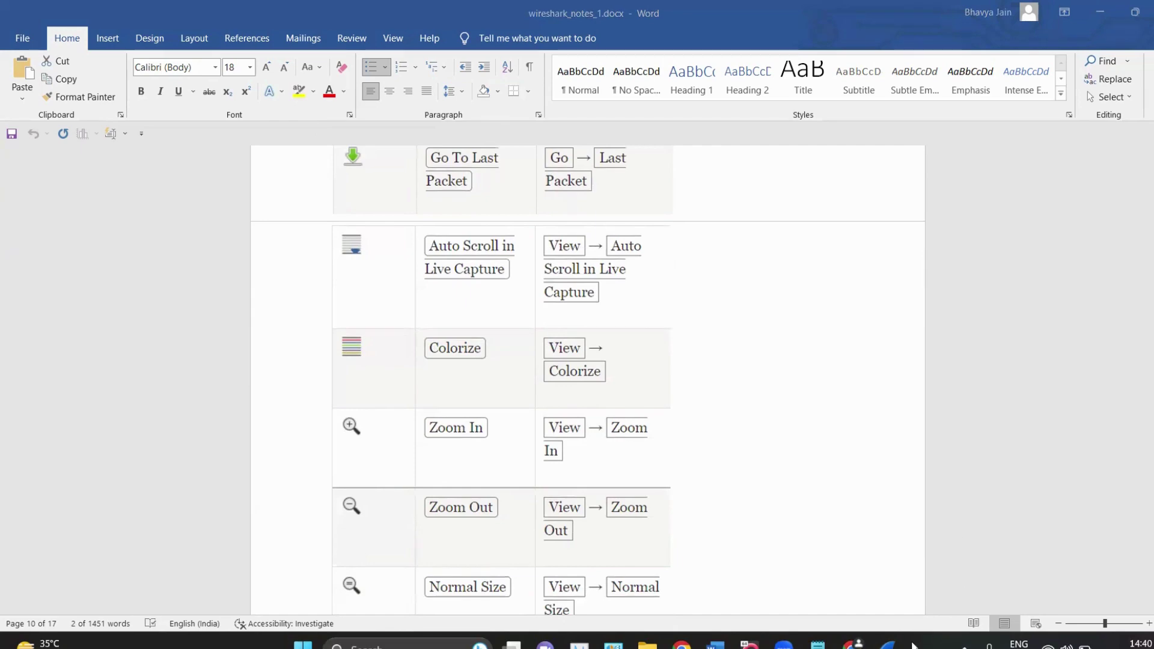
Switch to Wireshark and circle the first/last packet, auto-scroll and colorize controls with the annotation pen, clearing the marks after pointing them out.
{"action": "left_click", "coordinate": [888, 646]}
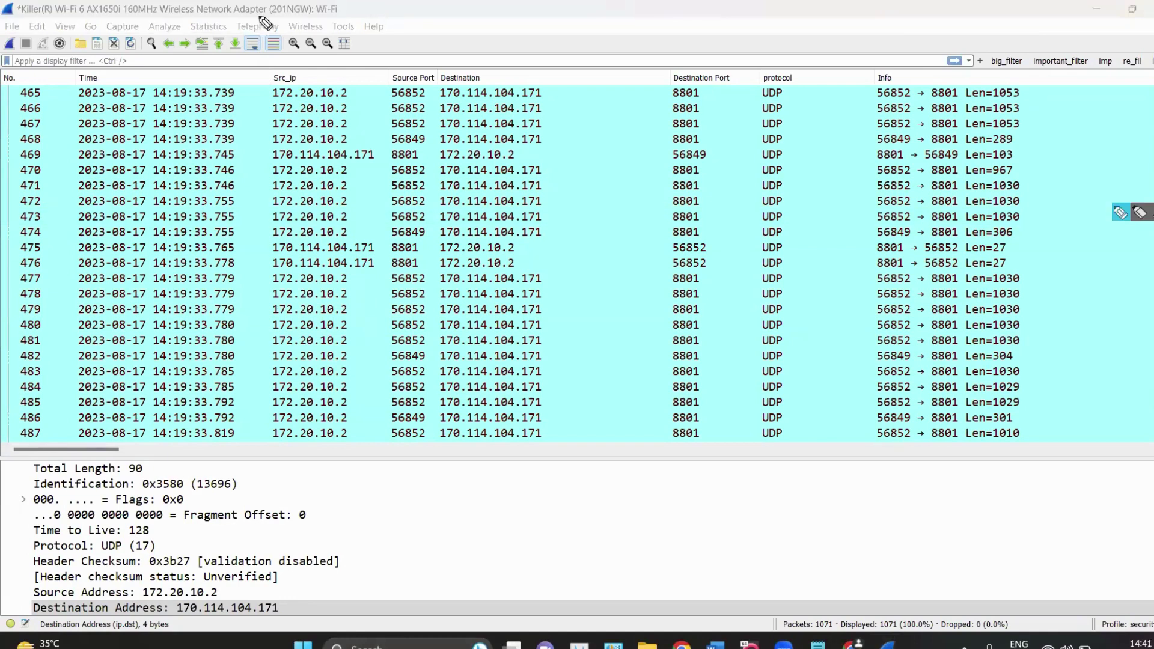
{"action": "mouse_move", "coordinate": [264, 18]}
{"action": "left_mouse_down"}
{"action": "mouse_move", "coordinate": [212, 24]}
{"action": "mouse_move", "coordinate": [284, 57]}
{"action": "mouse_move", "coordinate": [247, 27]}
{"action": "left_mouse_up"}
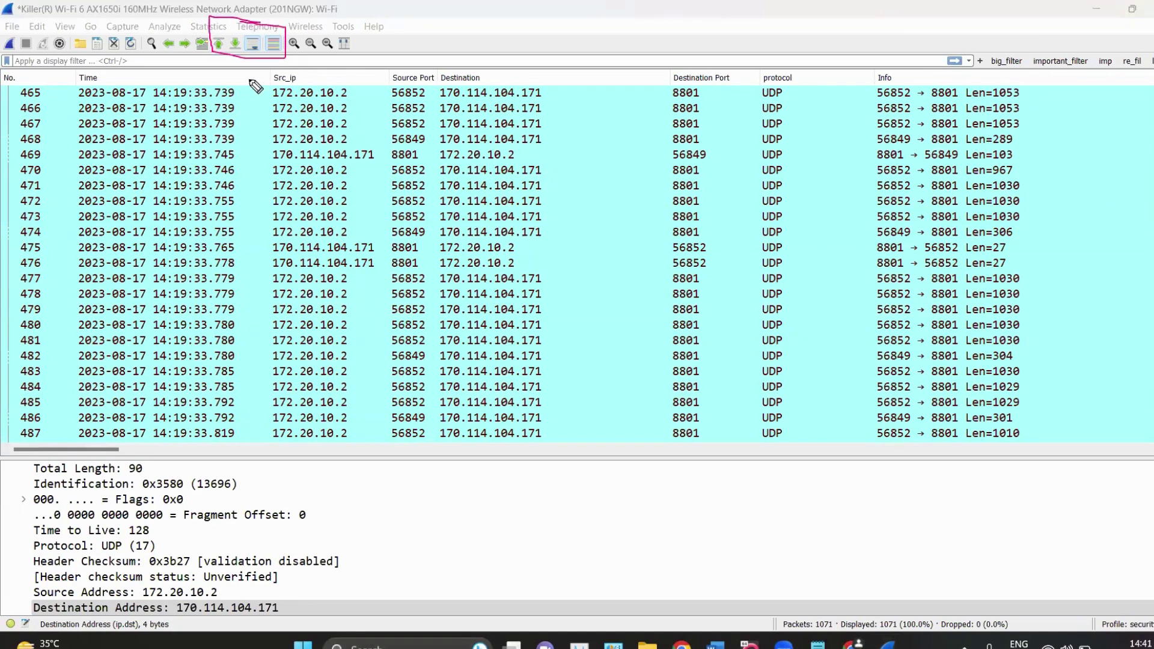
{"action": "mouse_move", "coordinate": [248, 78]}
{"action": "left_mouse_down"}
{"action": "mouse_move", "coordinate": [257, 54]}
{"action": "mouse_move", "coordinate": [264, 69]}
{"action": "left_mouse_up"}
{"action": "key", "text": "Escape"}
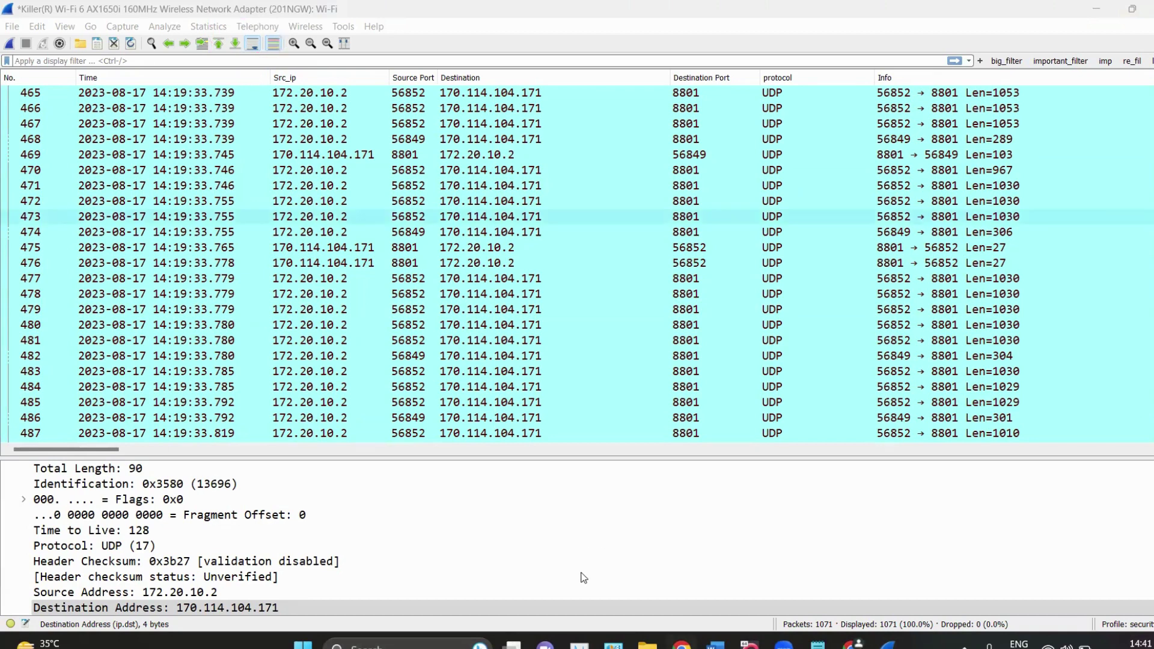
Start a new Wi-Fi capture without saving the existing packets and browse through the live packet list.
{"action": "left_click", "coordinate": [10, 45]}
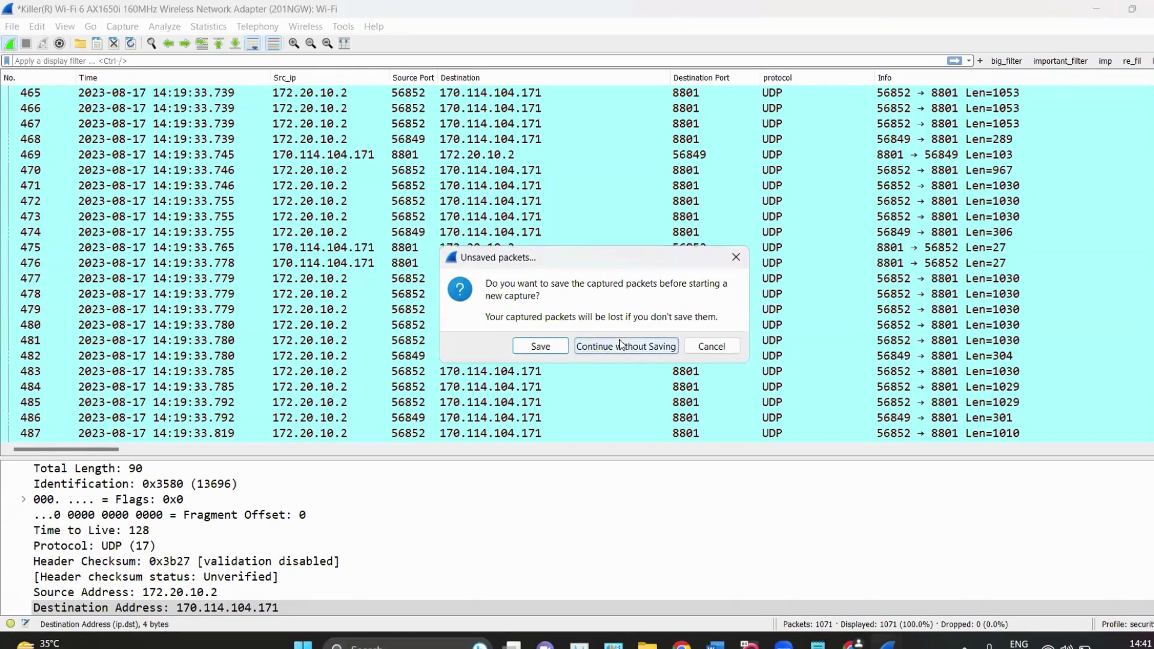
{"action": "key", "text": "Return"}
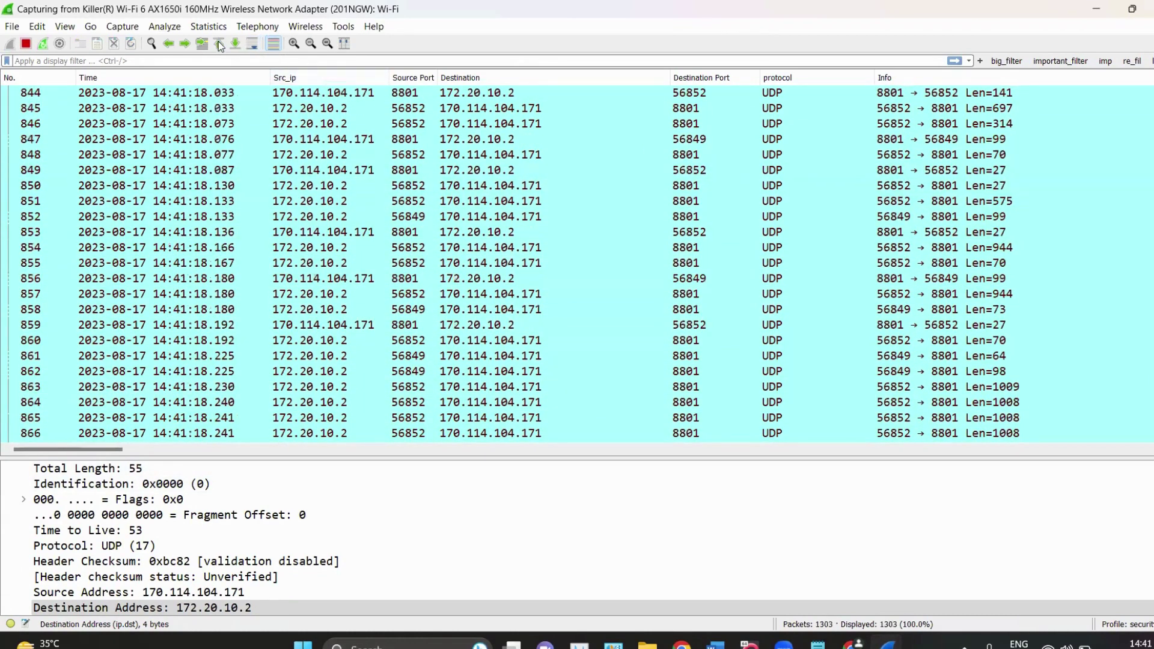
{"action": "scroll", "coordinate": [340, 141], "scroll_direction": "up", "scroll_amount": 9}
{"action": "scroll", "coordinate": [445, 199], "scroll_direction": "down", "scroll_amount": 17}
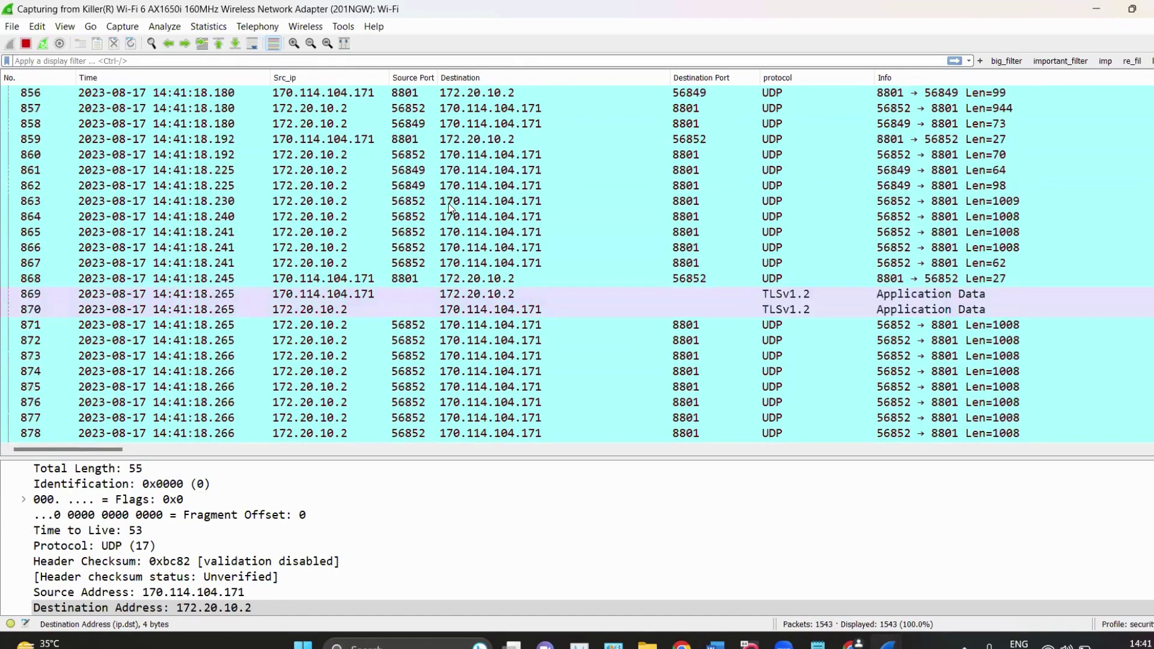
Look back through earlier packets in the live capture and turn automatic scrolling to the newest packet back on.
{"action": "scroll", "coordinate": [452, 207], "scroll_direction": "up", "scroll_amount": 7}
{"action": "left_click", "coordinate": [252, 43]}
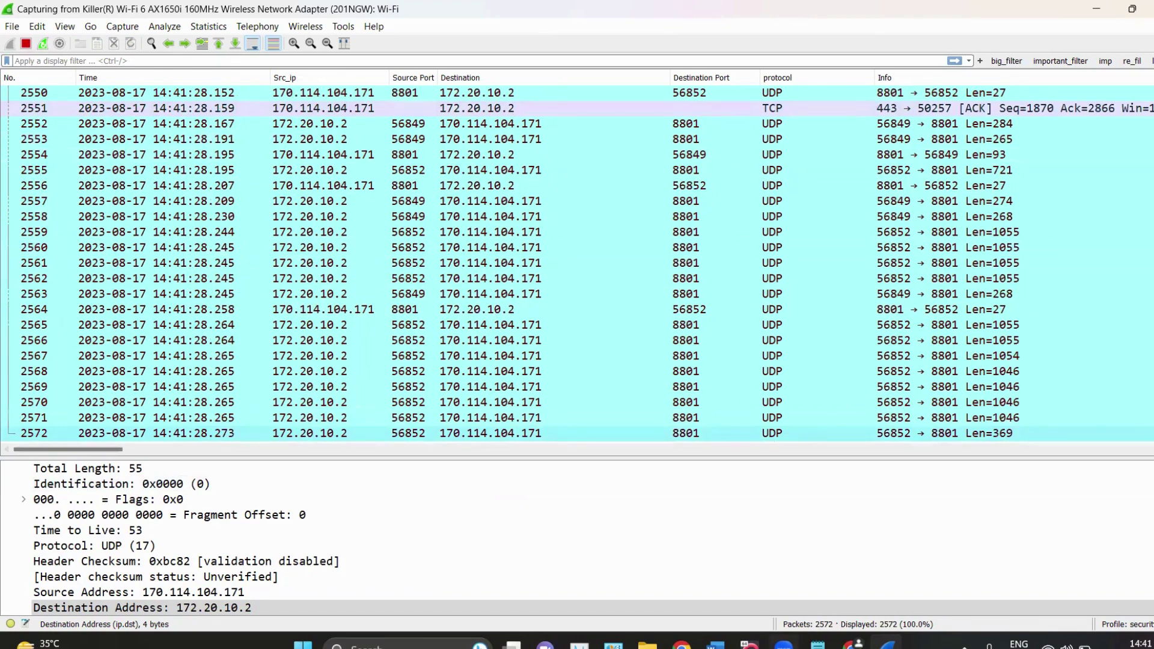
Switch to the wireshark_notes_1.docx notes in Word and review the rest of the main toolbar table down to Resize Columns and the Filter toolbar introduction.
{"action": "left_click", "coordinate": [715, 643]}
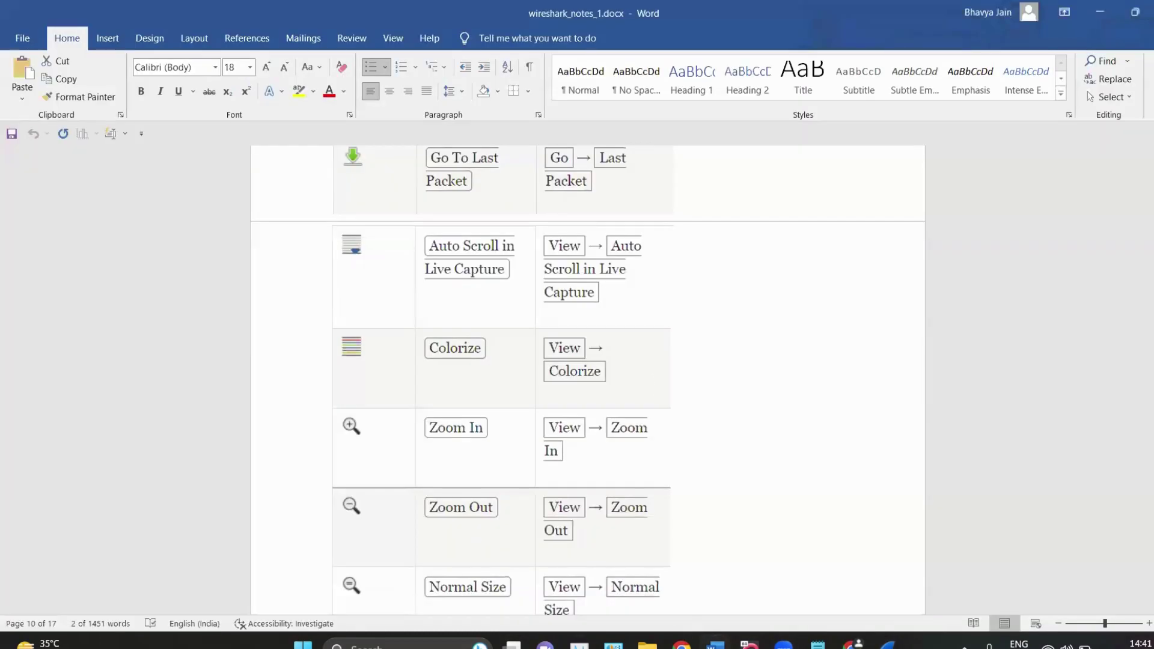
{"action": "scroll", "coordinate": [649, 383], "scroll_direction": "down", "scroll_amount": 2}
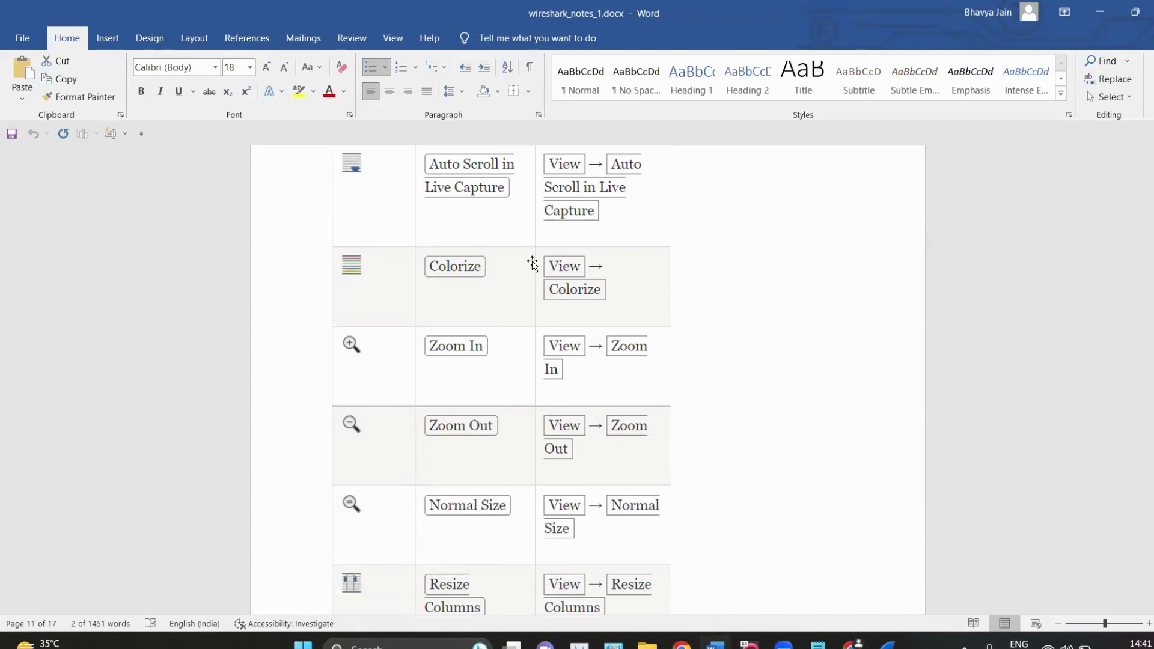
{"action": "scroll", "coordinate": [492, 391], "scroll_direction": "down", "scroll_amount": 3}
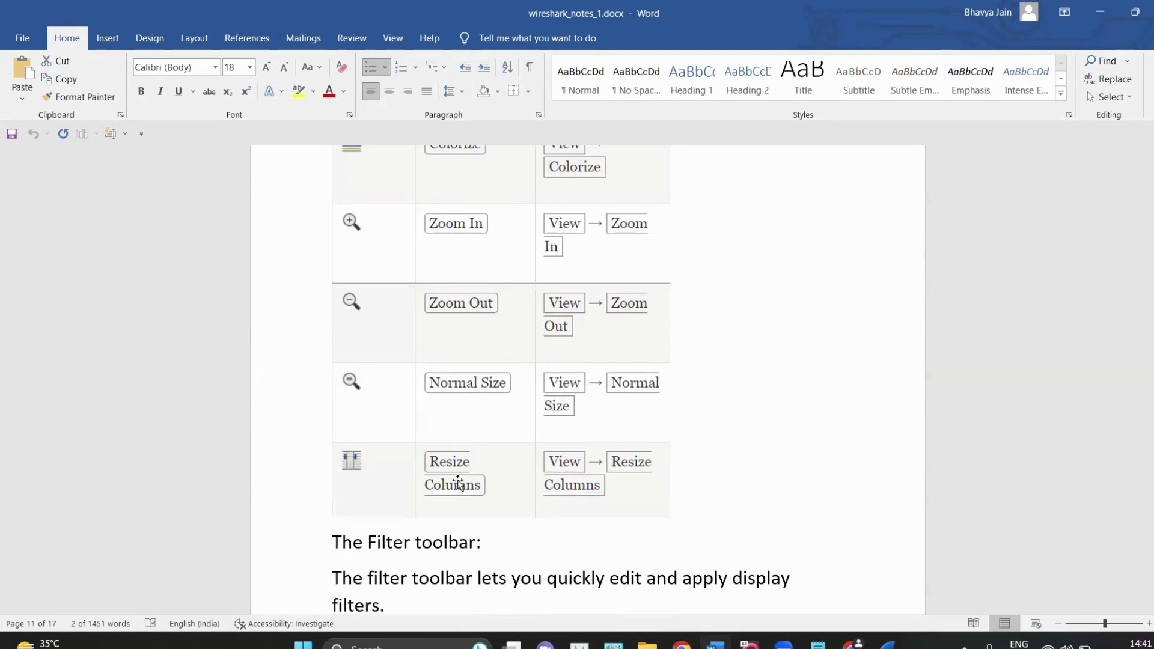
{"action": "scroll", "coordinate": [457, 477], "scroll_direction": "down", "scroll_amount": 2}
{"action": "left_click", "coordinate": [1106, 6]}
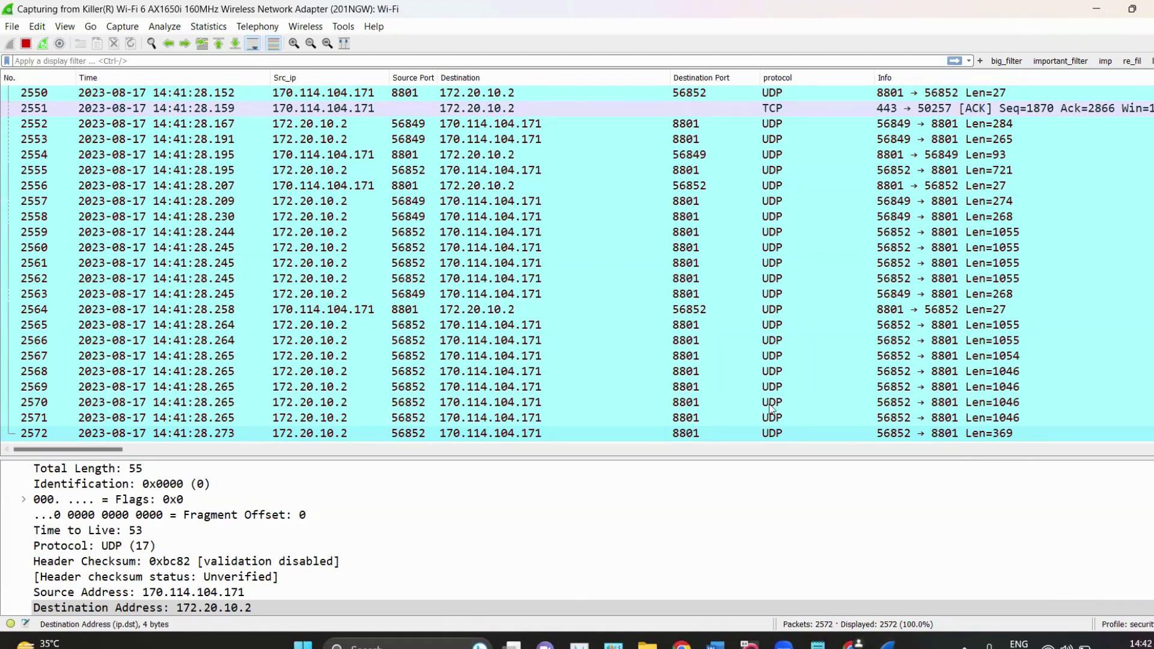
Switch to the Kali Linux virtual machine in VirtualBox and log in with the account's username and password.
{"action": "left_click", "coordinate": [748, 643]}
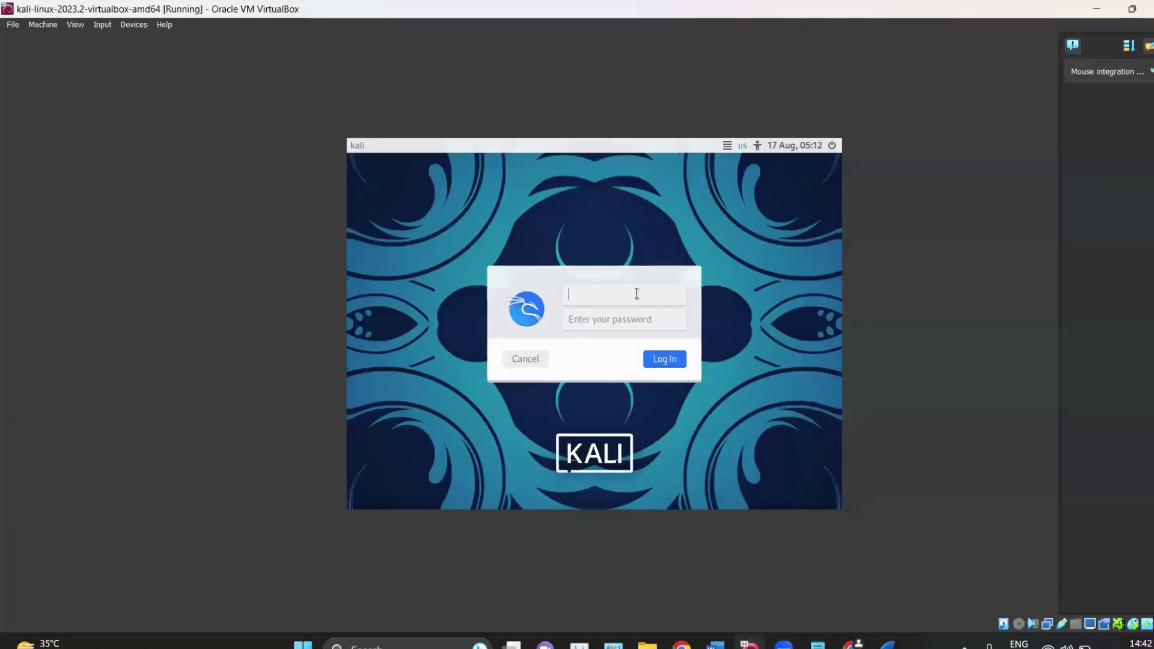
{"action": "type", "text": "kali"}
{"action": "key", "text": "Tab"}
{"action": "type", "text": "kali"}
{"action": "key", "text": "Return"}
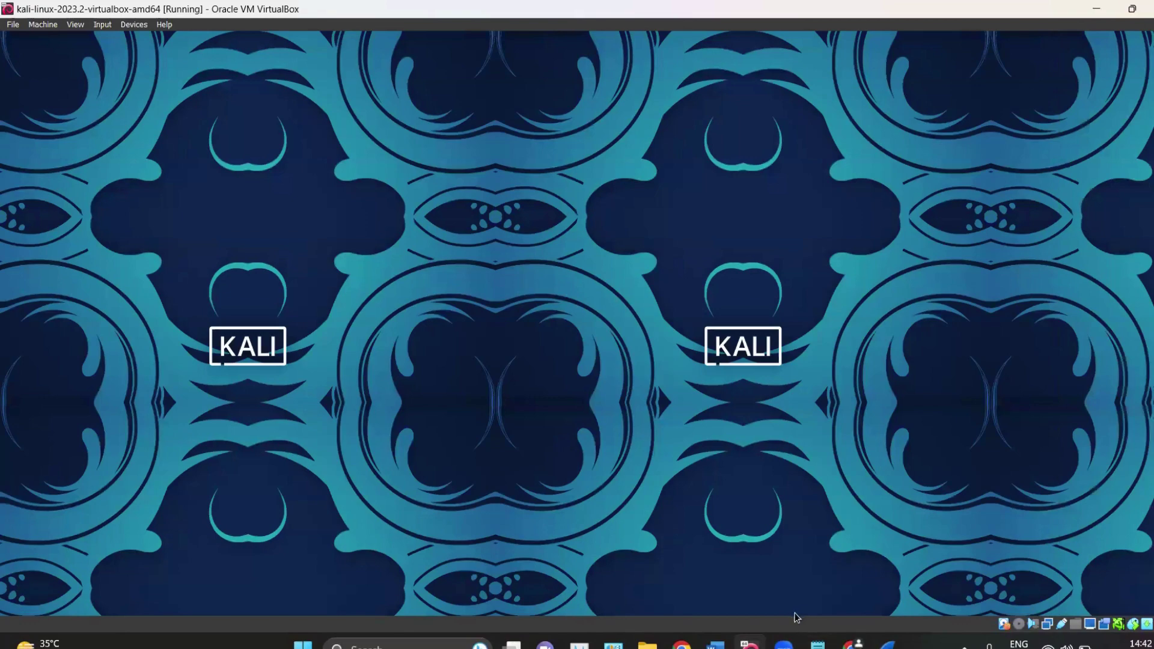
Return to the unresponsive Wireshark, close the program and cancel the problem report to Microsoft.
{"action": "left_click", "coordinate": [901, 536]}
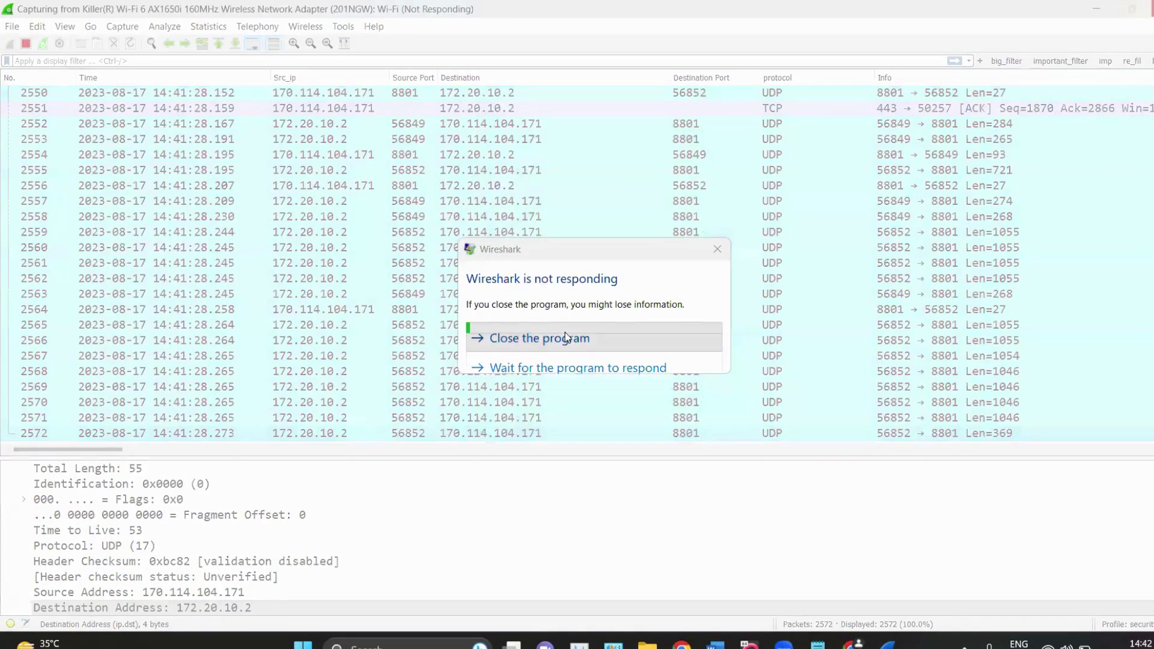
{"action": "left_click", "coordinate": [566, 336]}
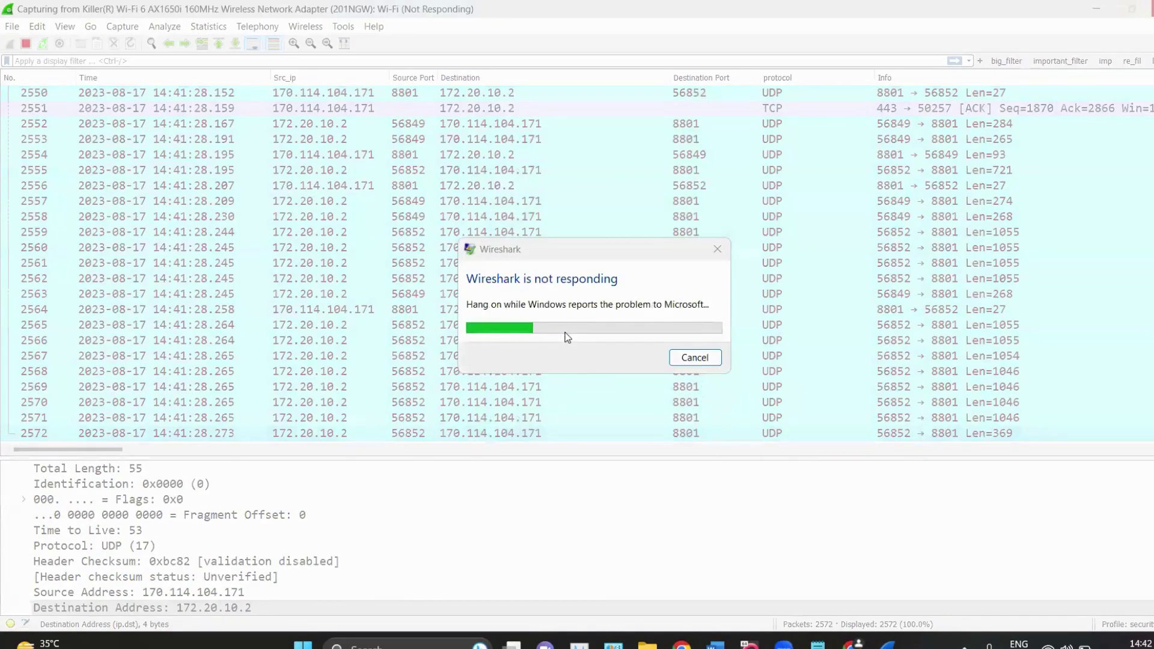
{"action": "left_click", "coordinate": [699, 361]}
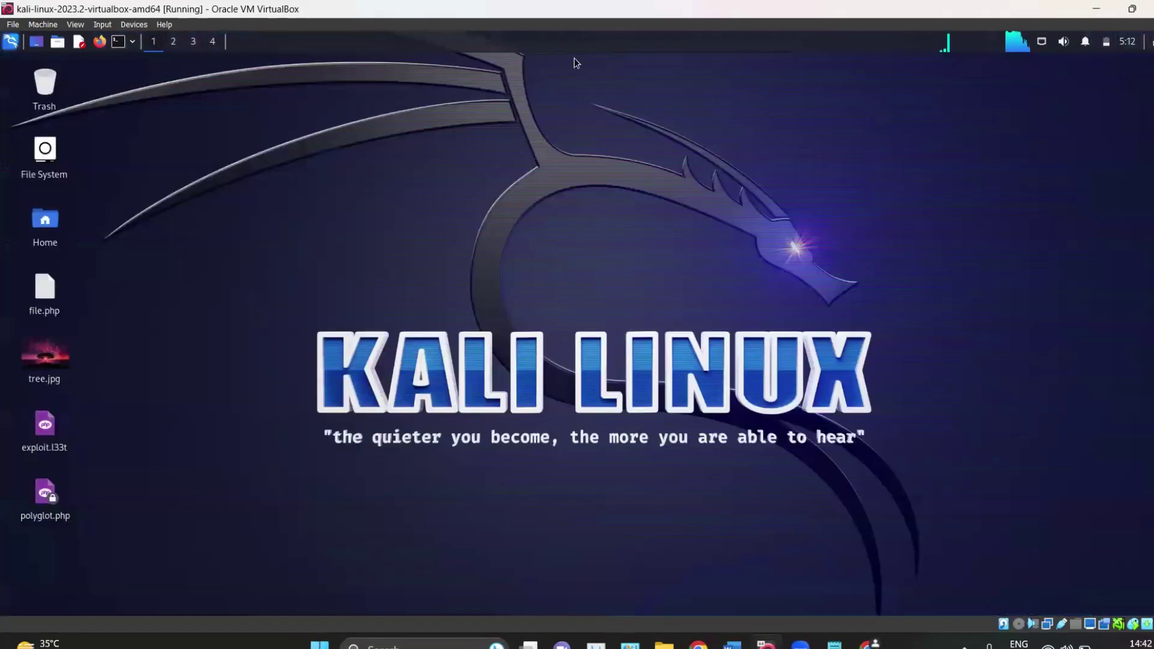
Minimize the Kali virtual machine, relaunch Wireshark from the desktop, and run a brief capture on the Wi-Fi adapter before stopping it.
{"action": "left_click", "coordinate": [1097, 8]}
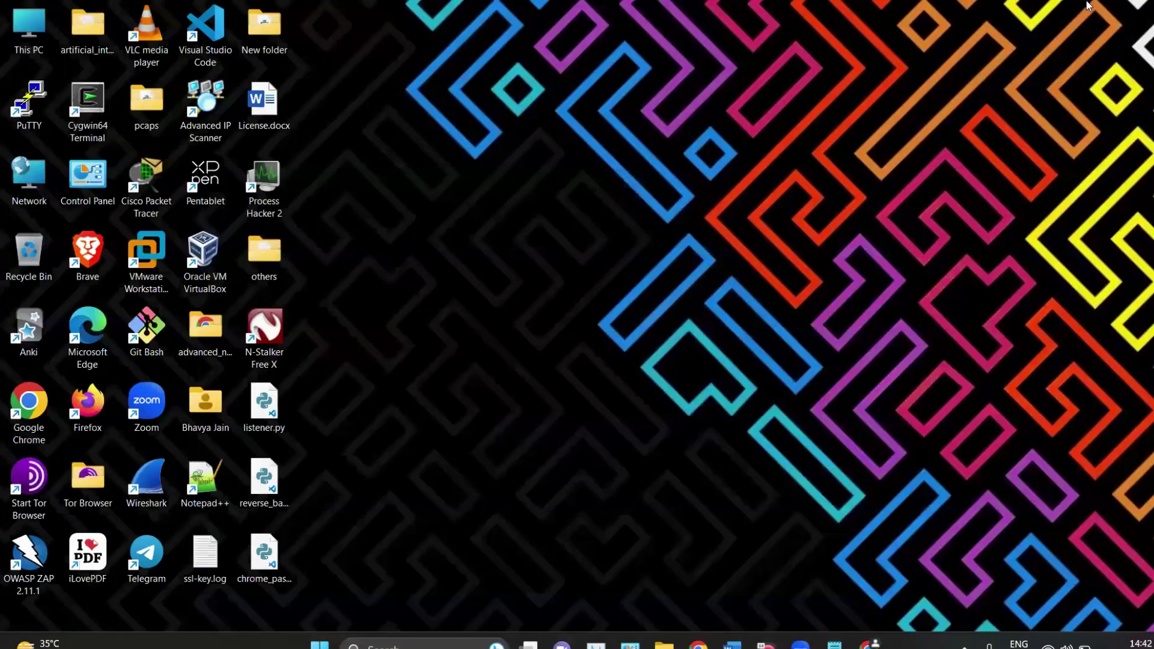
{"action": "left_click", "coordinate": [146, 491]}
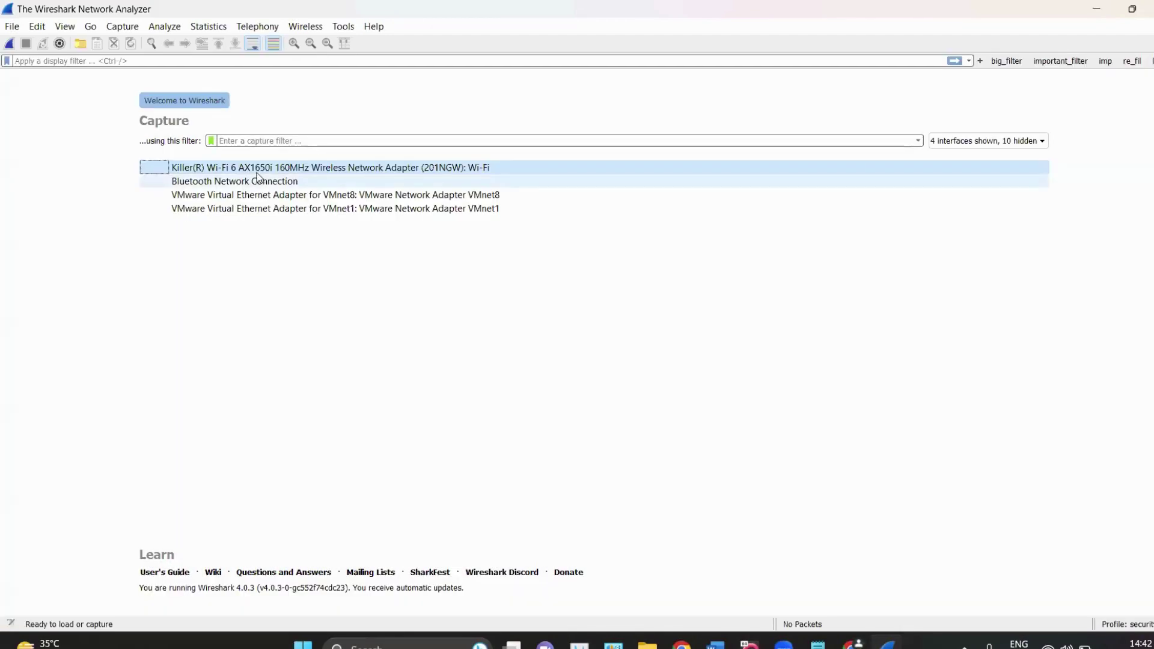
{"action": "double_click", "coordinate": [255, 169]}
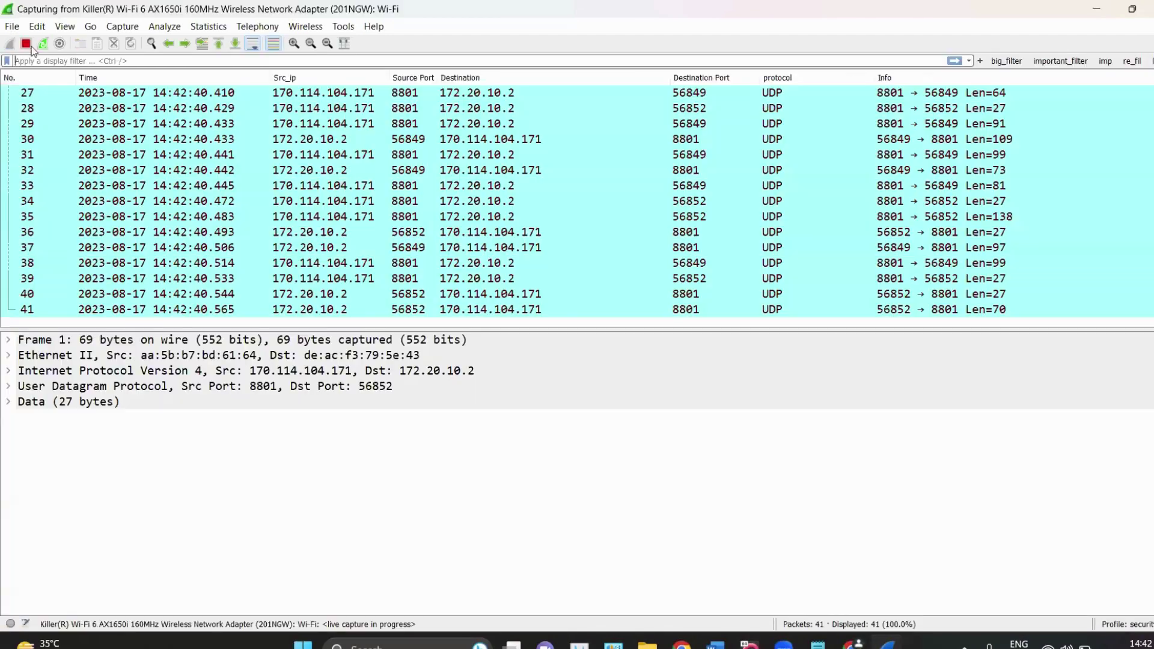
{"action": "left_click", "coordinate": [26, 43]}
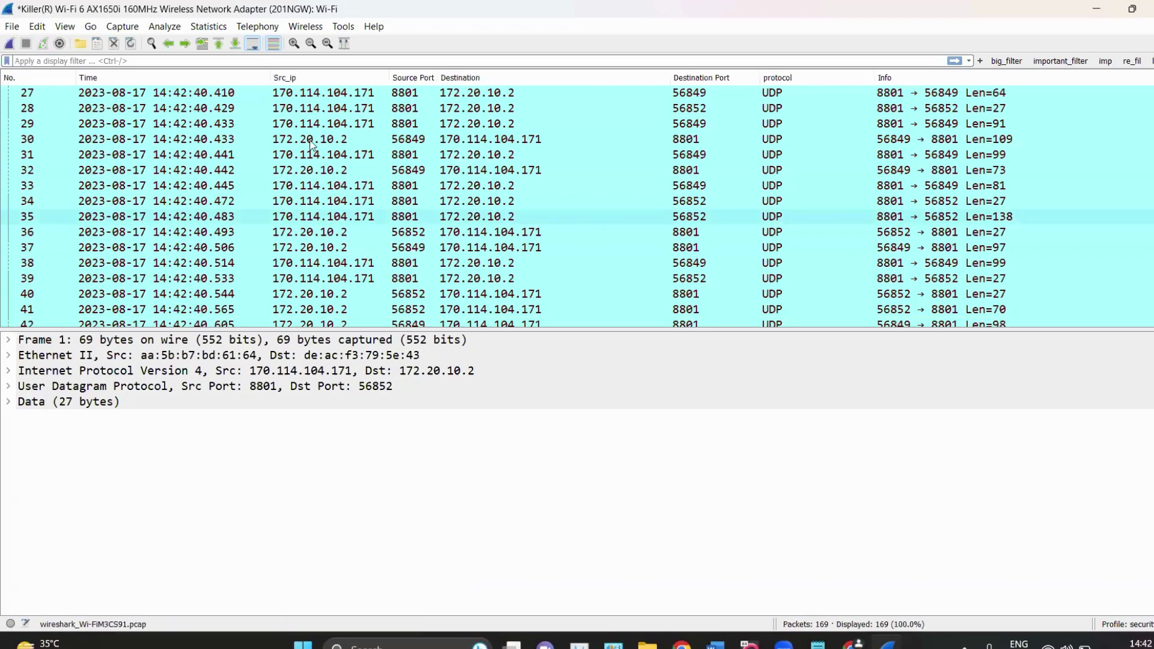
Zoom the packet display text in and out, then restore it to normal size.
{"action": "left_click", "coordinate": [294, 43]}
{"action": "left_click", "coordinate": [294, 43]}
{"action": "left_click", "coordinate": [294, 43]}
{"action": "left_click", "coordinate": [311, 43]}
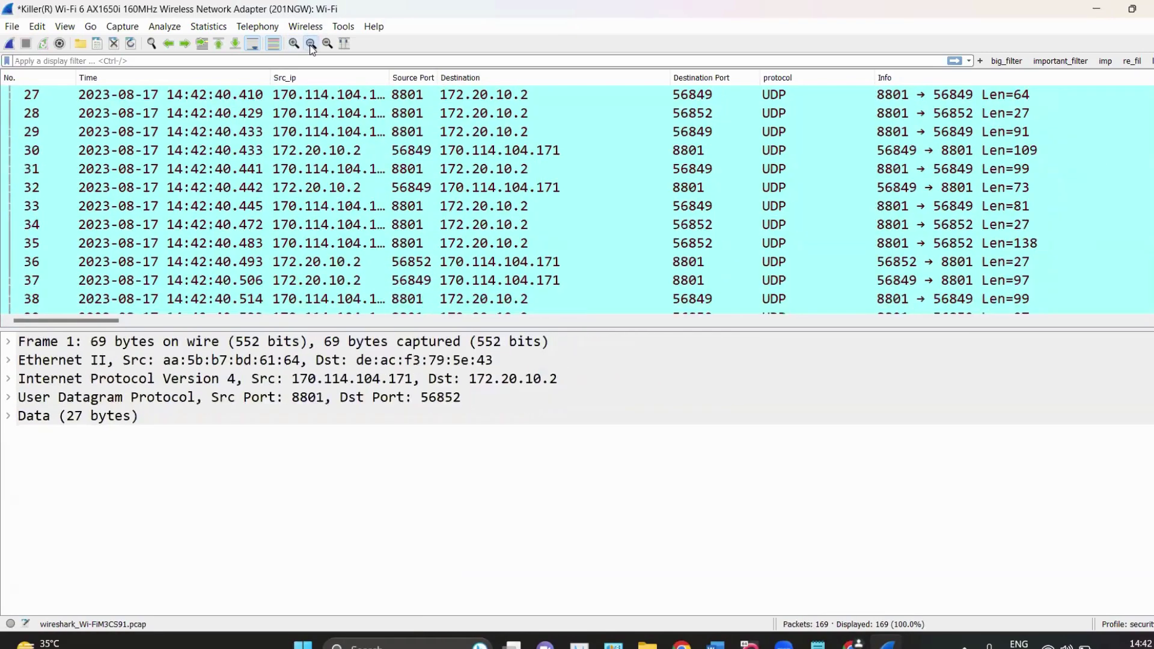
{"action": "left_click", "coordinate": [311, 43]}
{"action": "left_click", "coordinate": [327, 43]}
Fit the packet list columns to their contents, enlarge the packet list pane, and widen the Time and Src_ip columns.
{"action": "left_click", "coordinate": [342, 45]}
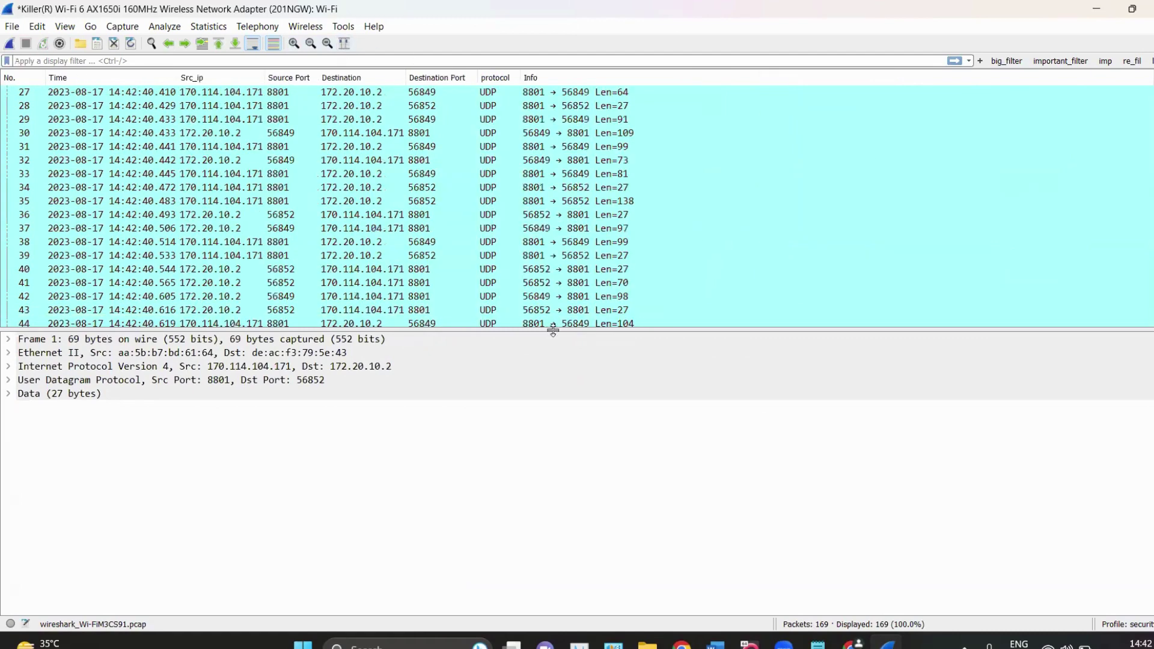
{"action": "left_click_drag", "start_coordinate": [554, 328], "coordinate": [557, 505]}
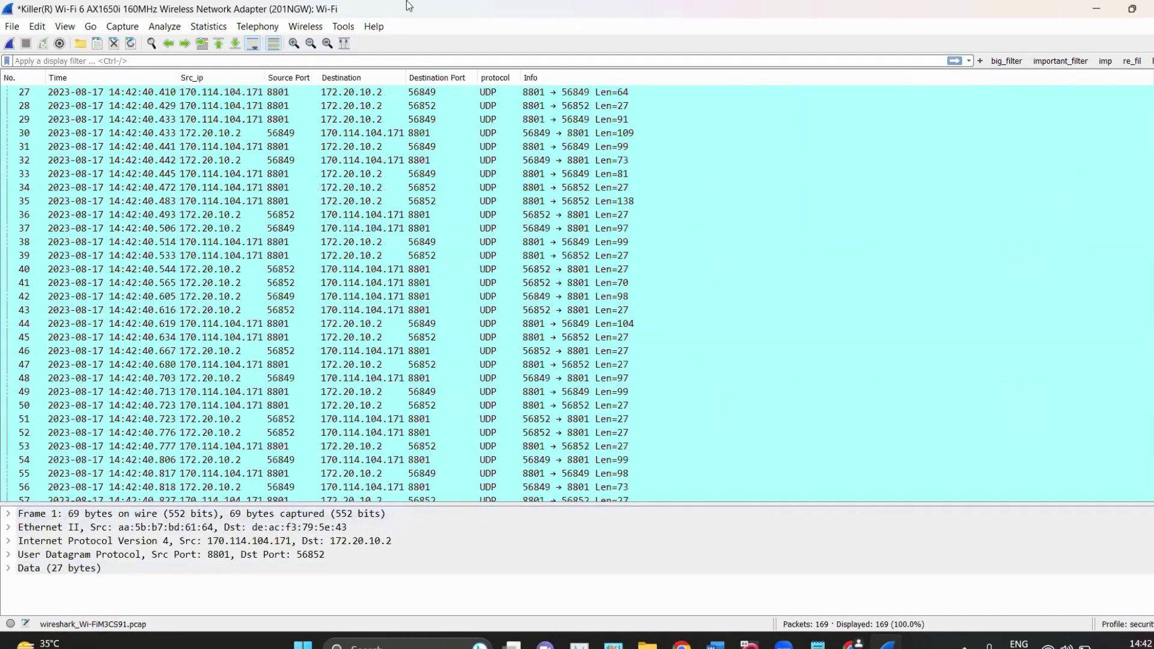
{"action": "left_click_drag", "start_coordinate": [179, 77], "coordinate": [218, 80]}
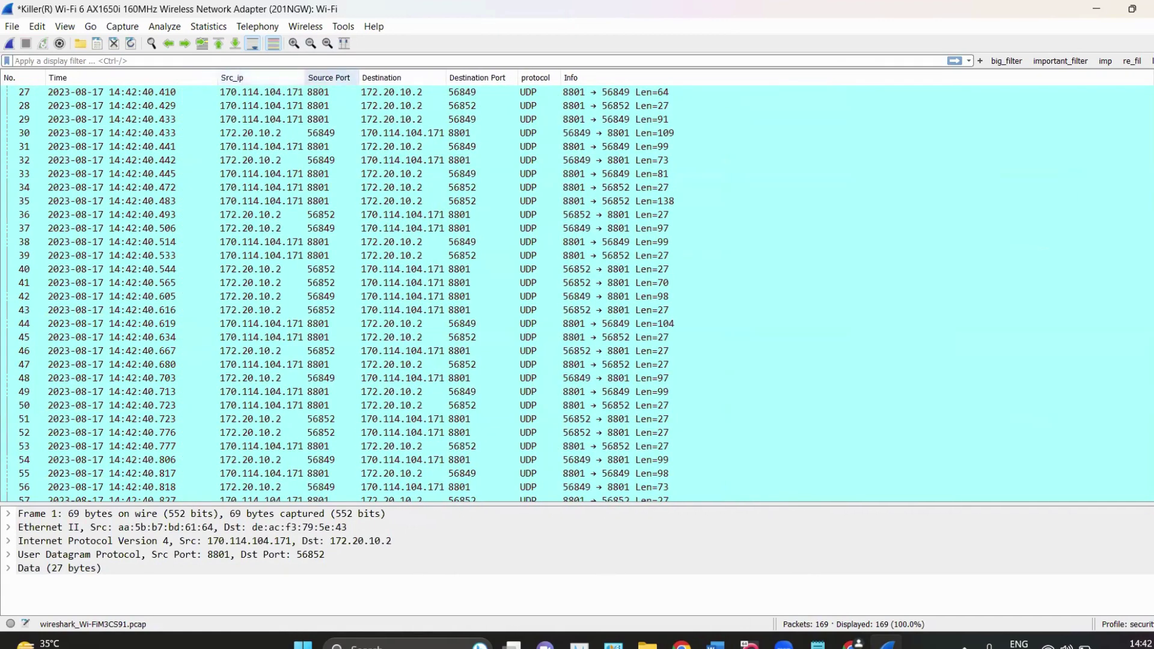
{"action": "left_click_drag", "start_coordinate": [305, 78], "coordinate": [442, 78]}
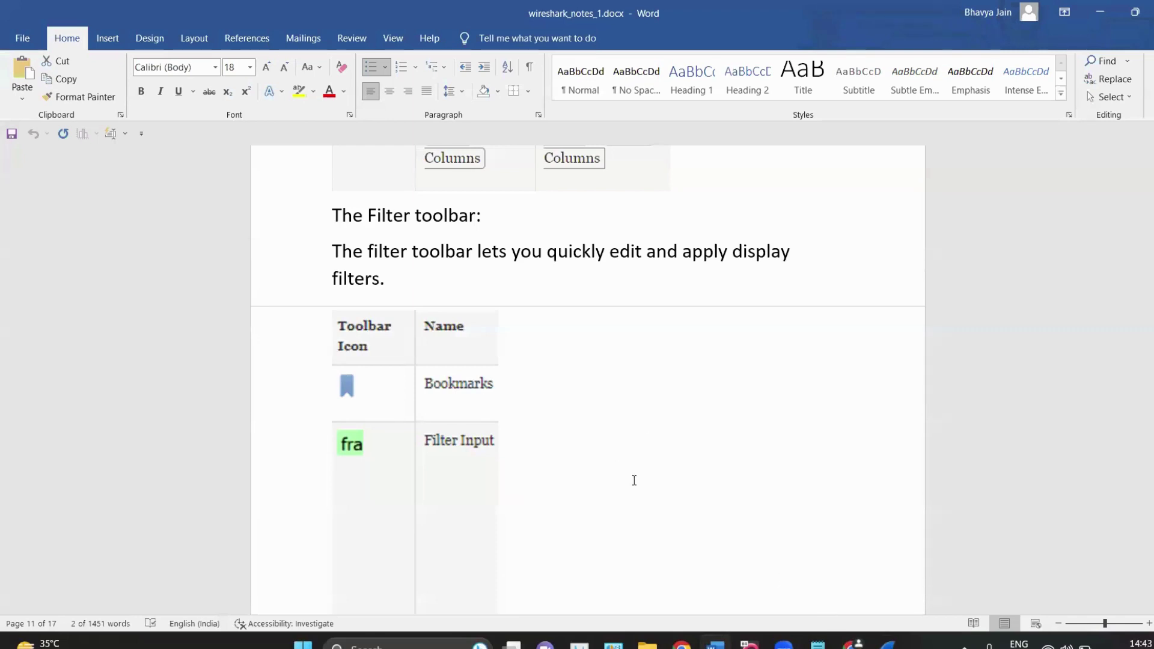
Review the Filter toolbar section in the Word notes, then mark the display filter field in Wireshark with the annotation pen and clear the drawing.
{"action": "scroll", "coordinate": [489, 448], "scroll_direction": "down", "scroll_amount": 1}
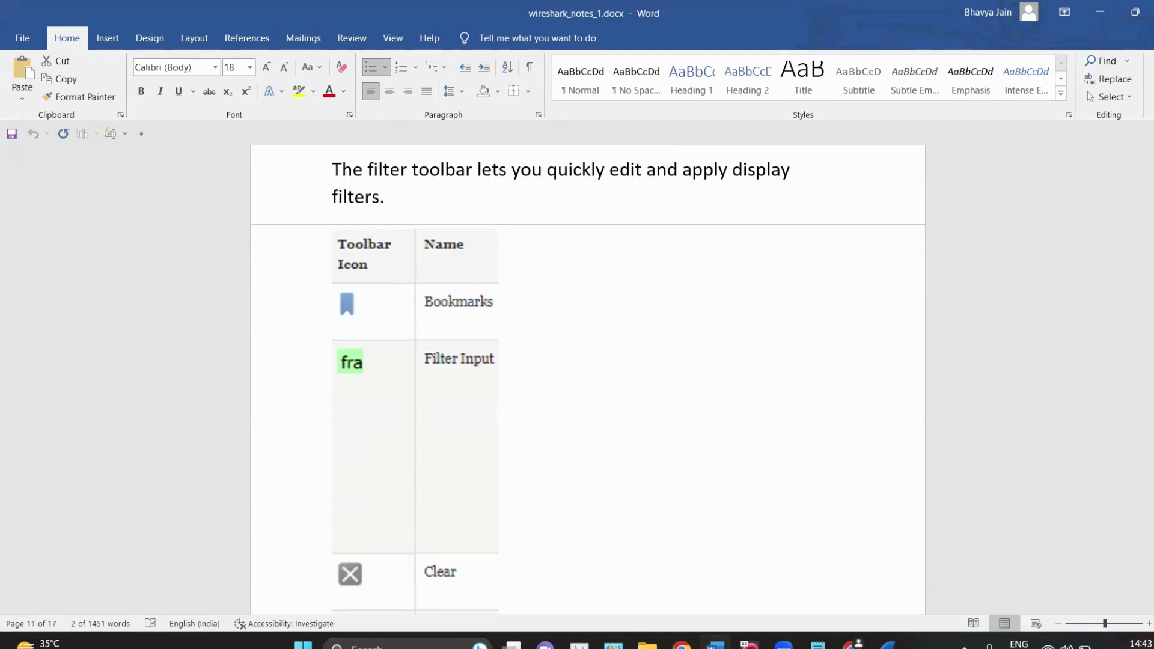
{"action": "left_click", "coordinate": [888, 645]}
{"action": "left_click", "coordinate": [1142, 211]}
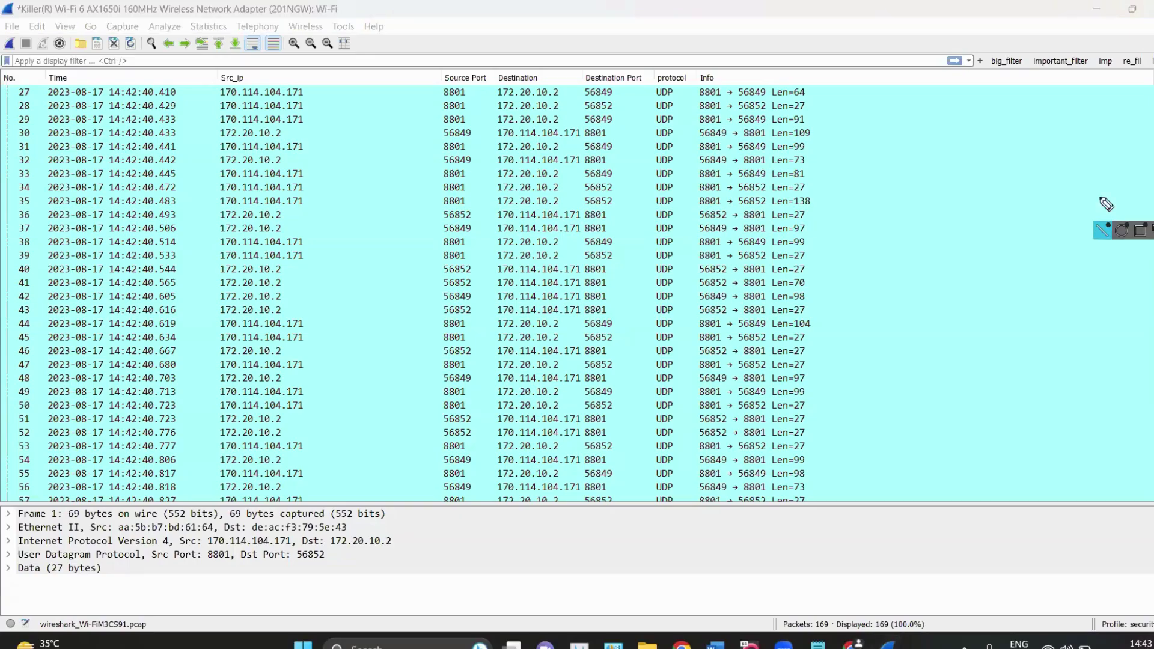
{"action": "mouse_move", "coordinate": [197, 34]}
{"action": "left_mouse_down"}
{"action": "mouse_move", "coordinate": [33, 35]}
{"action": "mouse_move", "coordinate": [18, 69]}
{"action": "mouse_move", "coordinate": [105, 71]}
{"action": "mouse_move", "coordinate": [93, 54]}
{"action": "mouse_move", "coordinate": [19, 48]}
{"action": "left_mouse_up"}
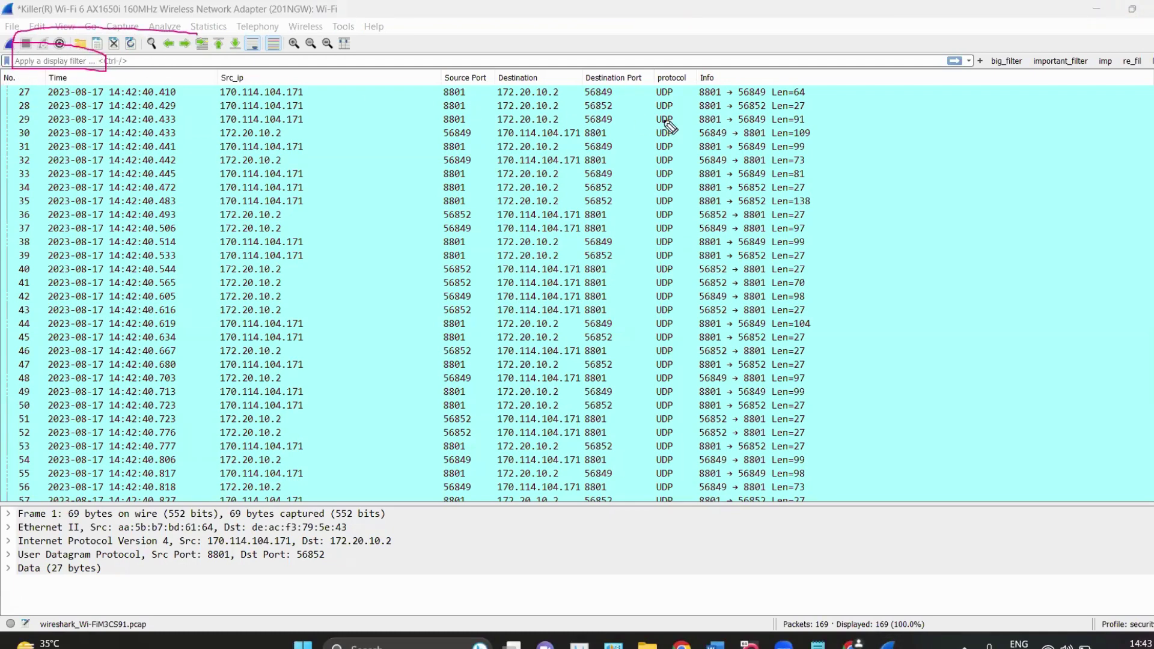
{"action": "left_click", "coordinate": [1109, 230]}
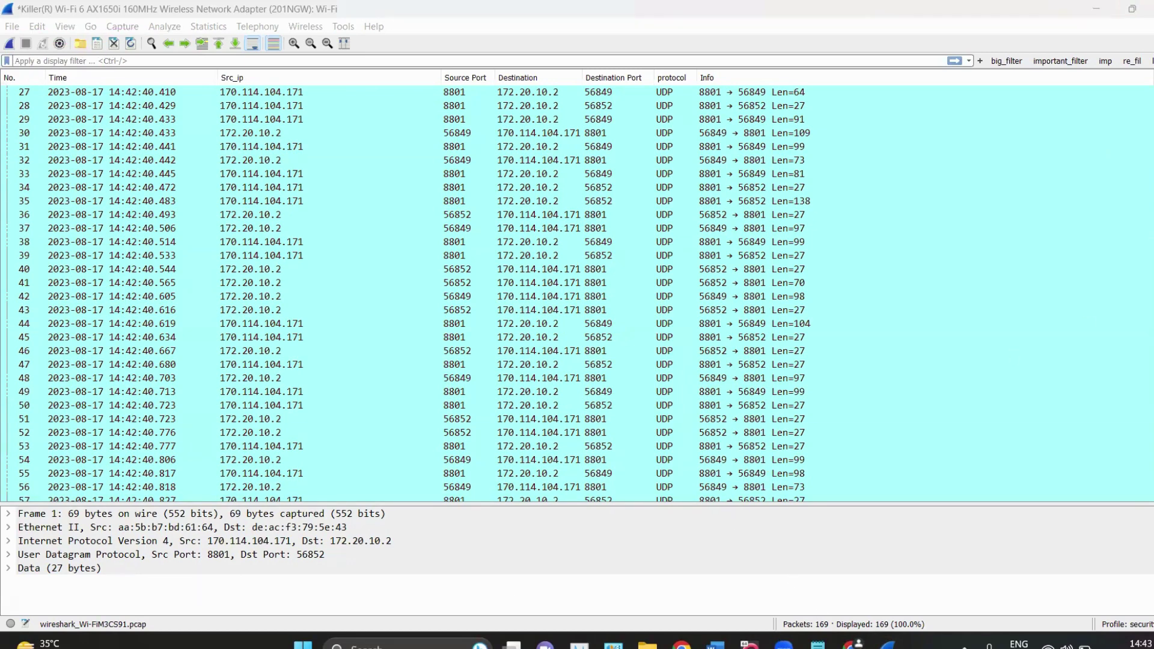
Quit Wireshark without saving the captured packets, minimize the Word notes, and relaunch Wireshark from the desktop.
{"action": "left_click", "coordinate": [1151, 9]}
{"action": "left_click", "coordinate": [613, 342]}
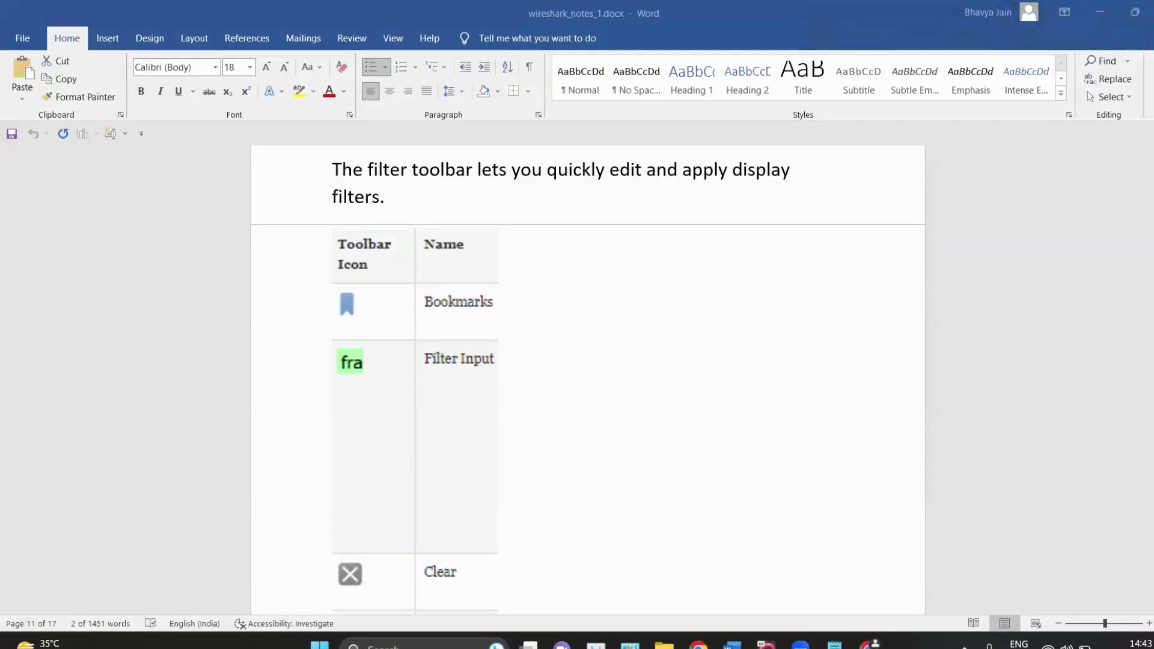
{"action": "left_click", "coordinate": [1094, 5]}
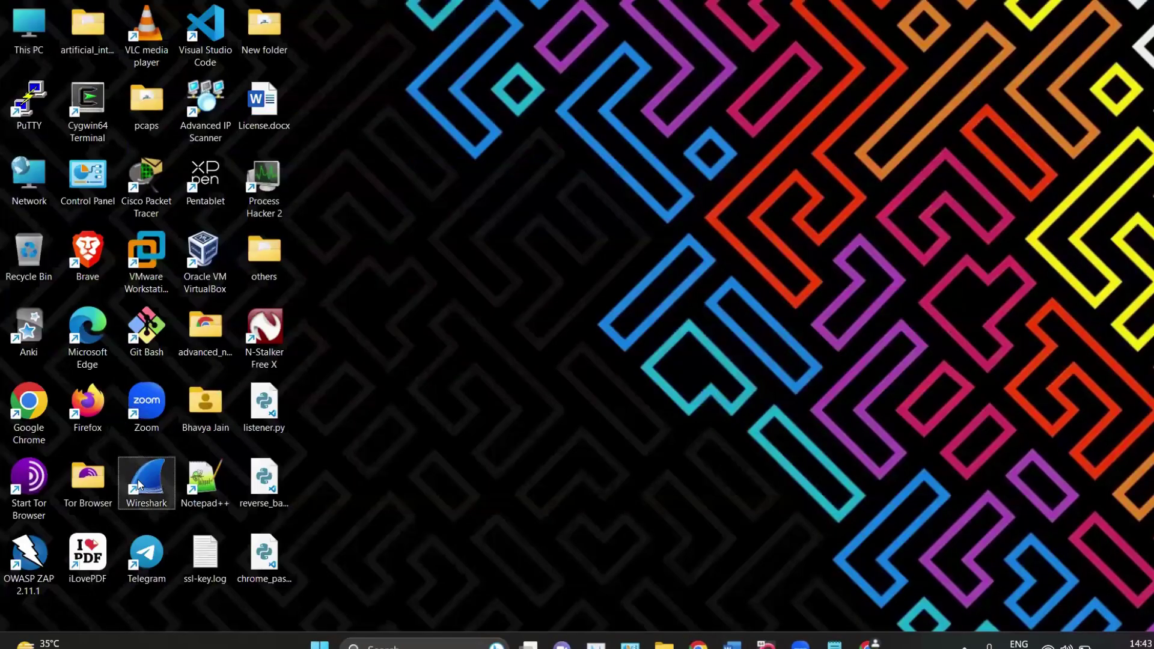
{"action": "double_click", "coordinate": [138, 485]}
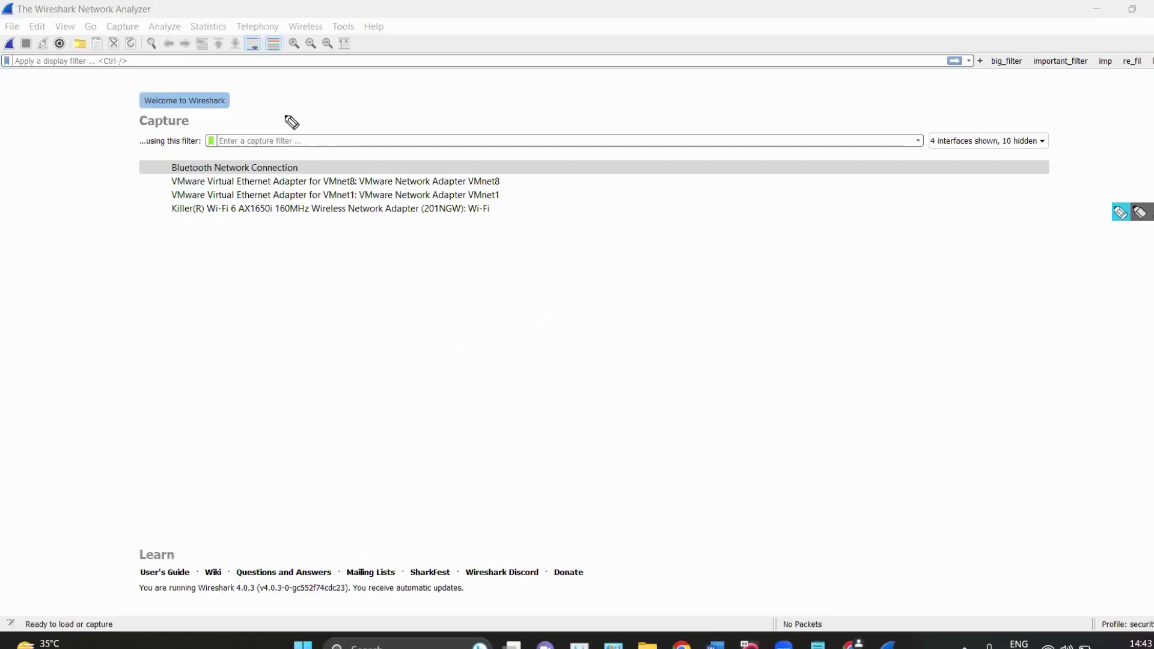
Box the capture filter field on the welcome screen with the annotation pen, draw an arrow toward it, and clear the marks.
{"action": "mouse_move", "coordinate": [286, 114]}
{"action": "left_mouse_down"}
{"action": "mouse_move", "coordinate": [193, 154]}
{"action": "mouse_move", "coordinate": [365, 160]}
{"action": "mouse_move", "coordinate": [284, 114]}
{"action": "left_mouse_up"}
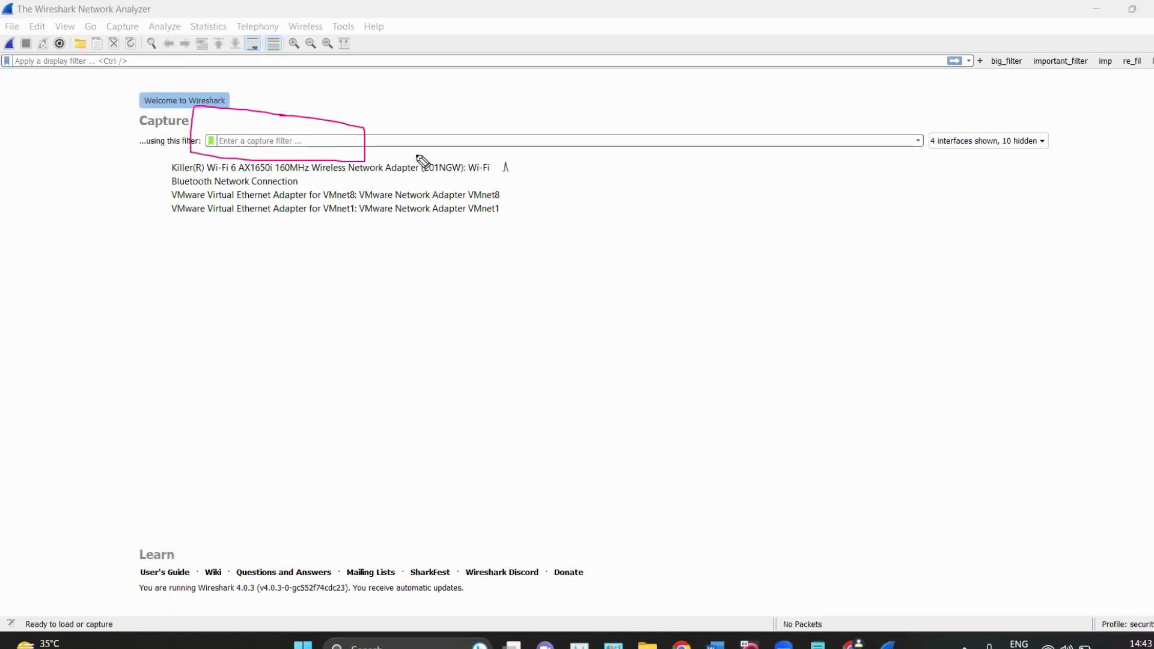
{"action": "mouse_move", "coordinate": [411, 74]}
{"action": "left_mouse_down"}
{"action": "mouse_move", "coordinate": [395, 97]}
{"action": "mouse_move", "coordinate": [409, 109]}
{"action": "left_mouse_up"}
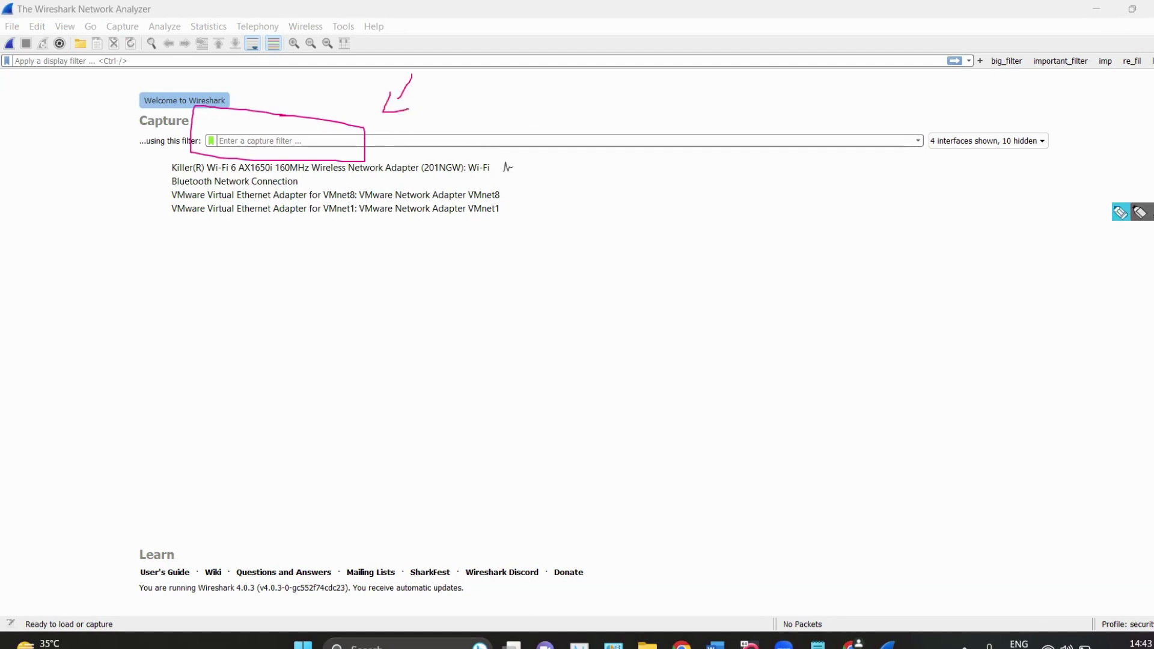
{"action": "key", "text": "Escape"}
Run another short live capture on the Killer(R) Wi-Fi 6 adapter and stop it.
{"action": "double_click", "coordinate": [309, 171]}
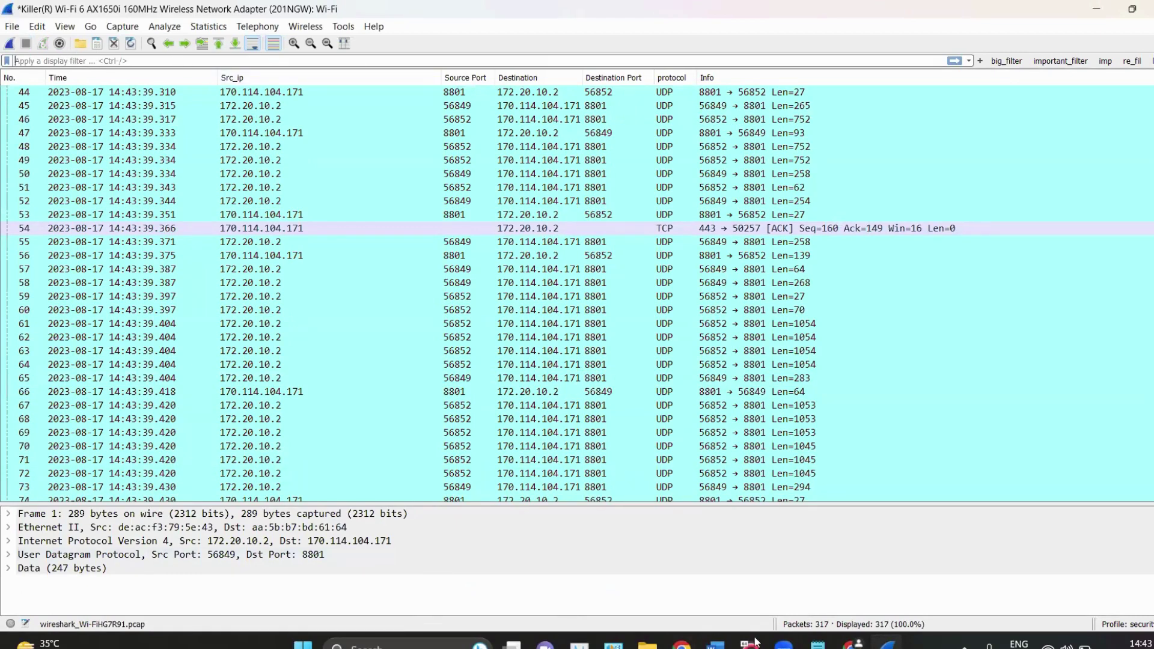
Switch to the Word notes and review the Filter toolbar table from Bookmarks and Filter Input through Filter Button.
{"action": "left_click", "coordinate": [715, 644]}
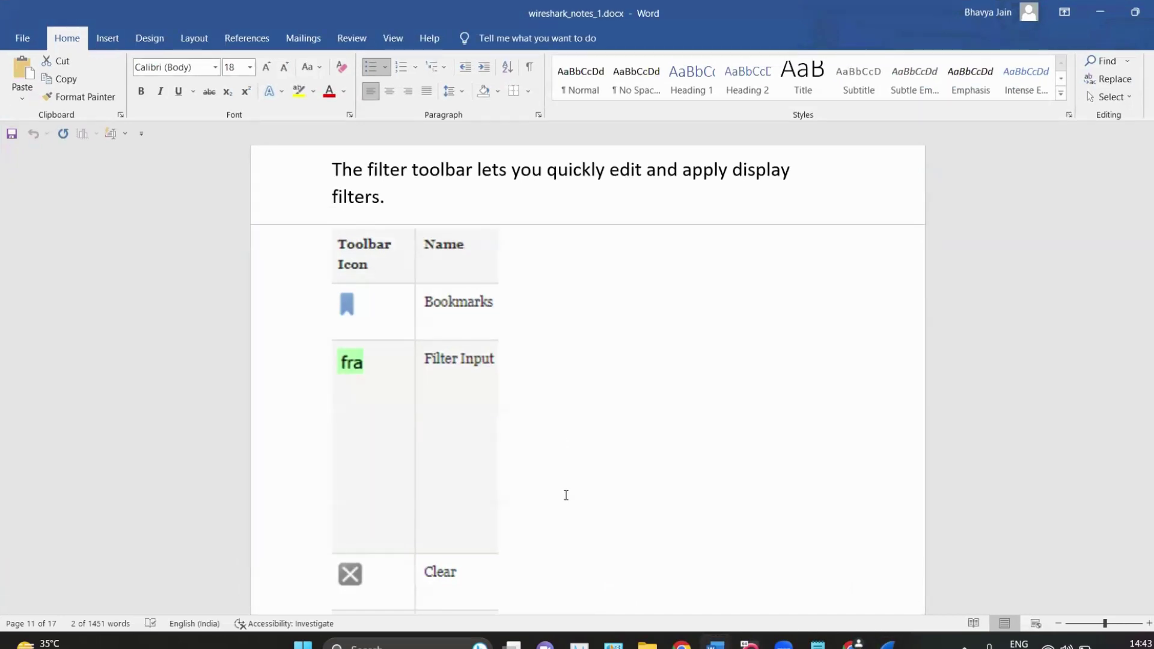
{"action": "scroll", "coordinate": [541, 370], "scroll_direction": "down", "scroll_amount": 3}
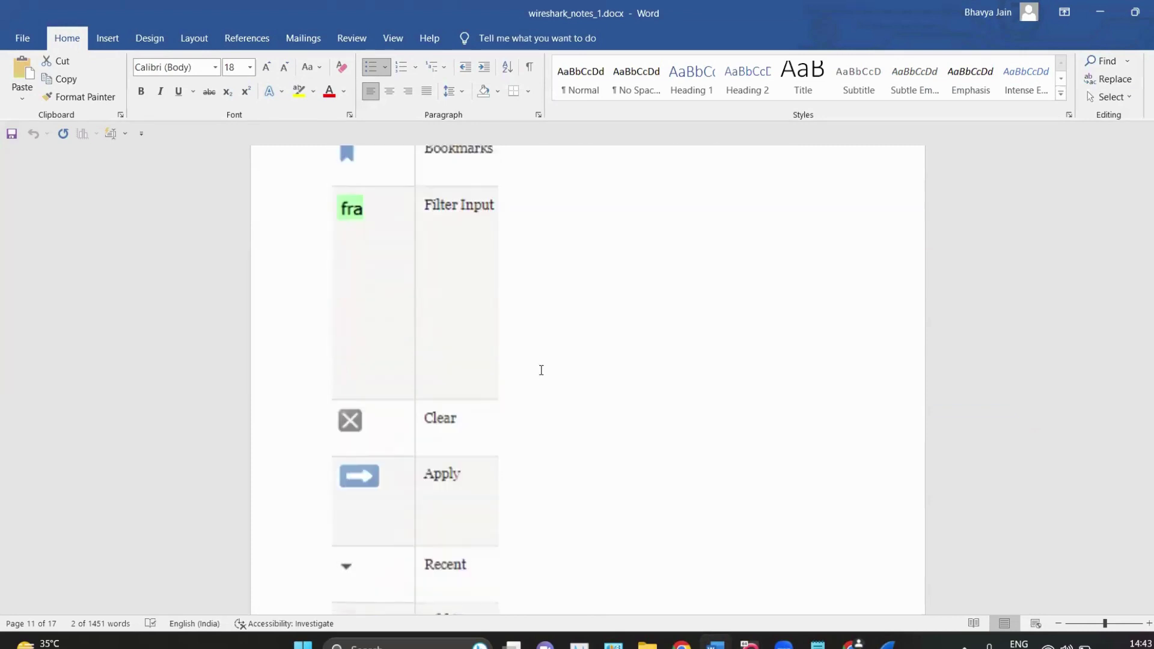
{"action": "scroll", "coordinate": [481, 417], "scroll_direction": "down", "scroll_amount": 3}
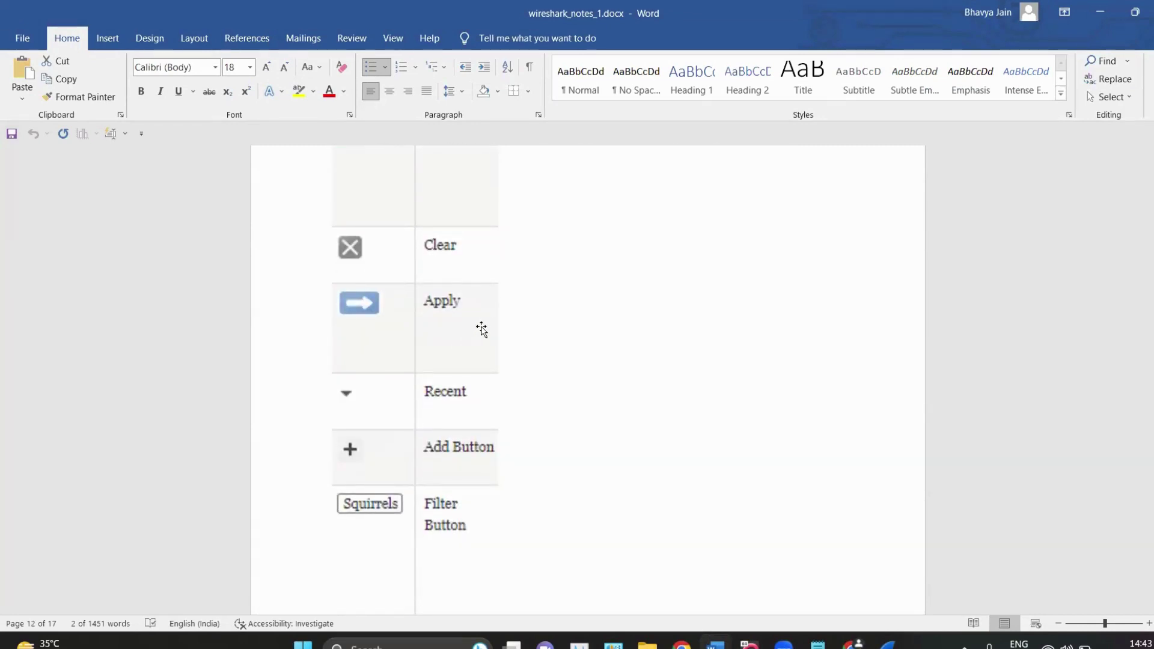
{"action": "scroll", "coordinate": [546, 232], "scroll_direction": "down", "scroll_amount": 2}
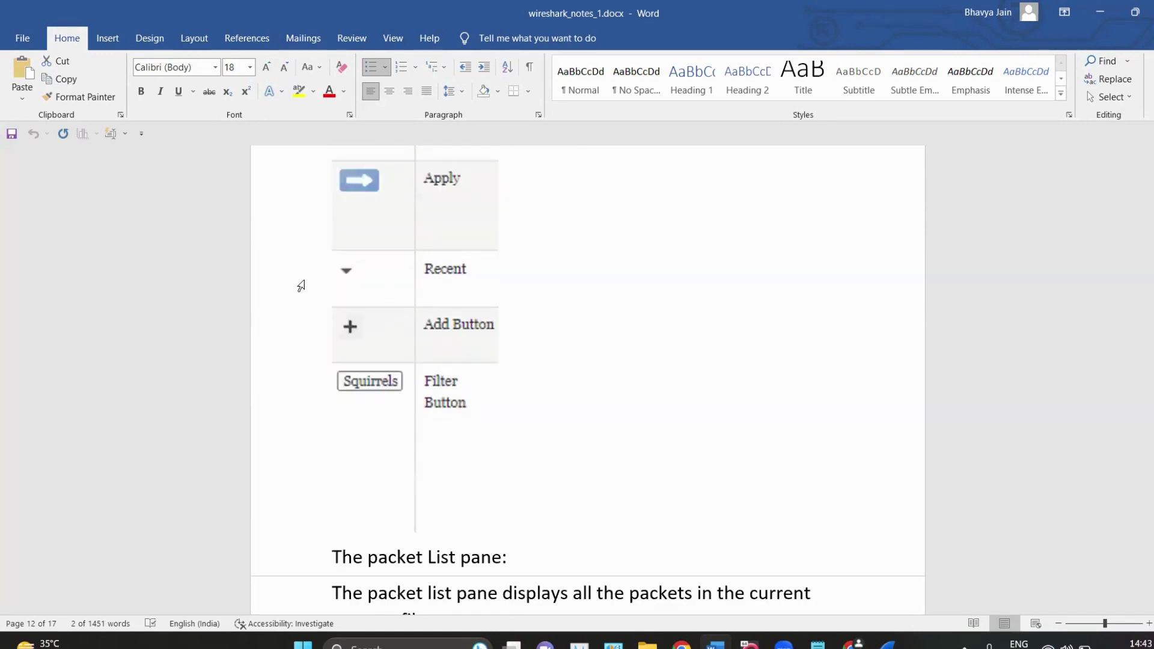
Switch back to Wireshark and open the list of recently used display filters.
{"action": "key", "text": "alt+Tab"}
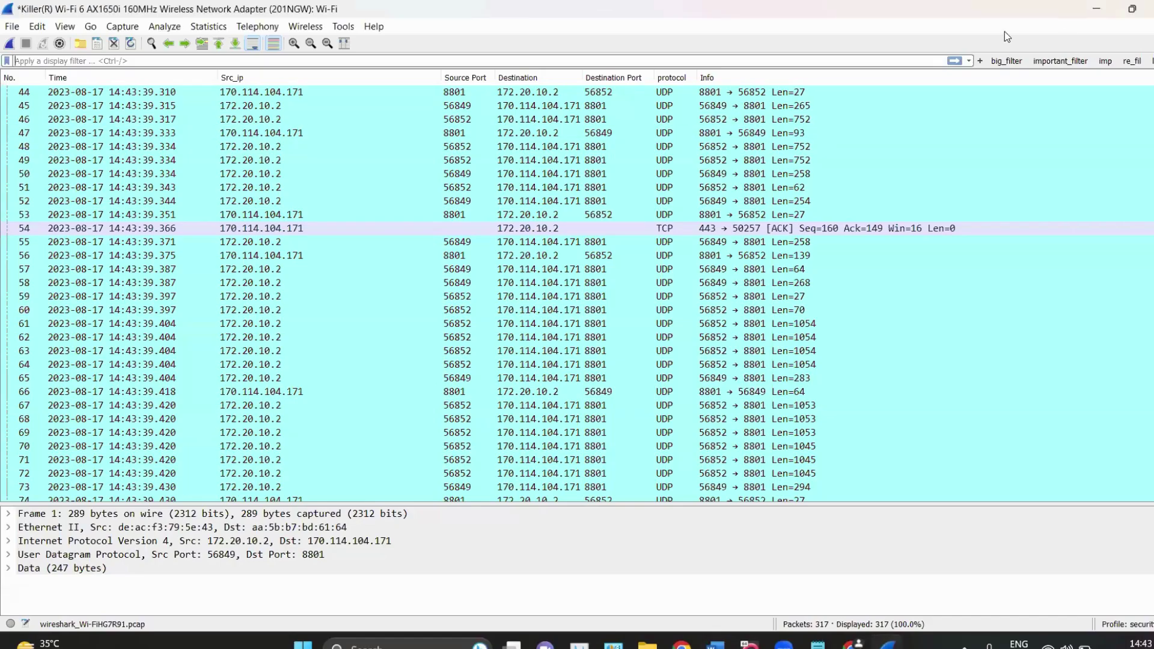
{"action": "left_click", "coordinate": [969, 60]}
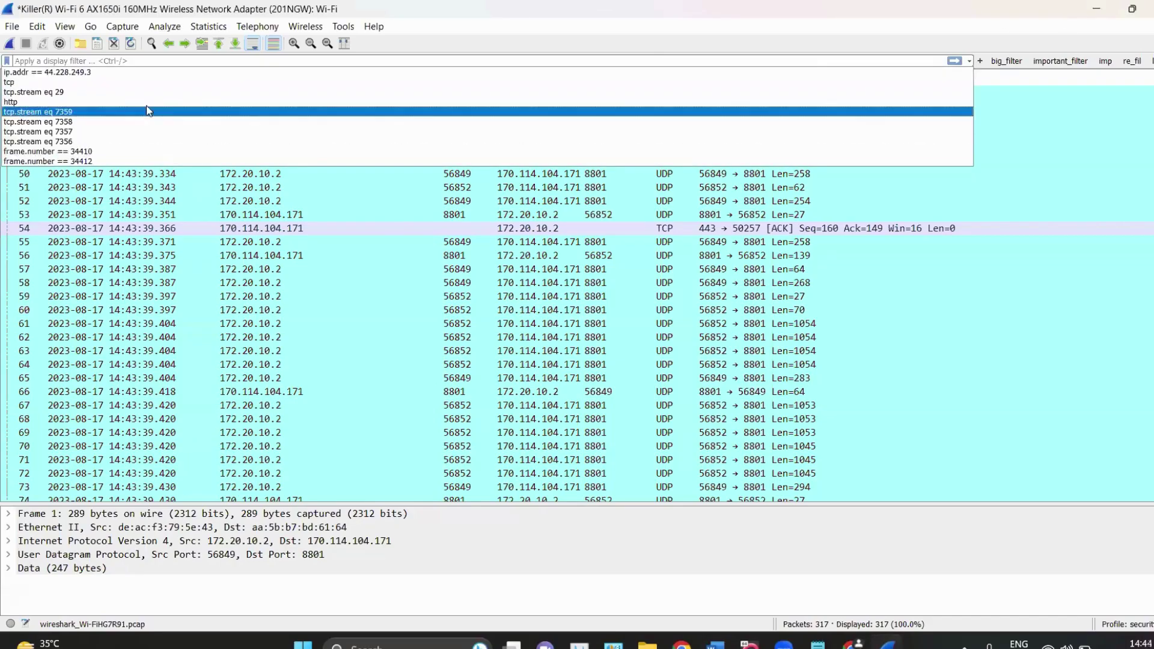
Switch to the Word notes and review the Recent, Add Button and Filter Button rows of the filter toolbar table.
{"action": "left_click", "coordinate": [1035, 6]}
{"action": "left_click", "coordinate": [1094, 6]}
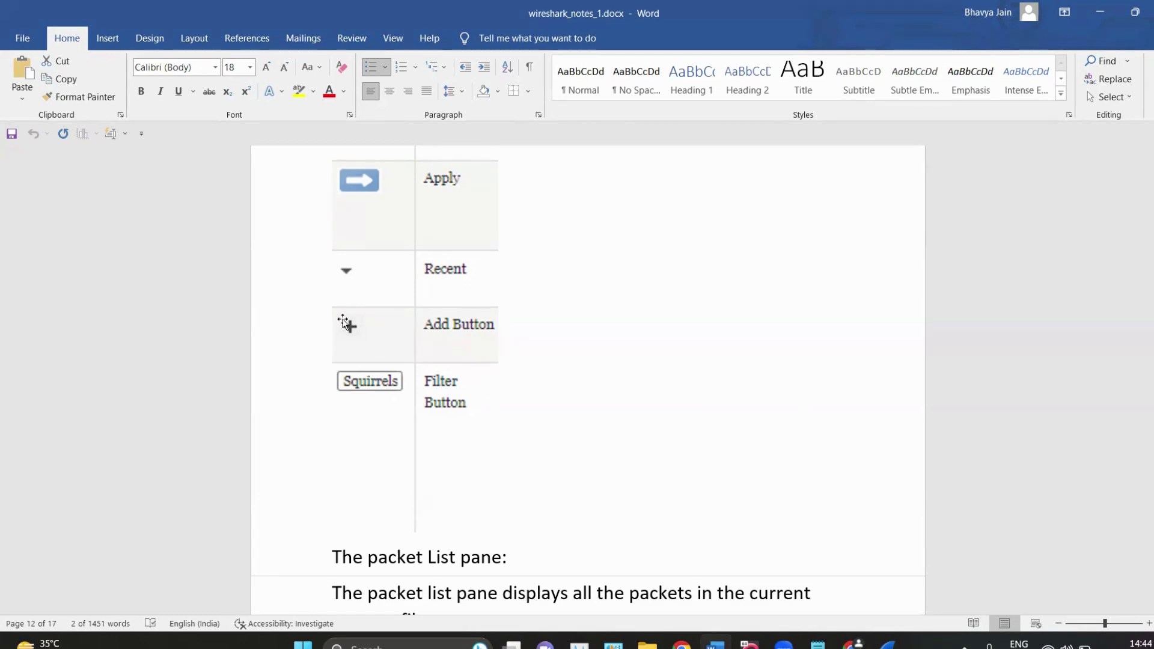
{"action": "scroll", "coordinate": [530, 420], "scroll_direction": "down", "scroll_amount": 1}
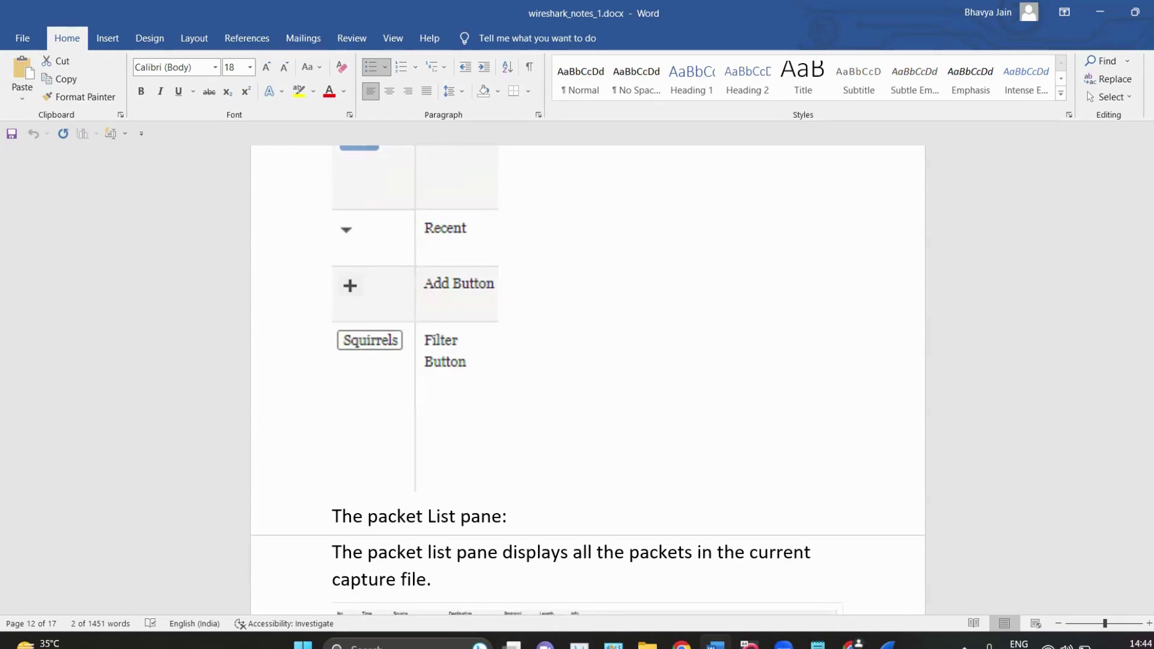
Switch back to Wireshark and draw annotation-pen arrows pointing at the saved filter buttons from big_filter through re_fil.
{"action": "left_click", "coordinate": [887, 644]}
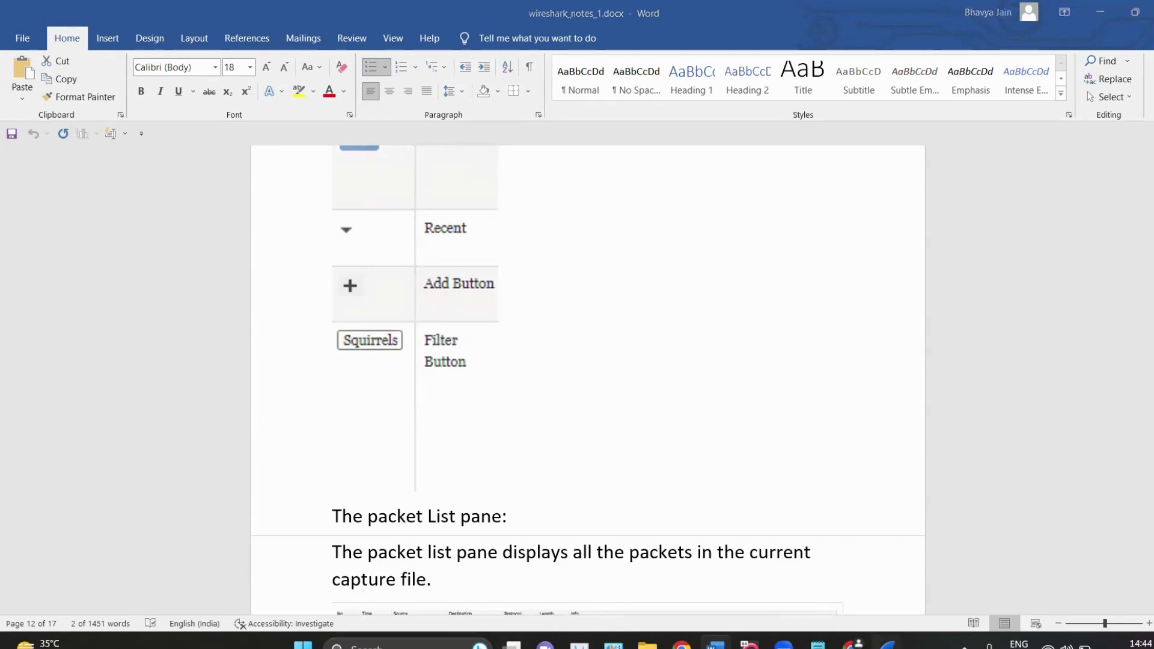
{"action": "left_click", "coordinate": [1120, 211]}
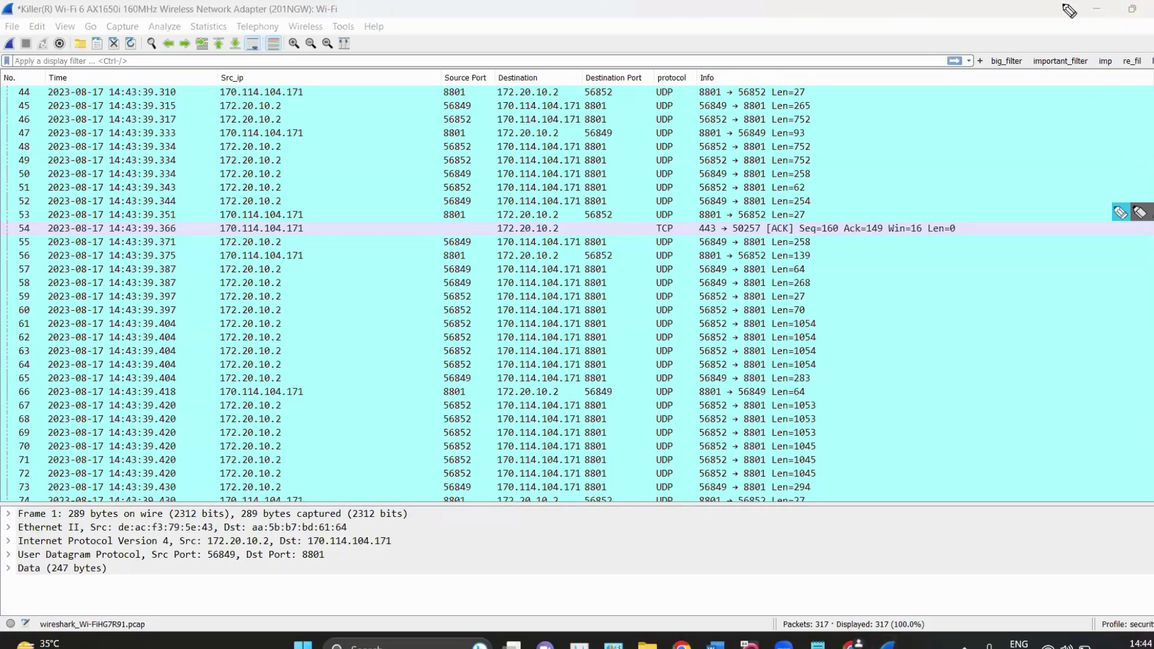
{"action": "left_click_drag", "start_coordinate": [1024, 22], "coordinate": [1024, 29]}
{"action": "mouse_move", "coordinate": [1009, 27]}
{"action": "left_mouse_down"}
{"action": "mouse_move", "coordinate": [1014, 47]}
{"action": "mouse_move", "coordinate": [1072, 32]}
{"action": "mouse_move", "coordinate": [1153, 46]}
{"action": "left_mouse_up"}
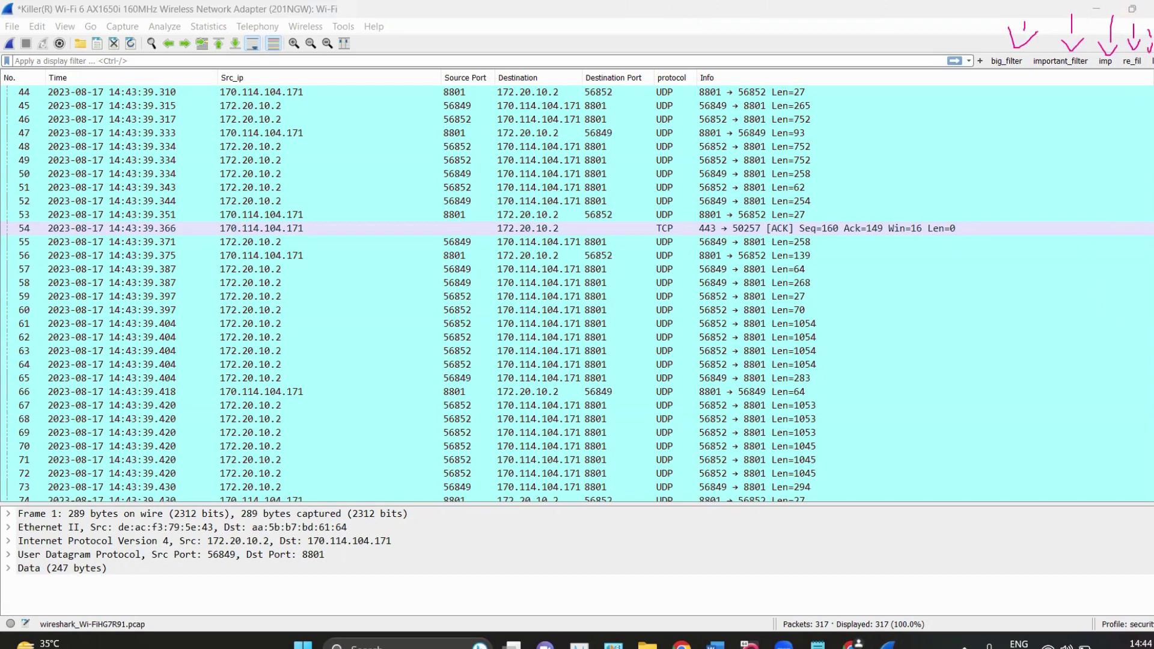
Apply the saved big_filter, highlight its expression, and clear both the pen marks and the display filter.
{"action": "left_click", "coordinate": [1009, 62]}
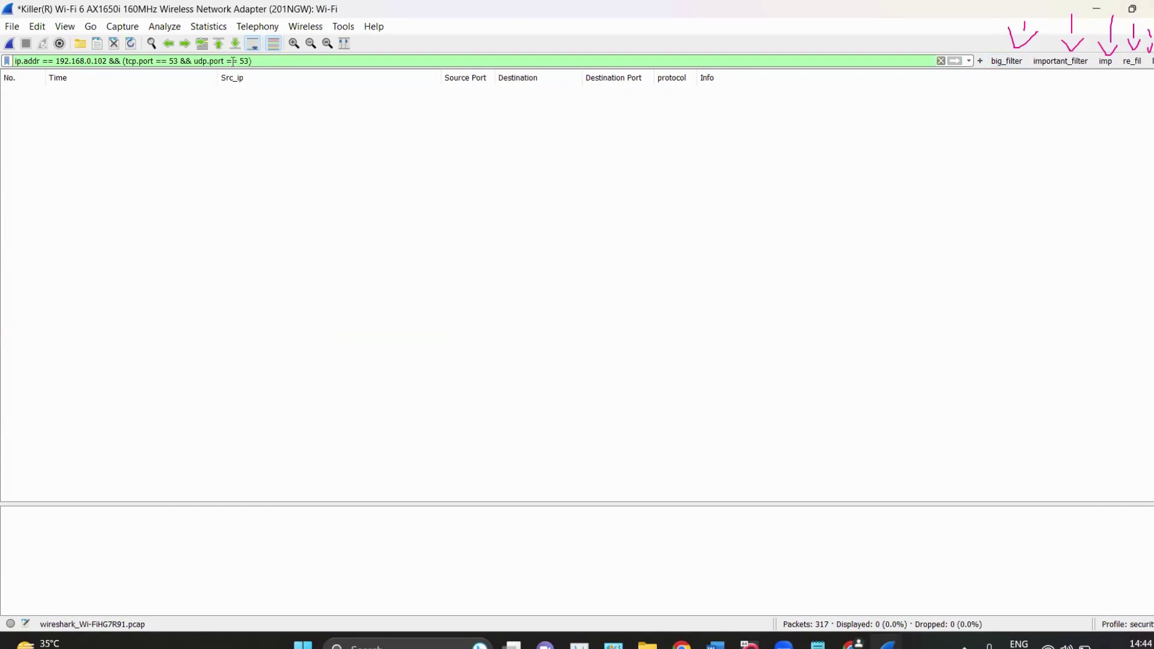
{"action": "left_click_drag", "start_coordinate": [255, 62], "coordinate": [8, 61]}
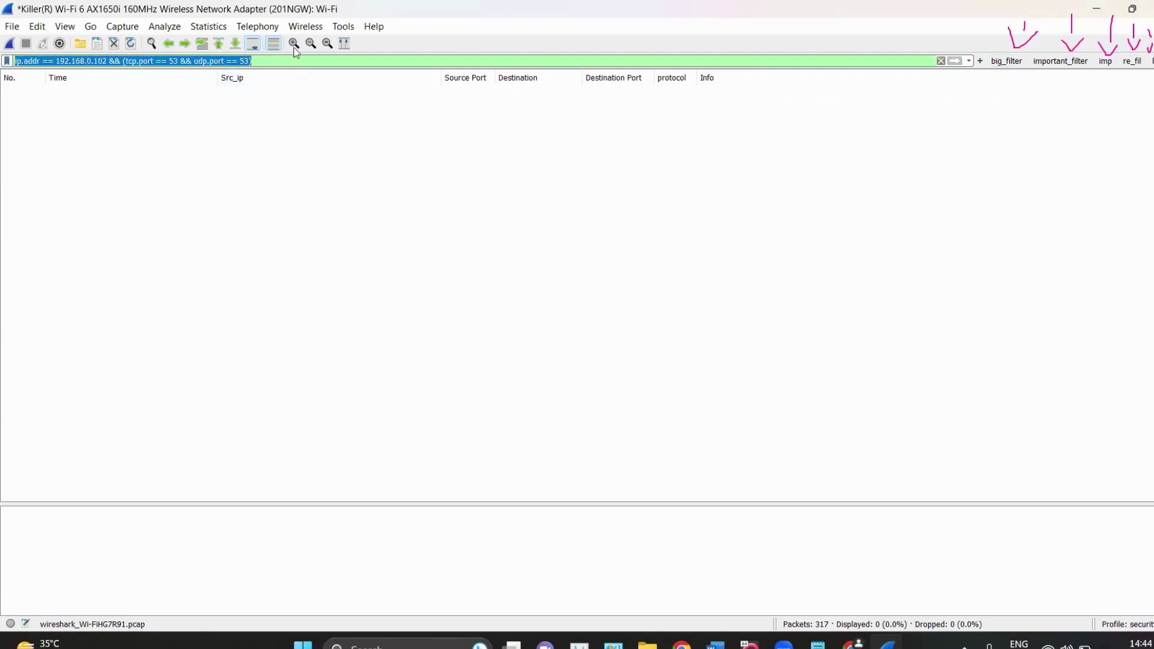
{"action": "left_click", "coordinate": [246, 62]}
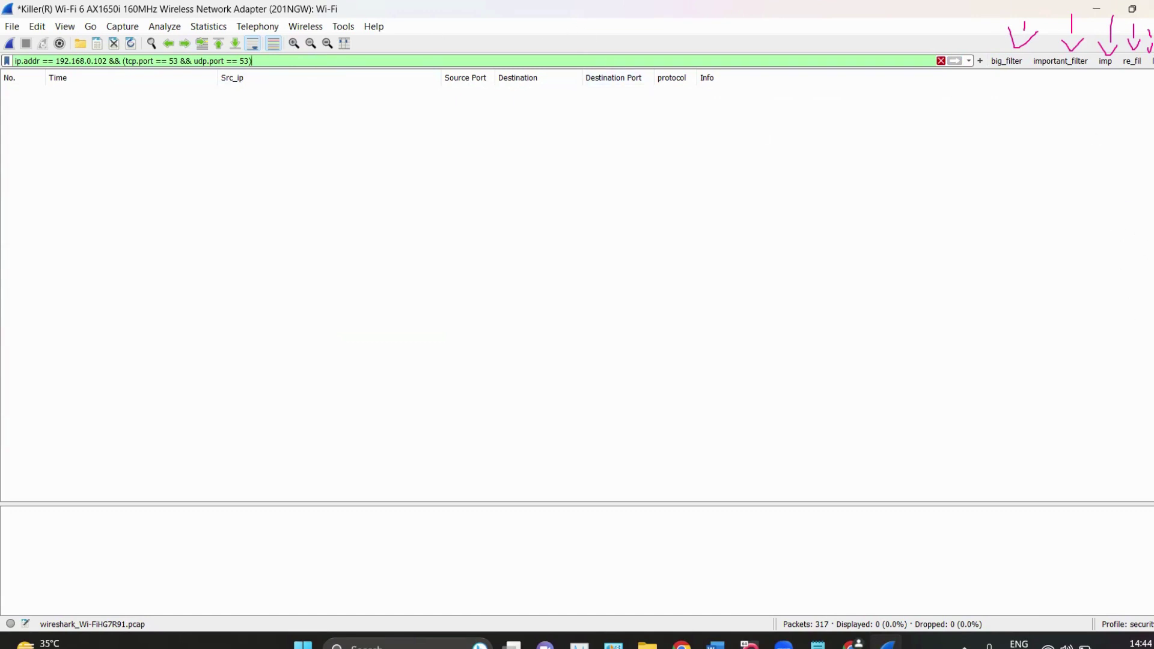
{"action": "key", "text": "Escape"}
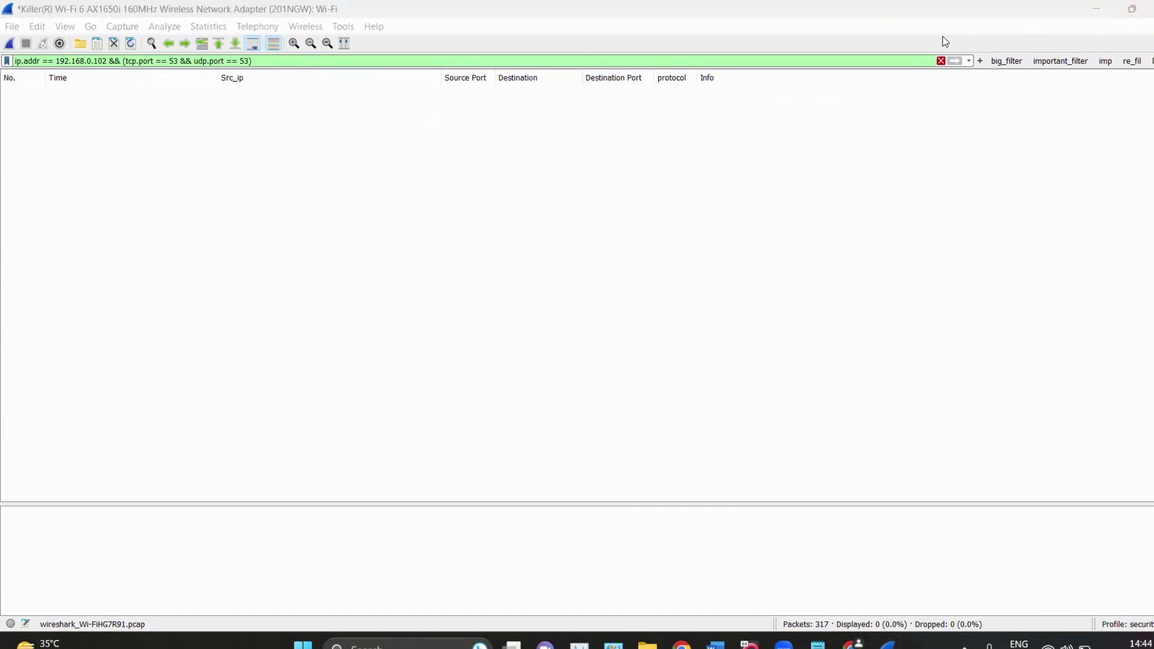
{"action": "left_click", "coordinate": [940, 61]}
Switch to the Word notes and review the packet list pane section, including its default columns from No. to Info.
{"action": "left_click", "coordinate": [1096, 8]}
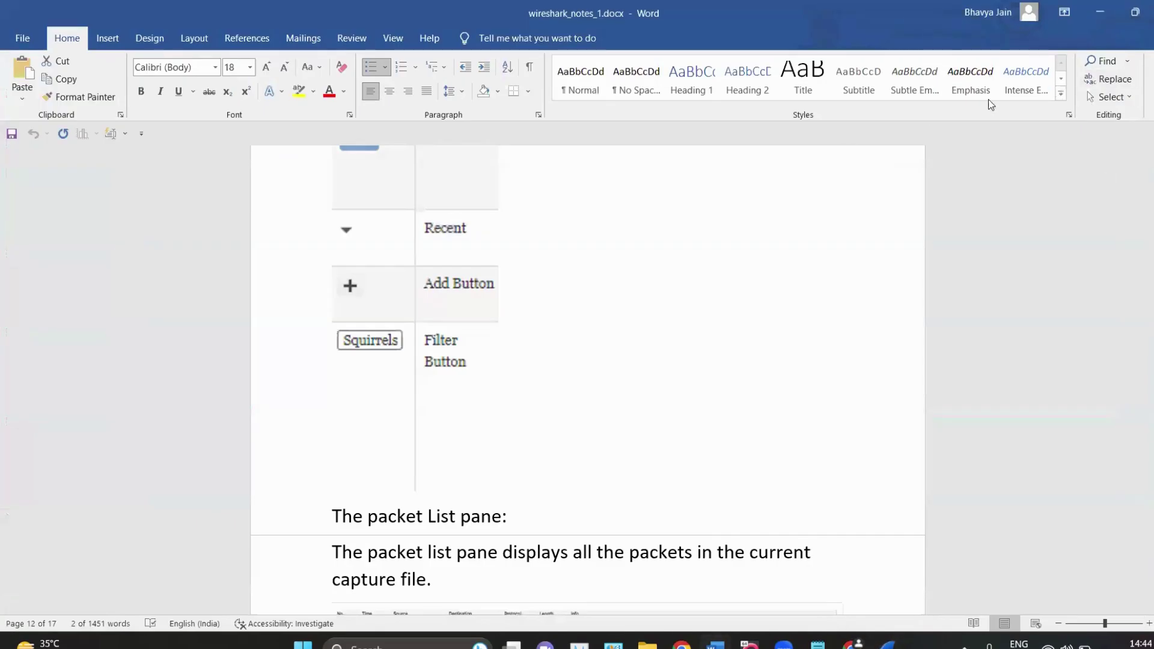
{"action": "scroll", "coordinate": [629, 297], "scroll_direction": "down", "scroll_amount": 2}
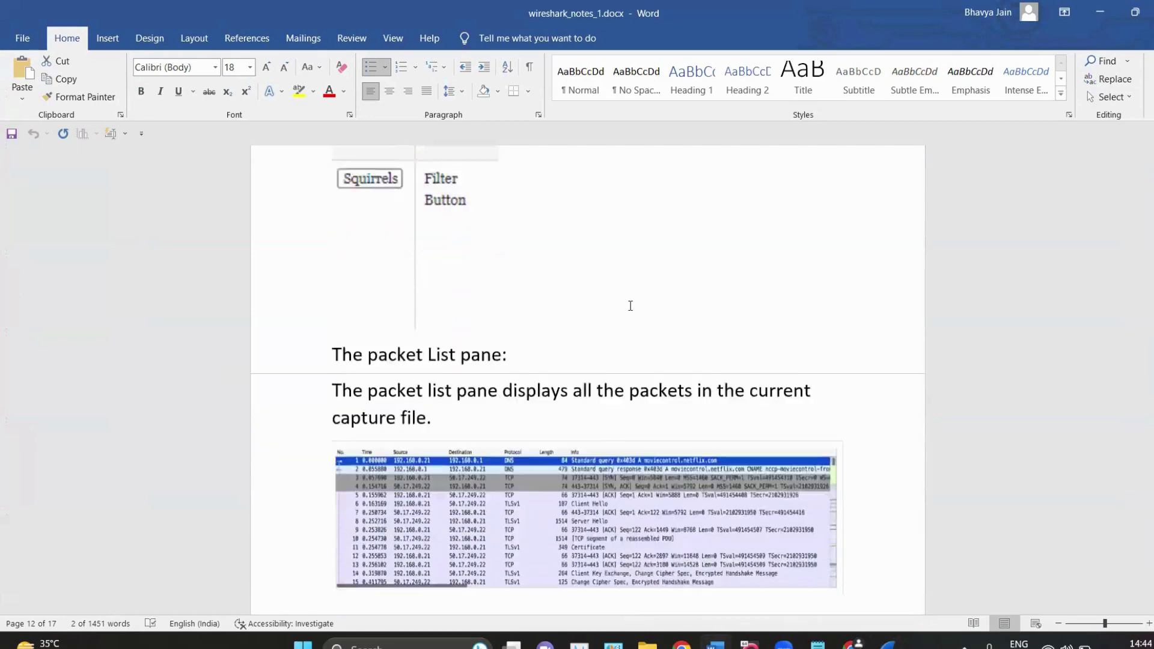
{"action": "scroll", "coordinate": [630, 306], "scroll_direction": "down", "scroll_amount": 1}
{"action": "scroll", "coordinate": [569, 310], "scroll_direction": "down", "scroll_amount": 3}
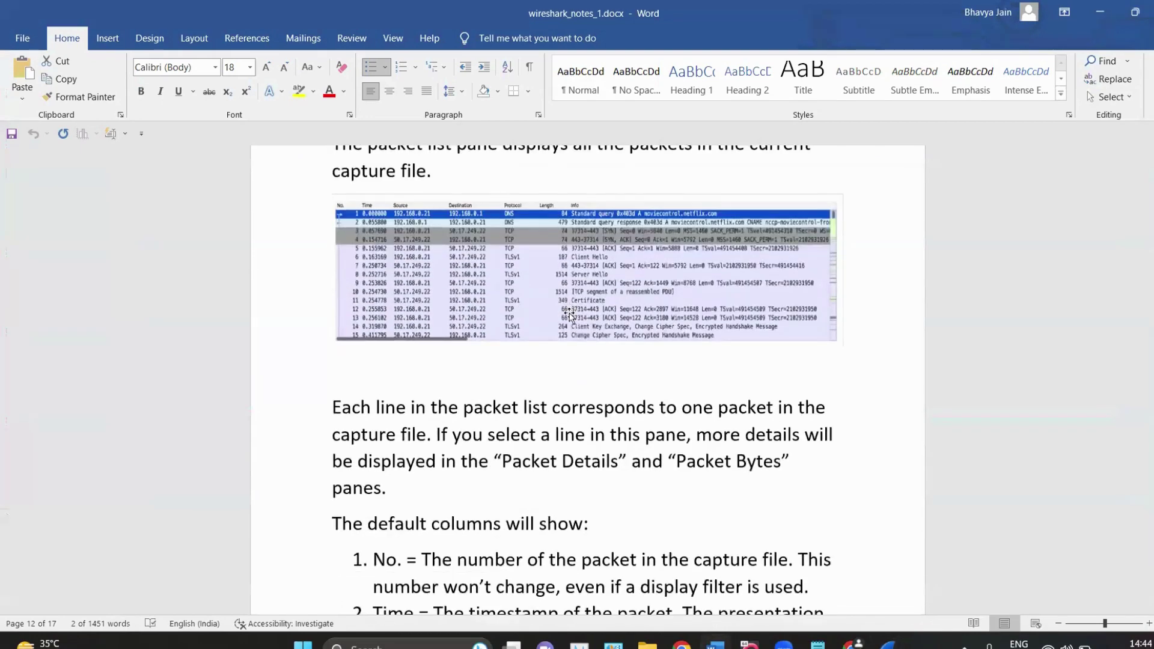
{"action": "scroll", "coordinate": [573, 330], "scroll_direction": "up", "scroll_amount": 1}
{"action": "scroll", "coordinate": [572, 330], "scroll_direction": "down", "scroll_amount": 5}
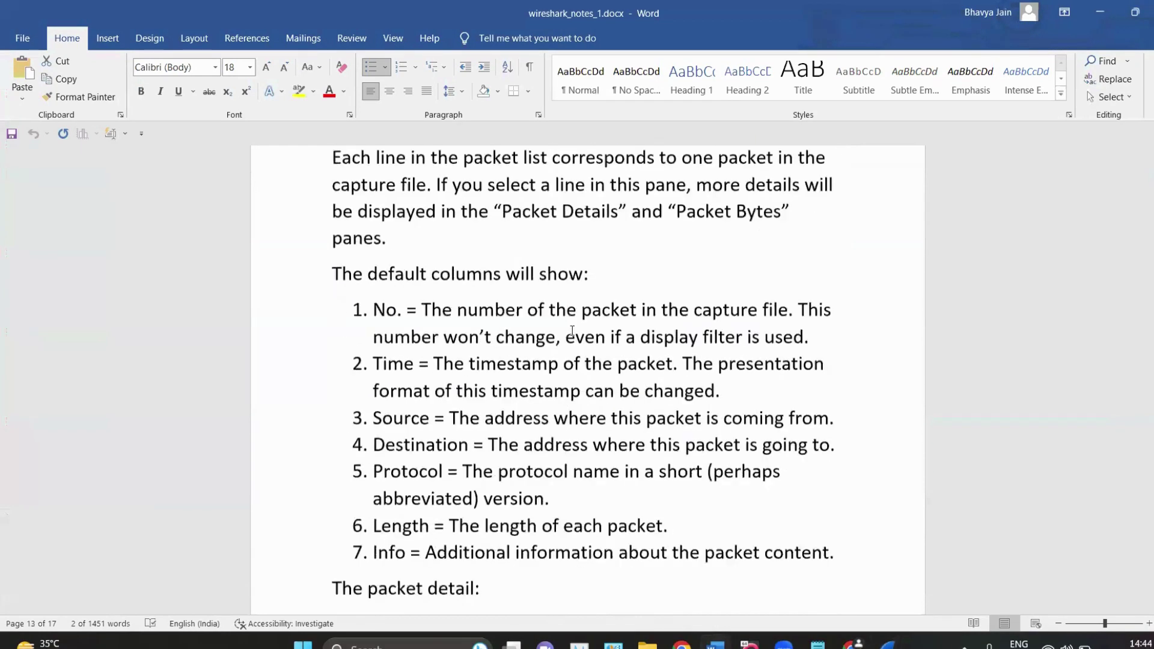
Switch back to Wireshark, bracket the packet list with the annotation pen, and tick every column header from No. to Info.
{"action": "key", "text": "alt+Tab"}
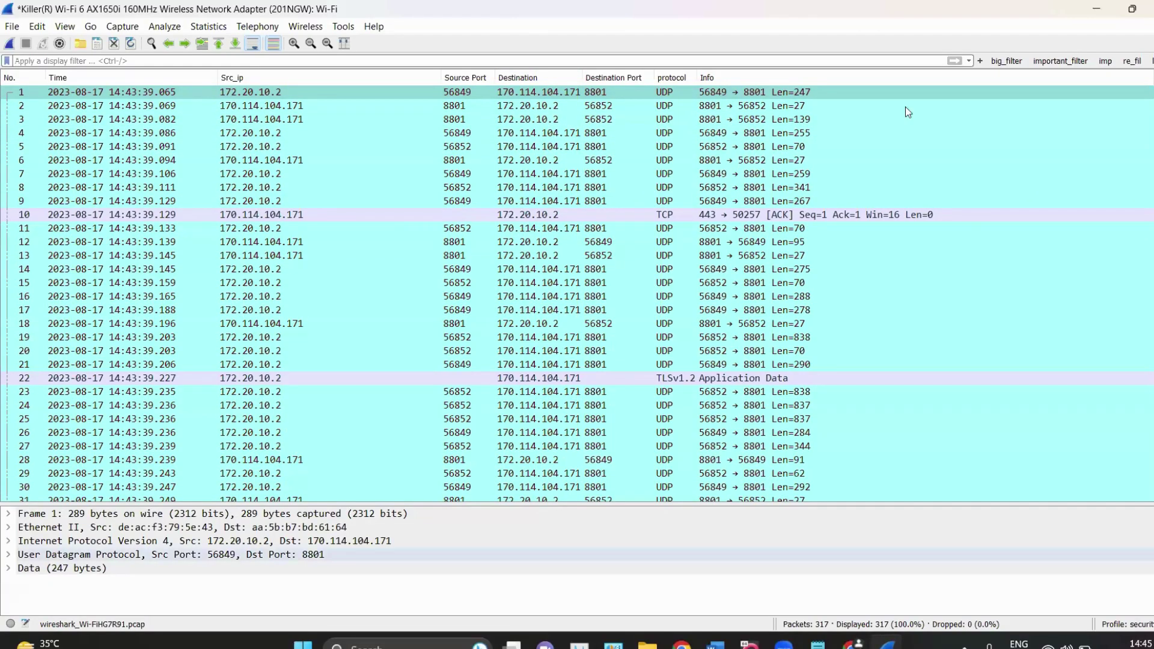
{"action": "scroll", "coordinate": [578, 295], "scroll_direction": "down", "scroll_amount": 9}
{"action": "mouse_move", "coordinate": [936, 102]}
{"action": "left_mouse_down"}
{"action": "mouse_move", "coordinate": [995, 234]}
{"action": "mouse_move", "coordinate": [1047, 446]}
{"action": "mouse_move", "coordinate": [965, 479]}
{"action": "left_mouse_up"}
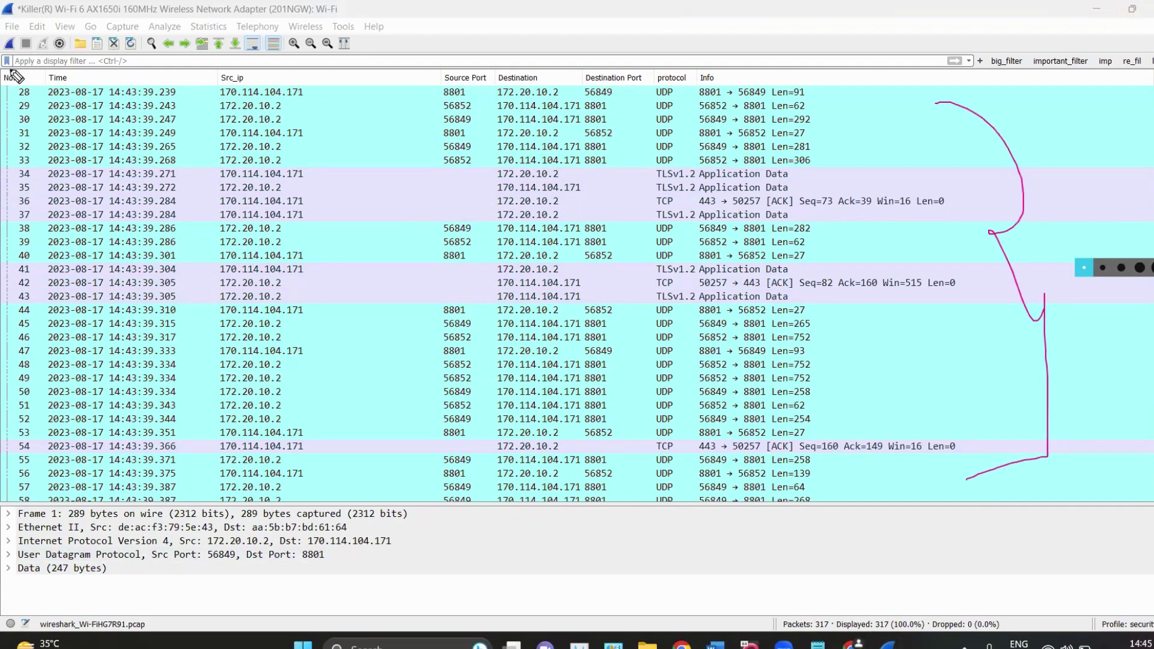
{"action": "mouse_move", "coordinate": [12, 70]}
{"action": "left_mouse_down"}
{"action": "mouse_move", "coordinate": [45, 48]}
{"action": "mouse_move", "coordinate": [116, 62]}
{"action": "left_mouse_up"}
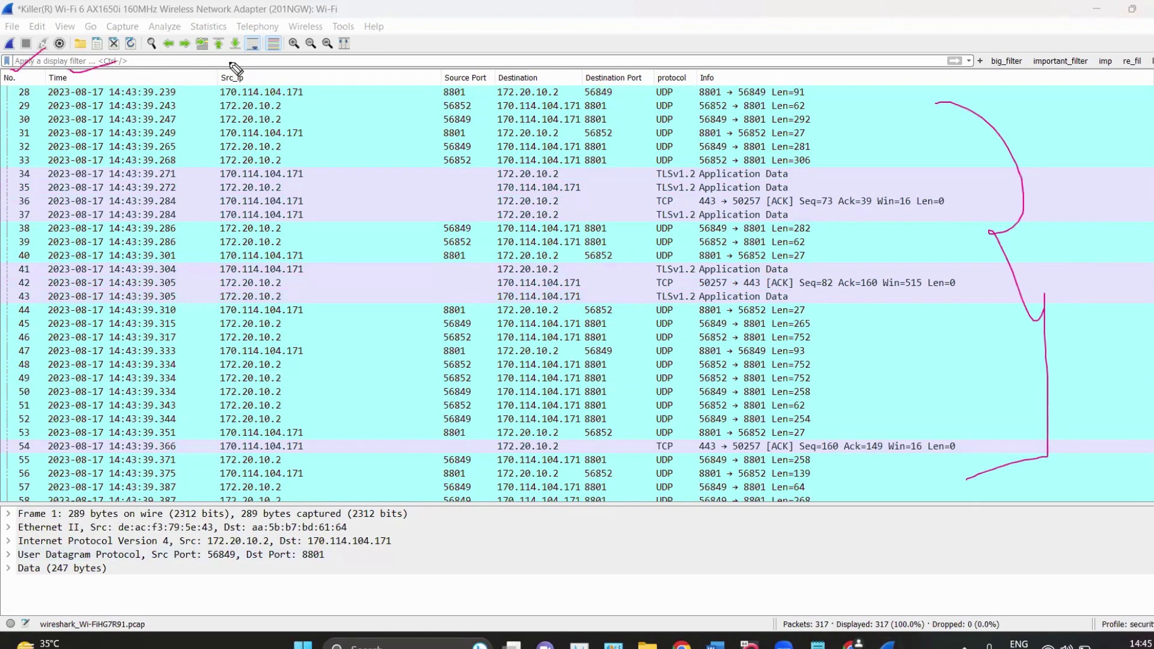
{"action": "left_click_drag", "start_coordinate": [230, 62], "coordinate": [264, 47]}
{"action": "mouse_move", "coordinate": [463, 50]}
{"action": "left_mouse_down"}
{"action": "mouse_move", "coordinate": [475, 66]}
{"action": "mouse_move", "coordinate": [517, 30]}
{"action": "mouse_move", "coordinate": [541, 59]}
{"action": "mouse_move", "coordinate": [590, 31]}
{"action": "mouse_move", "coordinate": [660, 20]}
{"action": "mouse_move", "coordinate": [678, 69]}
{"action": "mouse_move", "coordinate": [711, 15]}
{"action": "mouse_move", "coordinate": [771, 33]}
{"action": "left_mouse_up"}
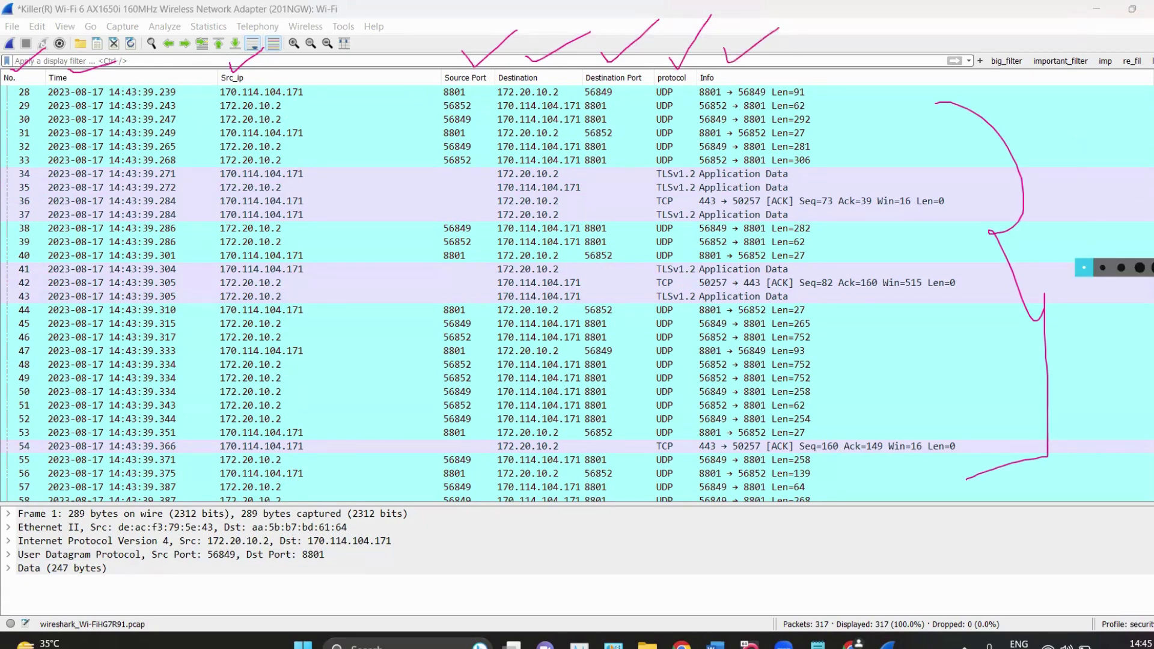
{"action": "left_click", "coordinate": [1145, 268]}
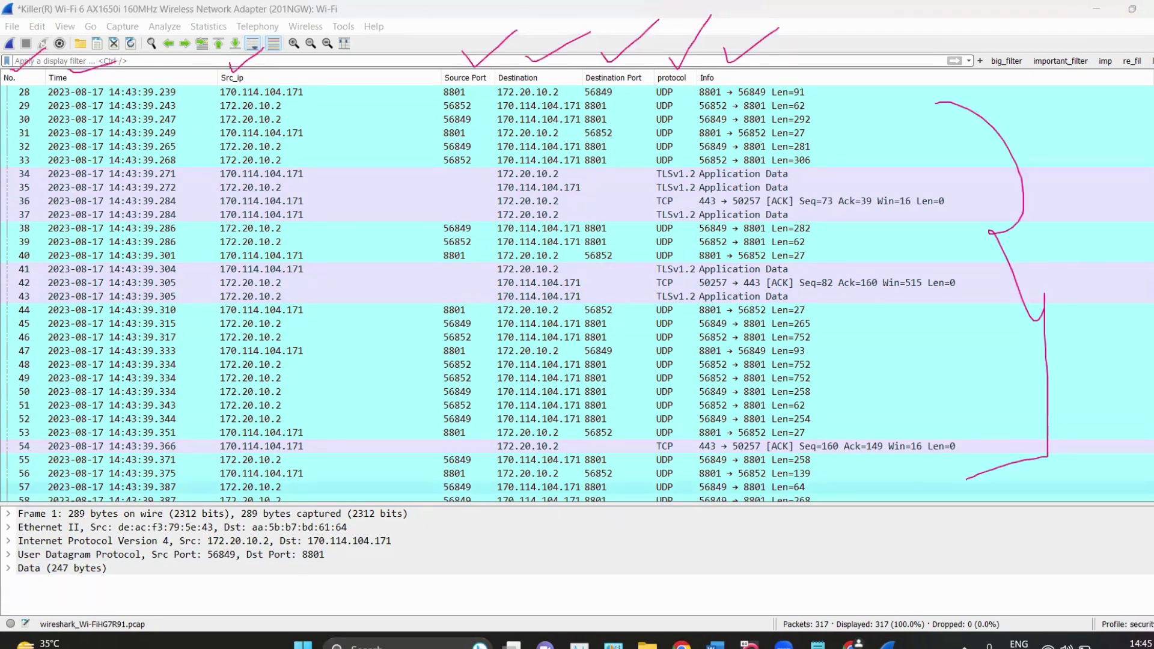
Narrow the Src_ip column, widen the Source Port, Destination, Destination Port and protocol columns, and clear the pen marks.
{"action": "scroll", "coordinate": [12, 163], "scroll_direction": "up", "scroll_amount": 9}
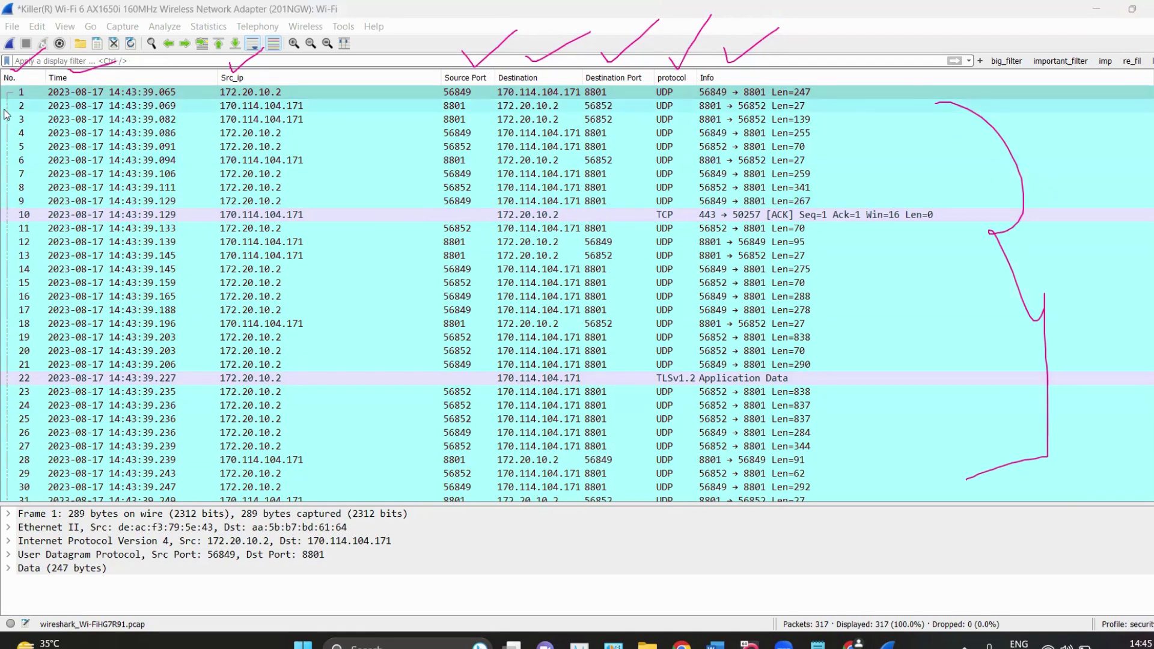
{"action": "scroll", "coordinate": [301, 106], "scroll_direction": "down", "scroll_amount": 8}
{"action": "scroll", "coordinate": [321, 235], "scroll_direction": "up", "scroll_amount": 8}
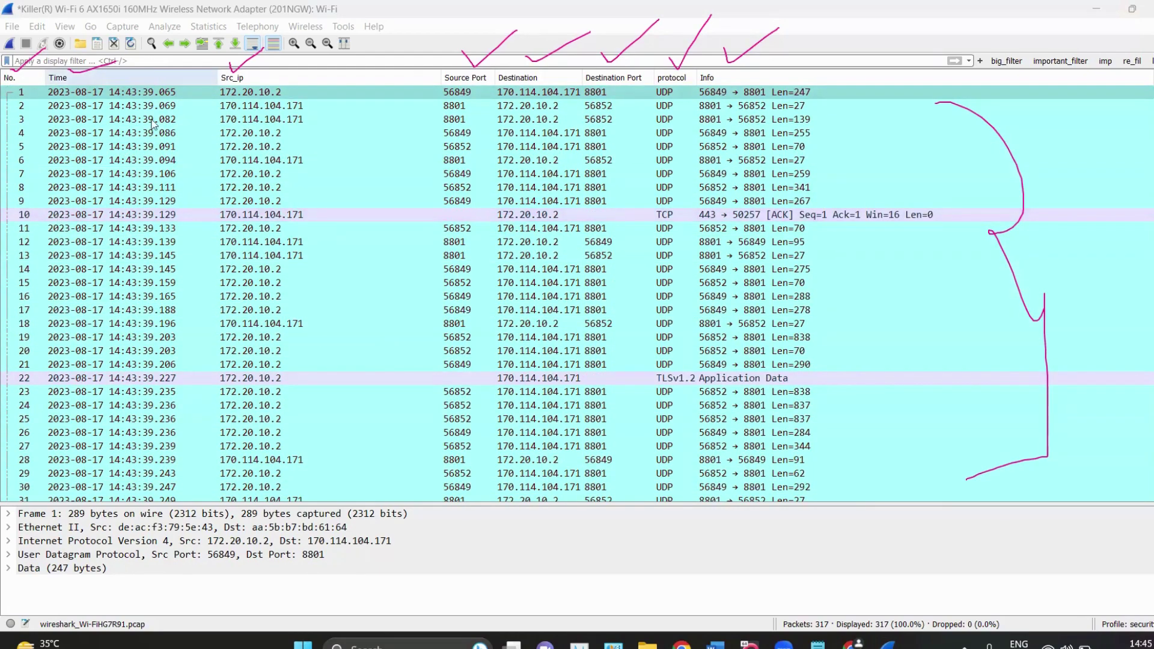
{"action": "scroll", "coordinate": [154, 150], "scroll_direction": "down", "scroll_amount": 20}
{"action": "scroll", "coordinate": [158, 163], "scroll_direction": "up", "scroll_amount": 20}
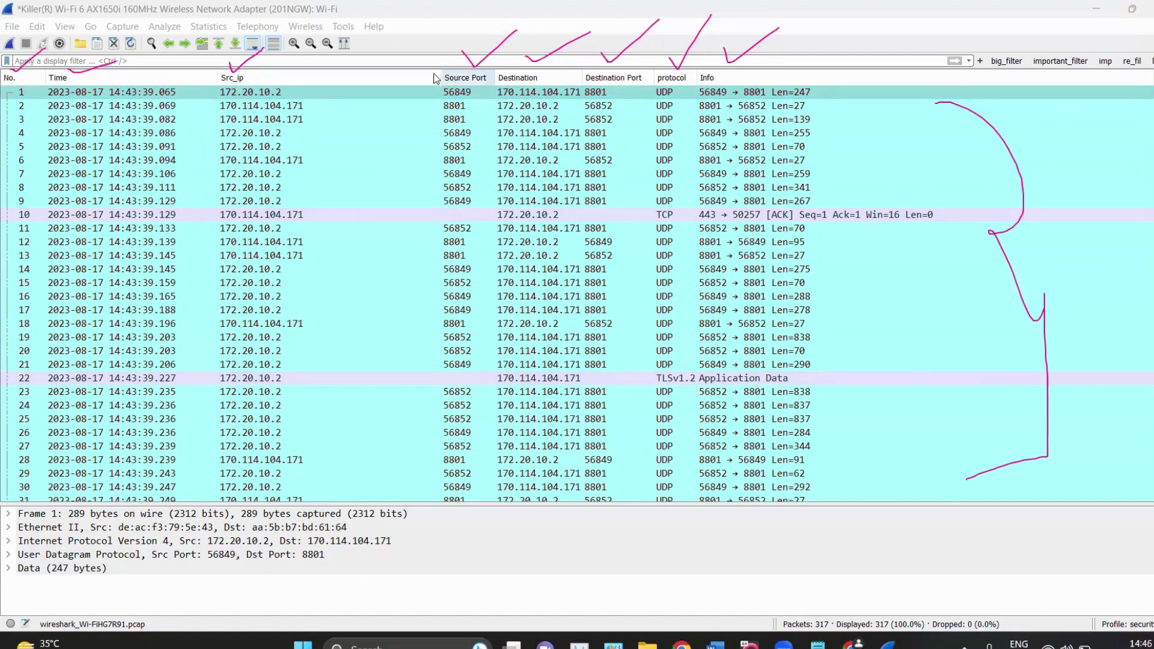
{"action": "mouse_move", "coordinate": [439, 73]}
{"action": "left_mouse_down"}
{"action": "mouse_move", "coordinate": [330, 75]}
{"action": "mouse_move", "coordinate": [448, 77]}
{"action": "left_mouse_up"}
{"action": "left_click_drag", "start_coordinate": [535, 76], "coordinate": [595, 77]}
{"action": "left_click_drag", "start_coordinate": [666, 73], "coordinate": [771, 78]}
{"action": "left_click", "coordinate": [1142, 294]}
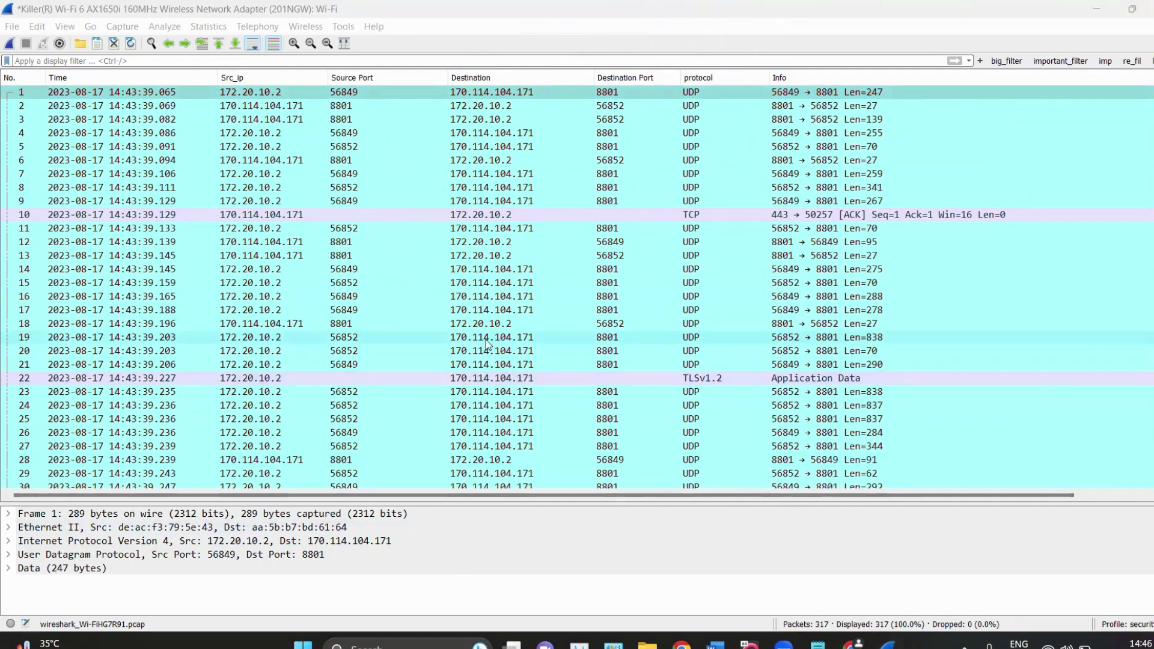
Hide the Source Port and Destination Port columns from the packet list.
{"action": "scroll", "coordinate": [455, 222], "scroll_direction": "down", "scroll_amount": 20}
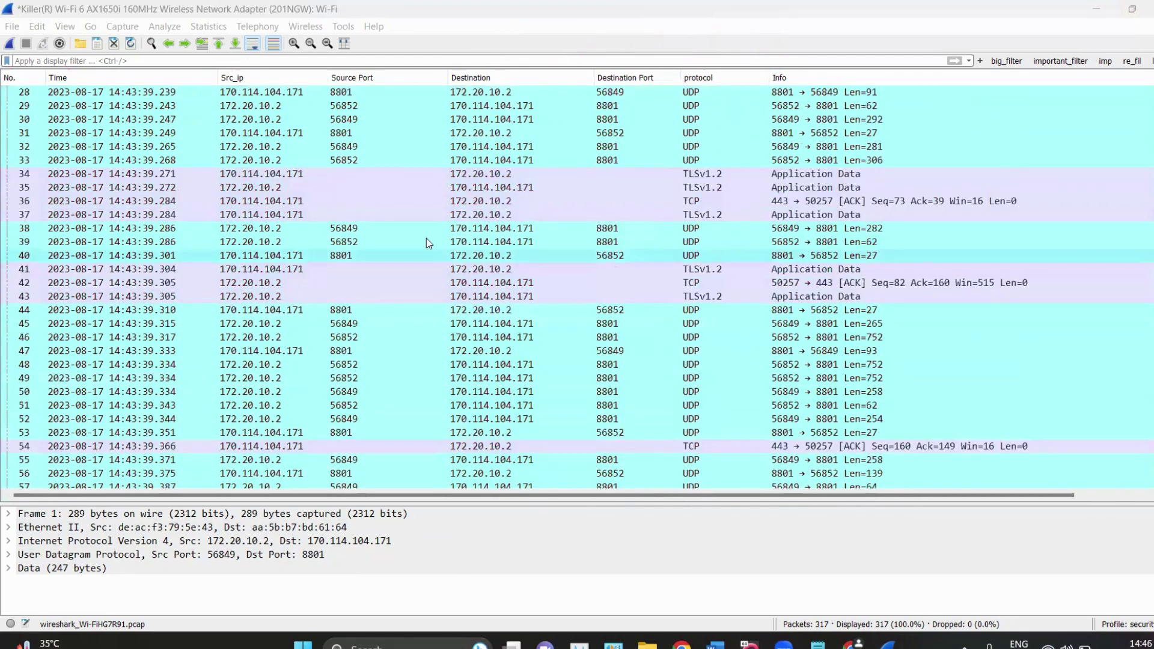
{"action": "scroll", "coordinate": [422, 220], "scroll_direction": "up", "scroll_amount": 6}
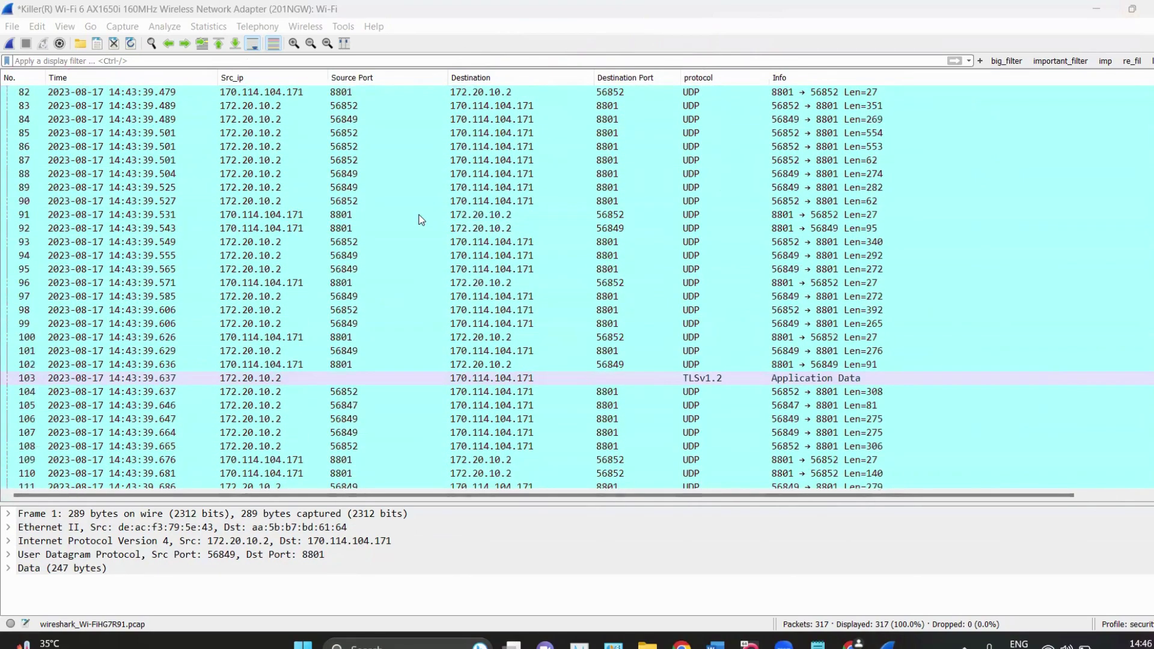
{"action": "scroll", "coordinate": [235, 149], "scroll_direction": "up", "scroll_amount": 8}
{"action": "scroll", "coordinate": [503, 377], "scroll_direction": "up", "scroll_amount": 8}
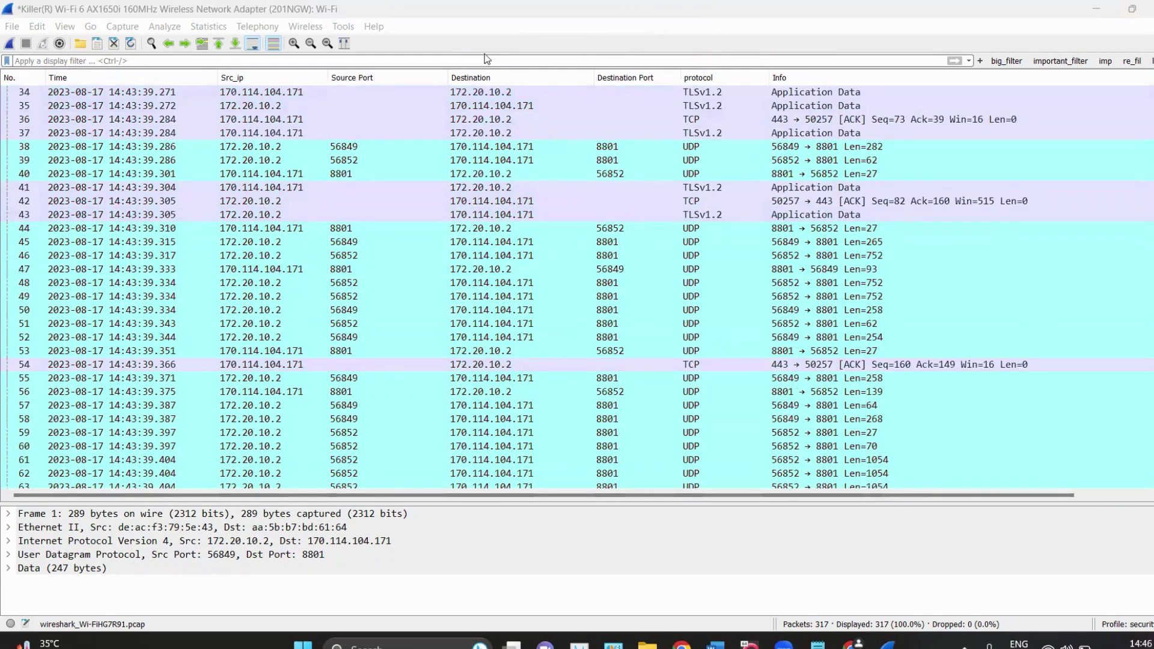
{"action": "right_click", "coordinate": [380, 84]}
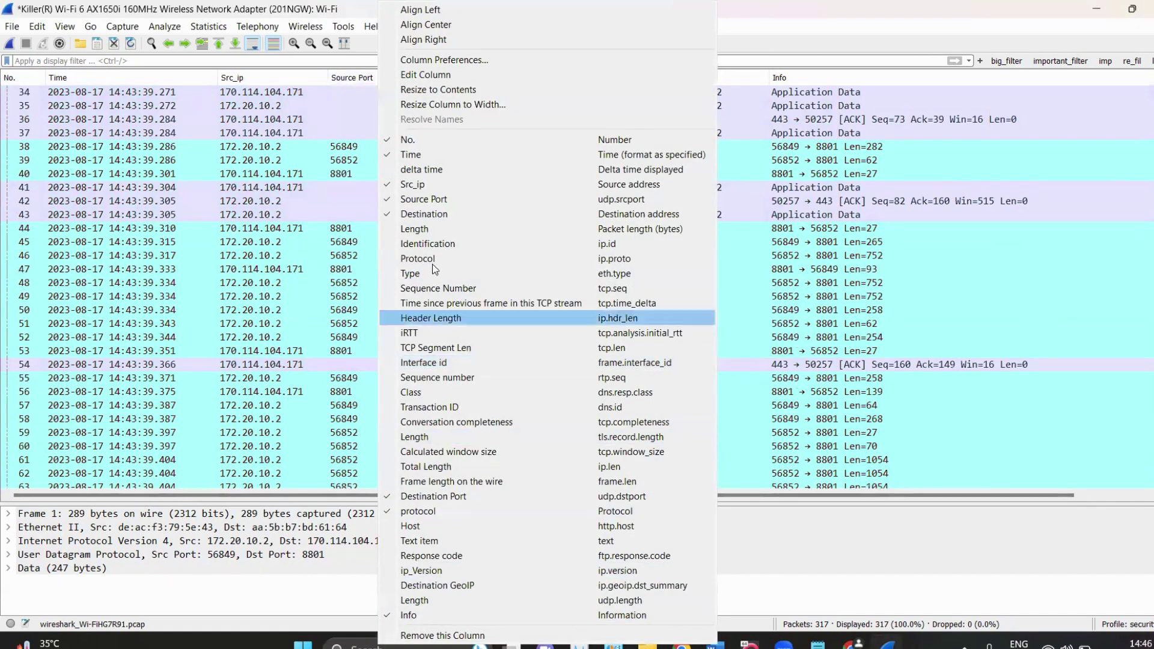
{"action": "left_click", "coordinate": [424, 199]}
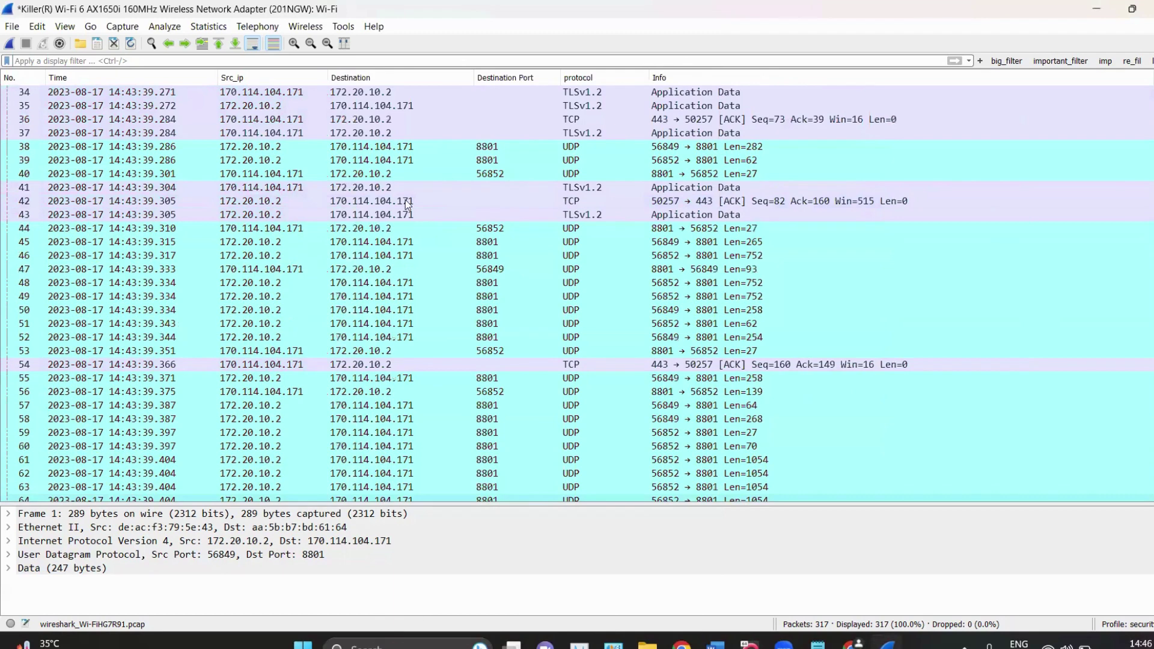
{"action": "right_click", "coordinate": [494, 80]}
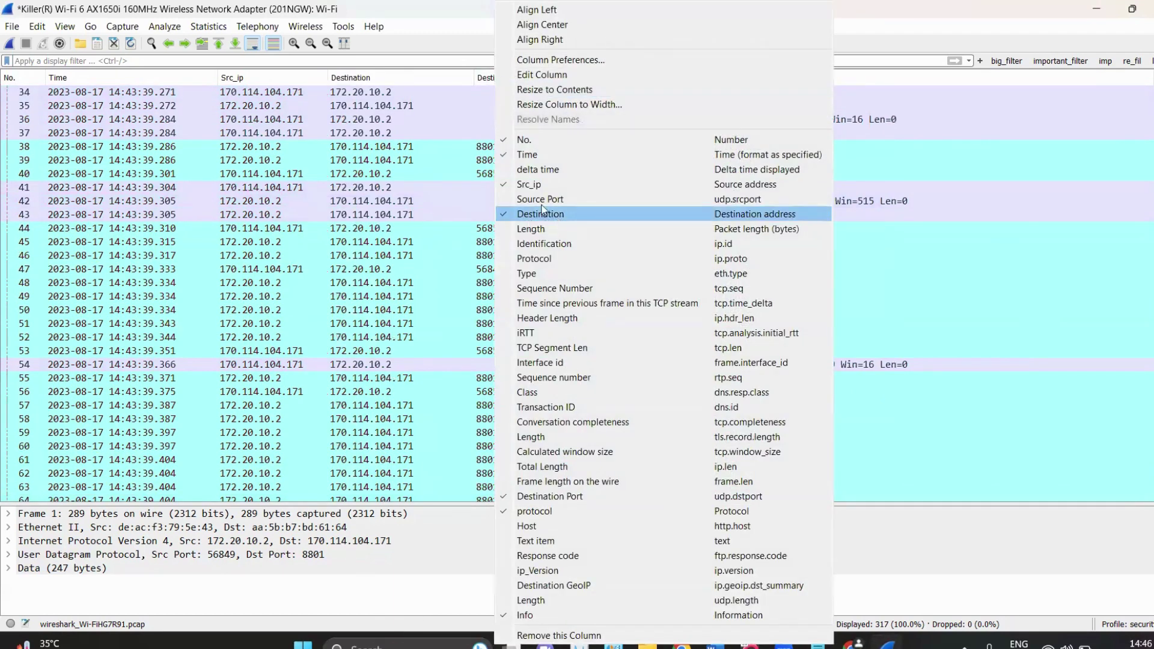
{"action": "left_click", "coordinate": [550, 495]}
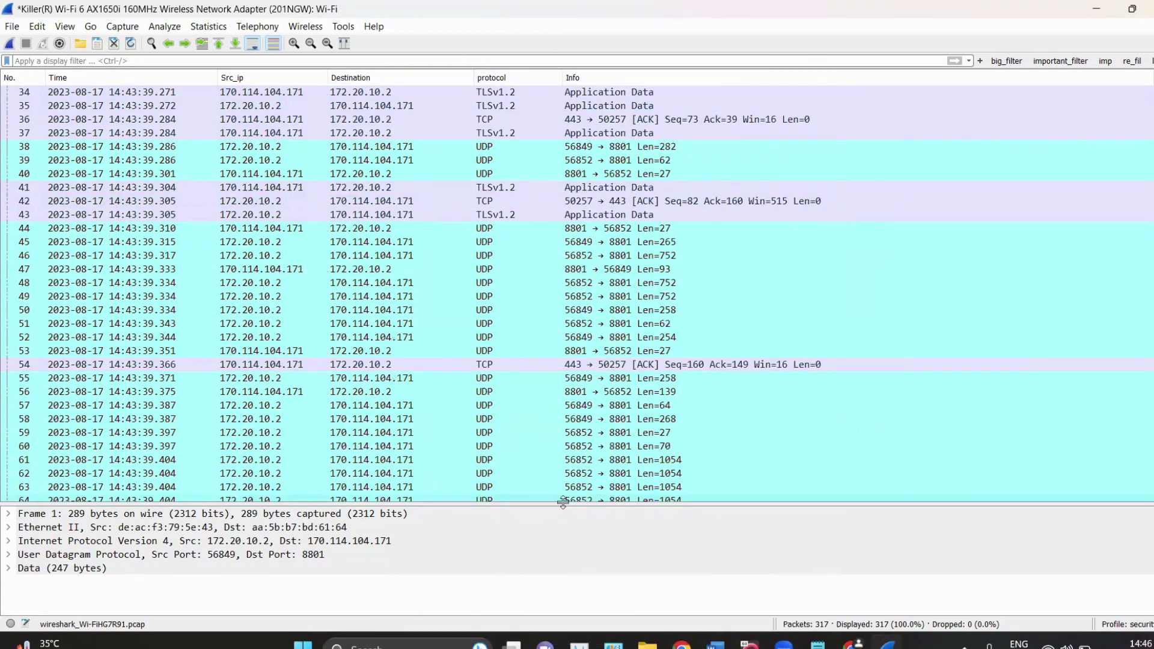
Enlarge the packet details pane, expand Internet Protocol Version 4 of packet 38, and select its Version field.
{"action": "left_click_drag", "start_coordinate": [562, 502], "coordinate": [529, 244]}
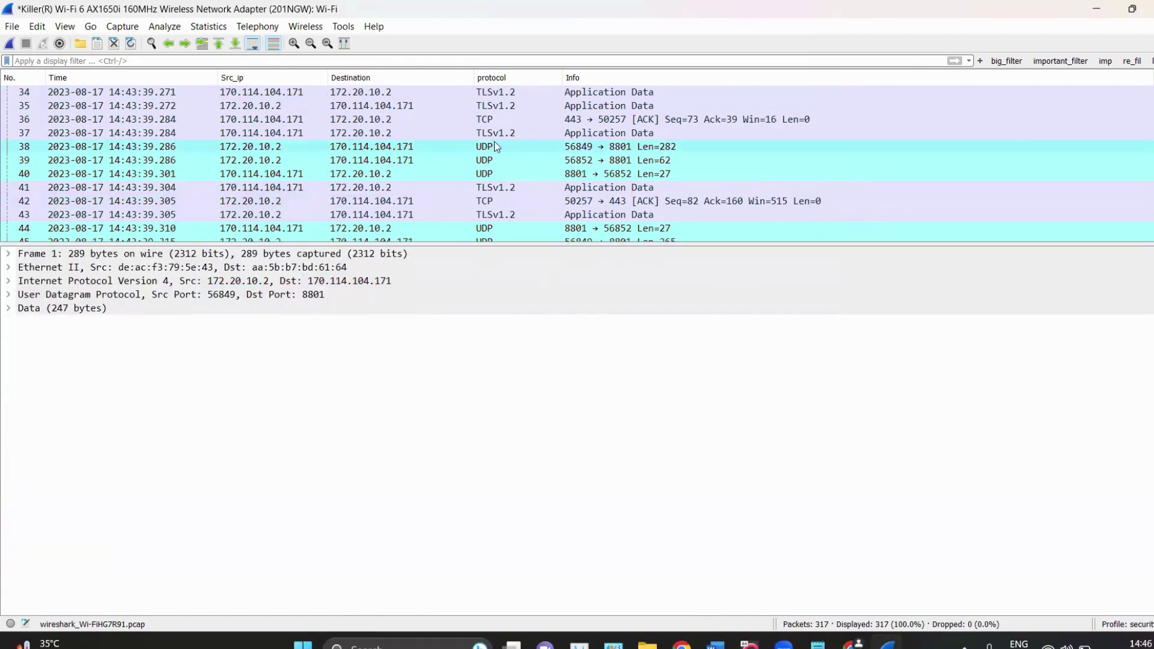
{"action": "left_click", "coordinate": [434, 146]}
{"action": "left_click", "coordinate": [9, 282]}
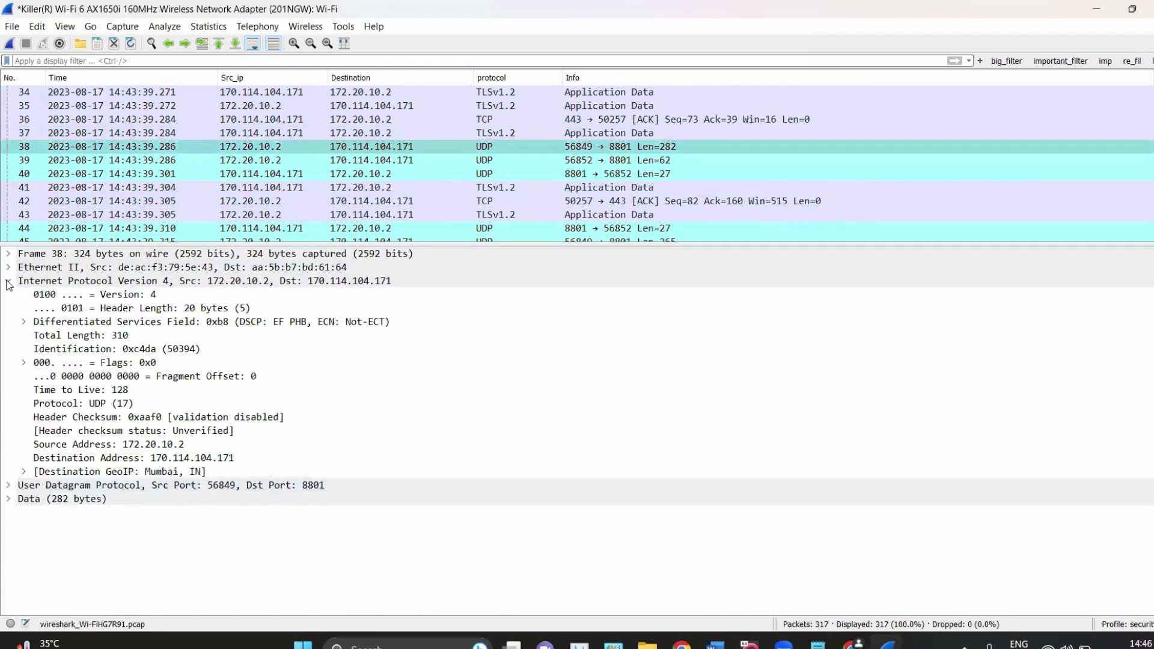
{"action": "left_click", "coordinate": [159, 305]}
{"action": "left_click", "coordinate": [154, 296]}
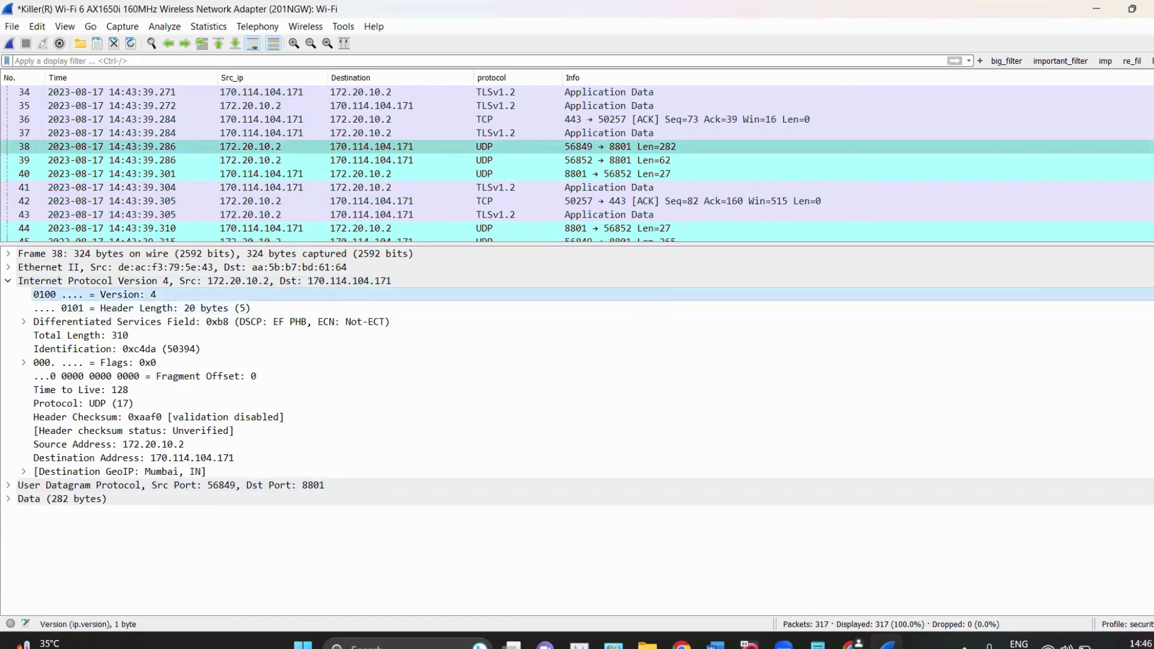
Draw an annotation-pen arrow from the Version field to the gap between the protocol and Info columns, and clear it.
{"action": "left_click", "coordinate": [1150, 212]}
{"action": "mouse_move", "coordinate": [159, 288]}
{"action": "left_mouse_down"}
{"action": "mouse_move", "coordinate": [173, 287]}
{"action": "mouse_move", "coordinate": [156, 300]}
{"action": "mouse_move", "coordinate": [330, 186]}
{"action": "mouse_move", "coordinate": [551, 85]}
{"action": "mouse_move", "coordinate": [532, 107]}
{"action": "left_mouse_up"}
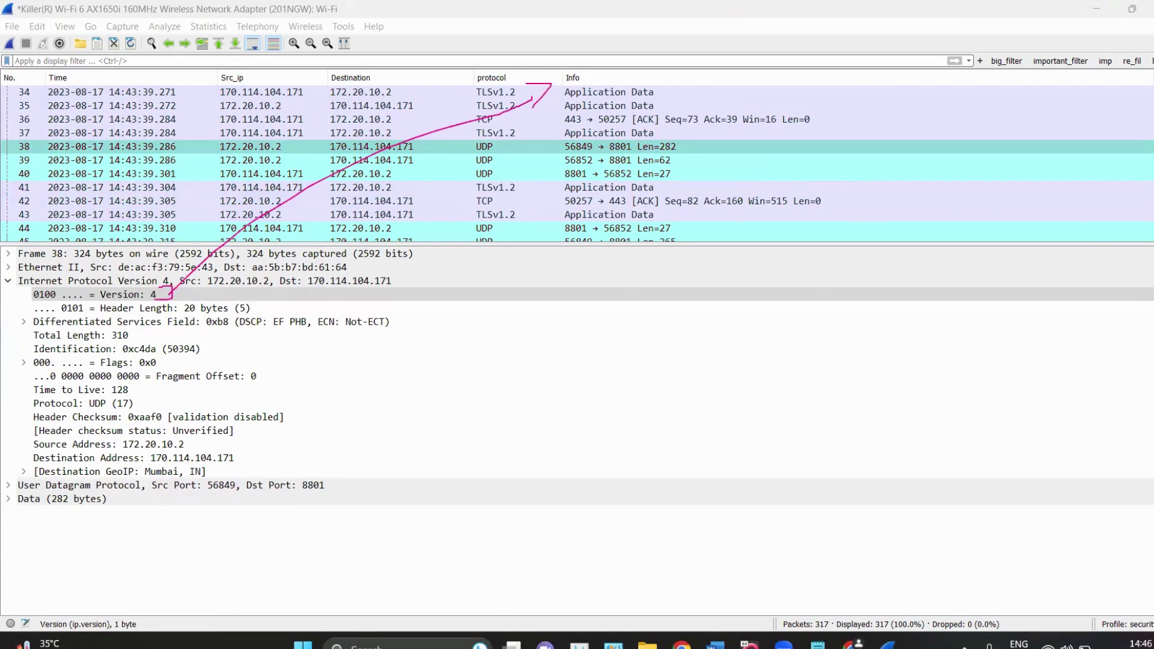
{"action": "left_click", "coordinate": [1139, 267]}
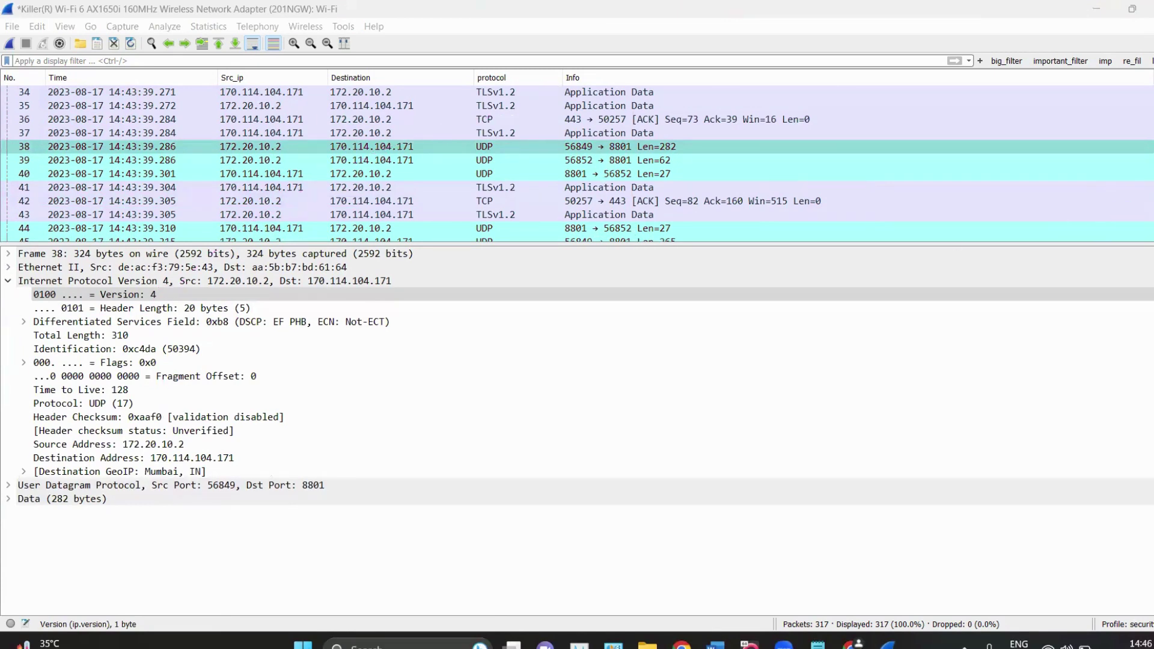
Apply packet 38's IP Version field as a packet list column, and enlarge the packet list pane to check it.
{"action": "right_click", "coordinate": [119, 297]}
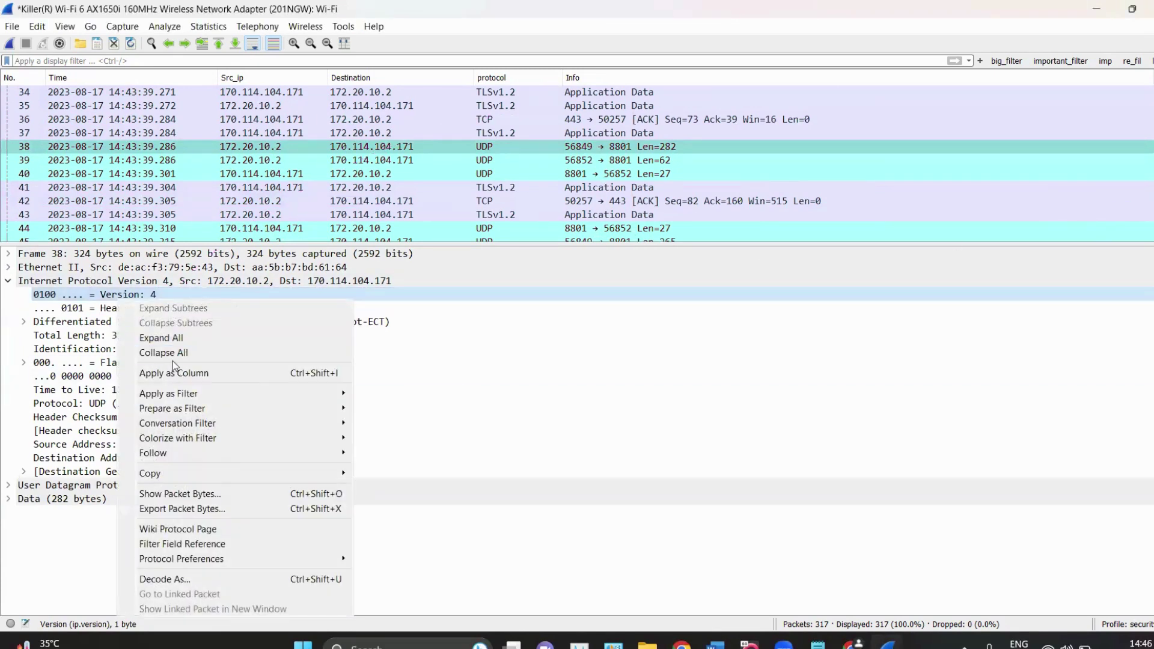
{"action": "left_click", "coordinate": [228, 381]}
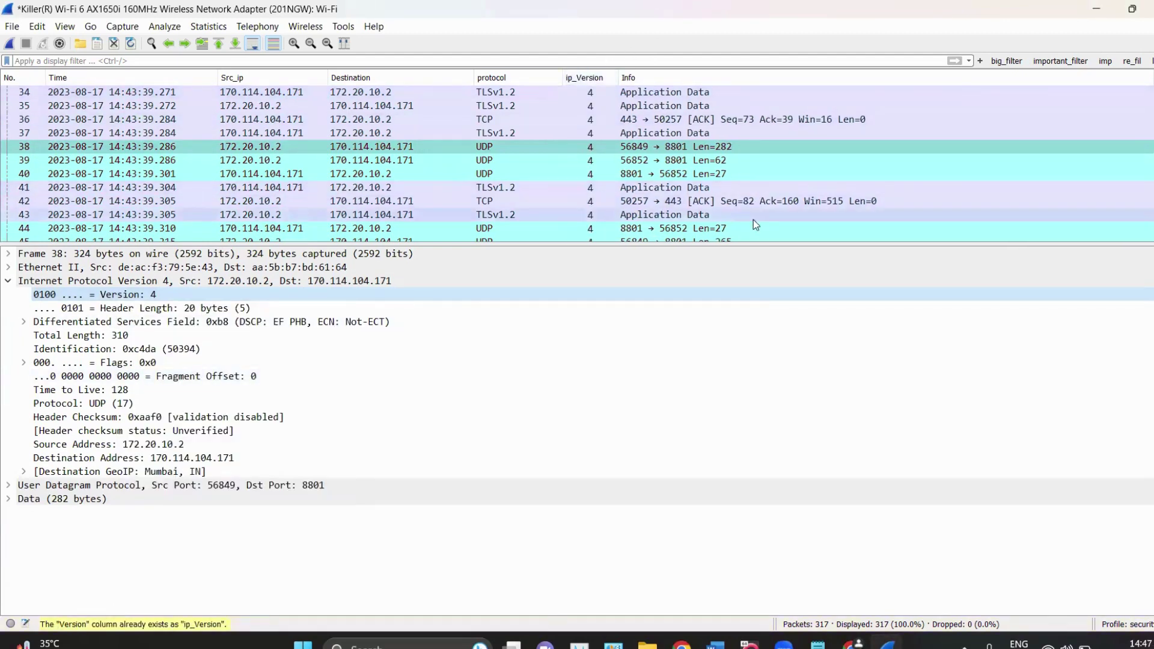
{"action": "left_click_drag", "start_coordinate": [753, 241], "coordinate": [747, 461]}
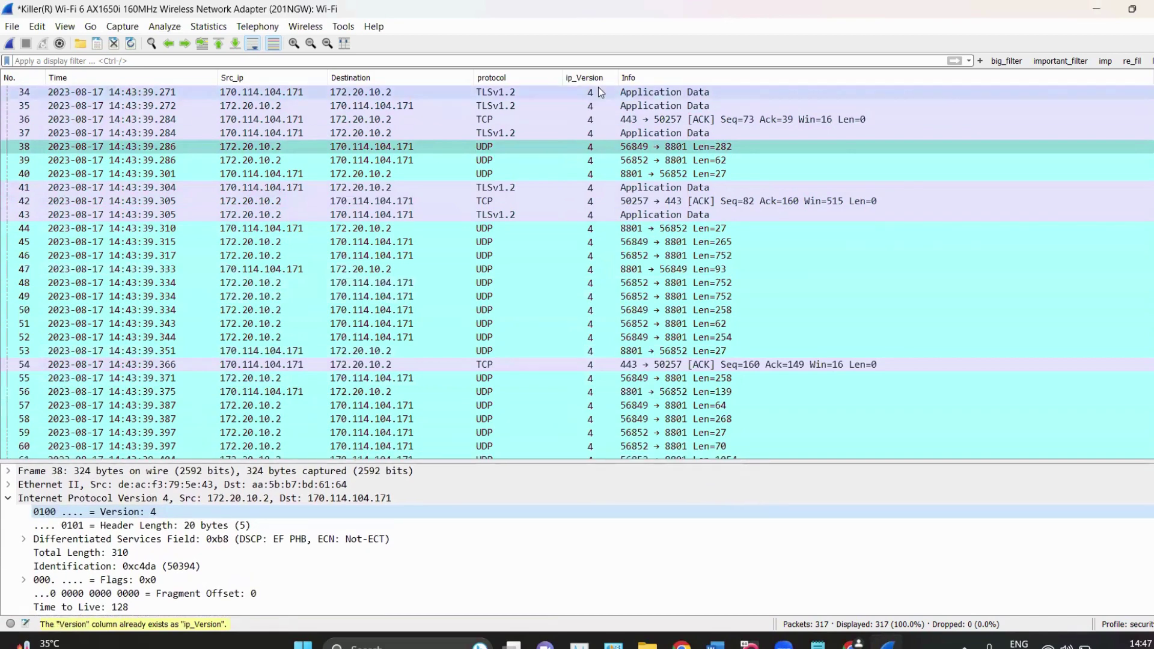
{"action": "scroll", "coordinate": [583, 156], "scroll_direction": "down", "scroll_amount": 20}
{"action": "scroll", "coordinate": [580, 171], "scroll_direction": "up", "scroll_amount": 20}
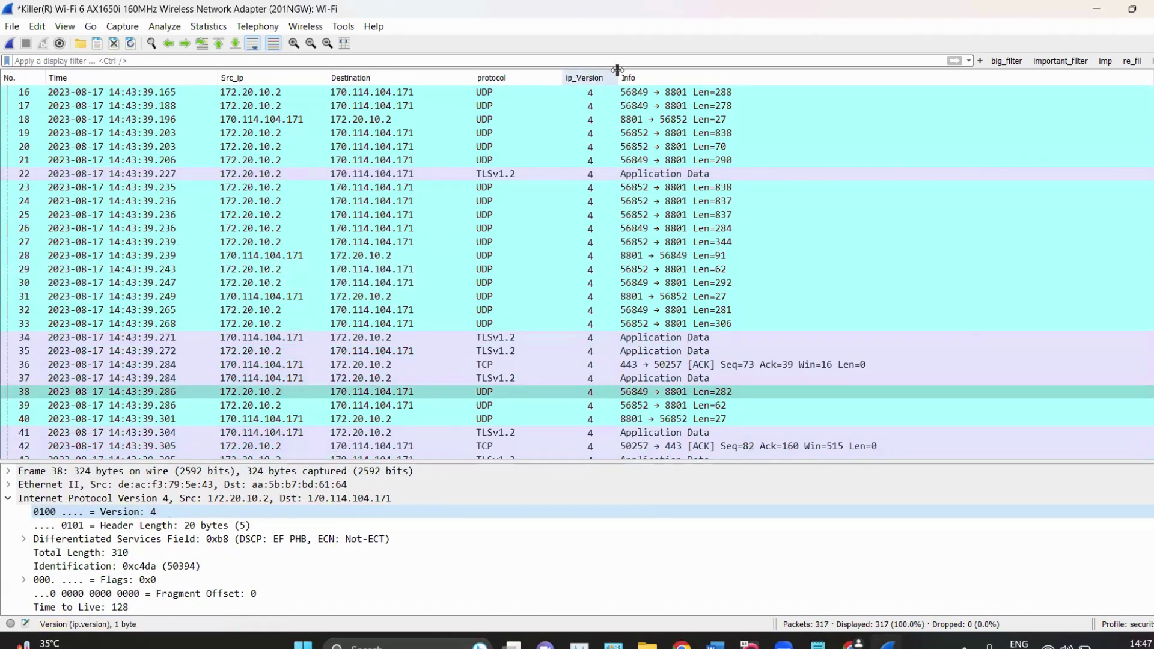
Rename the ip_Version column as version, and briefly box its header with the annotation pen before clearing the mark.
{"action": "right_click", "coordinate": [590, 78]}
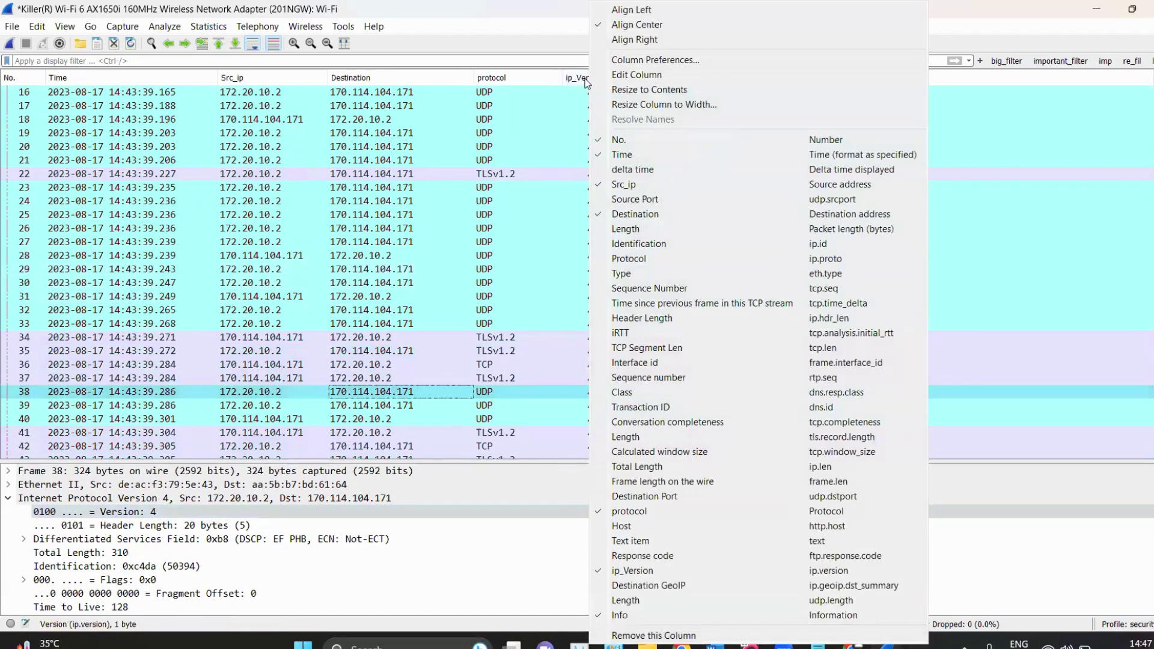
{"action": "left_click", "coordinate": [630, 75]}
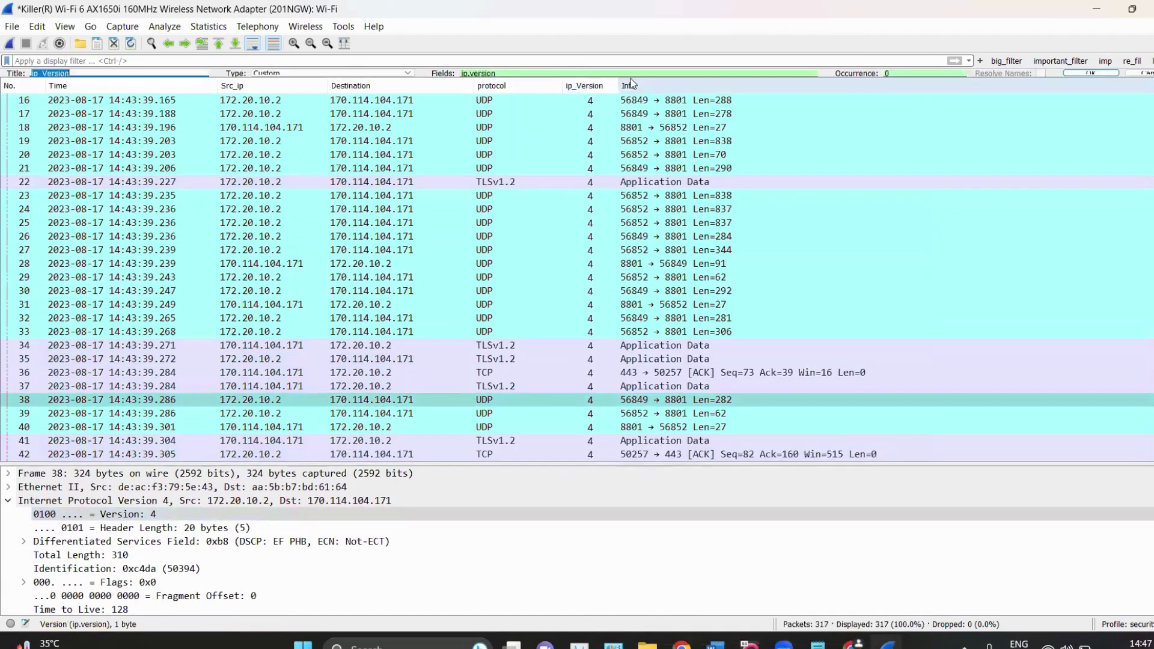
{"action": "left_click_drag", "start_coordinate": [113, 77], "coordinate": [11, 79]}
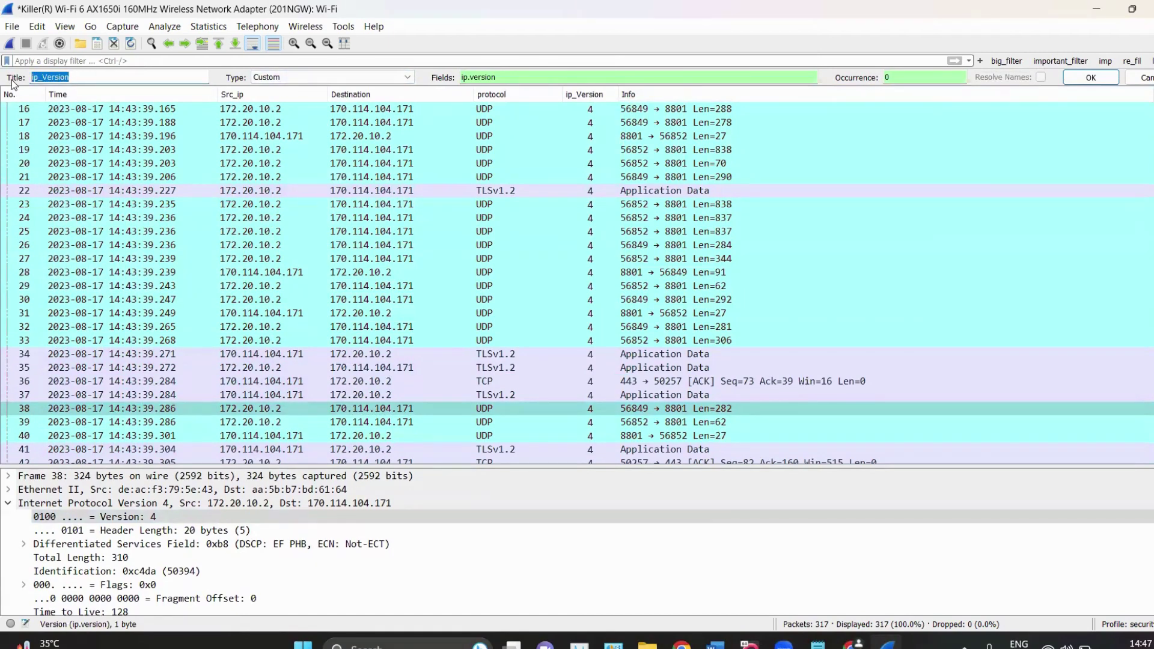
{"action": "key", "text": "BackSpace"}
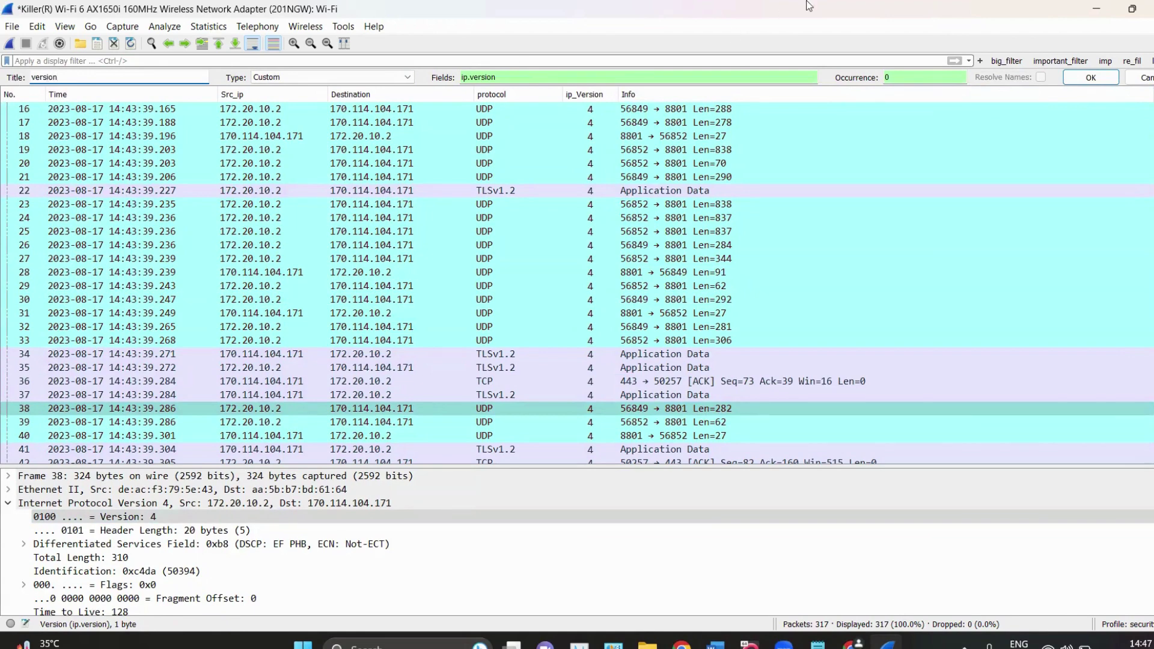
{"action": "left_click", "coordinate": [1091, 77]}
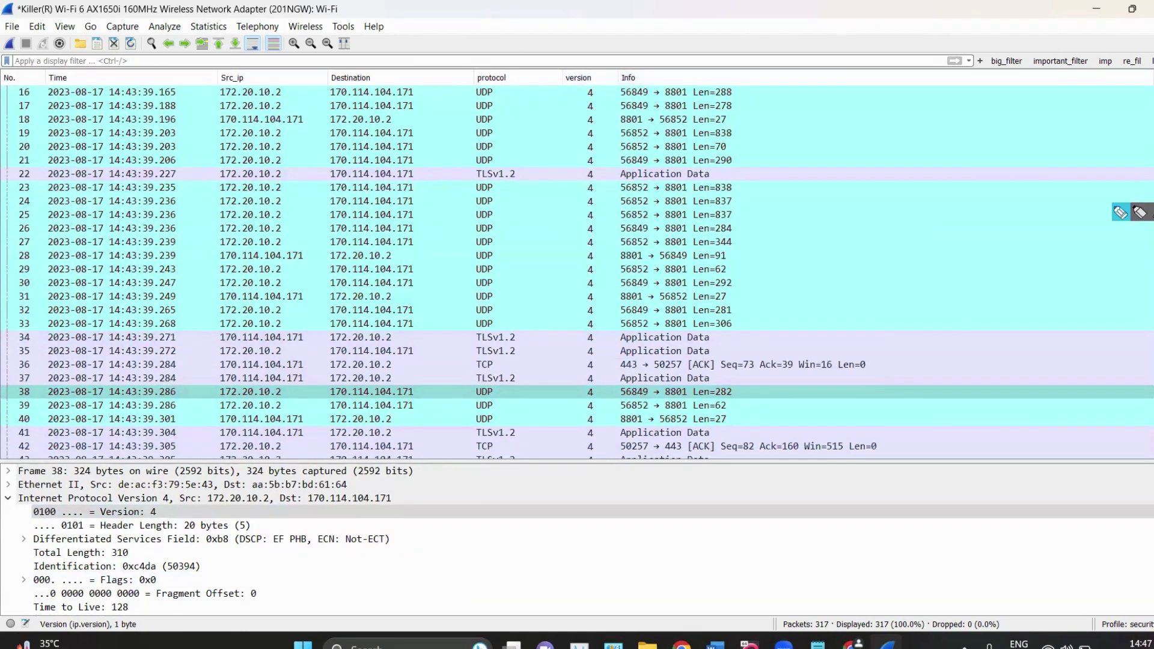
{"action": "mouse_move", "coordinate": [629, 60]}
{"action": "left_mouse_down"}
{"action": "mouse_move", "coordinate": [557, 56]}
{"action": "mouse_move", "coordinate": [607, 76]}
{"action": "mouse_move", "coordinate": [606, 57]}
{"action": "left_mouse_up"}
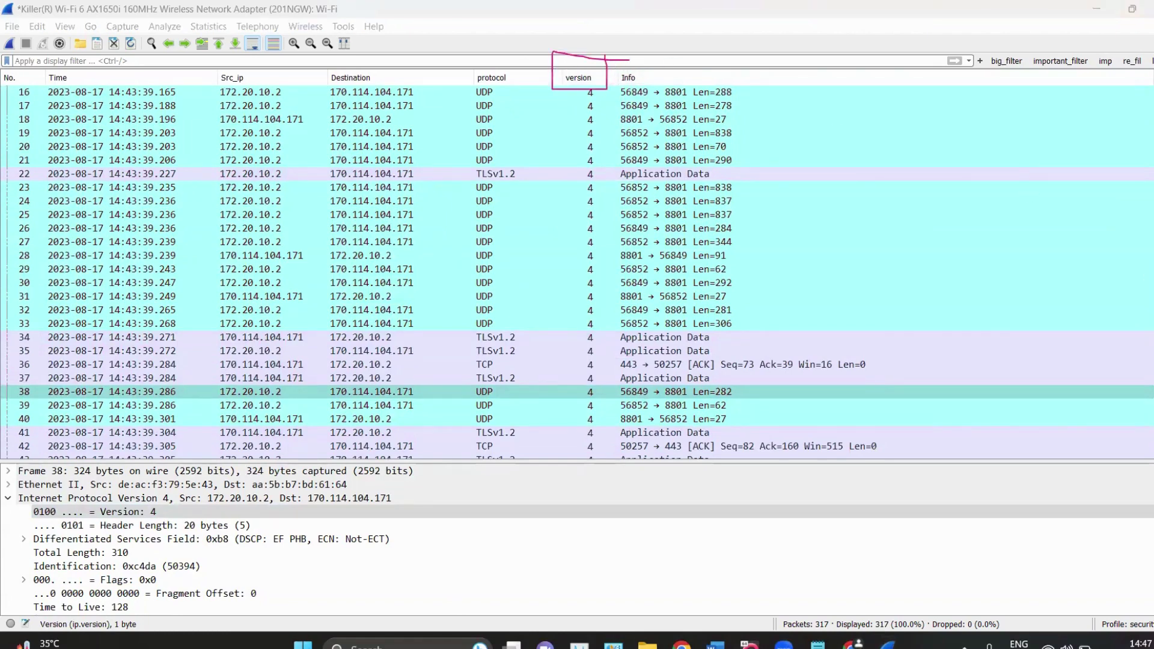
{"action": "key", "text": "Escape"}
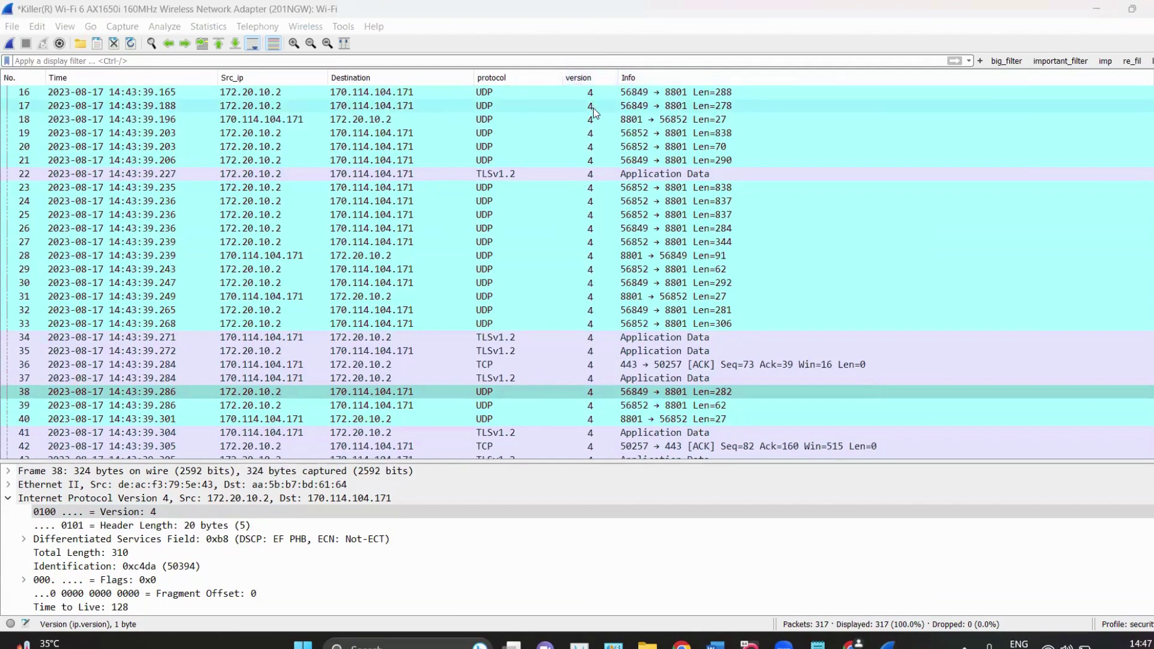
Try left and right alignment on the version column, widen it slightly, and set it back to centre alignment.
{"action": "right_click", "coordinate": [590, 76]}
{"action": "left_click", "coordinate": [619, 10]}
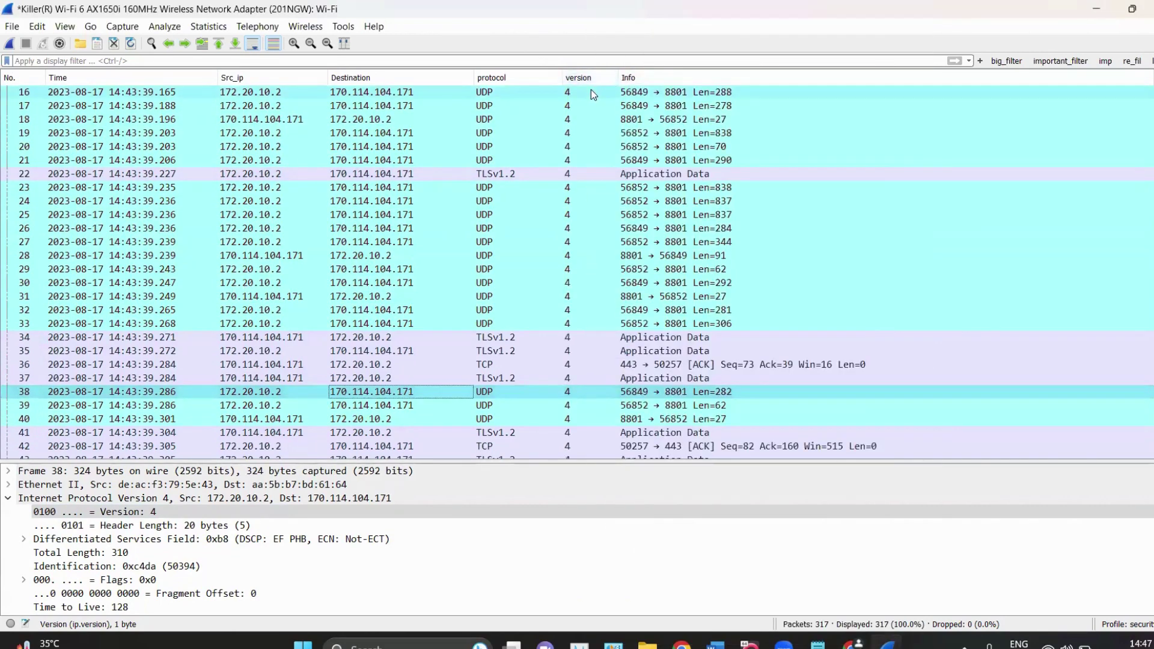
{"action": "right_click", "coordinate": [582, 78]}
{"action": "left_click", "coordinate": [615, 42]}
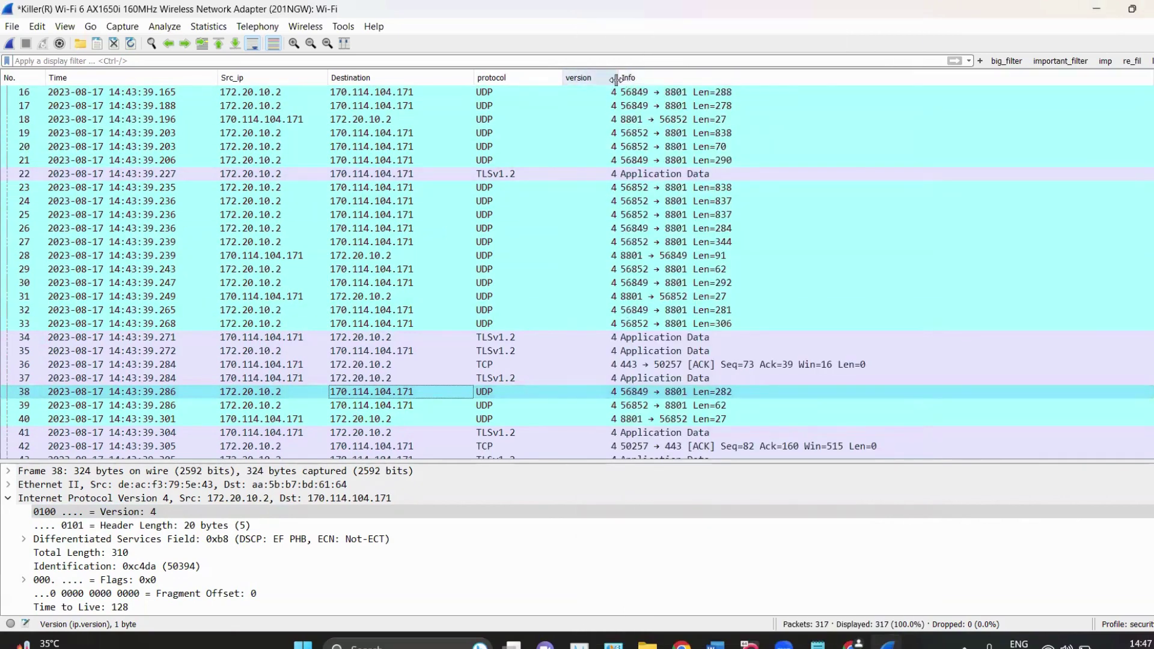
{"action": "mouse_move", "coordinate": [619, 78]}
{"action": "left_mouse_down"}
{"action": "mouse_move", "coordinate": [853, 91]}
{"action": "mouse_move", "coordinate": [616, 86]}
{"action": "left_mouse_up"}
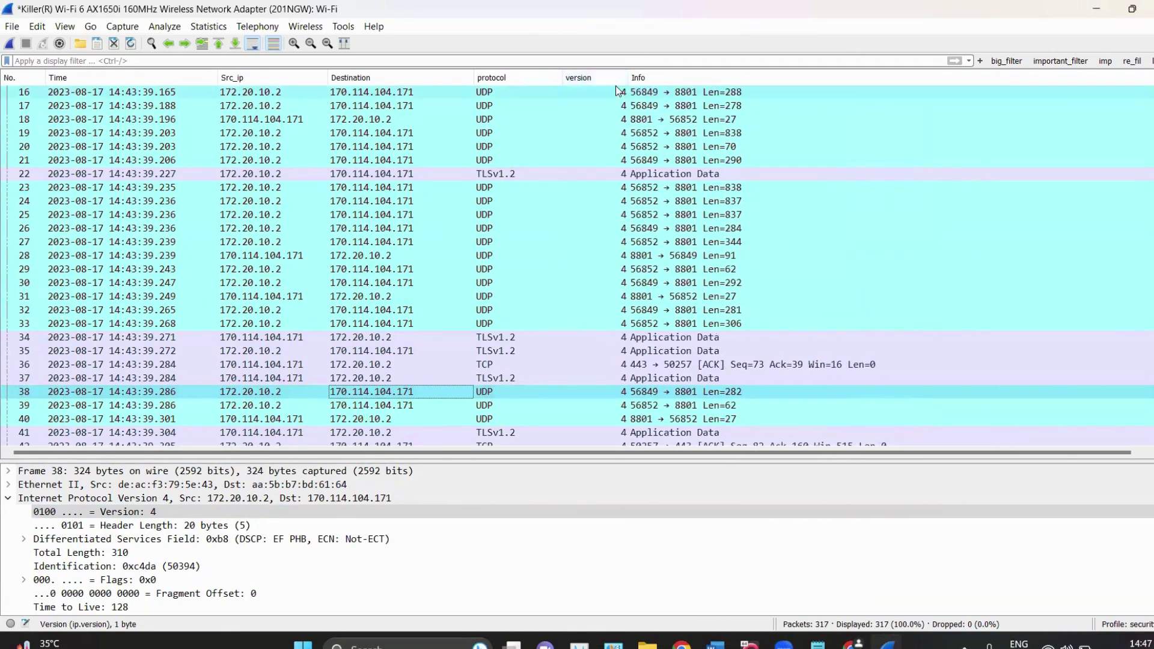
{"action": "right_click", "coordinate": [611, 77]}
{"action": "left_click", "coordinate": [673, 23]}
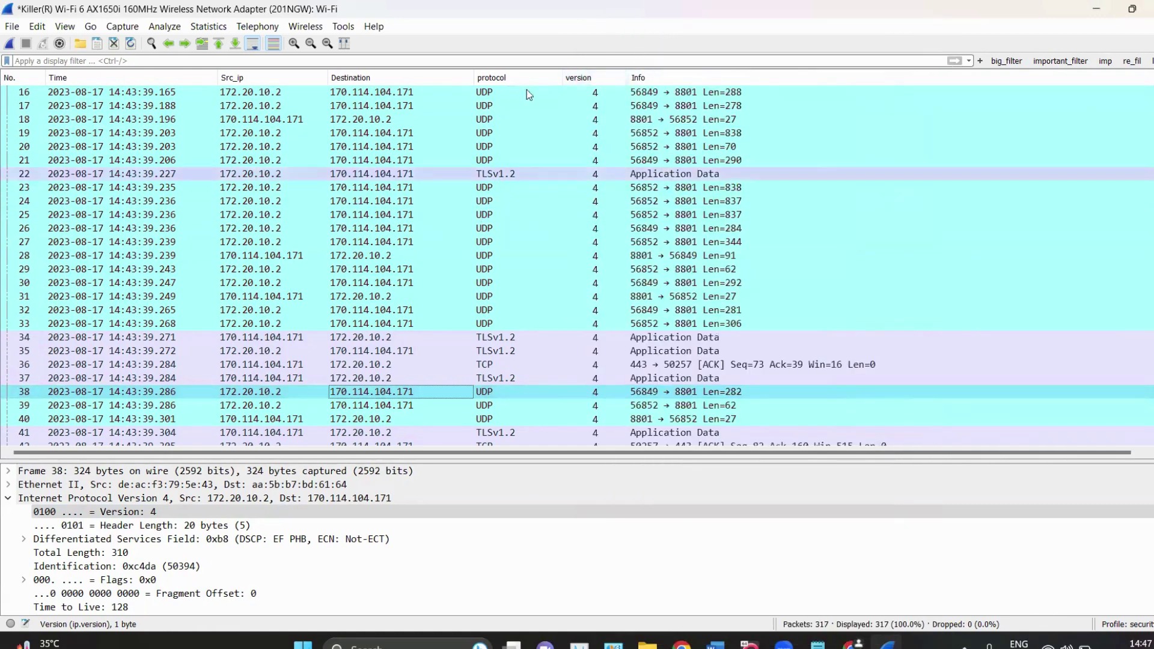
Select packet 18, enlarge the packet details pane, and expand Ethernet II to select its Source field.
{"action": "right_click", "coordinate": [593, 80]}
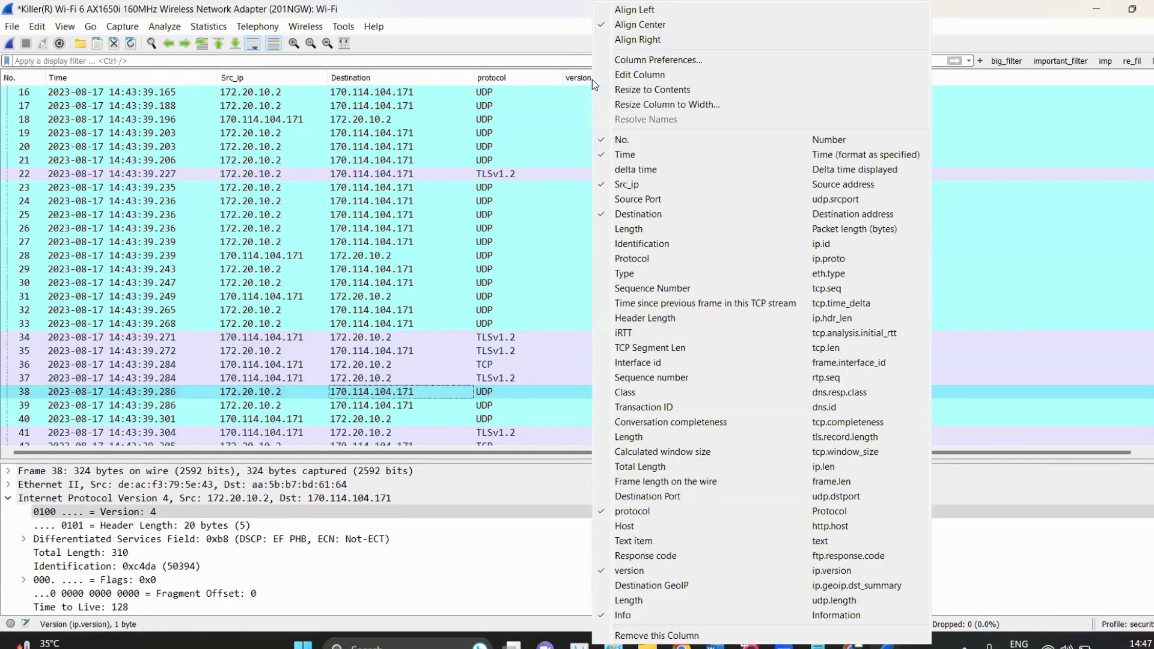
{"action": "left_click", "coordinate": [546, 122]}
{"action": "scroll", "coordinate": [623, 209], "scroll_direction": "up", "scroll_amount": 5}
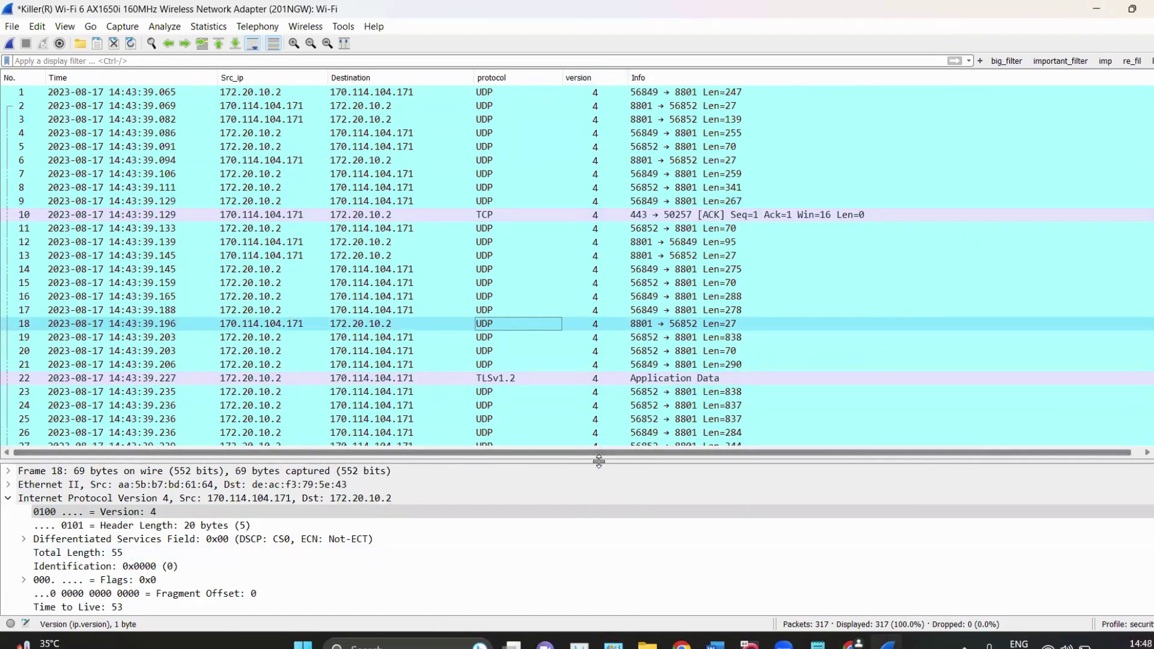
{"action": "left_click_drag", "start_coordinate": [600, 458], "coordinate": [600, 190]}
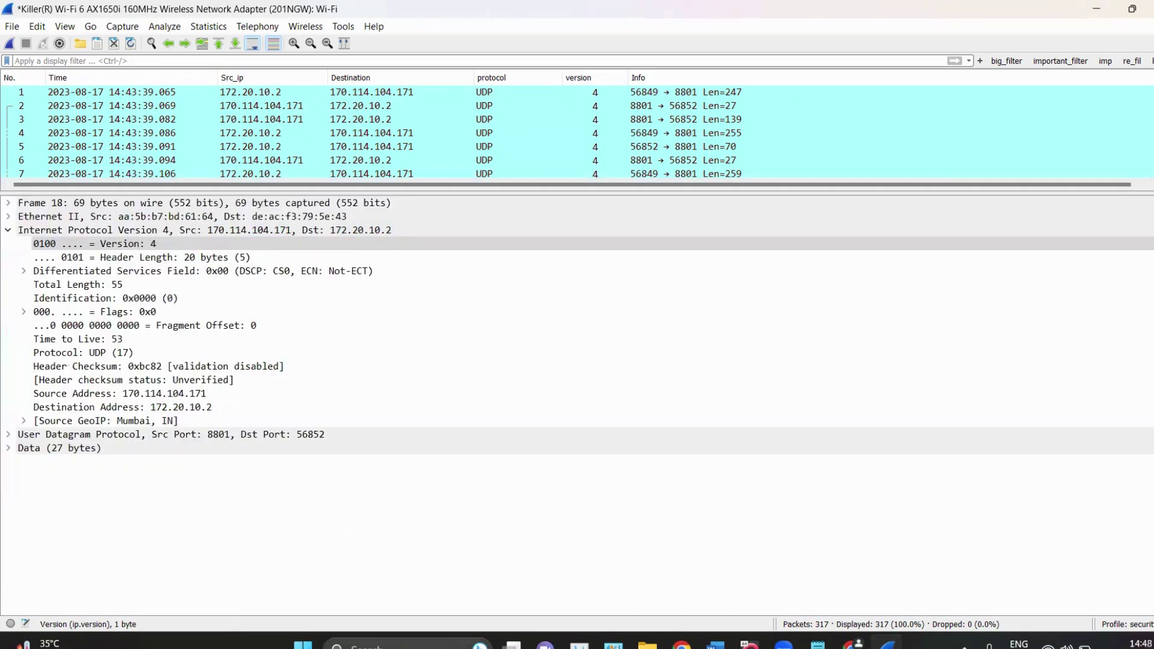
{"action": "left_click", "coordinate": [16, 217]}
{"action": "left_click", "coordinate": [100, 231]}
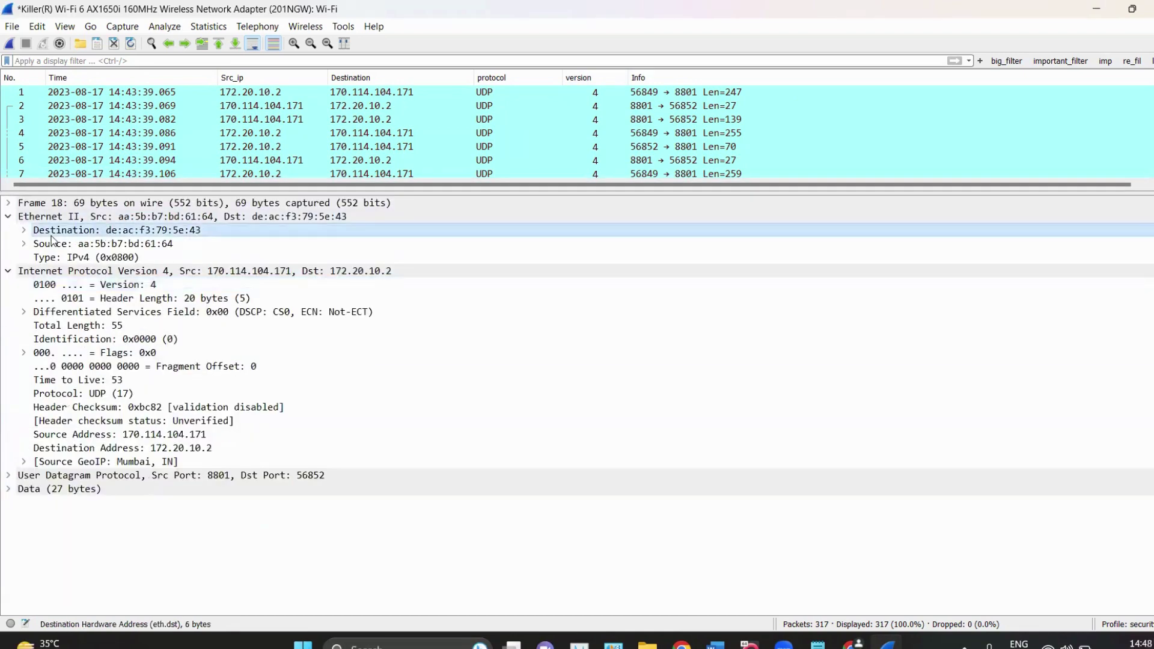
{"action": "left_click", "coordinate": [108, 244]}
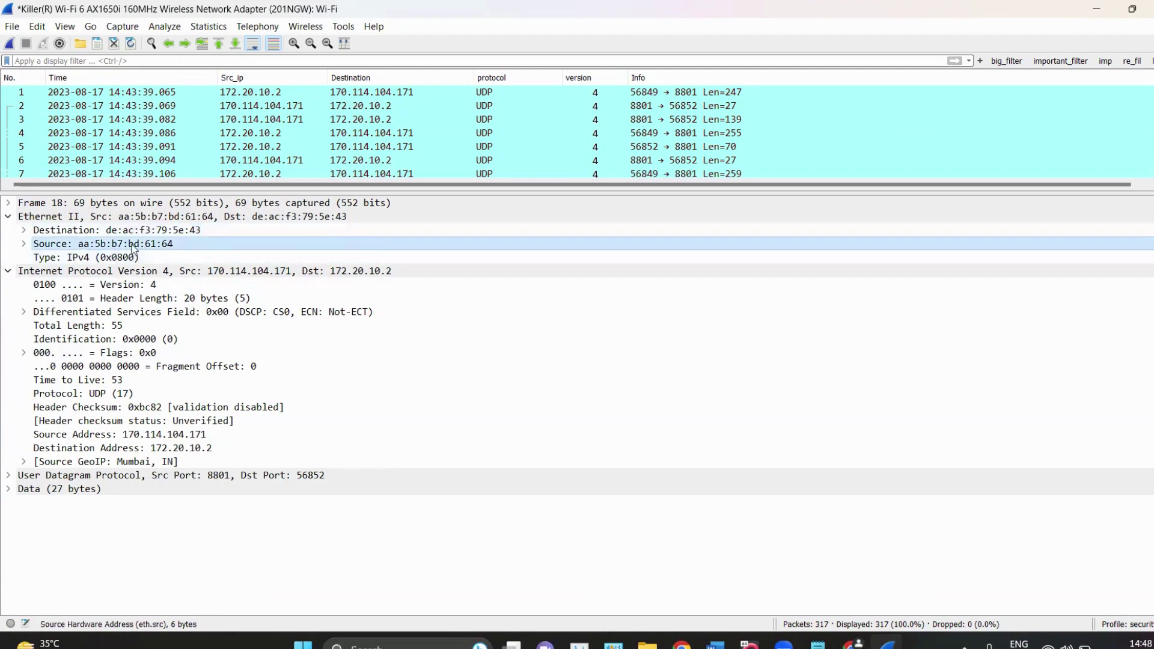
Apply the Ethernet Source field as a column, enlarge the packet list pane, and widen the new column.
{"action": "right_click", "coordinate": [141, 250]}
{"action": "left_click", "coordinate": [190, 319]}
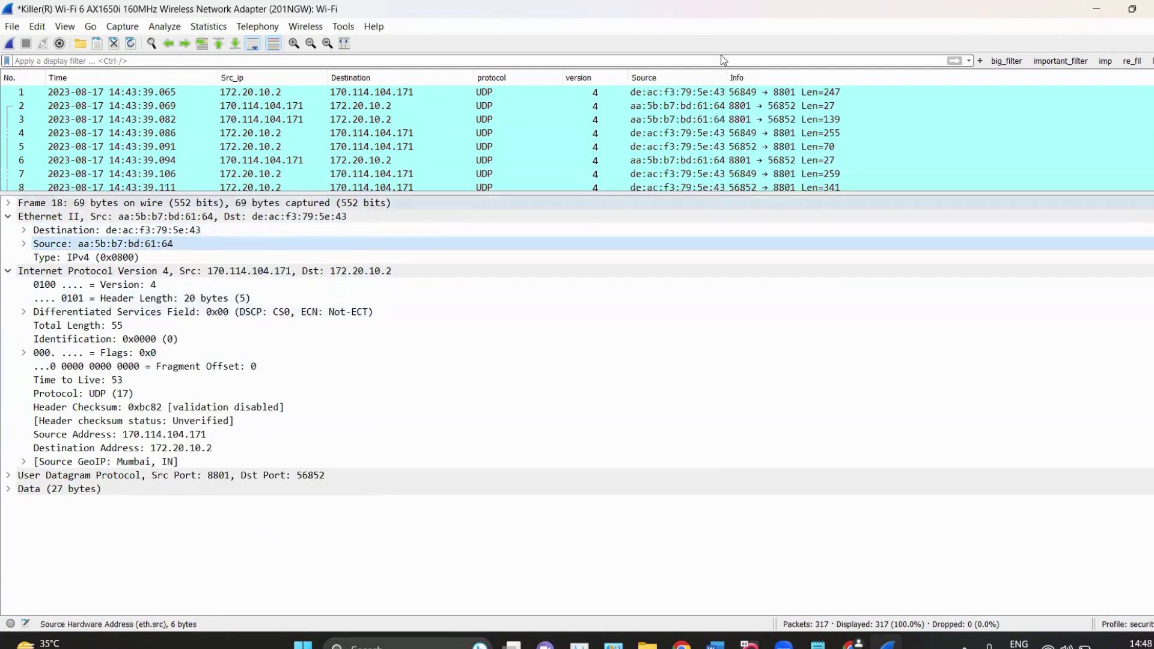
{"action": "left_click_drag", "start_coordinate": [572, 188], "coordinate": [577, 338]}
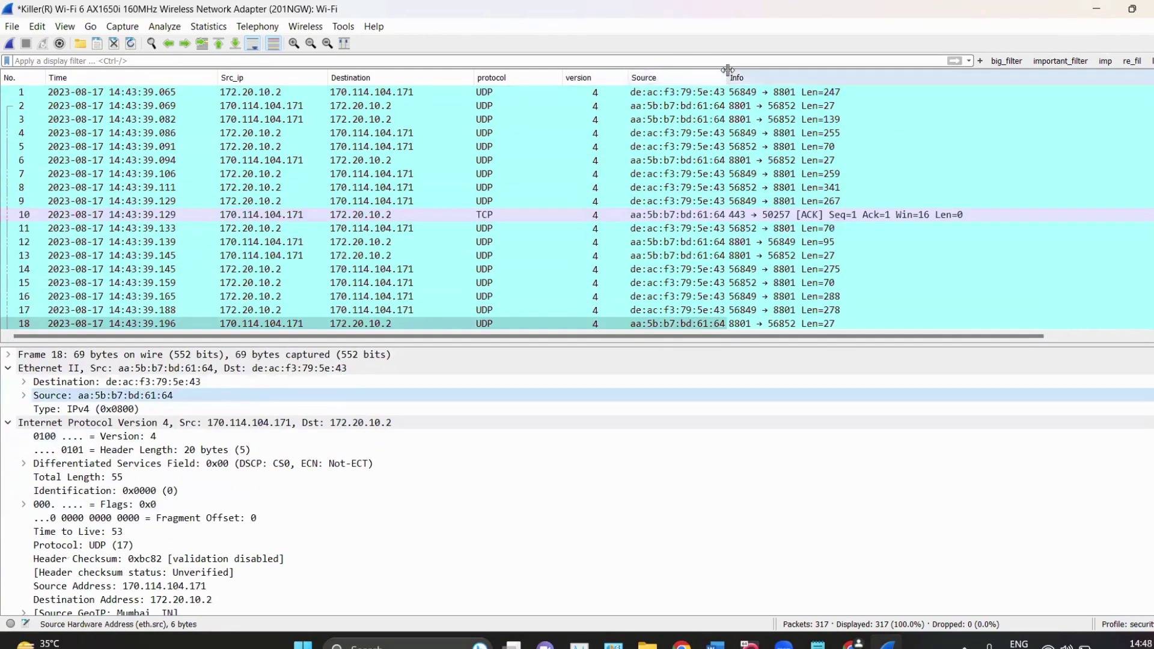
{"action": "left_click_drag", "start_coordinate": [726, 72], "coordinate": [784, 72]}
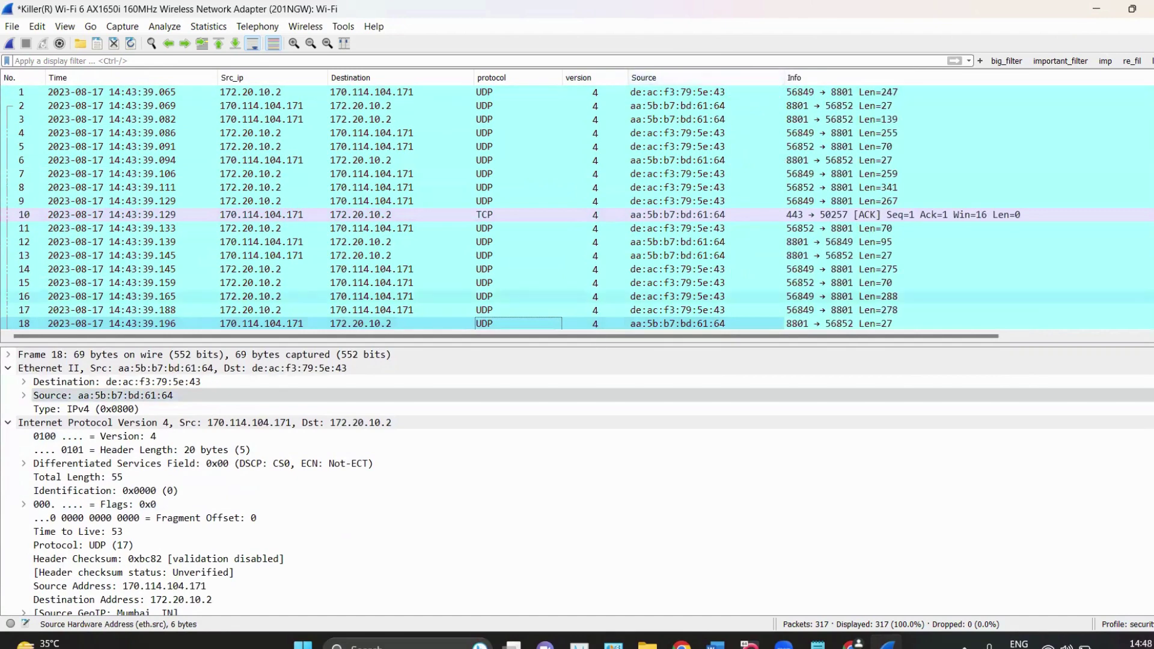
Rename the Ethernet Source column as Source_mac and look through its entries in the packet list.
{"action": "right_click", "coordinate": [653, 78]}
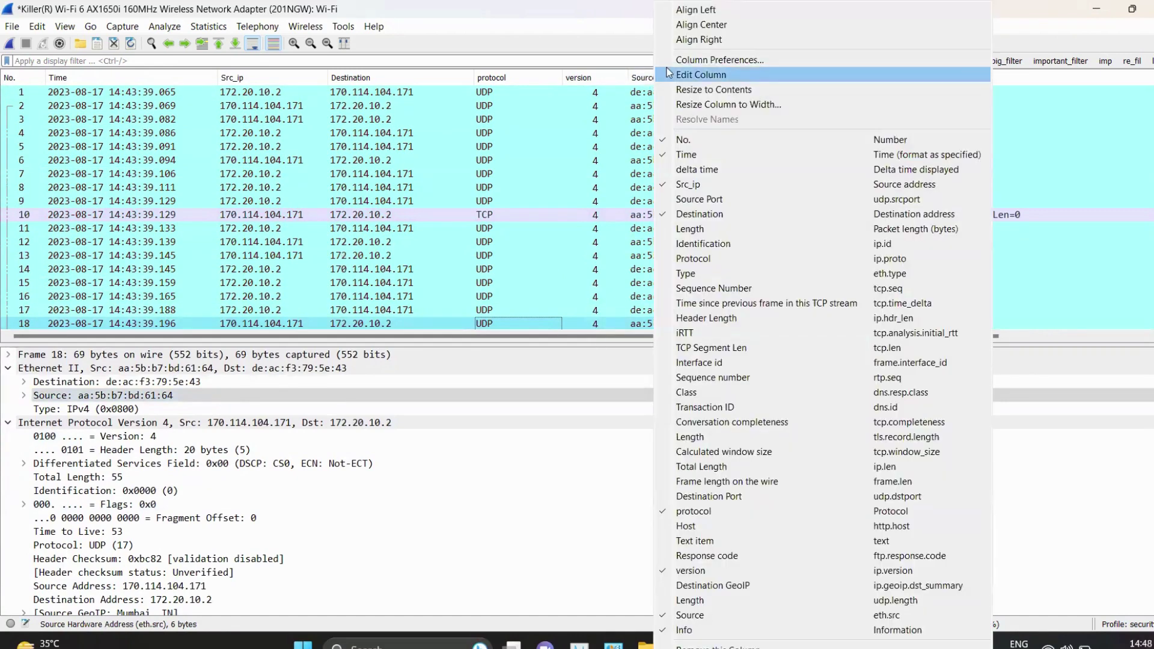
{"action": "left_click", "coordinate": [698, 75]}
{"action": "left_click", "coordinate": [108, 76]}
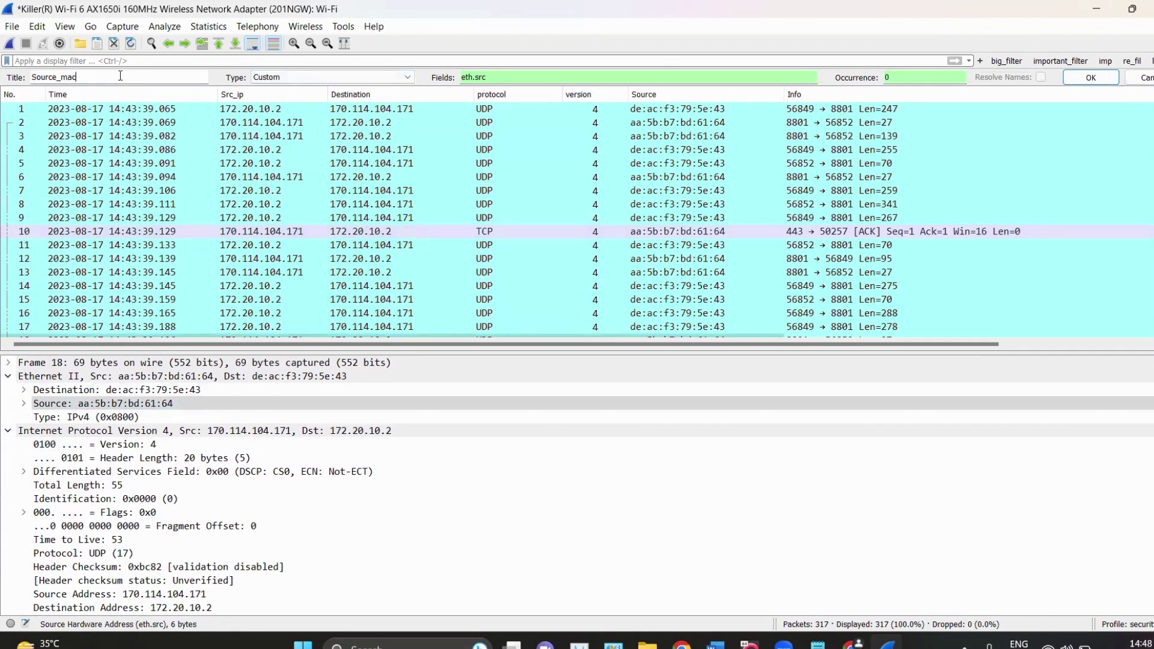
{"action": "left_click", "coordinate": [1091, 77]}
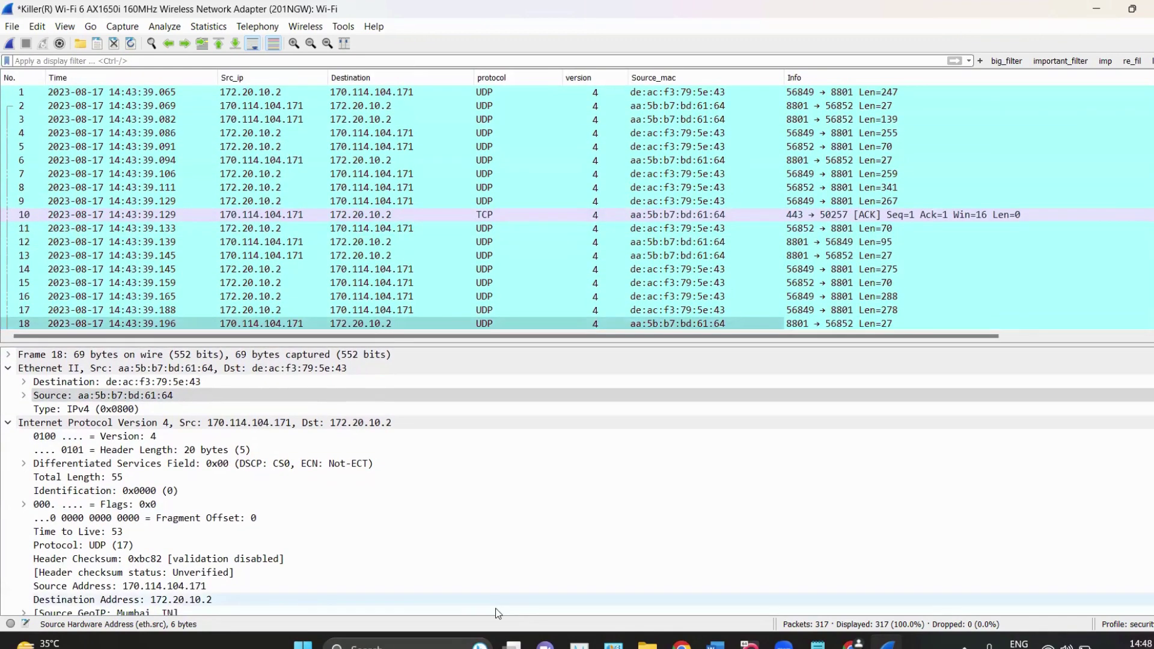
{"action": "scroll", "coordinate": [693, 149], "scroll_direction": "down", "scroll_amount": 17}
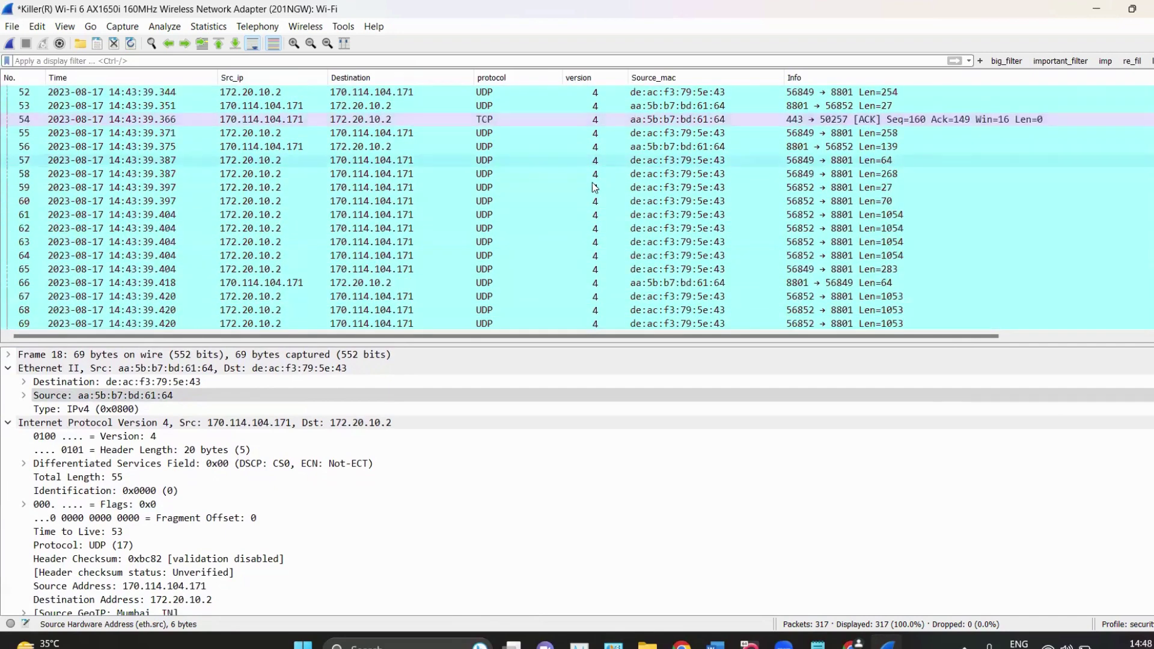
Hide the Source_mac and version columns from the packet list.
{"action": "left_click", "coordinate": [121, 385]}
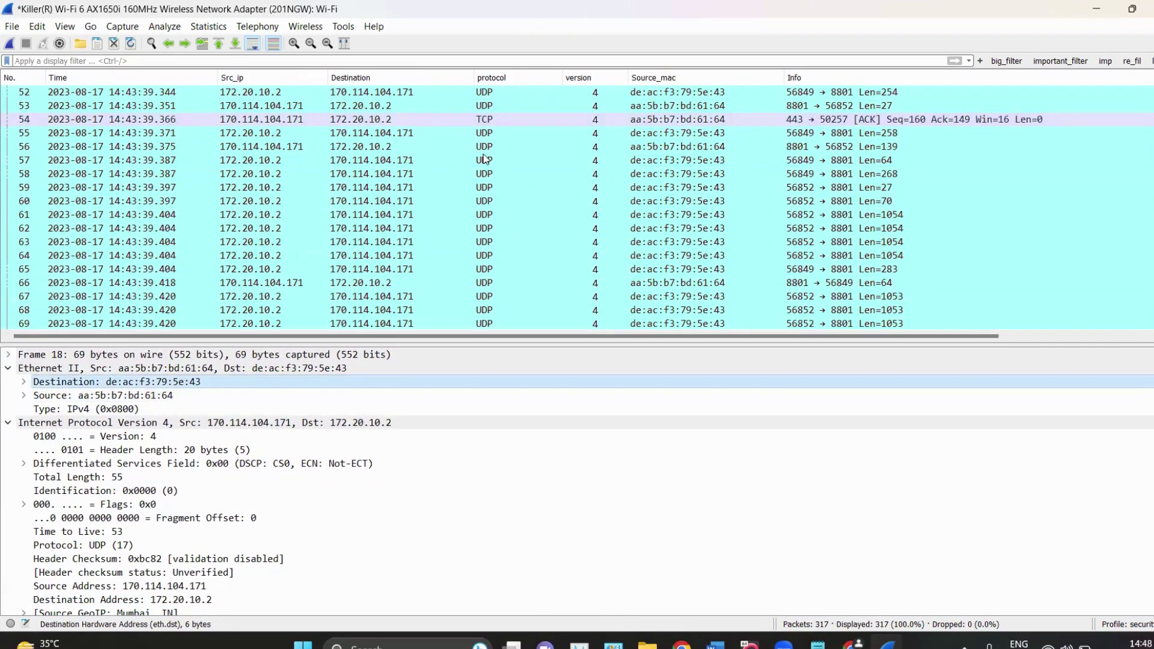
{"action": "right_click", "coordinate": [634, 77]}
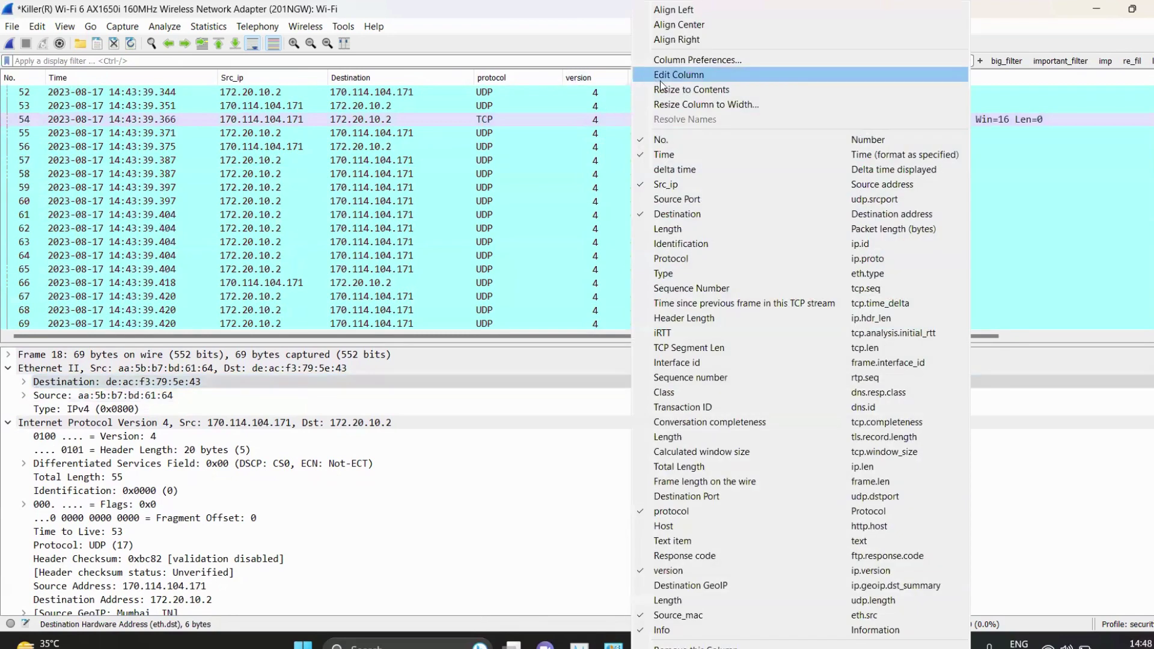
{"action": "left_click", "coordinate": [671, 619]}
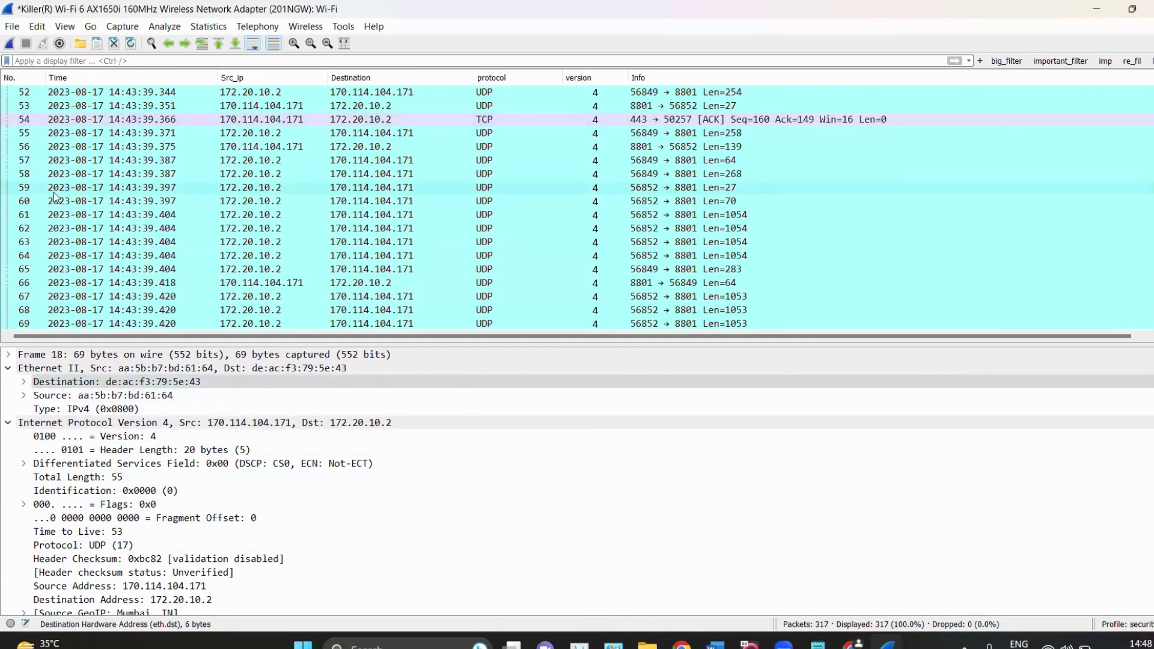
{"action": "right_click", "coordinate": [571, 75]}
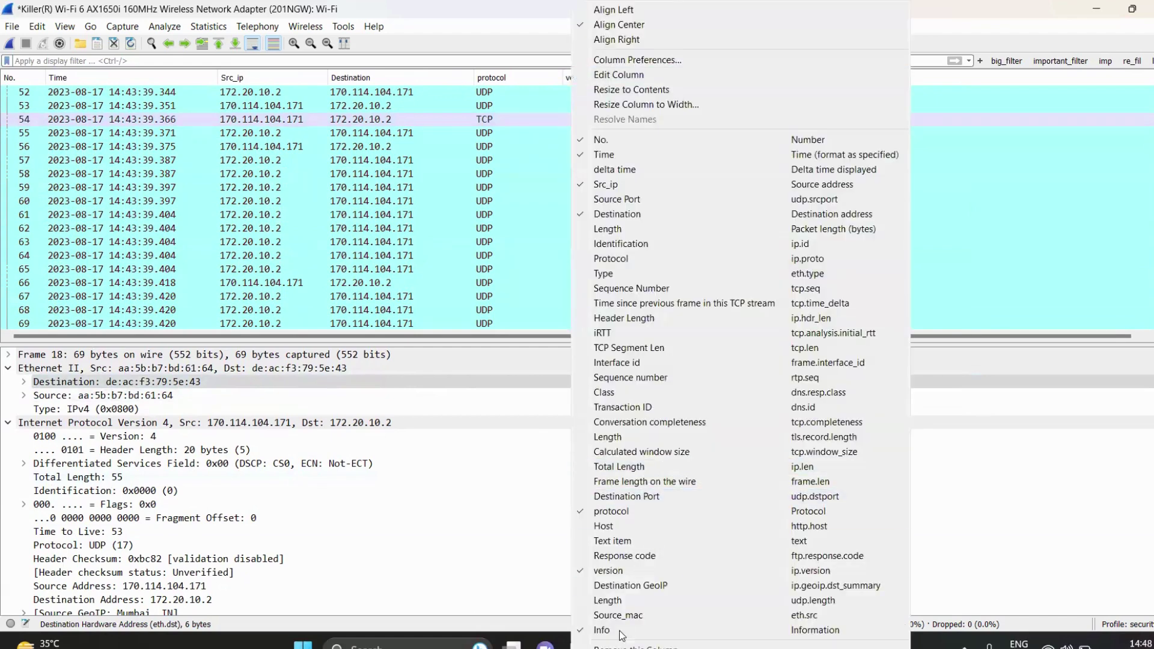
{"action": "left_click", "coordinate": [625, 577]}
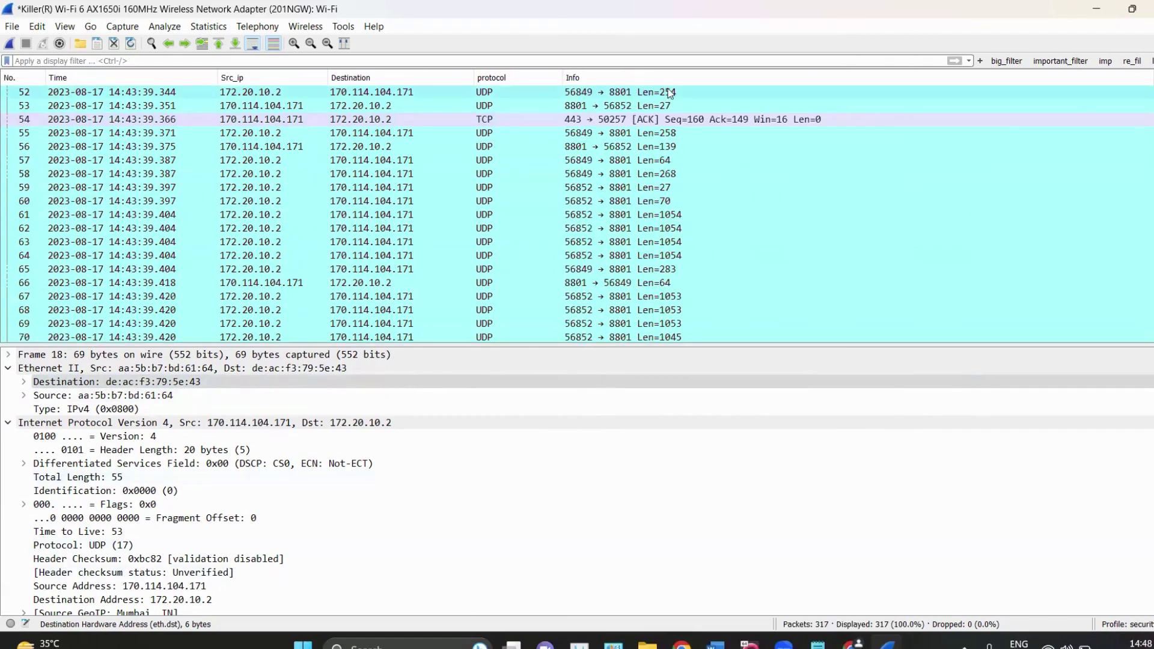
Review the protocol column's header options, select packet 63, and look through its packet details.
{"action": "right_click", "coordinate": [489, 78]}
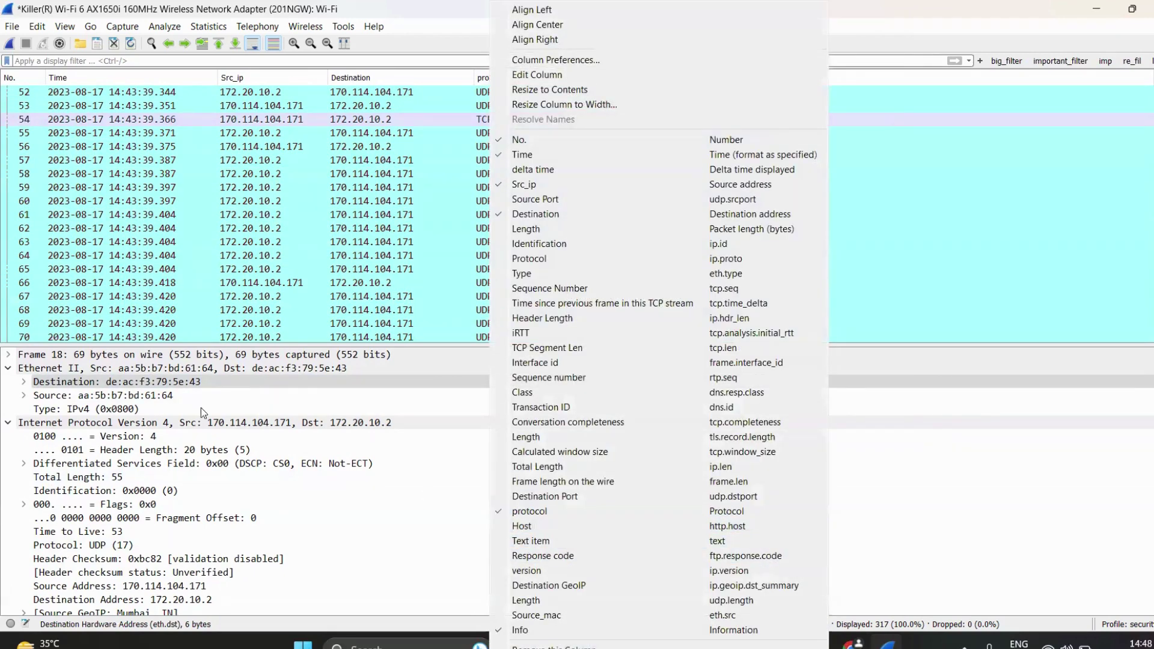
{"action": "left_click", "coordinate": [396, 242]}
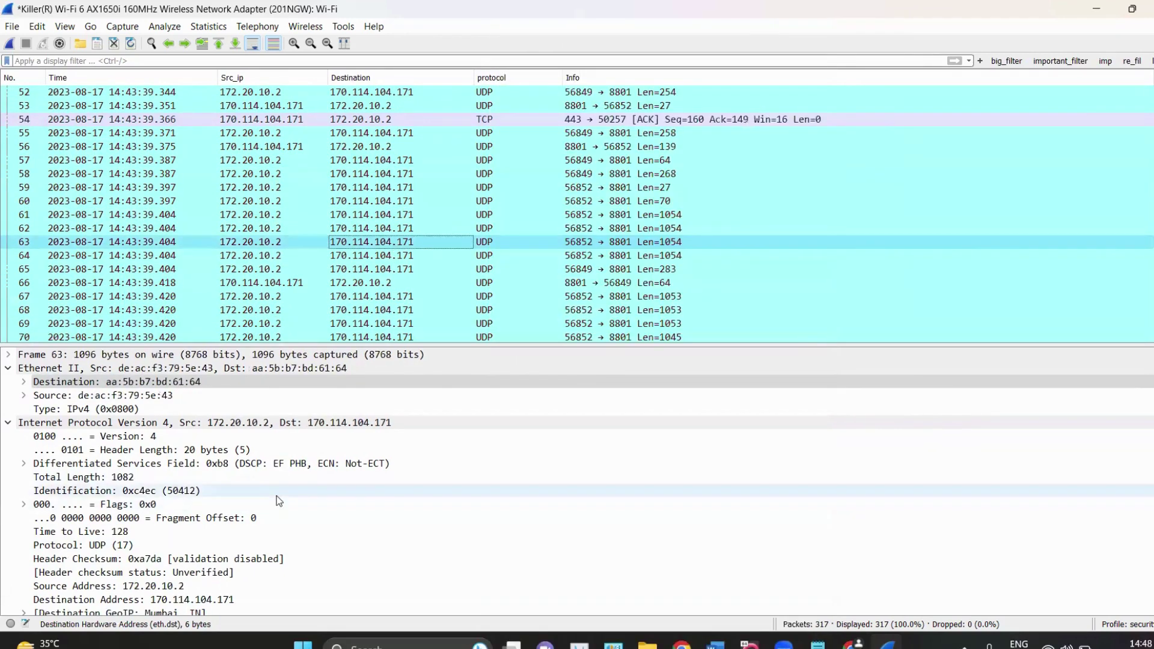
{"action": "scroll", "coordinate": [451, 512], "scroll_direction": "down", "scroll_amount": 2}
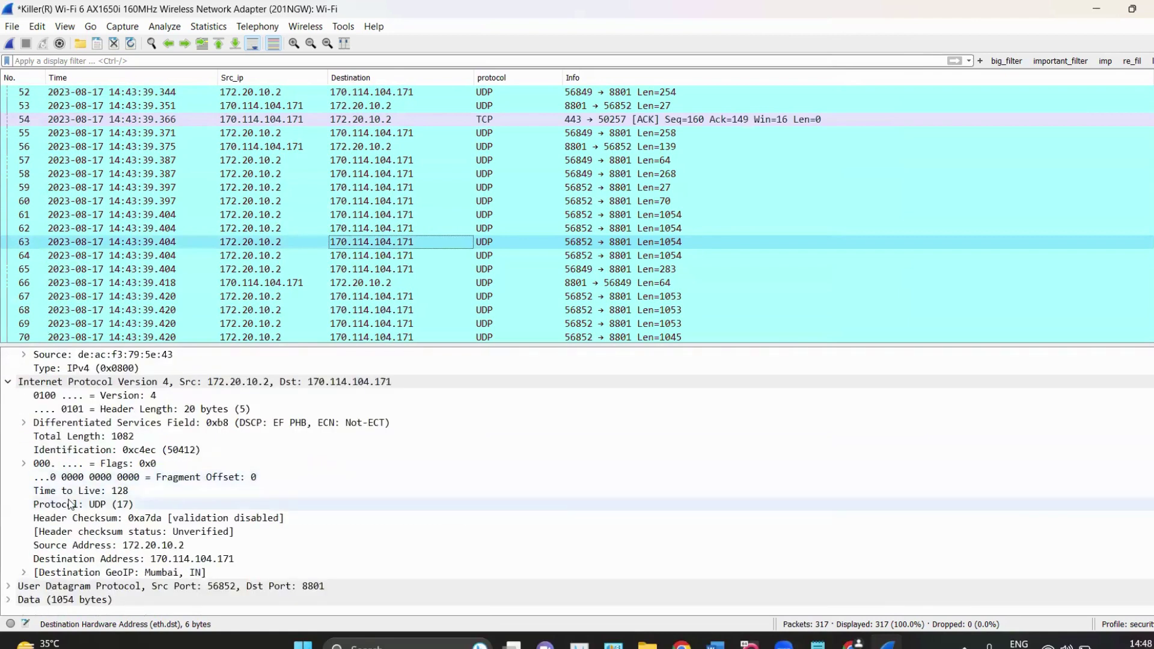
{"action": "scroll", "coordinate": [74, 505], "scroll_direction": "up", "scroll_amount": 2}
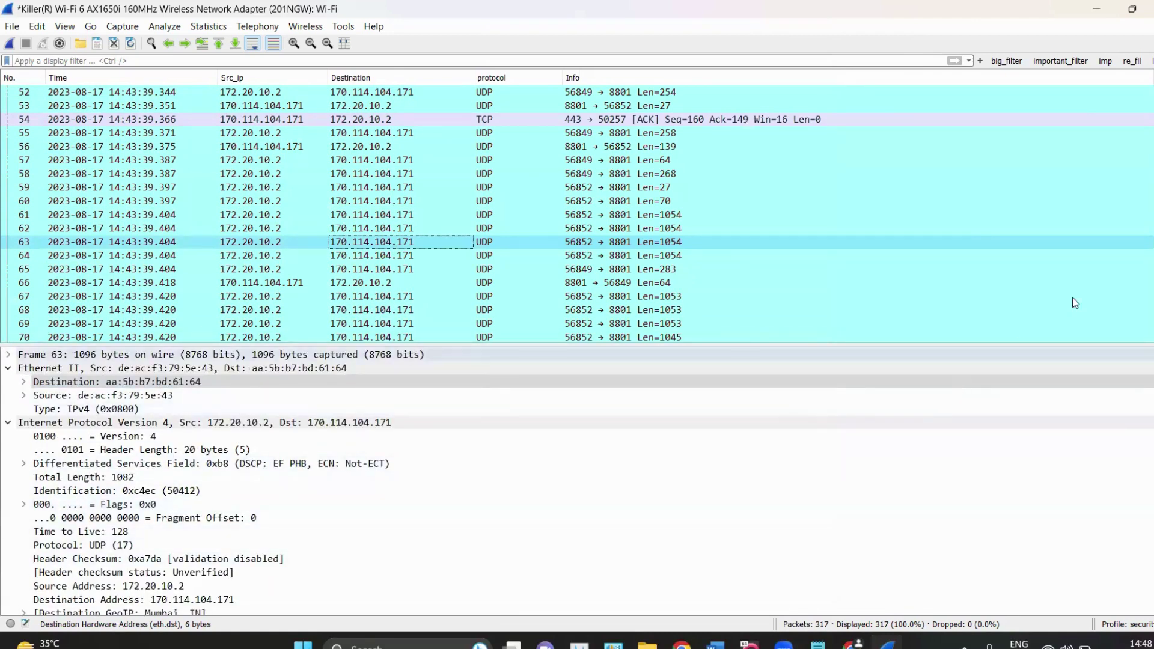
Mark the packet details pane with a freehand bracket and arrow, and clear the drawing.
{"action": "left_click", "coordinate": [1150, 218]}
{"action": "left_click", "coordinate": [1145, 217]}
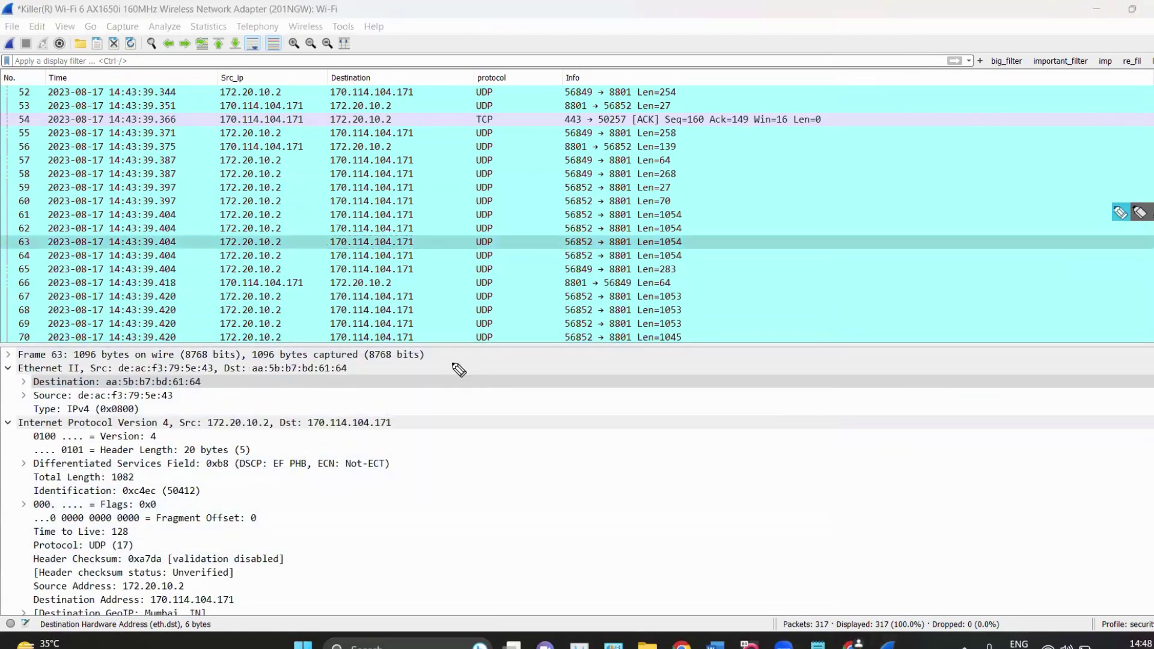
{"action": "mouse_move", "coordinate": [463, 356]}
{"action": "left_mouse_down"}
{"action": "mouse_move", "coordinate": [517, 538]}
{"action": "mouse_move", "coordinate": [466, 610]}
{"action": "mouse_move", "coordinate": [395, 615]}
{"action": "left_mouse_up"}
{"action": "left_click_drag", "start_coordinate": [918, 219], "coordinate": [852, 349]}
{"action": "left_click_drag", "start_coordinate": [851, 350], "coordinate": [876, 329]}
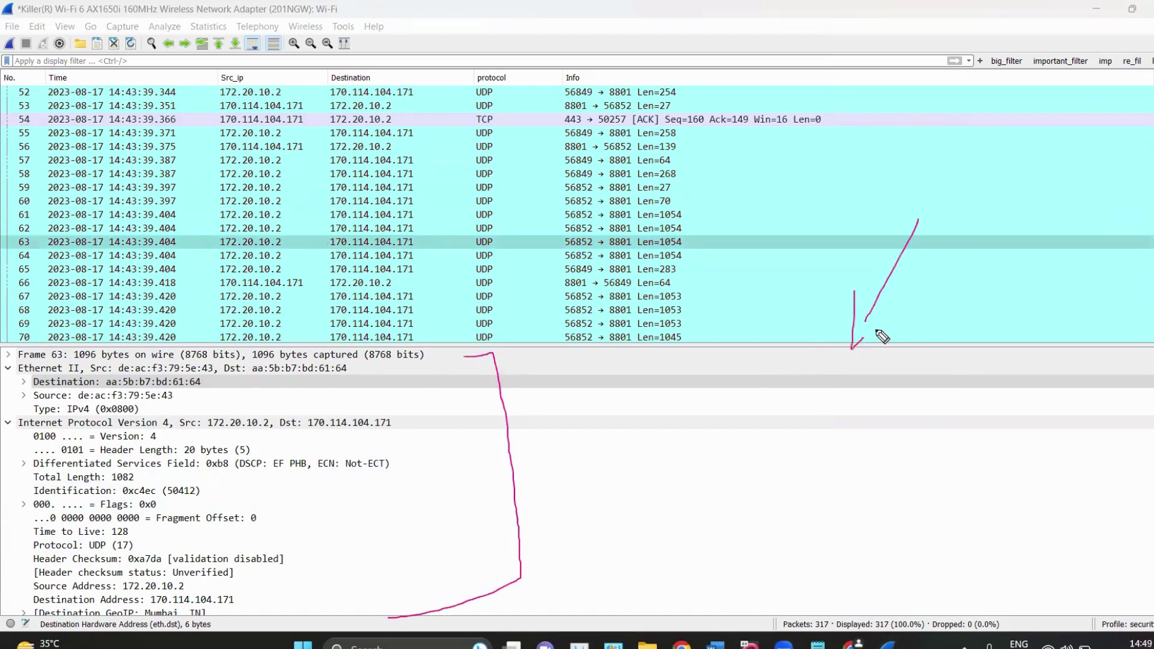
{"action": "key", "text": "Escape"}
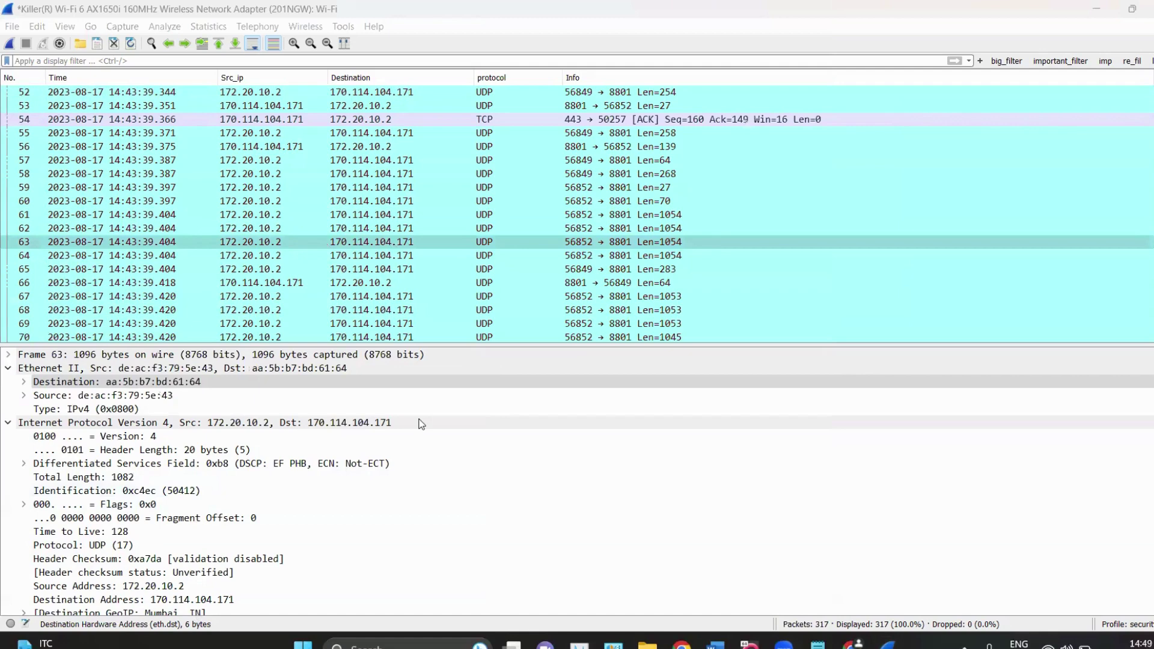
Open packet 61 in a separate window, look through its contents, and hide the packet bytes.
{"action": "double_click", "coordinate": [78, 218]}
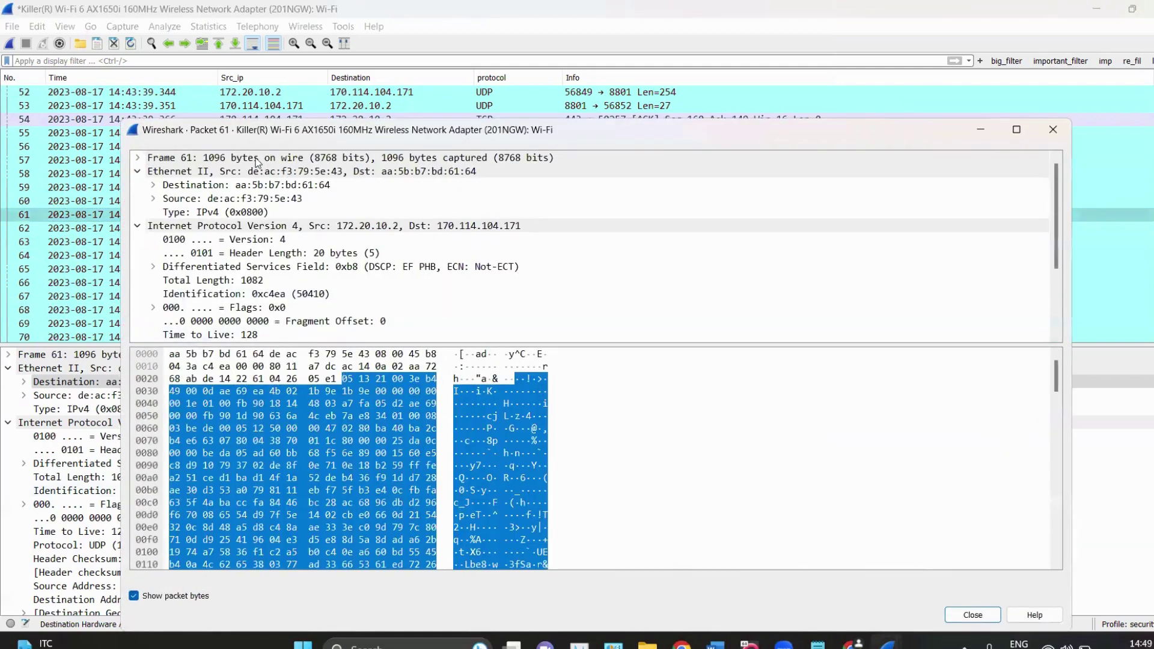
{"action": "scroll", "coordinate": [440, 252], "scroll_direction": "down", "scroll_amount": 3}
{"action": "scroll", "coordinate": [438, 250], "scroll_direction": "up", "scroll_amount": 3}
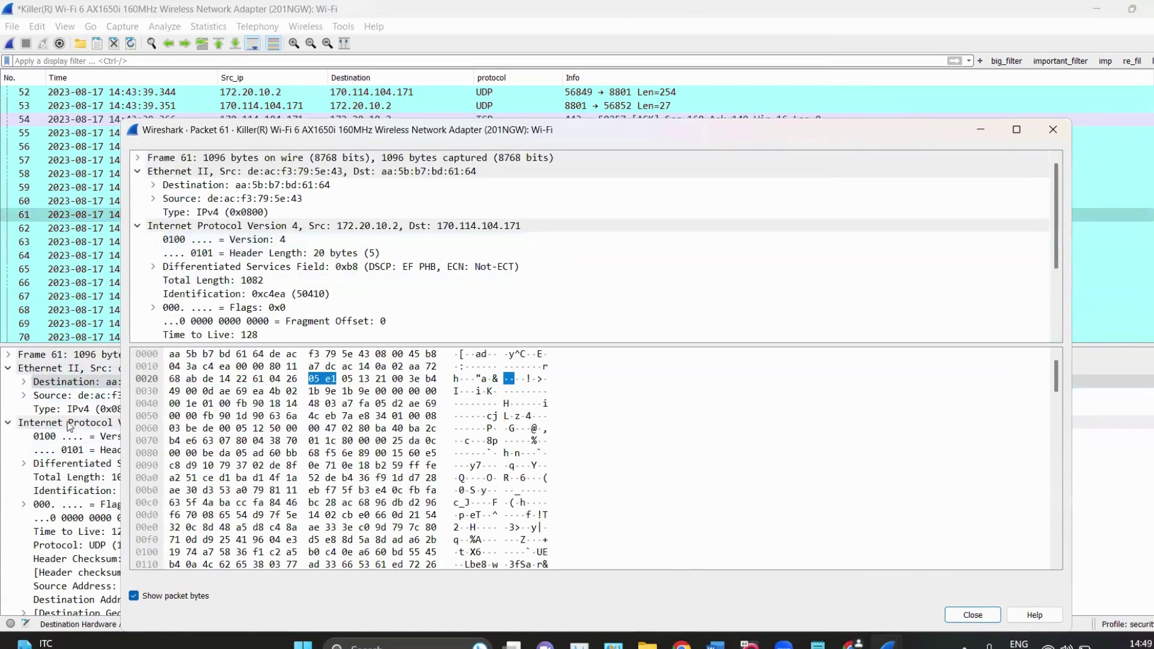
{"action": "mouse_move", "coordinate": [1153, 268]}
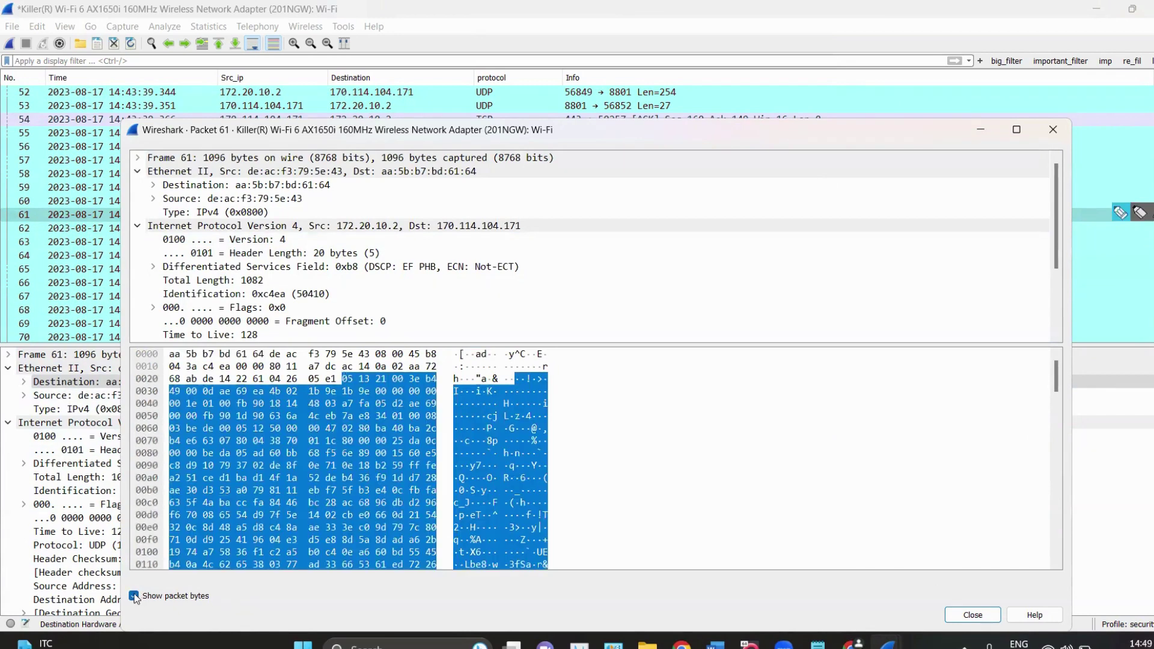
{"action": "left_click", "coordinate": [134, 596]}
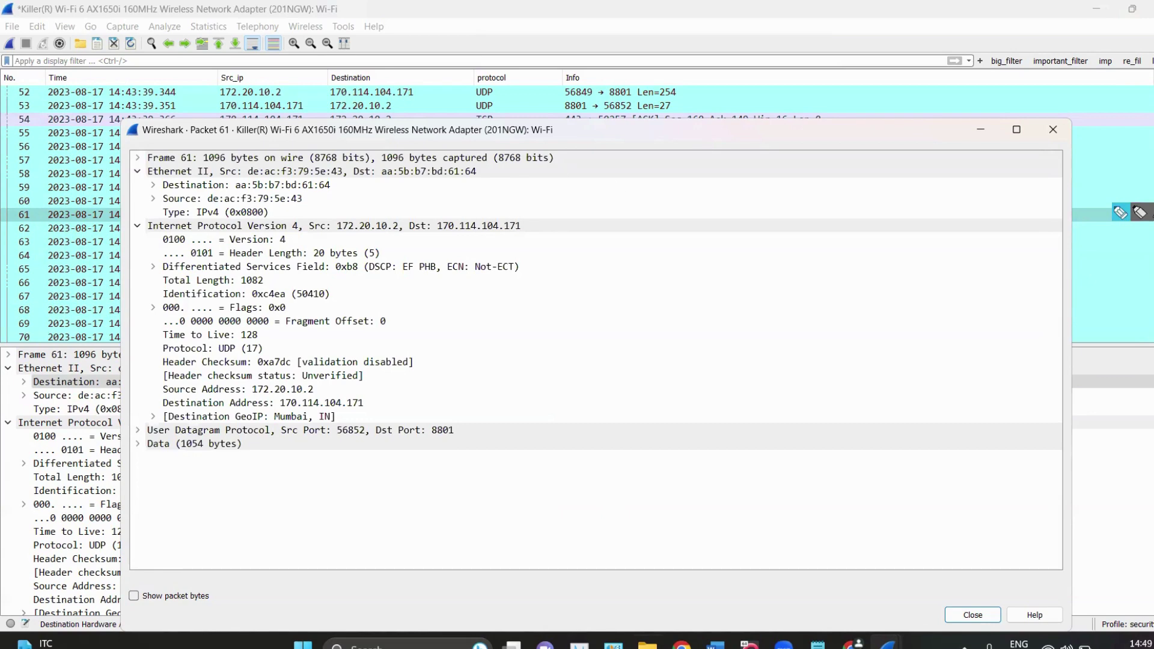
Reposition the packet 61 window, check the options available for the Ethernet Source field, and close the window.
{"action": "left_click_drag", "start_coordinate": [265, 140], "coordinate": [357, 107]}
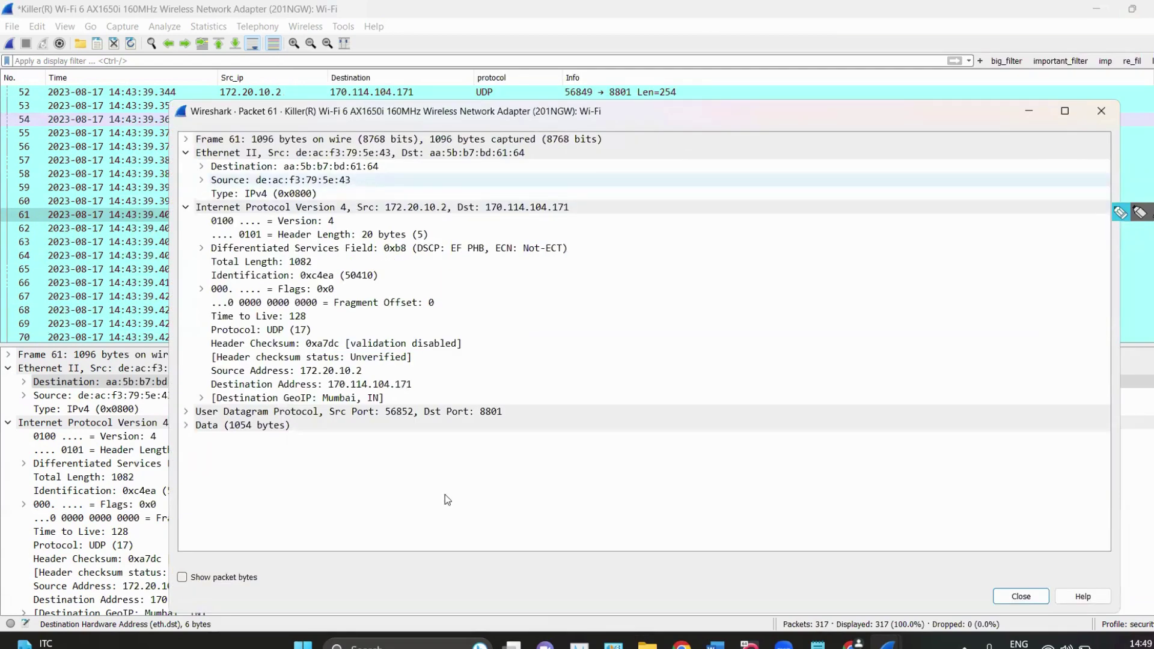
{"action": "right_click", "coordinate": [283, 181]}
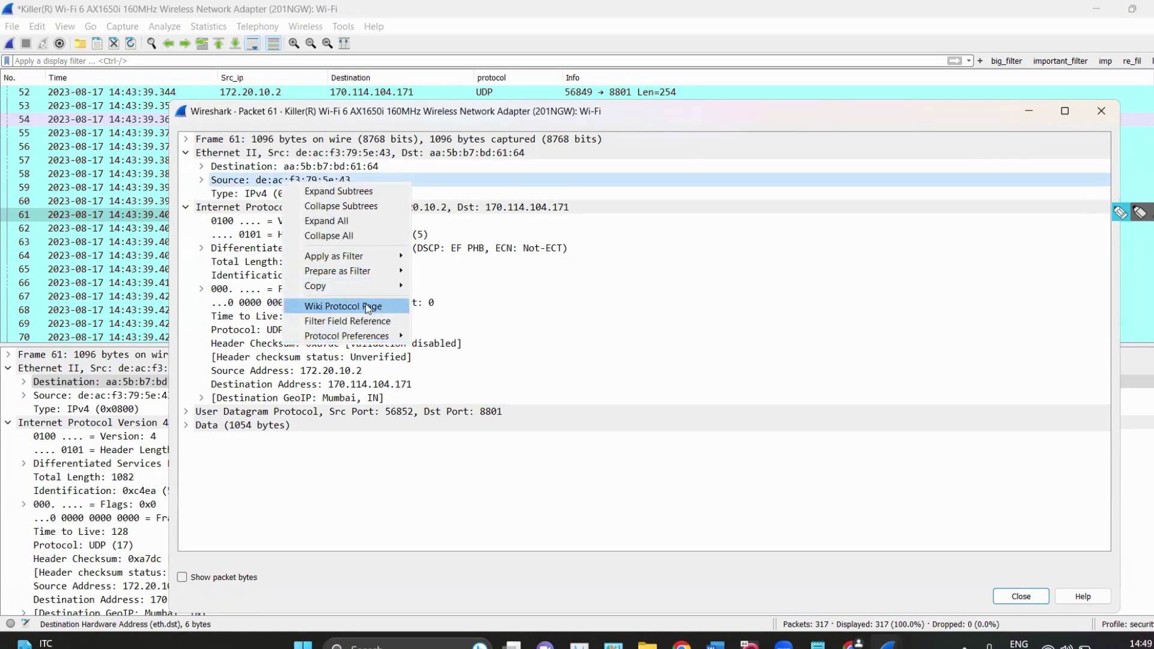
{"action": "left_click", "coordinate": [1099, 124]}
{"action": "left_click", "coordinate": [1100, 111]}
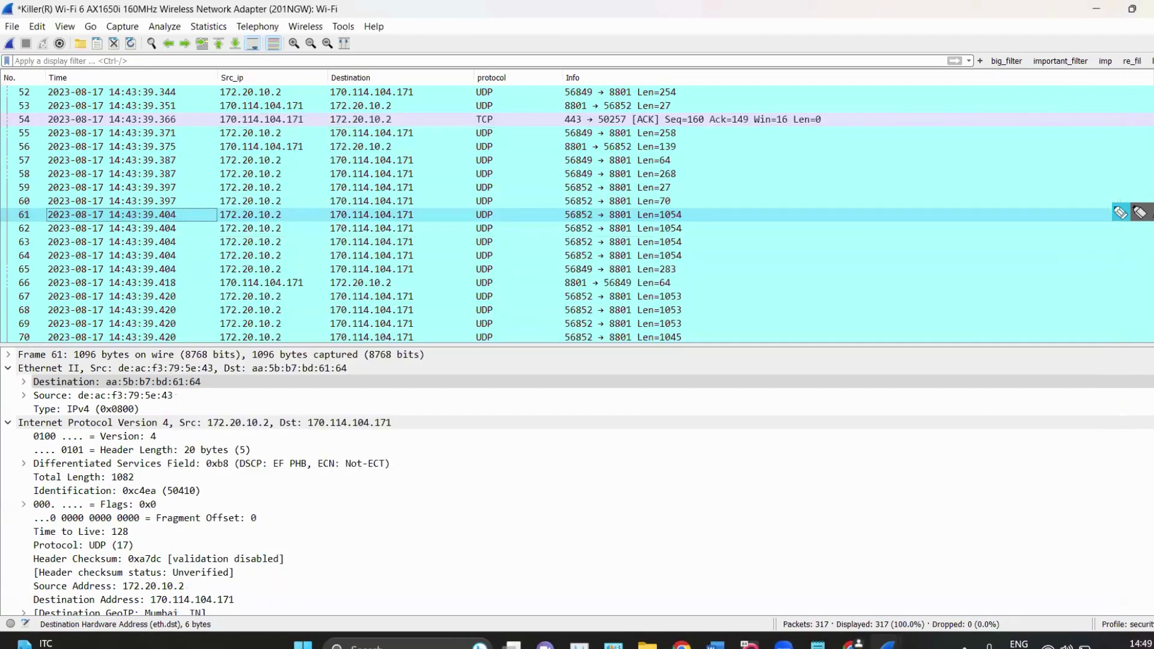
Point out the packet details pane with a freehand arrow, and briefly view packet 57 in a separate window.
{"action": "mouse_move", "coordinate": [1054, 206]}
{"action": "left_mouse_down"}
{"action": "mouse_move", "coordinate": [853, 336]}
{"action": "mouse_move", "coordinate": [871, 357]}
{"action": "left_mouse_up"}
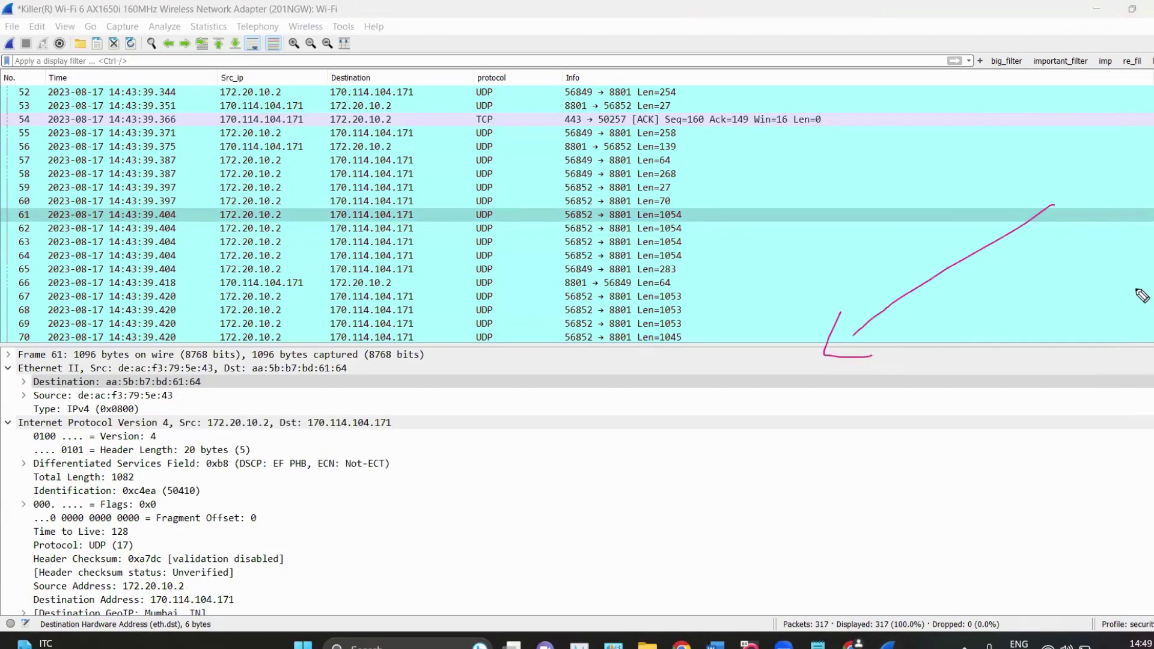
{"action": "double_click", "coordinate": [421, 160]}
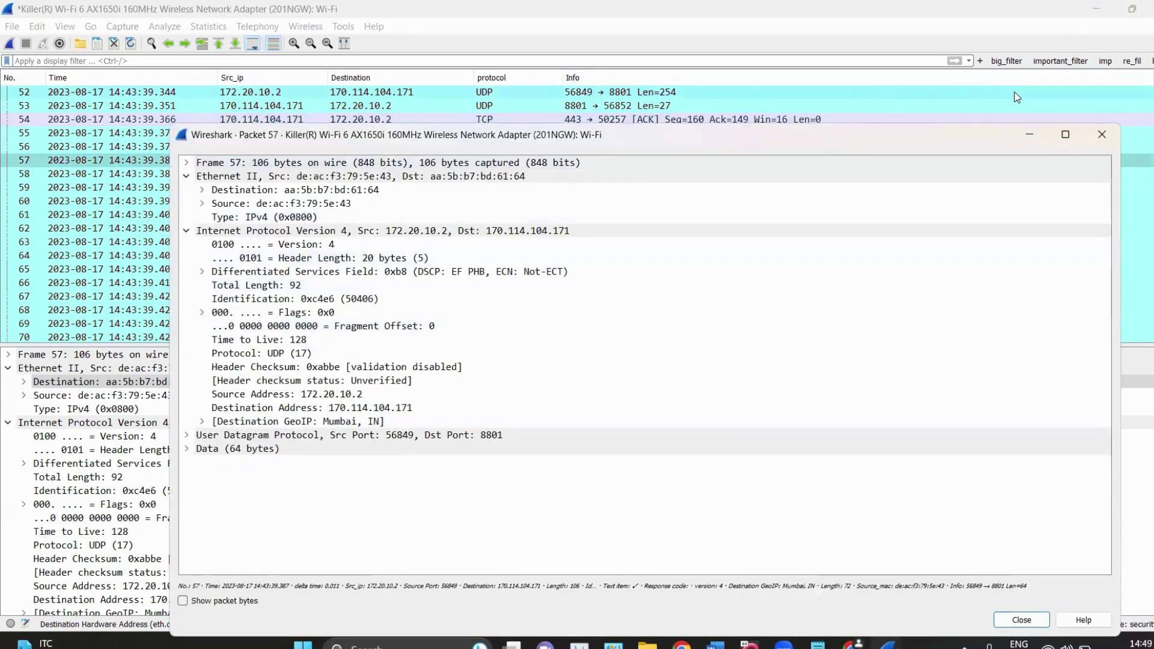
{"action": "left_click", "coordinate": [1089, 142]}
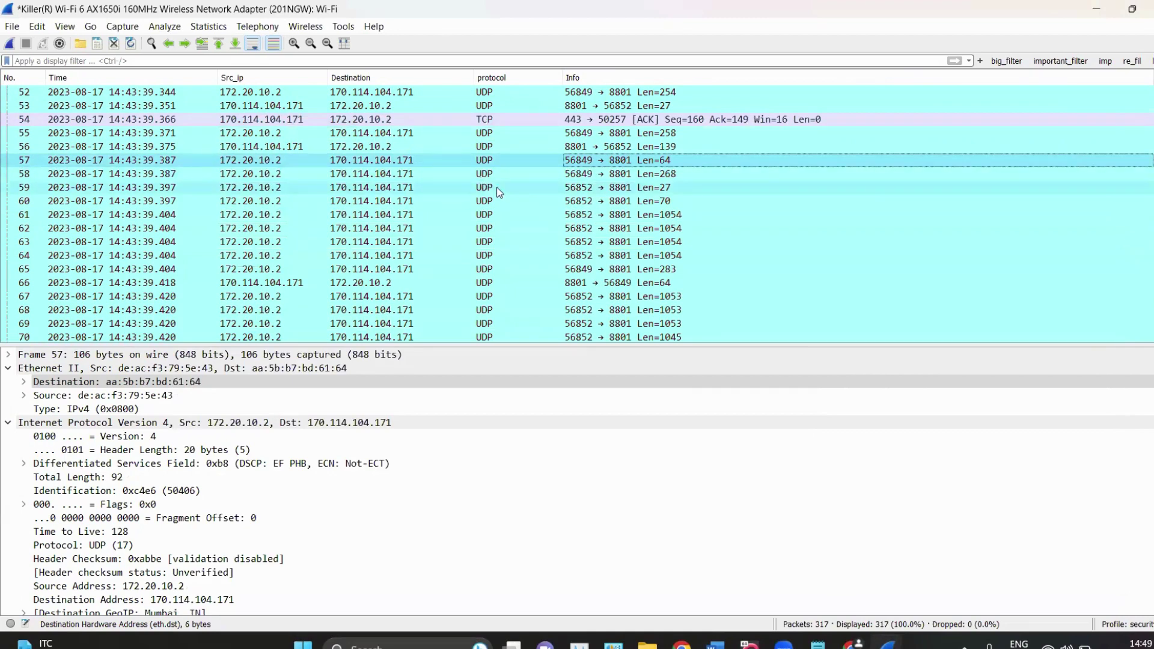
Collapse the Internet Protocol Version 4 and Ethernet II sections in the packet details of packet 57.
{"action": "scroll", "coordinate": [18, 397], "scroll_direction": "down", "scroll_amount": 1}
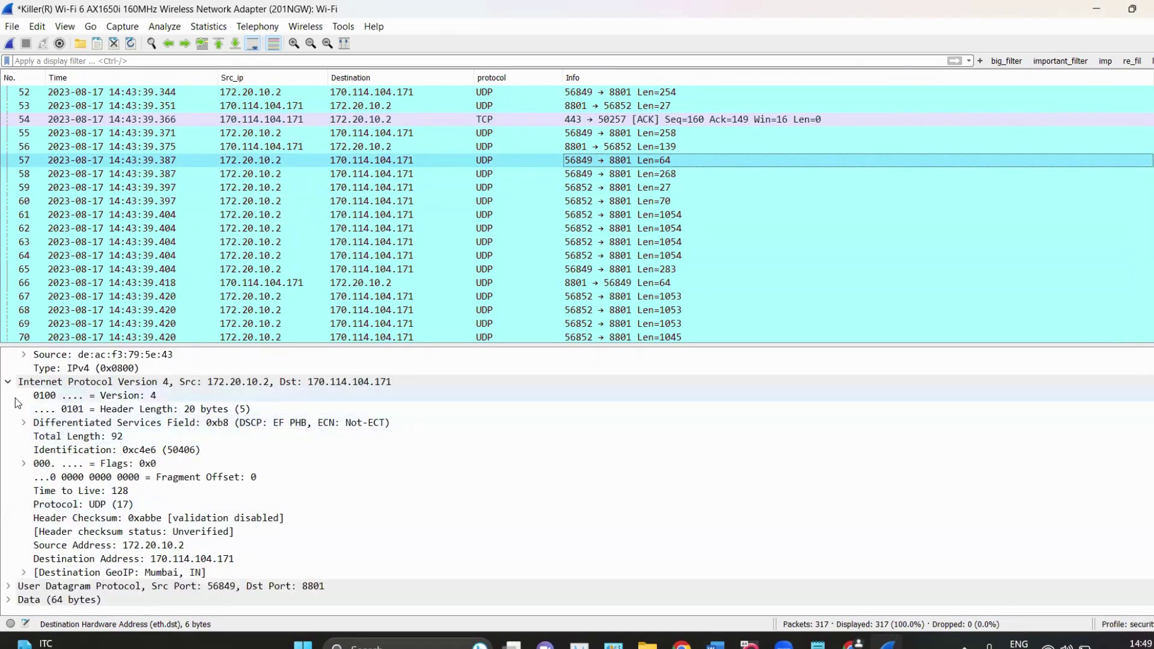
{"action": "left_click", "coordinate": [16, 381]}
{"action": "left_click", "coordinate": [8, 368]}
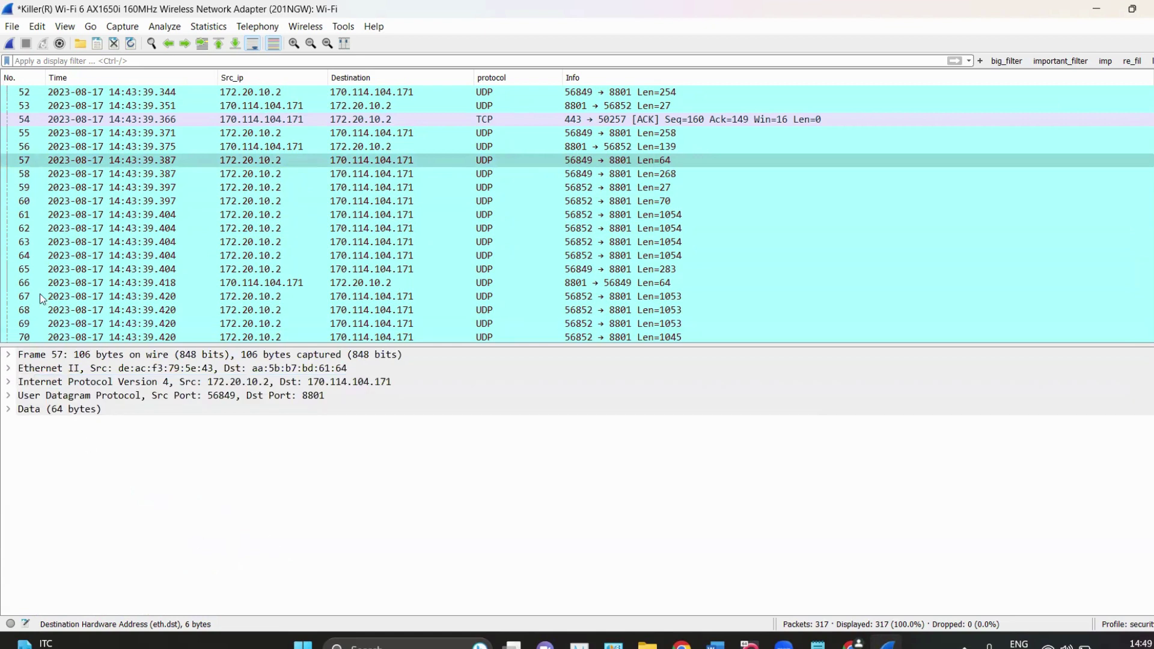
Draw a freehand arrow to the packet details pane and a bracket around packet 57's collapsed protocol sections.
{"action": "left_click", "coordinate": [1127, 268]}
{"action": "left_click", "coordinate": [1141, 212]}
{"action": "mouse_move", "coordinate": [992, 169]}
{"action": "left_mouse_down"}
{"action": "mouse_move", "coordinate": [901, 308]}
{"action": "mouse_move", "coordinate": [970, 320]}
{"action": "left_mouse_up"}
{"action": "mouse_move", "coordinate": [461, 350]}
{"action": "left_mouse_down"}
{"action": "mouse_move", "coordinate": [483, 445]}
{"action": "mouse_move", "coordinate": [378, 446]}
{"action": "left_mouse_up"}
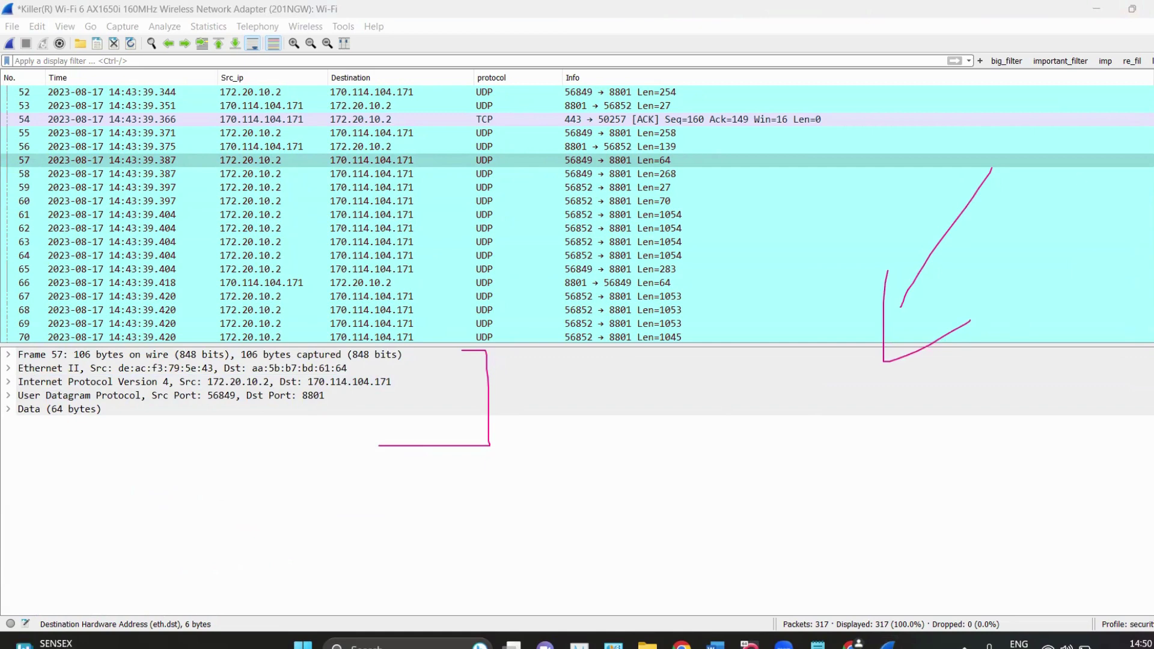
Open packet 57 in a separate window and mark its protocol sections with a freehand bracket and arrows.
{"action": "double_click", "coordinate": [590, 156]}
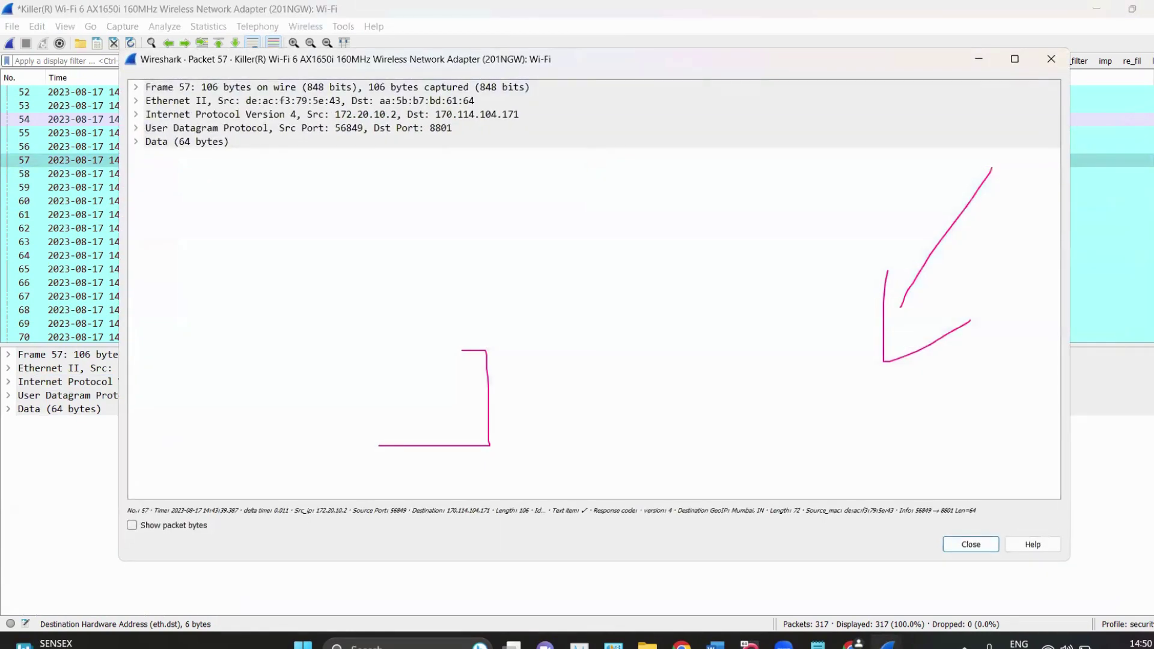
{"action": "mouse_move", "coordinate": [407, 70]}
{"action": "left_mouse_down"}
{"action": "mouse_move", "coordinate": [544, 187]}
{"action": "mouse_move", "coordinate": [399, 189]}
{"action": "left_mouse_up"}
{"action": "left_click_drag", "start_coordinate": [361, 273], "coordinate": [366, 339]}
{"action": "mouse_move", "coordinate": [288, 256]}
{"action": "left_mouse_down"}
{"action": "mouse_move", "coordinate": [406, 167]}
{"action": "mouse_move", "coordinate": [442, 248]}
{"action": "left_mouse_up"}
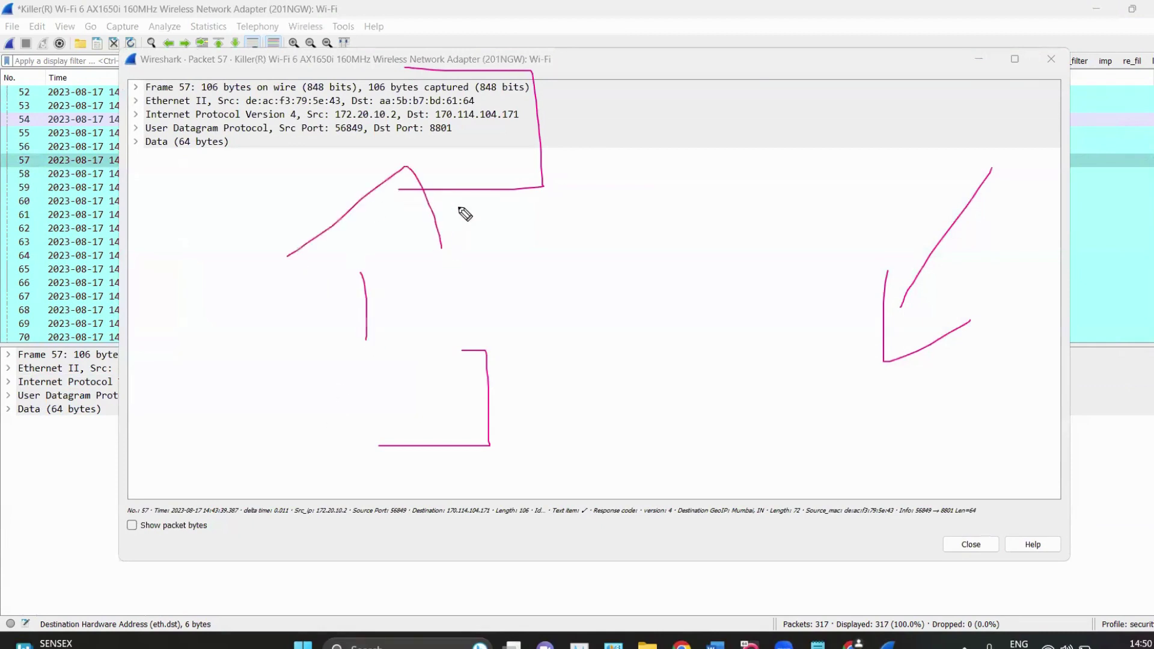
{"action": "left_click_drag", "start_coordinate": [730, 19], "coordinate": [720, 50]}
Check the options available for Ethernet II and the IPv4 Version field in the packet 57 window, and close it.
{"action": "right_click", "coordinate": [373, 96]}
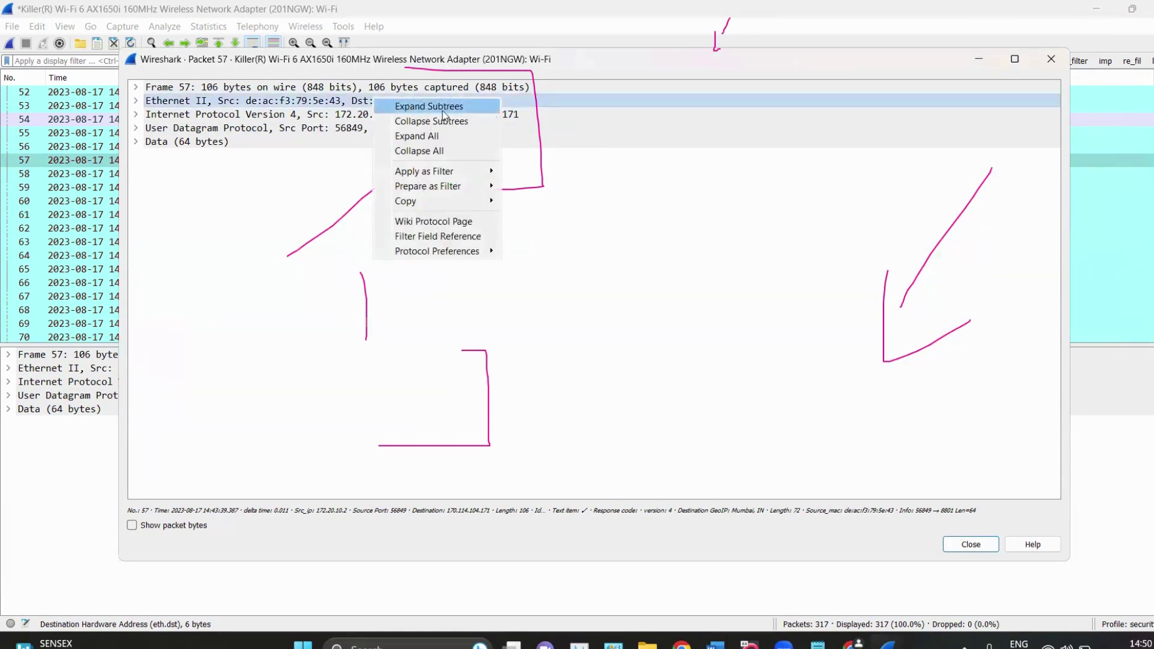
{"action": "left_click", "coordinate": [298, 113]}
{"action": "left_click", "coordinate": [137, 114]}
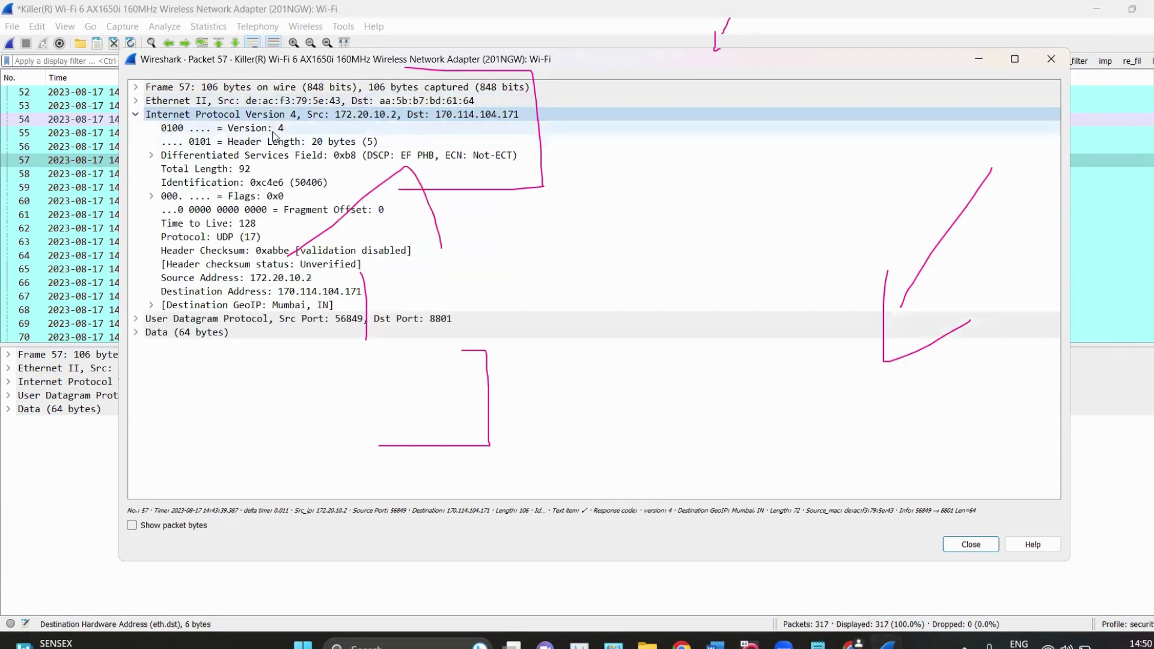
{"action": "left_click", "coordinate": [223, 129]}
{"action": "right_click", "coordinate": [265, 131]}
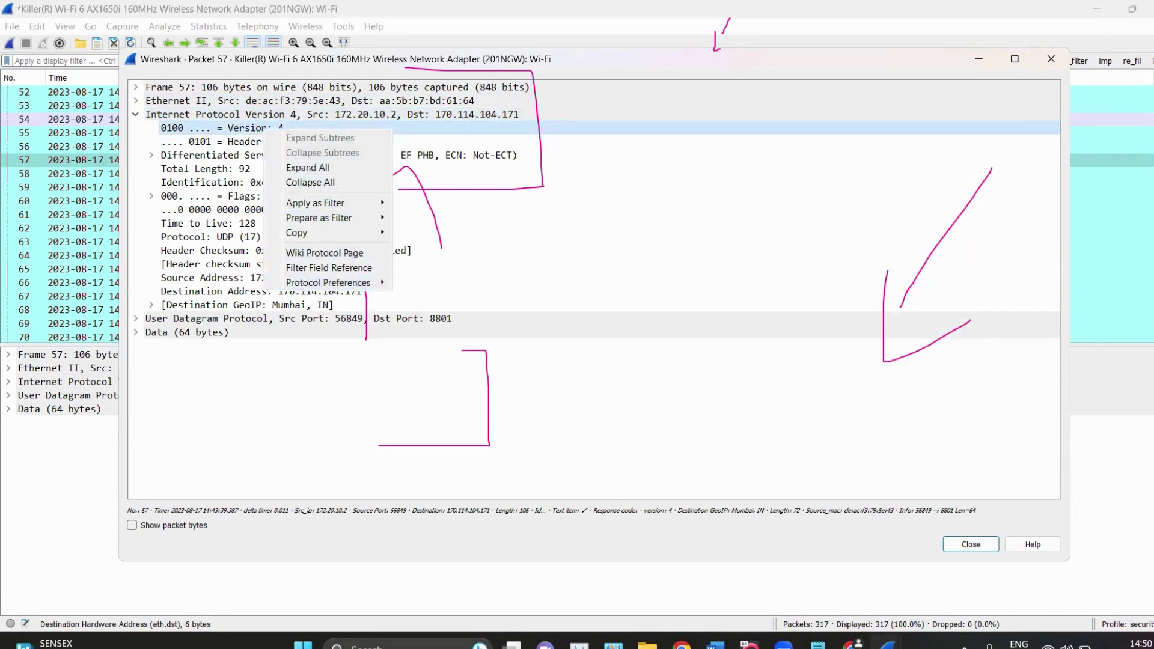
{"action": "left_click", "coordinate": [1040, 51]}
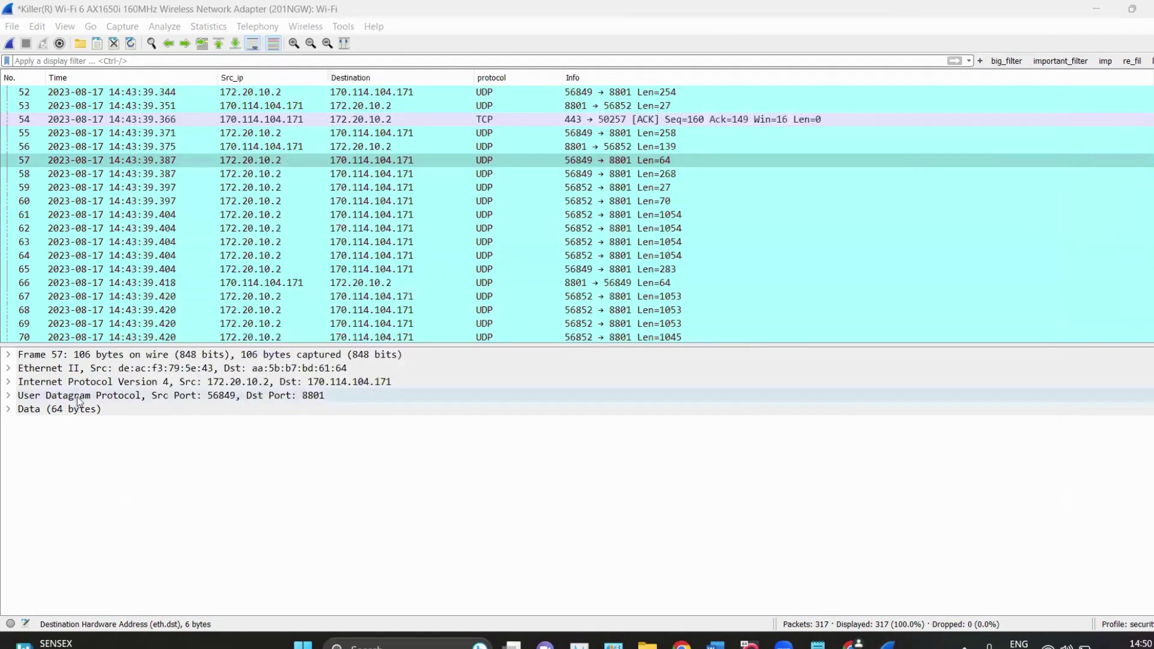
Expand packet 57's User Datagram Protocol, Ethernet II and IPv4 sections, and apply the IPv4 Version field as a column.
{"action": "left_click", "coordinate": [8, 395]}
{"action": "left_click", "coordinate": [7, 368]}
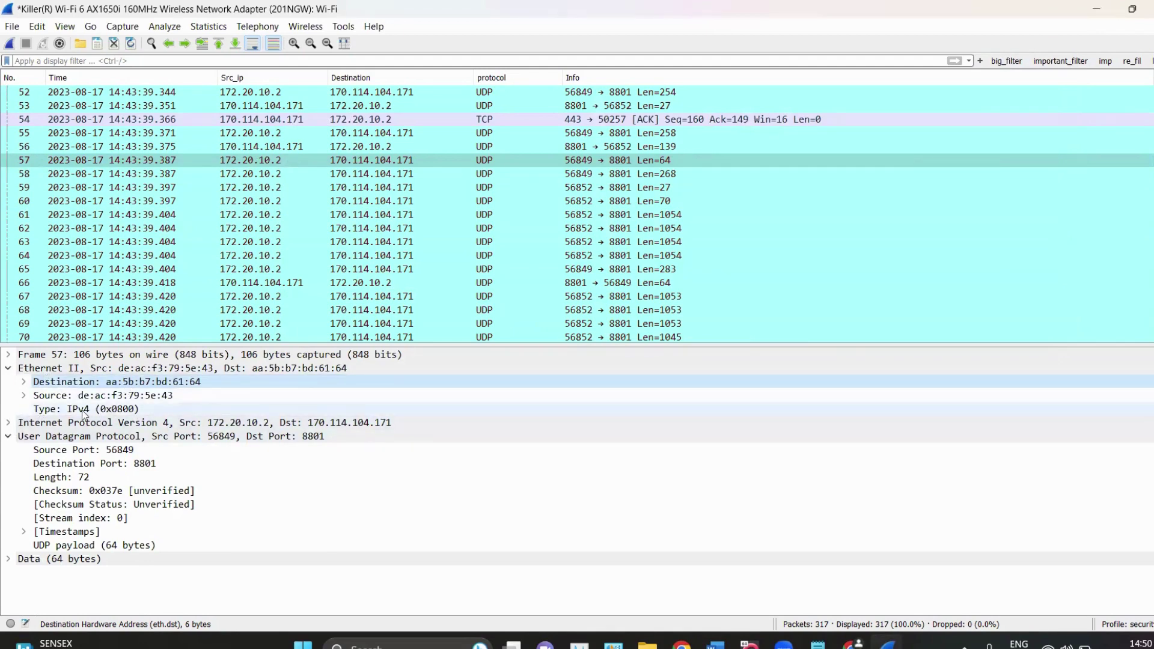
{"action": "left_click", "coordinate": [7, 423]}
{"action": "left_click", "coordinate": [144, 437]}
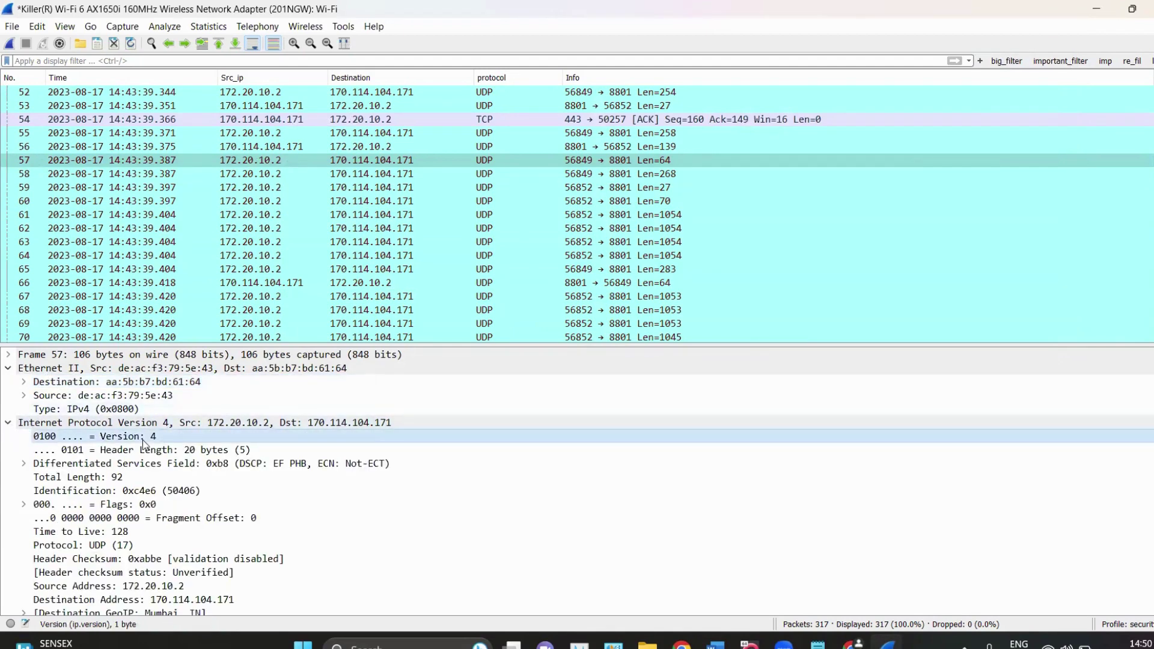
{"action": "right_click", "coordinate": [144, 440]}
{"action": "key", "text": "Escape"}
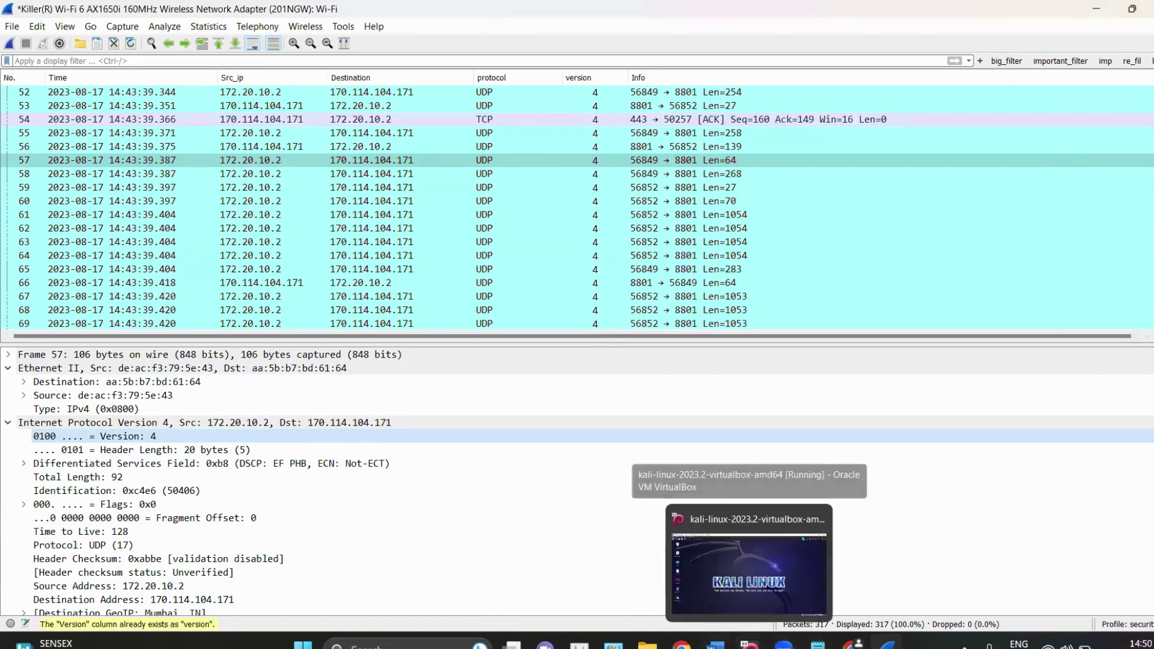
Switch to wireshark_notes_1.docx in Word and read the notes on the default columns and the packet details pane.
{"action": "left_click", "coordinate": [748, 565]}
{"action": "scroll", "coordinate": [546, 357], "scroll_direction": "up", "scroll_amount": 2}
{"action": "scroll", "coordinate": [376, 233], "scroll_direction": "down", "scroll_amount": 3}
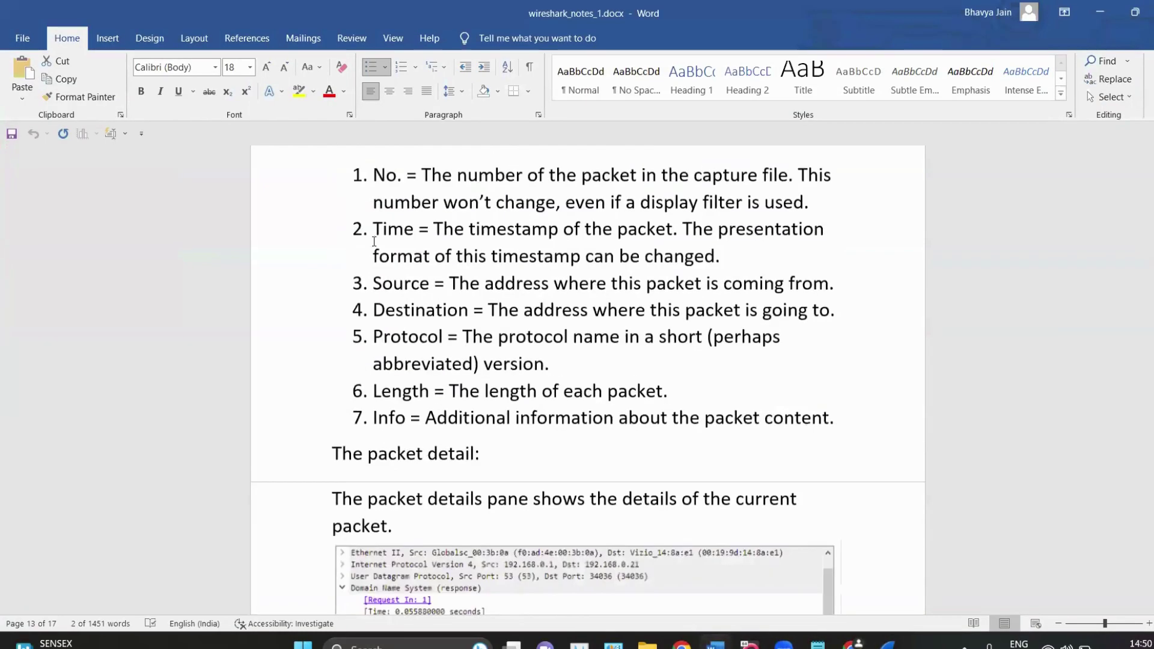
{"action": "scroll", "coordinate": [413, 241], "scroll_direction": "up", "scroll_amount": 1}
{"action": "scroll", "coordinate": [413, 241], "scroll_direction": "up", "scroll_amount": 1}
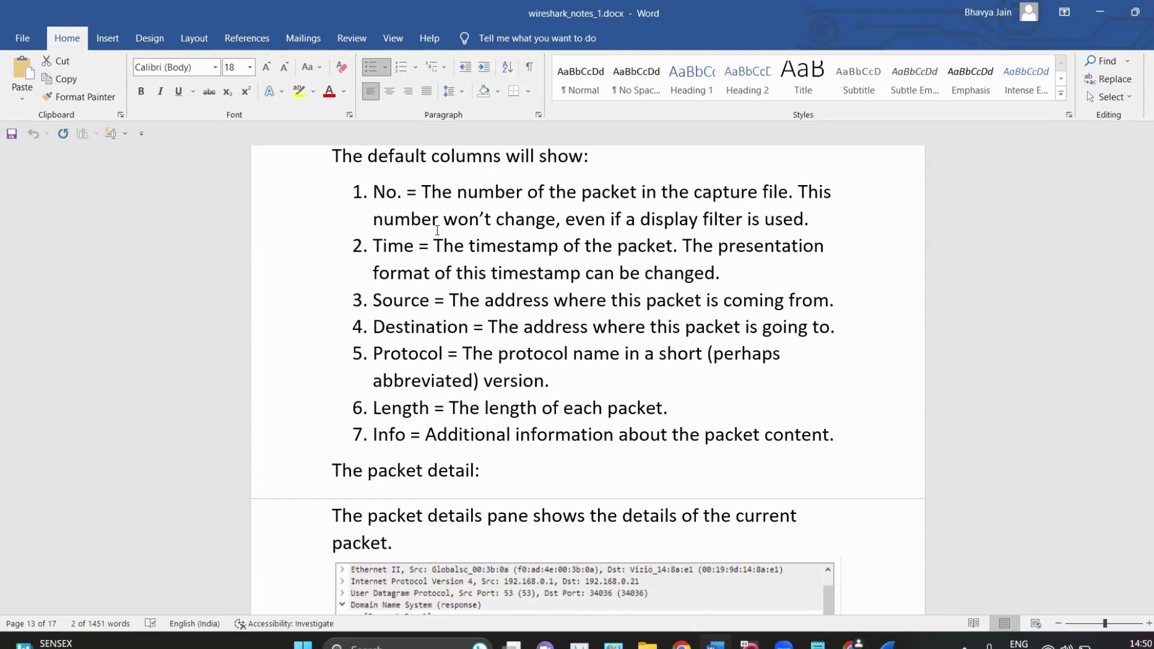
{"action": "scroll", "coordinate": [442, 246], "scroll_direction": "down", "scroll_amount": 3}
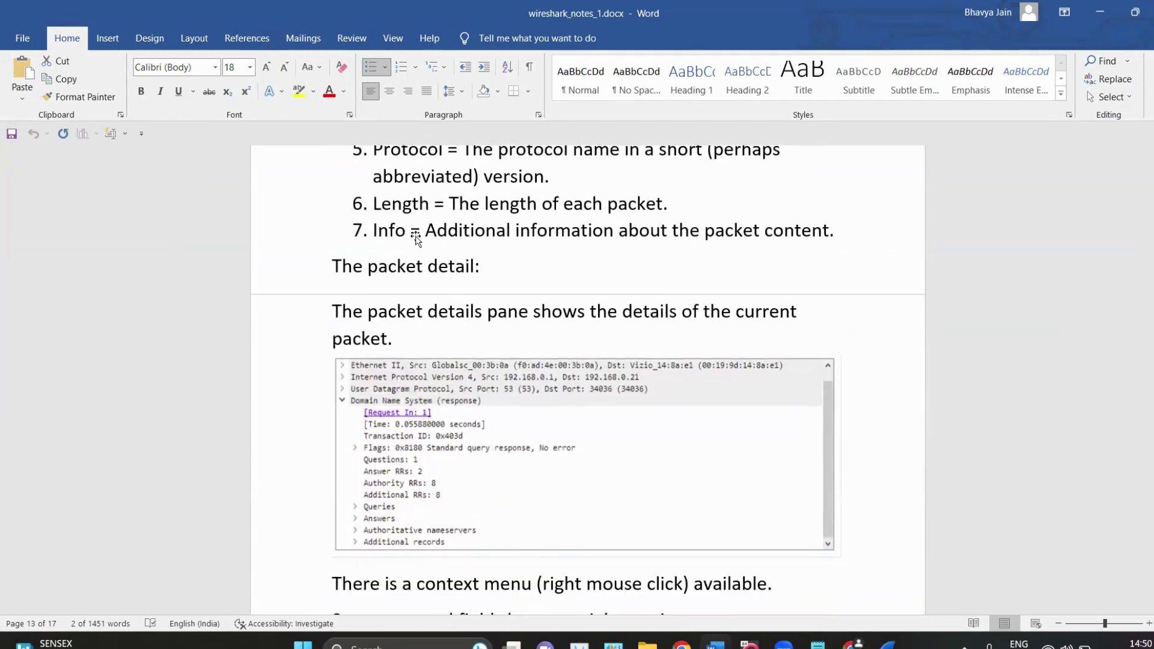
{"action": "scroll", "coordinate": [541, 541], "scroll_direction": "down", "scroll_amount": 2}
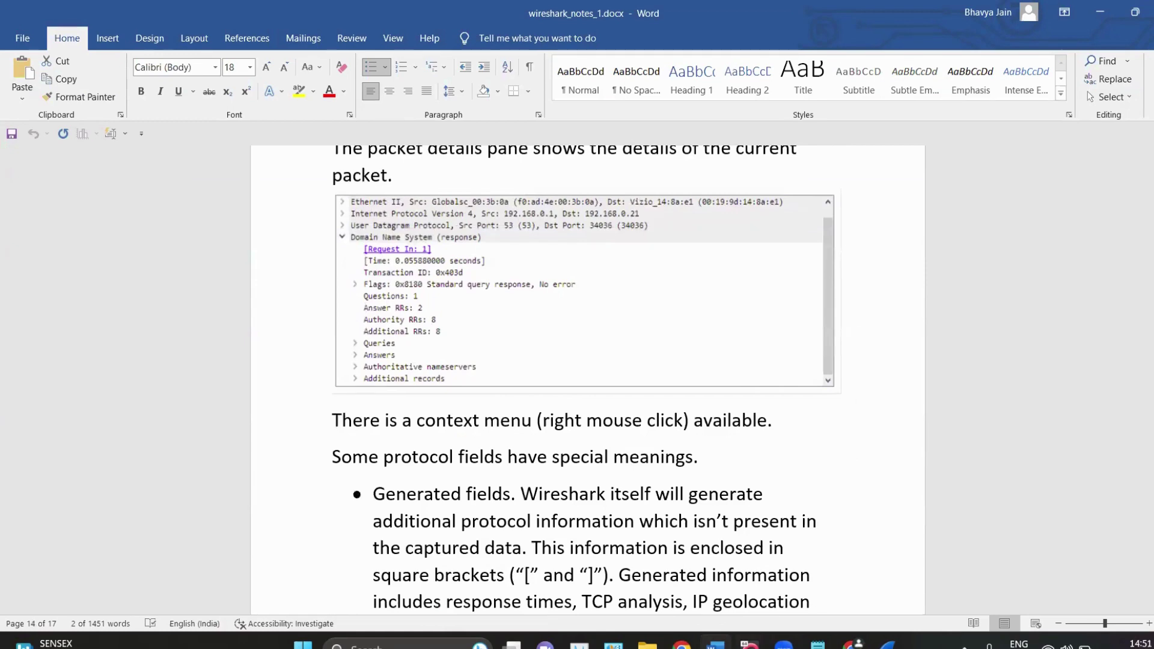
Switch back to Wireshark and enlarge the packet details pane to view packet 57's expanded fields.
{"action": "key", "text": "alt+Tab"}
{"action": "key", "text": "Down"}
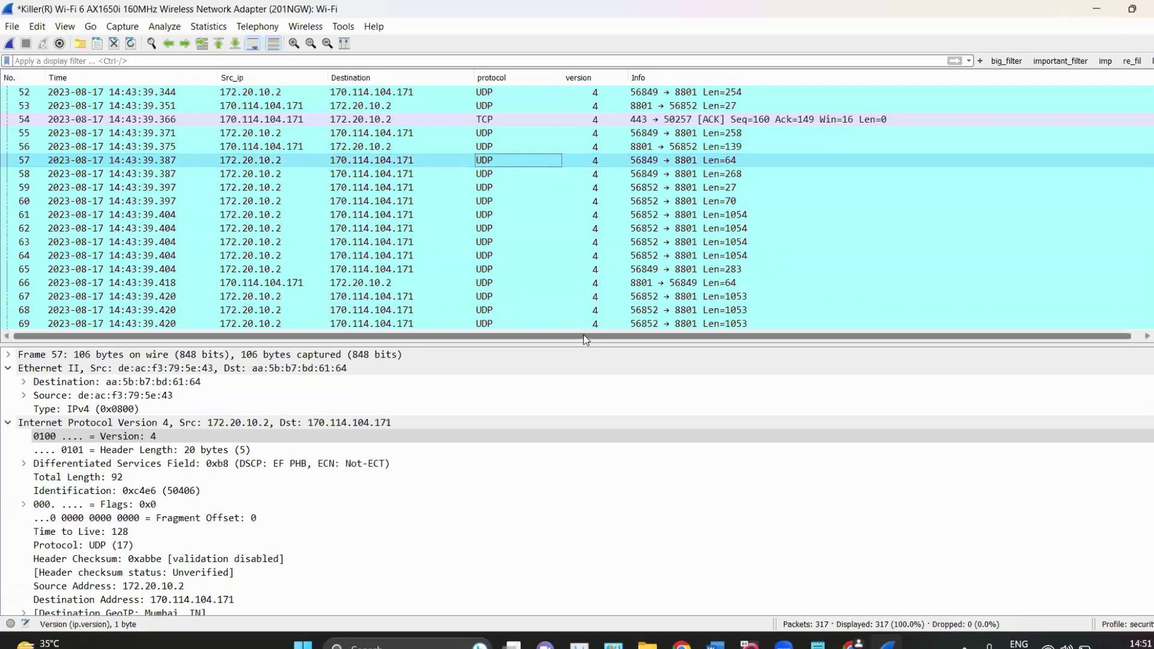
{"action": "left_click_drag", "start_coordinate": [589, 344], "coordinate": [589, 211]}
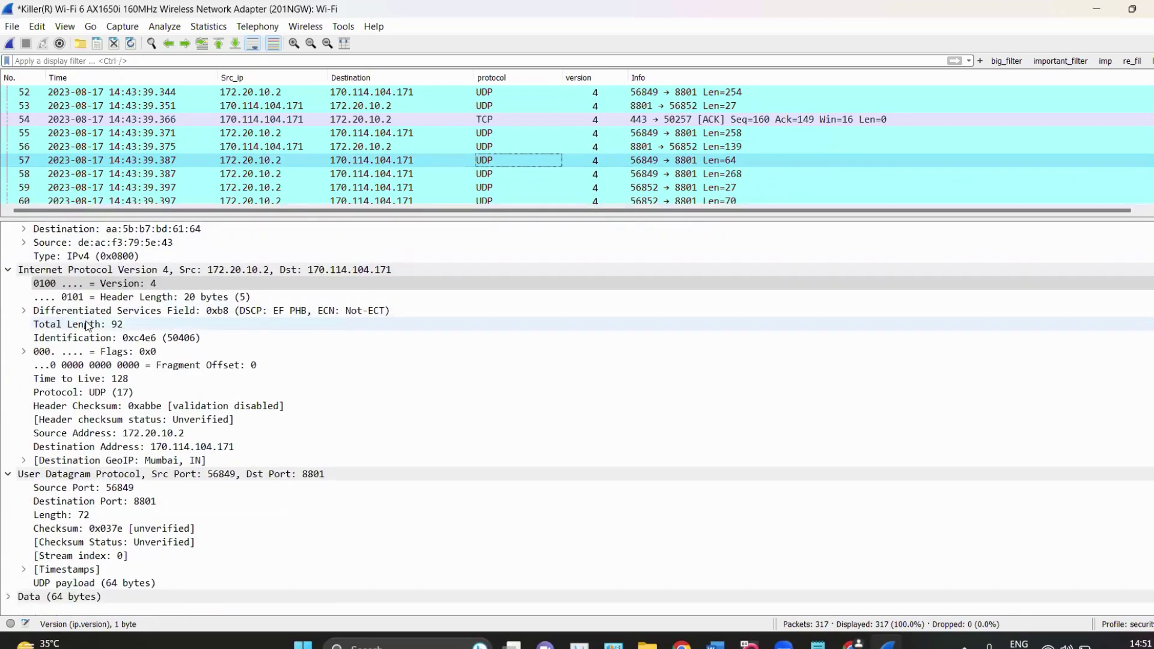
Expand packet 57's Frame section, and collapse every protocol section down to its one-line heading.
{"action": "left_click", "coordinate": [9, 230]}
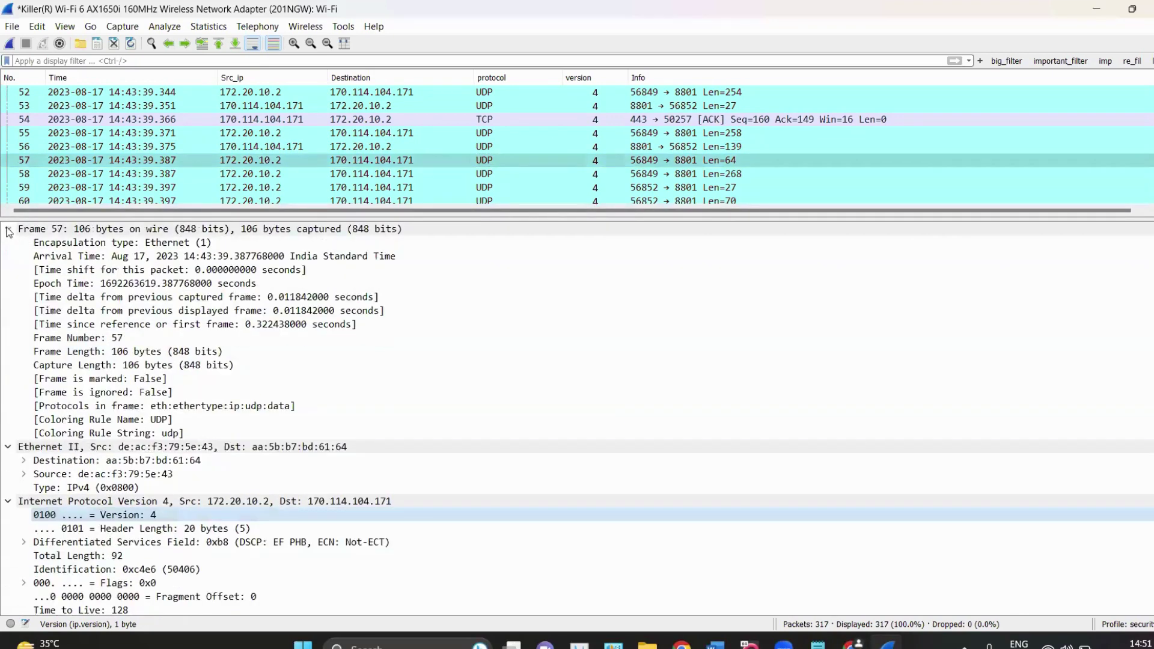
{"action": "left_click", "coordinate": [9, 229]}
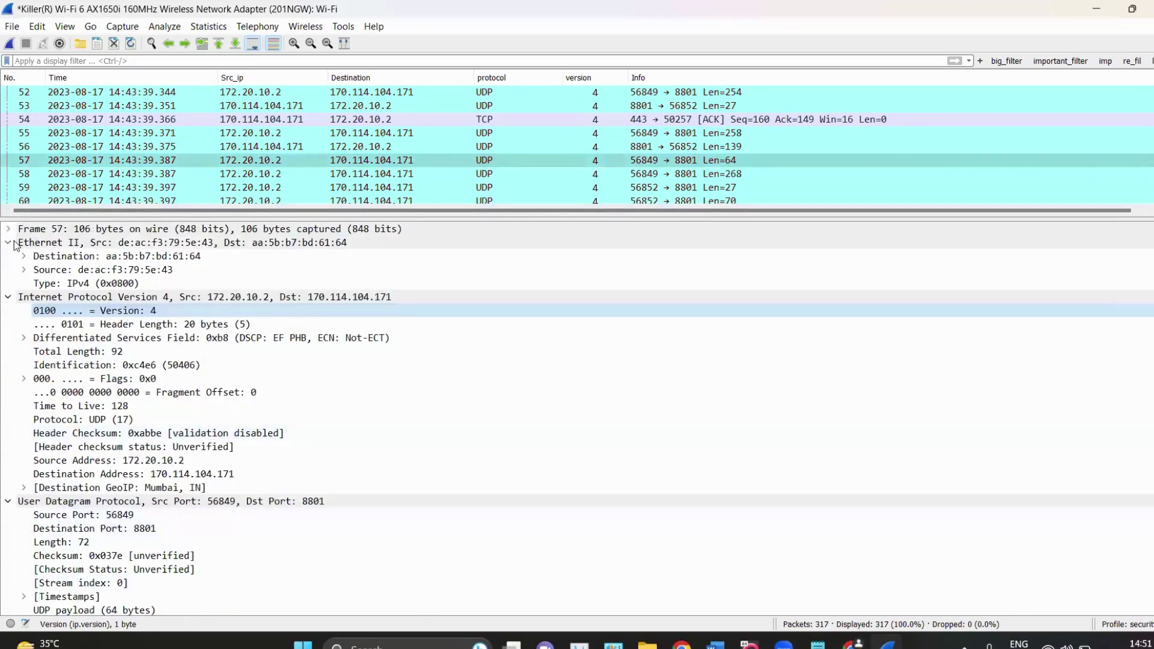
{"action": "left_click", "coordinate": [8, 242]}
{"action": "left_click", "coordinate": [7, 257]}
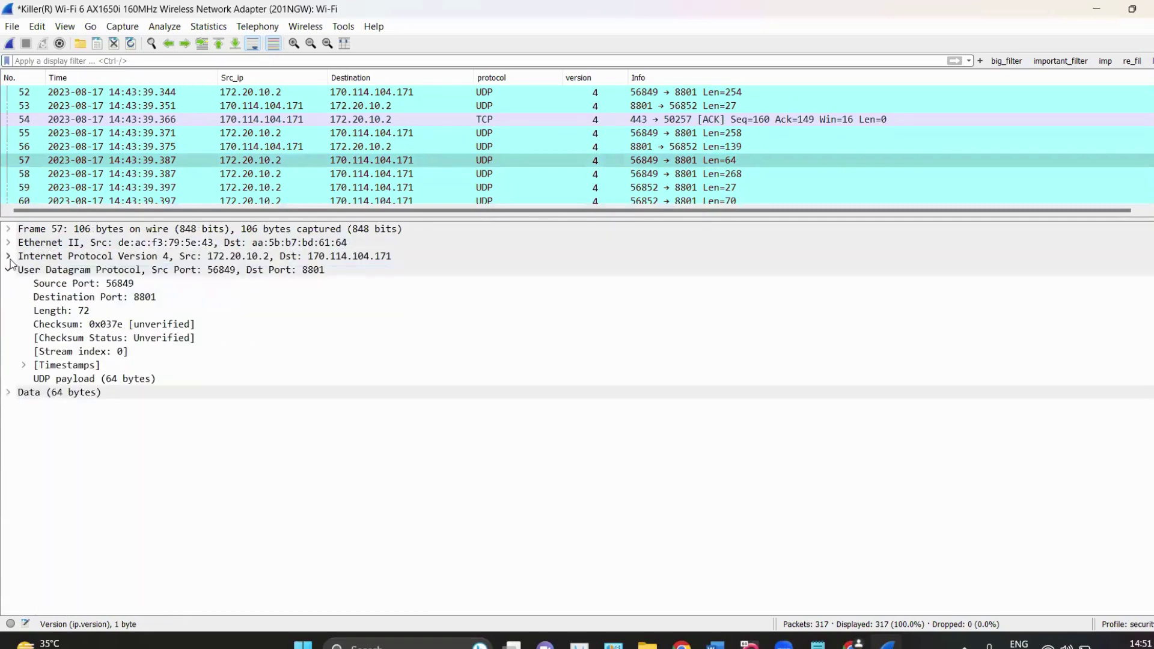
{"action": "left_click", "coordinate": [8, 270]}
{"action": "left_click", "coordinate": [9, 283]}
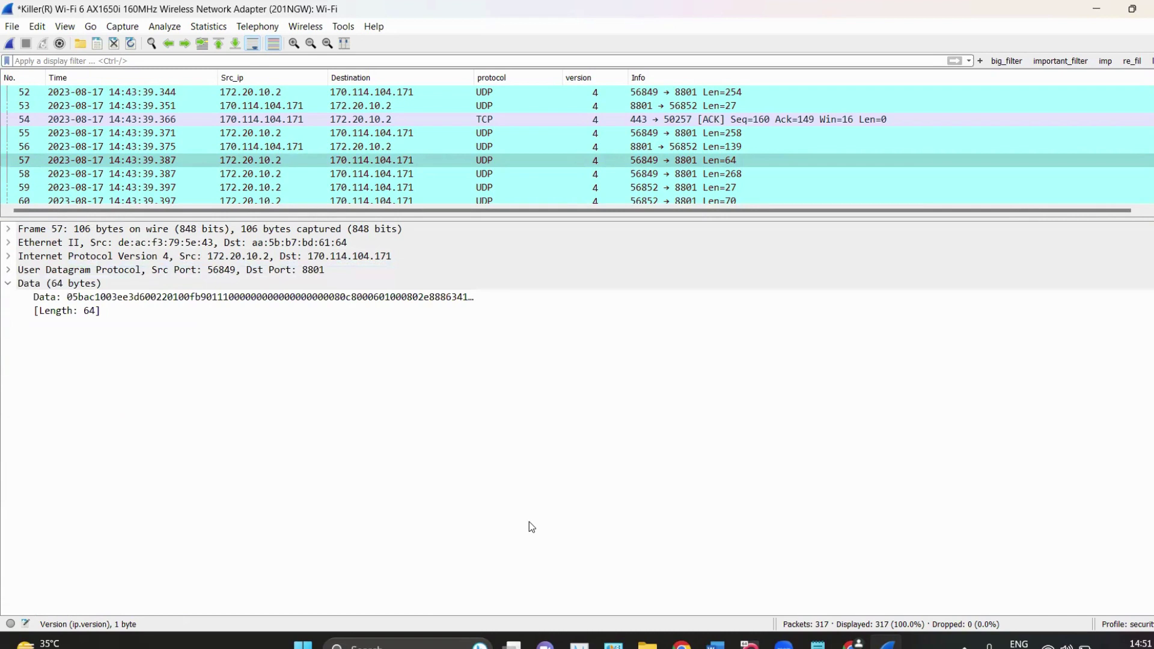
{"action": "key", "text": "Left"}
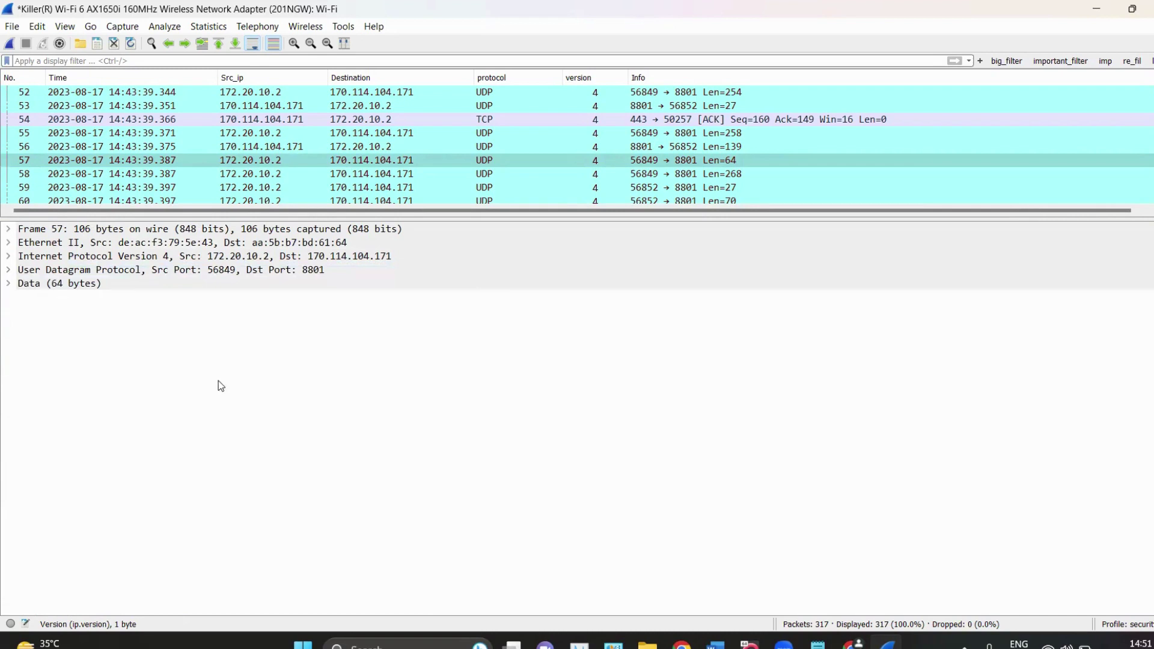
Expand packet 57's Data section, mark its bracketed Length field with the annotation pen, and clear the marks.
{"action": "left_click", "coordinate": [6, 284]}
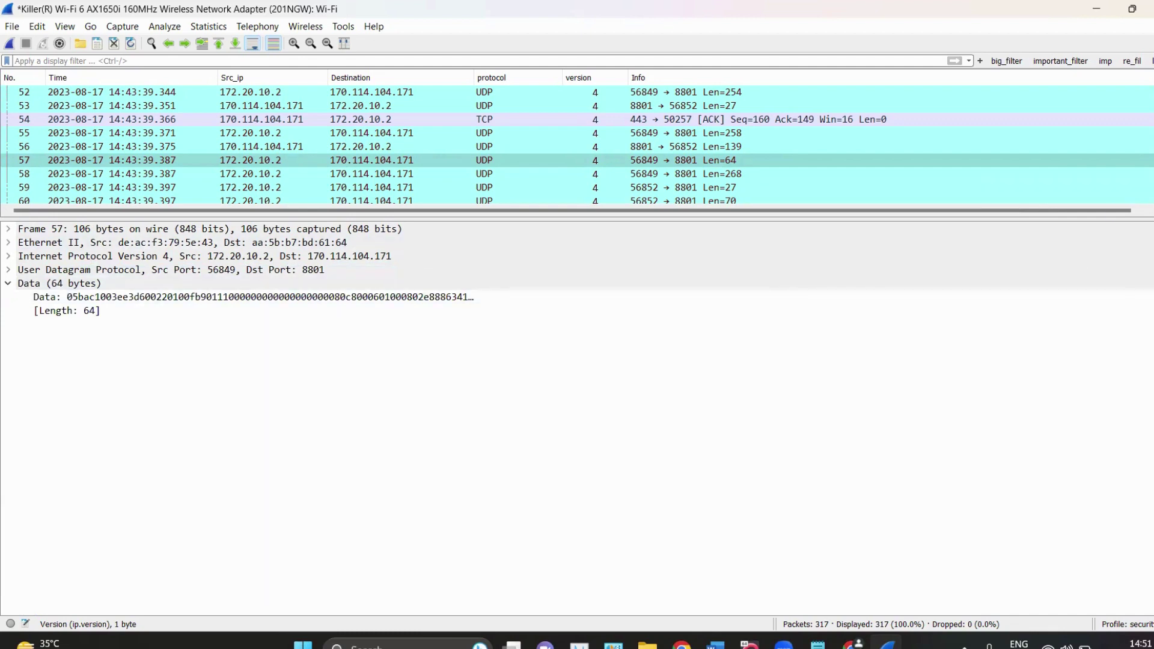
{"action": "left_click", "coordinate": [1152, 213]}
{"action": "mouse_move", "coordinate": [95, 307]}
{"action": "left_mouse_down"}
{"action": "mouse_move", "coordinate": [13, 314]}
{"action": "mouse_move", "coordinate": [116, 330]}
{"action": "mouse_move", "coordinate": [99, 307]}
{"action": "left_mouse_up"}
{"action": "mouse_move", "coordinate": [39, 328]}
{"action": "left_mouse_down"}
{"action": "mouse_move", "coordinate": [107, 306]}
{"action": "mouse_move", "coordinate": [36, 307]}
{"action": "mouse_move", "coordinate": [28, 322]}
{"action": "mouse_move", "coordinate": [58, 330]}
{"action": "left_mouse_up"}
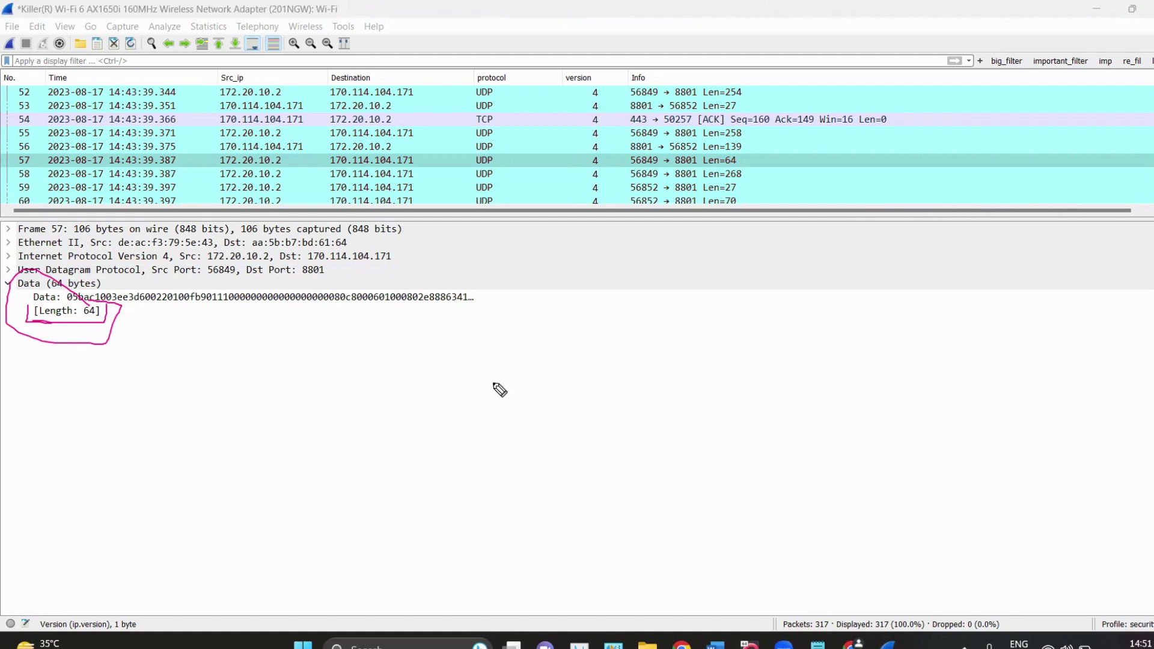
{"action": "left_click", "coordinate": [1149, 212]}
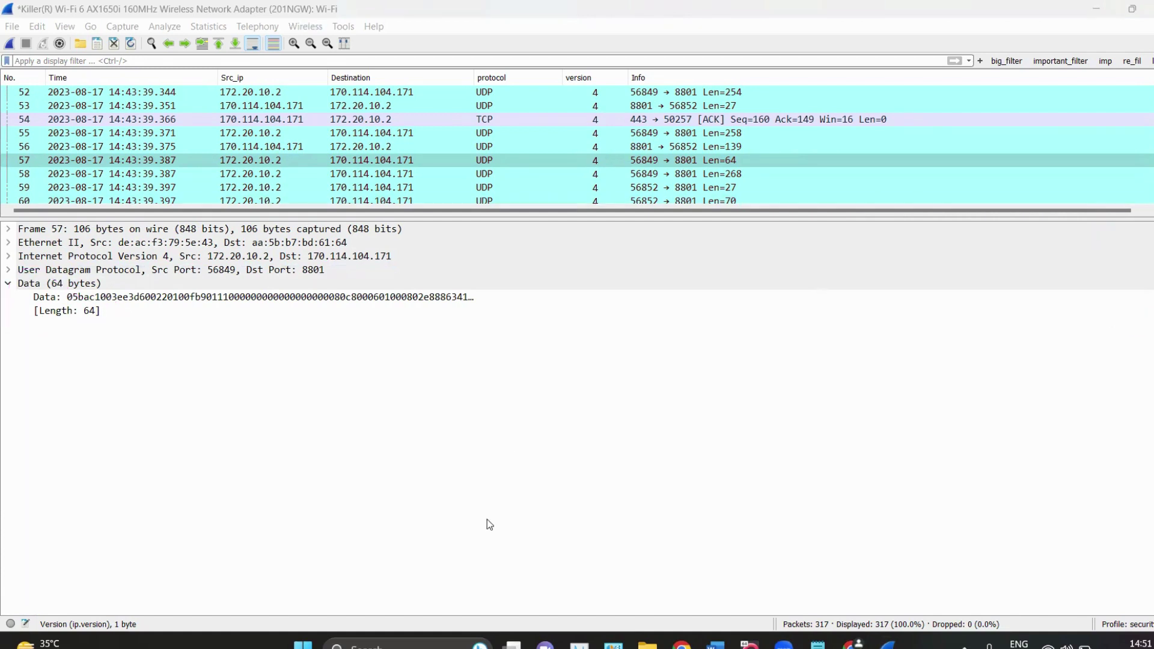
Expand the User Datagram Protocol section and its Timestamps, and enlarge the text and the packet details pane for readability.
{"action": "left_click", "coordinate": [8, 270]}
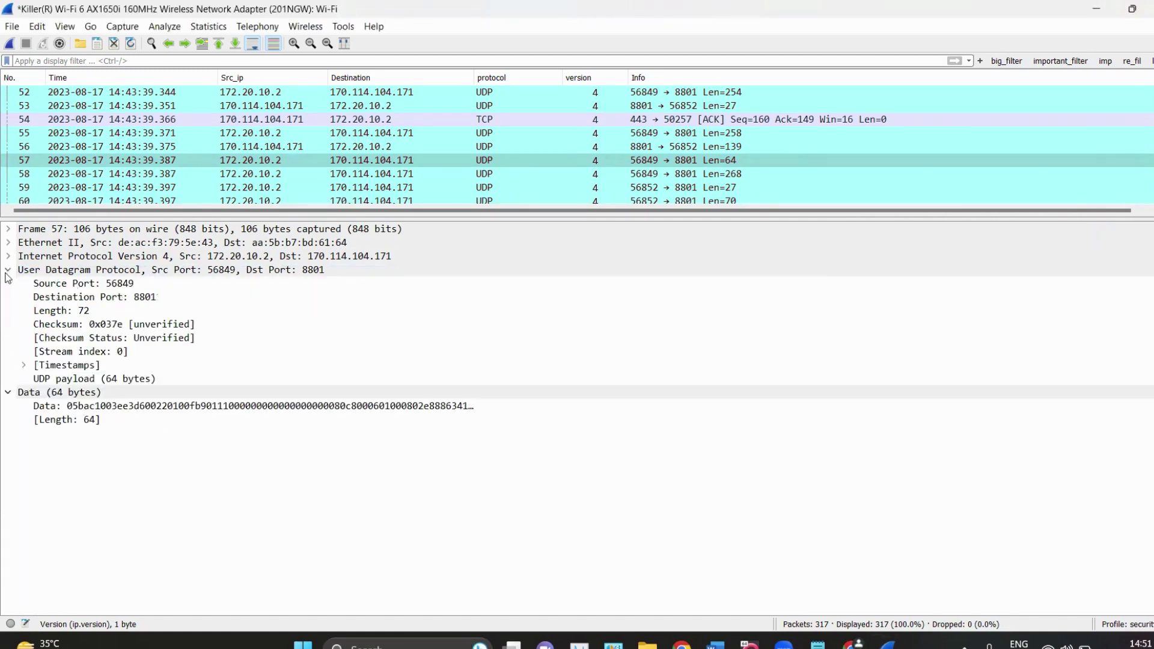
{"action": "left_click", "coordinate": [23, 365]}
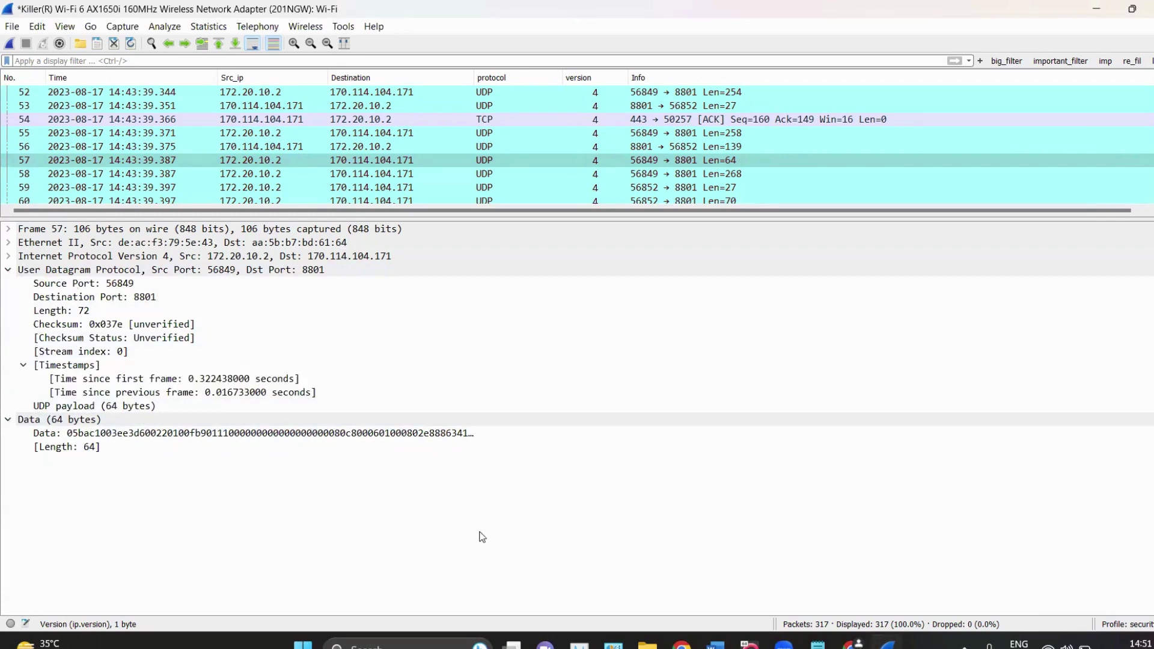
{"action": "left_click", "coordinate": [294, 43]}
{"action": "left_click", "coordinate": [294, 44]}
{"action": "left_click", "coordinate": [293, 44]}
{"action": "left_click", "coordinate": [293, 44]}
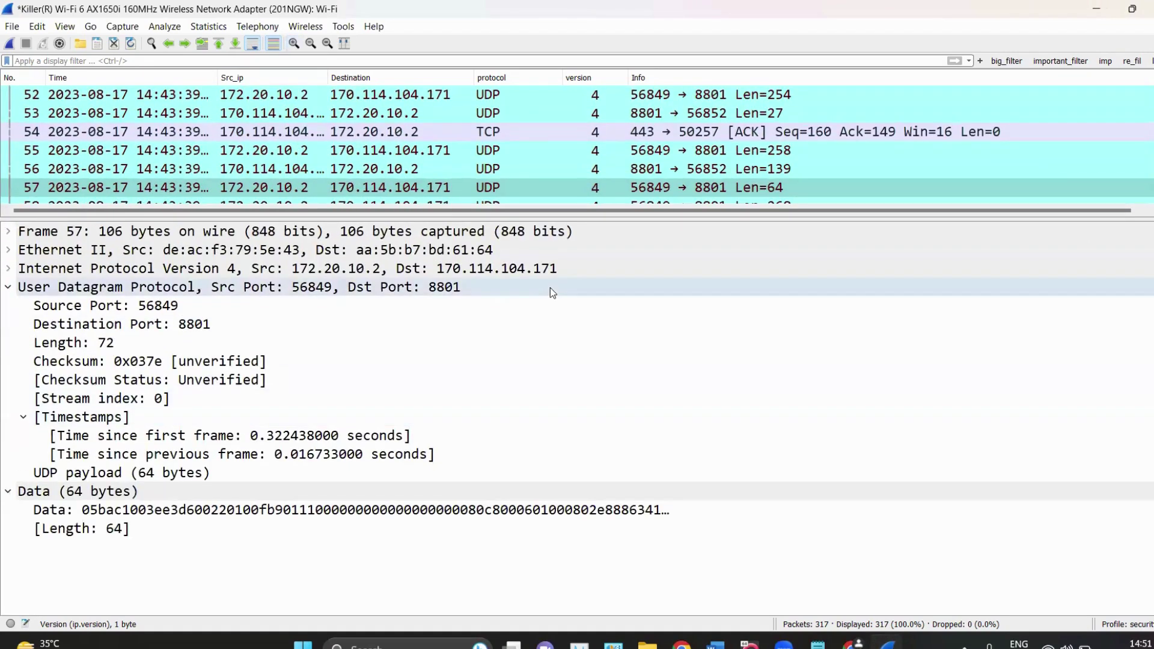
{"action": "left_click_drag", "start_coordinate": [522, 211], "coordinate": [522, 134]}
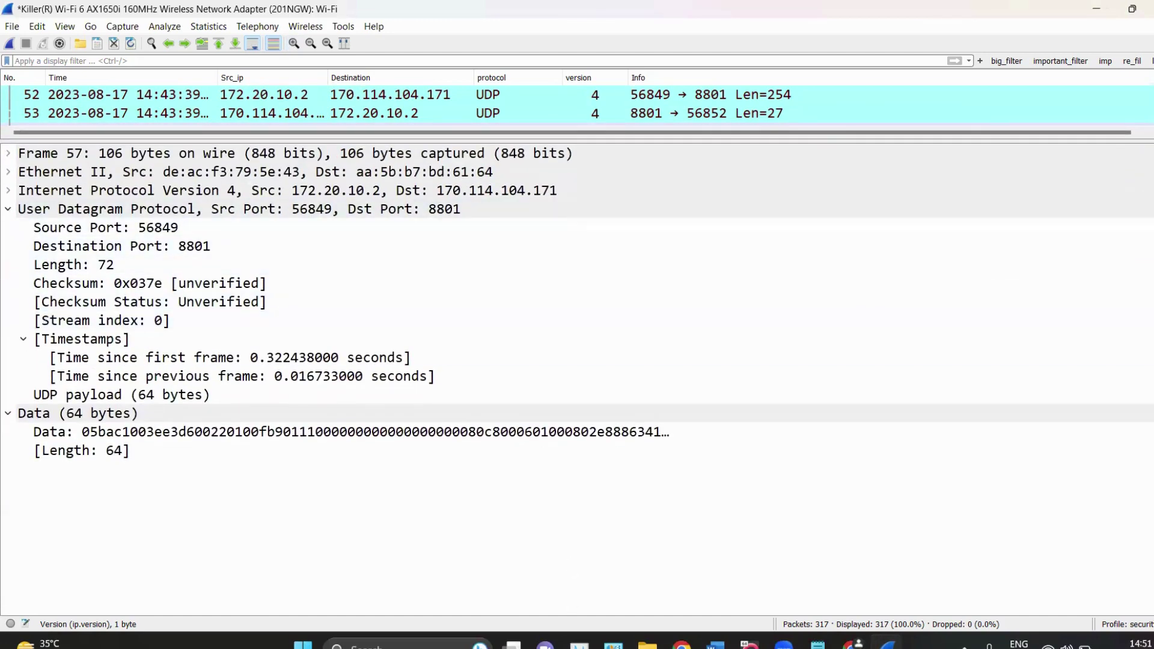
Mark the UDP Checksum and Checksum Status fields with the annotation pen, and clear the marks.
{"action": "left_click", "coordinate": [1151, 212]}
{"action": "mouse_move", "coordinate": [269, 274]}
{"action": "left_mouse_down"}
{"action": "mouse_move", "coordinate": [284, 282]}
{"action": "mouse_move", "coordinate": [280, 303]}
{"action": "left_mouse_up"}
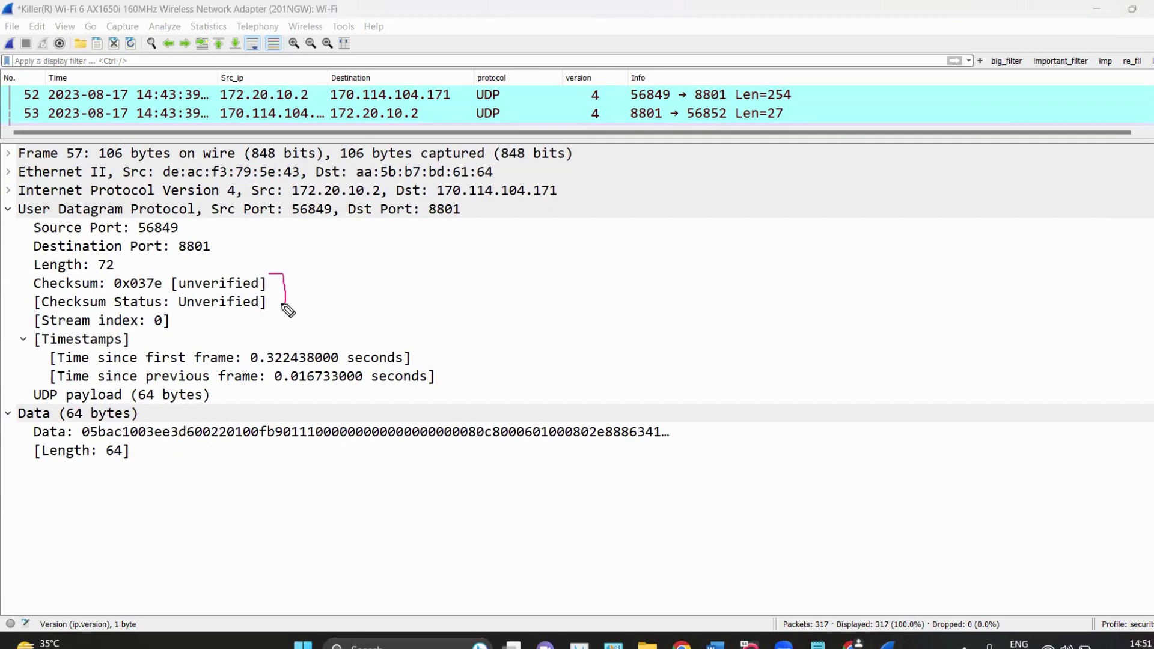
{"action": "mouse_move", "coordinate": [31, 293]}
{"action": "left_mouse_down"}
{"action": "mouse_move", "coordinate": [9, 301]}
{"action": "mouse_move", "coordinate": [24, 307]}
{"action": "left_mouse_up"}
{"action": "left_click", "coordinate": [1153, 267]}
Switch to wireshark_notes_1.docx in Word, read the notes on generated fields and square brackets, and return to Wireshark.
{"action": "left_click", "coordinate": [715, 644]}
{"action": "scroll", "coordinate": [646, 605], "scroll_direction": "down", "scroll_amount": 3}
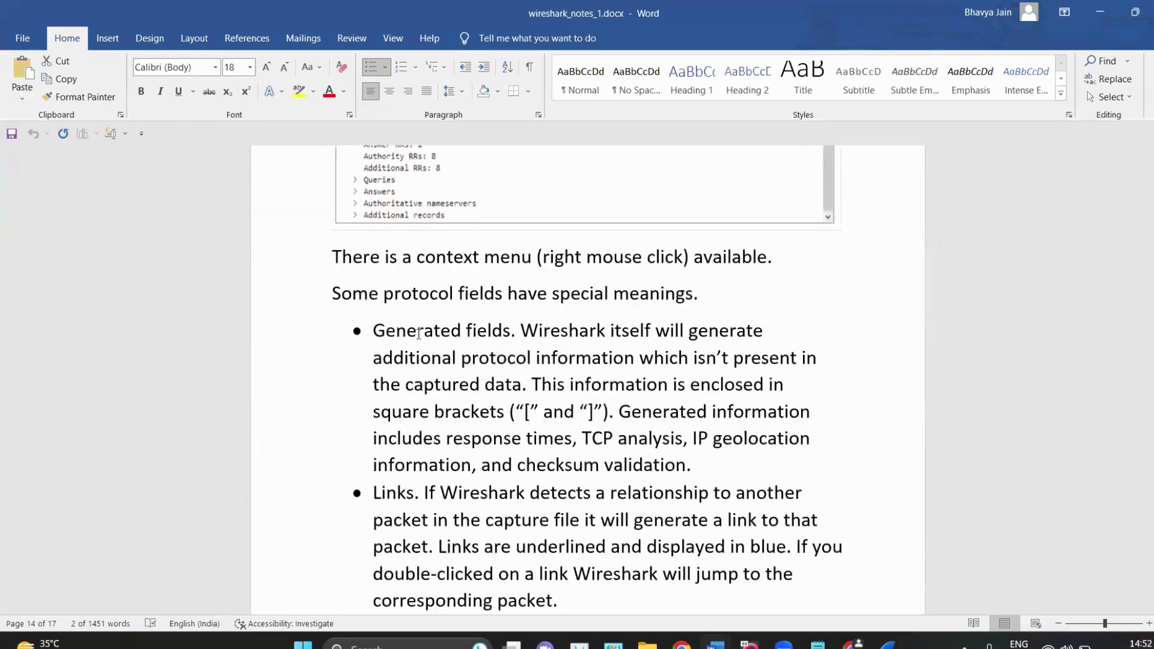
{"action": "left_click_drag", "start_coordinate": [372, 328], "coordinate": [497, 327]}
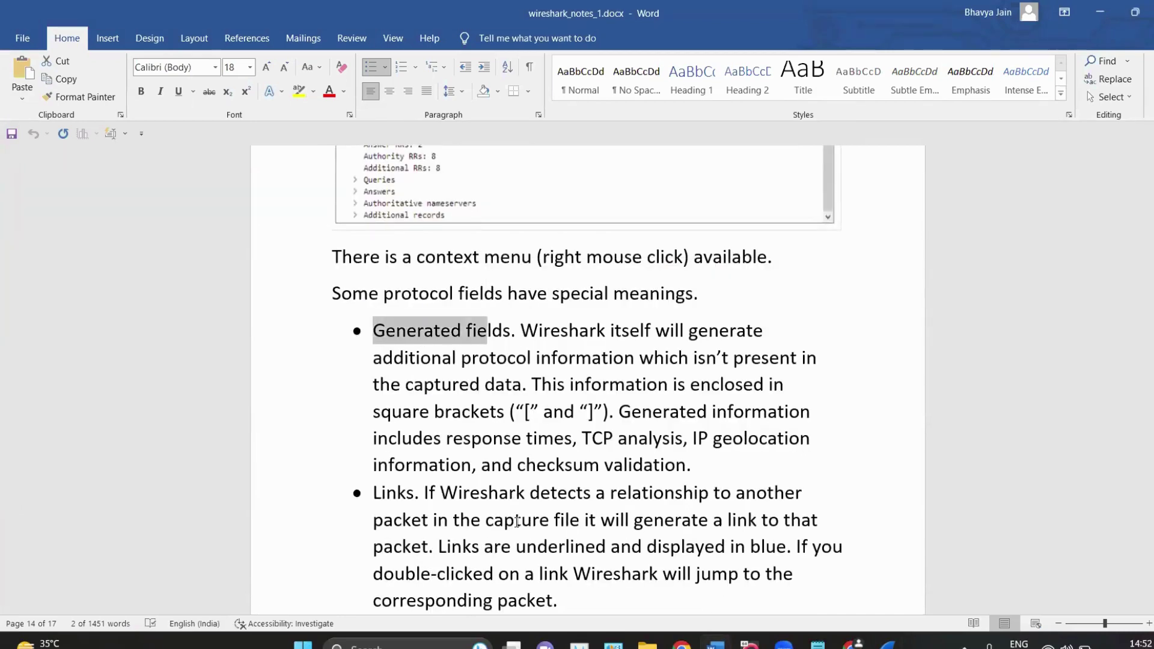
{"action": "scroll", "coordinate": [517, 522], "scroll_direction": "down", "scroll_amount": 2}
{"action": "left_click_drag", "start_coordinate": [532, 291], "coordinate": [589, 298]}
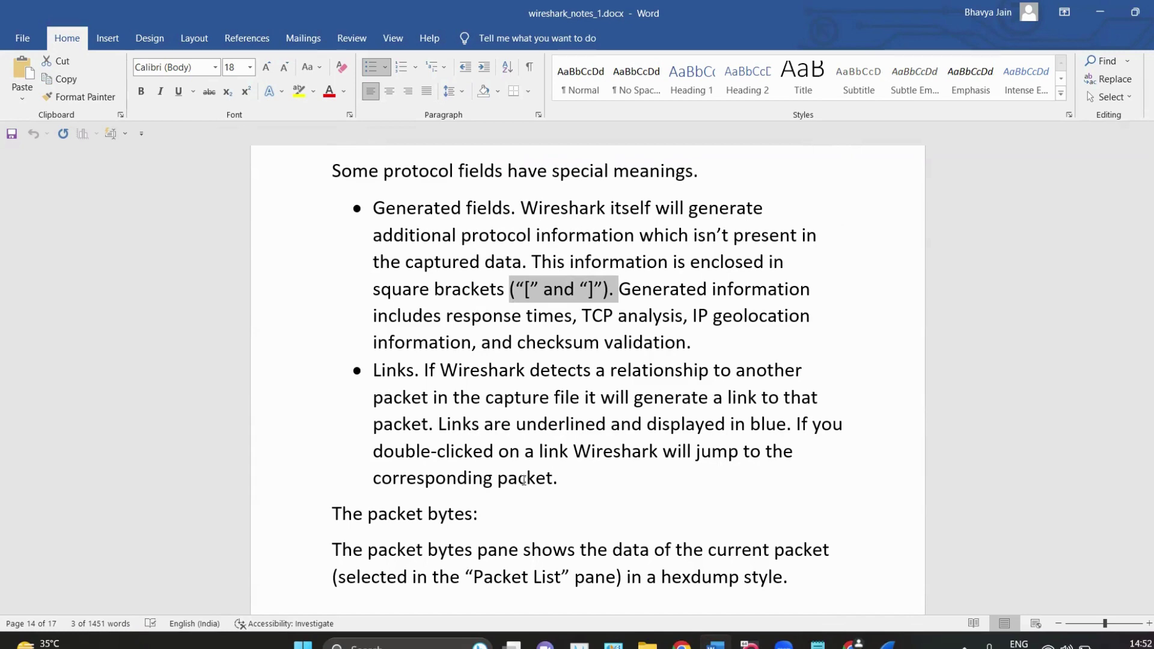
{"action": "left_click", "coordinate": [1100, 12]}
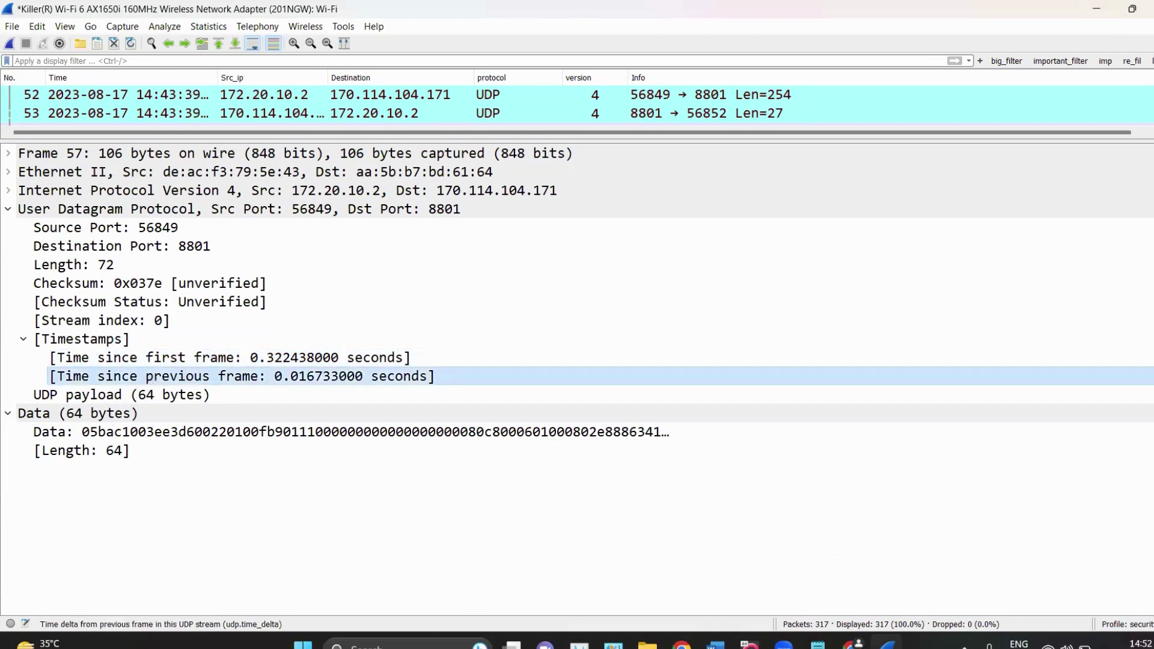
Mark the bracketed Timestamps fields of packet 57's UDP section with the annotation pen, and clear the marks.
{"action": "left_click", "coordinate": [1120, 213]}
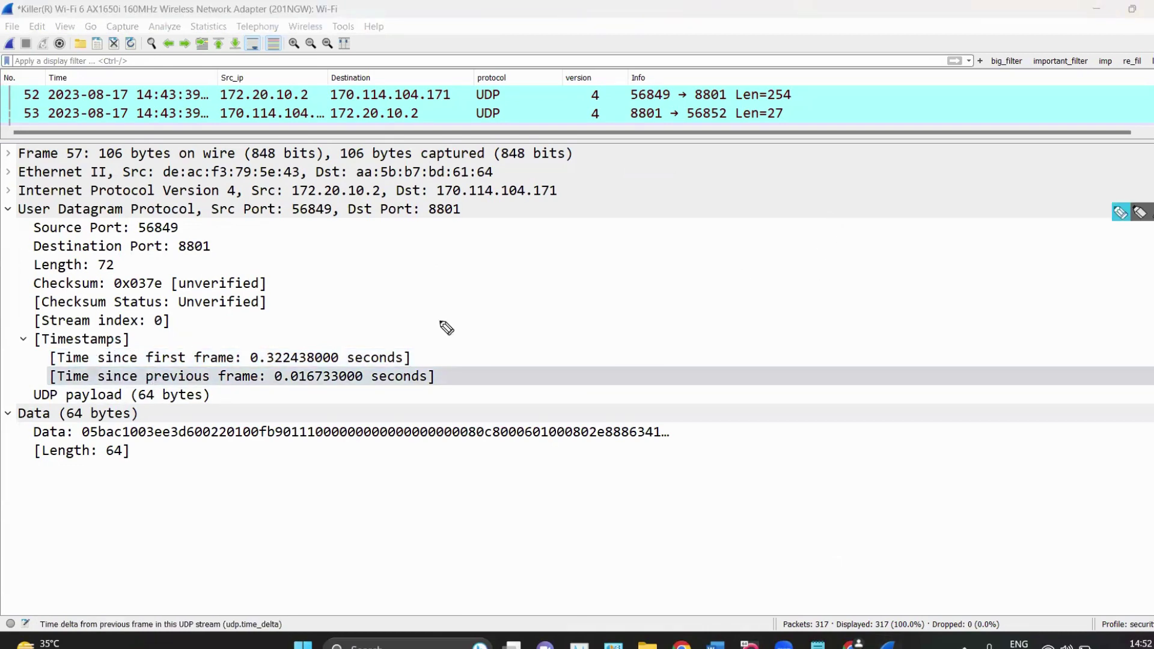
{"action": "mouse_move", "coordinate": [33, 327]}
{"action": "left_mouse_down"}
{"action": "mouse_move", "coordinate": [16, 367]}
{"action": "mouse_move", "coordinate": [33, 392]}
{"action": "left_mouse_up"}
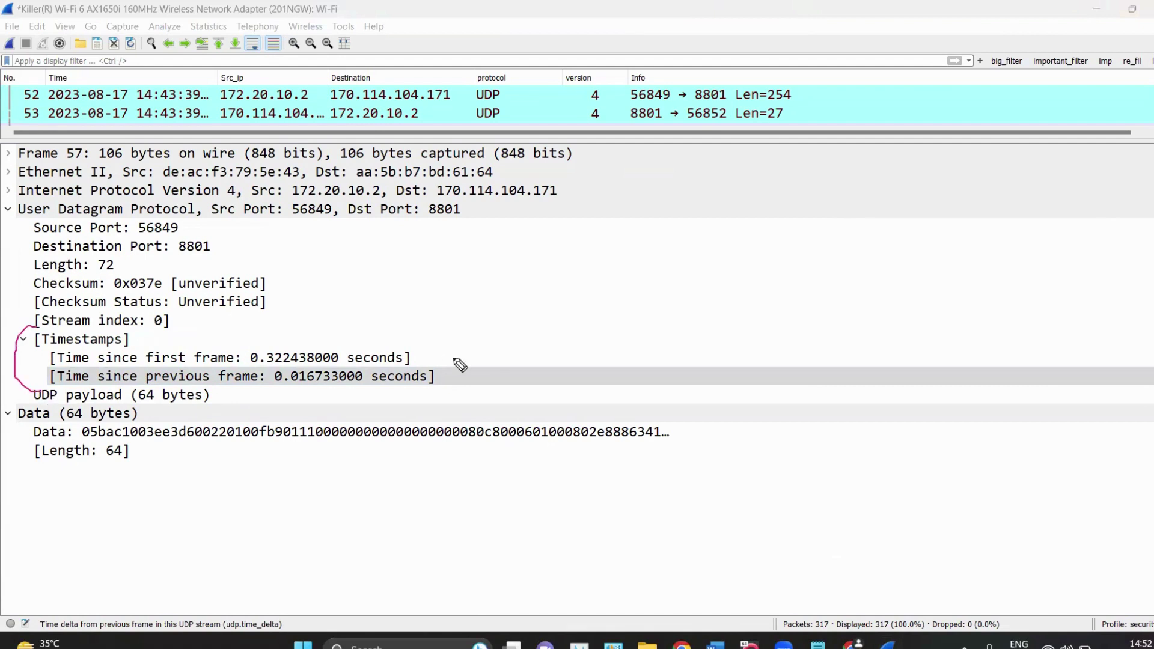
{"action": "left_click_drag", "start_coordinate": [283, 317], "coordinate": [497, 396]}
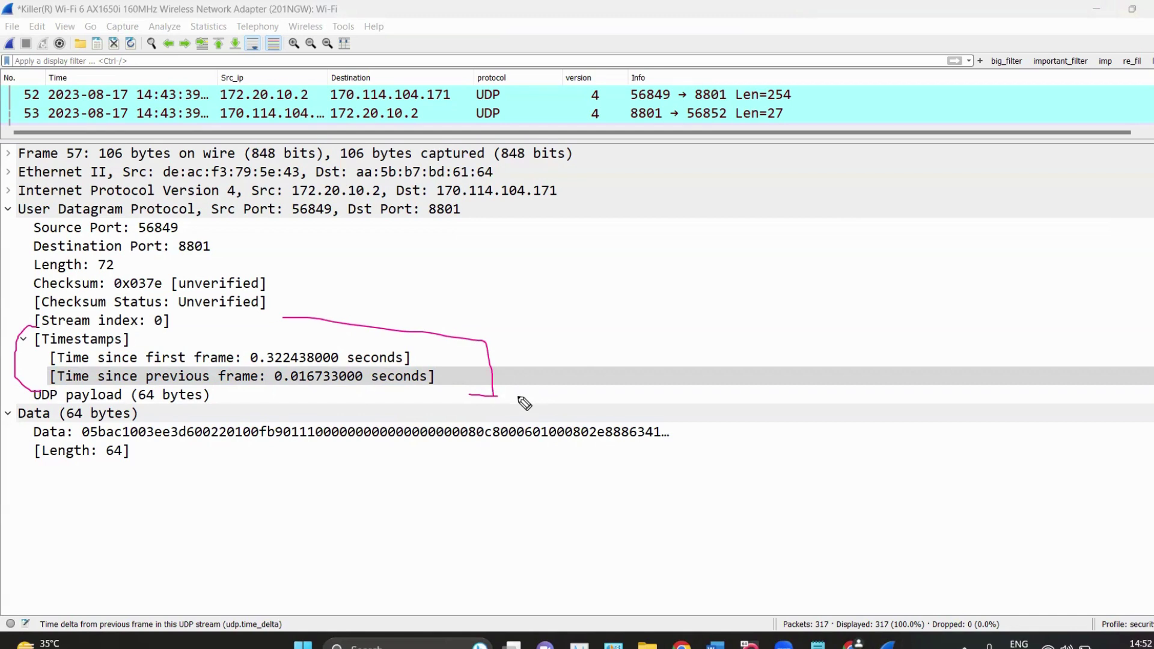
{"action": "mouse_move", "coordinate": [488, 260]}
{"action": "left_mouse_down"}
{"action": "mouse_move", "coordinate": [443, 314]}
{"action": "mouse_move", "coordinate": [444, 341]}
{"action": "mouse_move", "coordinate": [450, 328]}
{"action": "left_mouse_up"}
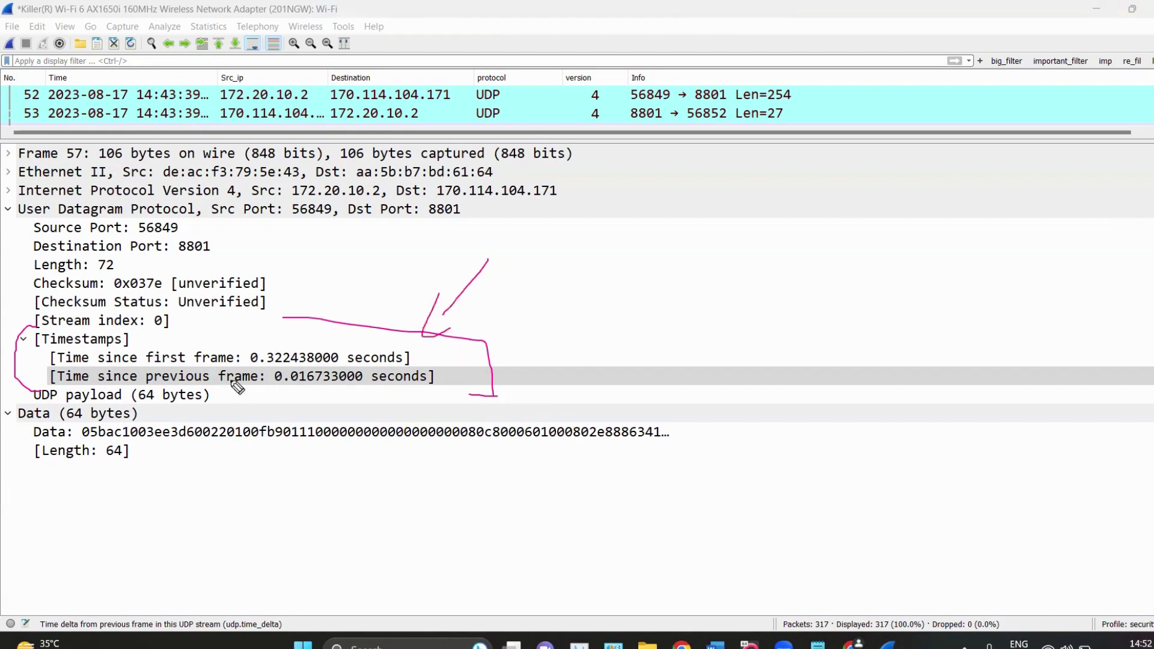
{"action": "mouse_move", "coordinate": [240, 326]}
{"action": "left_mouse_down"}
{"action": "mouse_move", "coordinate": [463, 328]}
{"action": "mouse_move", "coordinate": [418, 421]}
{"action": "left_mouse_up"}
{"action": "left_click_drag", "start_coordinate": [691, 281], "coordinate": [704, 279]}
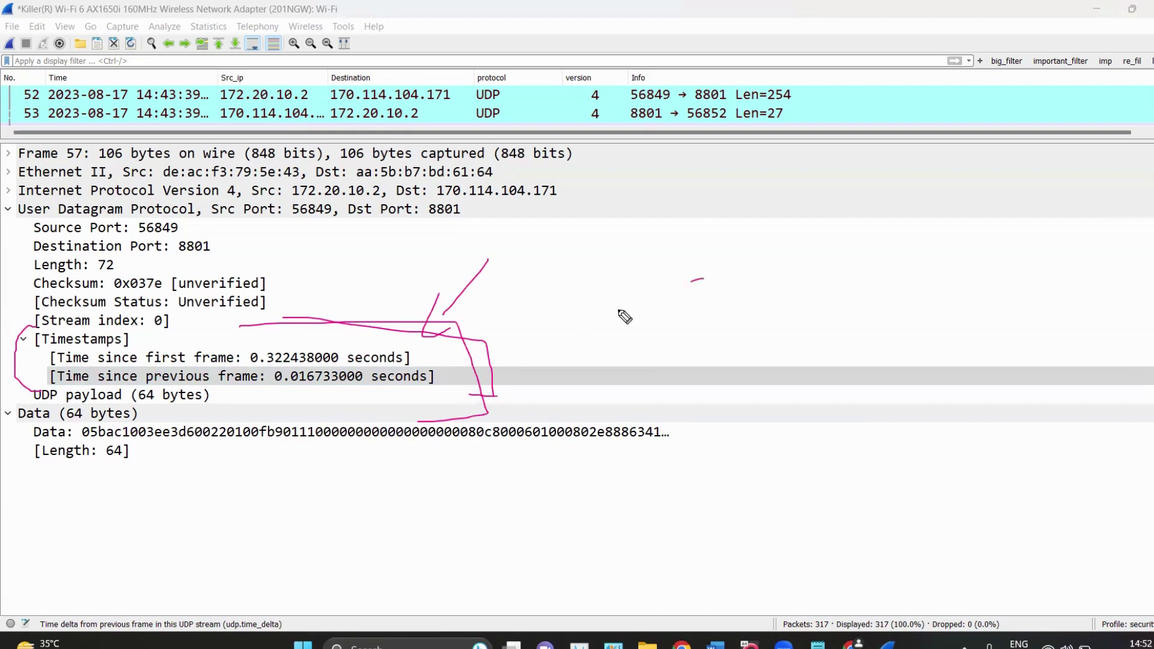
{"action": "mouse_move", "coordinate": [618, 279]}
{"action": "left_mouse_down"}
{"action": "mouse_move", "coordinate": [559, 350]}
{"action": "mouse_move", "coordinate": [605, 353]}
{"action": "left_mouse_up"}
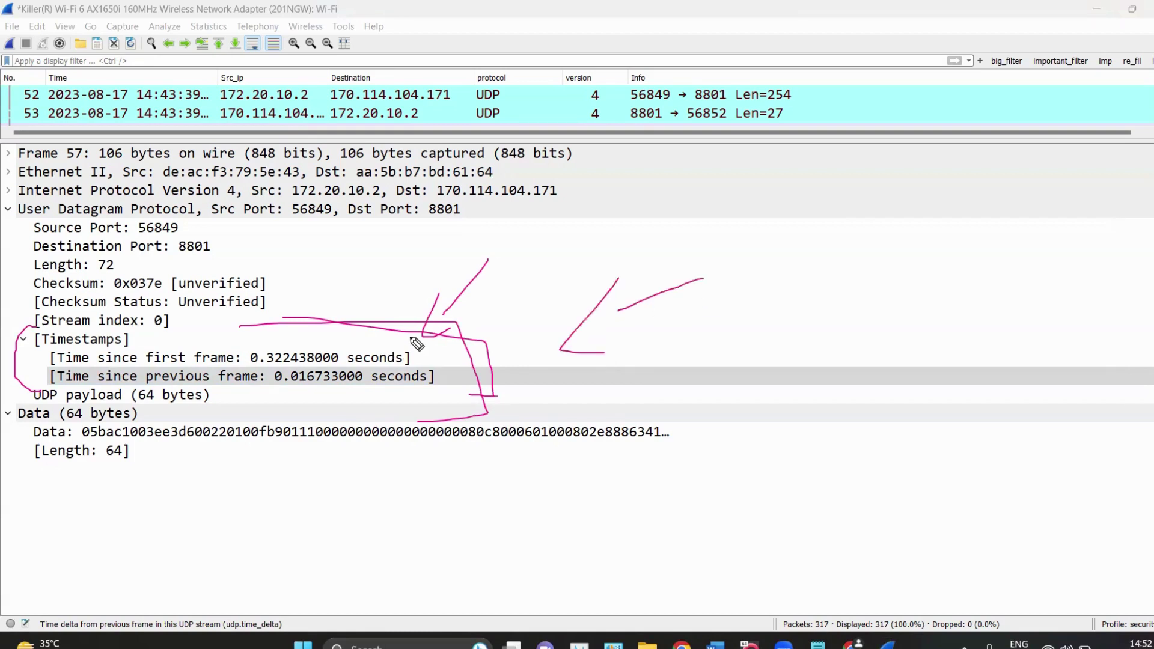
{"action": "mouse_move", "coordinate": [343, 222]}
{"action": "left_mouse_down"}
{"action": "mouse_move", "coordinate": [325, 297]}
{"action": "mouse_move", "coordinate": [335, 308]}
{"action": "left_mouse_up"}
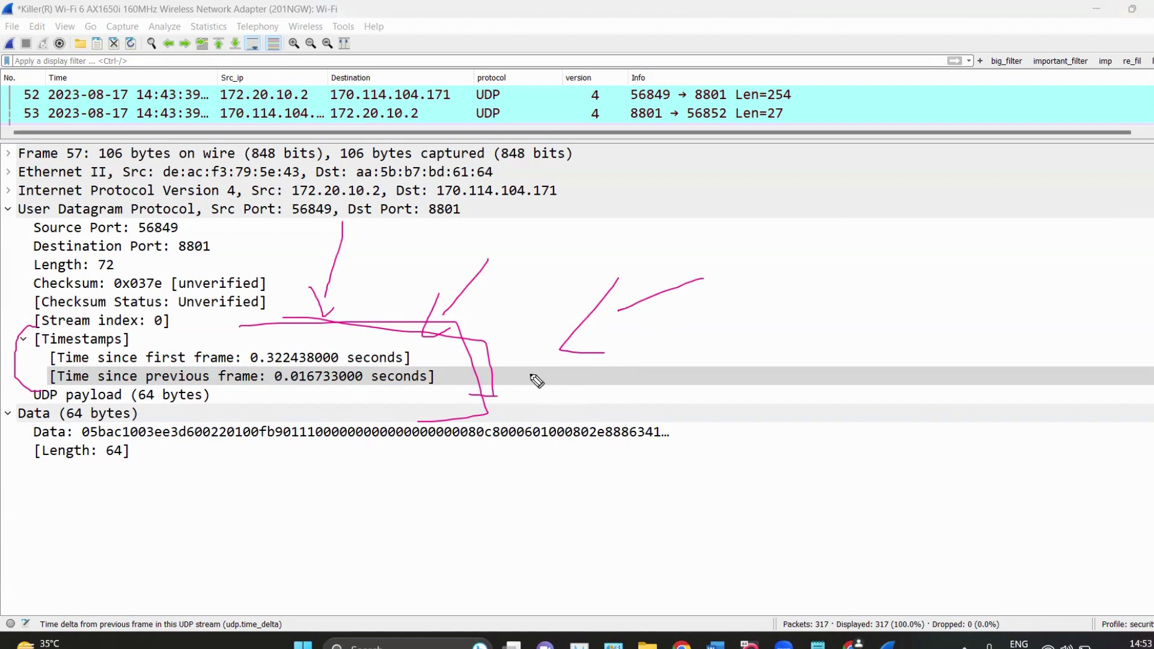
{"action": "left_click", "coordinate": [1151, 306]}
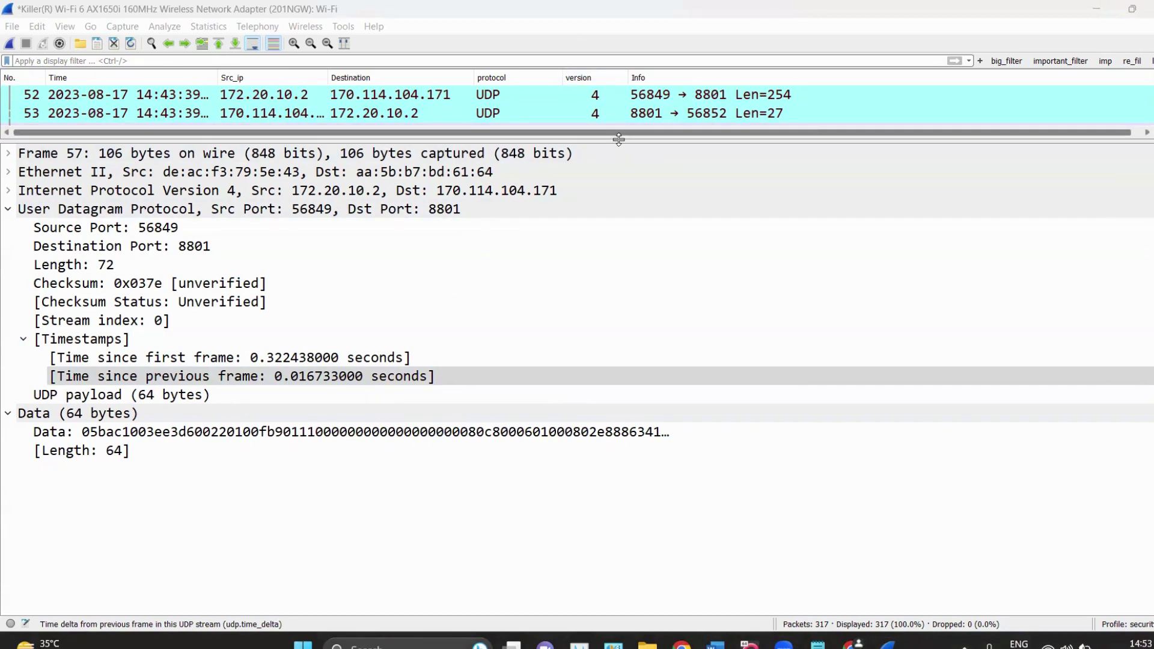
Enlarge the packet list, select the TCP [ACK] packet from port 443 to 50258, and briefly mark its ACK flag.
{"action": "left_click_drag", "start_coordinate": [619, 139], "coordinate": [589, 371]}
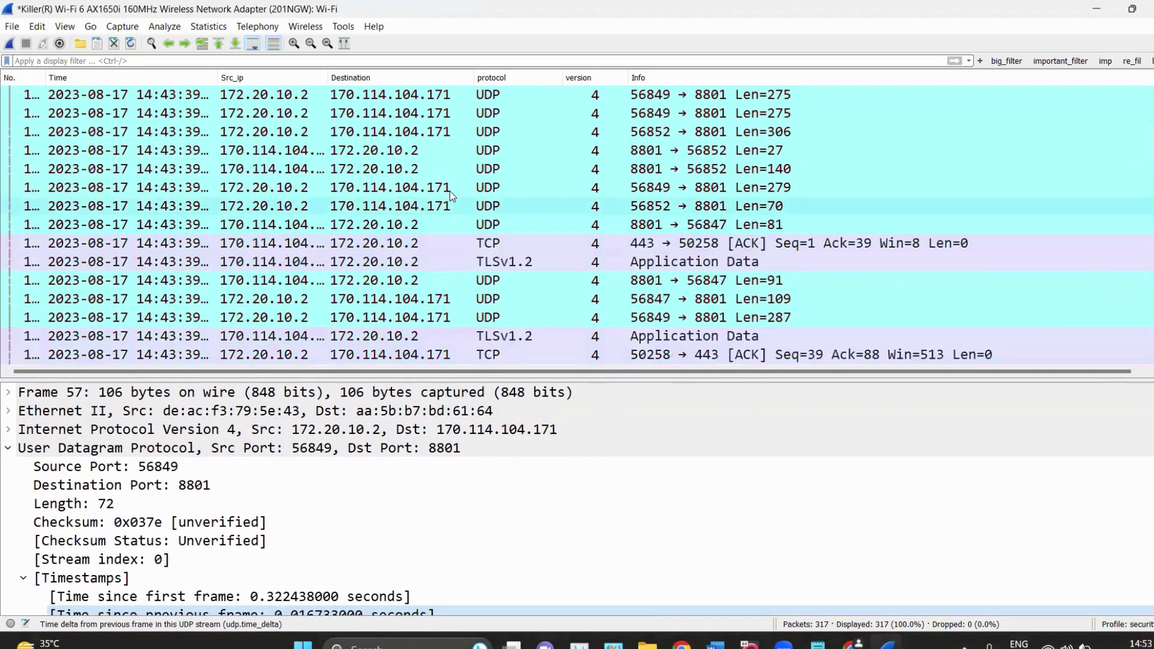
{"action": "left_click", "coordinate": [487, 243]}
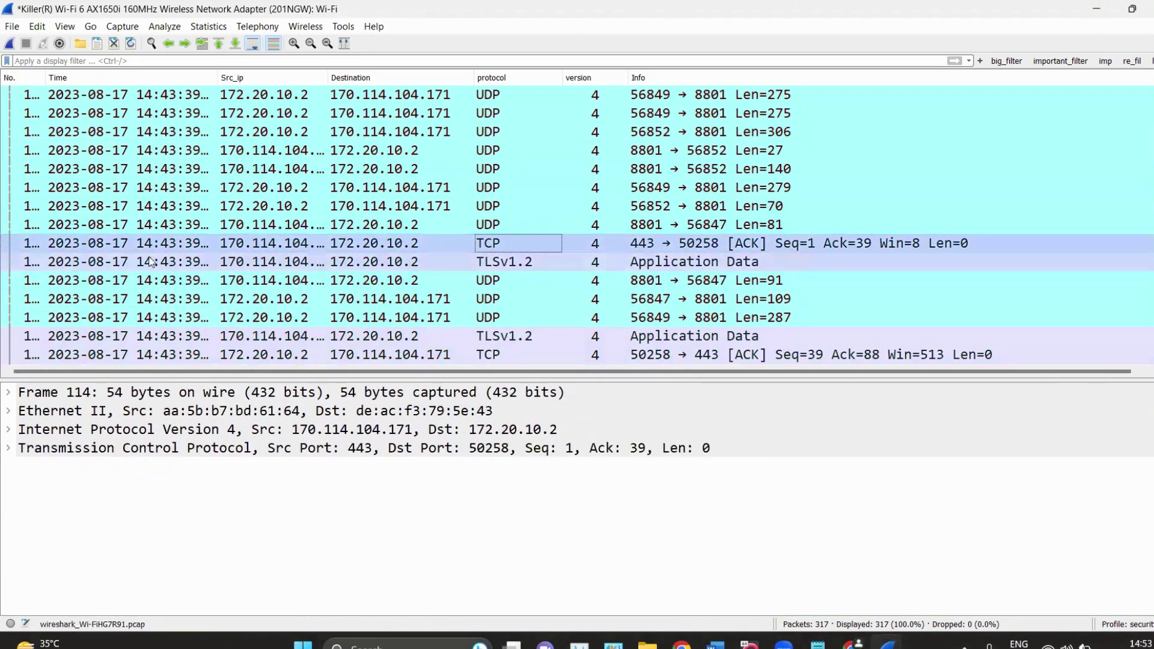
{"action": "left_click", "coordinate": [1138, 212]}
{"action": "mouse_move", "coordinate": [939, 213]}
{"action": "left_mouse_down"}
{"action": "mouse_move", "coordinate": [720, 220]}
{"action": "mouse_move", "coordinate": [754, 250]}
{"action": "mouse_move", "coordinate": [768, 220]}
{"action": "left_mouse_up"}
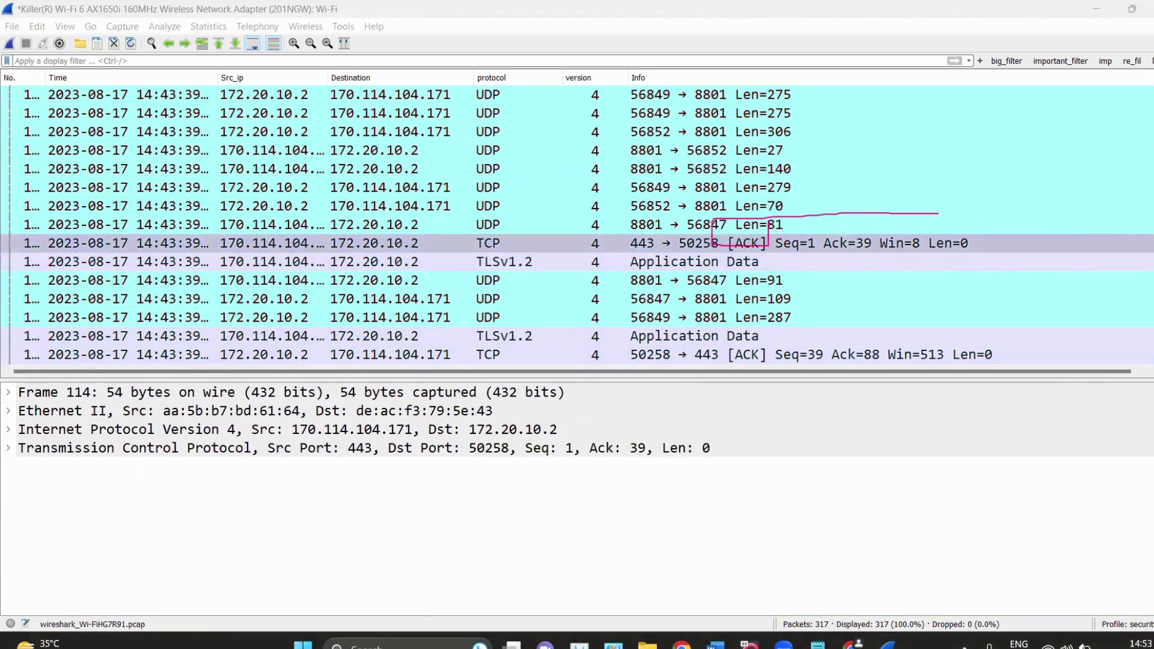
{"action": "left_click", "coordinate": [1138, 211]}
{"action": "left_click", "coordinate": [618, 251]}
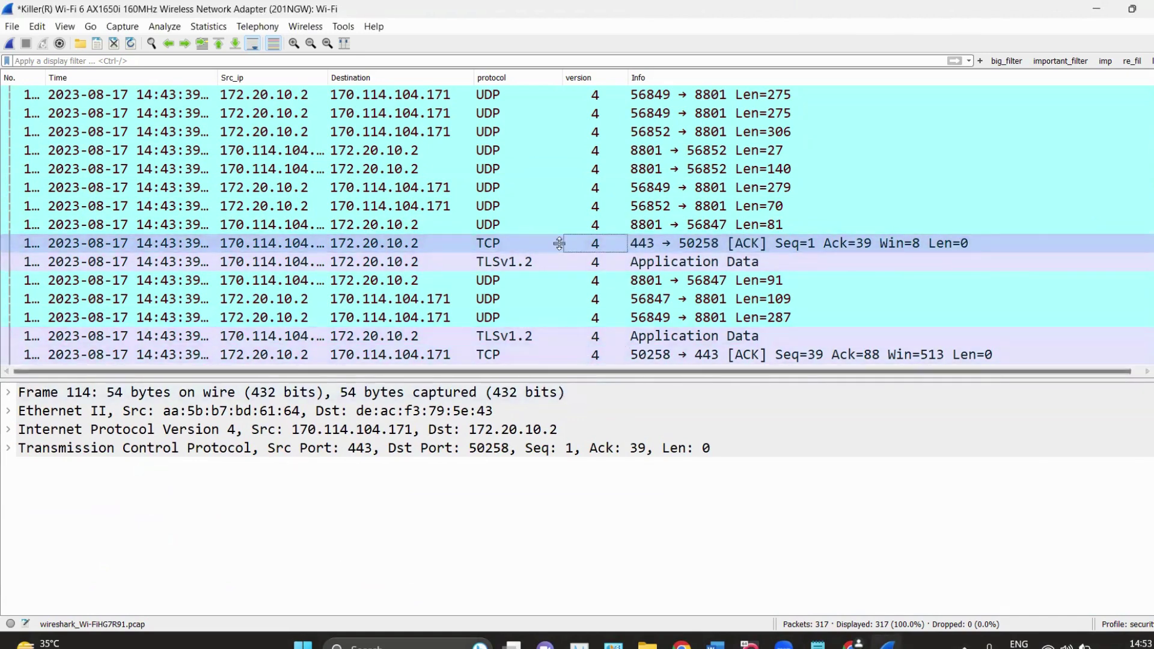
Enlarge the packet details pane and expand packet 114's Transmission Control Protocol section and its SEQ/ACK analysis.
{"action": "left_click_drag", "start_coordinate": [560, 377], "coordinate": [560, 231]}
{"action": "left_click", "coordinate": [9, 301]}
{"action": "scroll", "coordinate": [109, 385], "scroll_direction": "down", "scroll_amount": 2}
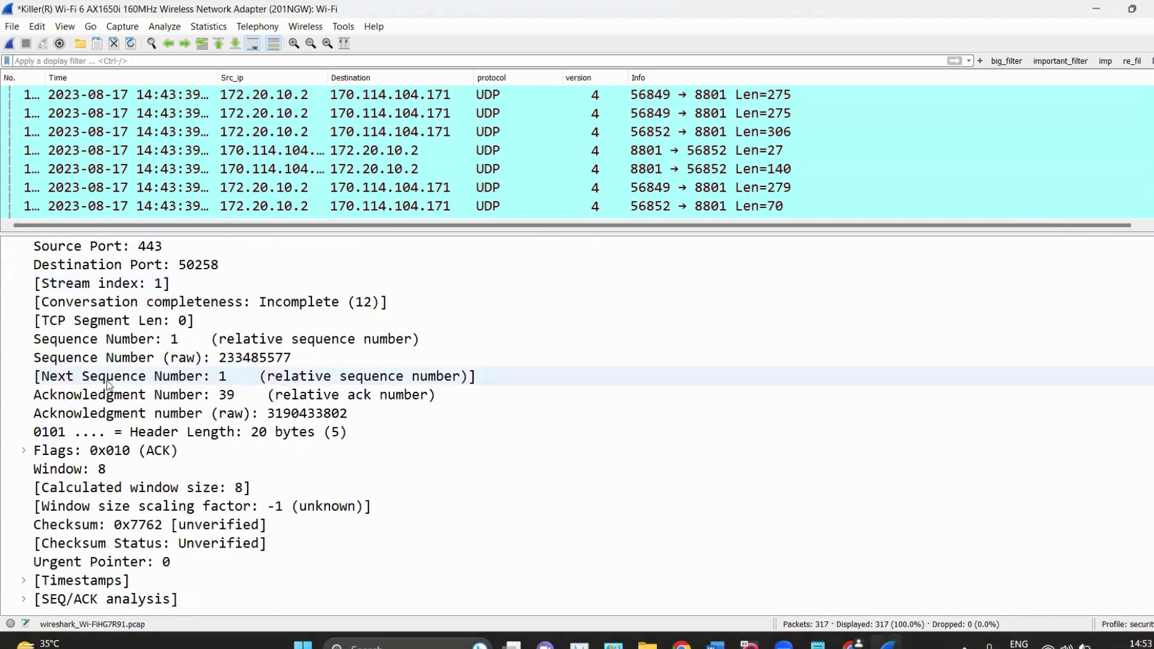
{"action": "left_click", "coordinate": [23, 599]}
{"action": "scroll", "coordinate": [104, 401], "scroll_direction": "down", "scroll_amount": 1}
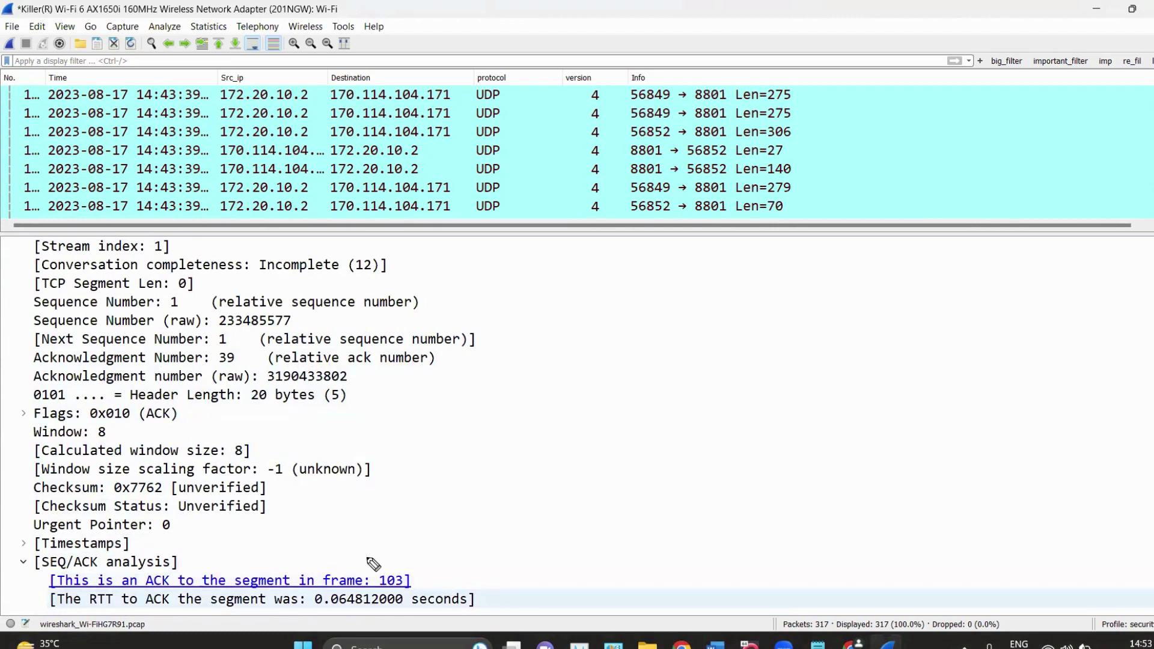
Mark the frame 103 link under SEQ/ACK analysis with the annotation pen, clear the marks, and follow the link.
{"action": "left_click_drag", "start_coordinate": [356, 558], "coordinate": [395, 586]}
{"action": "mouse_move", "coordinate": [461, 485]}
{"action": "left_mouse_down"}
{"action": "mouse_move", "coordinate": [432, 520]}
{"action": "mouse_move", "coordinate": [468, 544]}
{"action": "left_mouse_up"}
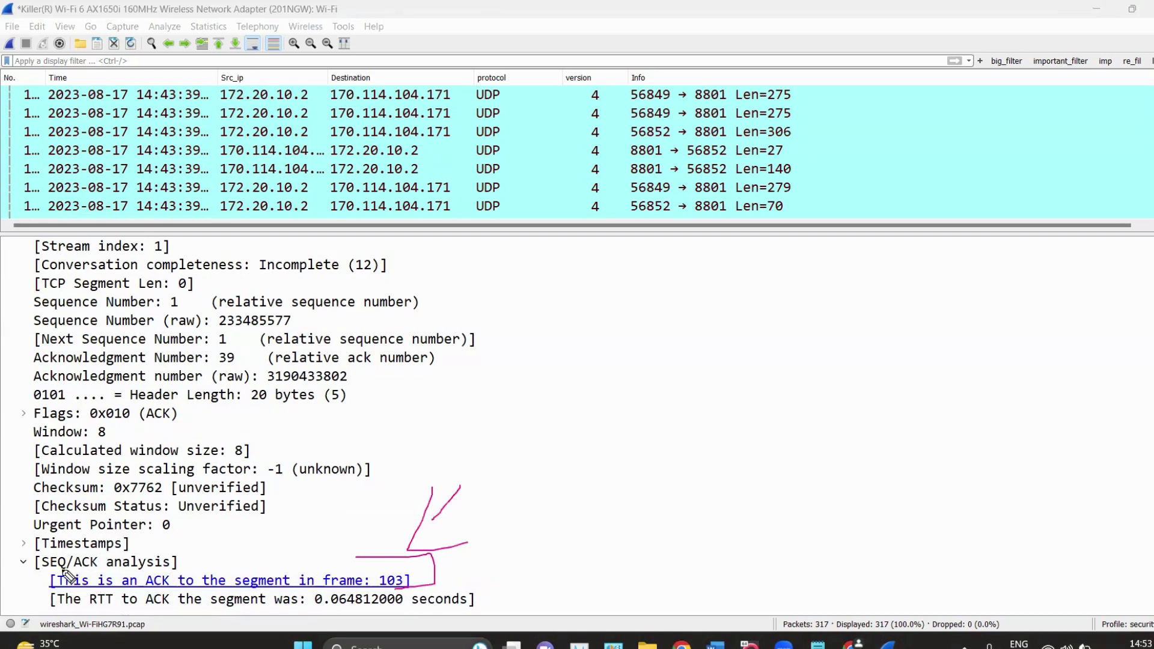
{"action": "mouse_move", "coordinate": [62, 568]}
{"action": "left_mouse_down"}
{"action": "mouse_move", "coordinate": [33, 579]}
{"action": "mouse_move", "coordinate": [41, 596]}
{"action": "left_mouse_up"}
{"action": "left_click_drag", "start_coordinate": [136, 589], "coordinate": [160, 590]}
{"action": "mouse_move", "coordinate": [382, 495]}
{"action": "left_mouse_down"}
{"action": "mouse_move", "coordinate": [329, 559]}
{"action": "mouse_move", "coordinate": [422, 561]}
{"action": "mouse_move", "coordinate": [400, 597]}
{"action": "left_mouse_up"}
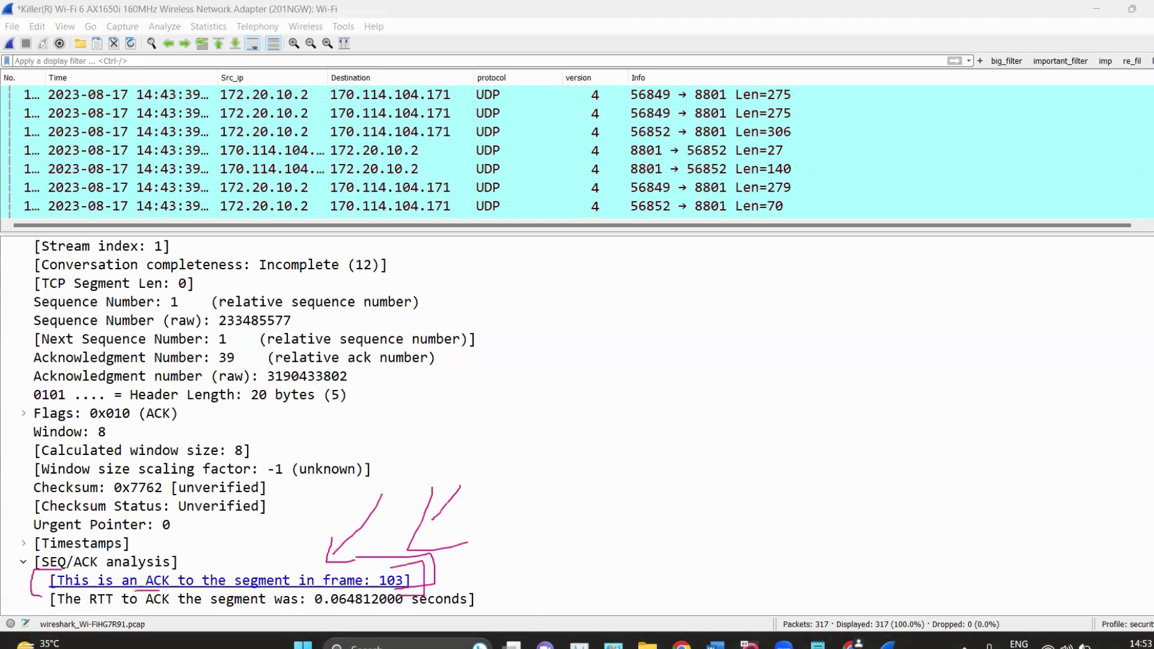
{"action": "left_click", "coordinate": [1151, 325]}
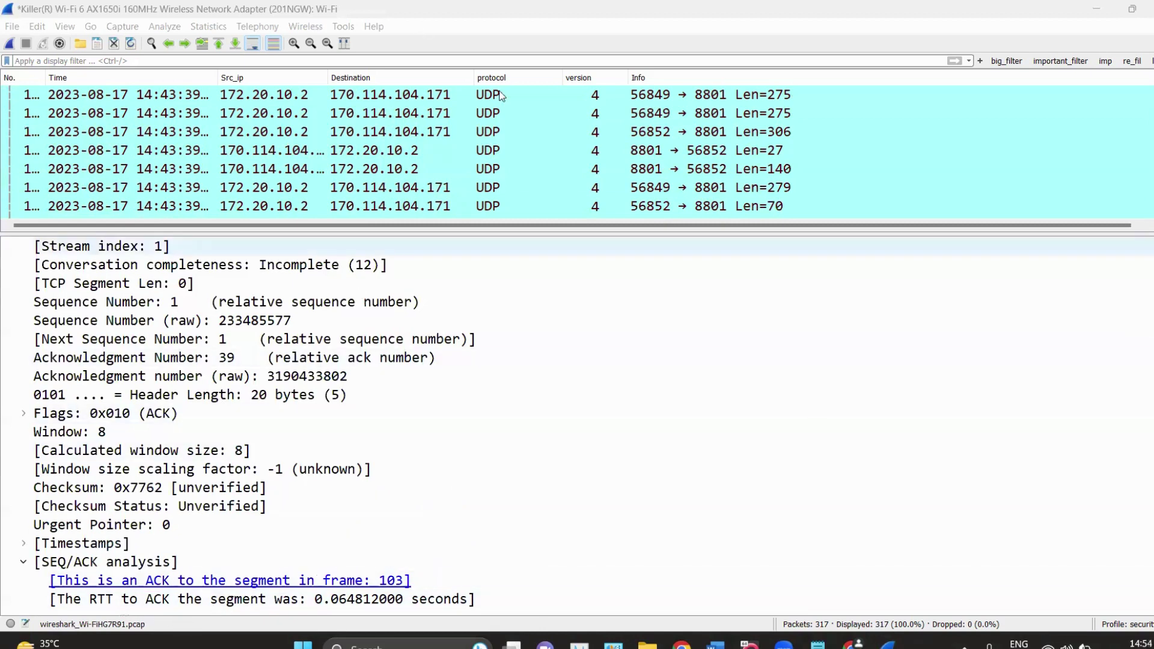
{"action": "left_click", "coordinate": [225, 581]}
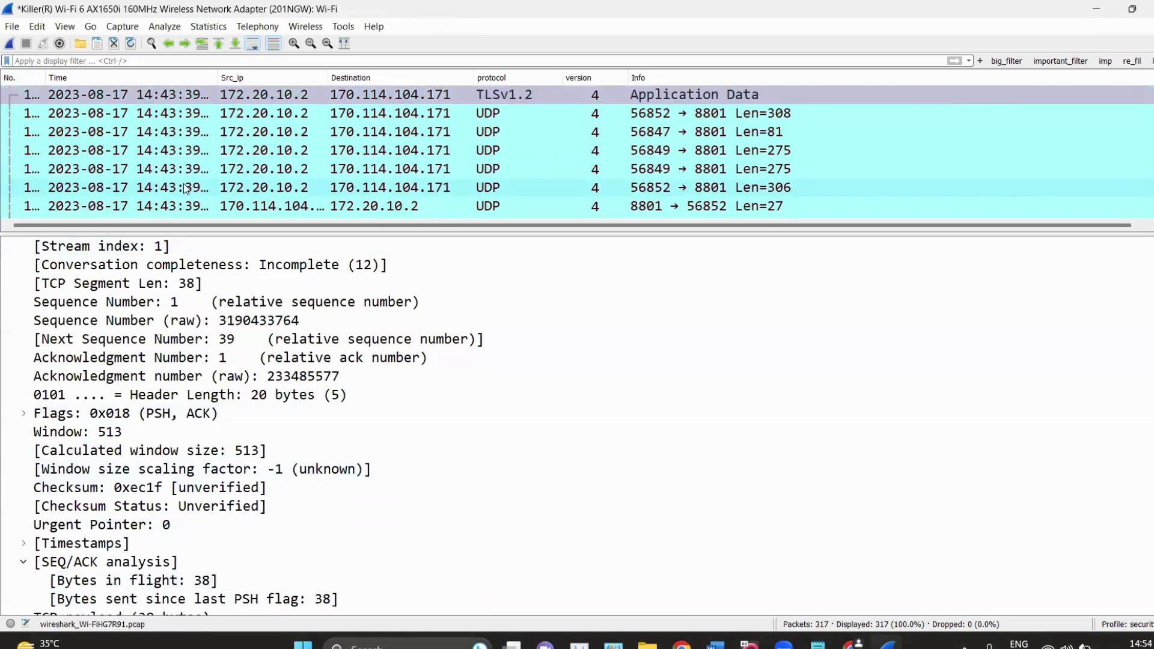
Examine packet 103 in the packet list and its Transmission Control Protocol fields, including the sequence numbers and SEQ/ACK analysis.
{"action": "scroll", "coordinate": [72, 189], "scroll_direction": "up", "scroll_amount": 2}
{"action": "scroll", "coordinate": [72, 189], "scroll_direction": "down", "scroll_amount": 1}
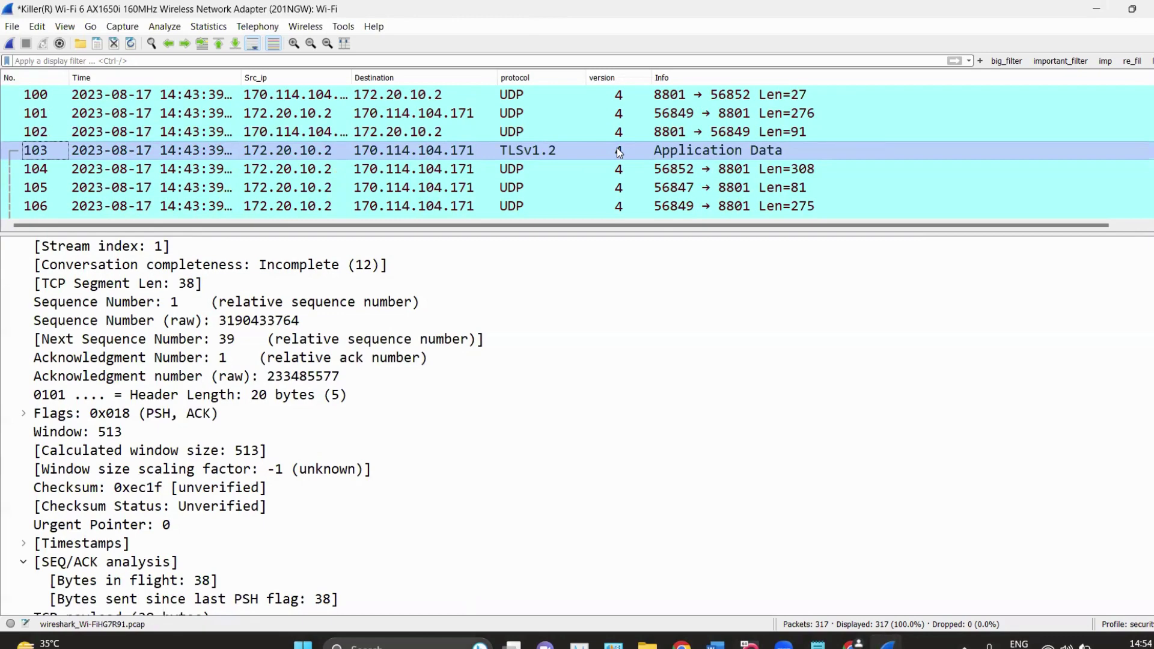
{"action": "scroll", "coordinate": [297, 587], "scroll_direction": "down", "scroll_amount": 1}
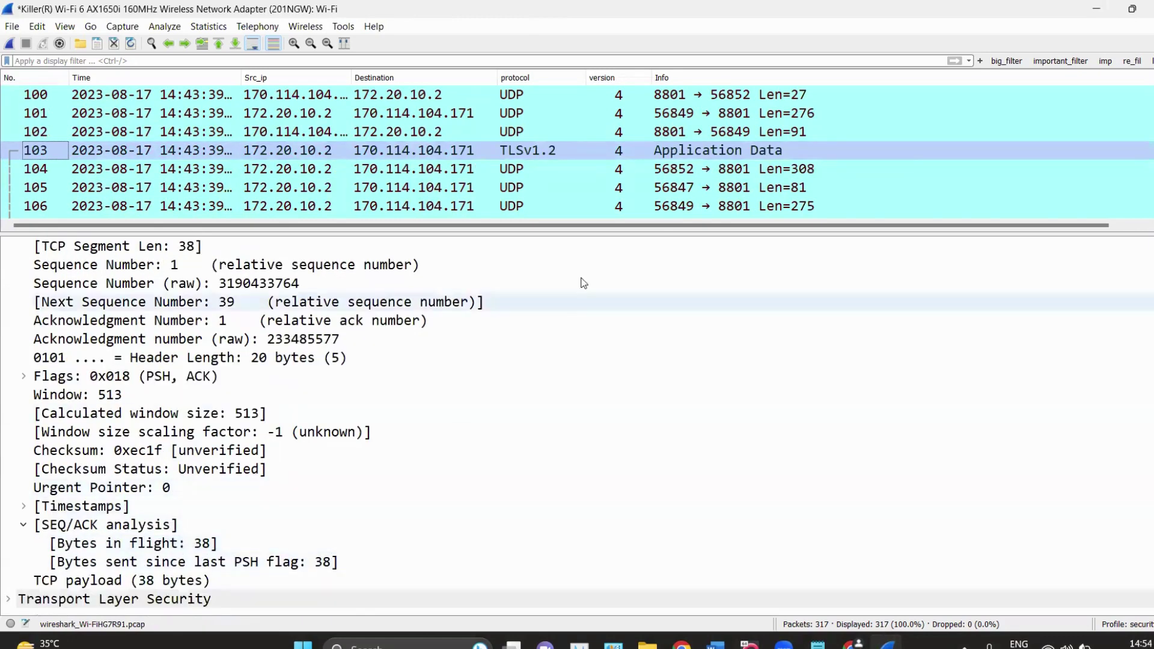
{"action": "scroll", "coordinate": [252, 390], "scroll_direction": "up", "scroll_amount": 3}
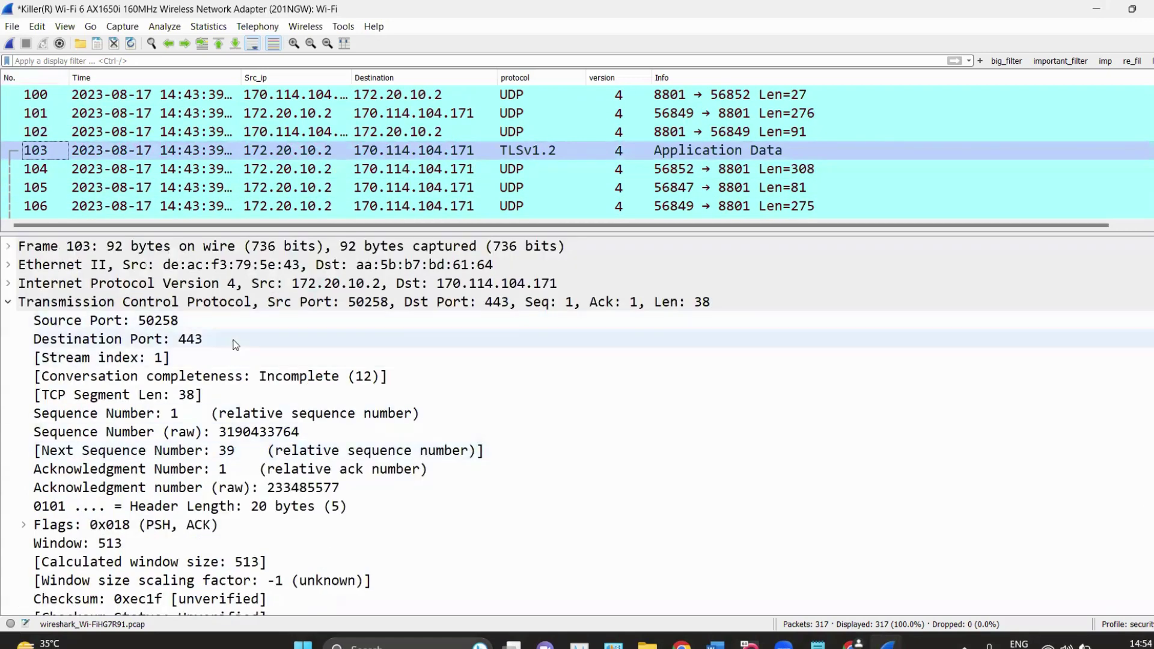
{"action": "scroll", "coordinate": [577, 129], "scroll_direction": "down", "scroll_amount": 3}
{"action": "scroll", "coordinate": [625, 144], "scroll_direction": "up", "scroll_amount": 3}
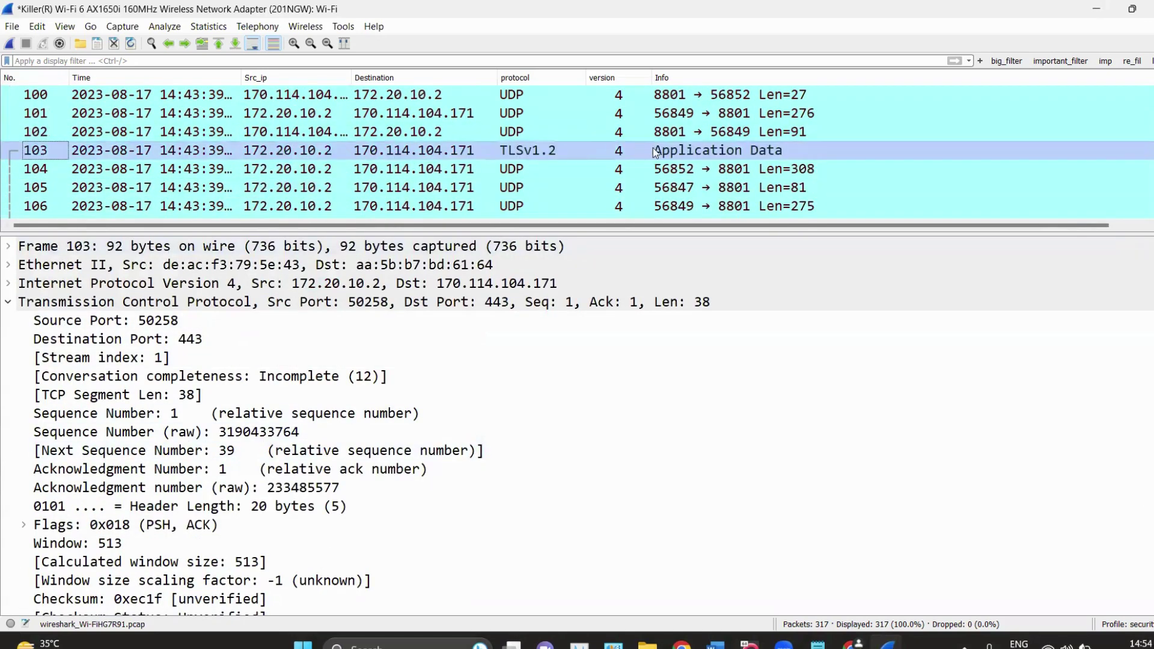
{"action": "left_click", "coordinate": [642, 155]}
{"action": "scroll", "coordinate": [180, 487], "scroll_direction": "down", "scroll_amount": 3}
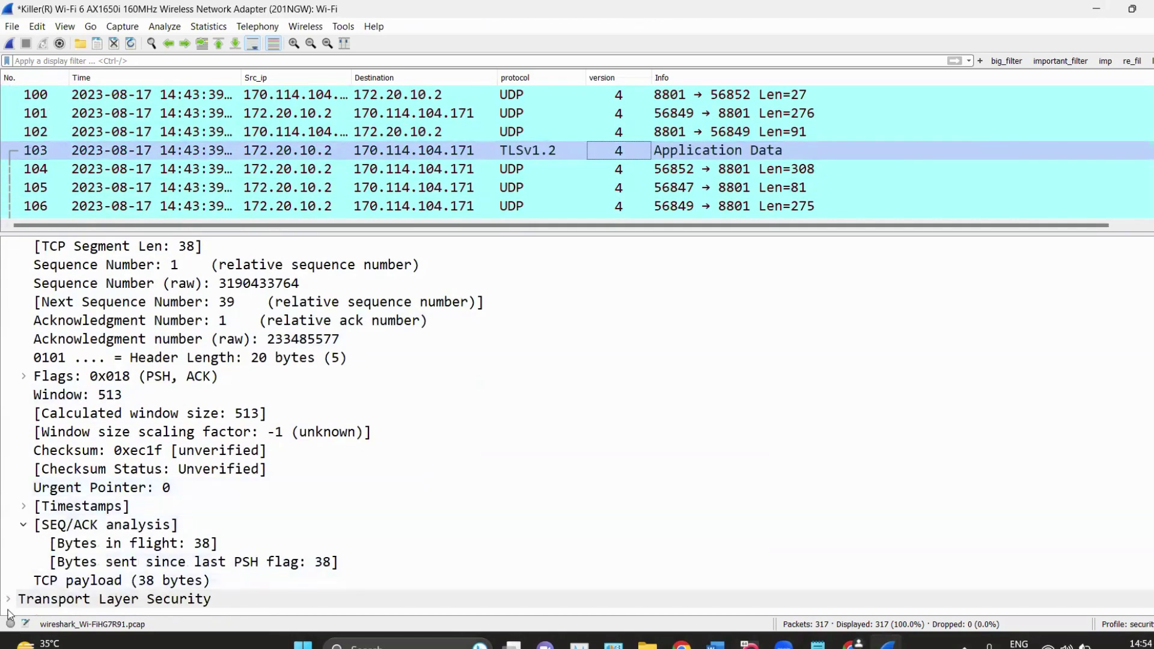
Collapse packet 103's SEQ/ACK analysis, expand its Transport Layer Security section and TLSv1.2 record layer, and reopen the SEQ/ACK analysis.
{"action": "left_click", "coordinate": [23, 527]}
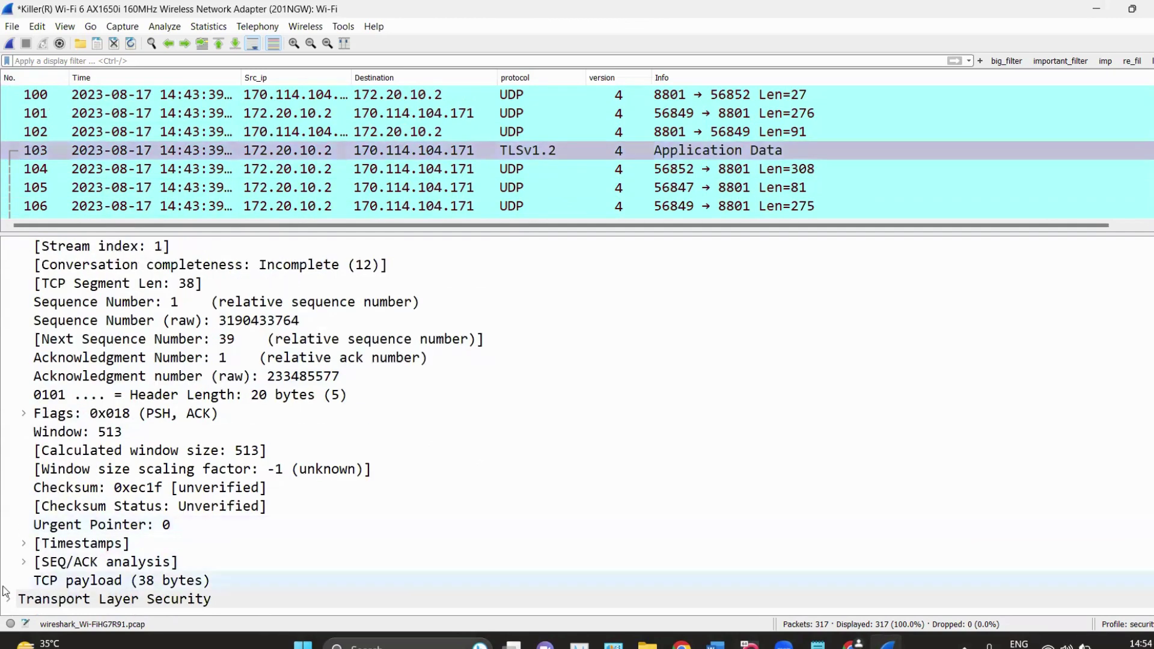
{"action": "left_click", "coordinate": [8, 600]}
{"action": "left_click", "coordinate": [21, 599]}
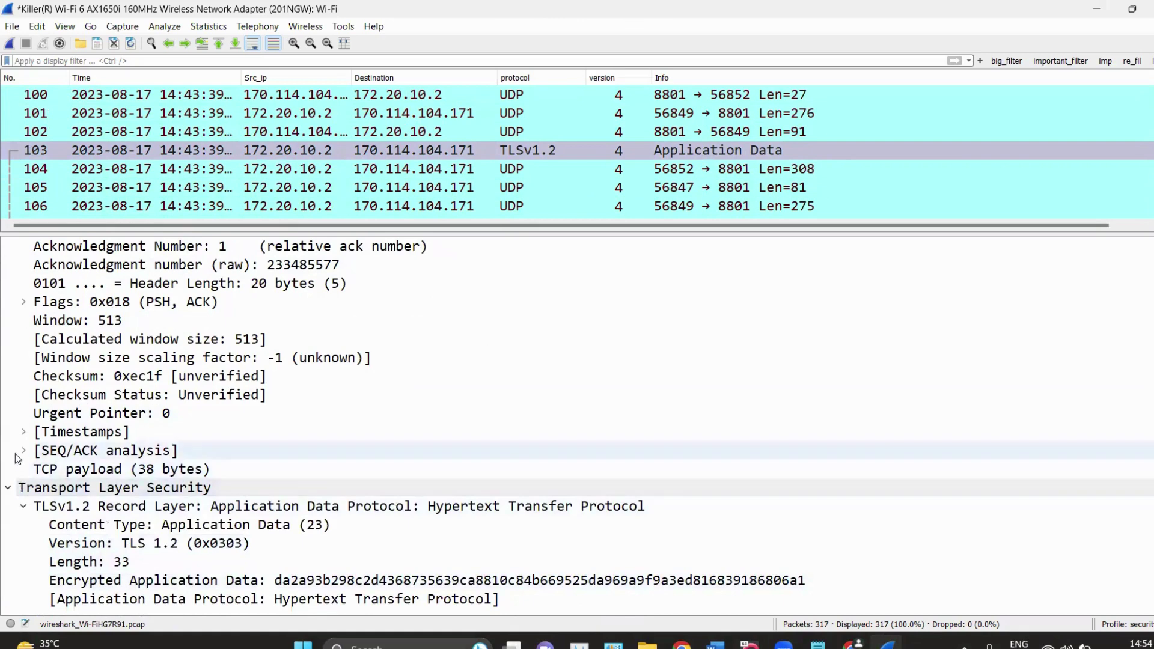
{"action": "left_click", "coordinate": [21, 451]}
{"action": "scroll", "coordinate": [75, 442], "scroll_direction": "up", "scroll_amount": 4}
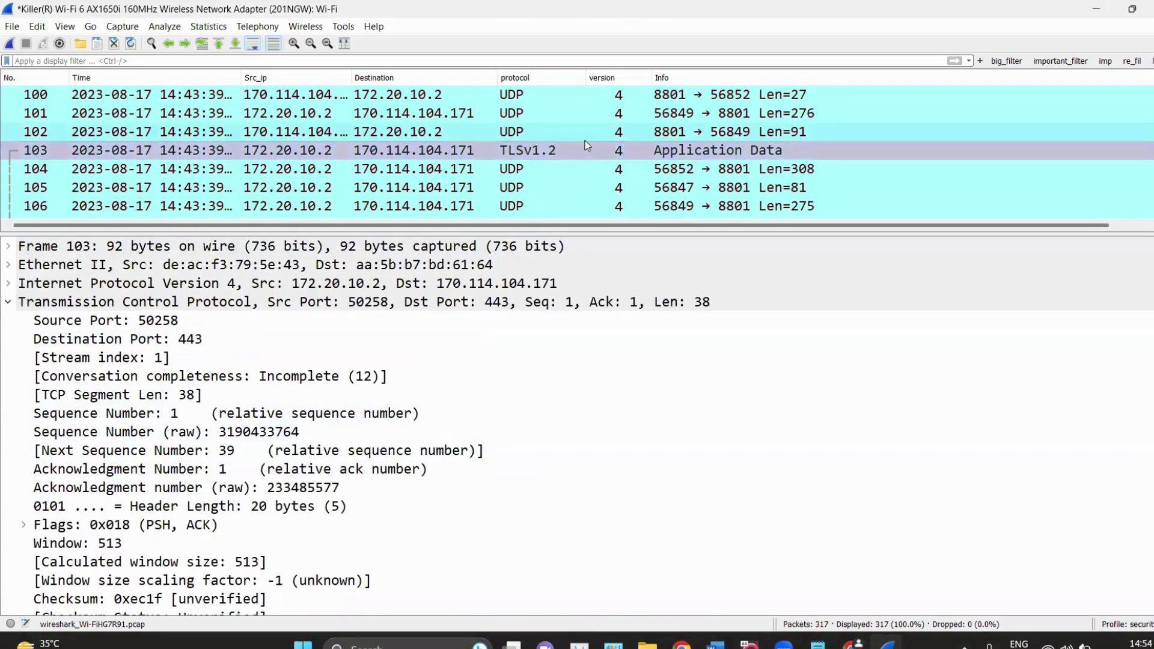
Select TCP [ACK] packet 120 in the packet list and follow its SEQ/ACK analysis link to frame 119.
{"action": "scroll", "coordinate": [586, 143], "scroll_direction": "up", "scroll_amount": 4}
{"action": "scroll", "coordinate": [586, 144], "scroll_direction": "down", "scroll_amount": 11}
{"action": "scroll", "coordinate": [583, 139], "scroll_direction": "up", "scroll_amount": 1}
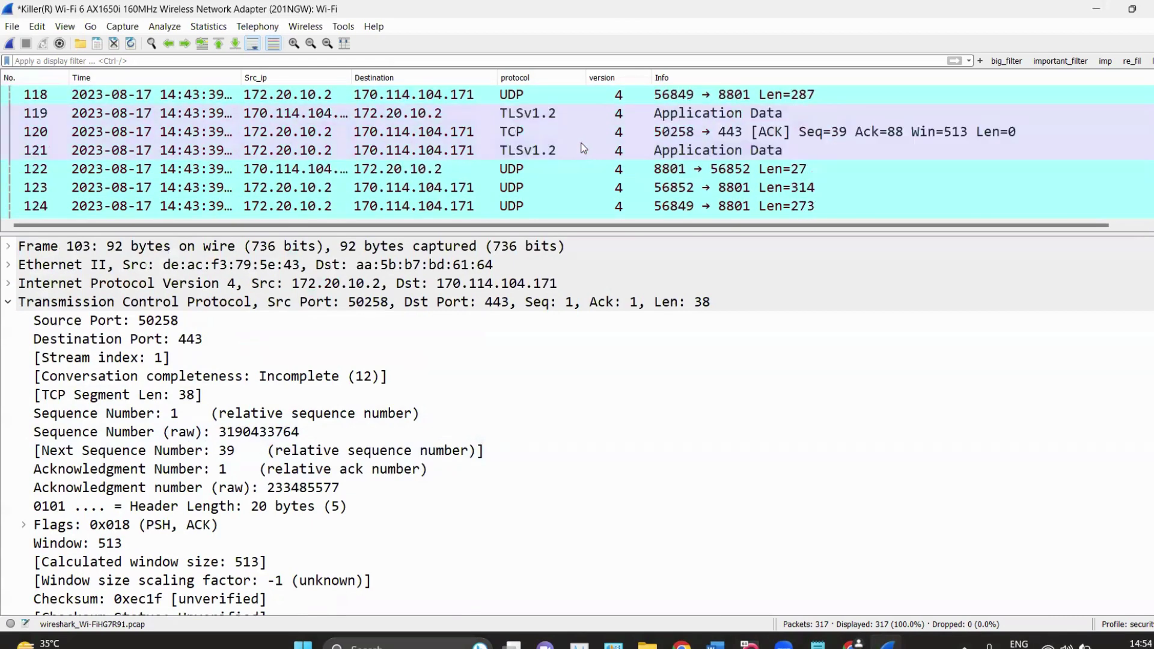
{"action": "left_click", "coordinate": [581, 135]}
{"action": "scroll", "coordinate": [214, 577], "scroll_direction": "down", "scroll_amount": 1}
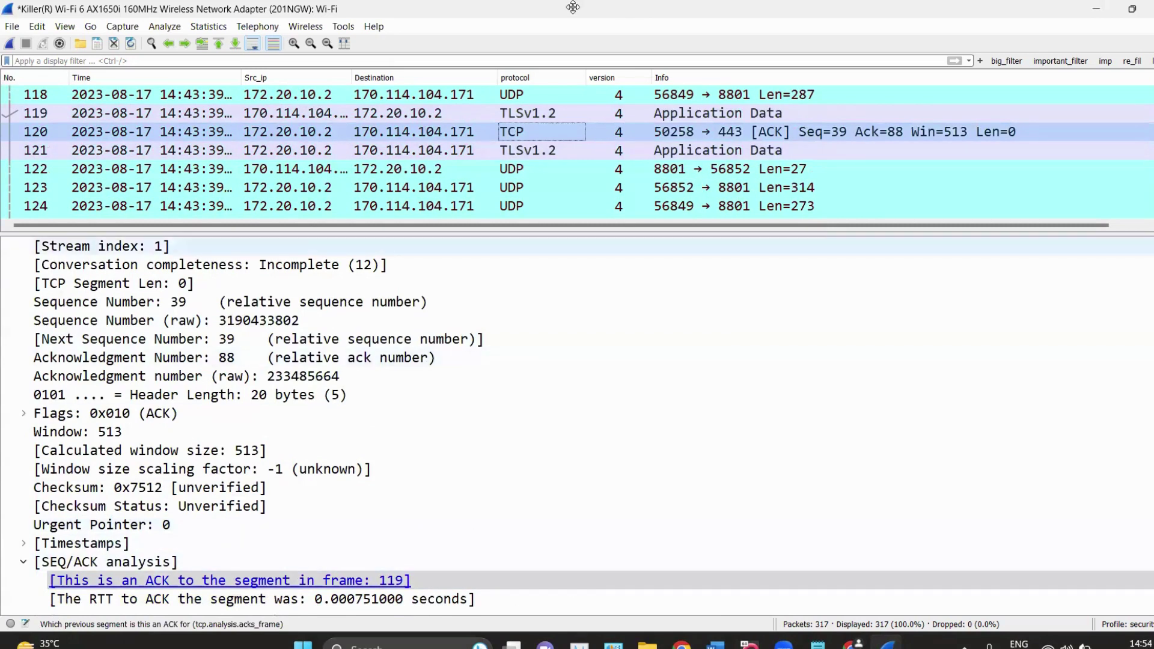
{"action": "left_click", "coordinate": [392, 581]}
{"action": "double_click", "coordinate": [392, 581]}
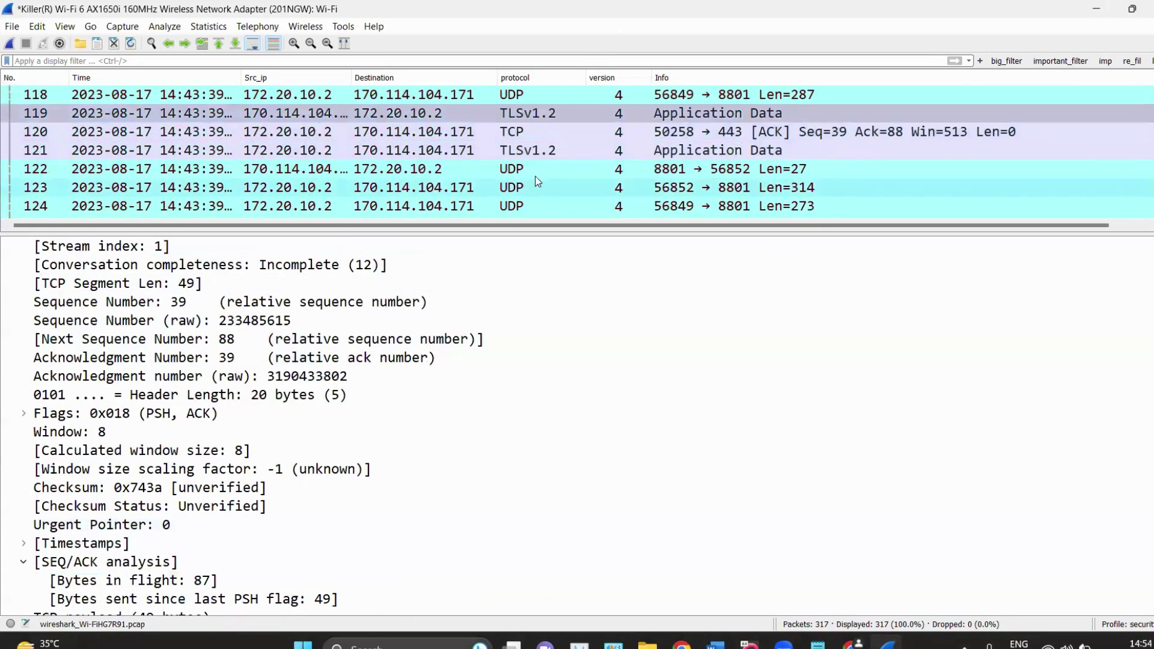
Compare packet 120 with the packet it acknowledges by selecting it again and returning to packet 119.
{"action": "left_click", "coordinate": [41, 118]}
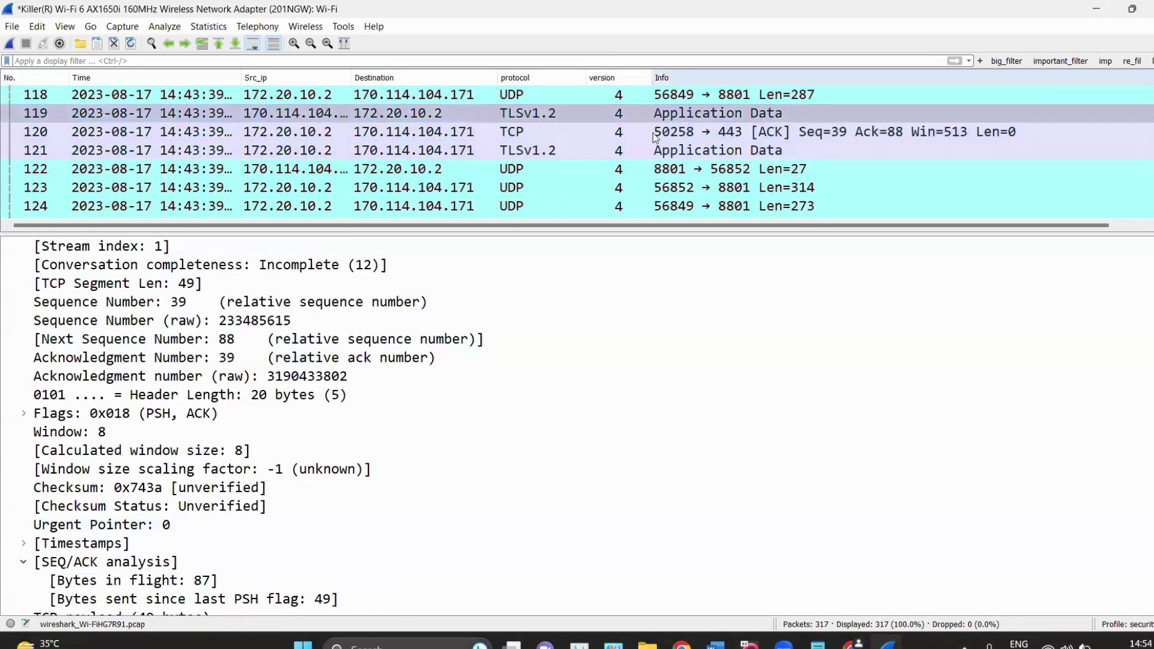
{"action": "left_click", "coordinate": [589, 132]}
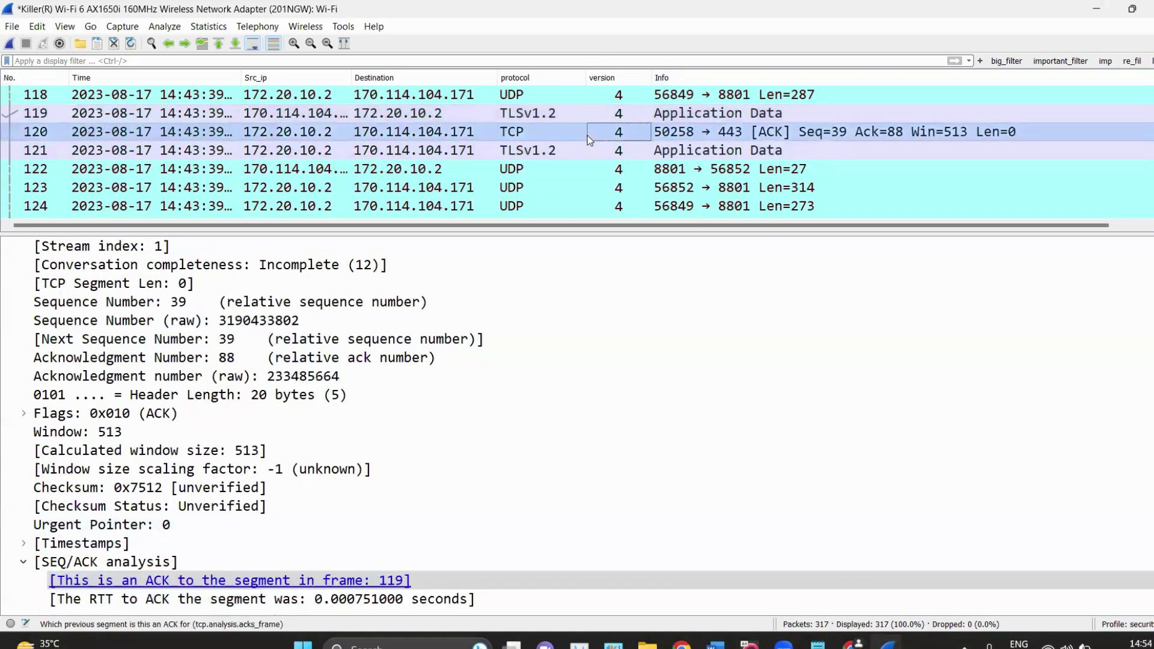
{"action": "left_click", "coordinate": [550, 113]}
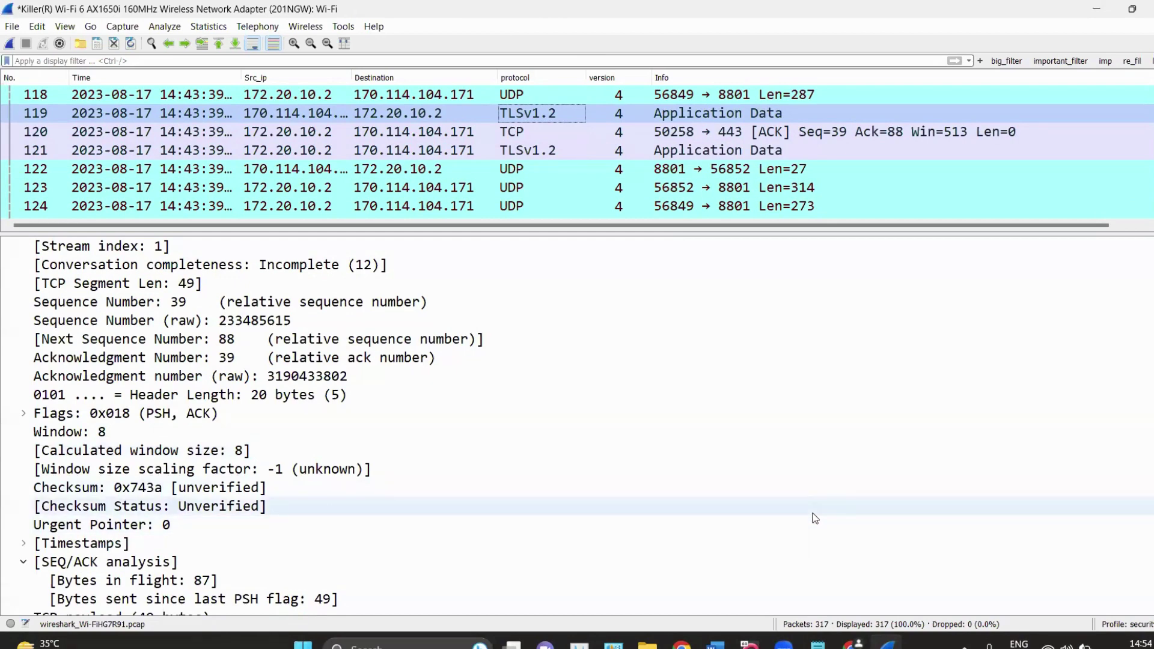
Switch to the Word notes, mark the square brackets and the Generated fields and Links bullets with the annotation pen, and clear the marks.
{"action": "left_click", "coordinate": [715, 644]}
{"action": "scroll", "coordinate": [665, 241], "scroll_direction": "up", "scroll_amount": 1}
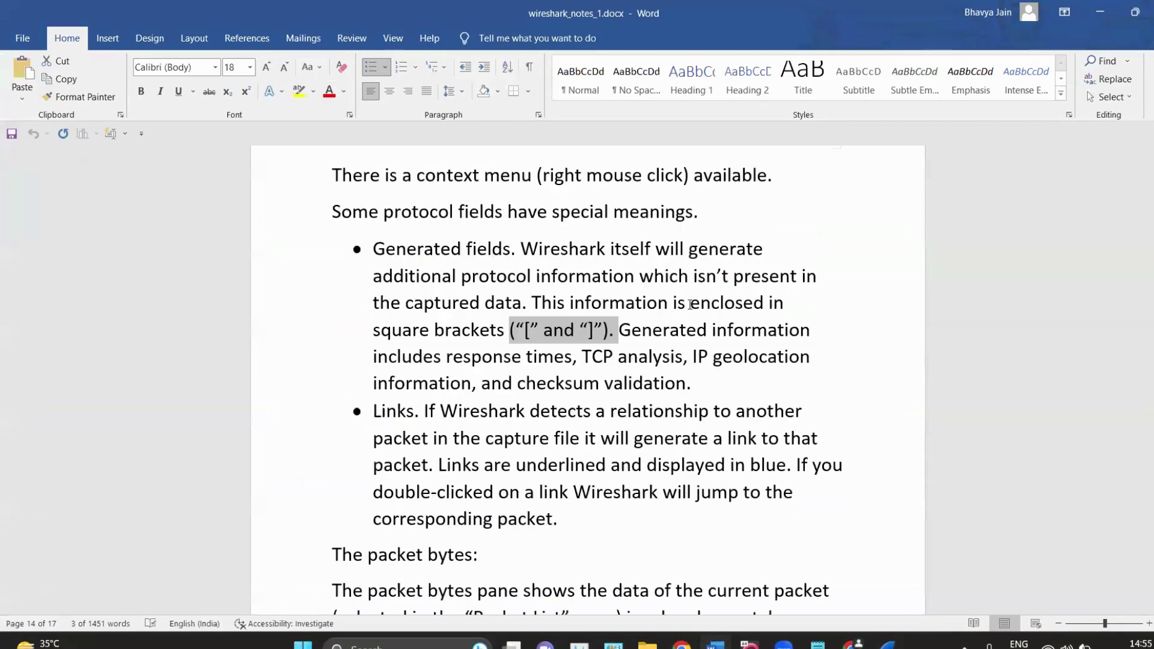
{"action": "left_click", "coordinate": [690, 302]}
{"action": "key", "text": "alt+Tab"}
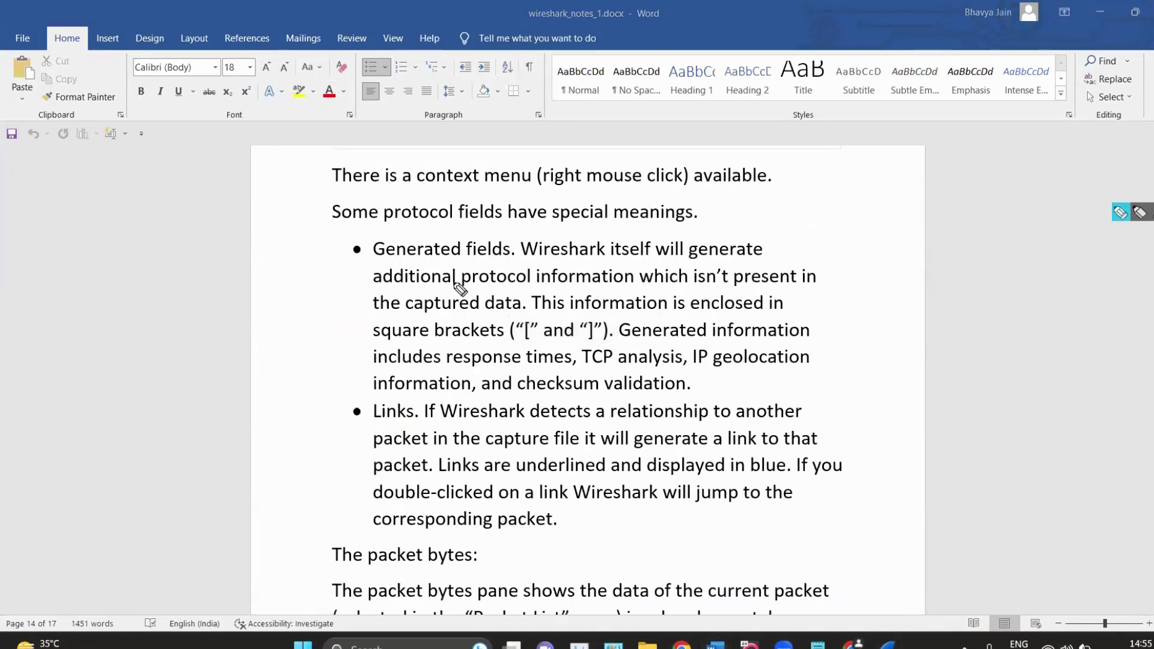
{"action": "mouse_move", "coordinate": [511, 347]}
{"action": "left_mouse_down"}
{"action": "mouse_move", "coordinate": [609, 348]}
{"action": "mouse_move", "coordinate": [611, 316]}
{"action": "mouse_move", "coordinate": [549, 312]}
{"action": "left_mouse_up"}
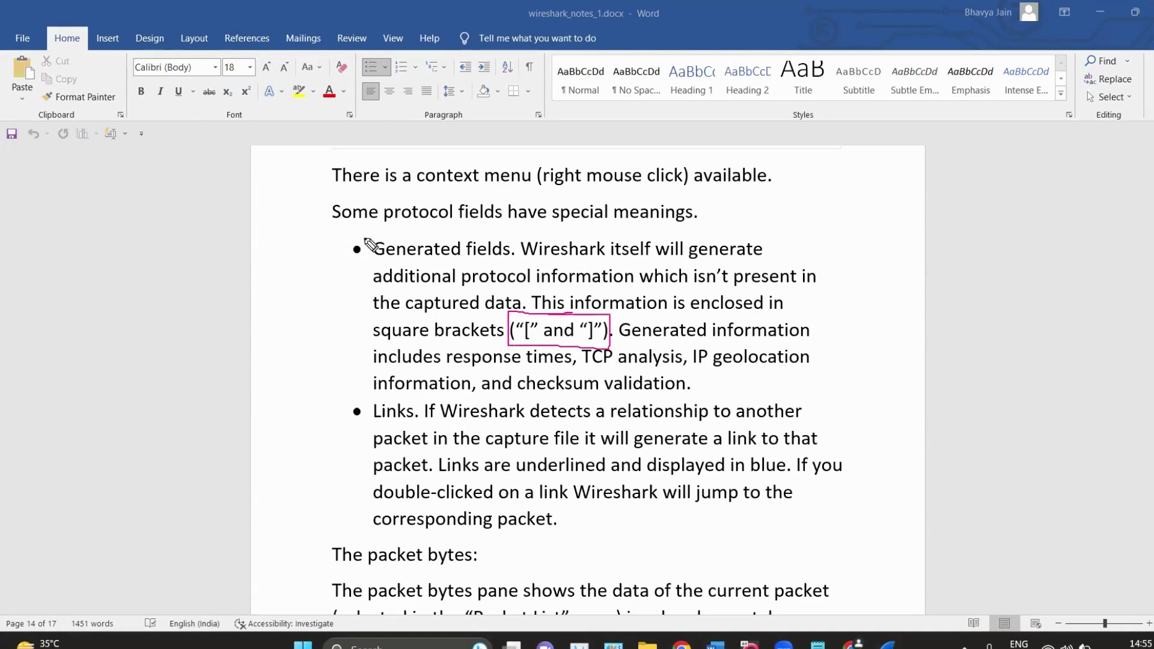
{"action": "mouse_move", "coordinate": [318, 260]}
{"action": "left_mouse_down"}
{"action": "mouse_move", "coordinate": [337, 269]}
{"action": "mouse_move", "coordinate": [394, 238]}
{"action": "left_mouse_up"}
{"action": "mouse_move", "coordinate": [310, 431]}
{"action": "left_mouse_down"}
{"action": "mouse_move", "coordinate": [379, 395]}
{"action": "mouse_move", "coordinate": [465, 429]}
{"action": "mouse_move", "coordinate": [384, 427]}
{"action": "left_mouse_up"}
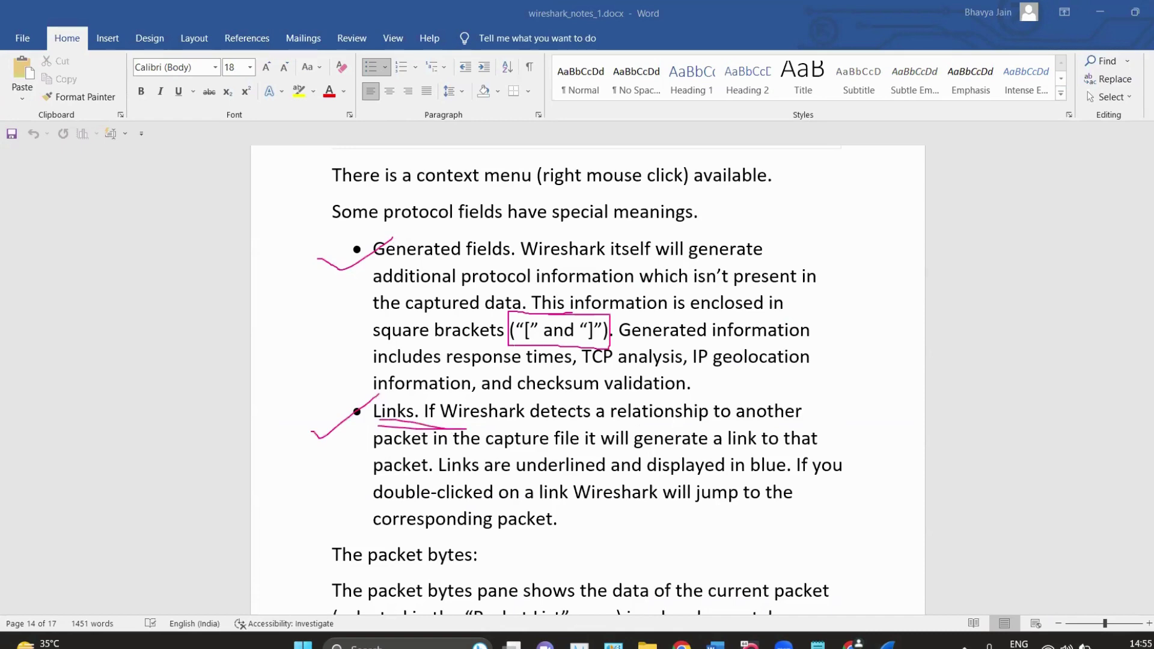
{"action": "key", "text": "Escape"}
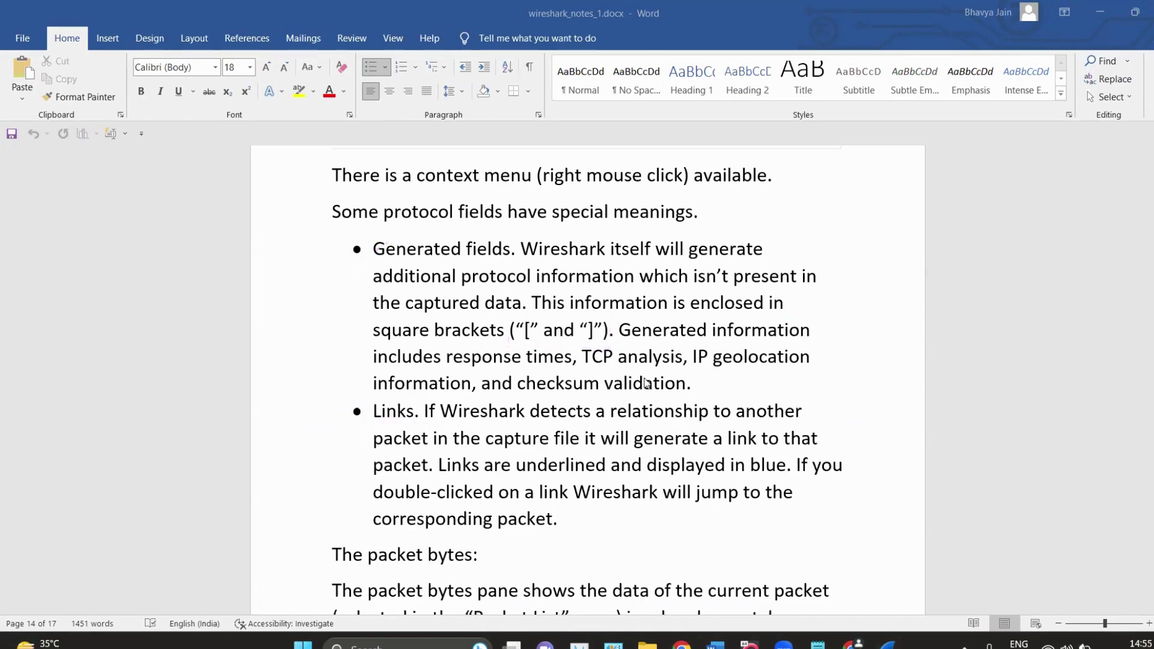
Review the notes on the packet details pane and its sample link, and on the packet bytes hex dump.
{"action": "scroll", "coordinate": [645, 383], "scroll_direction": "up", "scroll_amount": 5}
{"action": "scroll", "coordinate": [395, 407], "scroll_direction": "up", "scroll_amount": 1}
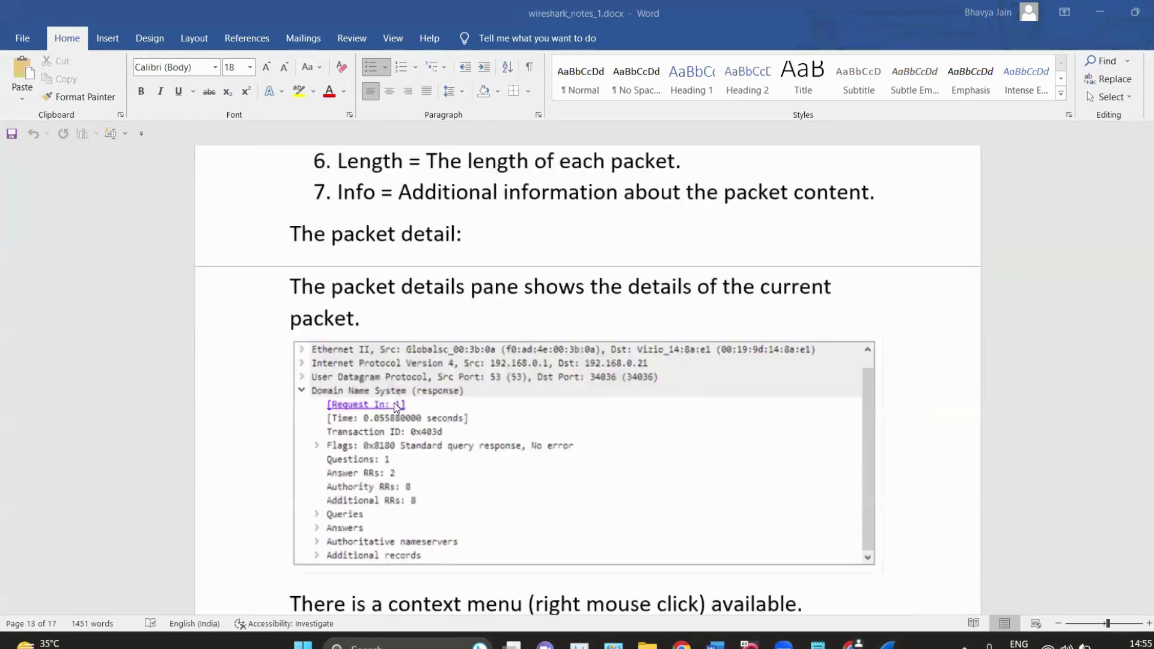
{"action": "scroll", "coordinate": [395, 407], "scroll_direction": "up", "scroll_amount": 2, "text": "ctrl"}
{"action": "scroll", "coordinate": [357, 447], "scroll_direction": "down", "scroll_amount": 6}
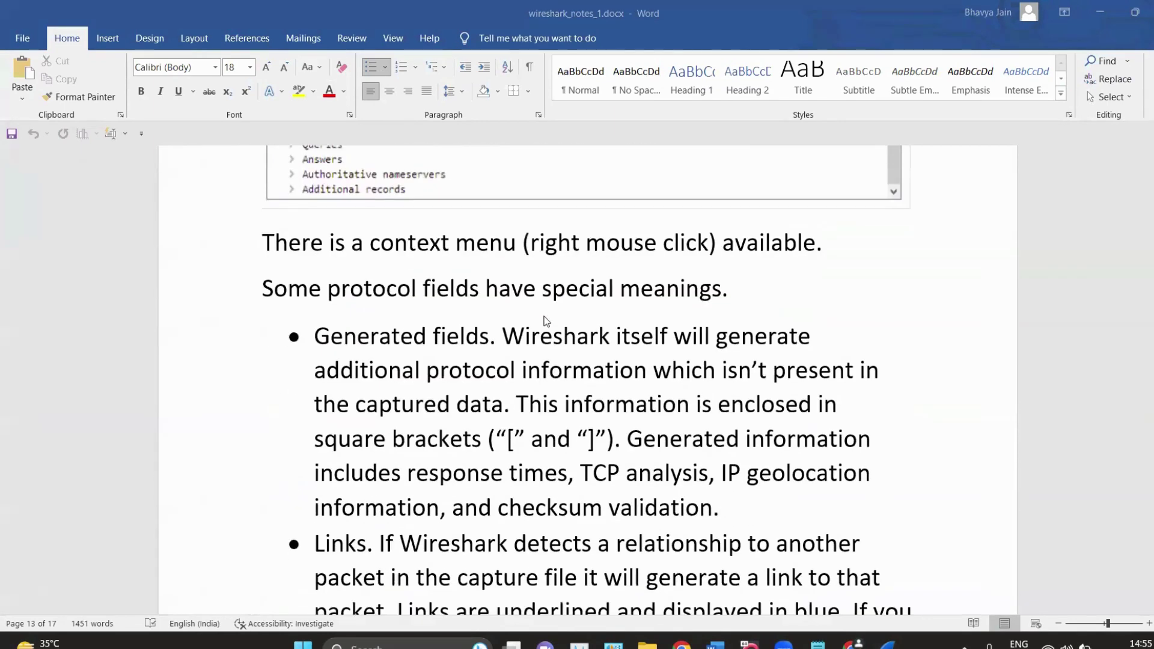
{"action": "scroll", "coordinate": [546, 320], "scroll_direction": "down", "scroll_amount": 10}
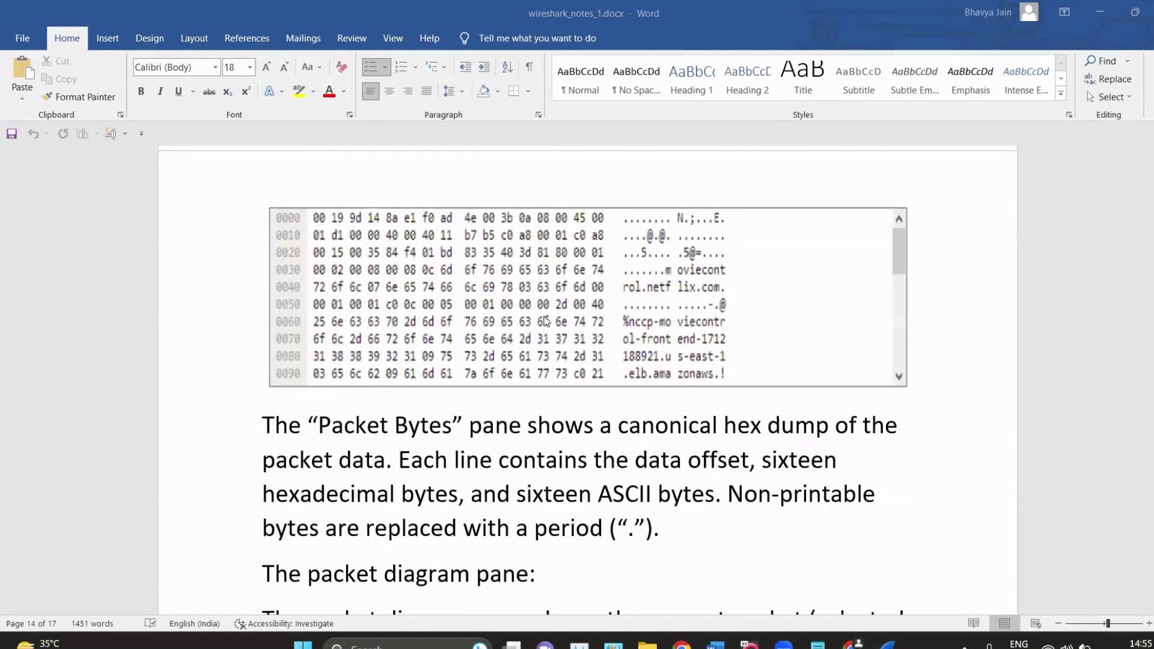
{"action": "scroll", "coordinate": [546, 321], "scroll_direction": "down", "scroll_amount": 2, "text": "ctrl"}
{"action": "scroll", "coordinate": [546, 320], "scroll_direction": "up", "scroll_amount": 3}
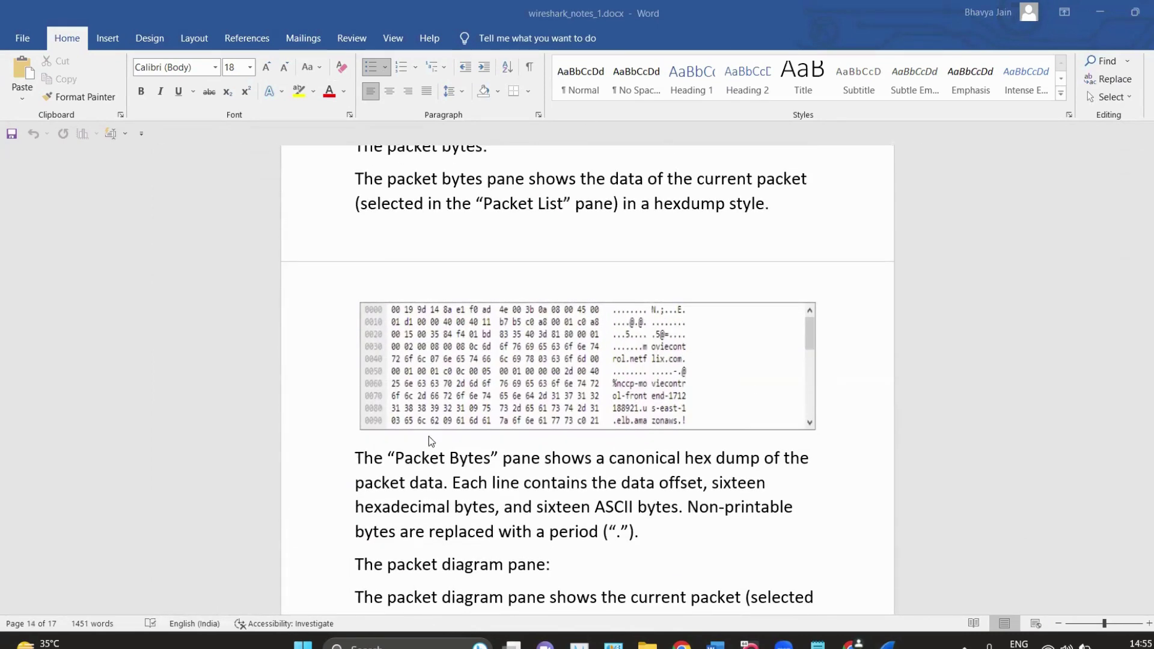
{"action": "scroll", "coordinate": [427, 438], "scroll_direction": "down", "scroll_amount": 6}
{"action": "scroll", "coordinate": [819, 287], "scroll_direction": "up", "scroll_amount": 5}
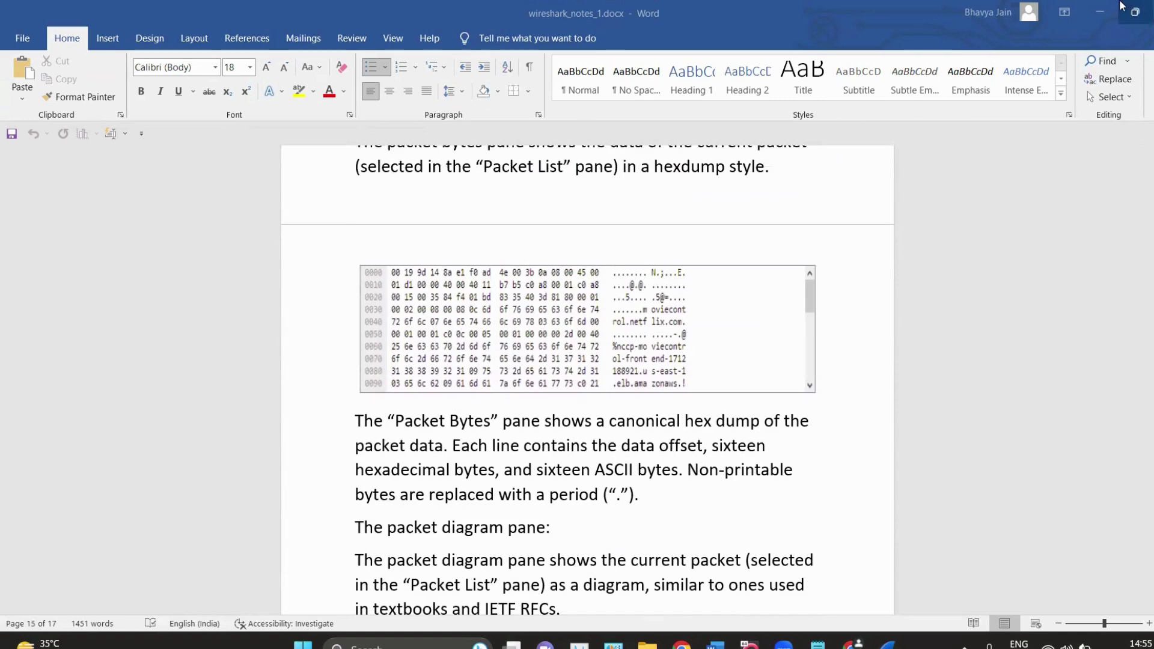
Minimize the Word notes to return to Wireshark, enlarge the packet list, and show the Packet Diagram pane.
{"action": "left_click", "coordinate": [1100, 10]}
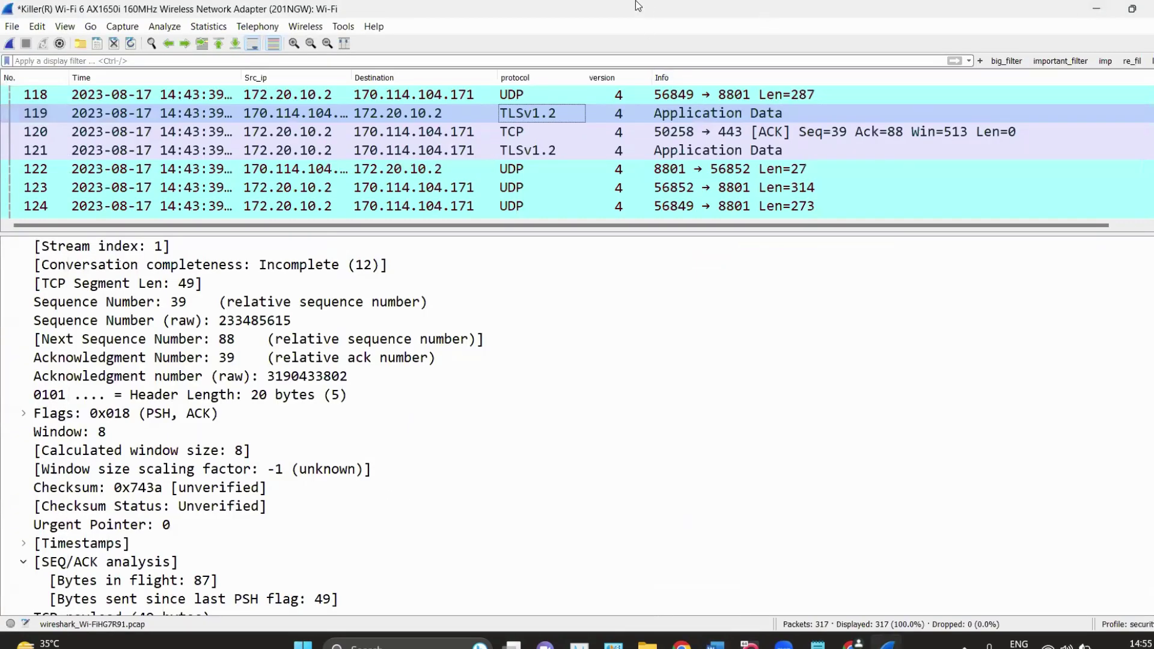
{"action": "left_click_drag", "start_coordinate": [537, 226], "coordinate": [537, 268]}
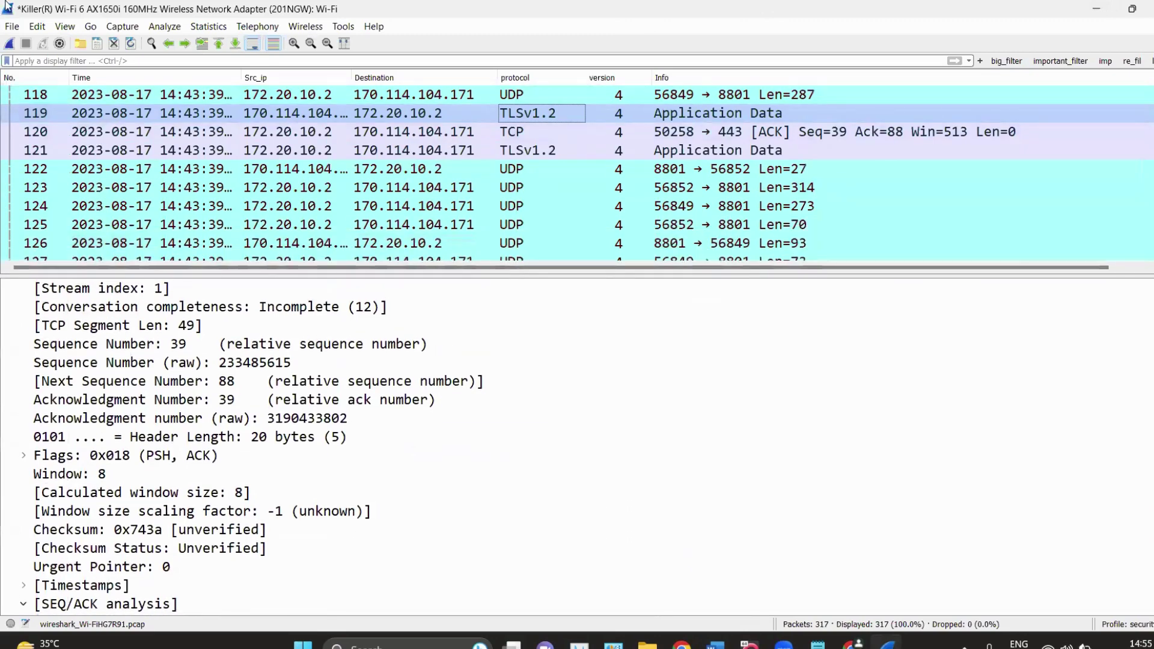
{"action": "left_click", "coordinate": [64, 26]}
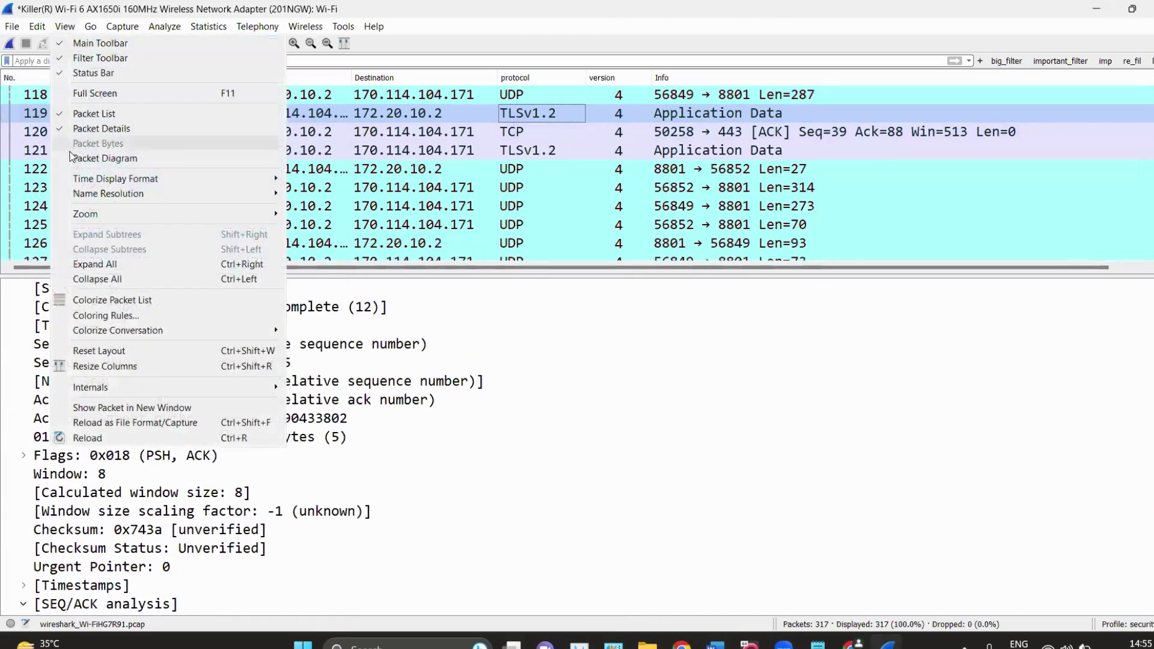
{"action": "left_click", "coordinate": [108, 158]}
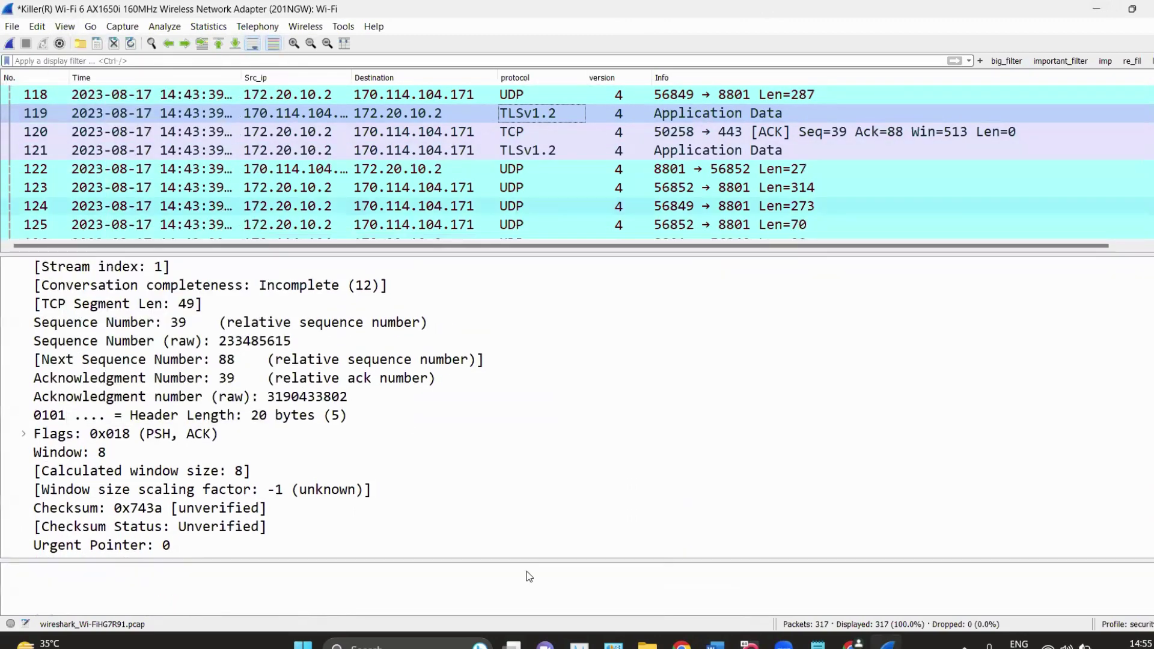
Enlarge the packet diagram pane, display packet 120's diagram, and rebalance the pane's height with the packet details.
{"action": "left_click_drag", "start_coordinate": [527, 562], "coordinate": [535, 306]}
{"action": "key", "text": "Down"}
{"action": "scroll", "coordinate": [521, 483], "scroll_direction": "down", "scroll_amount": 3}
{"action": "scroll", "coordinate": [521, 482], "scroll_direction": "up", "scroll_amount": 3}
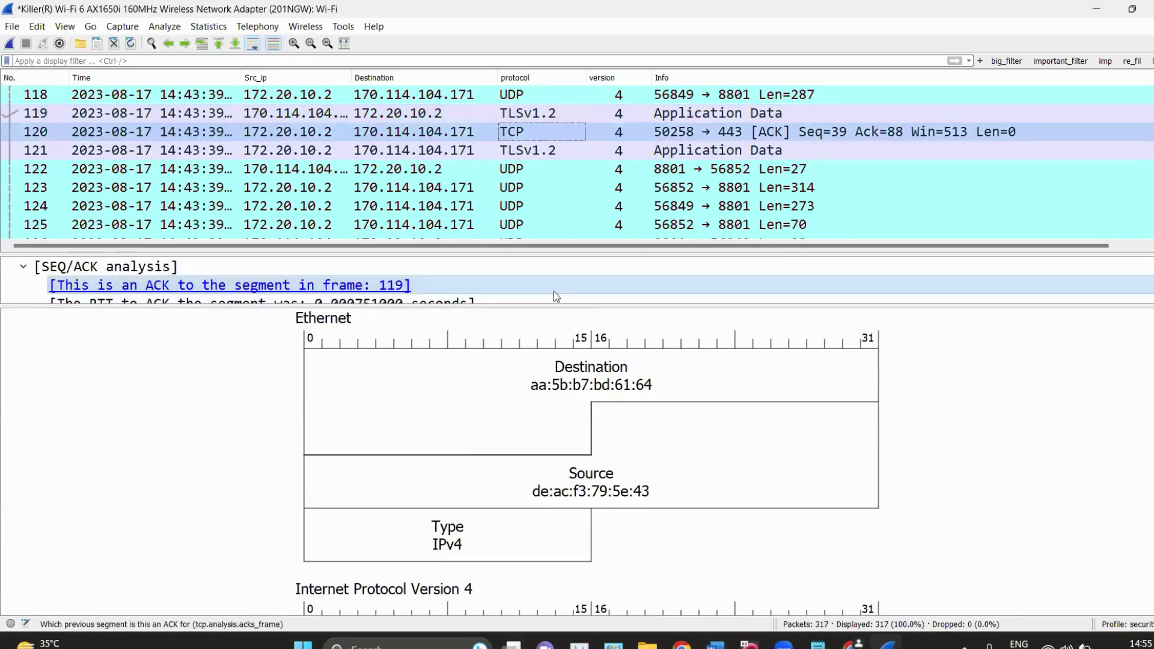
{"action": "left_click_drag", "start_coordinate": [559, 305], "coordinate": [559, 366]}
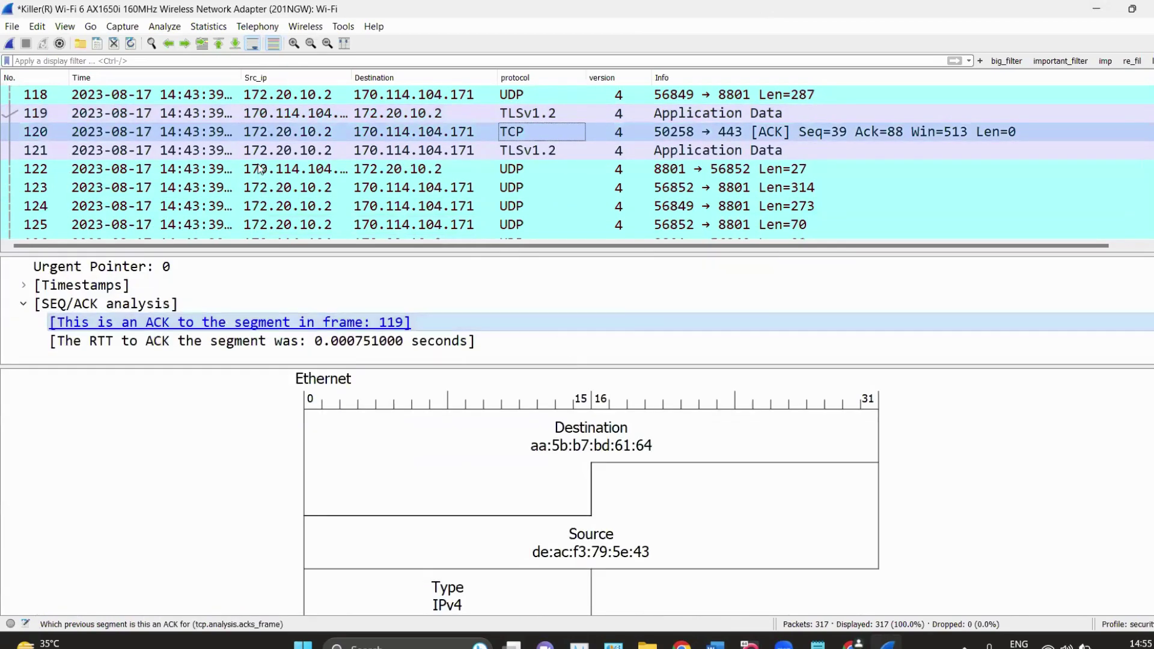
Assign Packet Bytes to pane 3 in the Layout preferences and apply the change.
{"action": "left_click", "coordinate": [39, 30]}
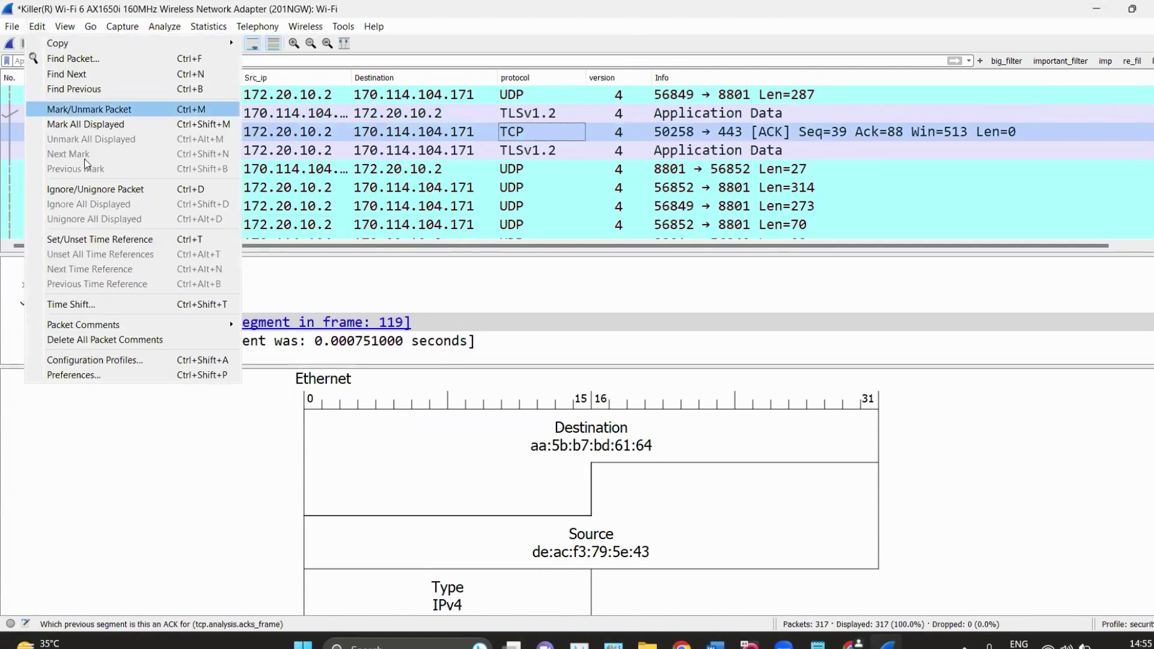
{"action": "left_click", "coordinate": [104, 369]}
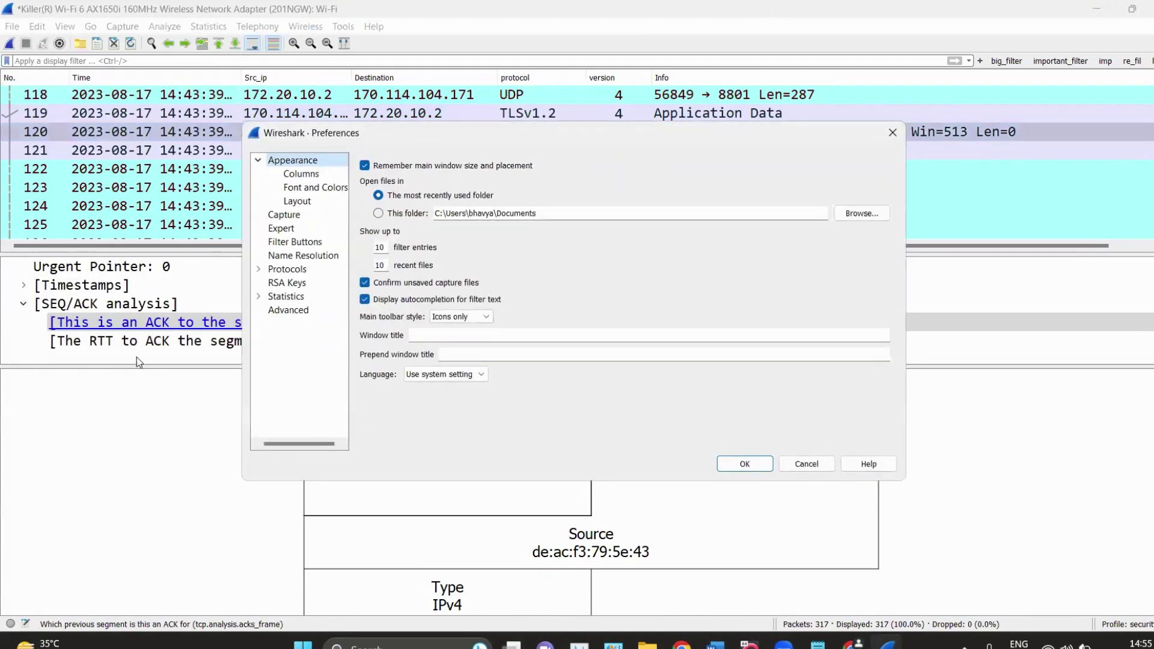
{"action": "left_click", "coordinate": [305, 214]}
{"action": "left_click", "coordinate": [305, 205]}
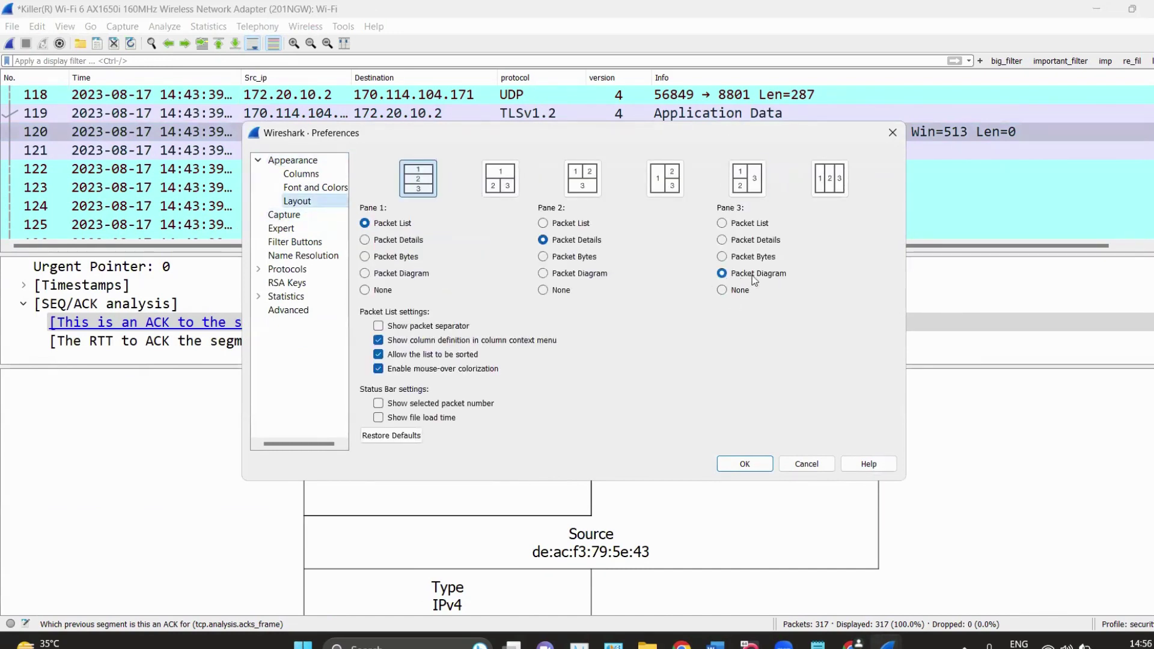
{"action": "left_click", "coordinate": [723, 258]}
{"action": "left_click", "coordinate": [745, 464]}
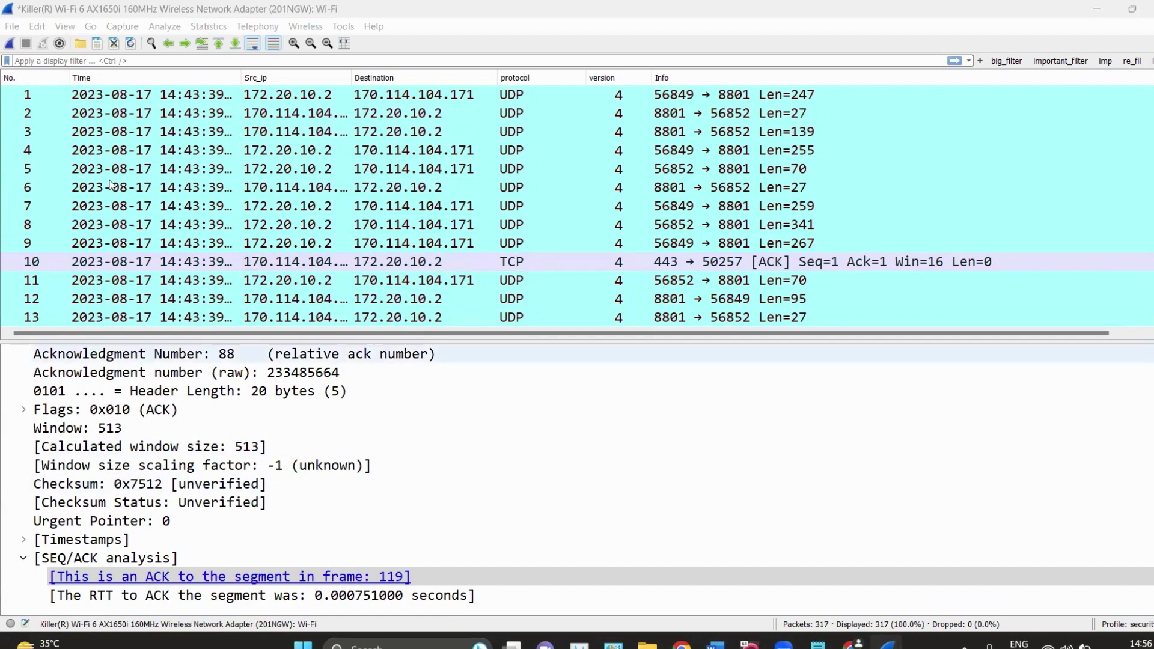
Show the Packet Bytes pane, select packet 2 to display its hex dump, and browse the neighbouring packets.
{"action": "left_click", "coordinate": [65, 26]}
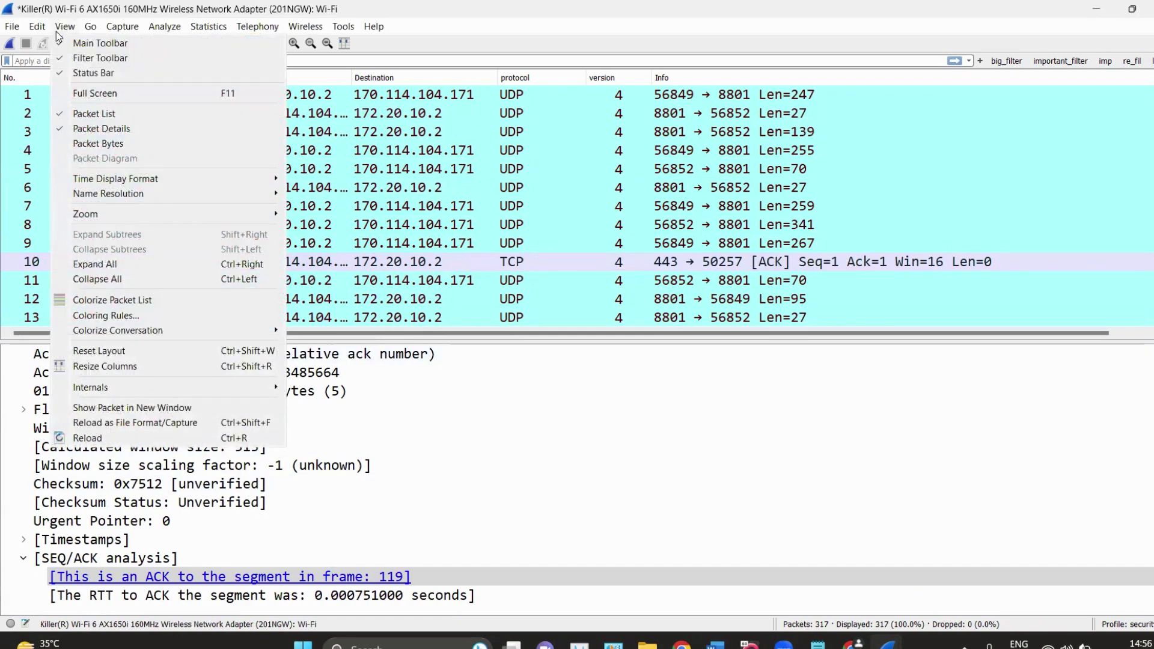
{"action": "left_click", "coordinate": [102, 142]}
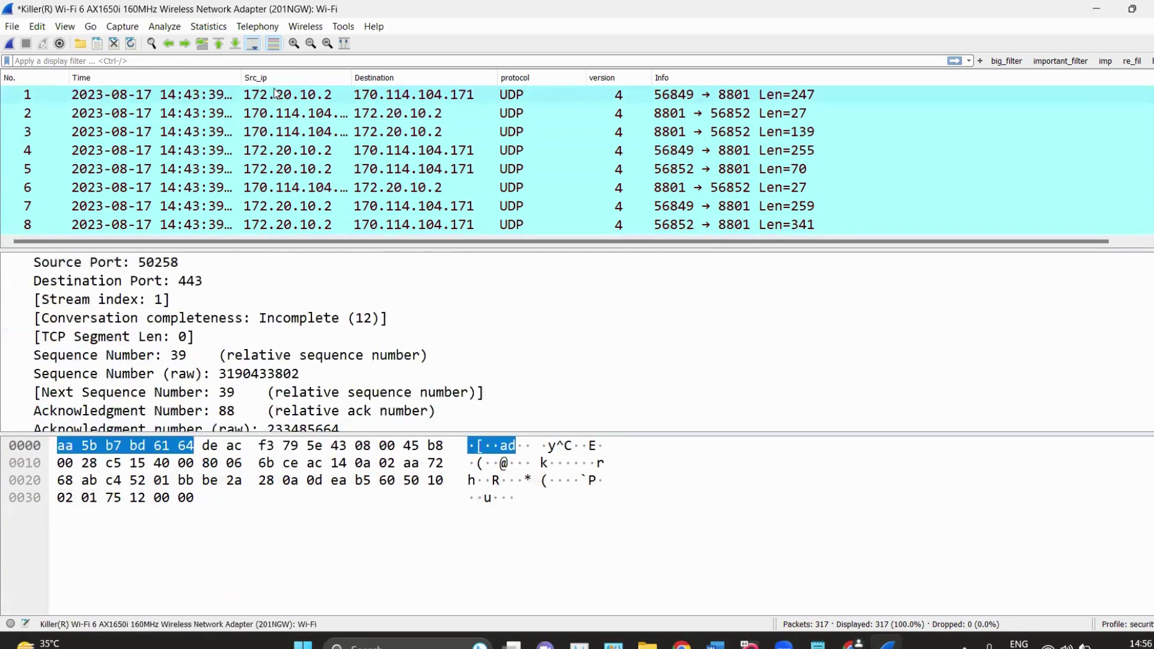
{"action": "left_click", "coordinate": [310, 95]}
{"action": "left_click", "coordinate": [316, 112]}
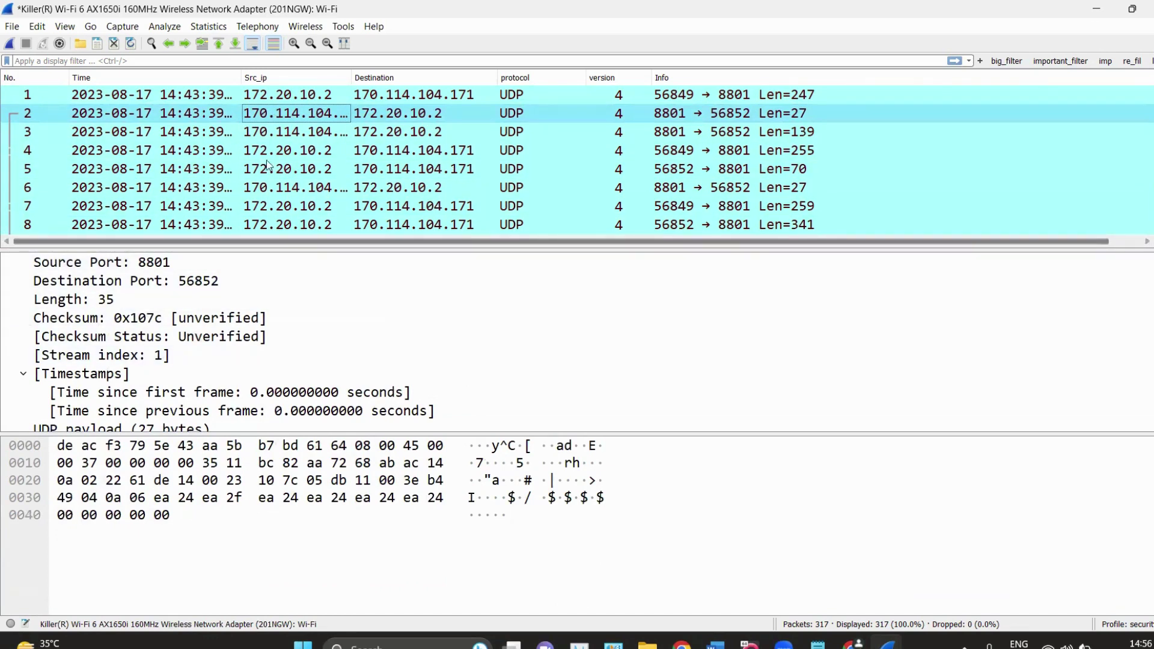
{"action": "scroll", "coordinate": [546, 224], "scroll_direction": "down", "scroll_amount": 6}
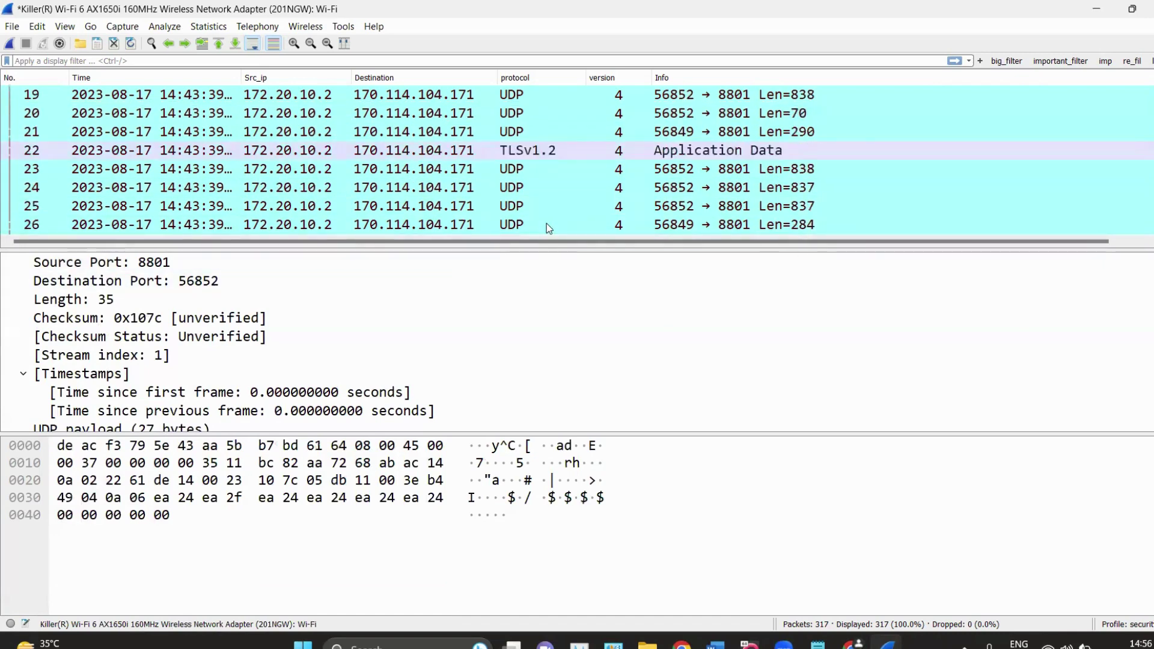
{"action": "scroll", "coordinate": [547, 223], "scroll_direction": "up", "scroll_amount": 6}
{"action": "scroll", "coordinate": [511, 180], "scroll_direction": "down", "scroll_amount": 5}
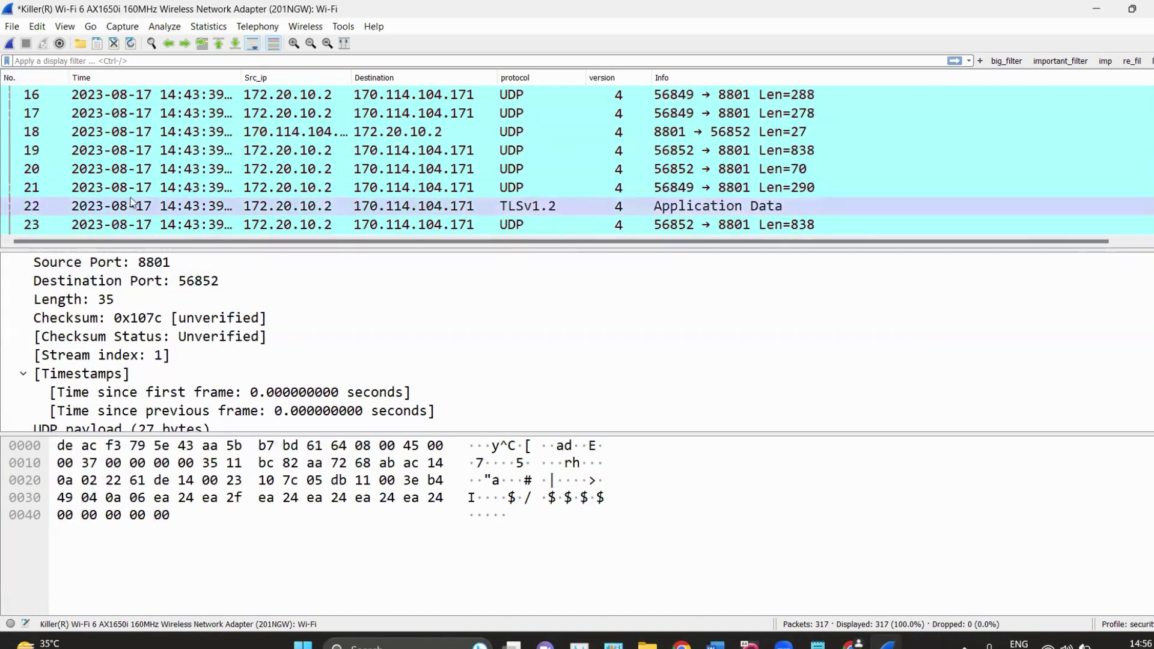
{"action": "scroll", "coordinate": [152, 182], "scroll_direction": "up", "scroll_amount": 5}
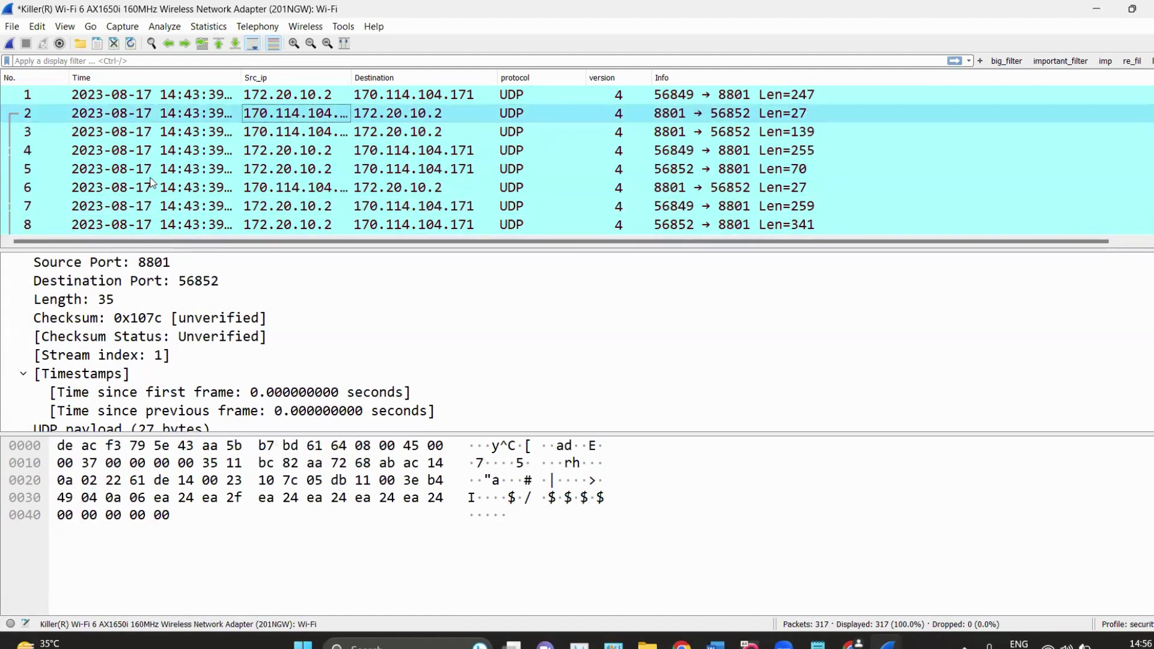
Hide the Packet Bytes and Packet Details panes so that only the packet list is shown.
{"action": "left_click", "coordinate": [71, 27]}
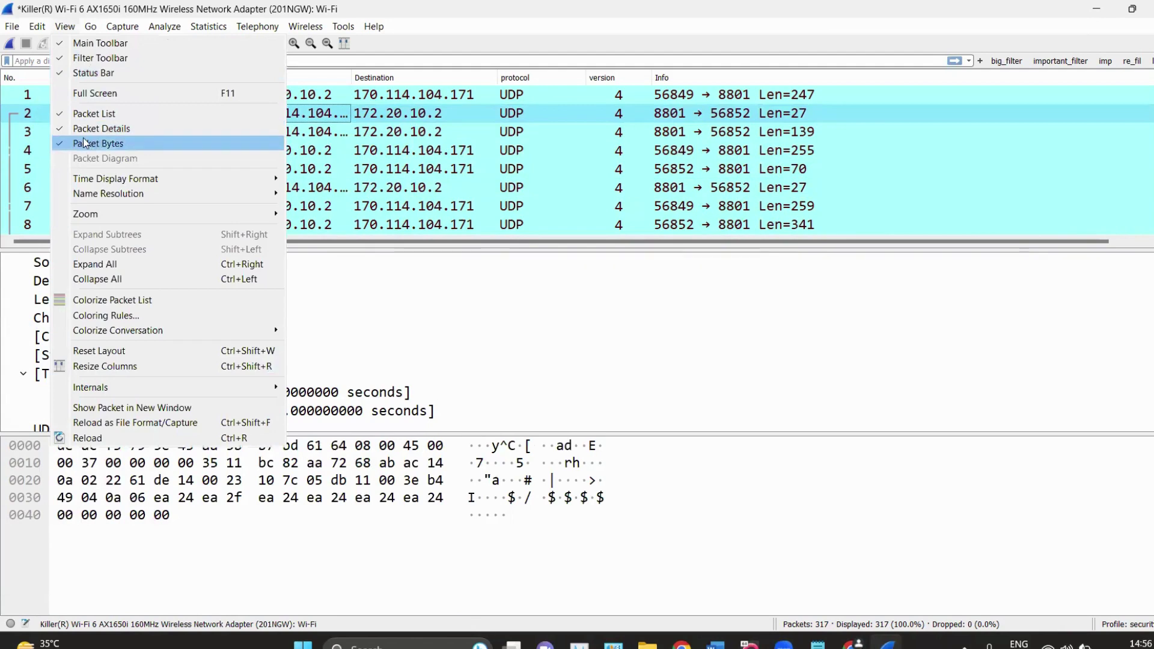
{"action": "left_click", "coordinate": [93, 142]}
{"action": "left_click", "coordinate": [75, 27]}
{"action": "left_click", "coordinate": [93, 126]}
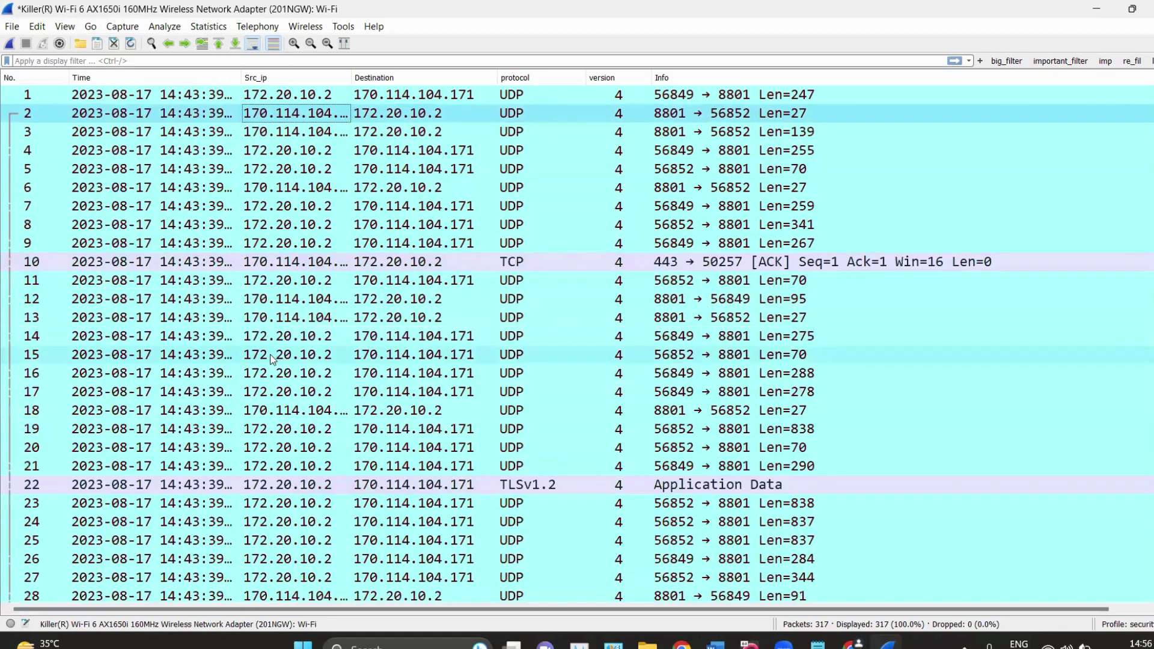
{"action": "scroll", "coordinate": [406, 344], "scroll_direction": "down", "scroll_amount": 10}
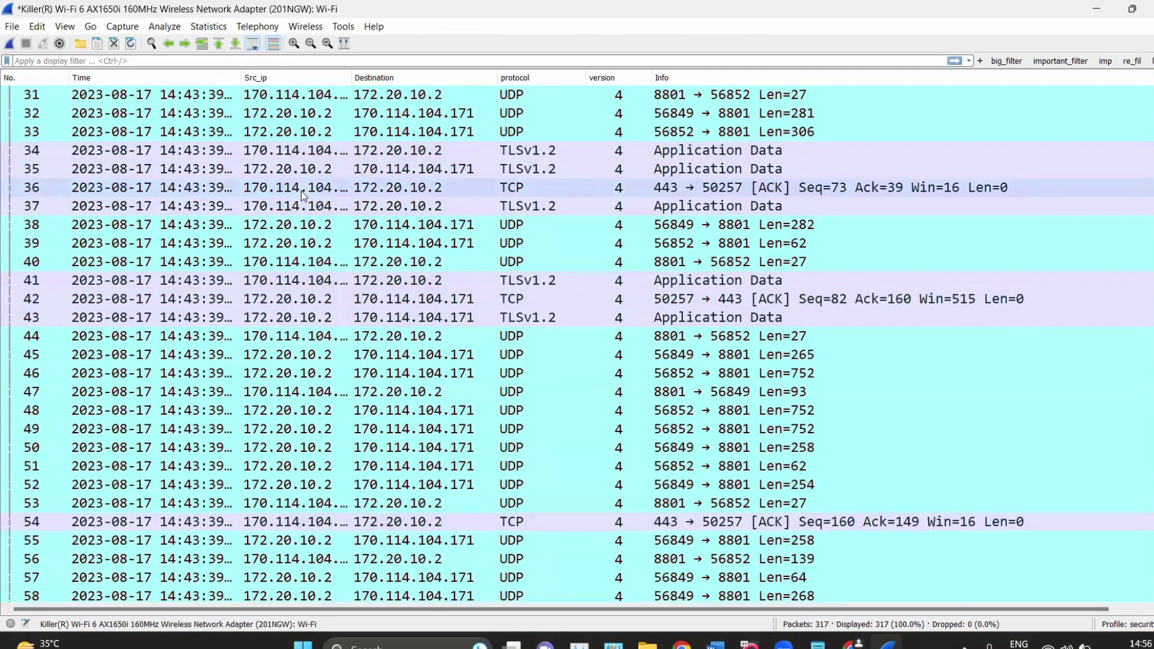
Review the pane arrangements and pane assignments in the Layout preferences, then close the preferences without changing anything.
{"action": "left_click", "coordinate": [64, 26]}
{"action": "mouse_move", "coordinate": [37, 26]}
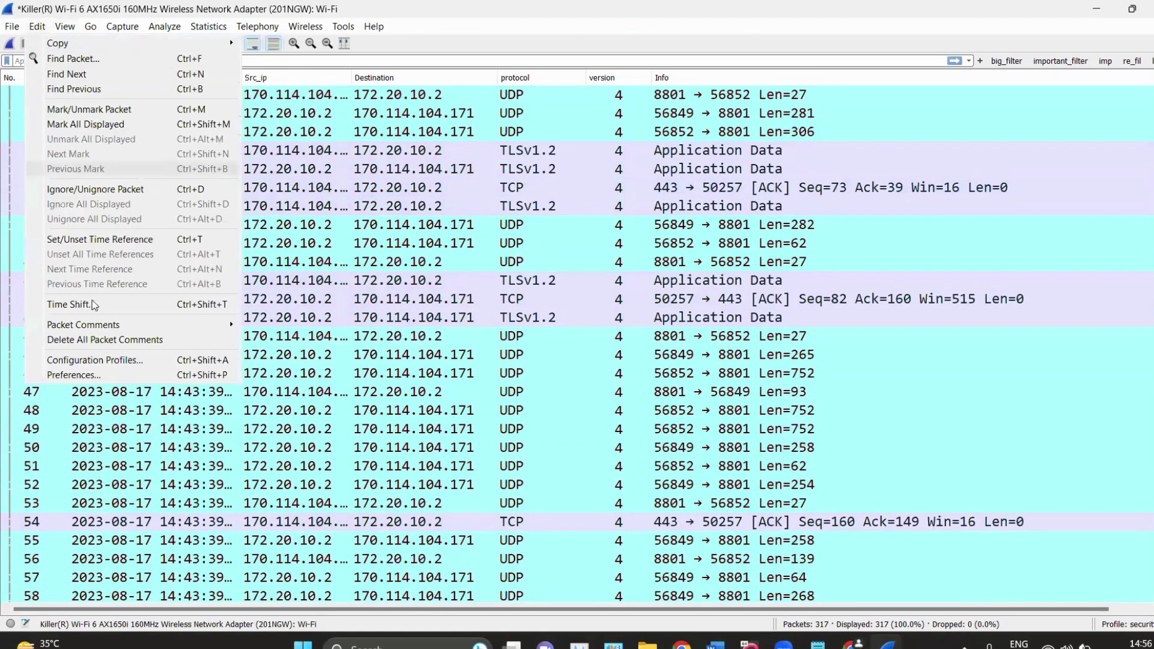
{"action": "left_click", "coordinate": [102, 380]}
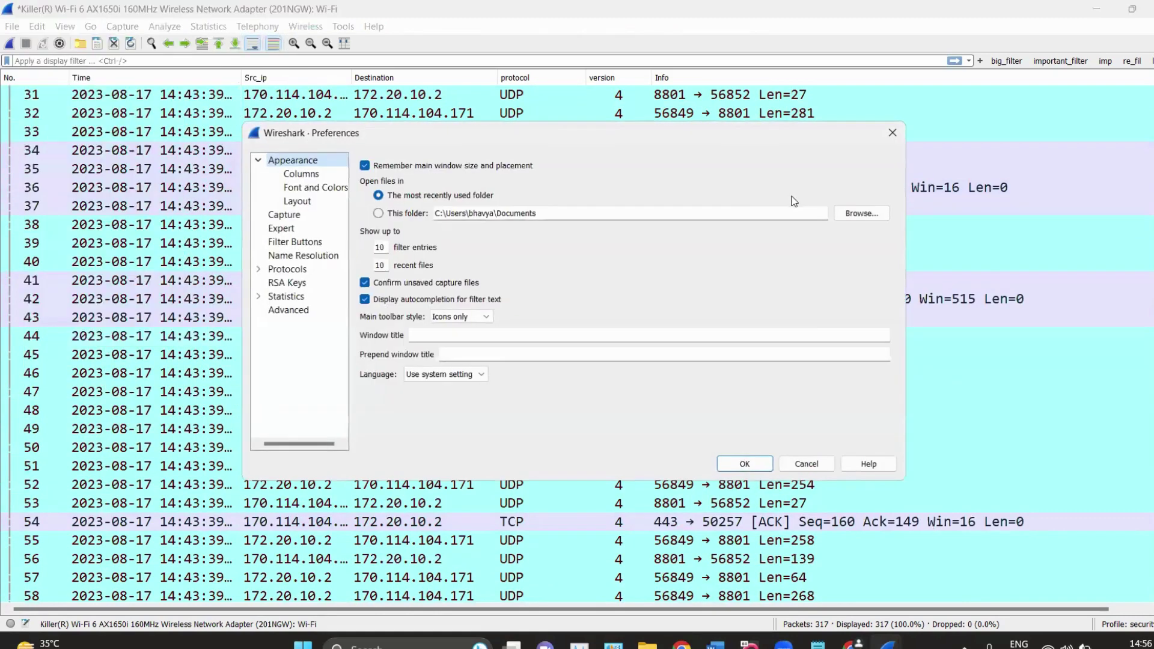
{"action": "left_click", "coordinate": [300, 202]}
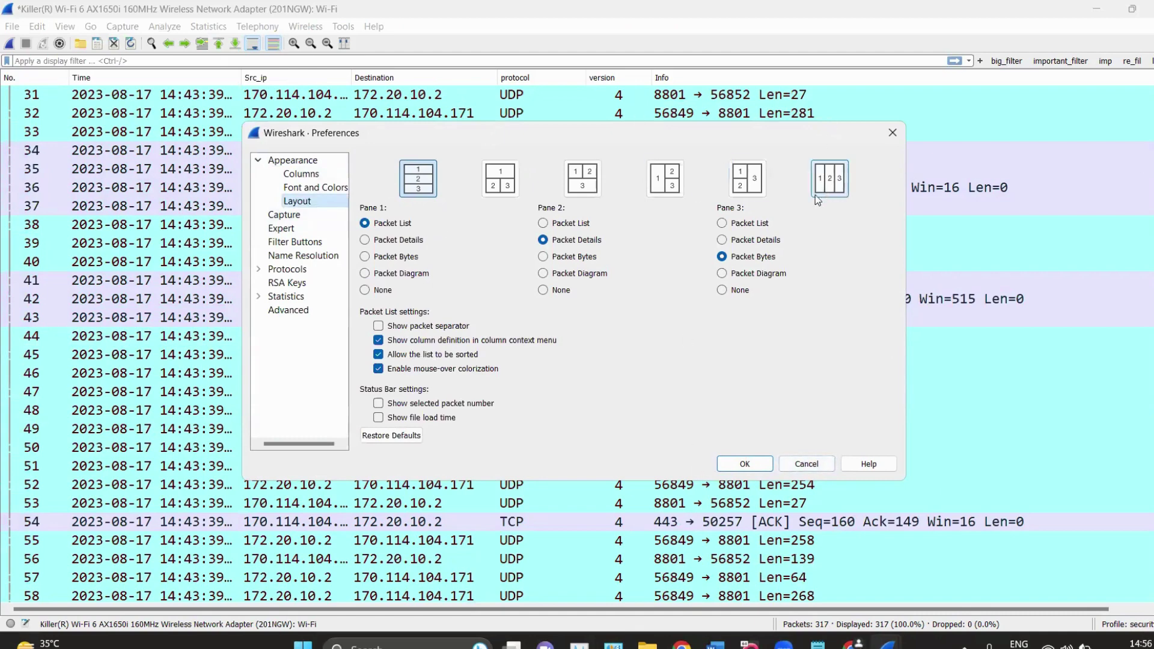
{"action": "left_click", "coordinate": [893, 132]}
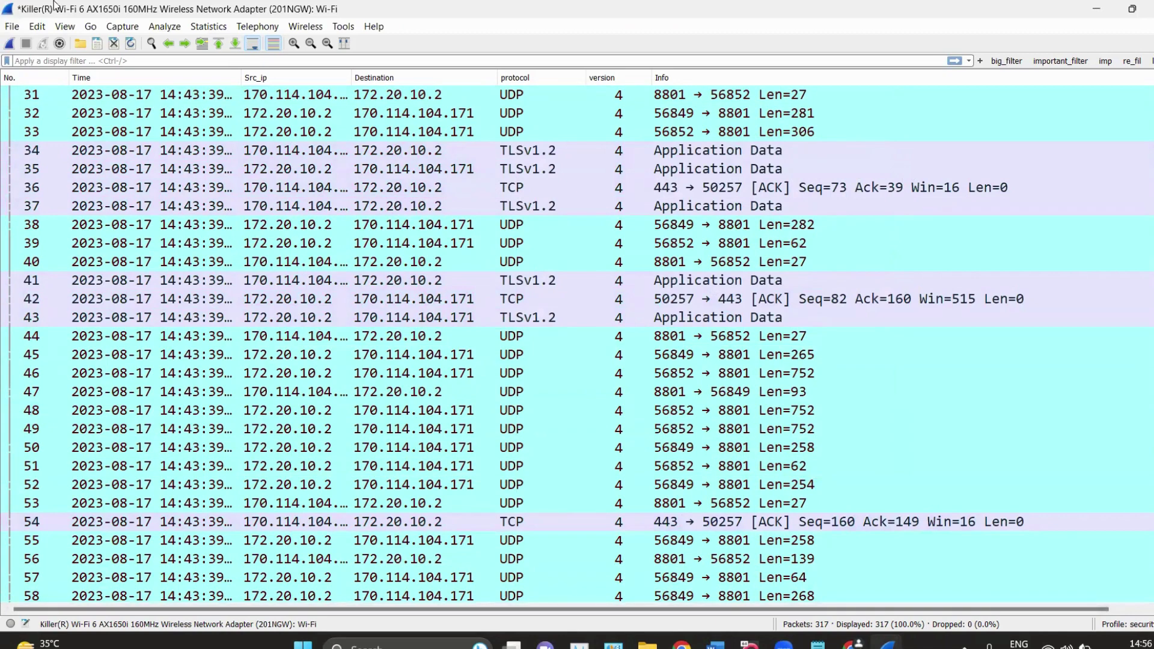
Show the Packet Details and Packet Bytes panes again below the packet list.
{"action": "left_click", "coordinate": [65, 26]}
{"action": "left_click", "coordinate": [102, 127]}
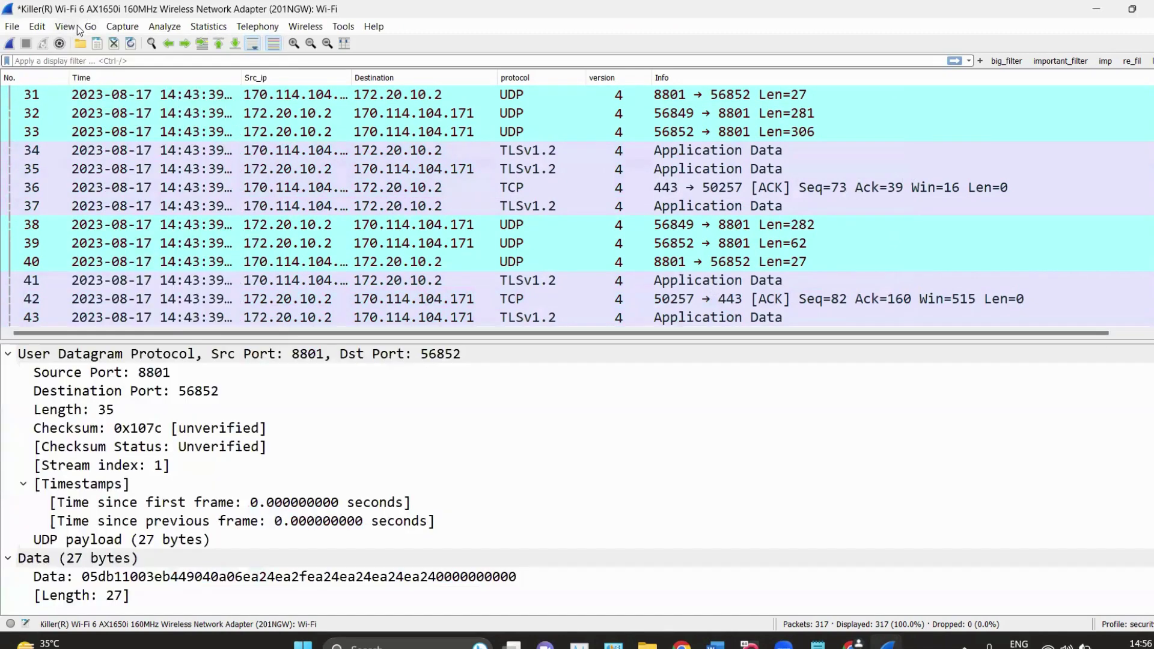
{"action": "left_click", "coordinate": [65, 27]}
{"action": "left_click", "coordinate": [102, 142]}
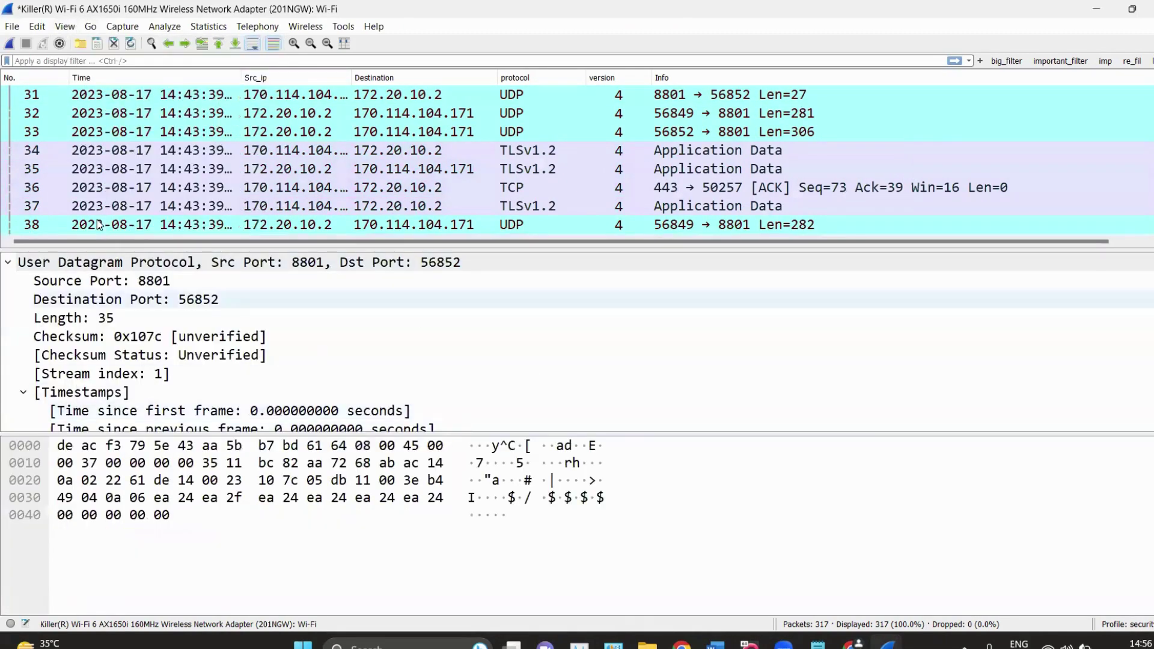
Set the window layout to three side-by-side columns in the Layout preferences and apply it.
{"action": "left_click", "coordinate": [38, 27]}
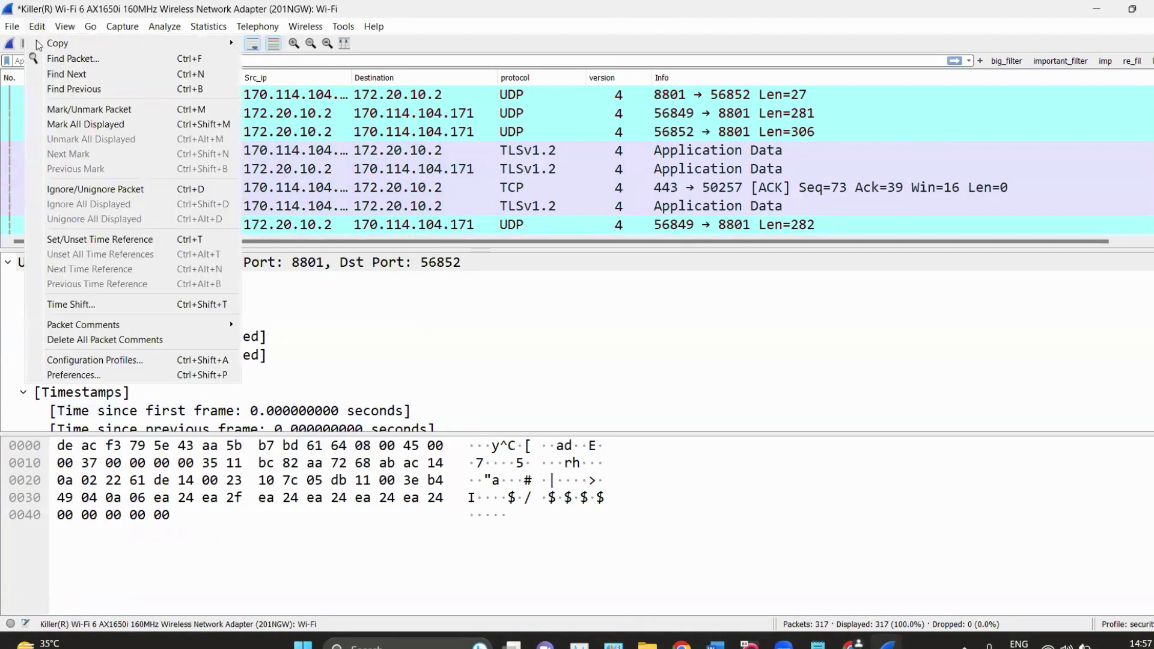
{"action": "left_click", "coordinate": [73, 375]}
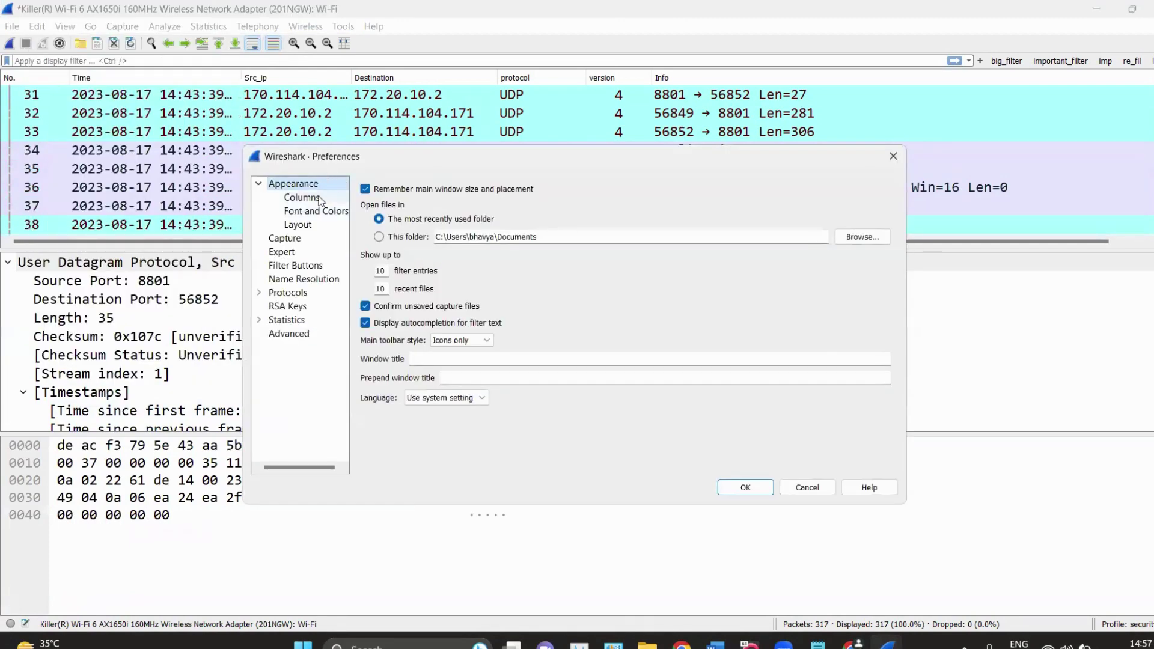
{"action": "left_click", "coordinate": [285, 238]}
{"action": "left_click", "coordinate": [312, 252]}
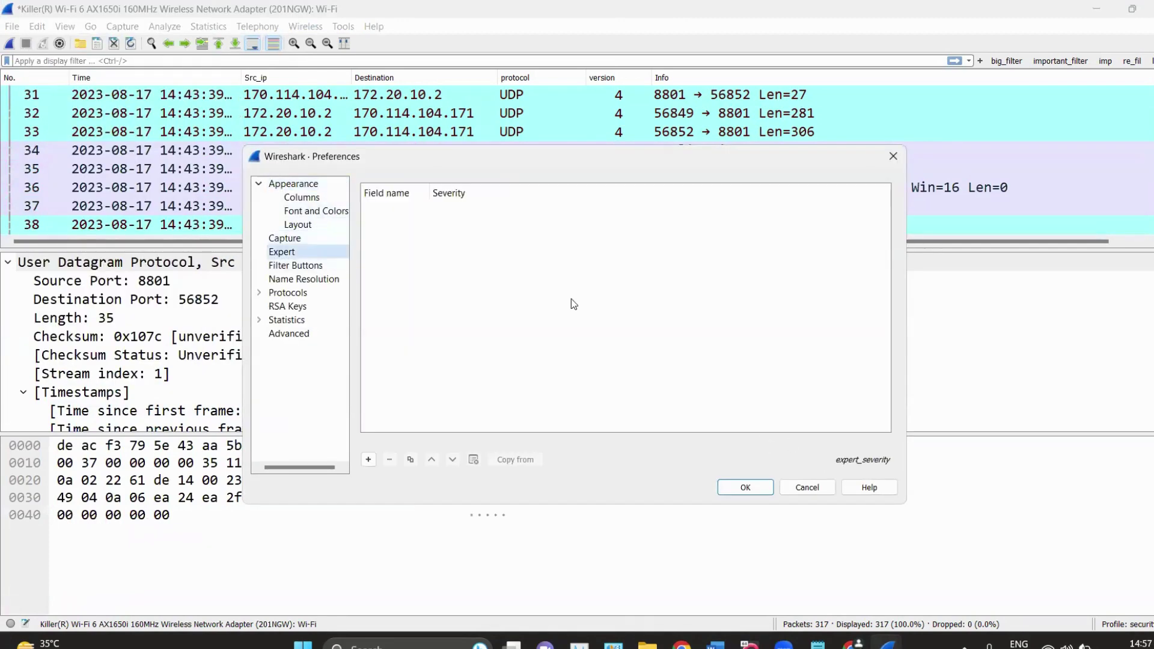
{"action": "left_click", "coordinate": [303, 225]}
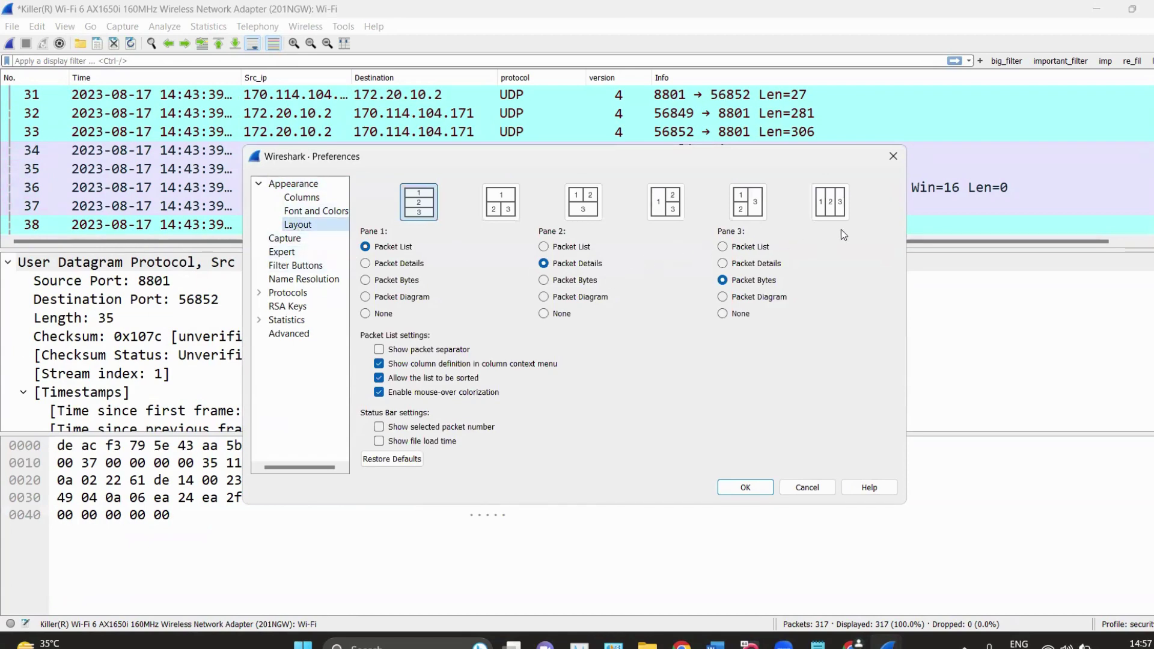
{"action": "left_click", "coordinate": [821, 203]}
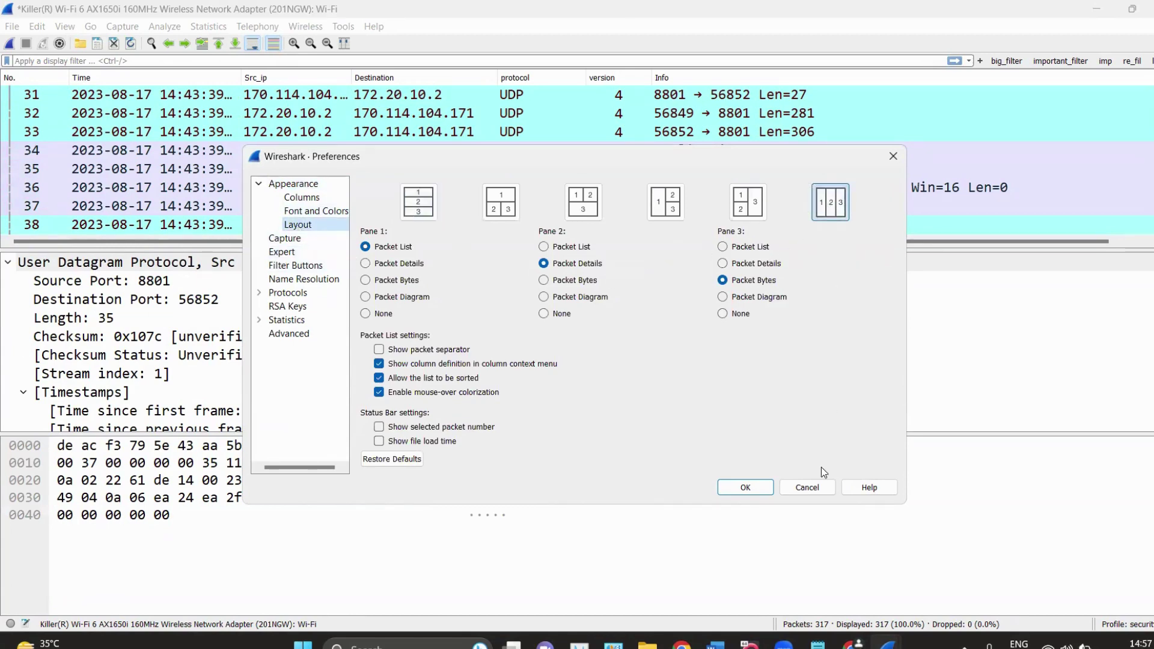
{"action": "left_click", "coordinate": [744, 488]}
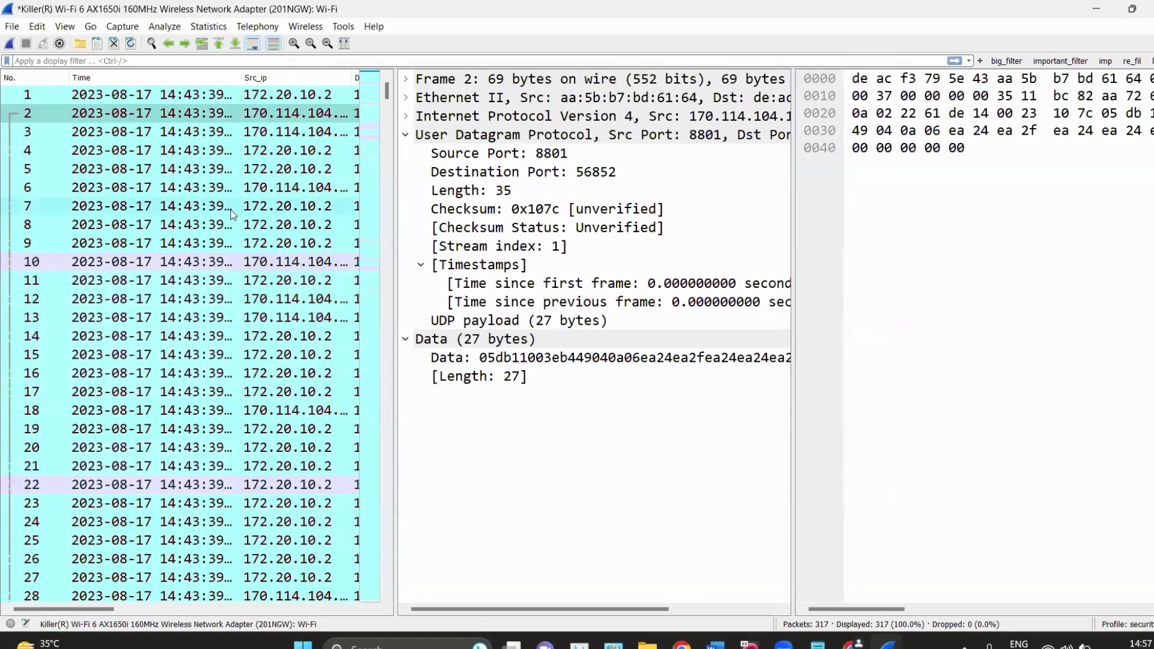
Browse the packet list in the column layout and highlight packet 2's Source Port bytes, 22 61, in the hex dump.
{"action": "scroll", "coordinate": [233, 215], "scroll_direction": "down", "scroll_amount": 14}
{"action": "scroll", "coordinate": [233, 215], "scroll_direction": "up", "scroll_amount": 7}
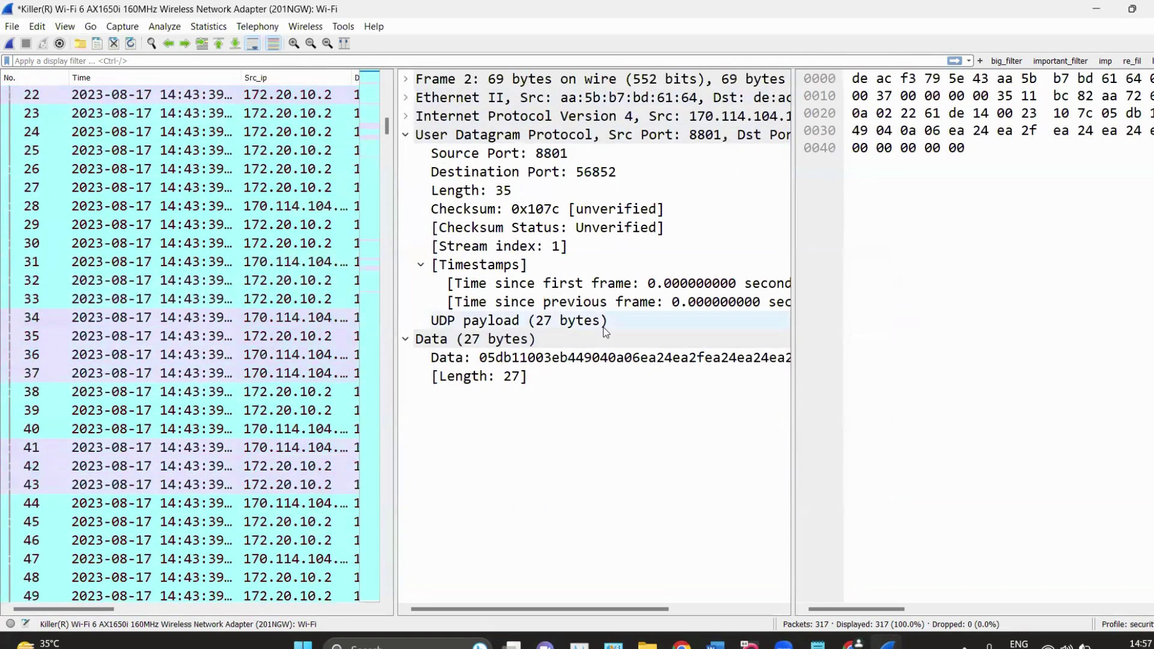
{"action": "left_click", "coordinate": [926, 123]}
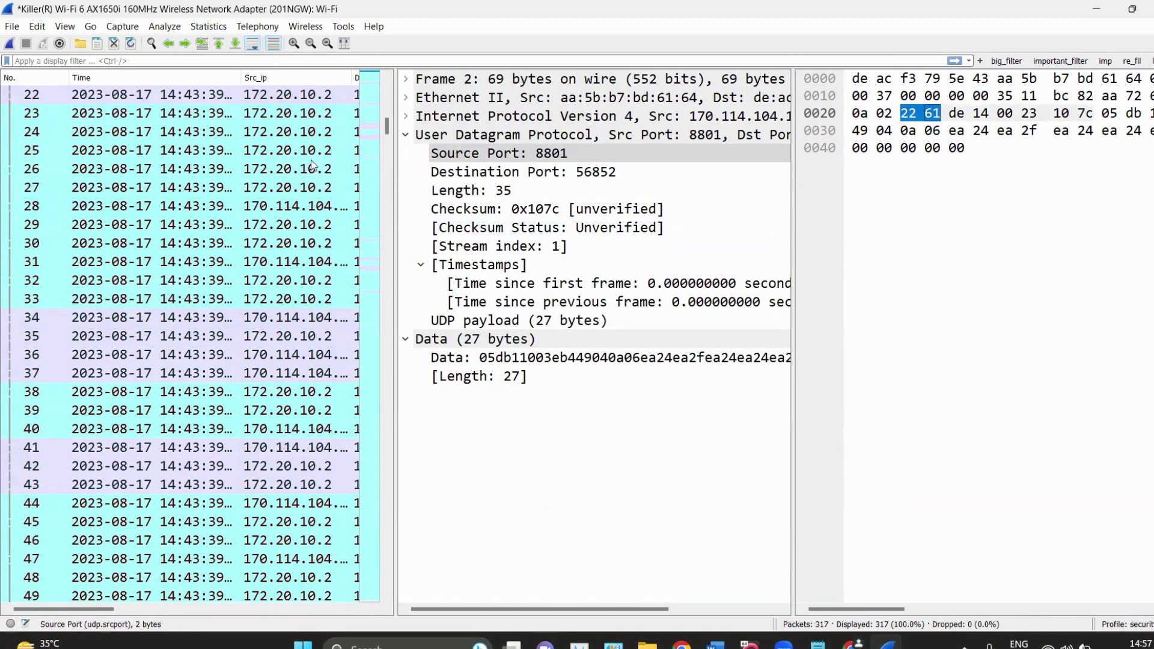
Set the layout back to three panes stacked vertically in the Layout preferences and apply it.
{"action": "left_click", "coordinate": [39, 28]}
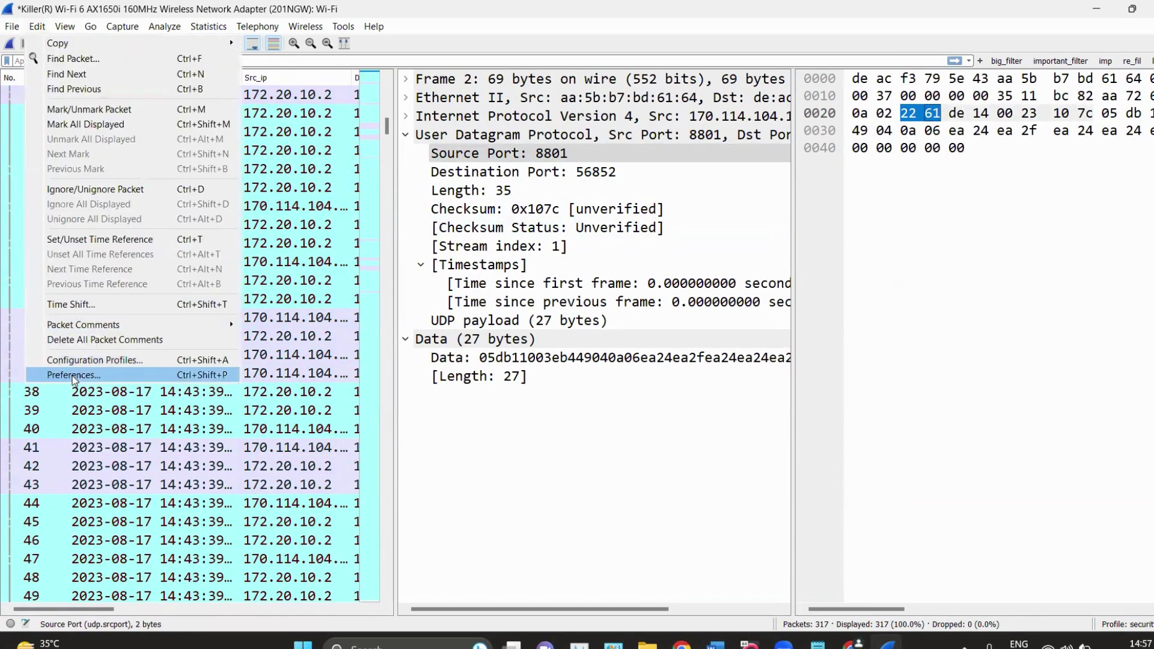
{"action": "left_click", "coordinate": [73, 376]}
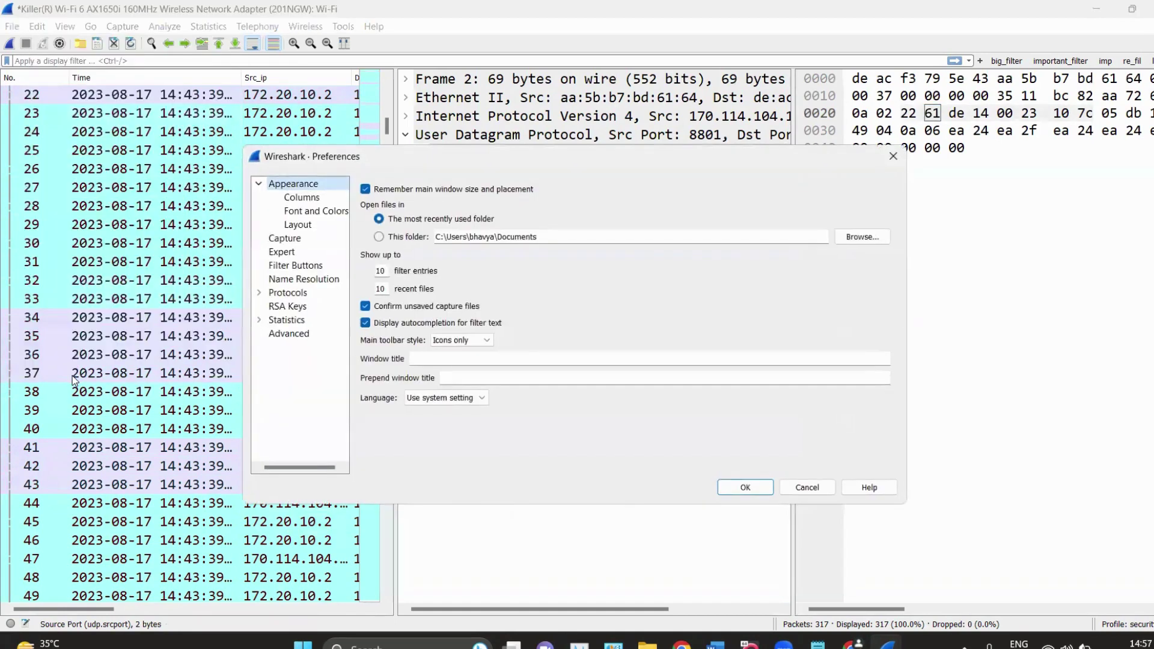
{"action": "left_click", "coordinate": [331, 227]}
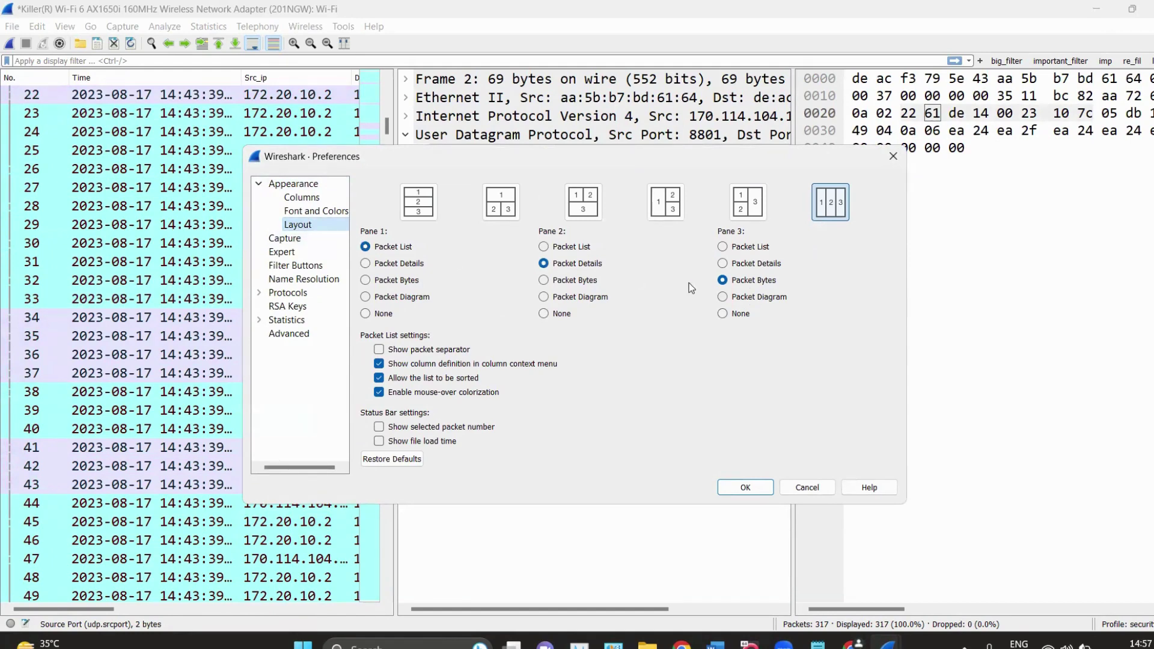
{"action": "left_click", "coordinate": [418, 202]}
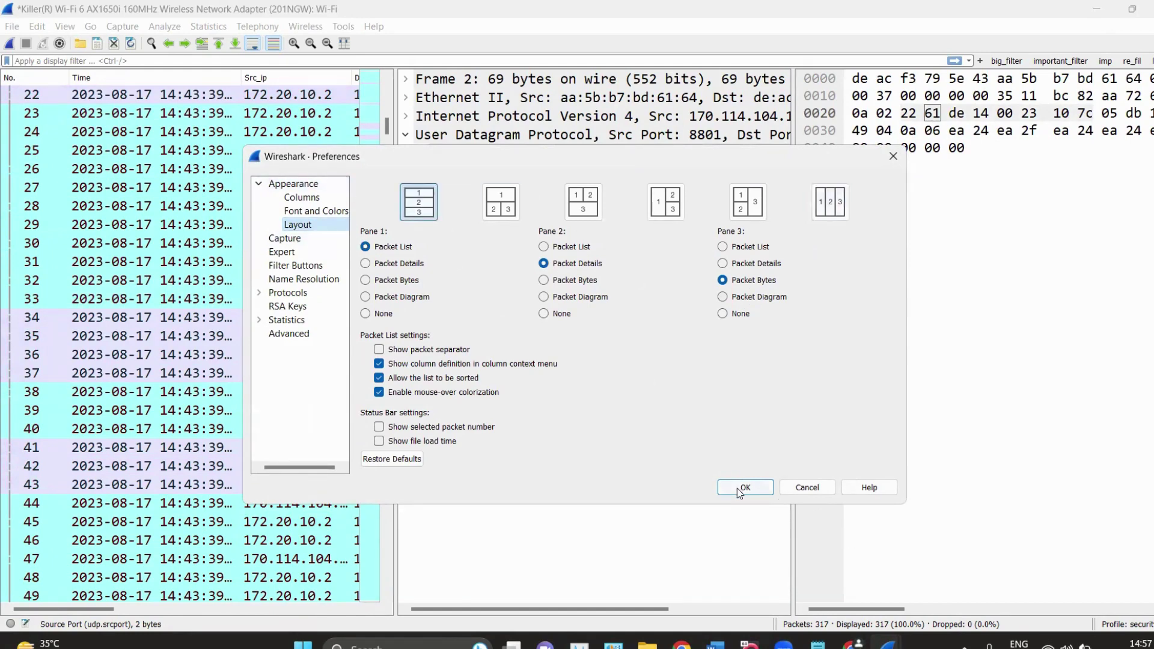
{"action": "left_click", "coordinate": [740, 492]}
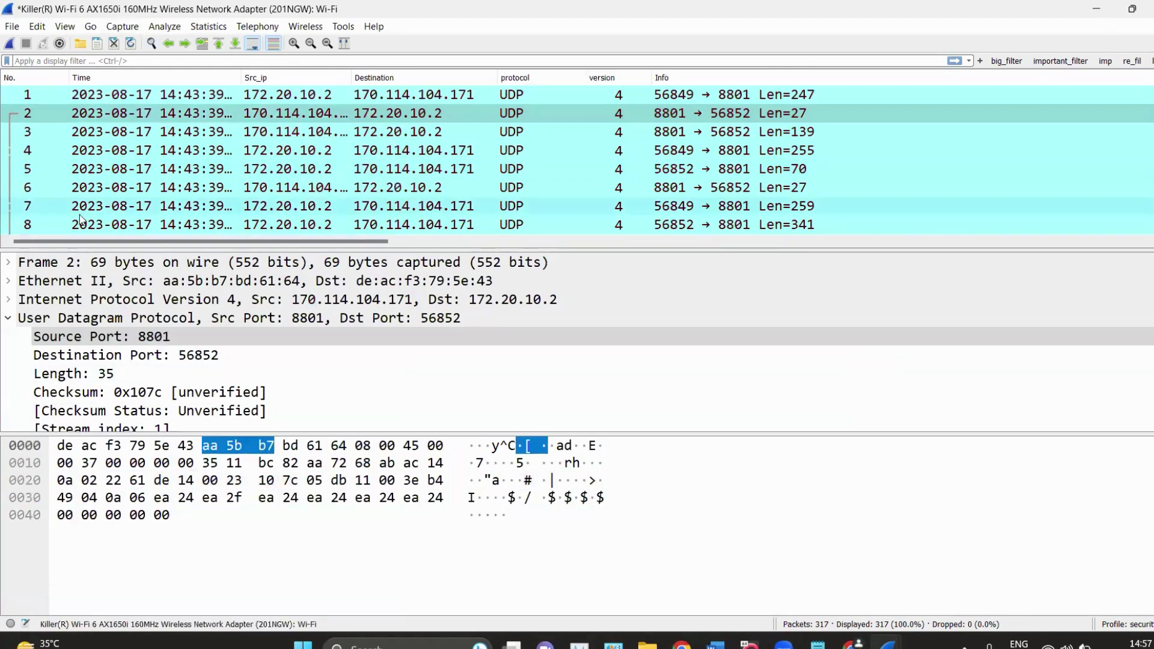
Hide the Packet Bytes pane, keeping the packet list and packet details.
{"action": "left_click", "coordinate": [49, 29]}
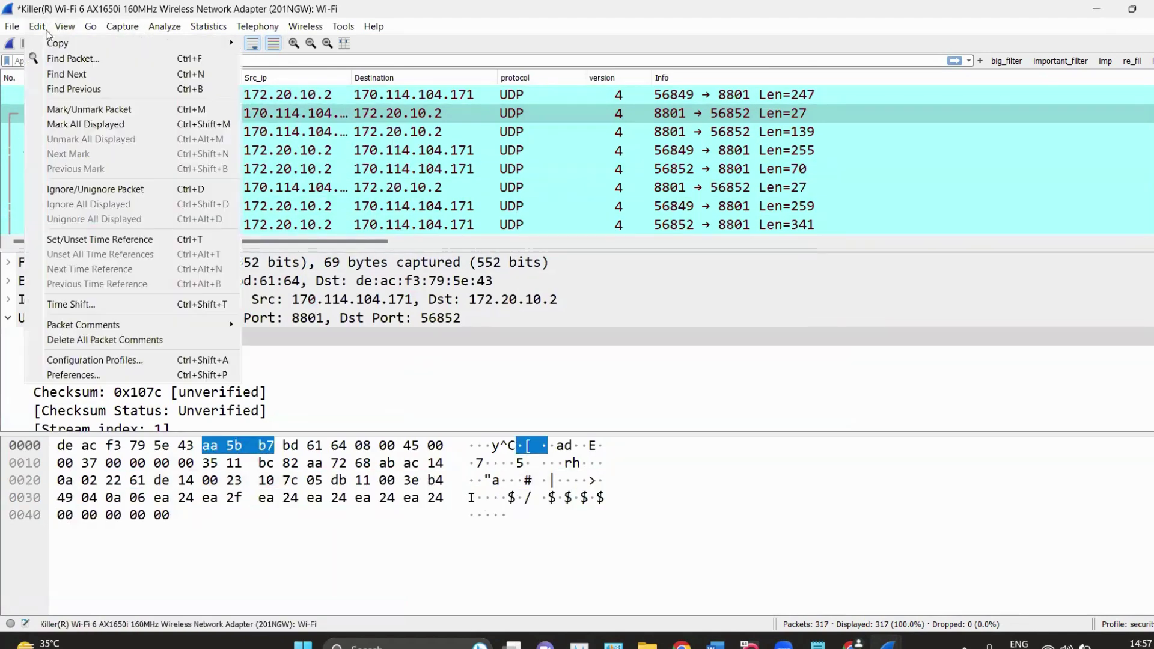
{"action": "left_click", "coordinate": [65, 26]}
{"action": "left_click", "coordinate": [74, 145]}
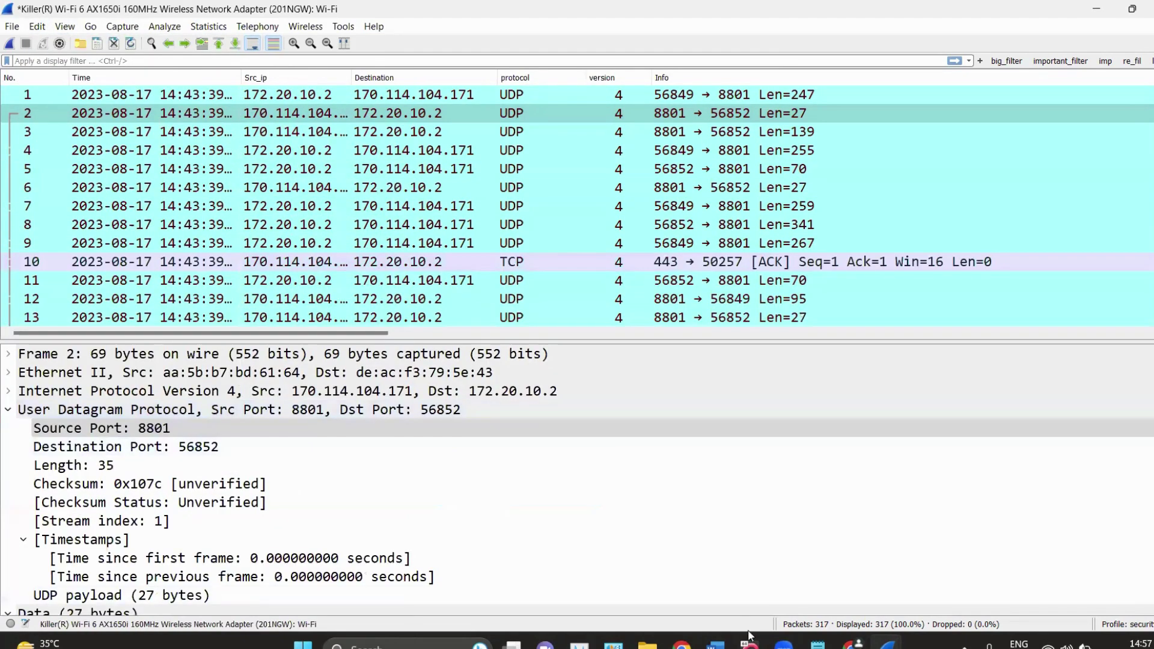
Switch to the Word notes and go past the packet diagram section to the status bar examples.
{"action": "left_click", "coordinate": [715, 646]}
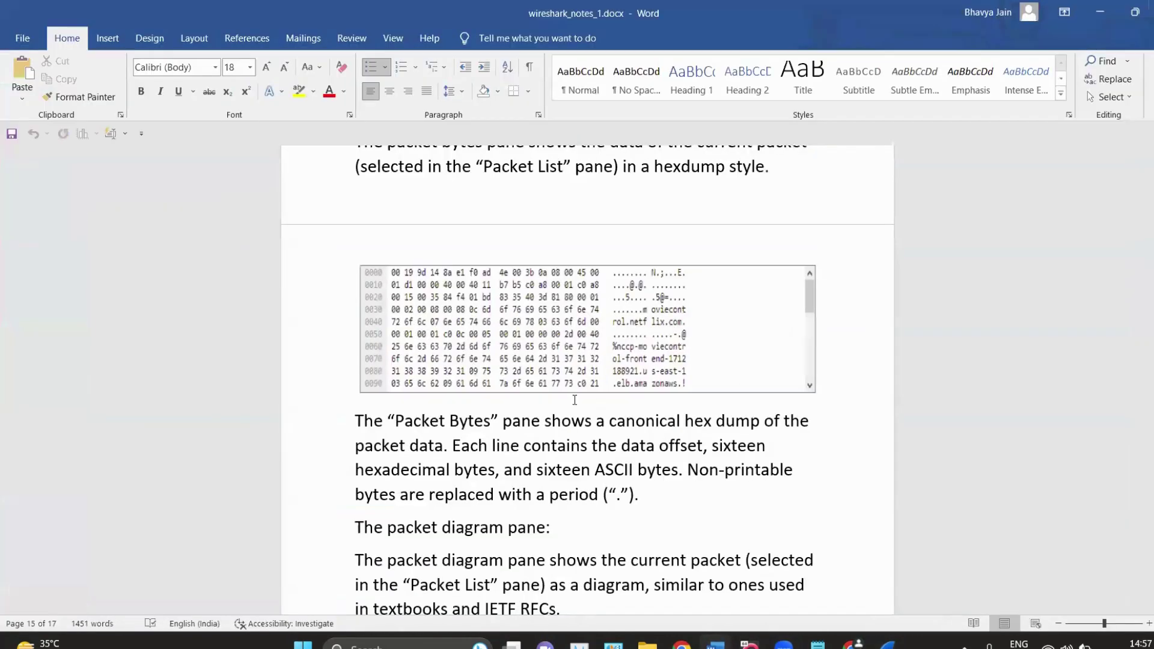
{"action": "scroll", "coordinate": [576, 400], "scroll_direction": "down", "scroll_amount": 6}
{"action": "scroll", "coordinate": [576, 399], "scroll_direction": "down", "scroll_amount": 10}
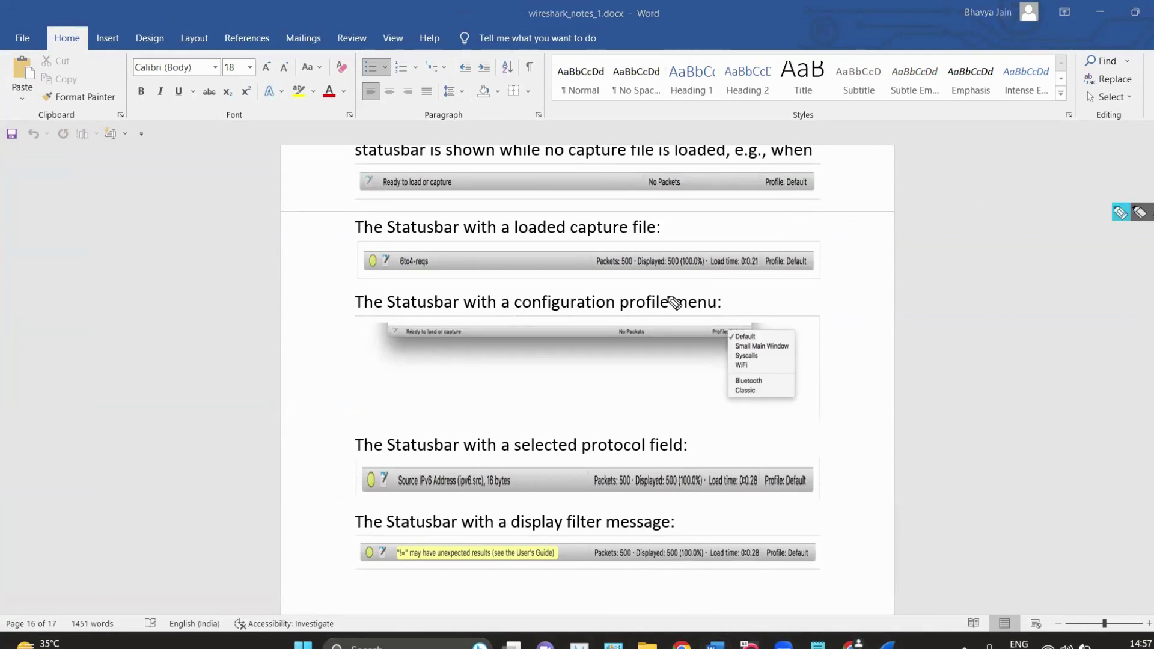
Mark up the status bar notes: circle and underline the packet count, add an arrow beside it, and box "Ready to load or capture".
{"action": "mouse_move", "coordinate": [679, 240]}
{"action": "left_mouse_down"}
{"action": "mouse_move", "coordinate": [595, 228]}
{"action": "mouse_move", "coordinate": [601, 296]}
{"action": "mouse_move", "coordinate": [644, 234]}
{"action": "left_mouse_up"}
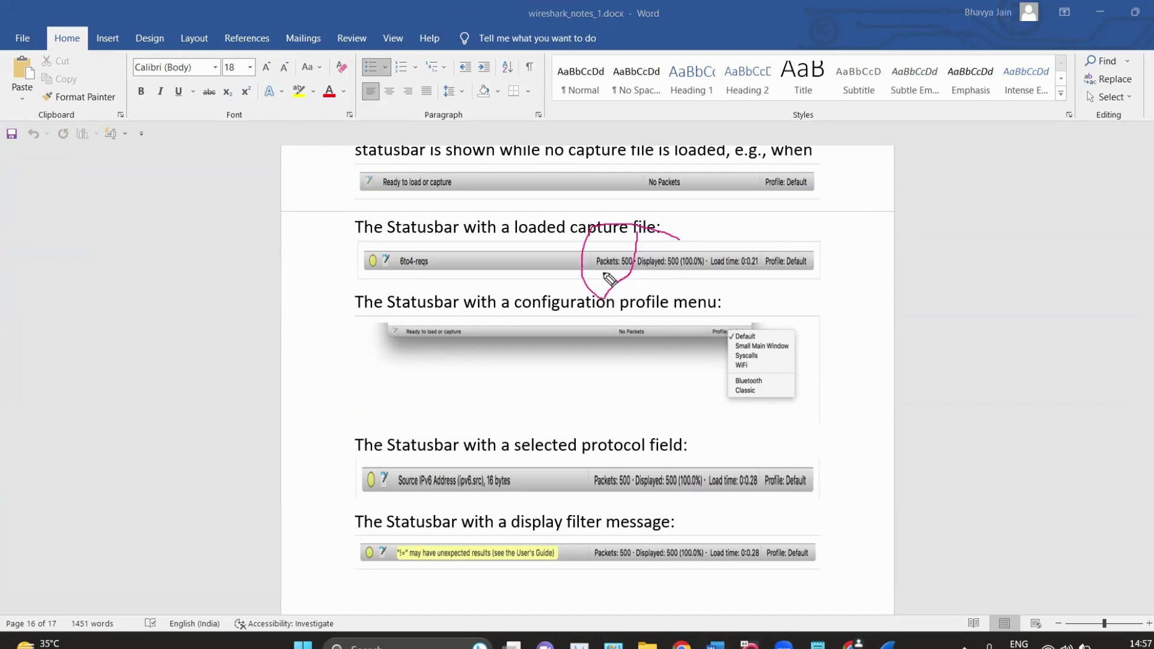
{"action": "left_click_drag", "start_coordinate": [595, 275], "coordinate": [614, 274]}
{"action": "mouse_move", "coordinate": [640, 229]}
{"action": "left_mouse_down"}
{"action": "mouse_move", "coordinate": [711, 217]}
{"action": "mouse_move", "coordinate": [692, 237]}
{"action": "left_mouse_up"}
{"action": "mouse_move", "coordinate": [483, 163]}
{"action": "left_mouse_down"}
{"action": "mouse_move", "coordinate": [391, 159]}
{"action": "mouse_move", "coordinate": [508, 206]}
{"action": "mouse_move", "coordinate": [473, 160]}
{"action": "left_mouse_up"}
Box the "Source IPv6 Address (ipv6.src), 16 bytes" text in the selected protocol field example and draw an arrow pointing down to it.
{"action": "mouse_move", "coordinate": [448, 458]}
{"action": "left_mouse_down"}
{"action": "mouse_move", "coordinate": [385, 486]}
{"action": "mouse_move", "coordinate": [427, 505]}
{"action": "mouse_move", "coordinate": [411, 452]}
{"action": "left_mouse_up"}
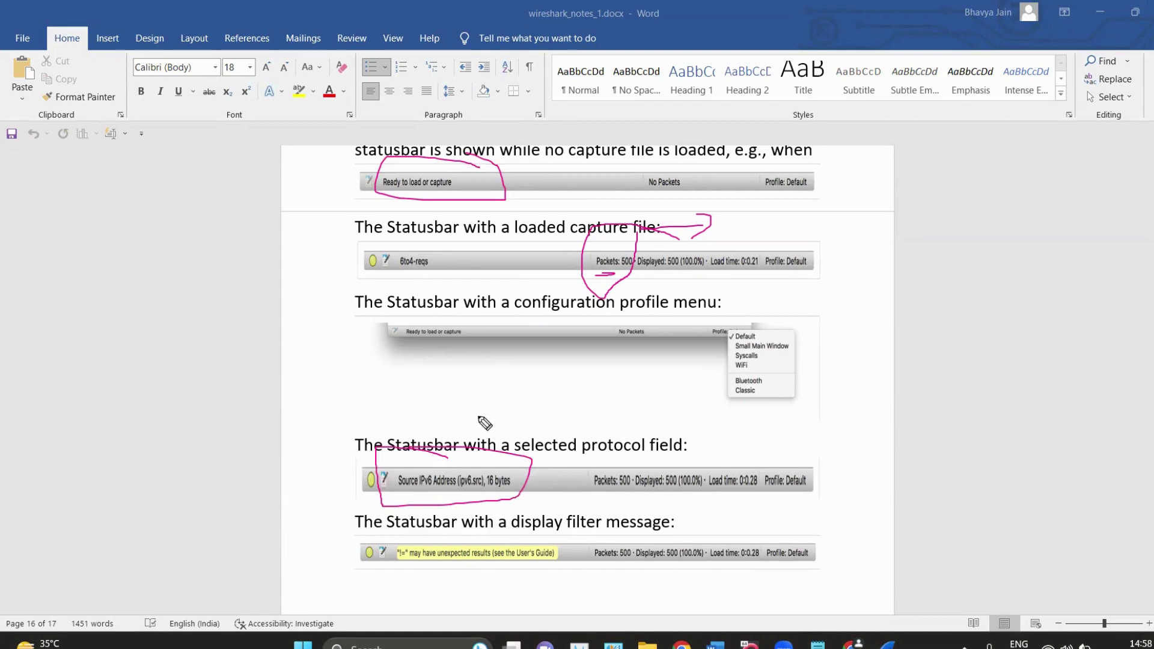
{"action": "left_click_drag", "start_coordinate": [380, 354], "coordinate": [398, 421]}
{"action": "mouse_move", "coordinate": [382, 424]}
{"action": "left_mouse_down"}
{"action": "mouse_move", "coordinate": [402, 442]}
{"action": "mouse_move", "coordinate": [423, 398]}
{"action": "left_mouse_up"}
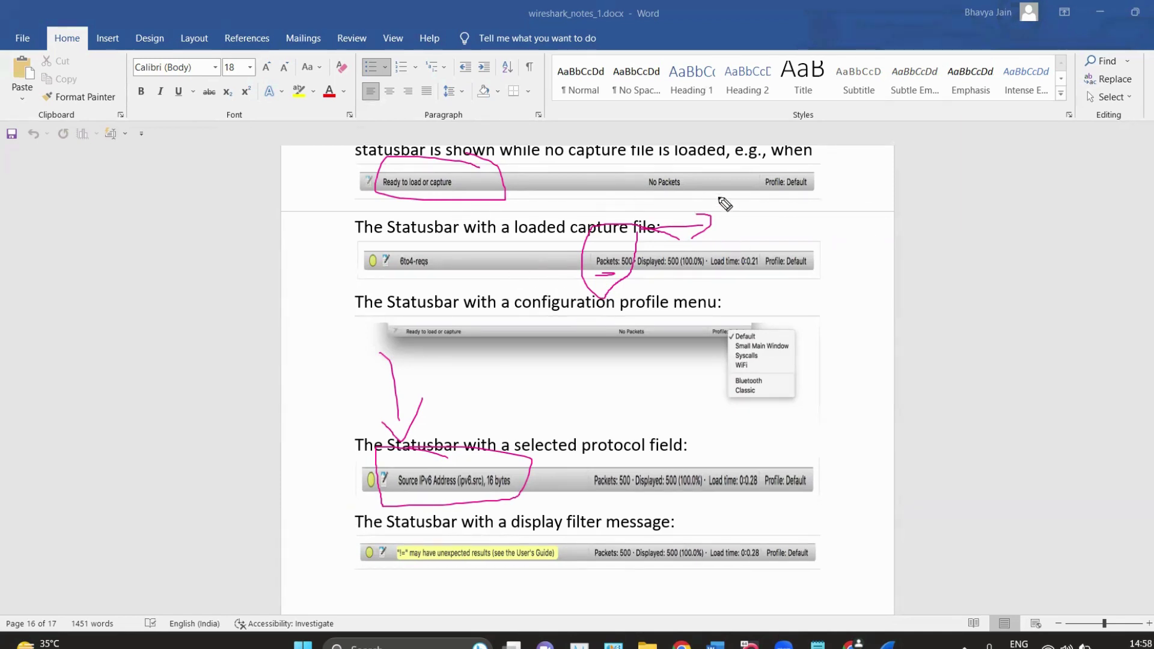
Add a few more pen strokes around the status bar examples and clear all pen markings from the notes.
{"action": "mouse_move", "coordinate": [620, 166]}
{"action": "left_mouse_down"}
{"action": "mouse_move", "coordinate": [582, 257]}
{"action": "mouse_move", "coordinate": [636, 226]}
{"action": "left_mouse_up"}
{"action": "mouse_move", "coordinate": [787, 196]}
{"action": "left_mouse_down"}
{"action": "mouse_move", "coordinate": [703, 244]}
{"action": "mouse_move", "coordinate": [714, 245]}
{"action": "mouse_move", "coordinate": [628, 271]}
{"action": "mouse_move", "coordinate": [715, 268]}
{"action": "mouse_move", "coordinate": [640, 238]}
{"action": "left_mouse_up"}
{"action": "mouse_move", "coordinate": [759, 163]}
{"action": "left_mouse_down"}
{"action": "mouse_move", "coordinate": [761, 227]}
{"action": "mouse_move", "coordinate": [824, 177]}
{"action": "mouse_move", "coordinate": [784, 161]}
{"action": "left_mouse_up"}
{"action": "left_click", "coordinate": [1152, 268]}
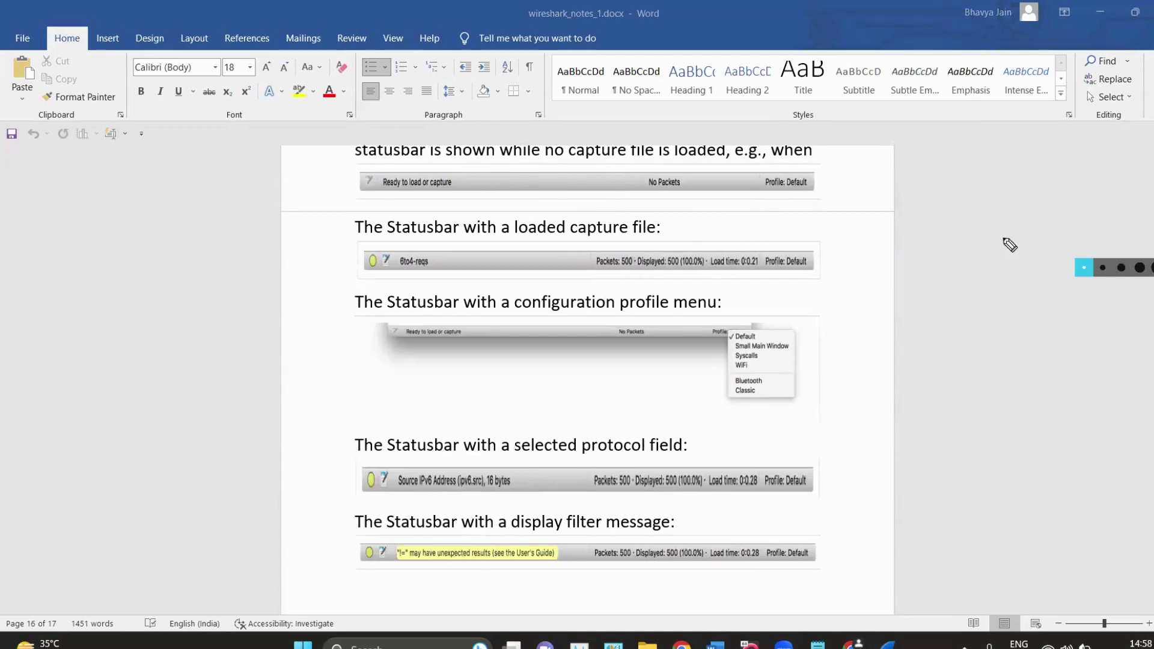
Circle "Profile: Default" in the no-capture status bar example and sketch a monitor with connecting lines and a "3" beside it.
{"action": "mouse_move", "coordinate": [788, 161]}
{"action": "left_mouse_down"}
{"action": "mouse_move", "coordinate": [837, 214]}
{"action": "mouse_move", "coordinate": [817, 173]}
{"action": "left_mouse_up"}
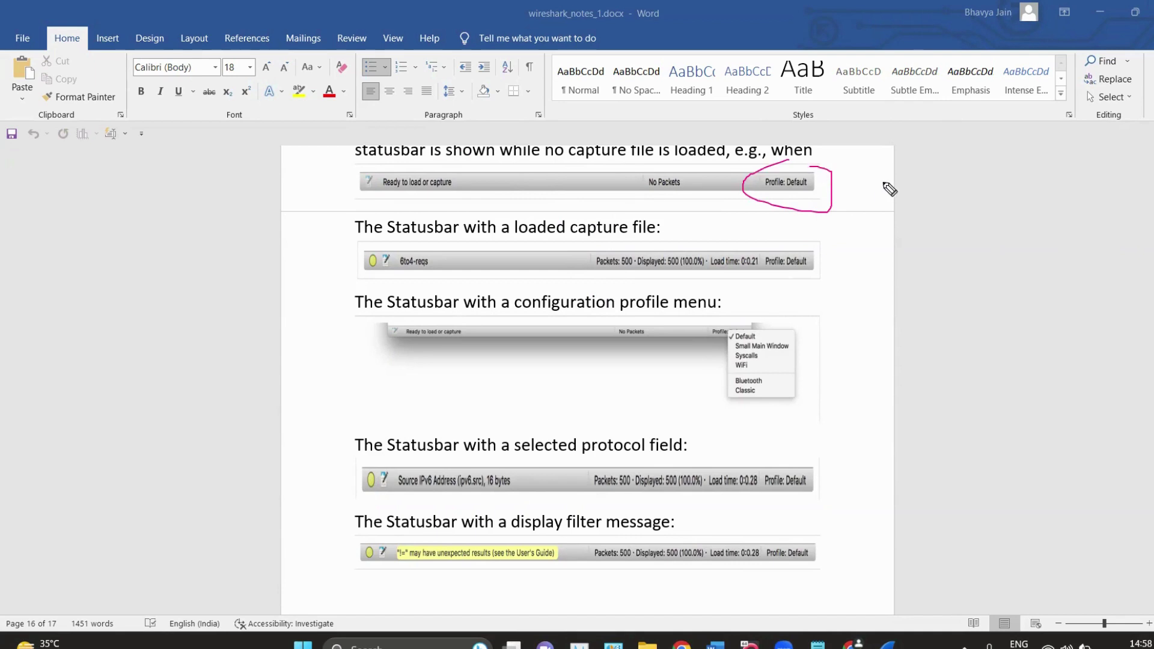
{"action": "mouse_move", "coordinate": [883, 183]}
{"action": "left_mouse_down"}
{"action": "mouse_move", "coordinate": [890, 233]}
{"action": "mouse_move", "coordinate": [935, 176]}
{"action": "mouse_move", "coordinate": [962, 210]}
{"action": "mouse_move", "coordinate": [891, 233]}
{"action": "mouse_move", "coordinate": [940, 238]}
{"action": "left_mouse_up"}
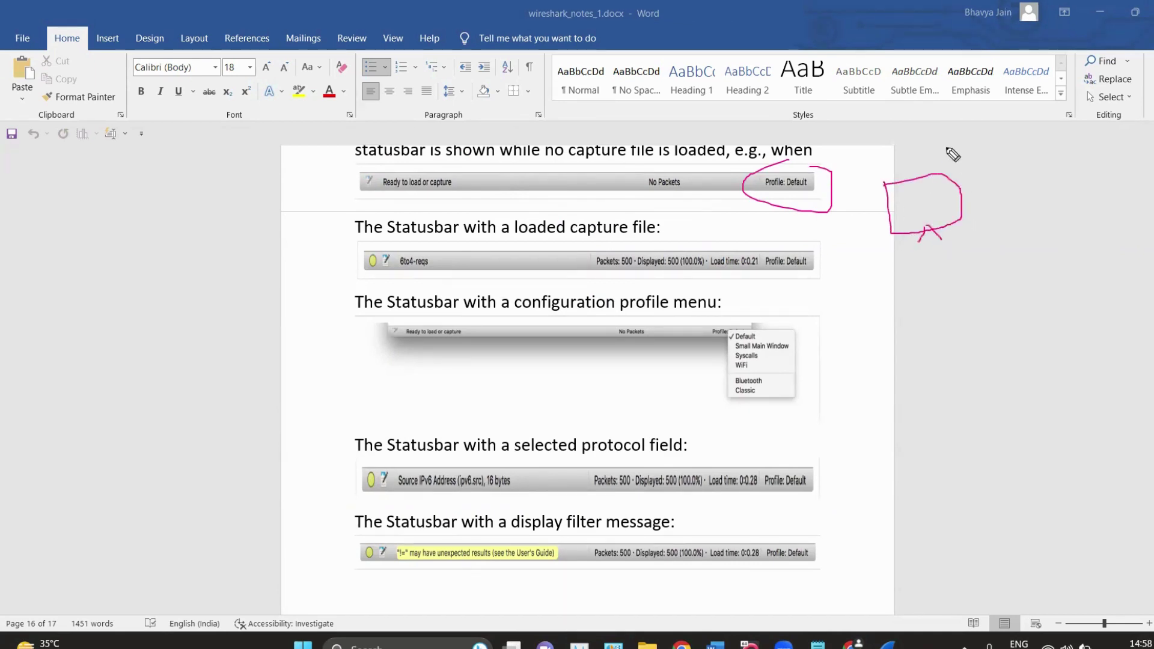
{"action": "mouse_move", "coordinate": [909, 198]}
{"action": "left_mouse_down"}
{"action": "mouse_move", "coordinate": [939, 206]}
{"action": "mouse_move", "coordinate": [926, 197]}
{"action": "left_mouse_up"}
{"action": "mouse_move", "coordinate": [1071, 137]}
{"action": "left_mouse_down"}
{"action": "mouse_move", "coordinate": [962, 187]}
{"action": "mouse_move", "coordinate": [957, 205]}
{"action": "mouse_move", "coordinate": [1000, 197]}
{"action": "left_mouse_up"}
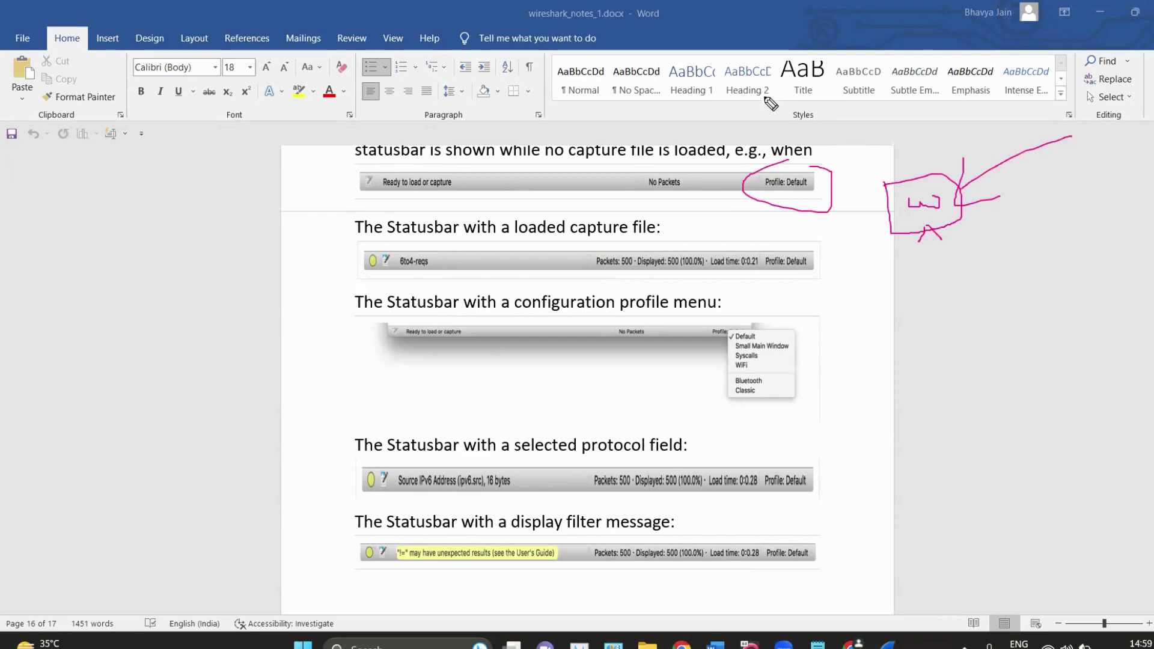
{"action": "mouse_move", "coordinate": [852, 253]}
{"action": "left_mouse_down"}
{"action": "mouse_move", "coordinate": [913, 289]}
{"action": "mouse_move", "coordinate": [876, 297]}
{"action": "left_mouse_up"}
Switch to the Notepad notes and add a block of blank lines below the line on Wireshark's languages.
{"action": "left_click", "coordinate": [817, 644]}
{"action": "scroll", "coordinate": [294, 423], "scroll_direction": "down", "scroll_amount": 3}
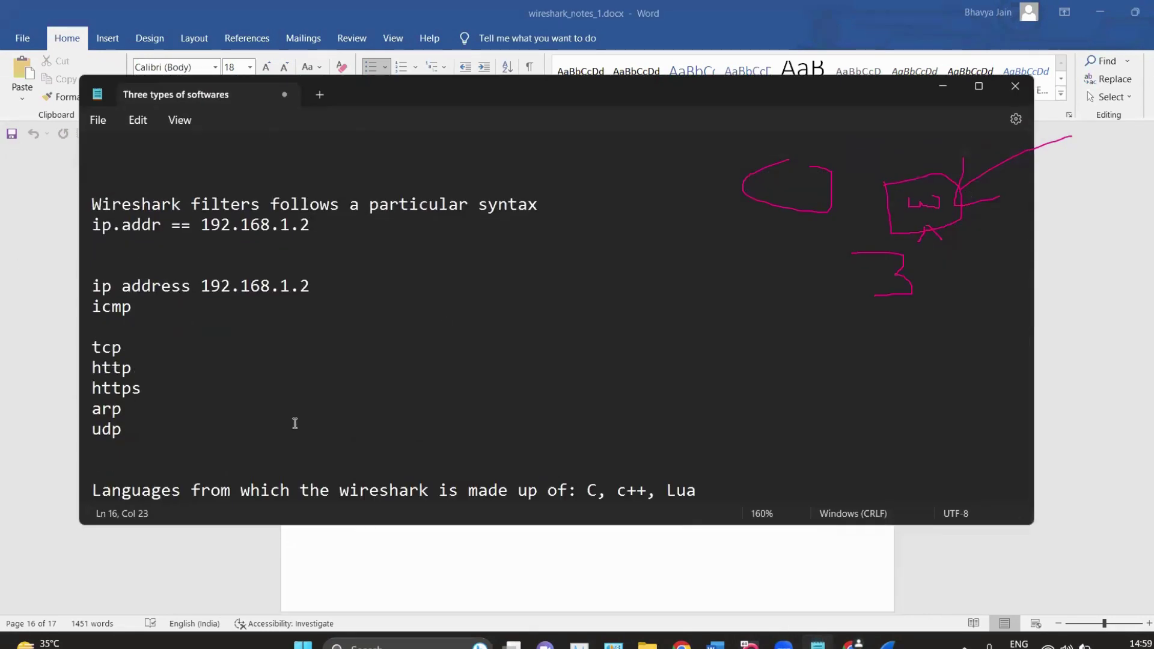
{"action": "left_click", "coordinate": [705, 481]}
{"action": "key", "text": "Return"}
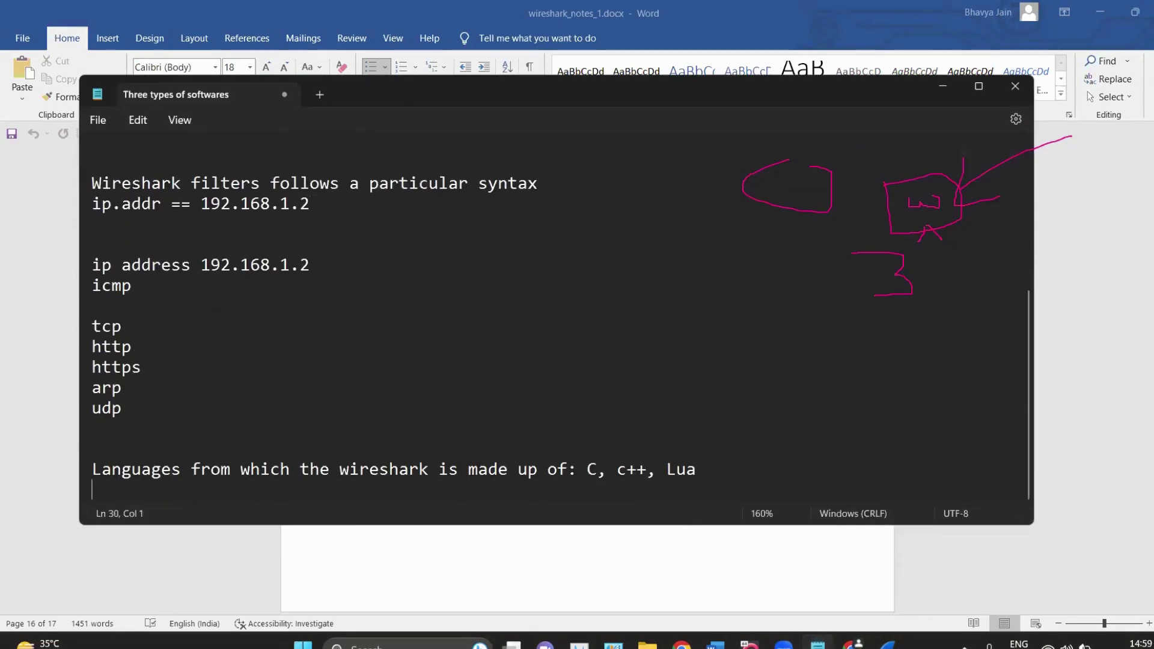
{"action": "key", "text": "Return"}
{"action": "key", "text": "Return"}
{"action": "key", "text": "Return"}
{"action": "key", "text": "Return"}
{"action": "key", "text": "Return"}
{"action": "key", "text": "Return"}
{"action": "key", "text": "Return"}
{"action": "key", "text": "Return"}
{"action": "key", "text": "Return"}
{"action": "key", "text": "Return"}
{"action": "key", "text": "Return"}
{"action": "key", "text": "Return"}
{"action": "key", "text": "Return"}
{"action": "key", "text": "Return"}
{"action": "key", "text": "Return"}
{"action": "key", "text": "Return"}
{"action": "key", "text": "Return"}
{"action": "left_click", "coordinate": [224, 289]}
{"action": "scroll", "coordinate": [224, 289], "scroll_direction": "up", "scroll_amount": 3}
{"action": "left_click", "coordinate": [212, 406]}
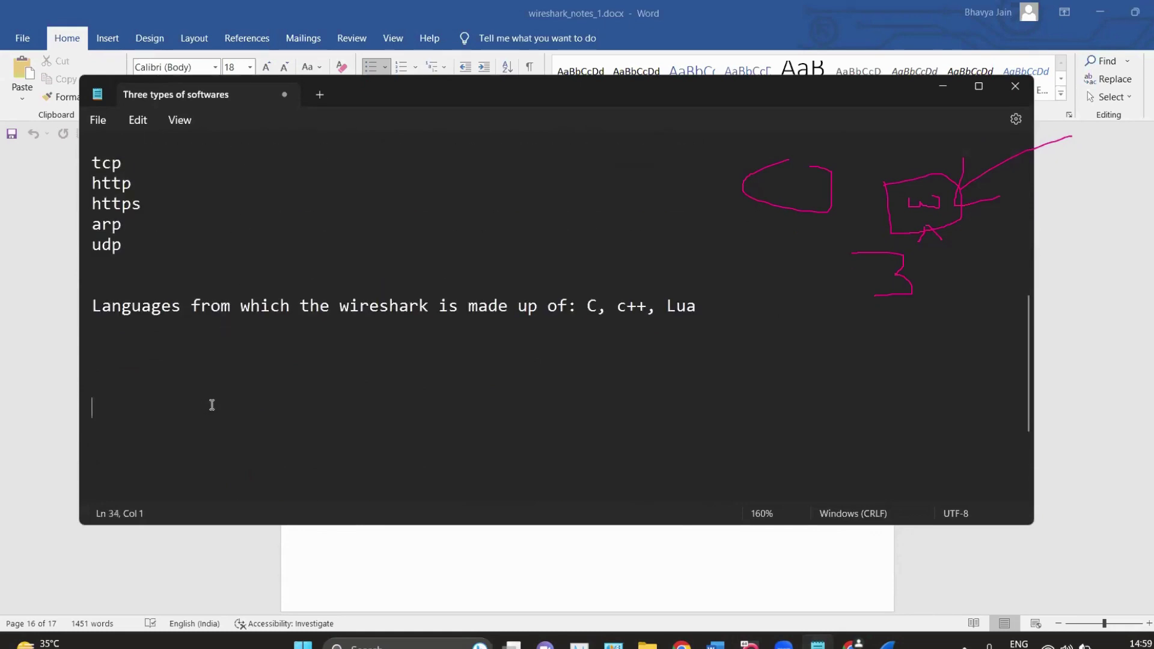
List "Security analyst", "Network analyst" and "Application developer" on three separate lines.
{"action": "type", "text": "Security analyst"}
{"action": "key", "text": "Return"}
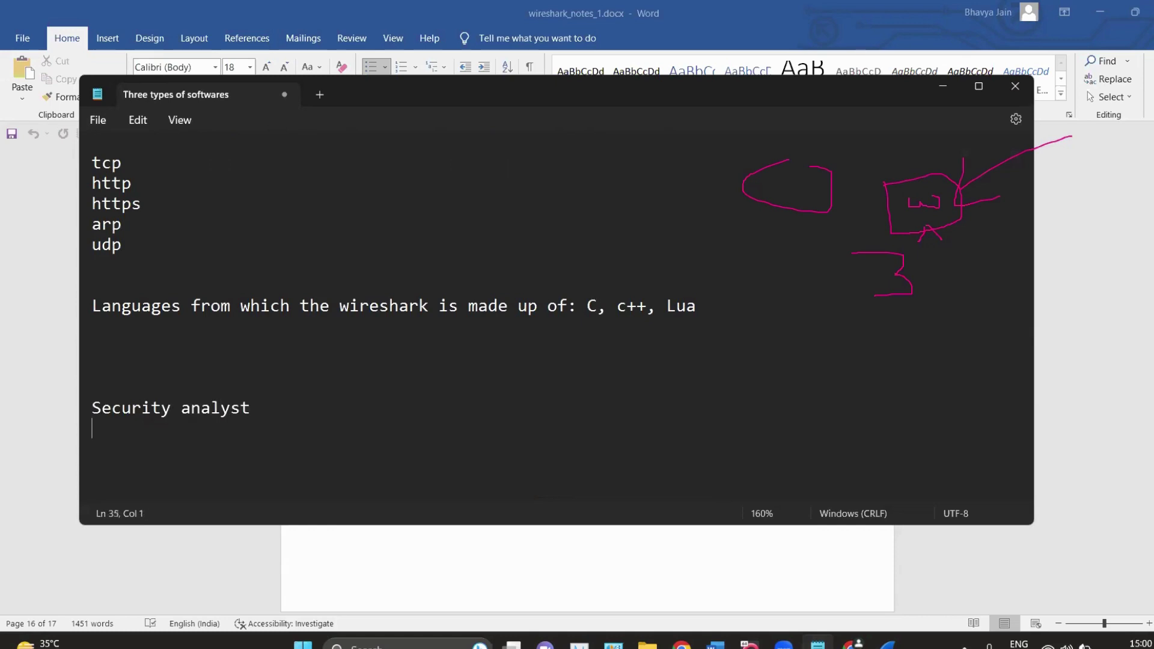
{"action": "type", "text": "Network analyst"}
{"action": "key", "text": "Return"}
{"action": "type", "text": "A"}
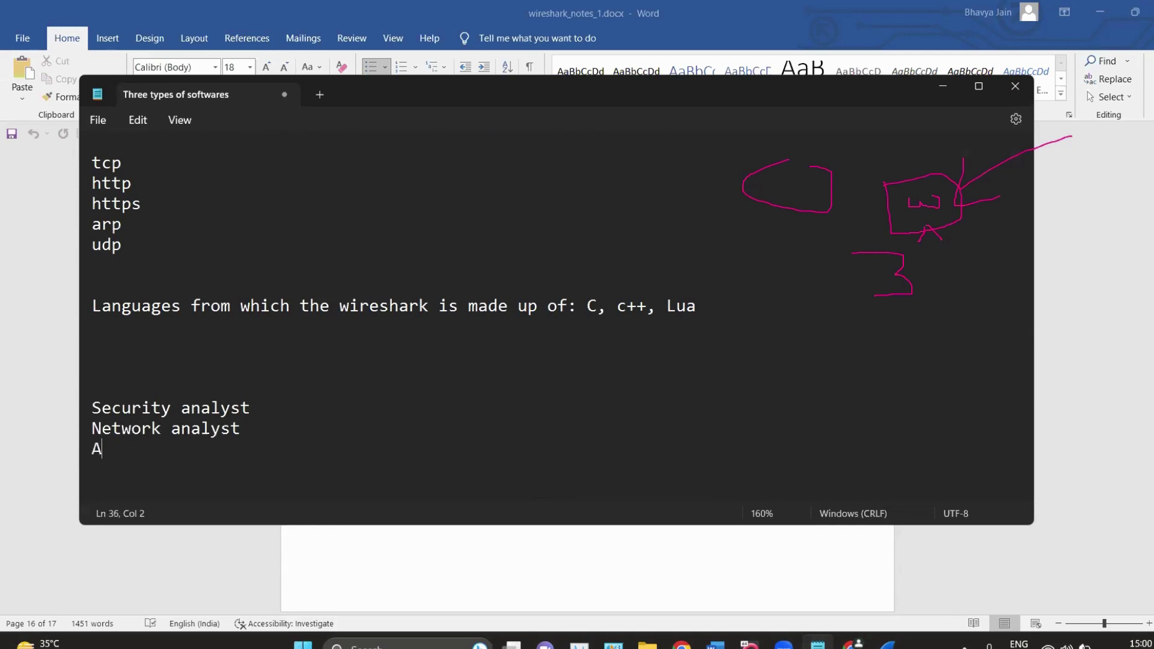
{"action": "type", "text": "pplication "}
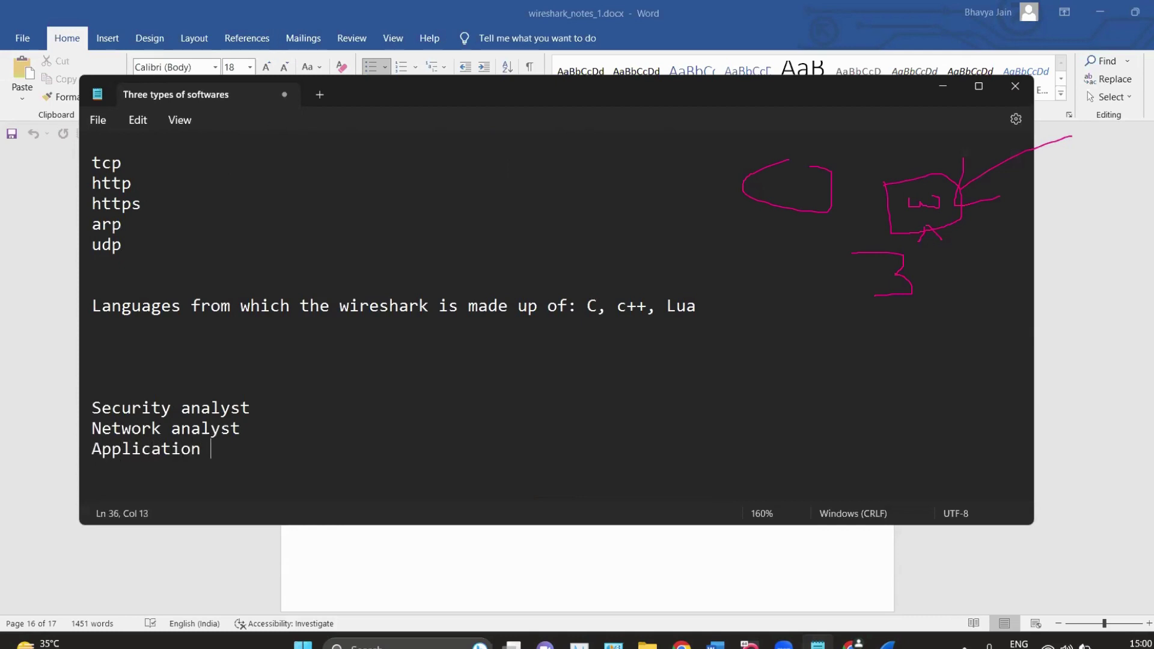
{"action": "type", "text": "developer"}
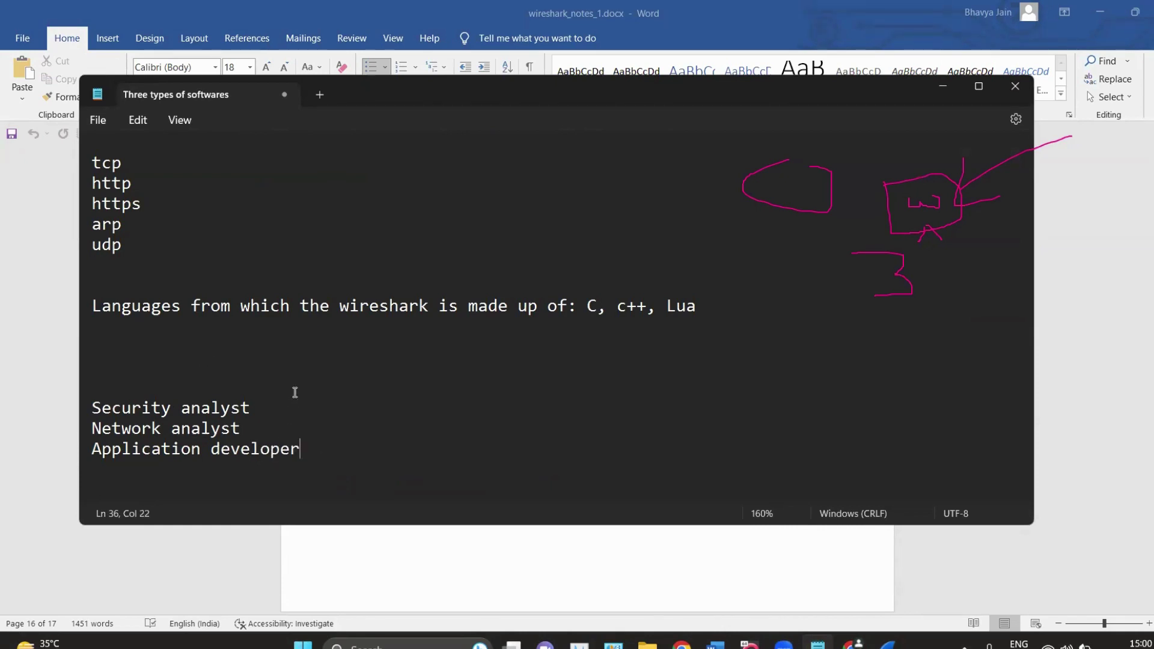
Append ": malwares" to the Security analyst line.
{"action": "left_click", "coordinate": [262, 408]}
{"action": "type", "text": ":"}
{"action": "type", "text": "malwares"}
{"action": "scroll", "coordinate": [379, 386], "scroll_direction": "up", "scroll_amount": 5}
{"action": "scroll", "coordinate": [379, 385], "scroll_direction": "down", "scroll_amount": 9}
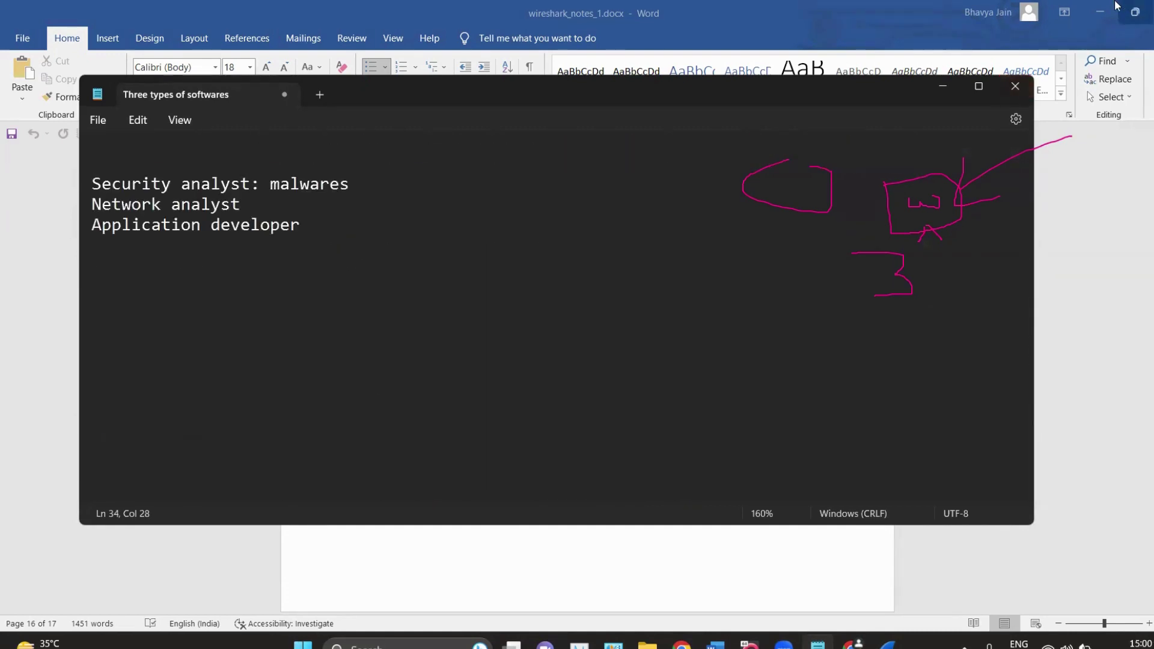
Minimize Word, clear the pen markings, and move the Notepad window down over the Wireshark capture.
{"action": "left_click", "coordinate": [1100, 12]}
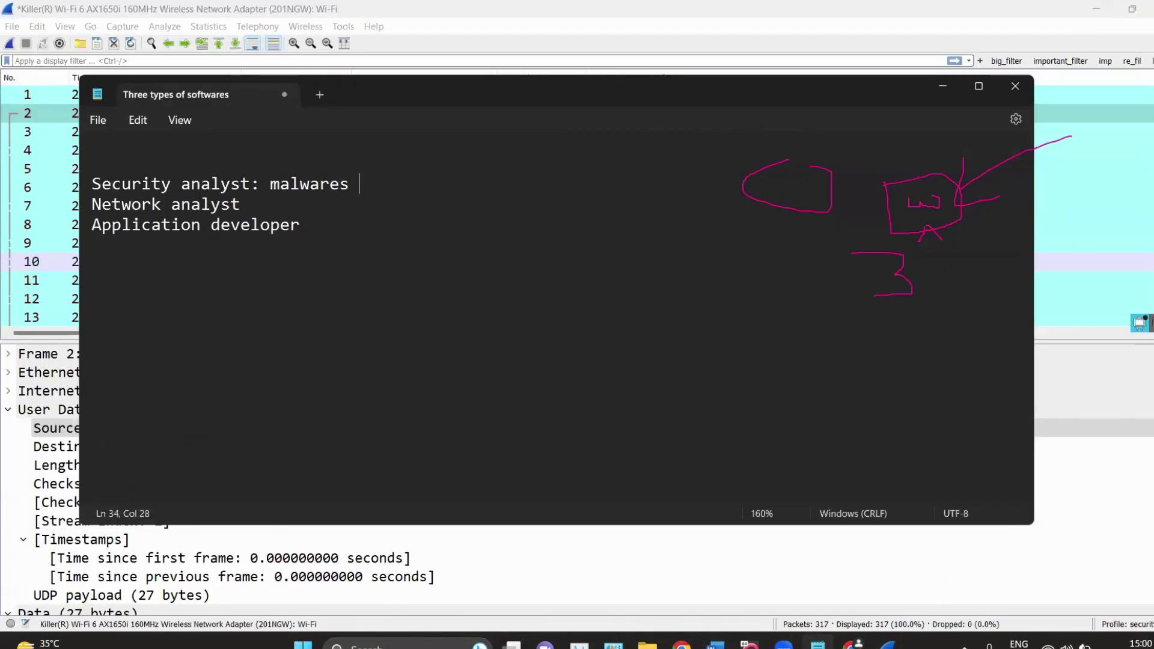
{"action": "left_click", "coordinate": [926, 78]}
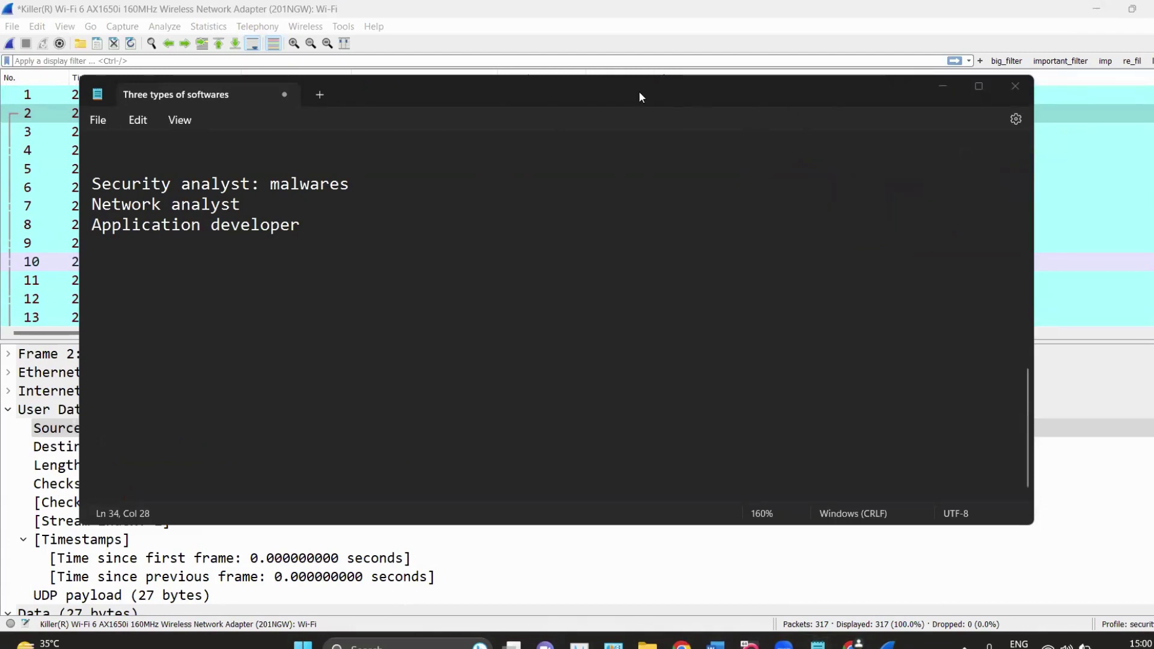
{"action": "left_click_drag", "start_coordinate": [639, 92], "coordinate": [650, 188]}
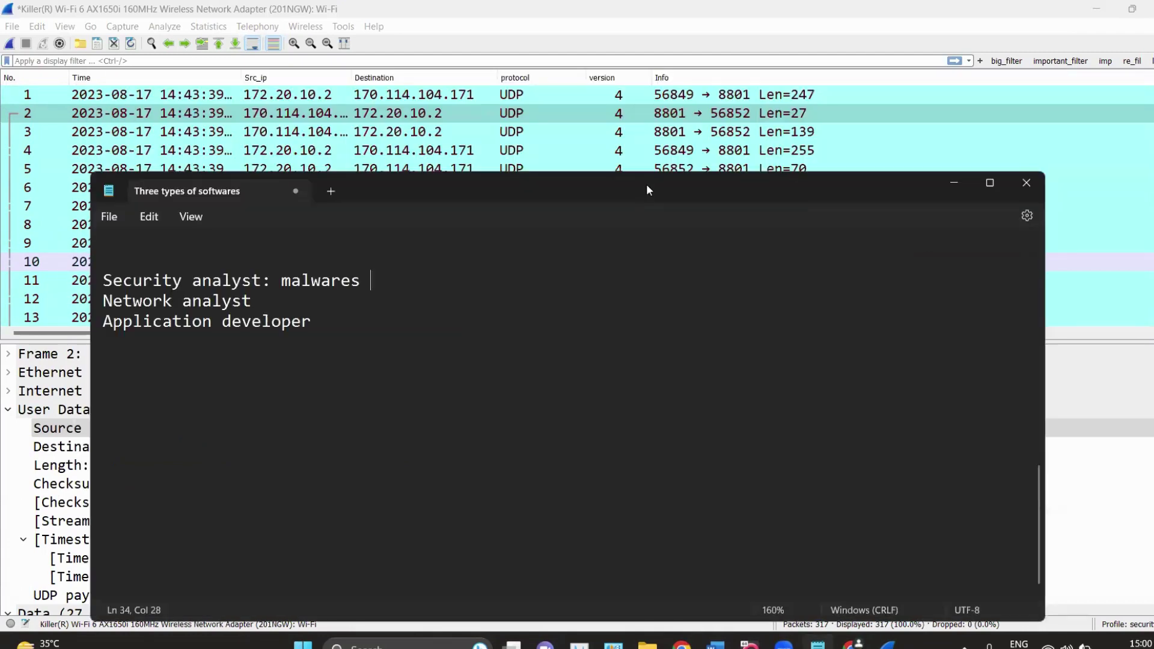
Append ": troubleshoot" to the Network analyst line.
{"action": "left_click", "coordinate": [276, 280]}
{"action": "left_click", "coordinate": [272, 301]}
{"action": "type", "text": ": "}
{"action": "type", "text": "trio"}
{"action": "key", "text": "BackSpace"}
{"action": "key", "text": "BackSpace"}
{"action": "type", "text": "oubleshh"}
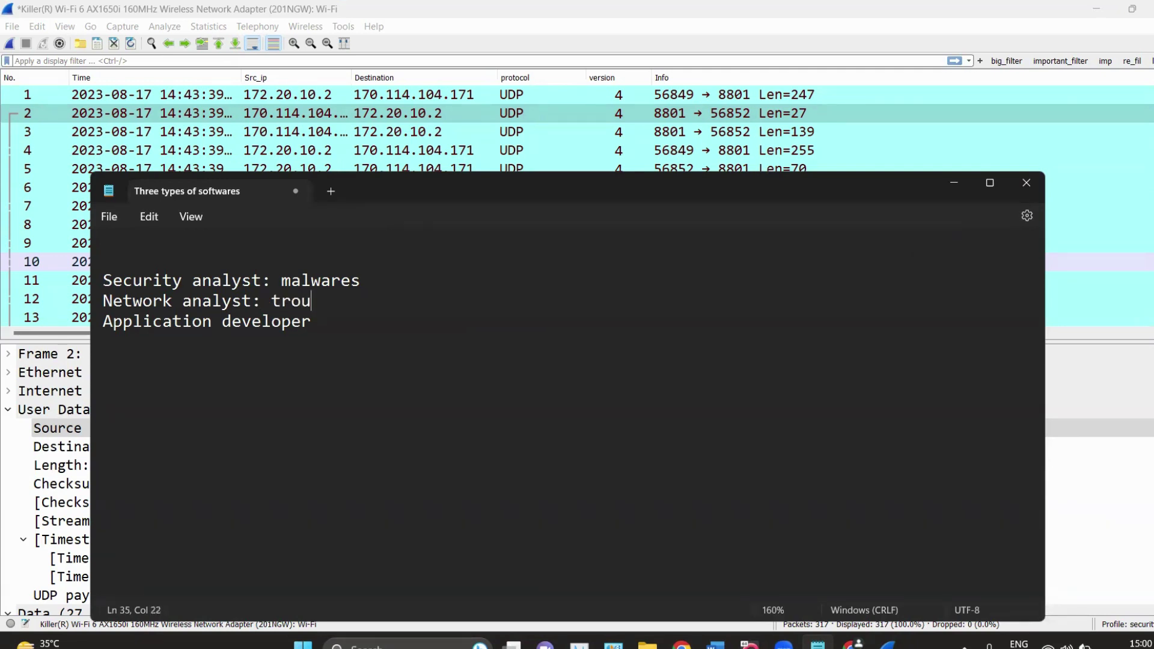
{"action": "key", "text": "BackSpace"}
{"action": "type", "text": "oot"}
Append ": examine the protocol for the application" to the Application developer line.
{"action": "left_click", "coordinate": [378, 324]}
{"action": "type", "text": ": examine tghe"}
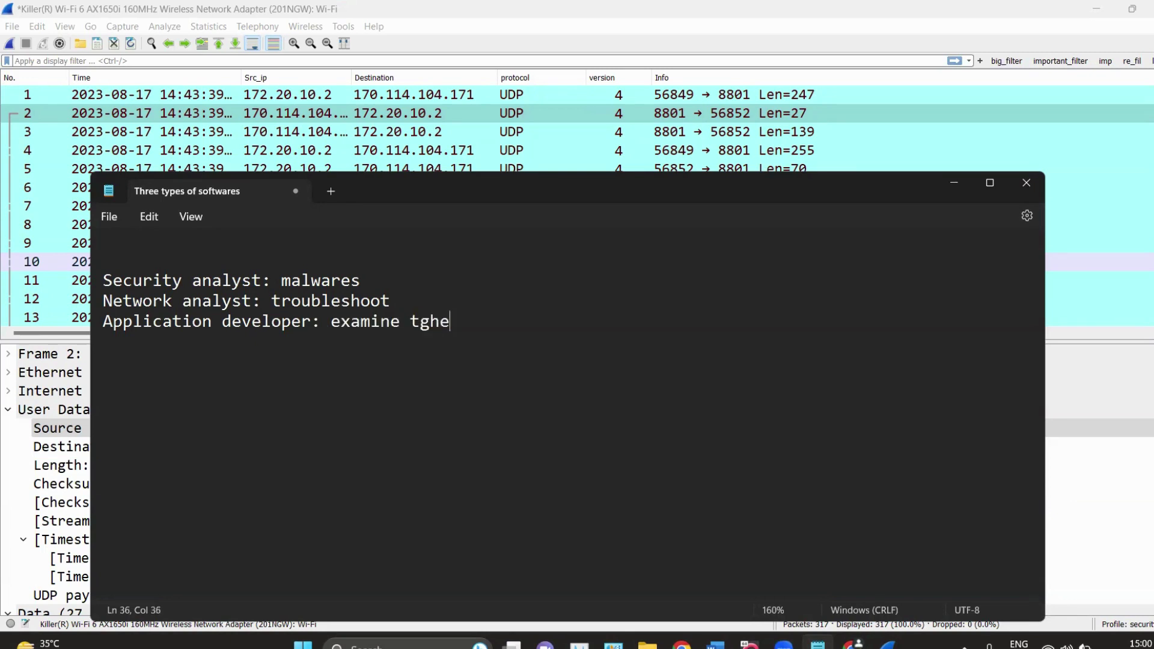
{"action": "key", "text": "BackSpace"}
{"action": "key", "text": "BackSpace"}
{"action": "key", "text": "BackSpace"}
{"action": "type", "text": "he proto"}
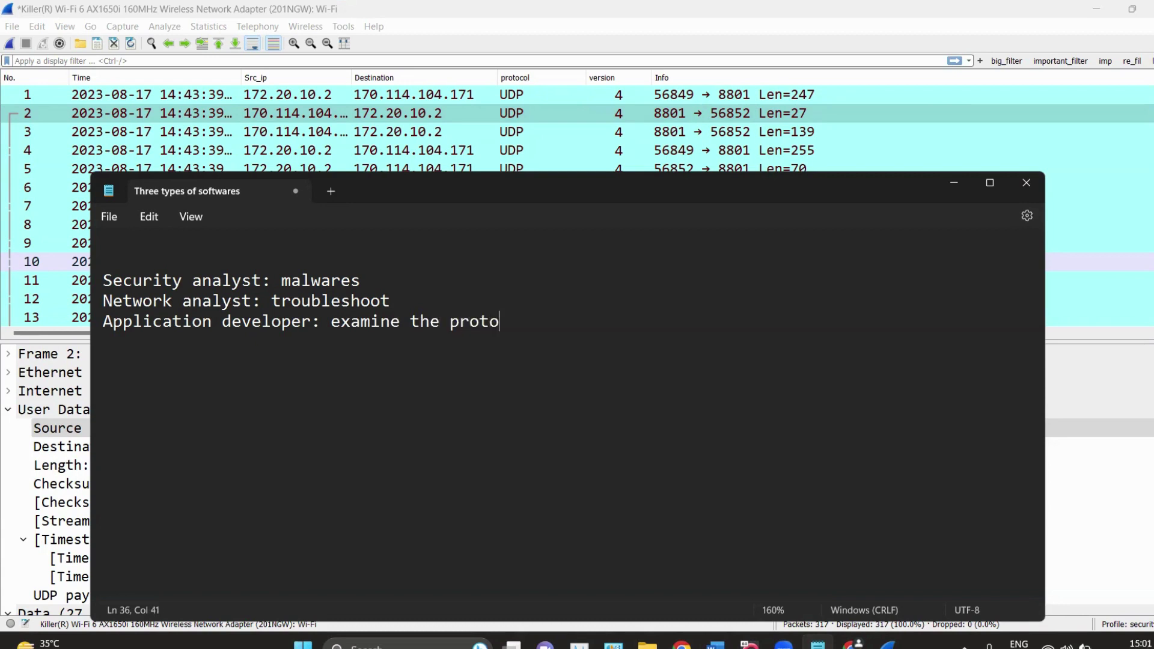
{"action": "type", "text": "col for the ap"}
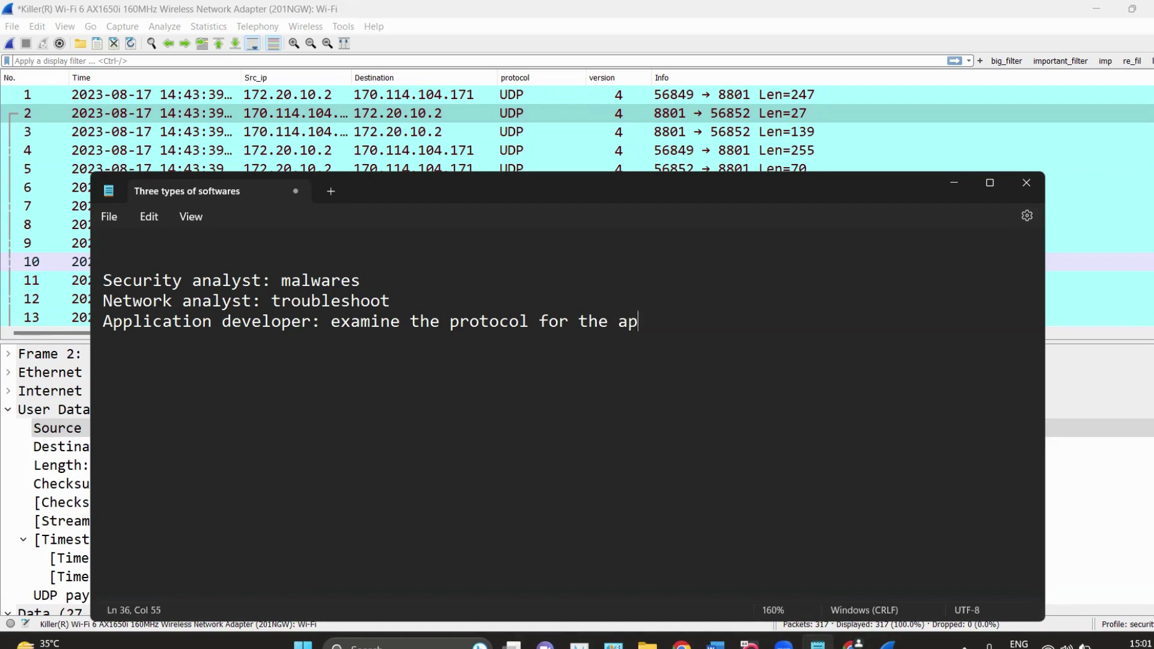
{"action": "type", "text": "plicatiopn"}
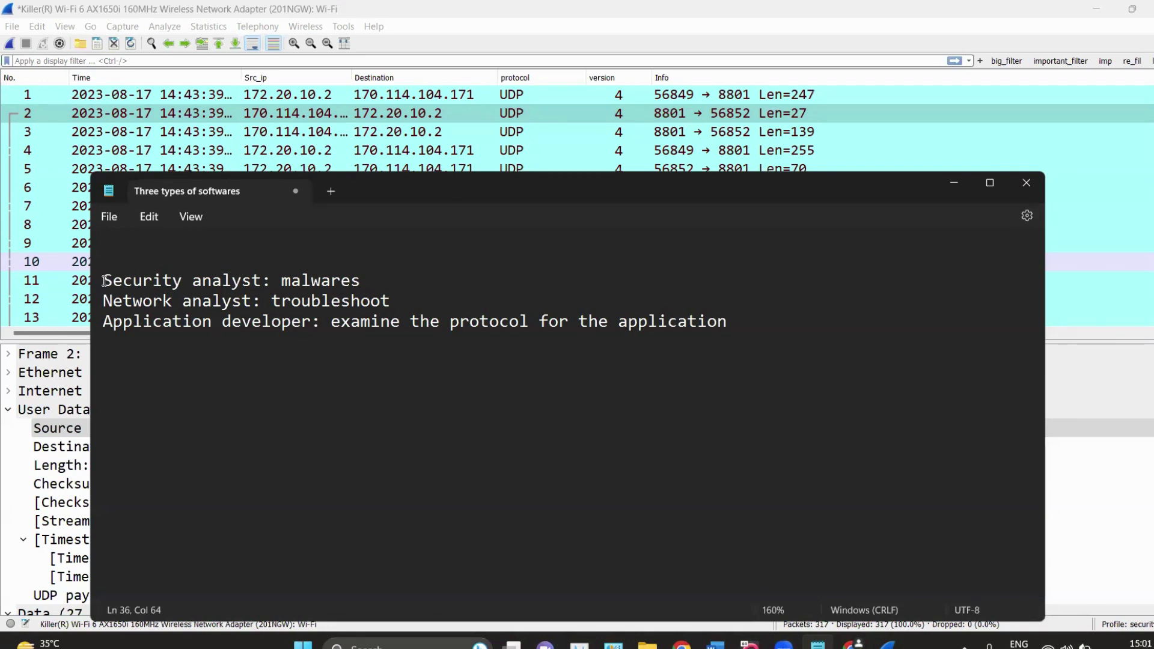
Below the three roles, add the line "3 interfaces" and, after a blank line, "profile:".
{"action": "left_click_drag", "start_coordinate": [104, 280], "coordinate": [667, 361]}
{"action": "left_click", "coordinate": [668, 361]}
{"action": "type", "text": "3 interfac"}
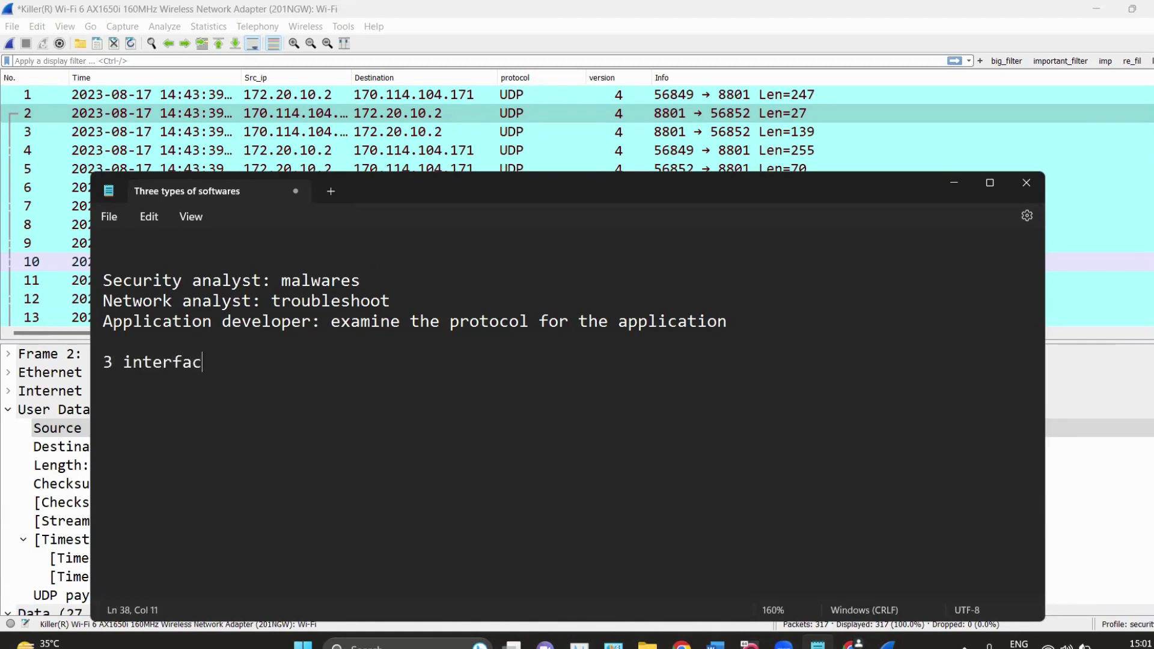
{"action": "type", "text": "es"}
{"action": "key", "text": "Return"}
{"action": "type", "text": "progi"}
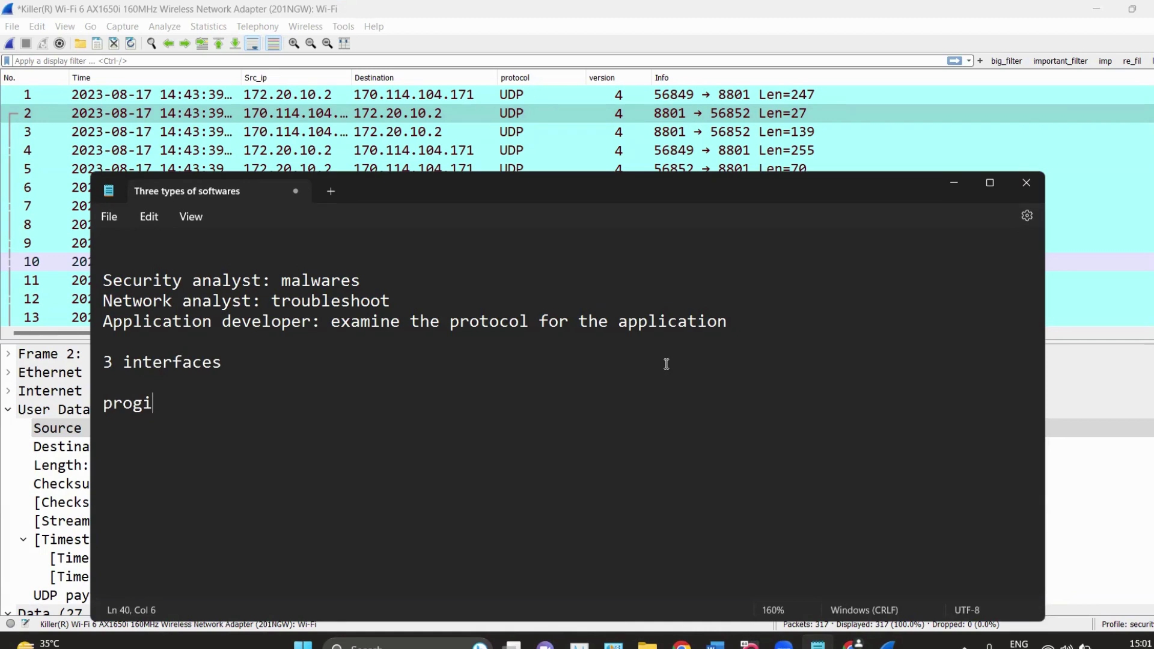
{"action": "key", "text": "BackSpace"}
{"action": "key", "text": "BackSpace"}
{"action": "type", "text": "file"}
{"action": "type", "text": ":"}
Highlight text in the role lines, minimize Notepad, and view Wireshark's list of configuration profiles.
{"action": "left_click_drag", "start_coordinate": [134, 285], "coordinate": [278, 295]}
{"action": "left_click_drag", "start_coordinate": [323, 323], "coordinate": [332, 321]}
{"action": "left_click", "coordinate": [950, 181]}
{"action": "left_click", "coordinate": [1124, 624]}
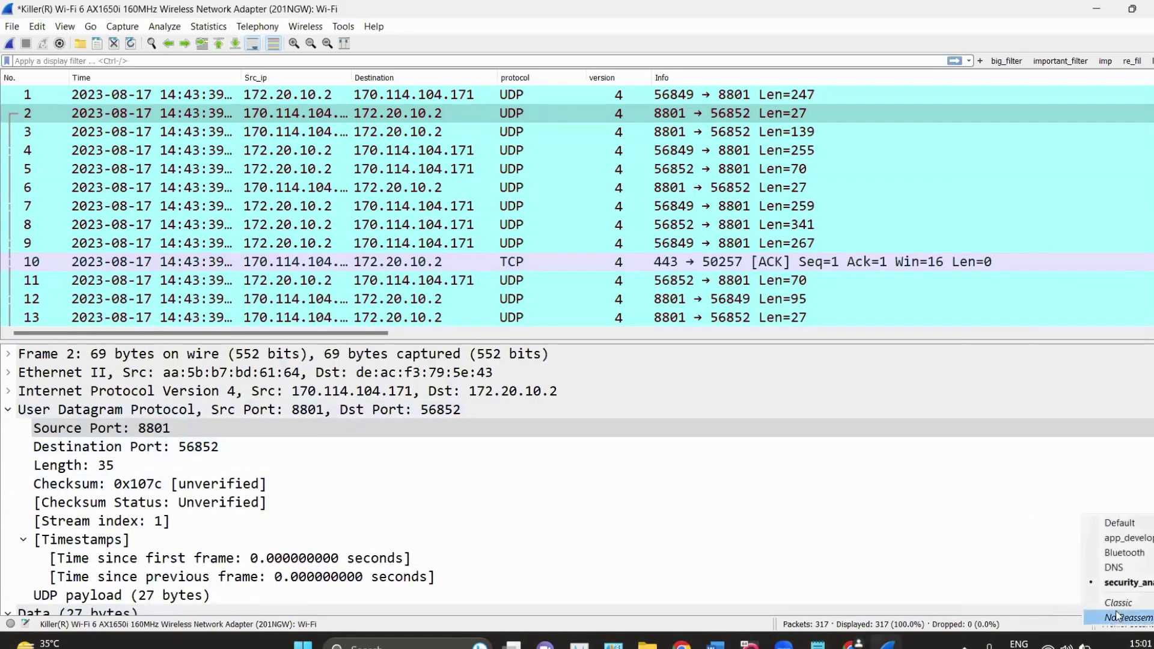
{"action": "left_click", "coordinate": [1132, 203]}
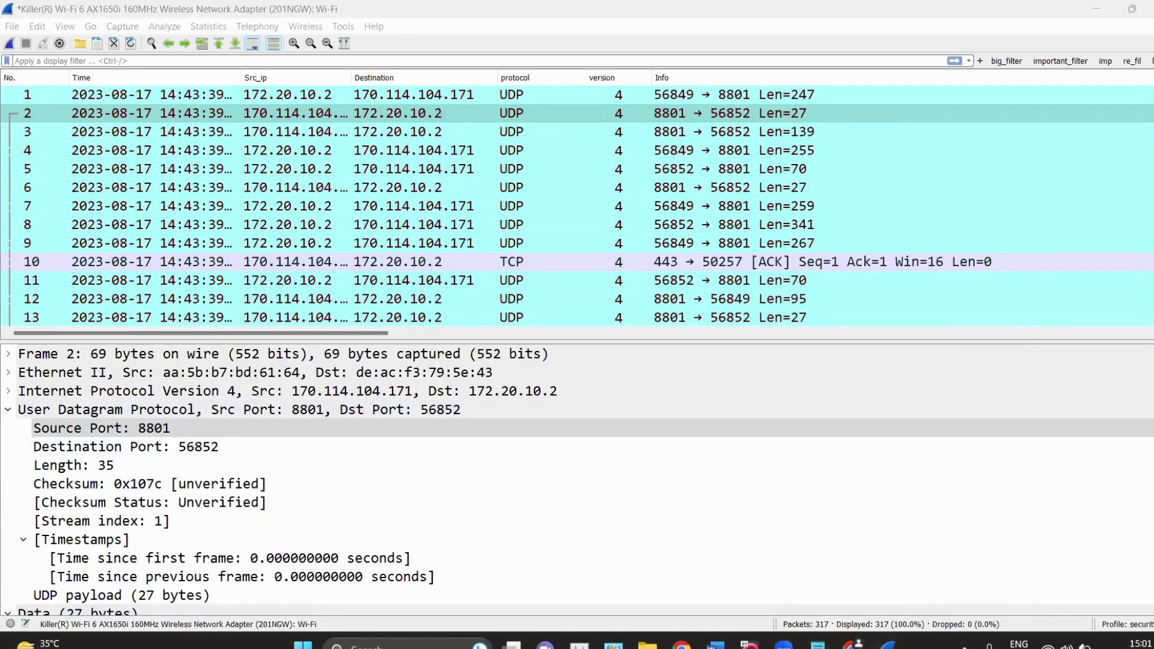
Select the UDP Destination Port field of packet 2 and switch the capture to the application developer configuration profile.
{"action": "left_click", "coordinate": [1127, 624]}
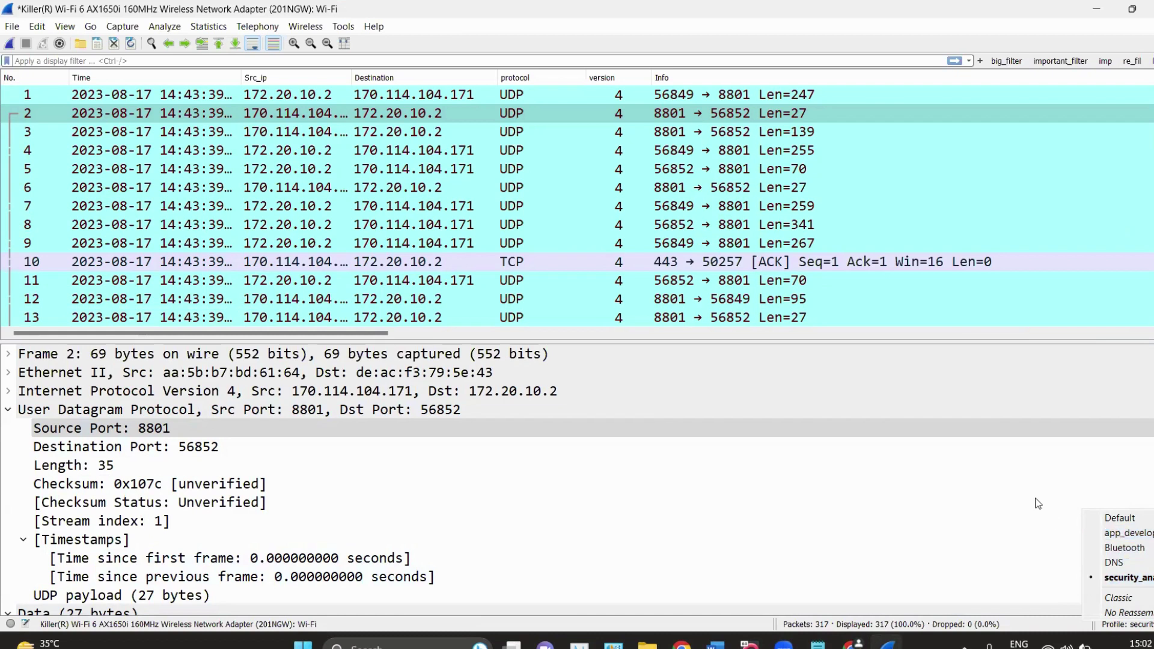
{"action": "left_click", "coordinate": [881, 449]}
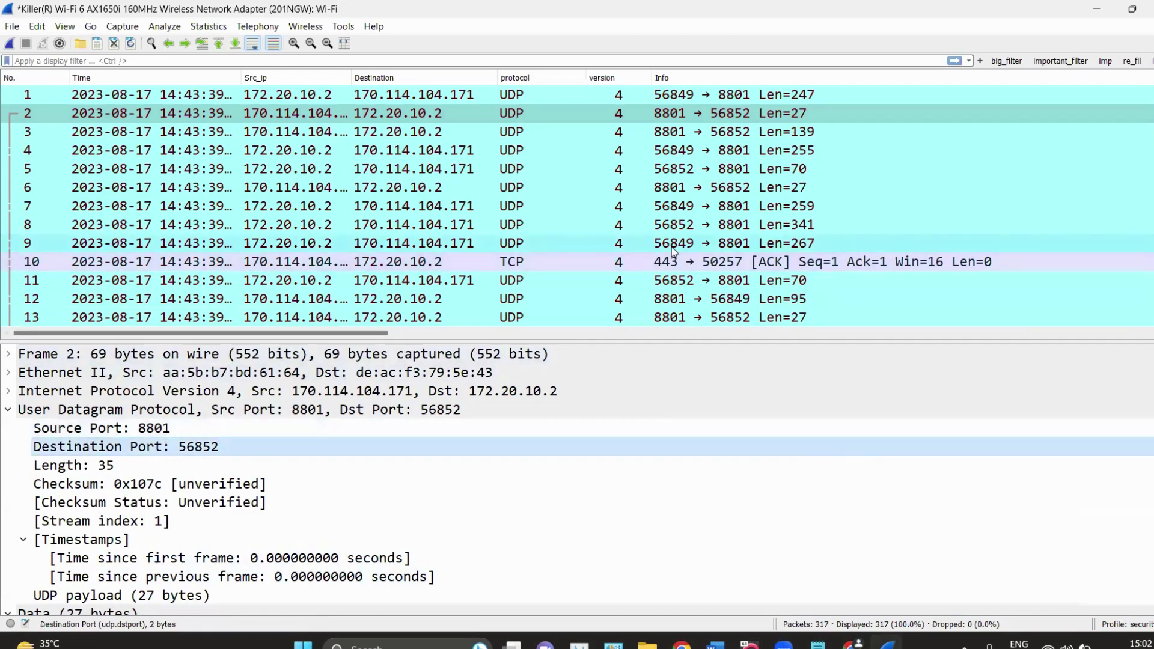
{"action": "scroll", "coordinate": [672, 247], "scroll_direction": "down", "scroll_amount": 5}
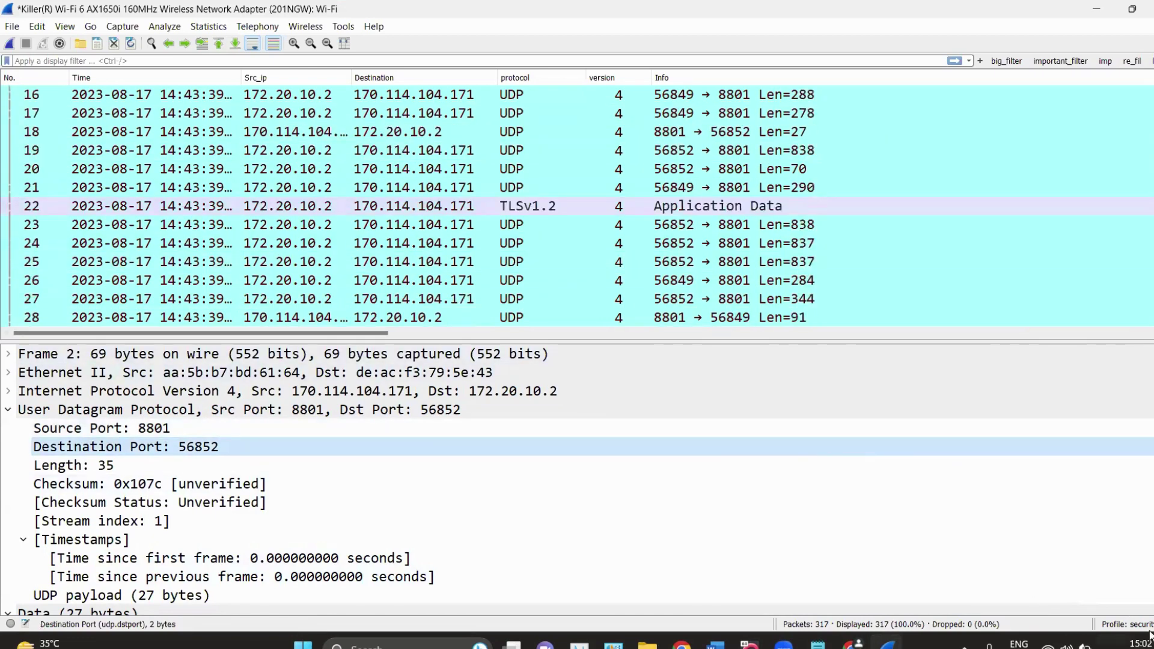
{"action": "left_click", "coordinate": [1136, 620]}
{"action": "left_click", "coordinate": [1124, 536]}
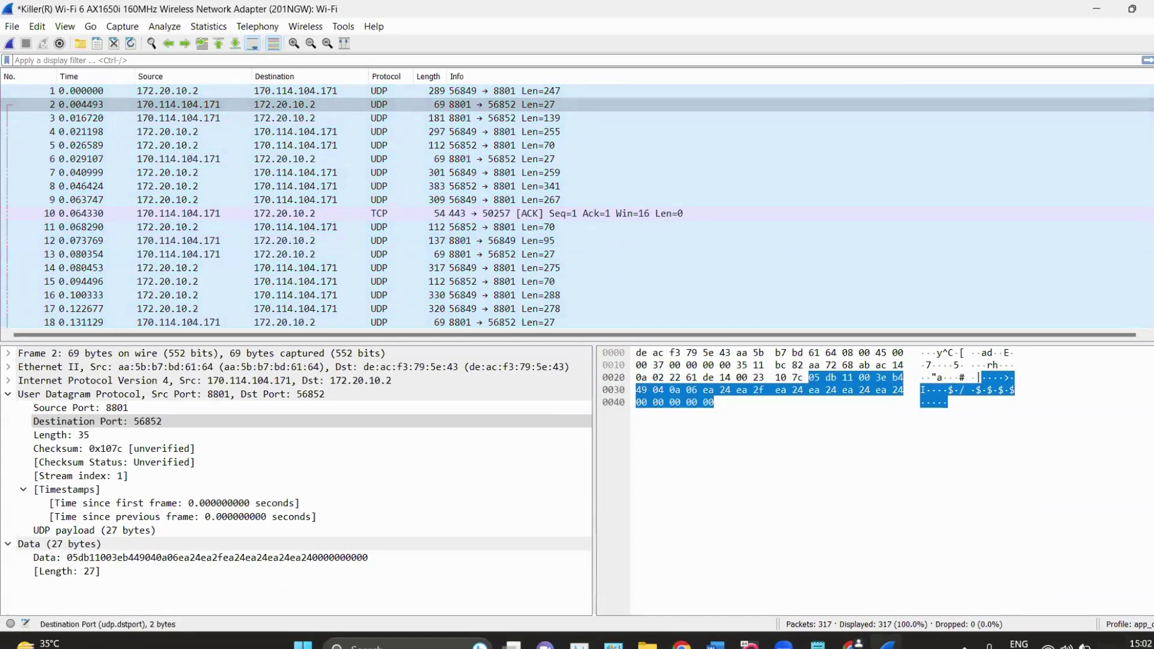
Switch back to the security analyst configuration profile and dismiss the low battery notice.
{"action": "left_click", "coordinate": [1150, 628]}
{"action": "left_click", "coordinate": [1128, 584]}
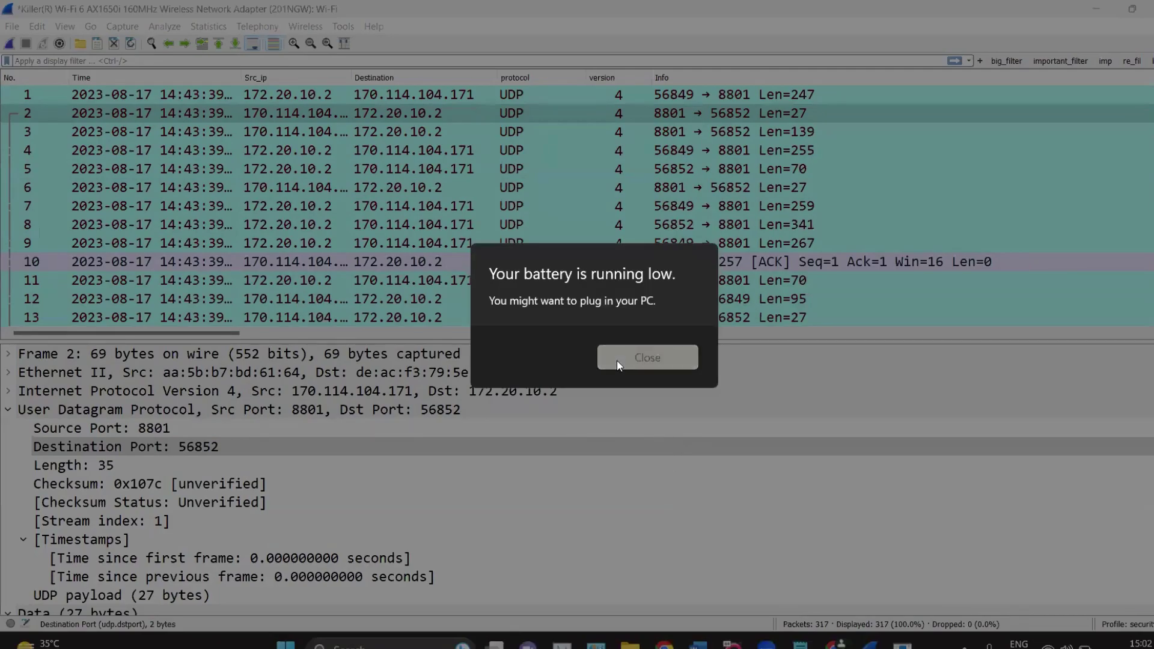
{"action": "left_click", "coordinate": [644, 360]}
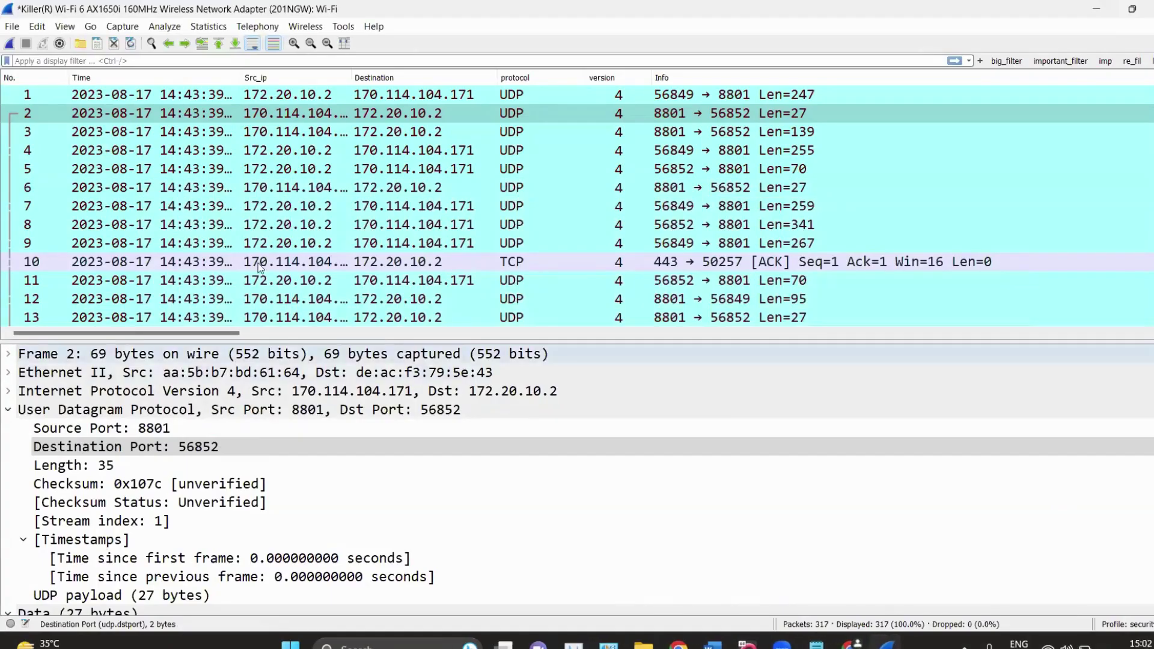
{"action": "scroll", "coordinate": [305, 409], "scroll_direction": "down", "scroll_amount": 1}
{"action": "scroll", "coordinate": [304, 410], "scroll_direction": "up", "scroll_amount": 1}
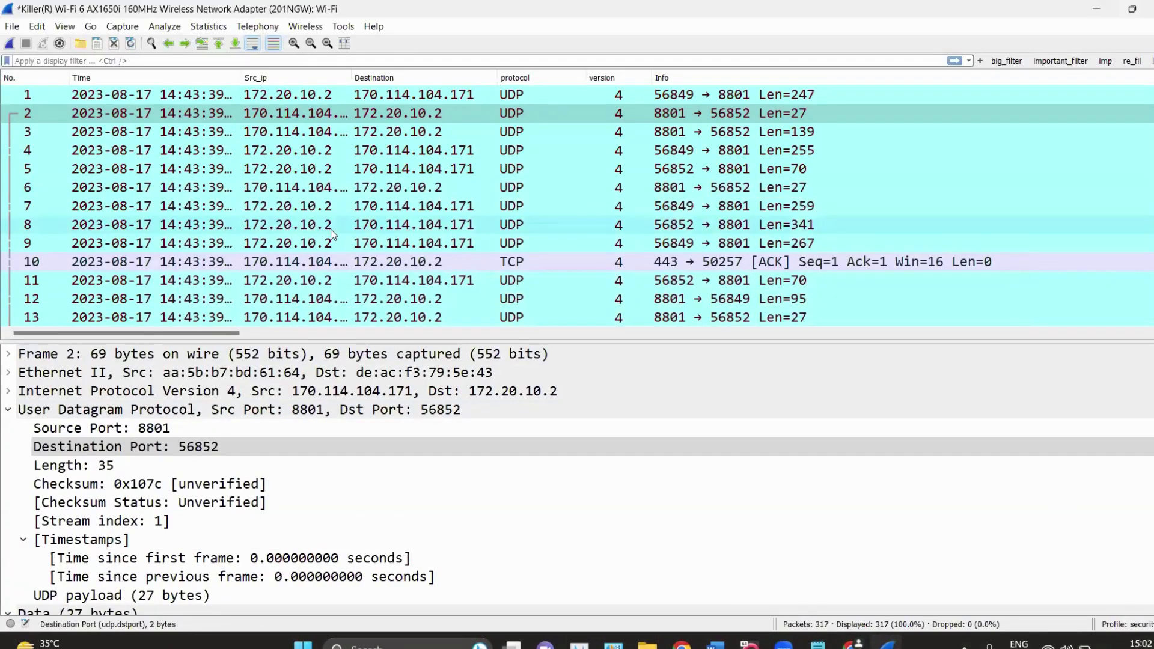
Apply the application developer profile to the capture again and minimize Wireshark.
{"action": "left_click", "coordinate": [1123, 625]}
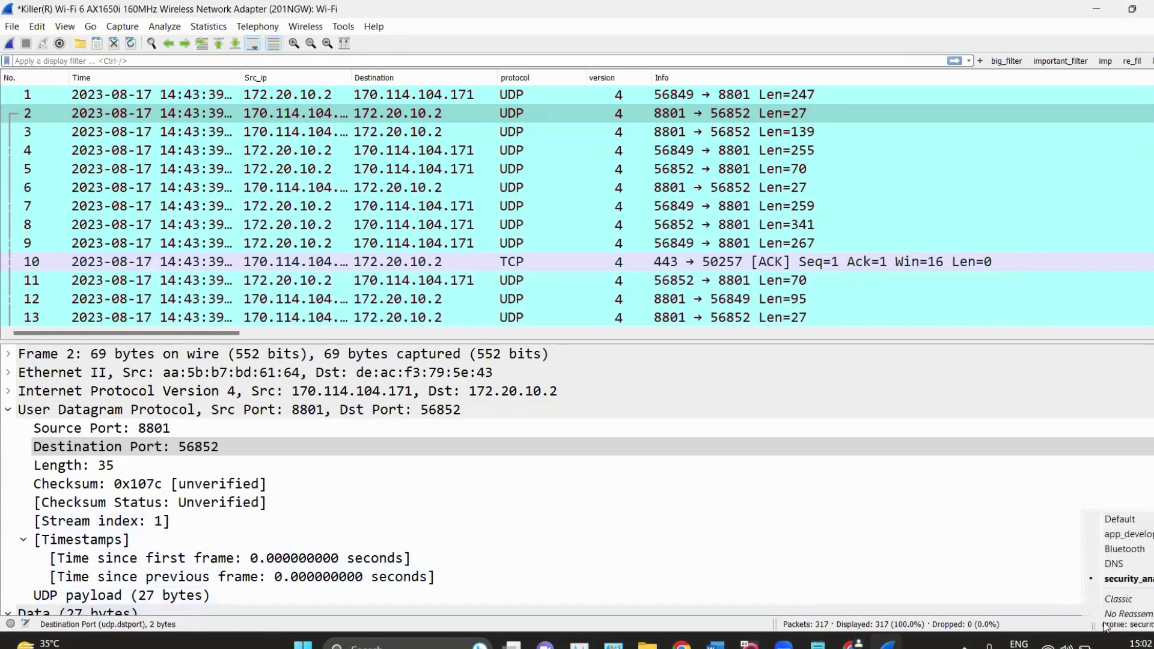
{"action": "left_click", "coordinate": [1111, 535]}
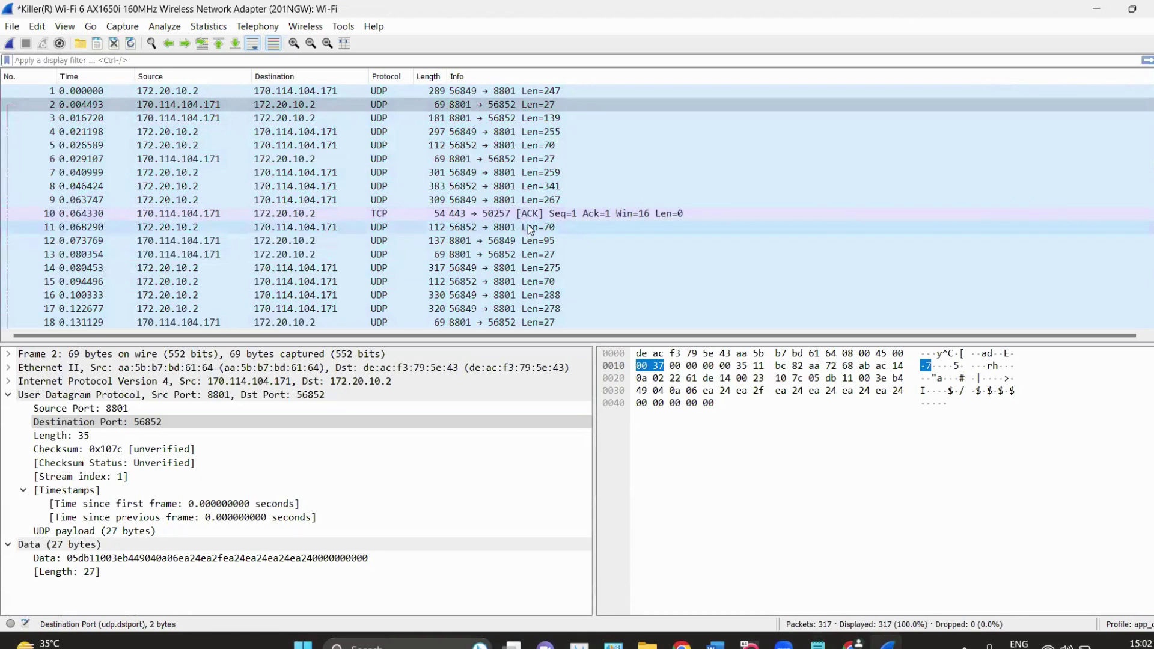
{"action": "left_click", "coordinate": [1092, 7]}
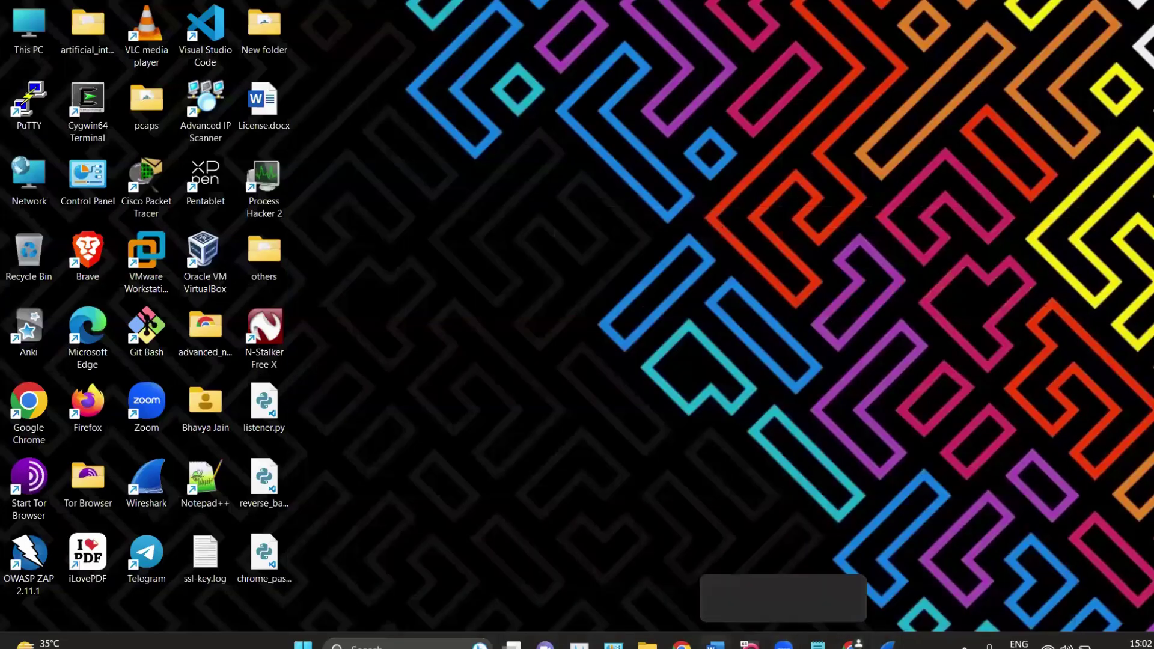
Open the Word notes and review them from the status bar examples back to the packet diagram figure.
{"action": "left_click", "coordinate": [715, 644]}
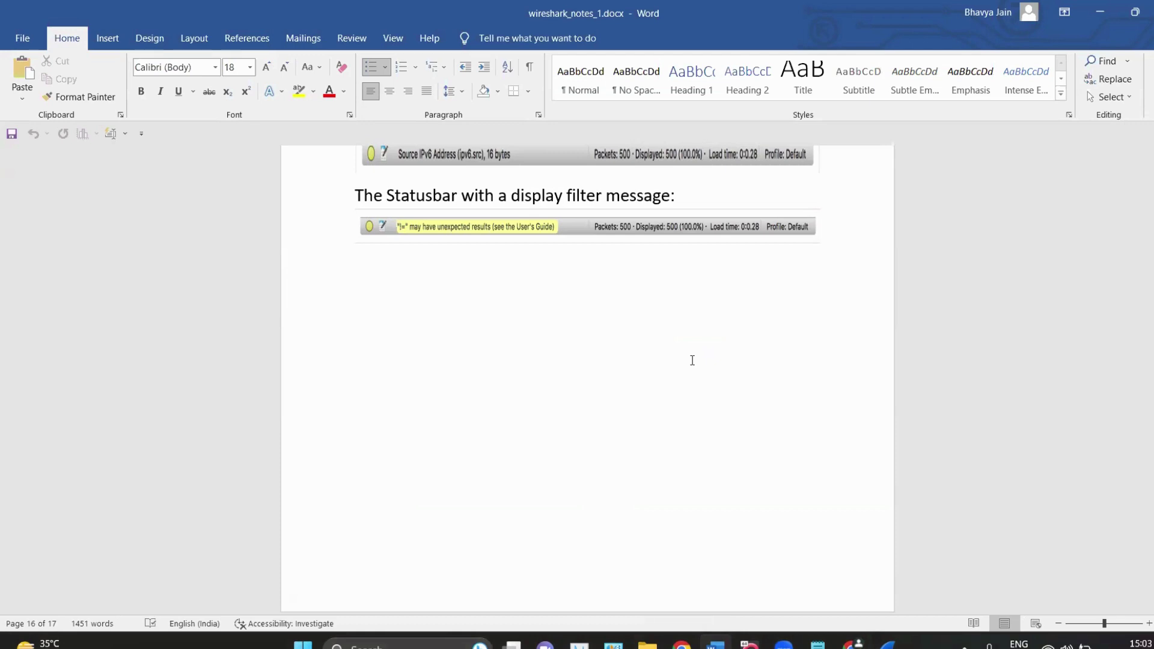
{"action": "scroll", "coordinate": [693, 360], "scroll_direction": "up", "scroll_amount": 6}
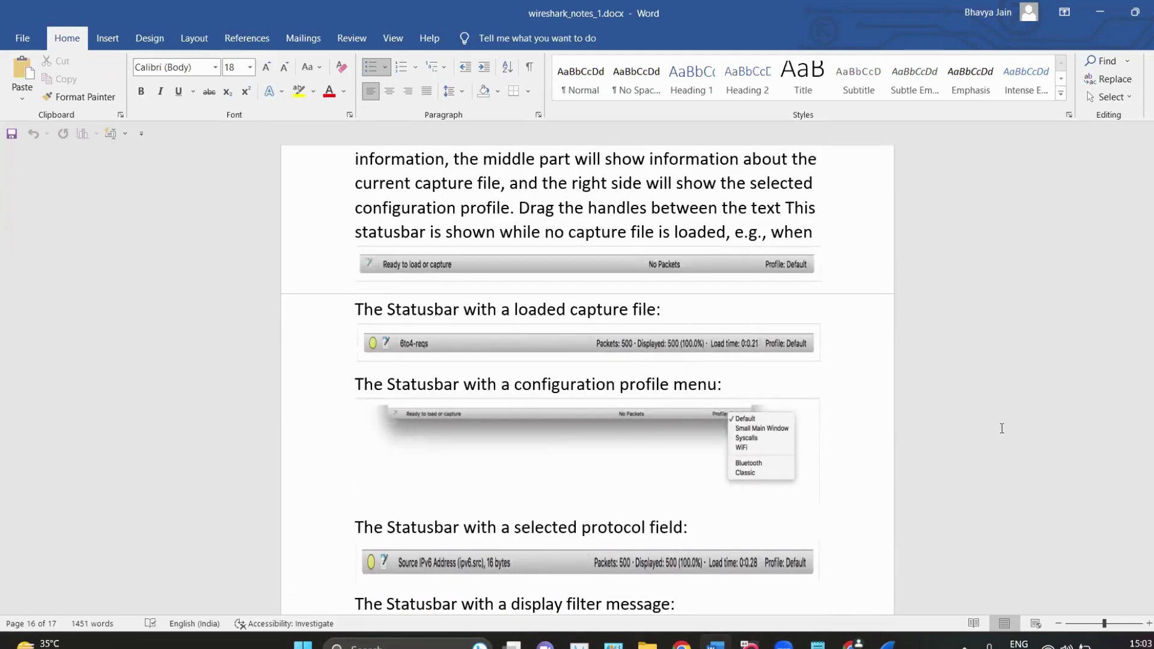
{"action": "scroll", "coordinate": [870, 352], "scroll_direction": "up", "scroll_amount": 4}
{"action": "scroll", "coordinate": [870, 351], "scroll_direction": "up", "scroll_amount": 10}
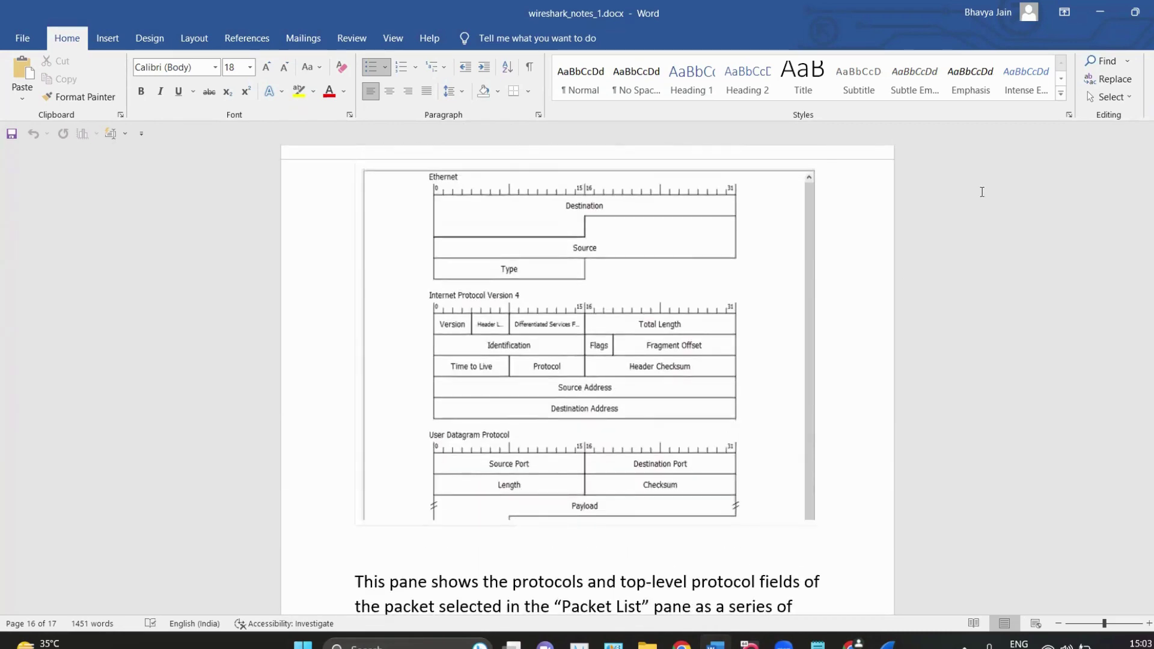
Minimize Word, return to the Wireshark capture, and activate the security analyst configuration profile.
{"action": "left_click", "coordinate": [1096, 6]}
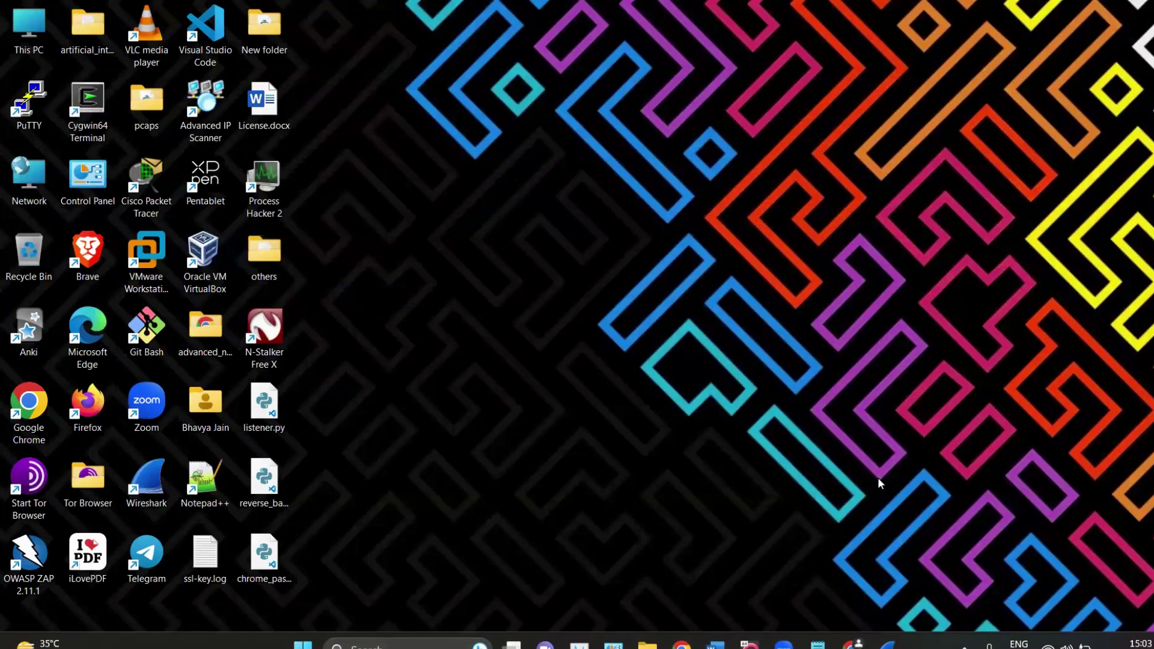
{"action": "left_click", "coordinate": [886, 642]}
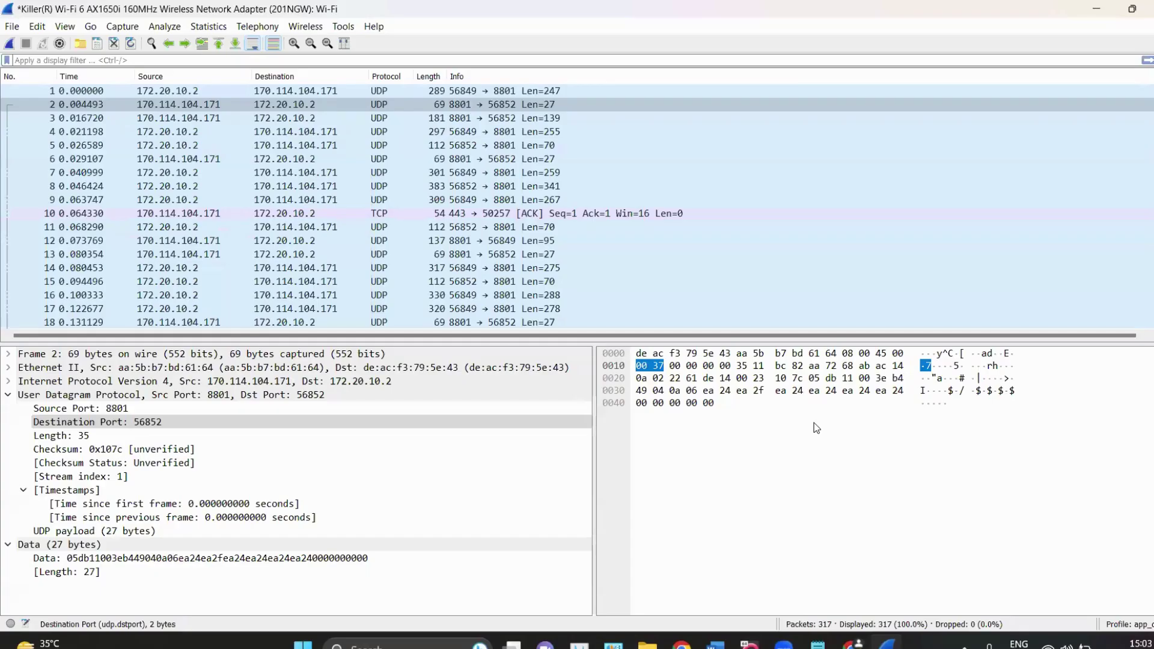
{"action": "left_click", "coordinate": [1129, 622]}
{"action": "left_click", "coordinate": [1118, 588]}
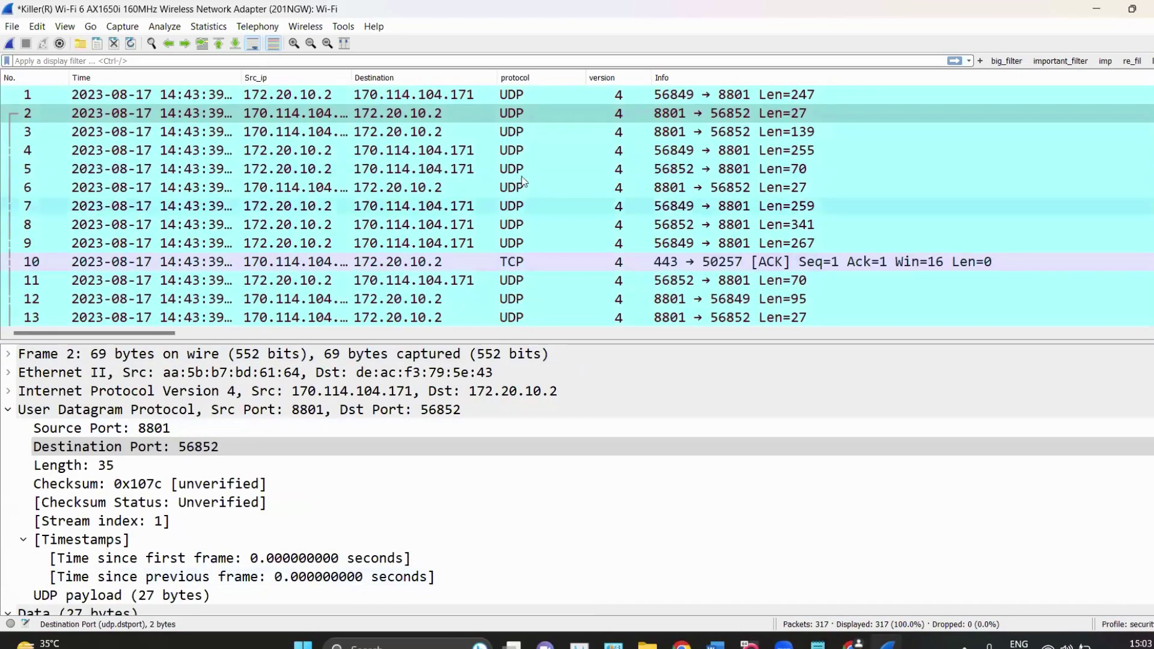